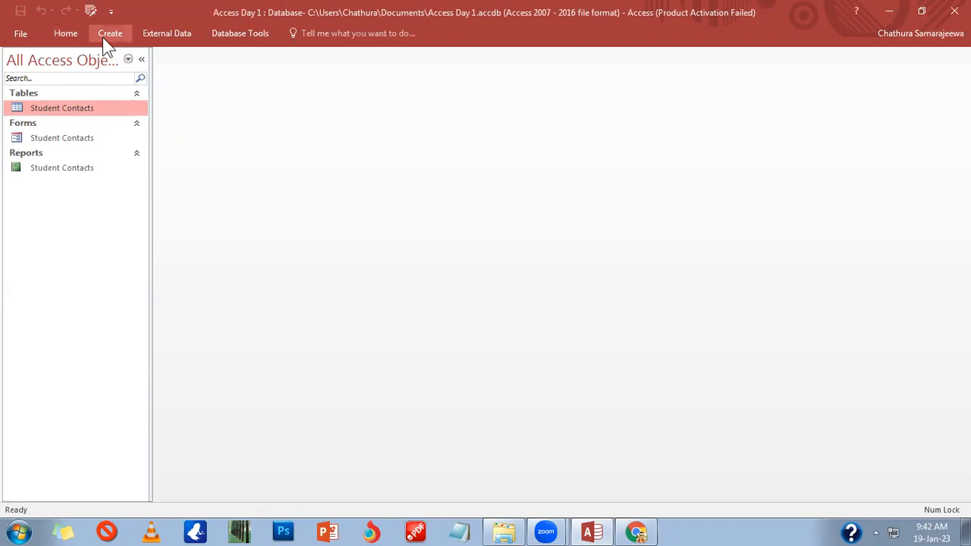
Step: Expand the Create tab's ribbon to show commands for new tables, queries, forms and reports
left_click(104, 38)
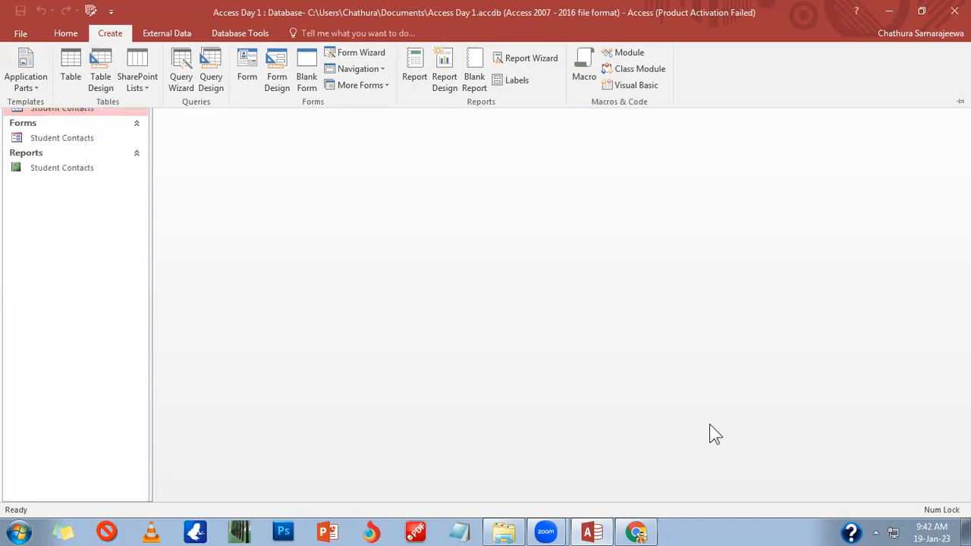
left_click(174, 386)
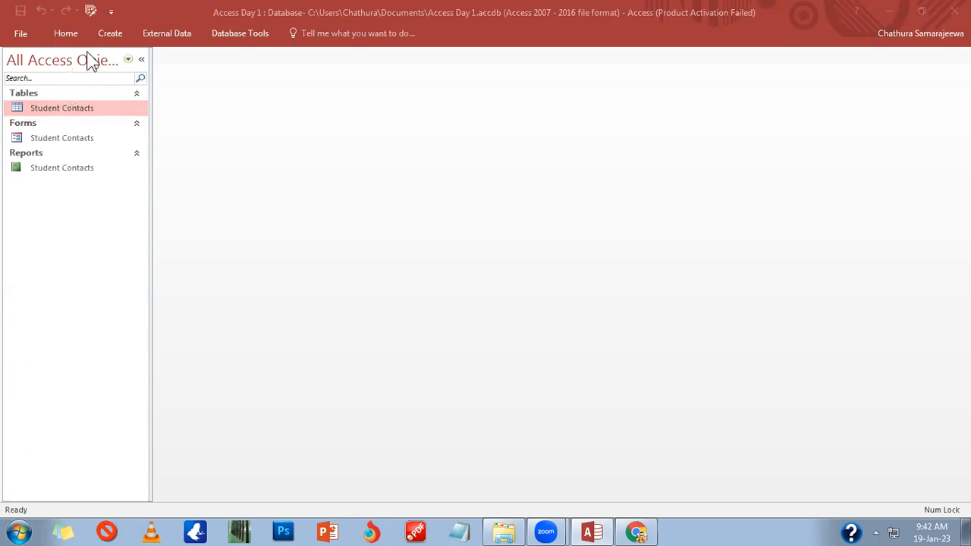
left_click(112, 33)
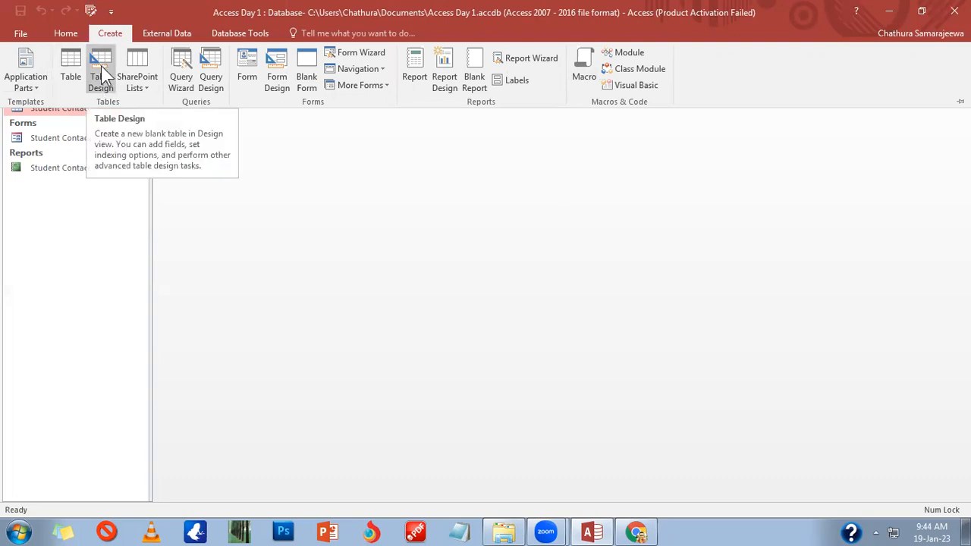
Step: Start a new blank table, Table1, in Design view with Table Design
left_click(101, 66)
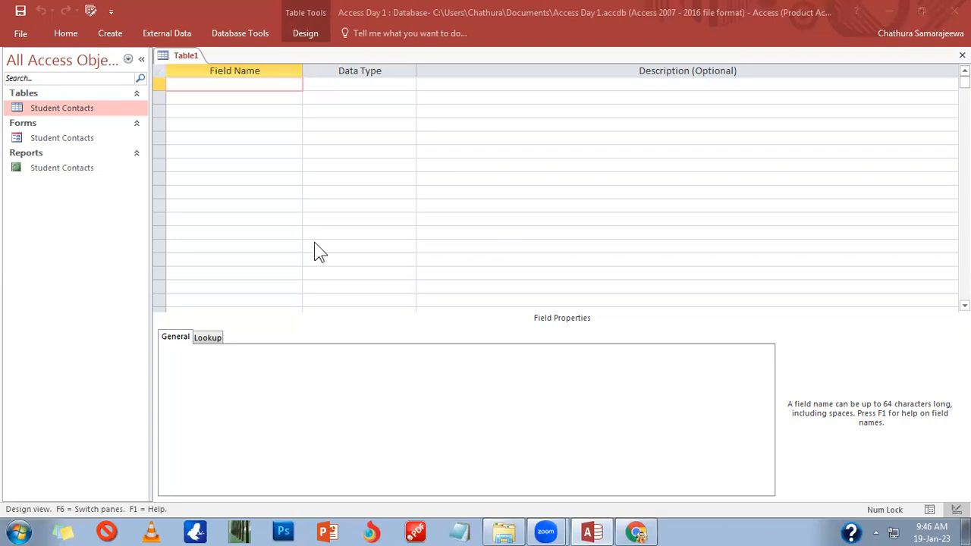
Step: Name the first field EMP ID as Short Text, then select its 255 Field Size
left_click(282, 90)
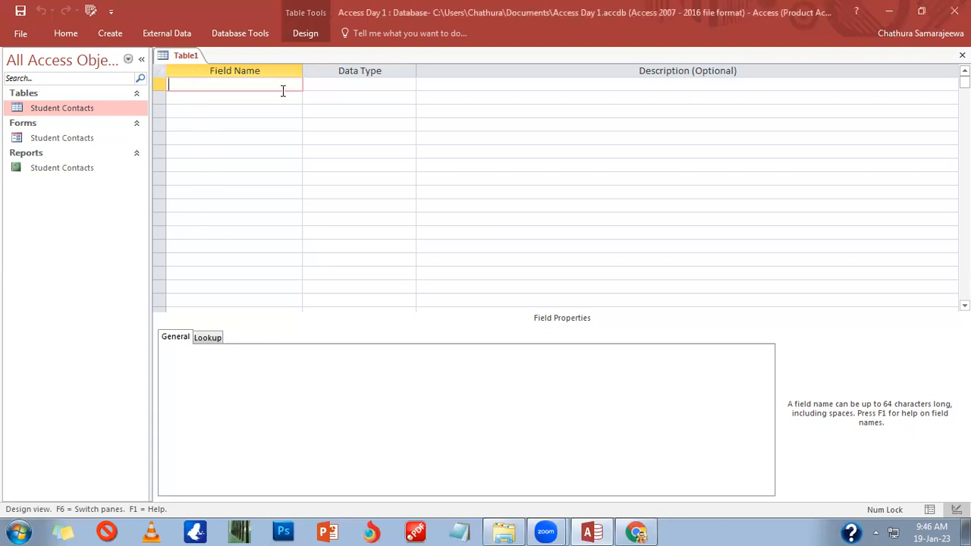
left_click(410, 84)
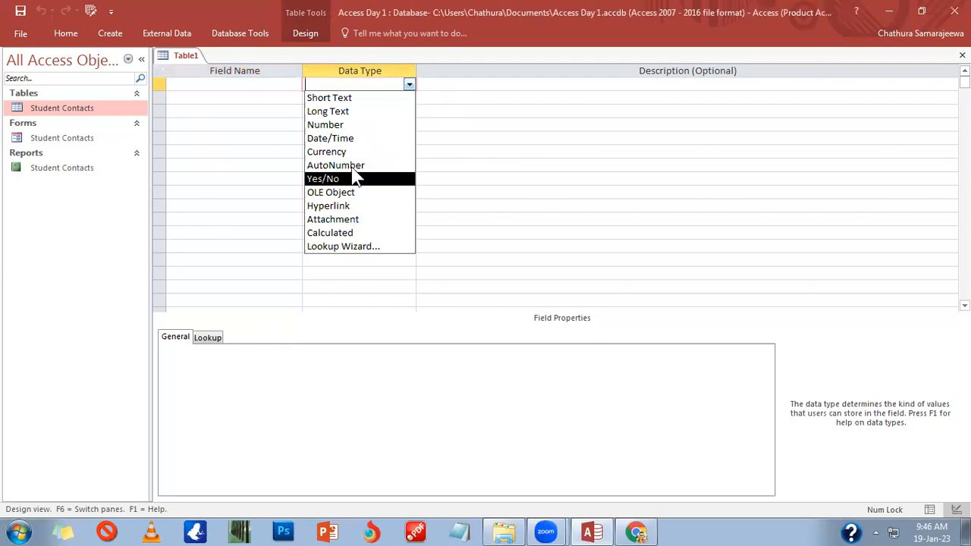
left_click(354, 98)
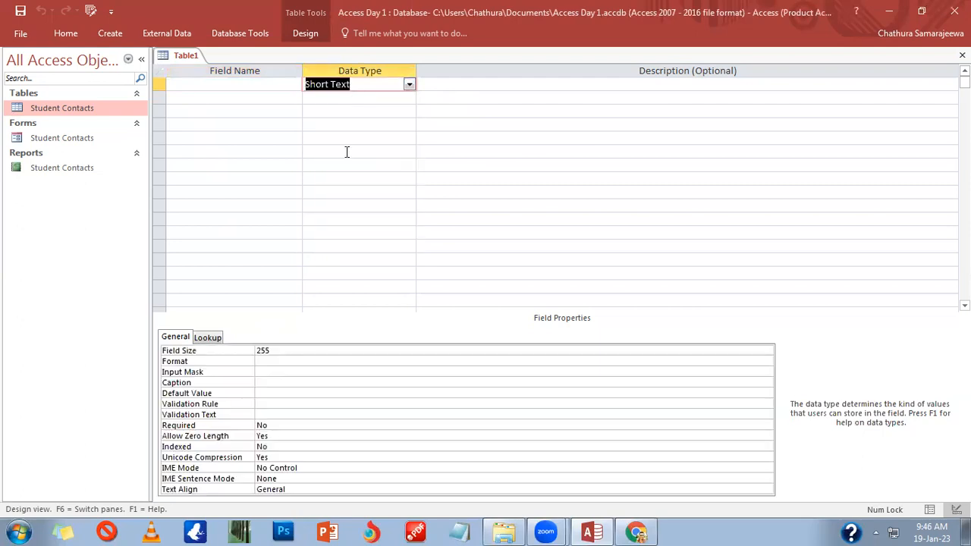
left_click(275, 84)
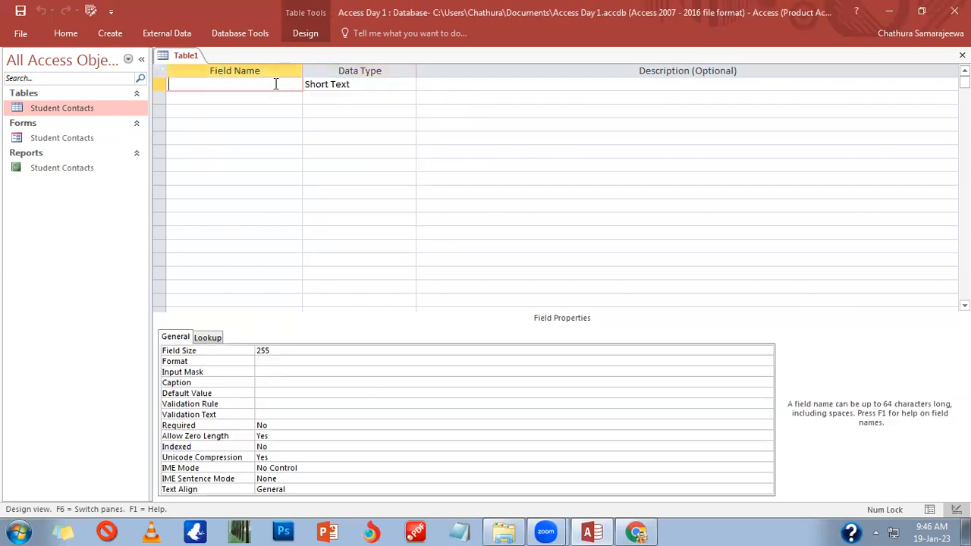
type("eMP")
key("BackSpace")
key("BackSpace")
key("BackSpace")
key("BackSpace")
type("EMP ID")
left_click(295, 349)
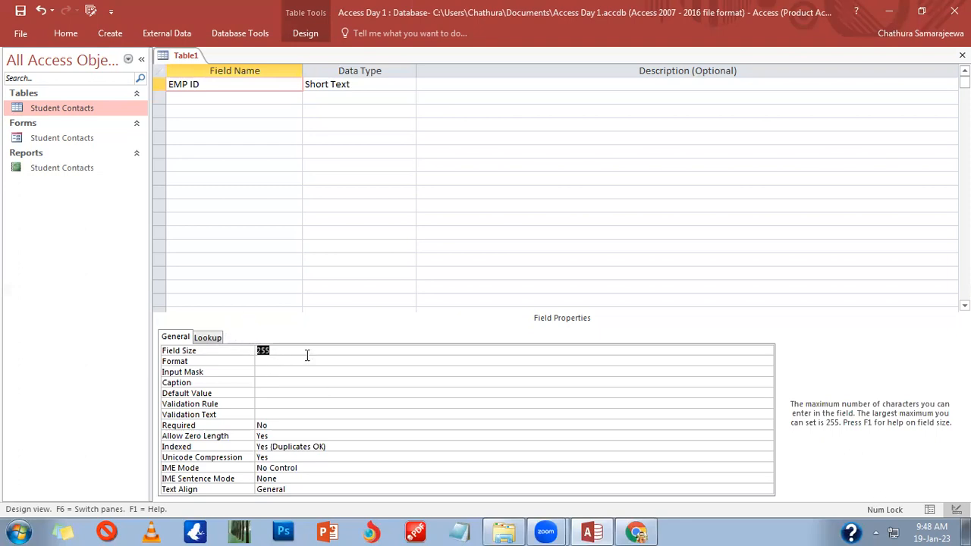
left_click(262, 360)
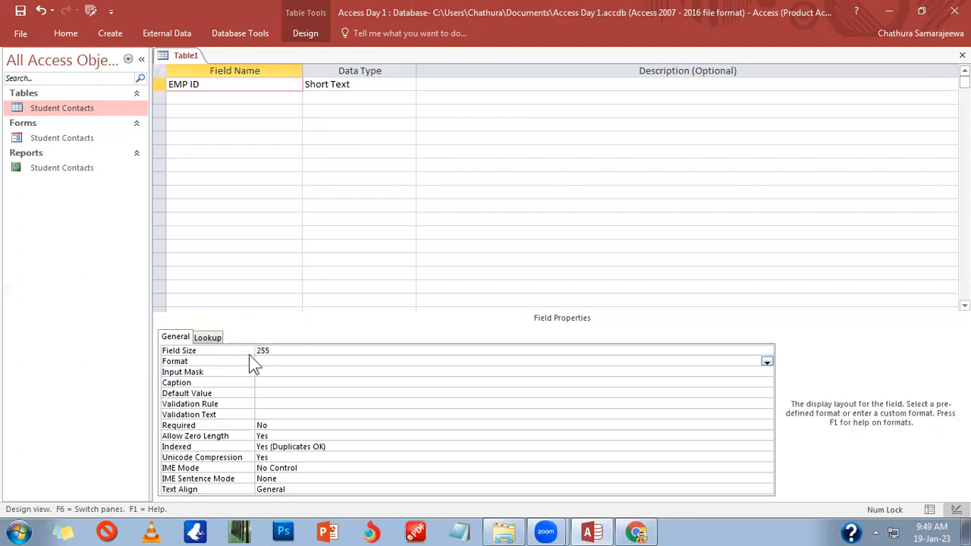
left_click(286, 84)
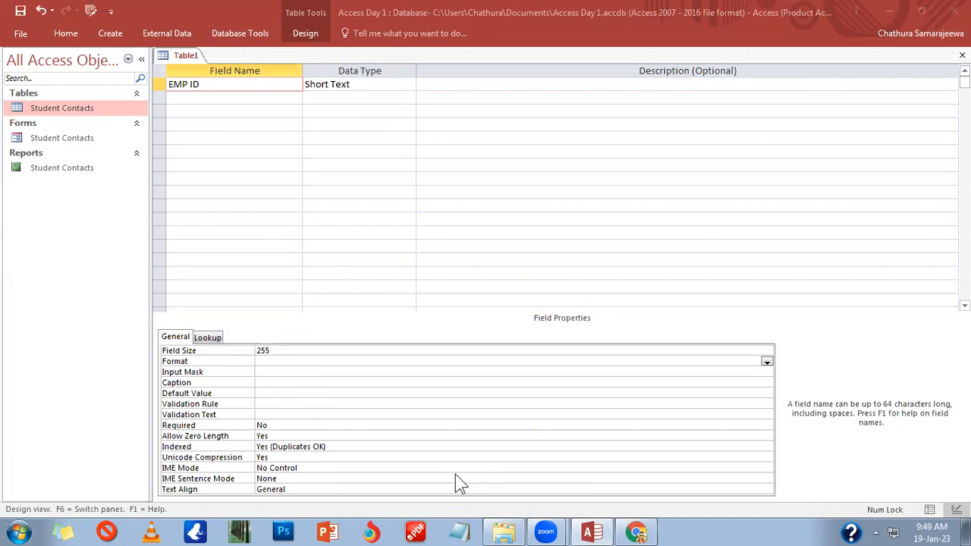
left_click(245, 99)
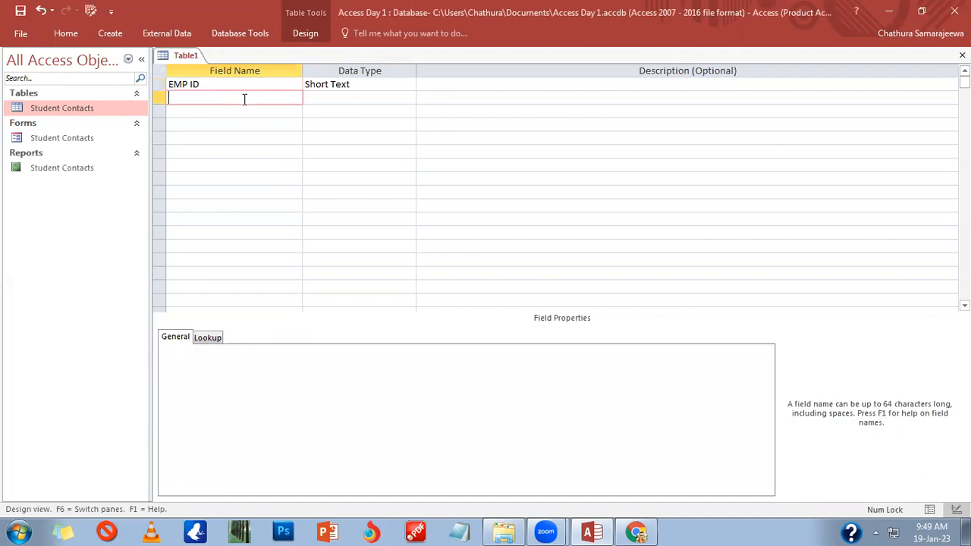
left_click(331, 99)
left_click(355, 85)
left_click_drag(273, 353, 232, 346)
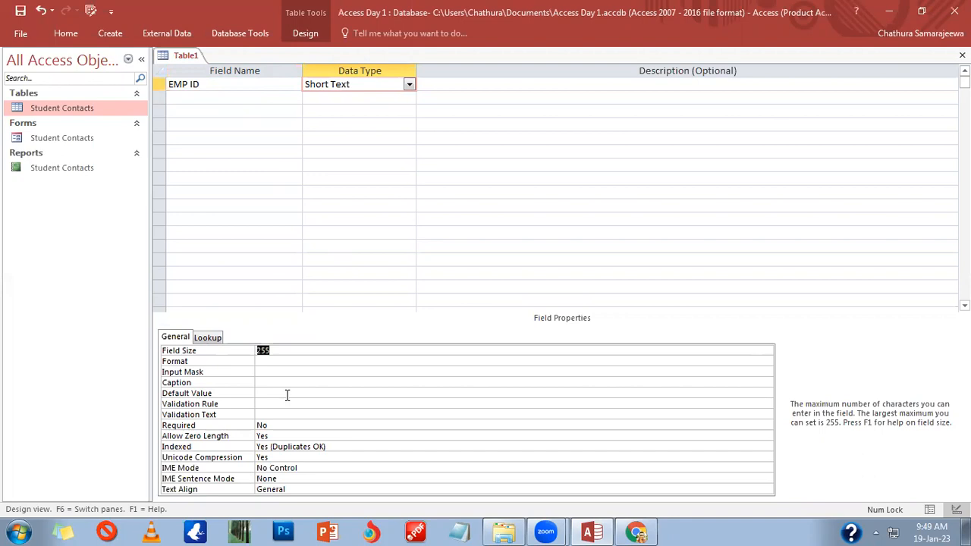
Step: Change EMP ID's field size from 255 to 4, then reselect the value
type("4")
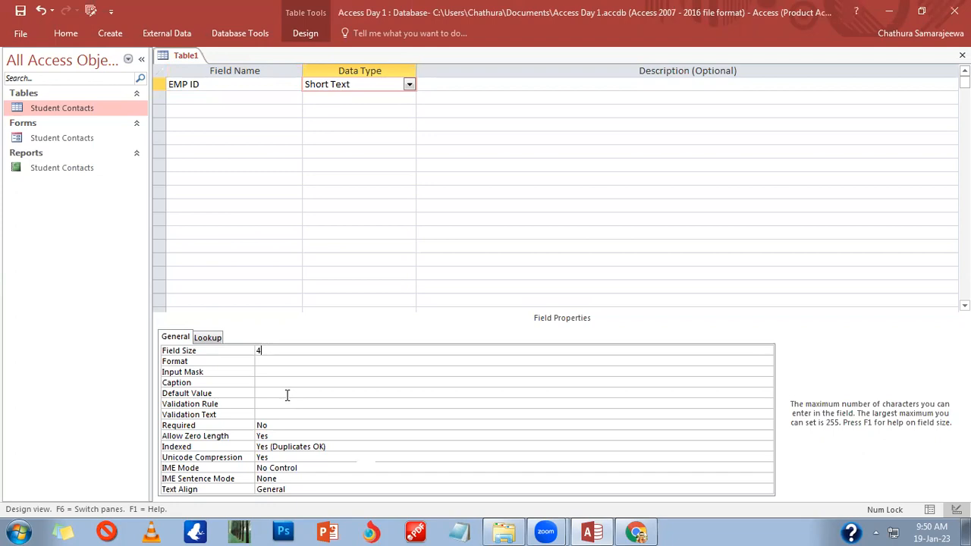
left_click(336, 262)
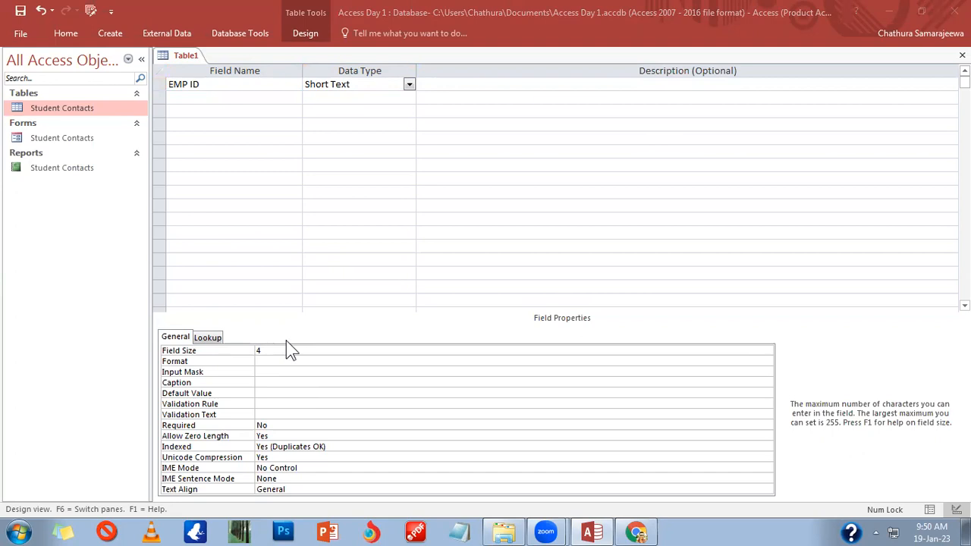
left_click(268, 350)
left_click_drag(268, 350, 249, 345)
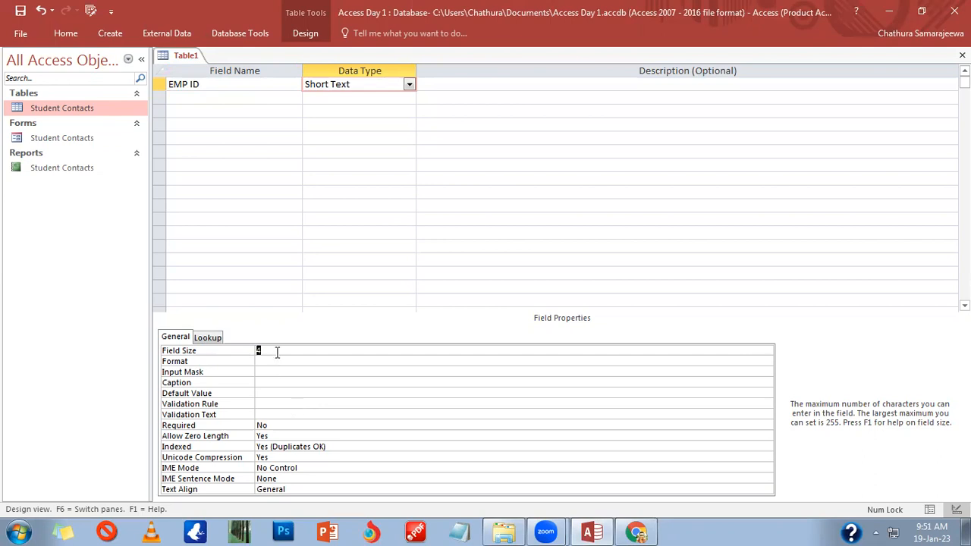
Step: Replace EMP ID's field size with 5 and move to the Format property
type("5")
left_click(282, 362)
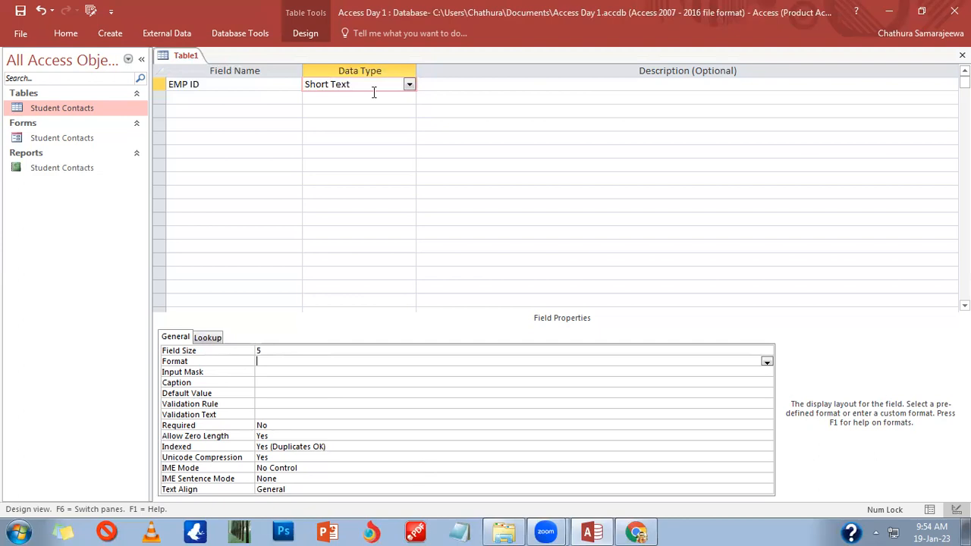
Step: Keep EMP ID as Short Text and try the Input Mask wizard, dismissing its warnings
left_click(408, 84)
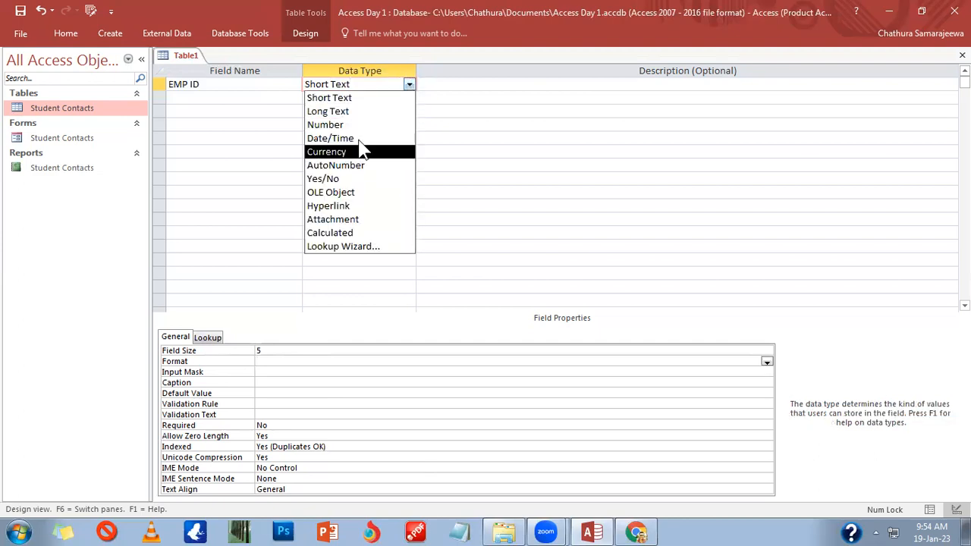
left_click(368, 99)
left_click(312, 371)
left_click(412, 363)
left_click(764, 371)
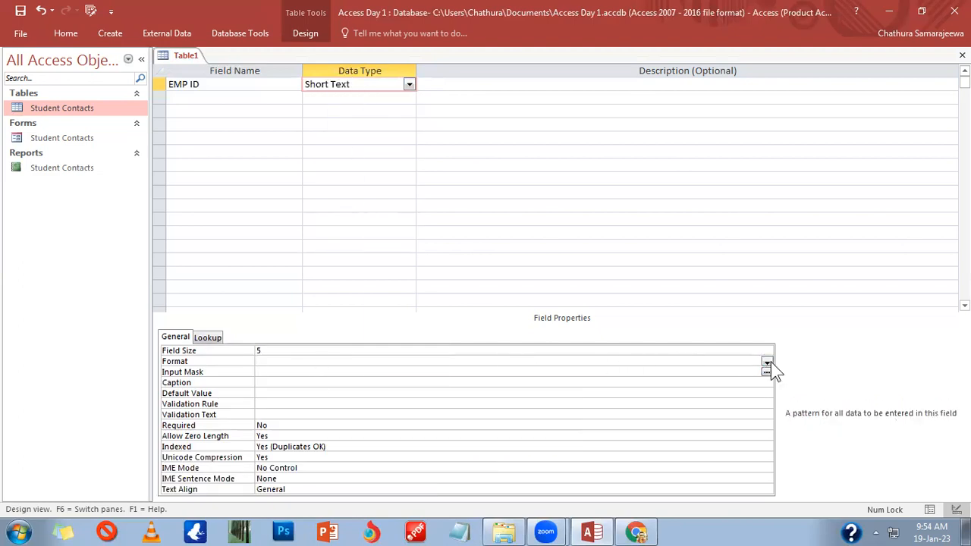
left_click(767, 372)
left_click(548, 351)
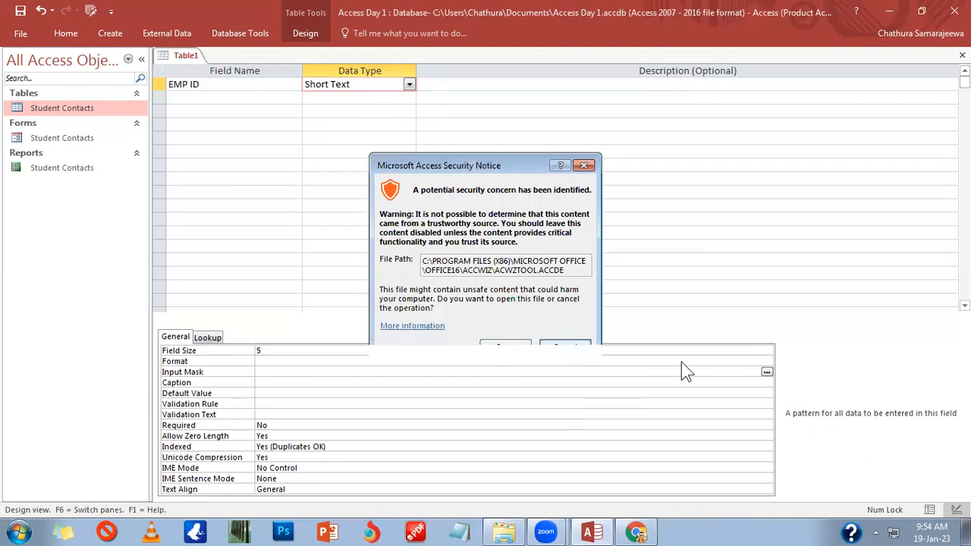
left_click(466, 322)
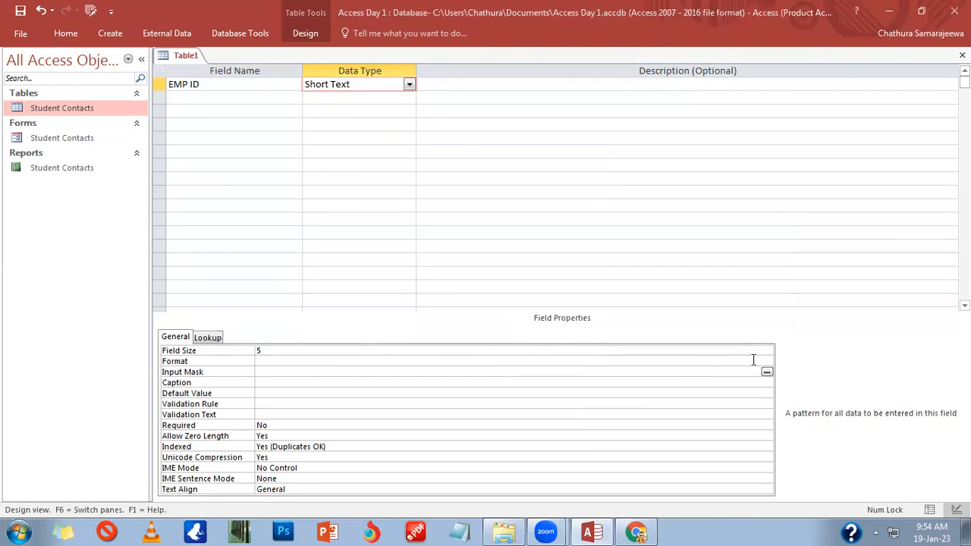
Step: Open the F1 help article for EMP ID's Format property
left_click(754, 361)
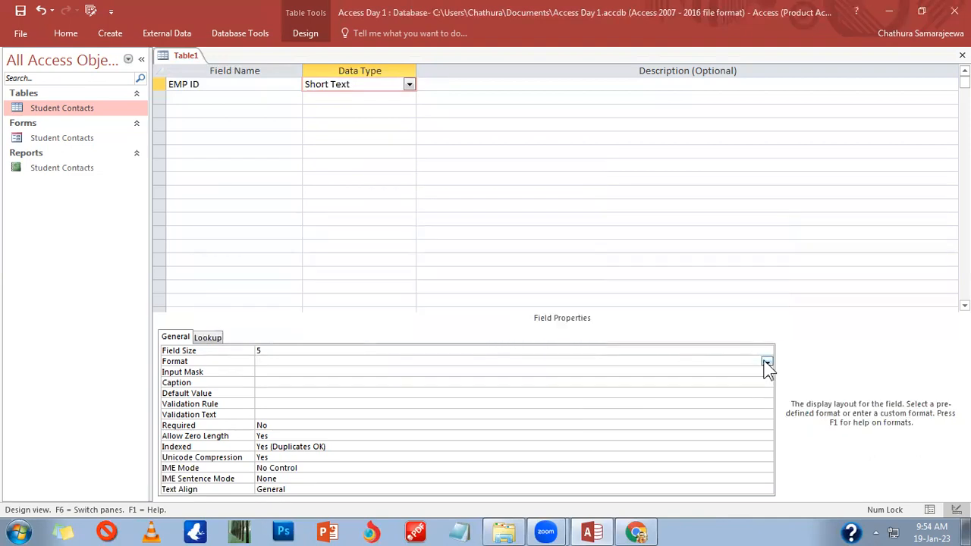
left_click(265, 370)
left_click(266, 351)
left_click(265, 362)
left_click(269, 368)
left_click(270, 361)
key("F1")
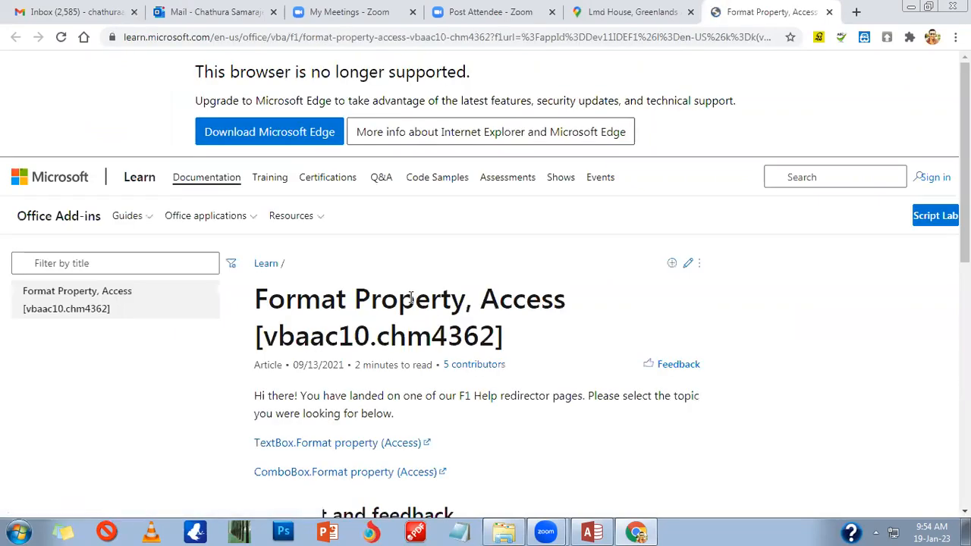
Step: Scroll through the Format Property help page, then minimize the browser to return to Access
scroll(419, 332, "down", 3)
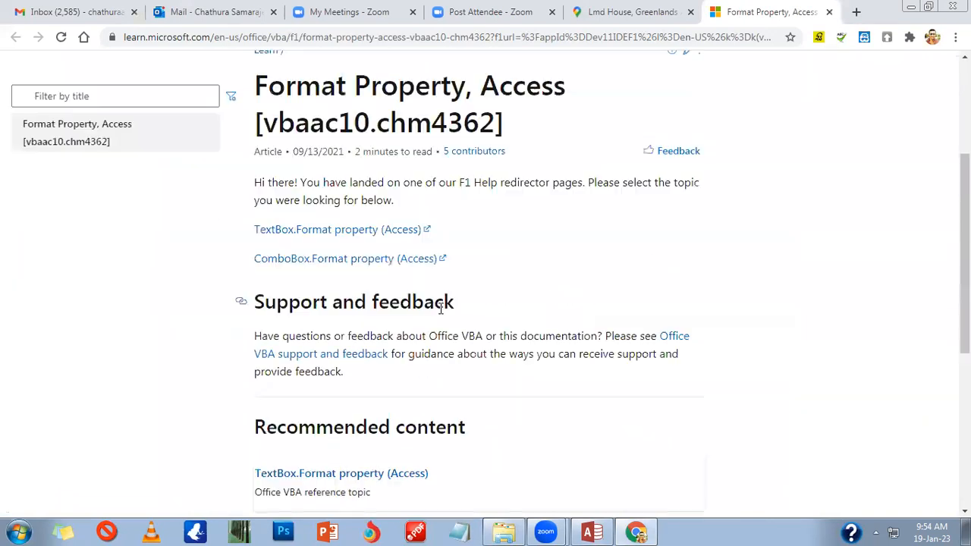
scroll(438, 308, "down", 5)
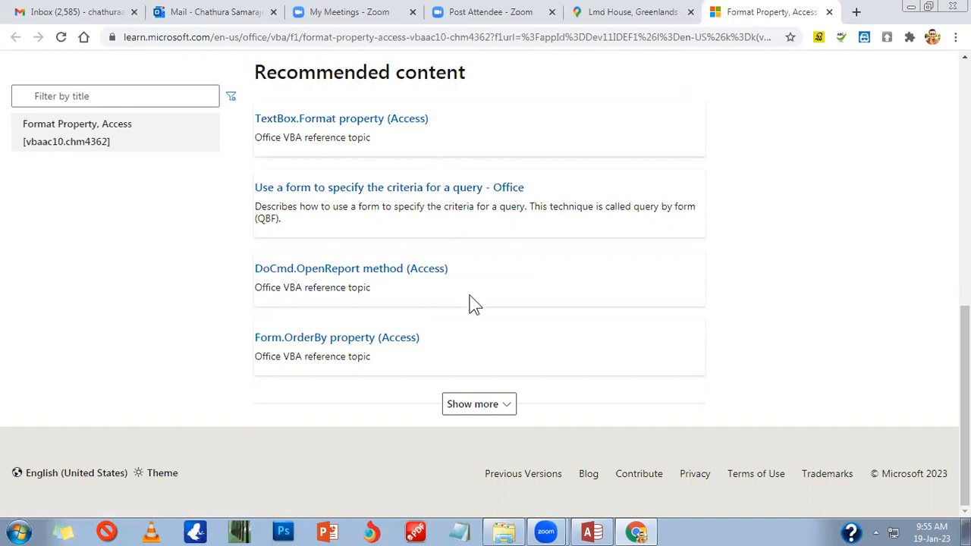
scroll(491, 326, "up", 1)
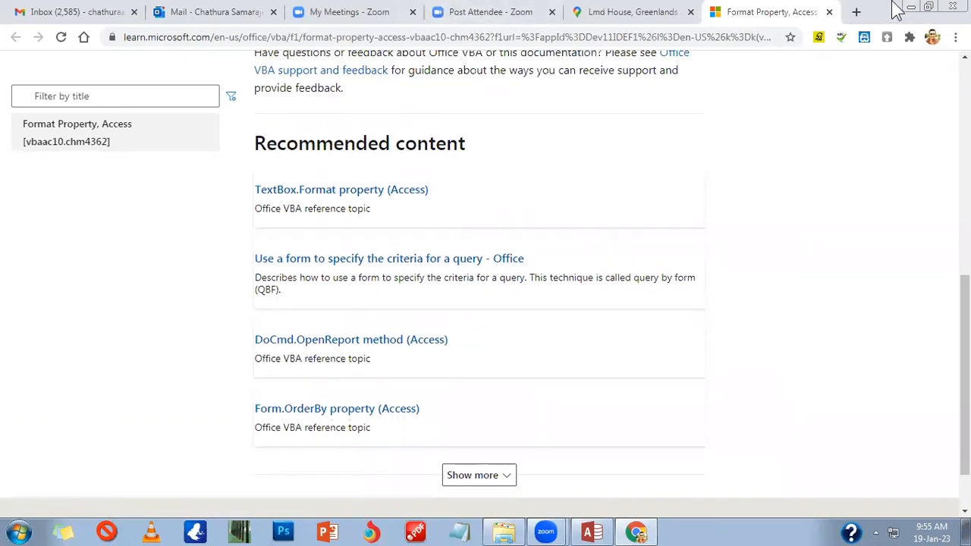
left_click(911, 9)
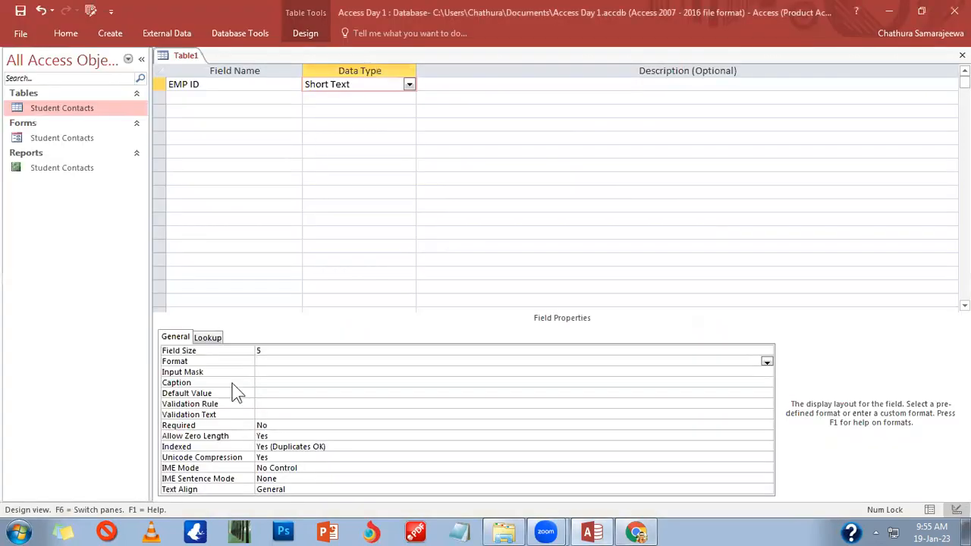
Step: In a new Notepad document, list sample IDs E001, E002, E003 and E004 on separate lines
left_click(275, 373)
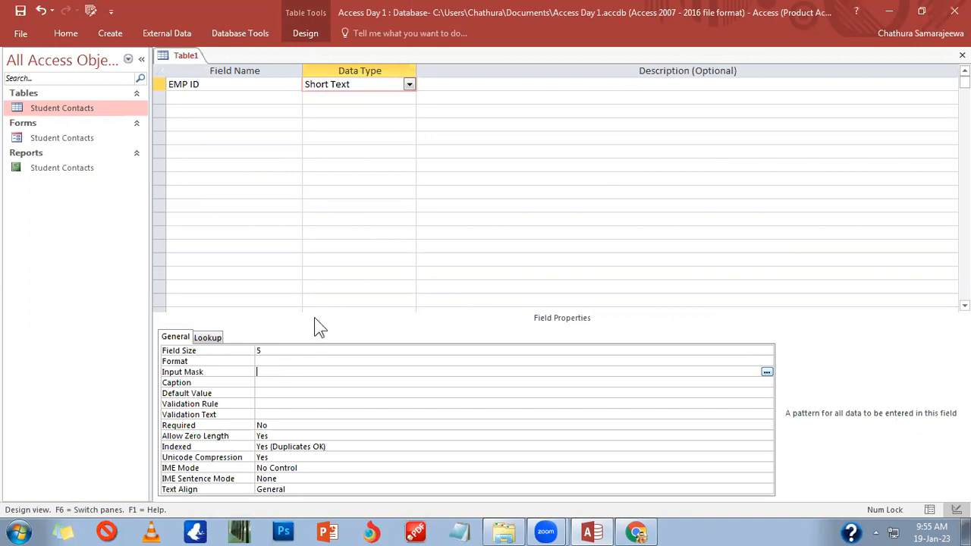
left_click(461, 534)
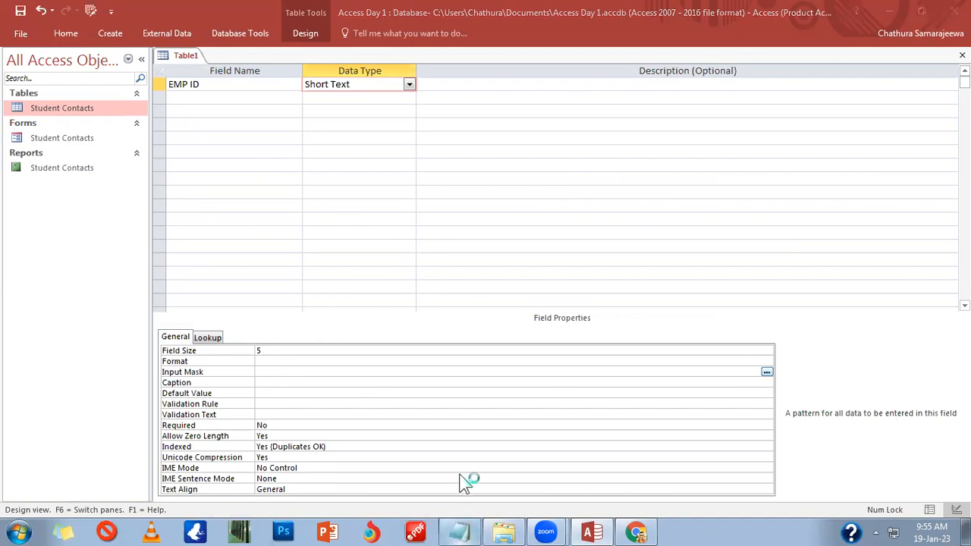
type("E001")
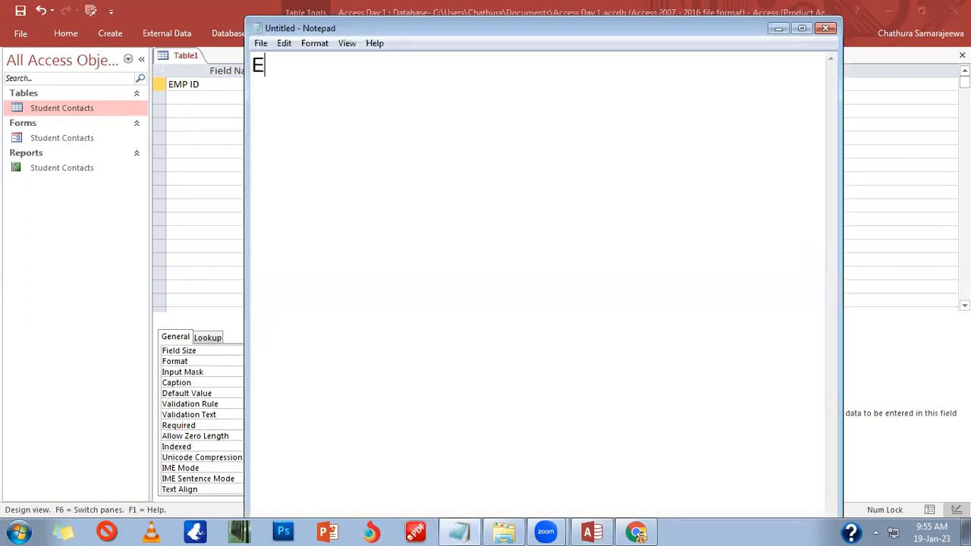
key("Return")
type("E002")
key("Return")
type("E003")
key("Return")
type("E004")
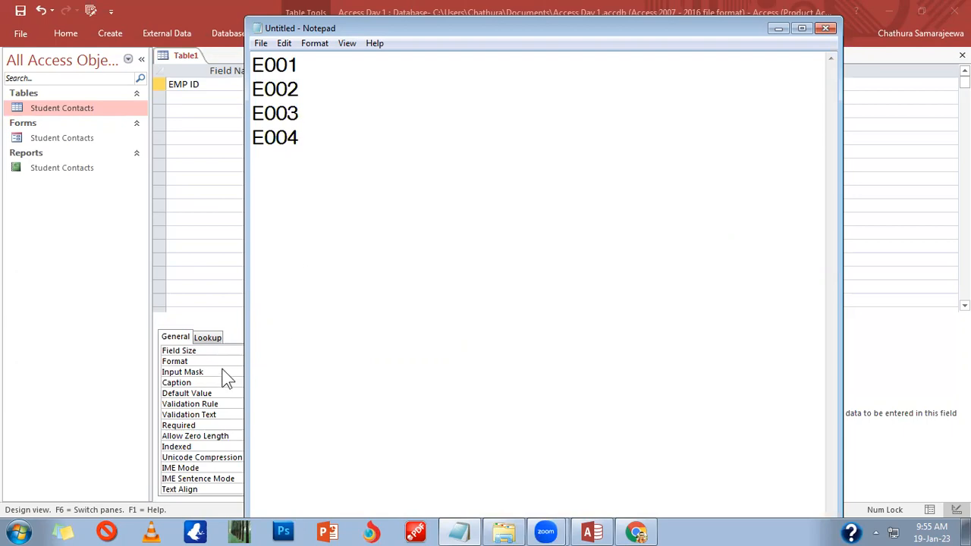
Step: Highlight the fixed E00 prefix, move Notepad aside, and select EMP ID's Input Mask
left_click_drag(286, 67, 287, 137)
left_click(288, 112)
left_click_drag(253, 65, 286, 67)
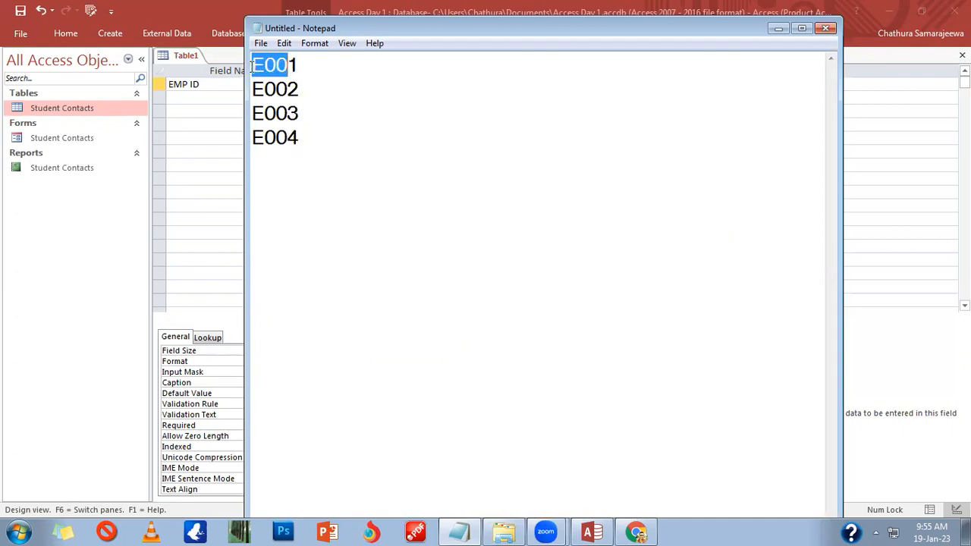
left_click_drag(296, 28, 618, 59)
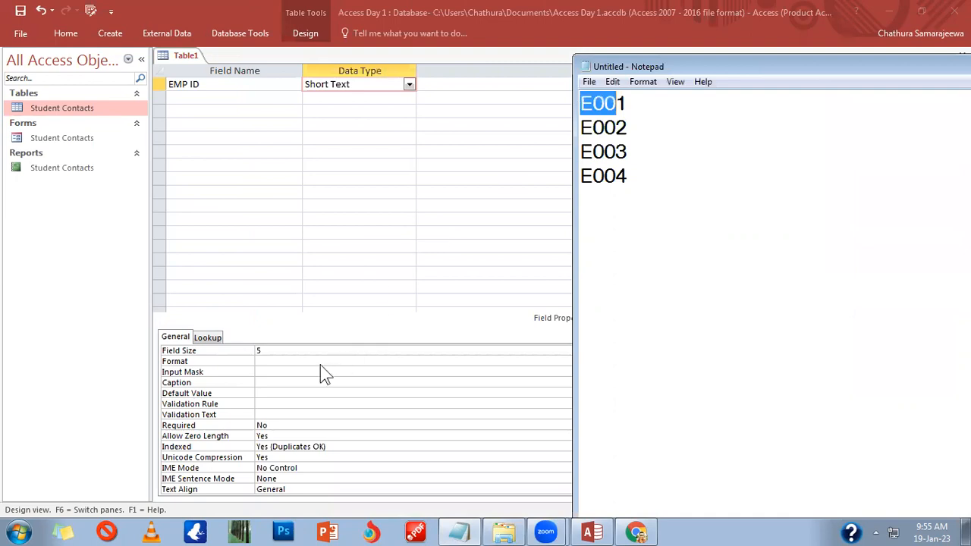
left_click(290, 371)
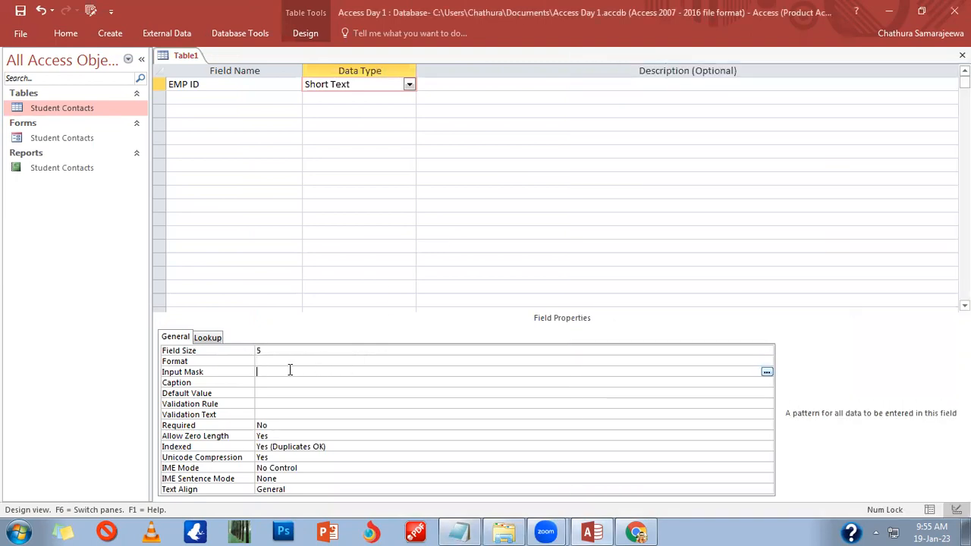
Step: Give EMP ID the input mask E### (stored as \E###) and close Table1's design
type("E###")
left_click(295, 382)
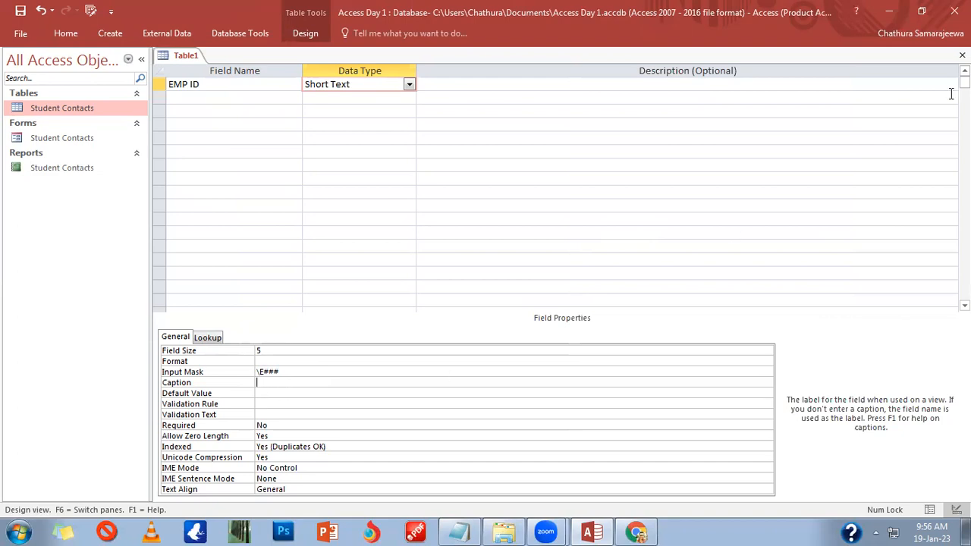
left_click(962, 56)
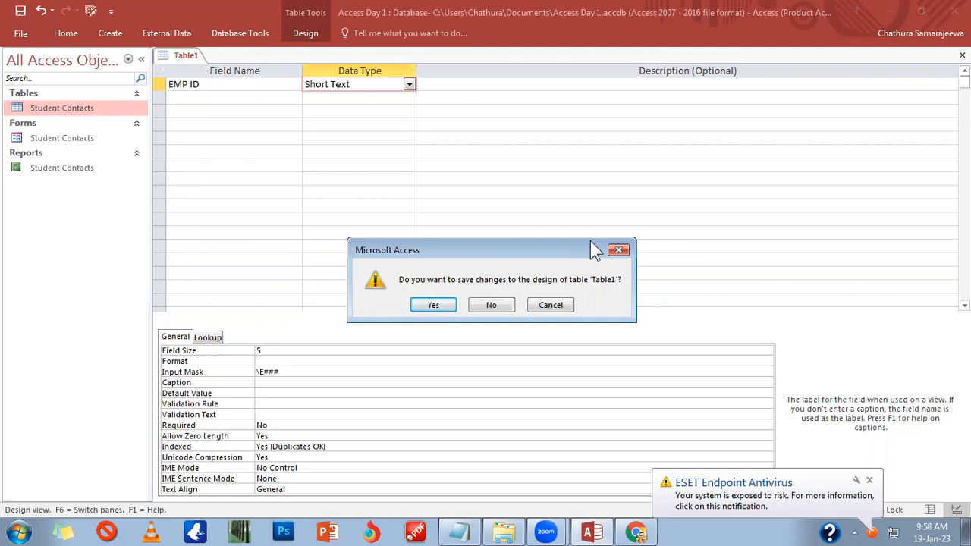
Step: Save the table as Emp with an added ID key and open it in Datasheet View
left_click(425, 305)
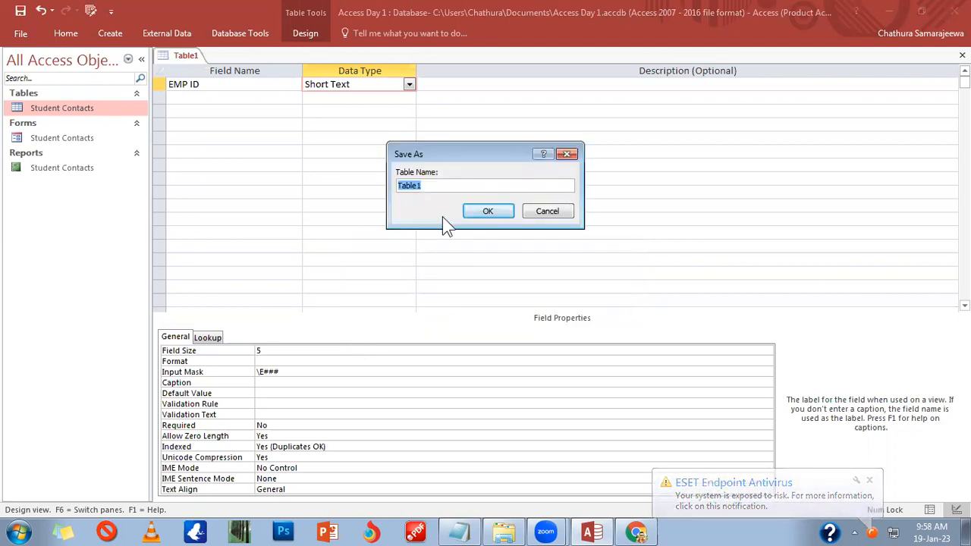
type("Emp")
key("Return")
key("Return")
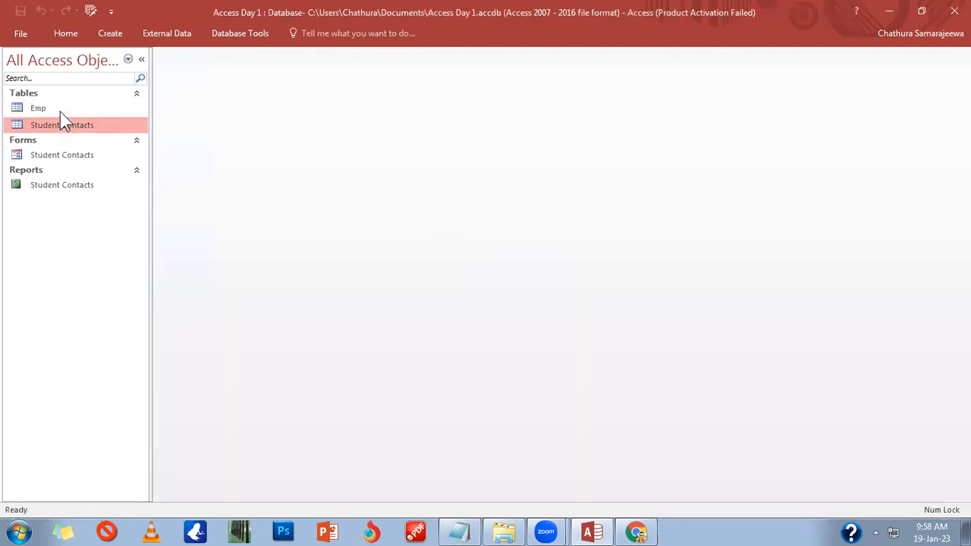
double_click(60, 108)
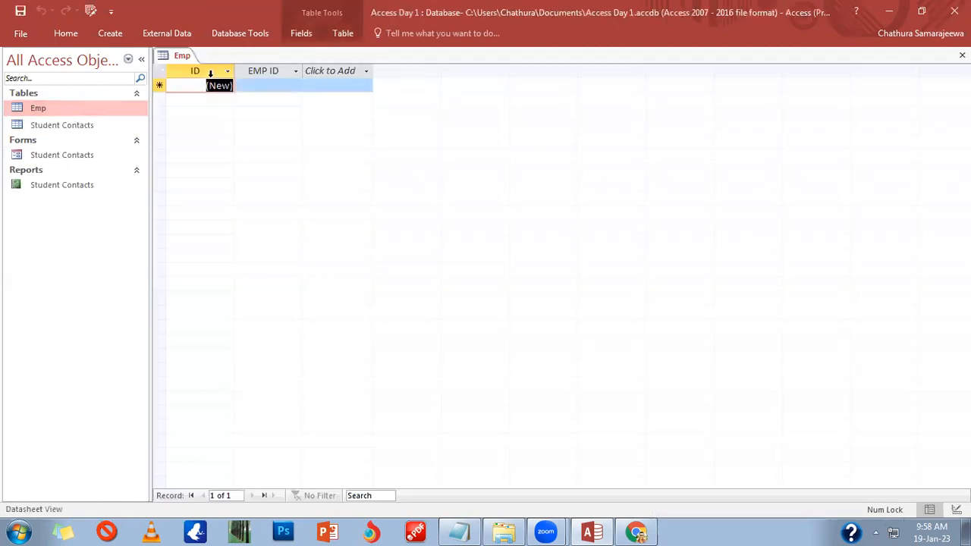
Step: Try deleting the ID field from its context menu and dismiss the cannot-delete message
right_click(211, 73)
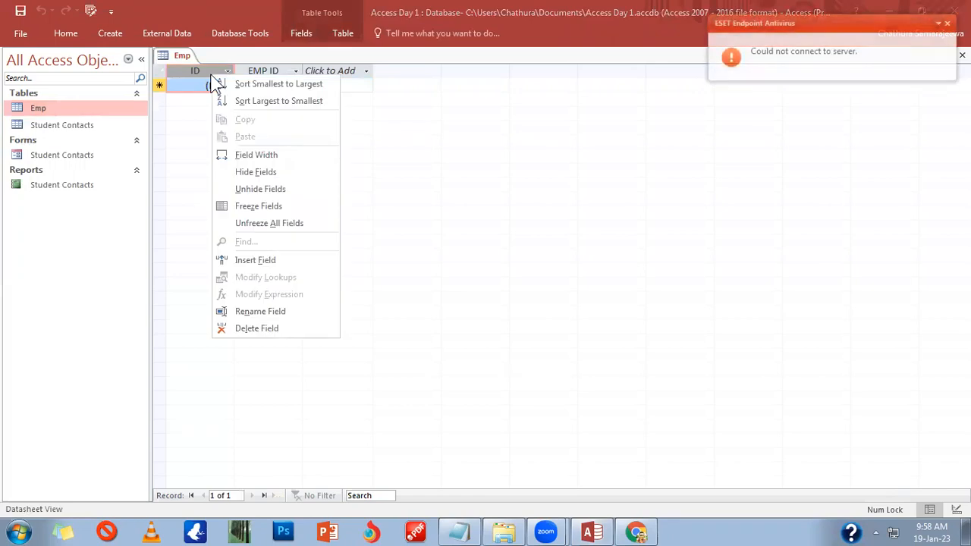
left_click(948, 24)
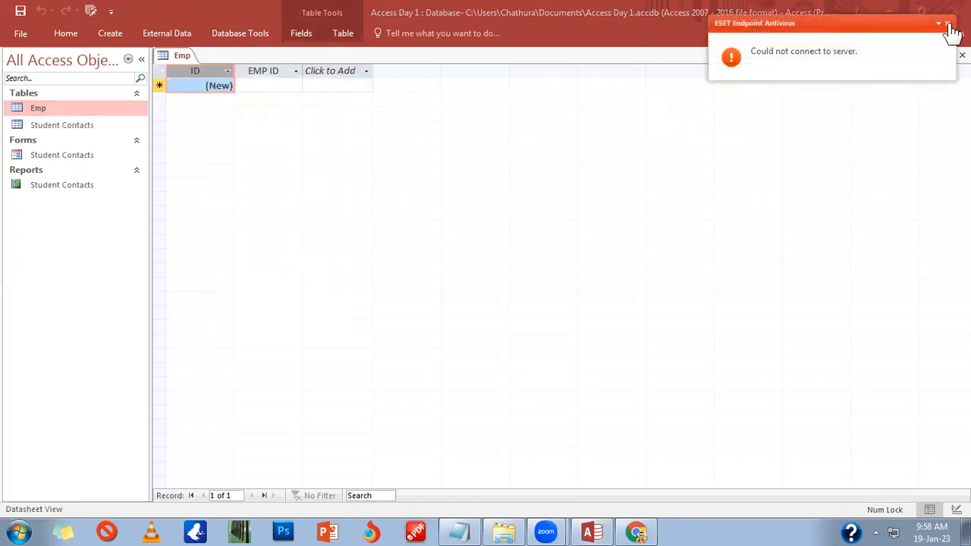
left_click(948, 25)
right_click(205, 70)
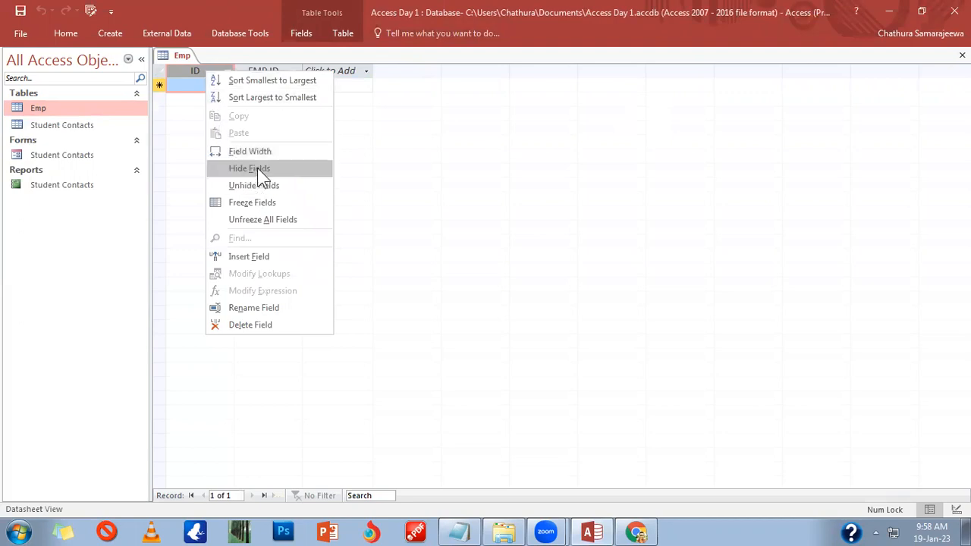
left_click(267, 326)
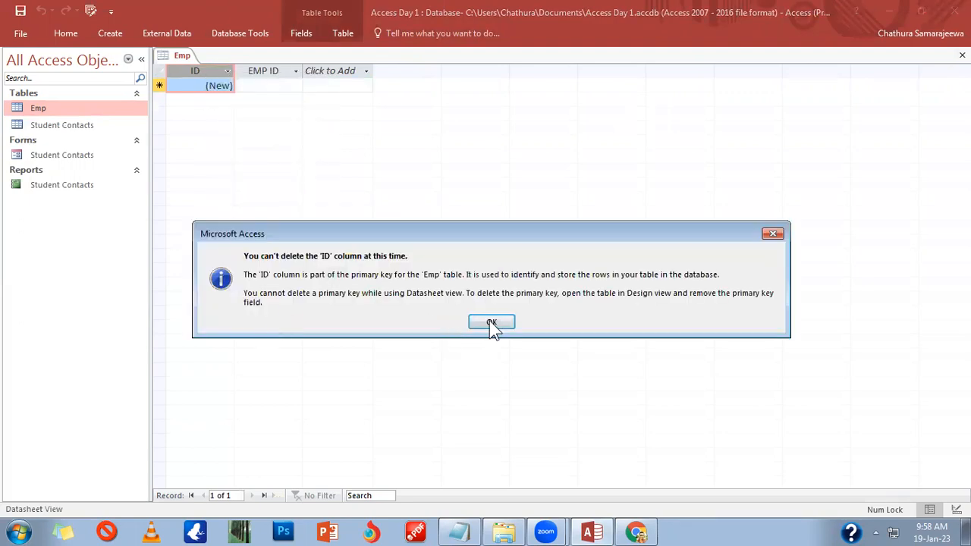
left_click(492, 324)
Step: Enter EMP ID values E1, E1, E1, E1 and E2 in five records, then close Emp
left_click(257, 85)
type("E")
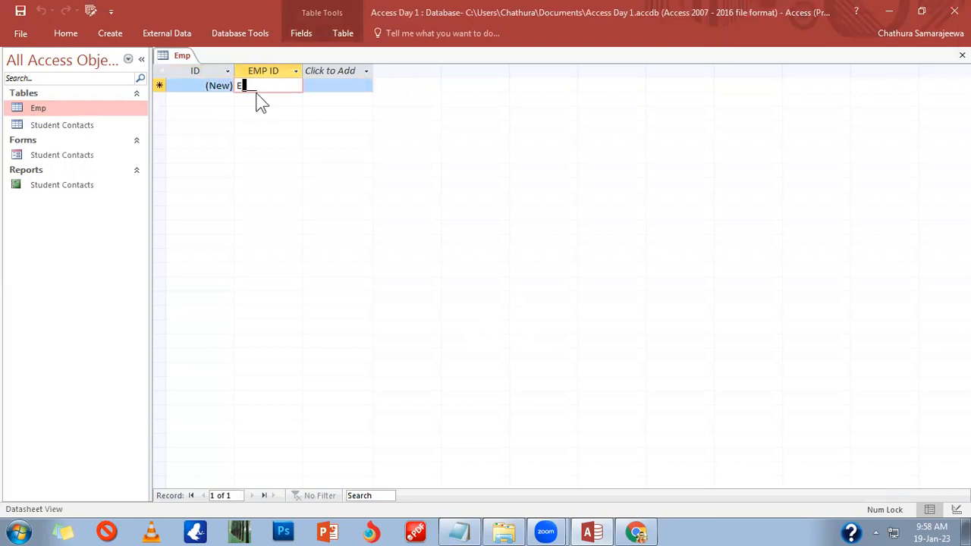
type("1")
left_click(256, 93)
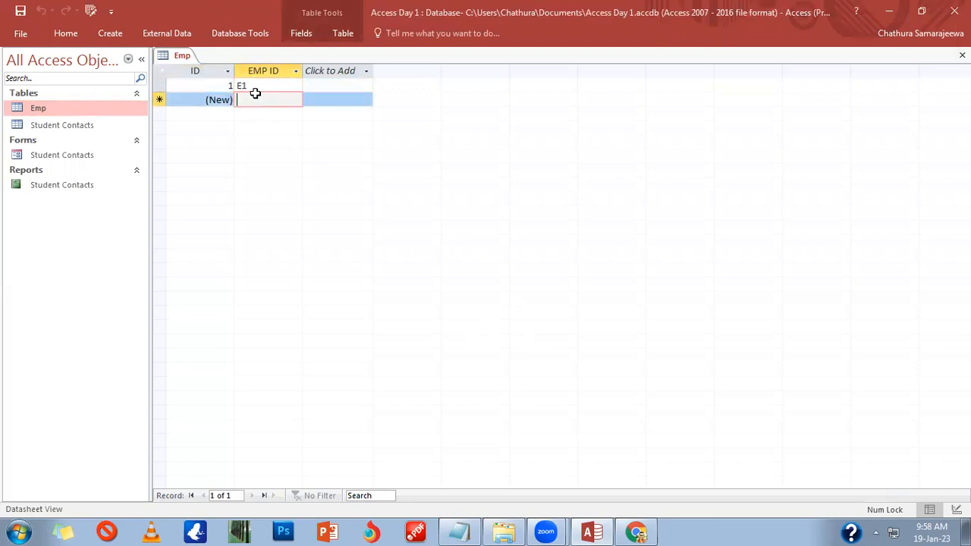
type("E1")
key("Down")
type("E1")
key("Down")
type("E1")
key("Down")
type("E2")
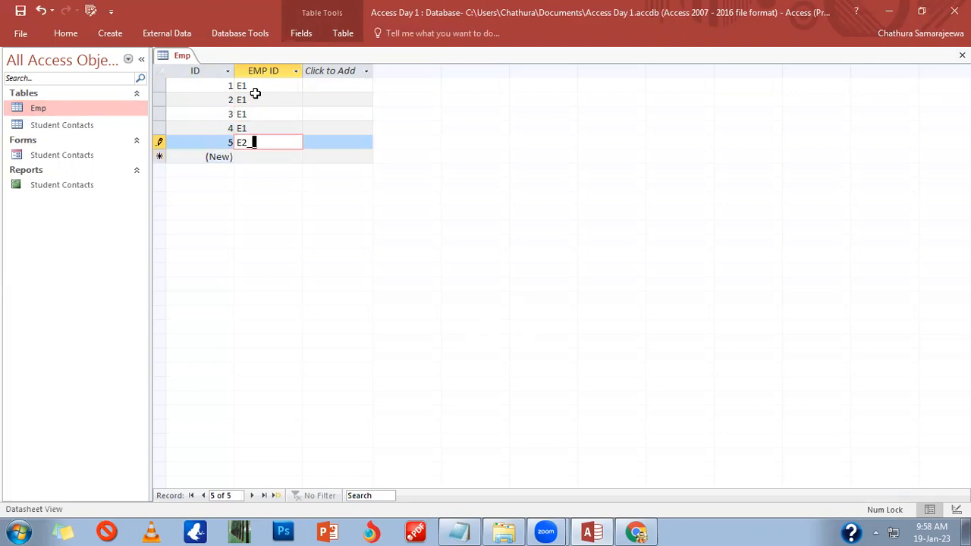
key("Tab")
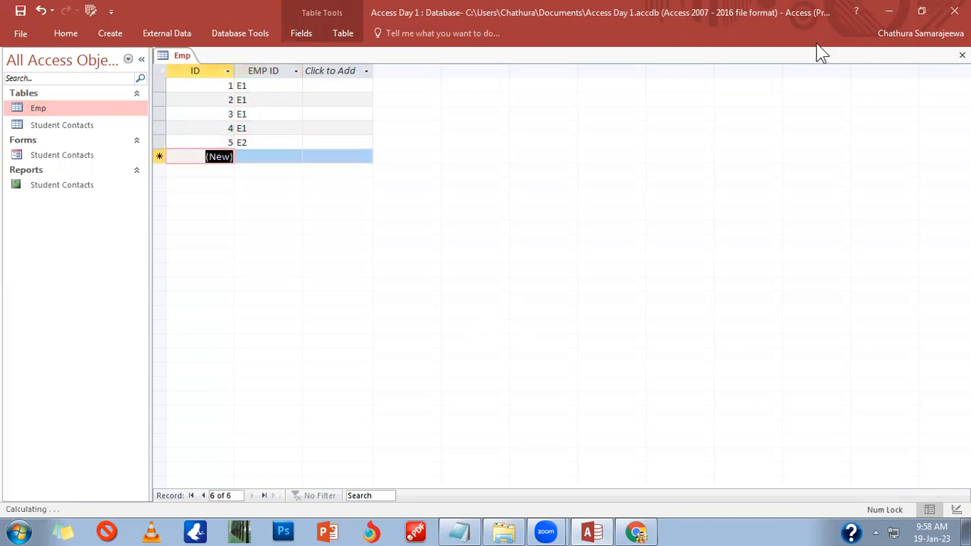
key("ctrl+w")
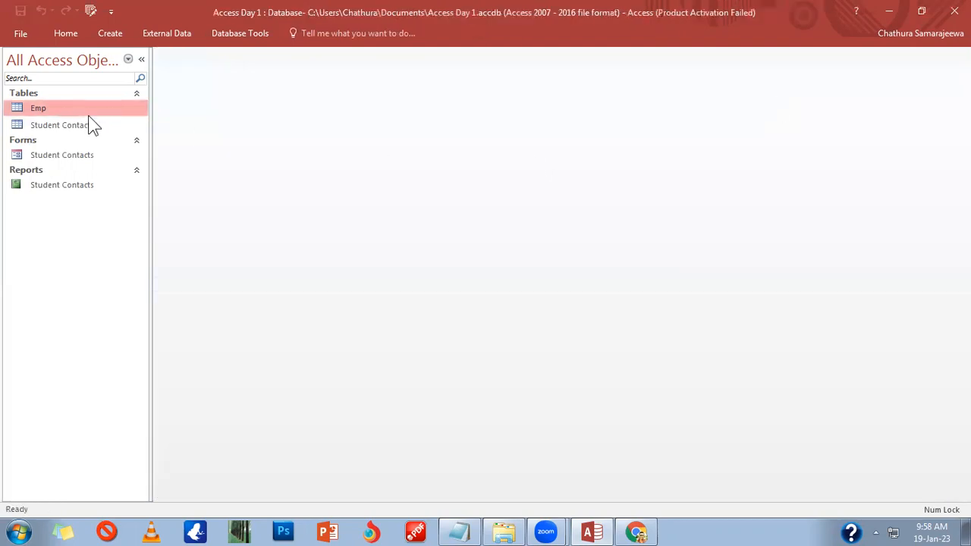
Step: In Emp's Design view, remove the primary key from the ID field and delete it
right_click(88, 114)
mouse_move(123, 160)
left_click(125, 144)
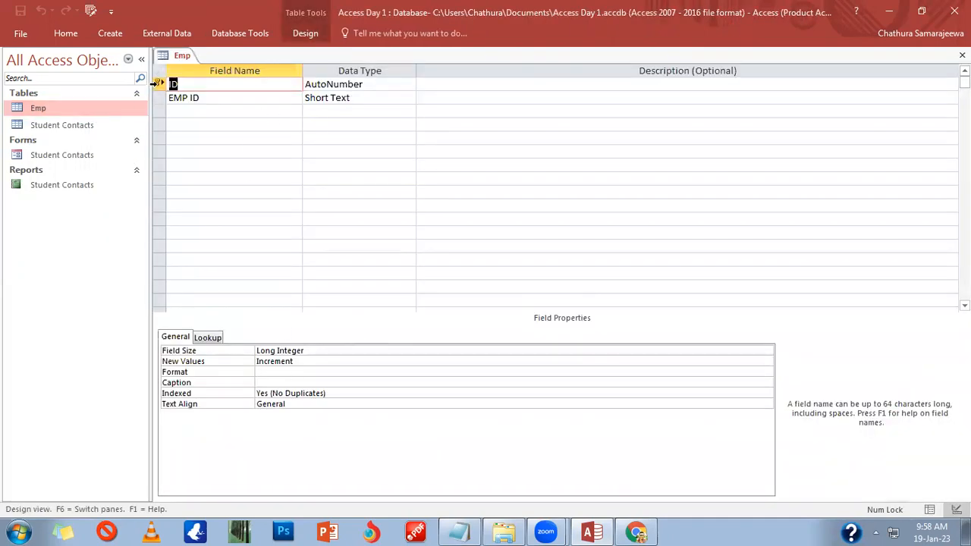
left_click(173, 84)
left_click(162, 83)
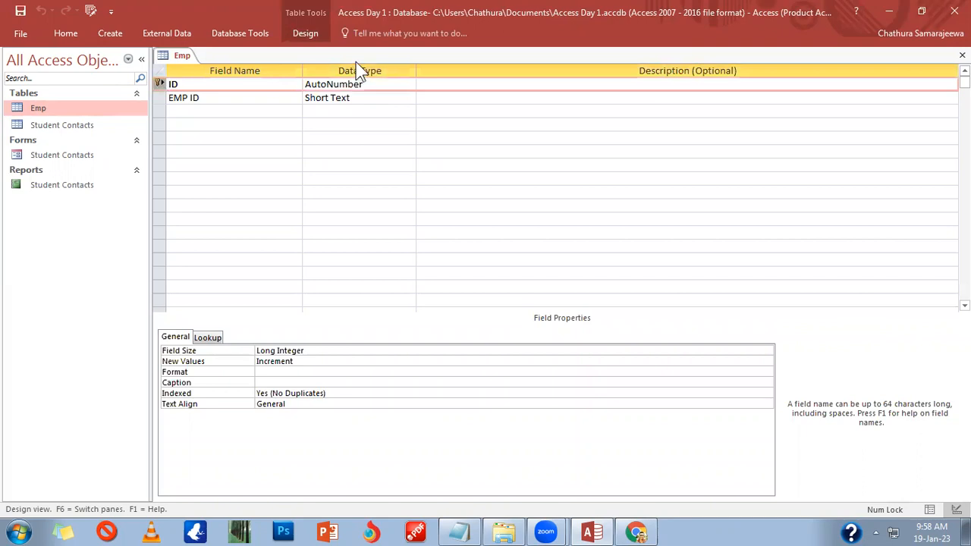
left_click(305, 33)
left_click(47, 76)
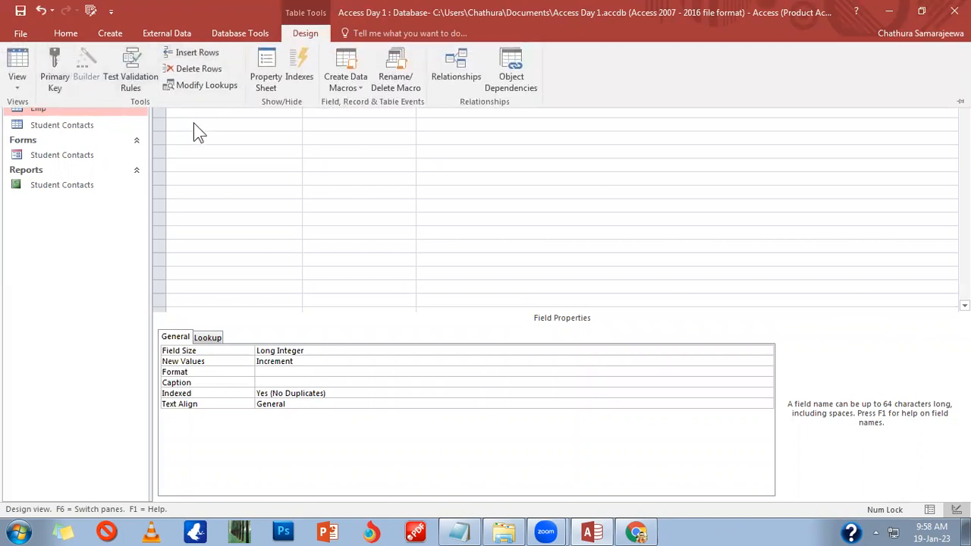
right_click(165, 85)
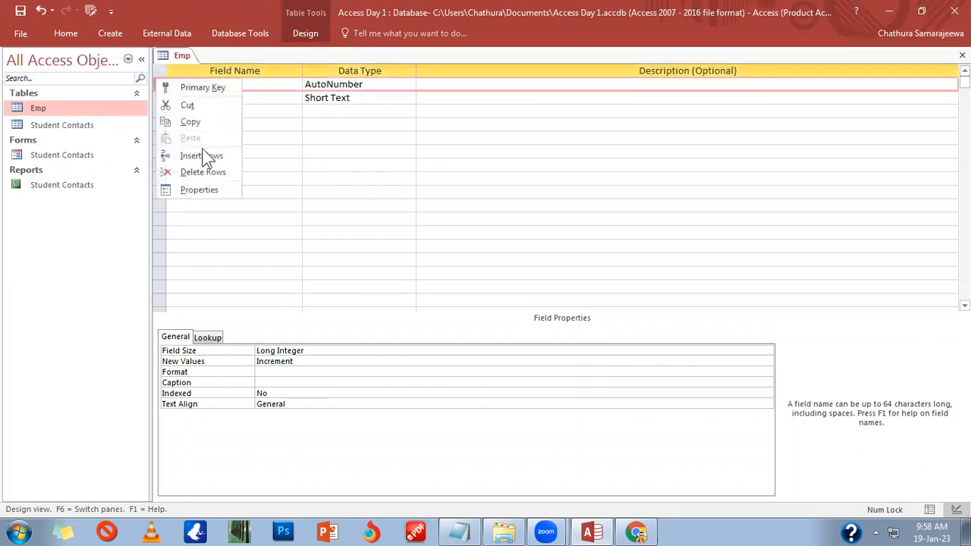
left_click(207, 173)
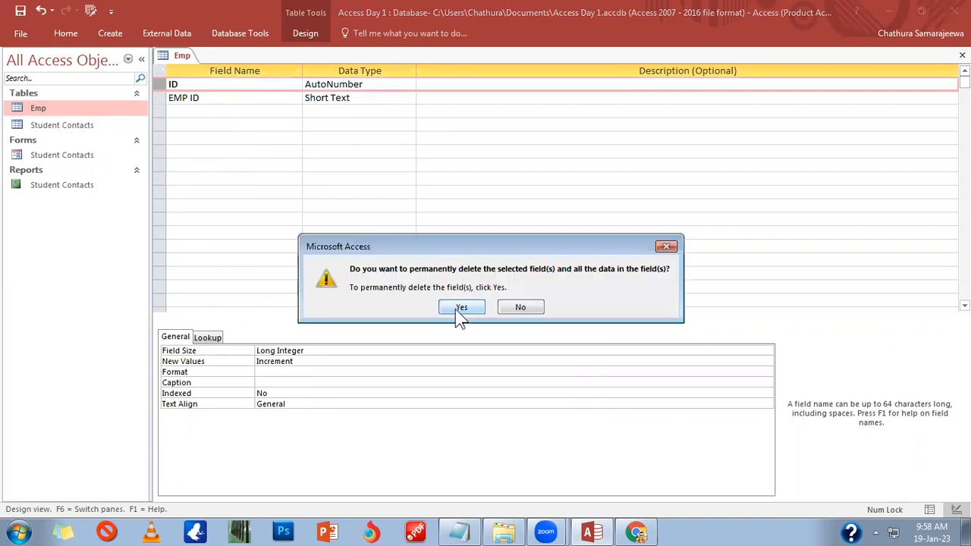
left_click(460, 307)
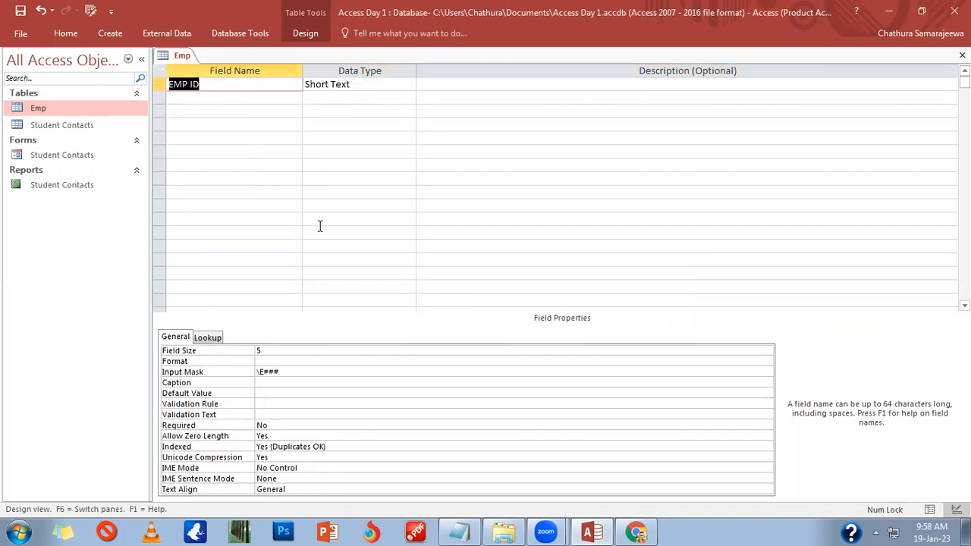
Step: Prefix the EMP ID input mask with \E and save the table design
left_click(258, 372)
type("\\E")
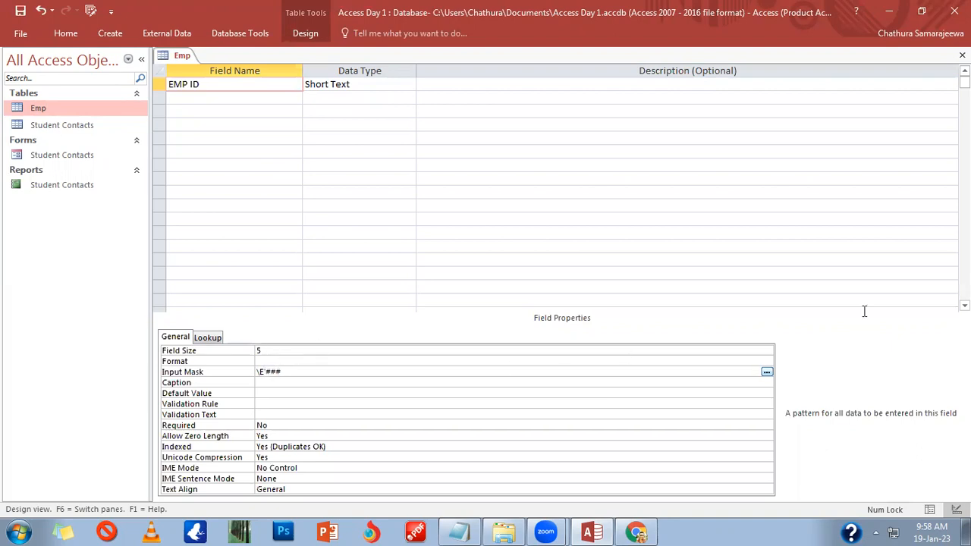
left_click(962, 55)
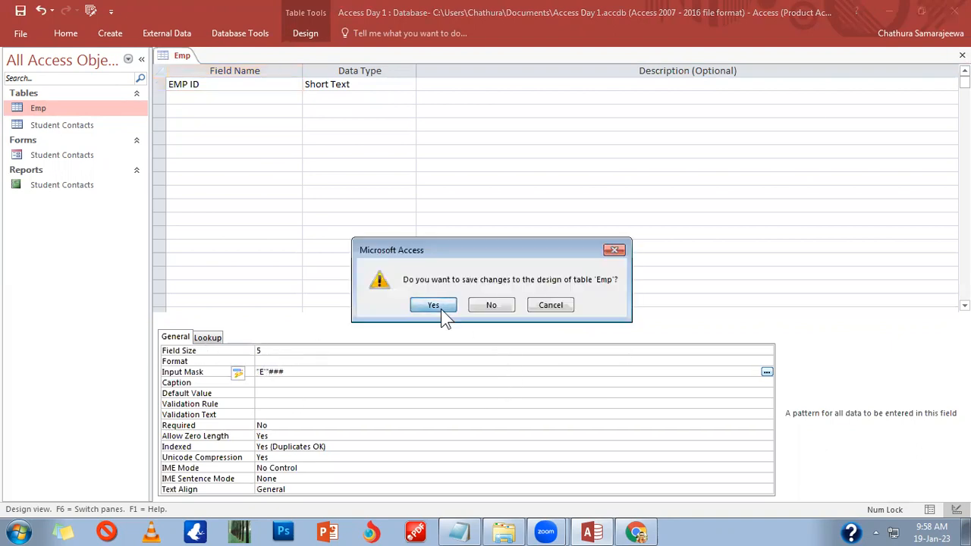
left_click(440, 307)
Step: In Emp's datasheet, type 001 and 1 over the first EMP ID values, then close it
double_click(93, 111)
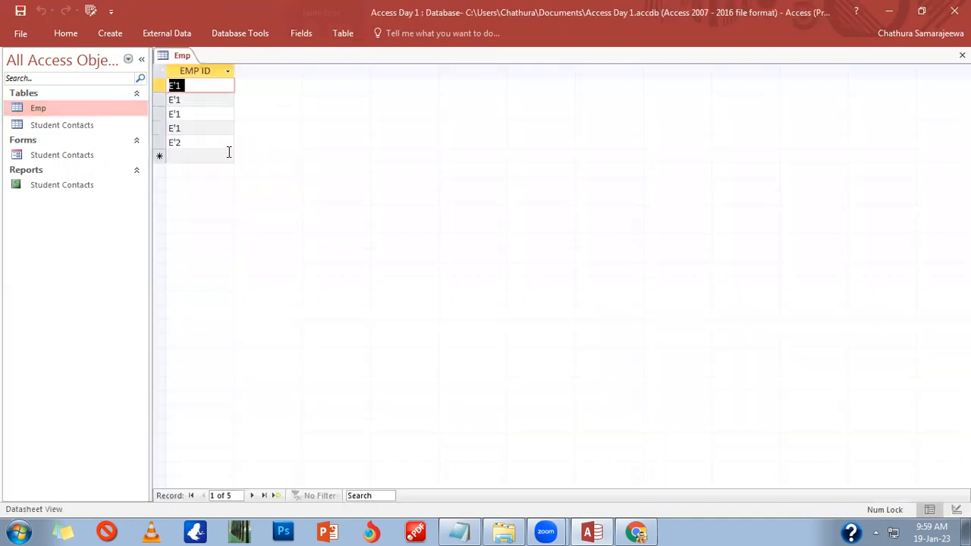
type("001")
key("Return")
type("1")
key("Return")
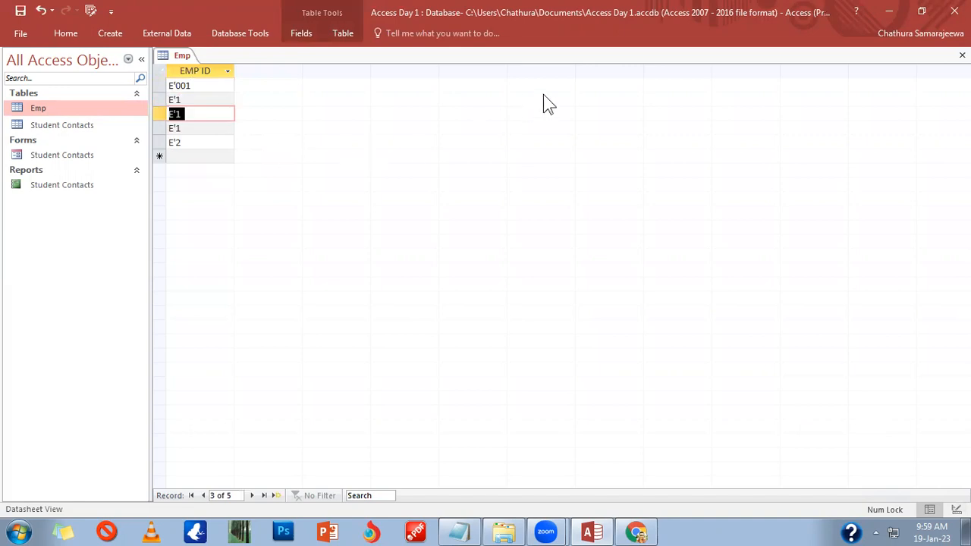
left_click(962, 55)
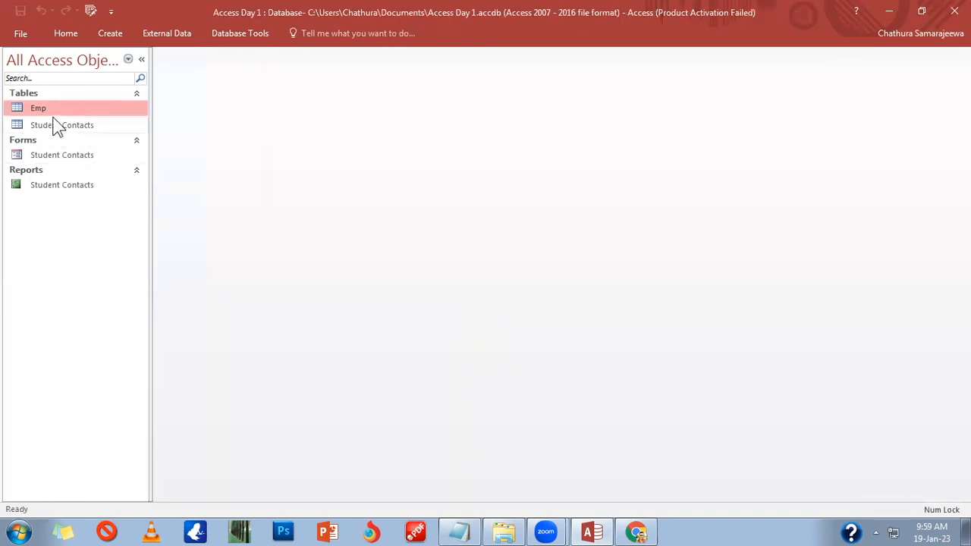
Step: Reopen Emp in Design view and retype the closing quote in EMP ID's input mask
right_click(60, 108)
left_click(95, 135)
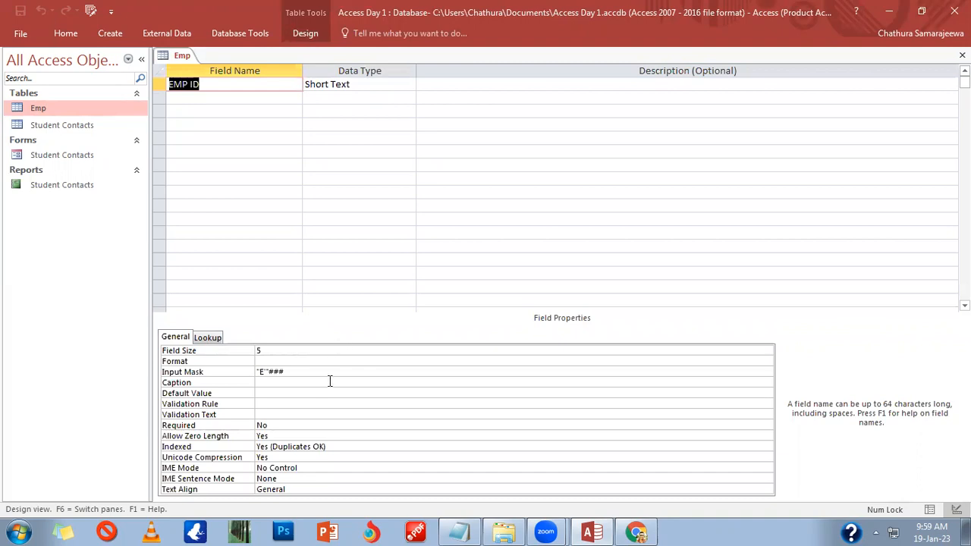
left_click(270, 372)
key("BackSpace")
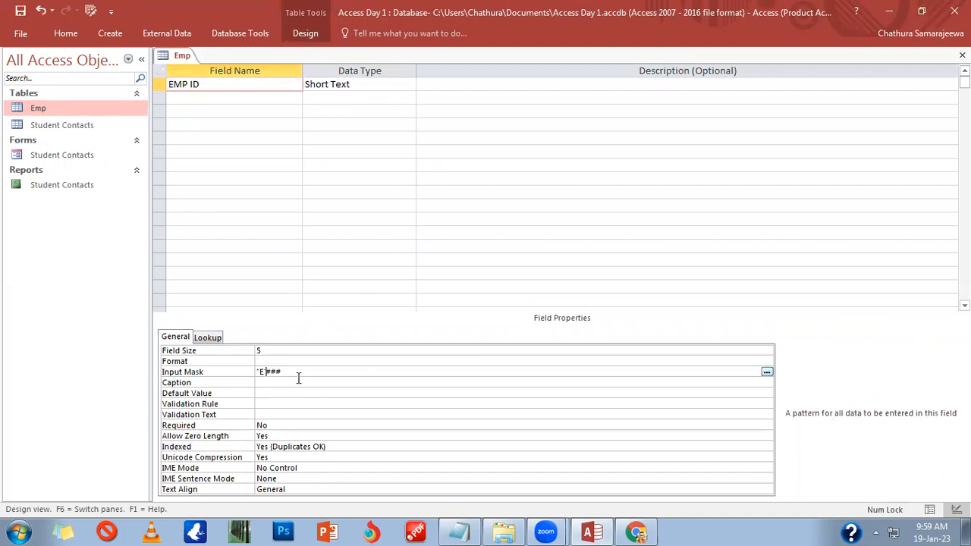
type("\"")
left_click(297, 384)
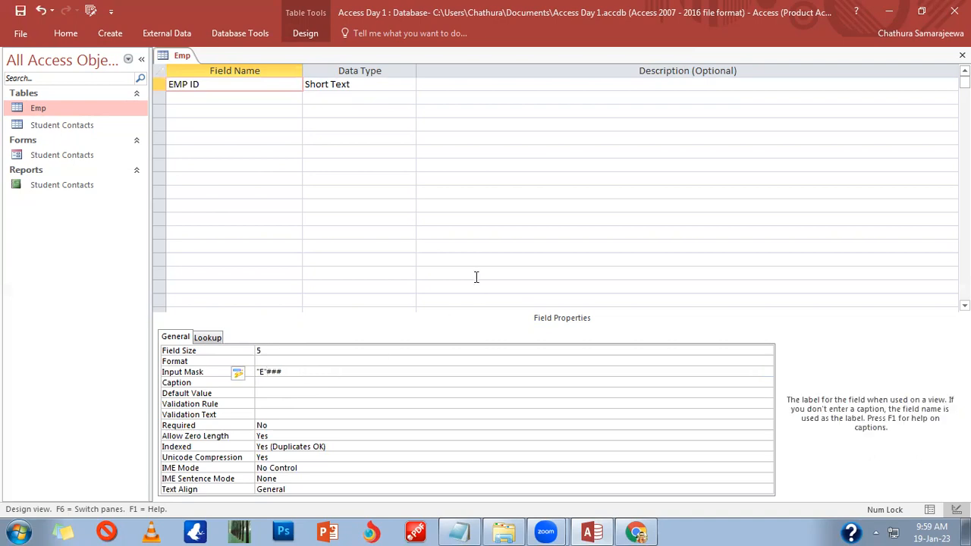
Step: Select the EMP ID field name and go to its Caption property
left_click(290, 370)
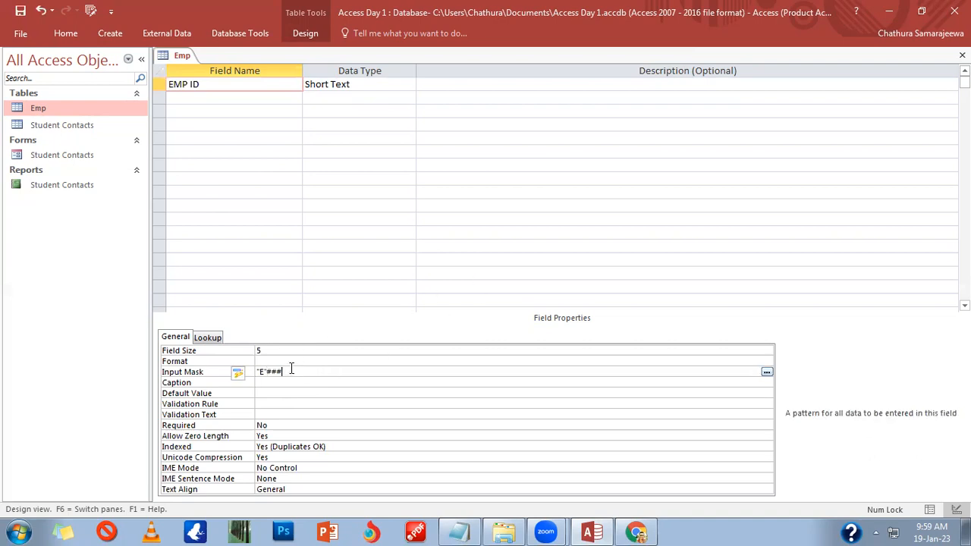
left_click(281, 385)
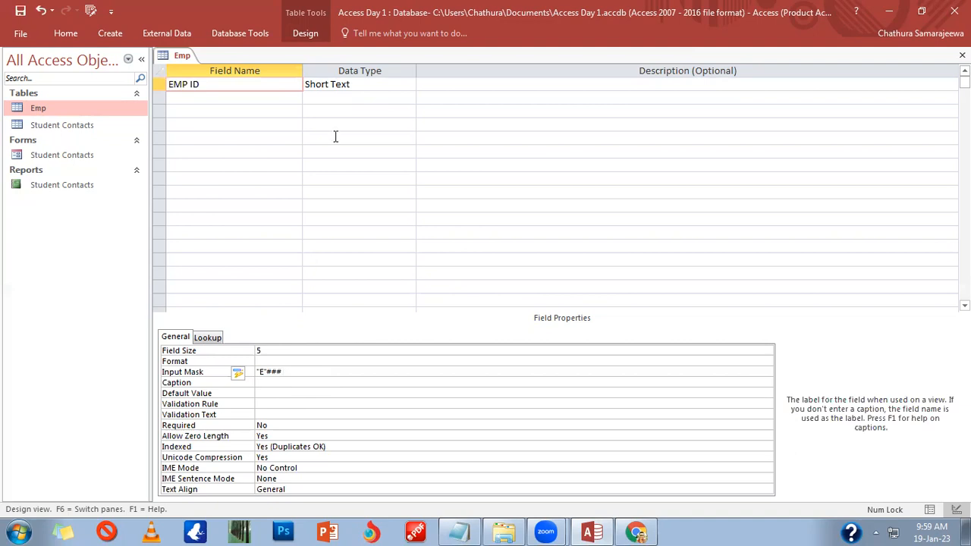
left_click_drag(202, 84, 110, 76)
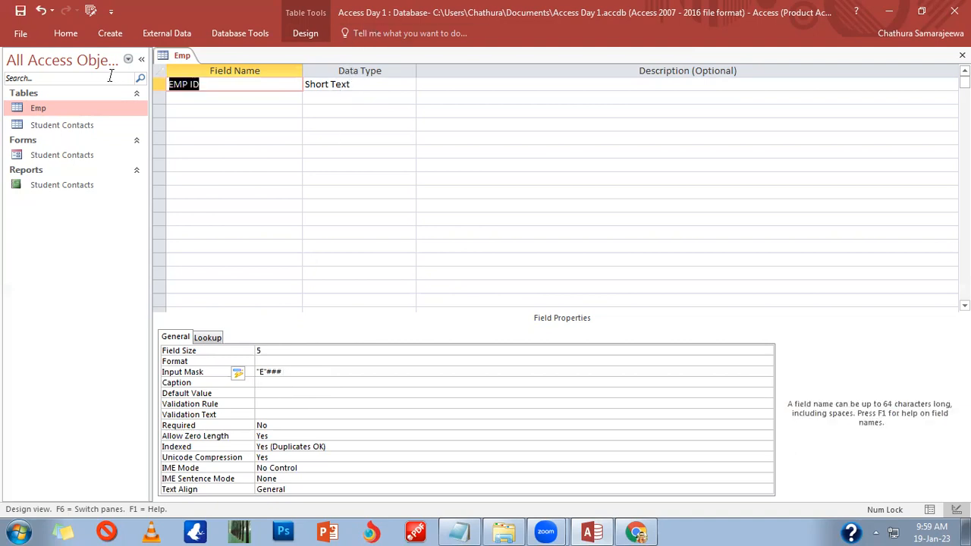
left_click(288, 385)
Step: Enter Employee ID as EMP ID's caption and move to the empty second field row
type("Emp")
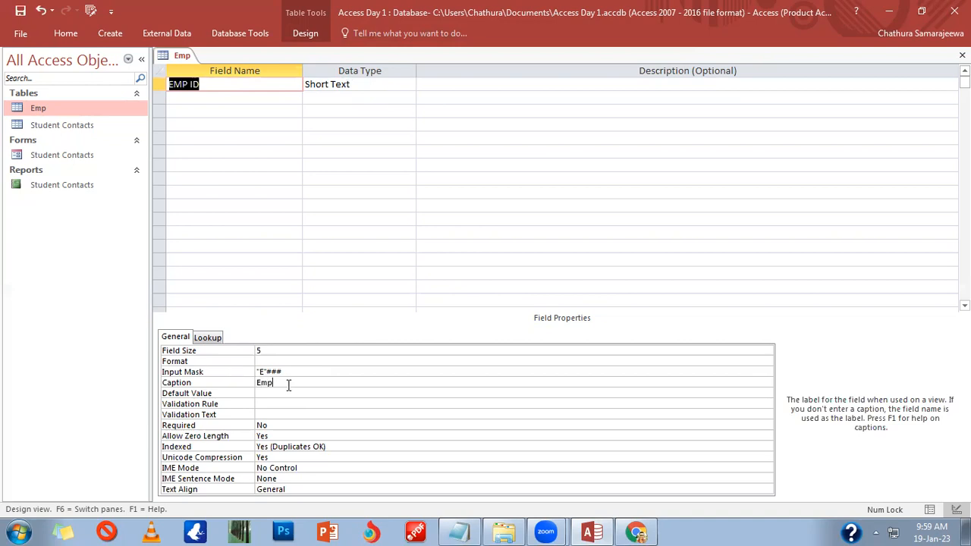
type("loyee ID")
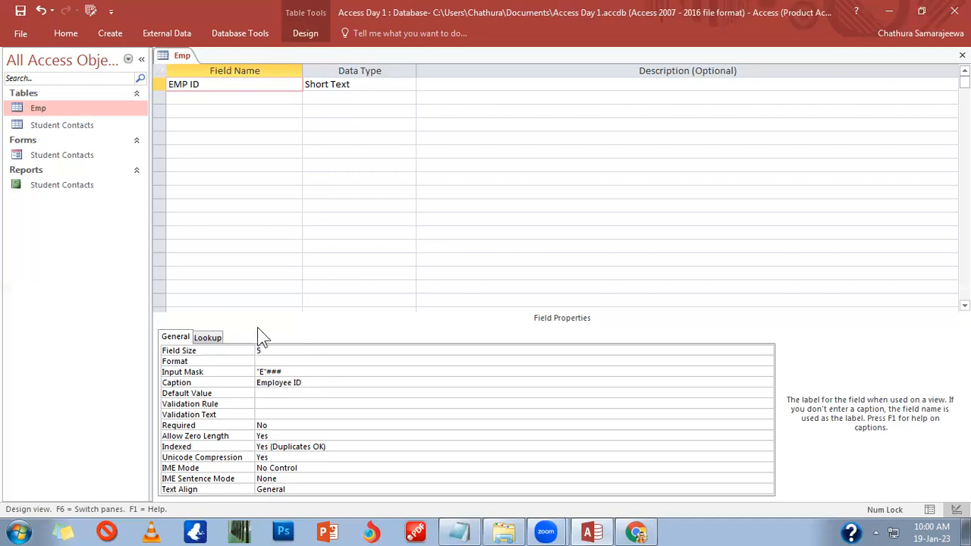
left_click(190, 99)
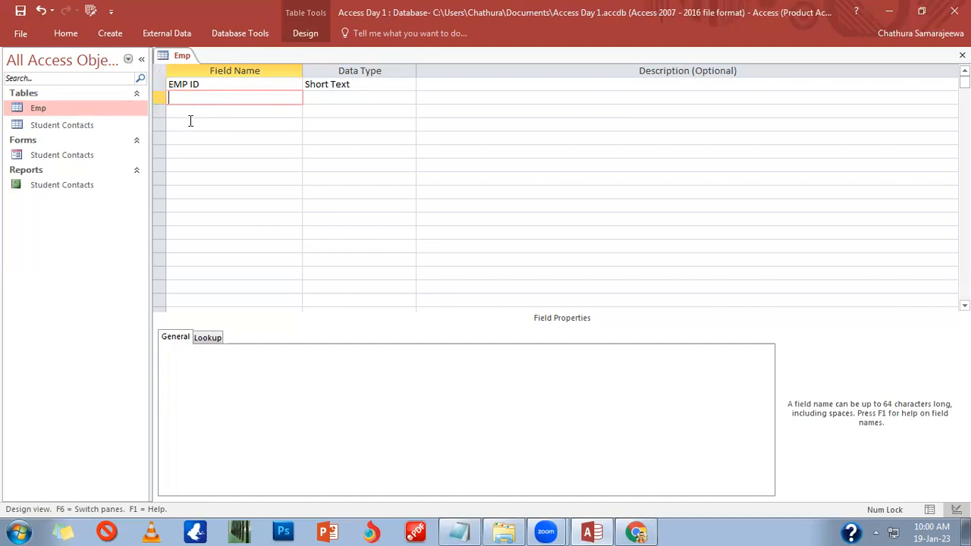
Step: View the second row's data type list, then return to EMP ID's Default Value property
left_click(349, 98)
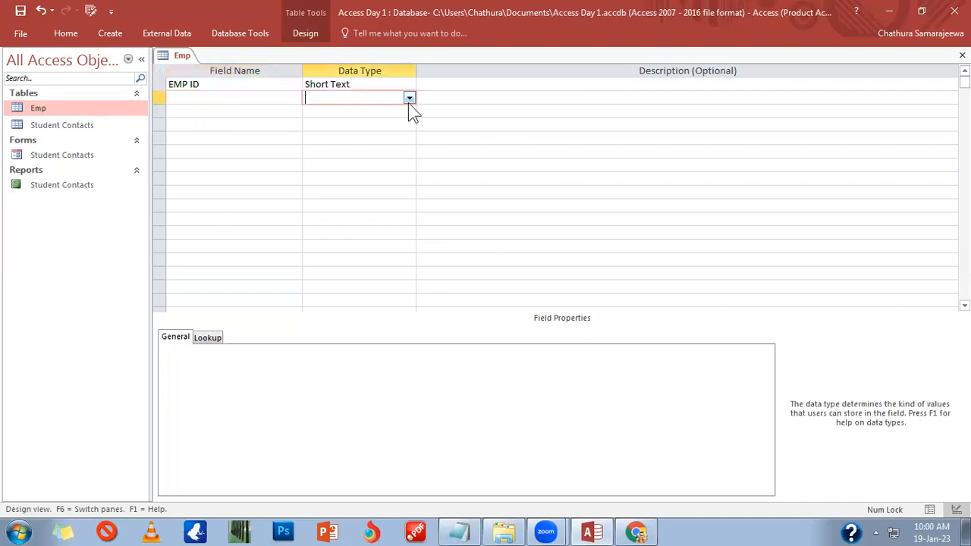
left_click(409, 98)
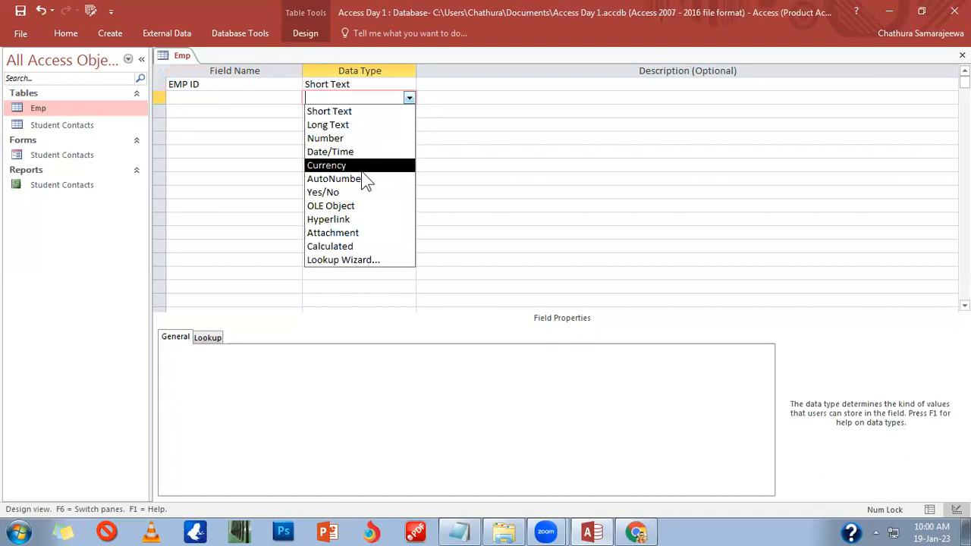
left_click(367, 82)
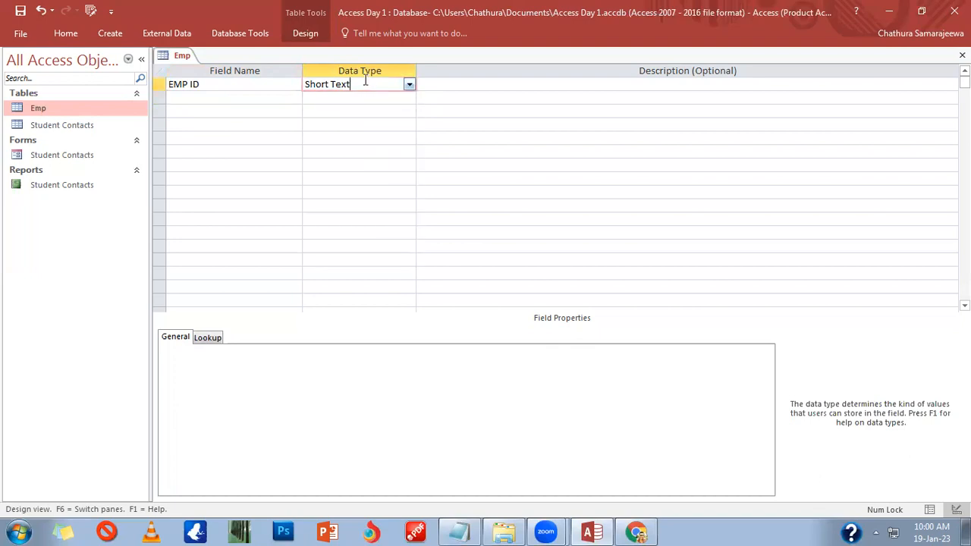
left_click(280, 392)
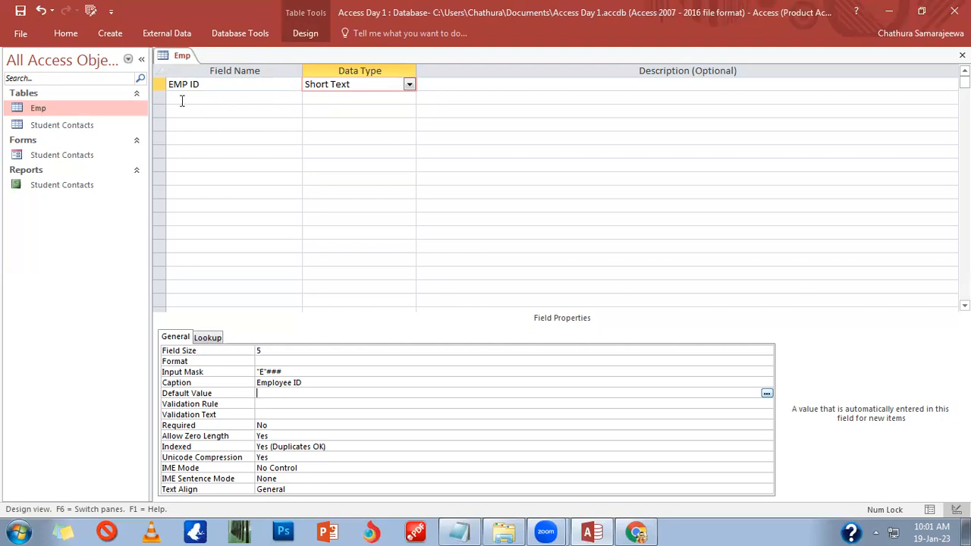
left_click(258, 403)
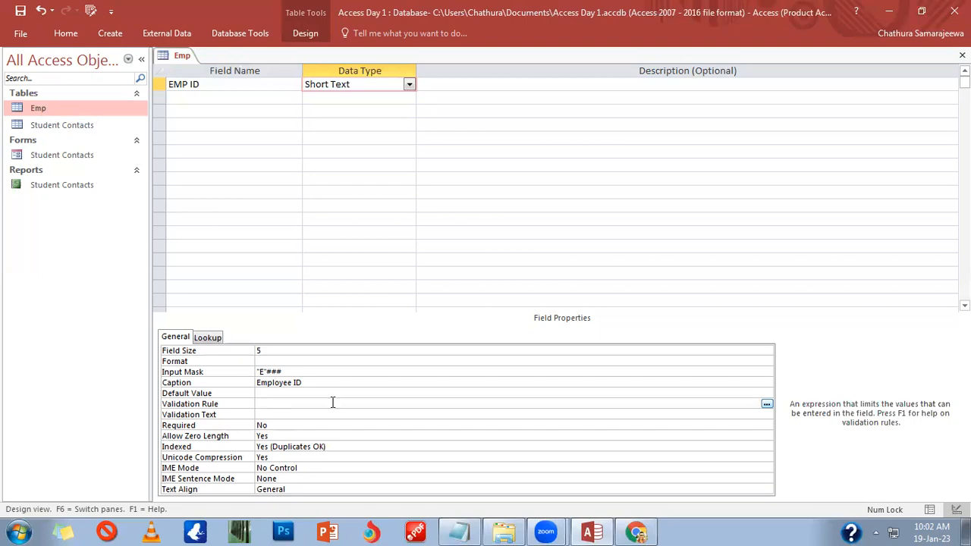
key("Down")
key("Down")
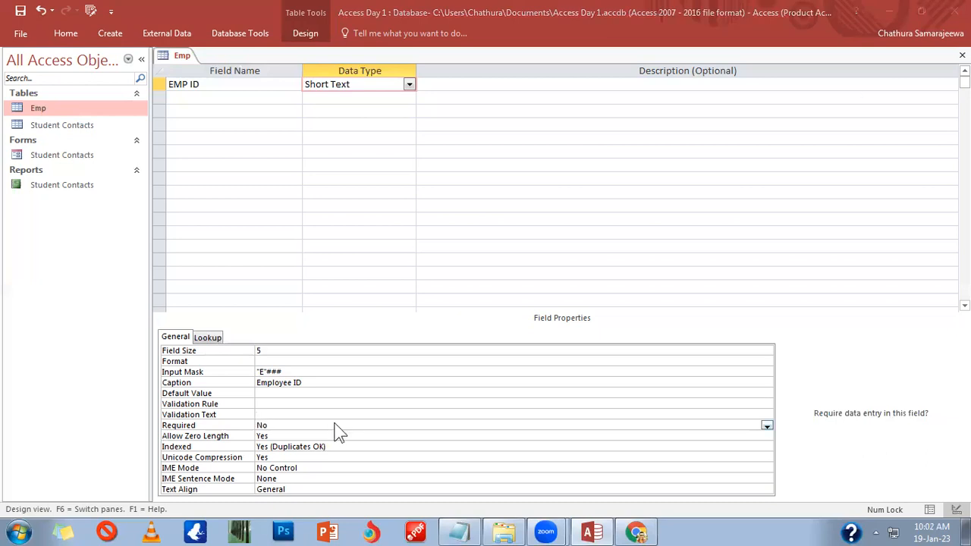
Step: Set EMP ID's Required property to Yes, then select Allow Zero Length
left_click(767, 426)
left_click(710, 435)
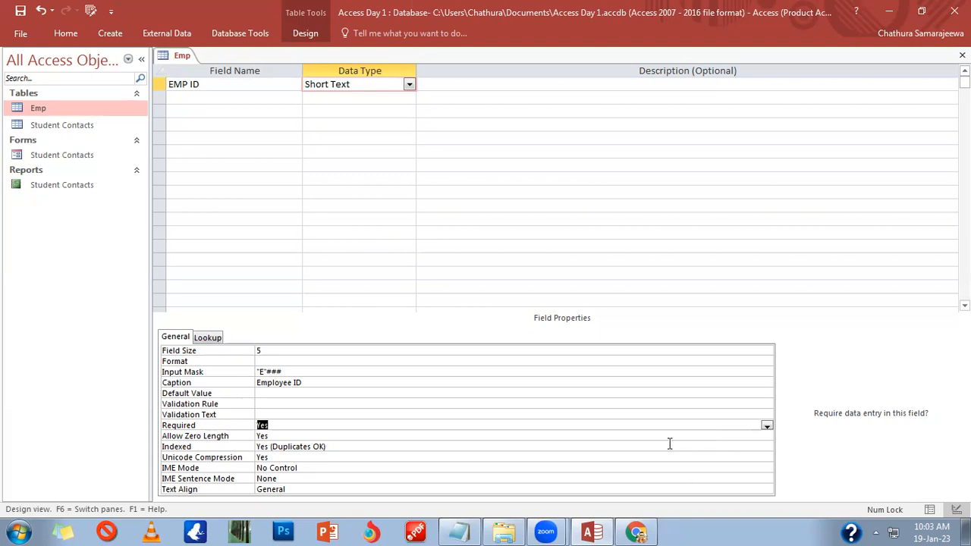
left_click(300, 436)
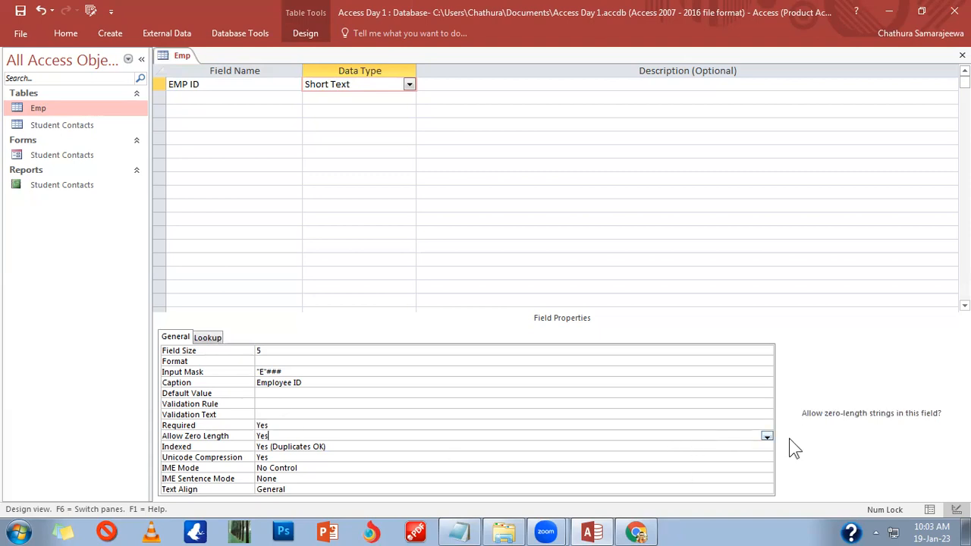
Step: Set EMP ID's Allow Zero Length to No, reconfirming it before selecting Indexed
left_click(767, 439)
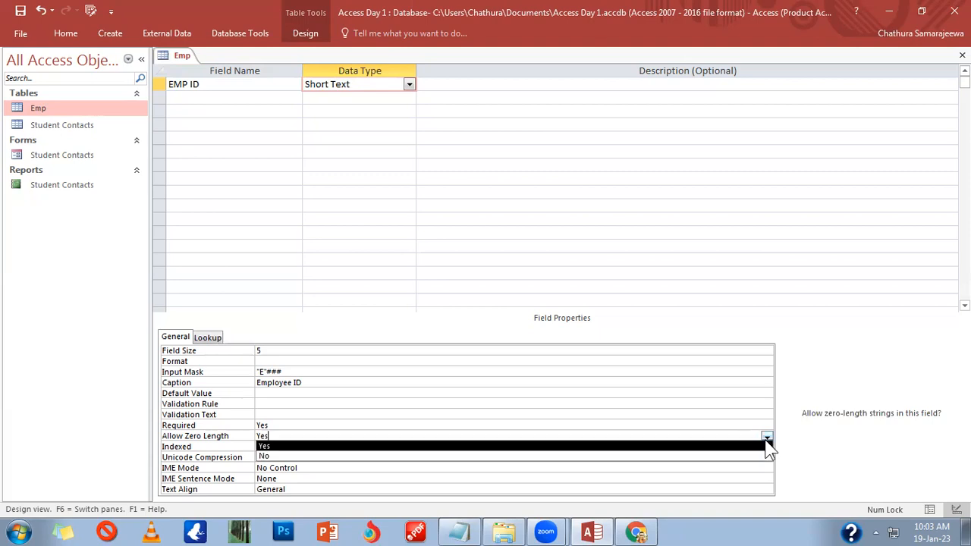
left_click(683, 457)
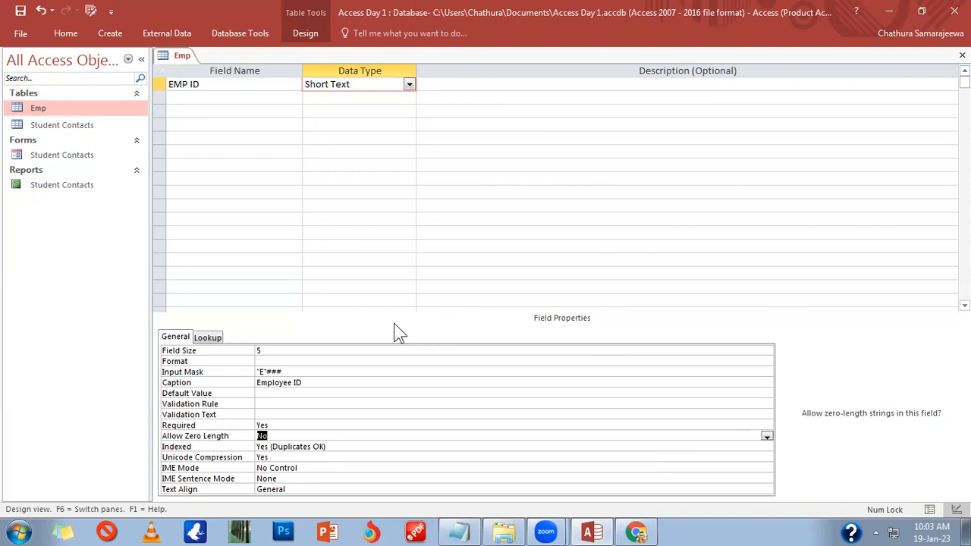
left_click(303, 447)
double_click(294, 438)
left_click(767, 436)
left_click(727, 456)
left_click(365, 447)
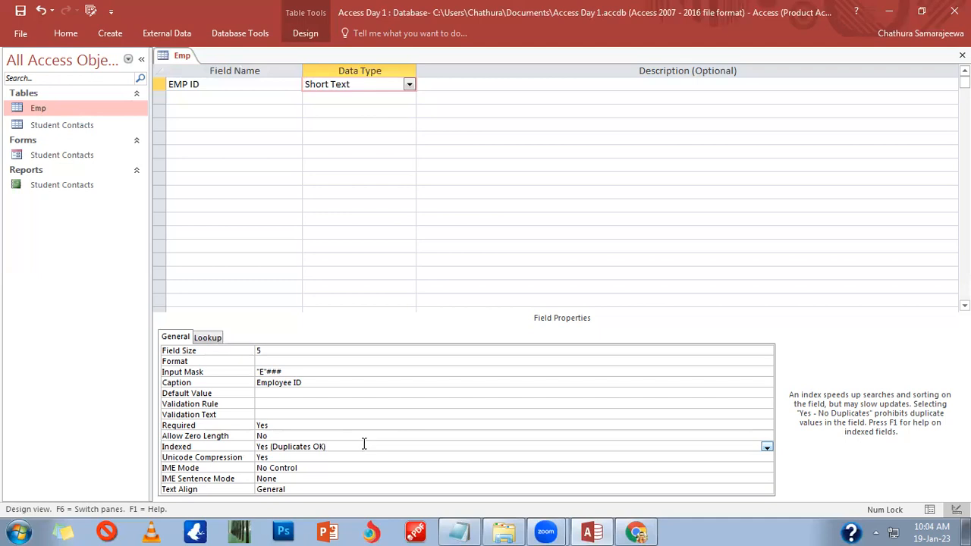
Step: Review EMP ID's Indexed options, keeping Yes (Duplicates OK), and select that value
left_click(767, 448)
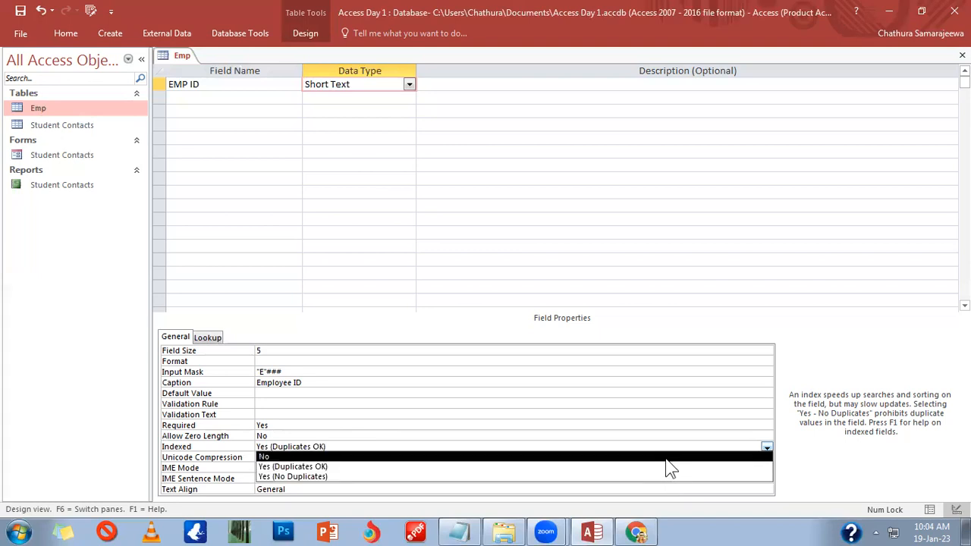
left_click(616, 533)
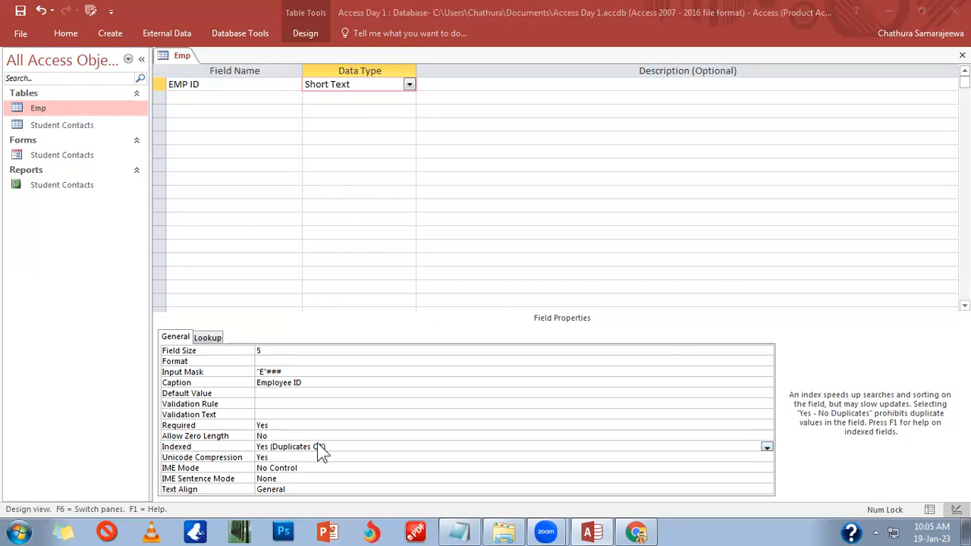
left_click_drag(333, 445, 258, 447)
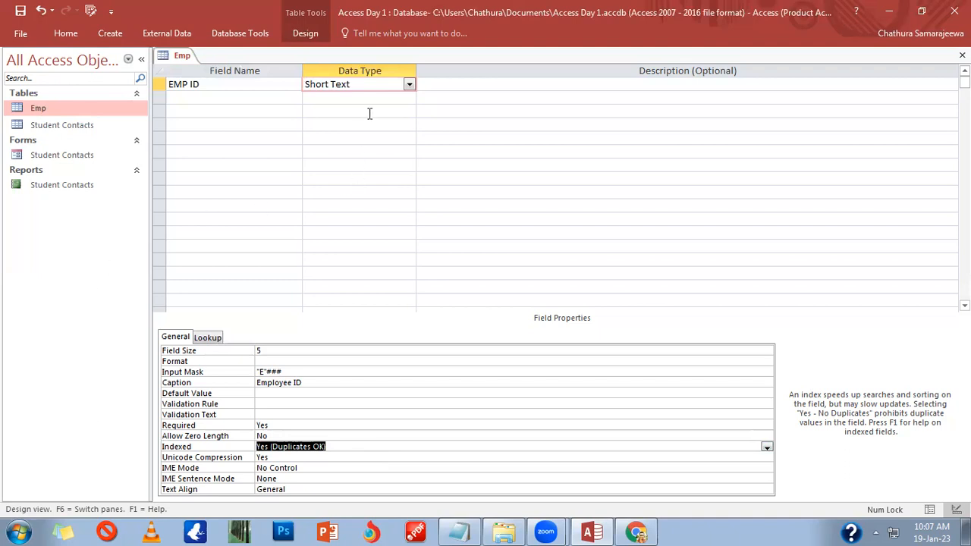
Step: Show the data type choices for the second field row below EMP ID
left_click(410, 98)
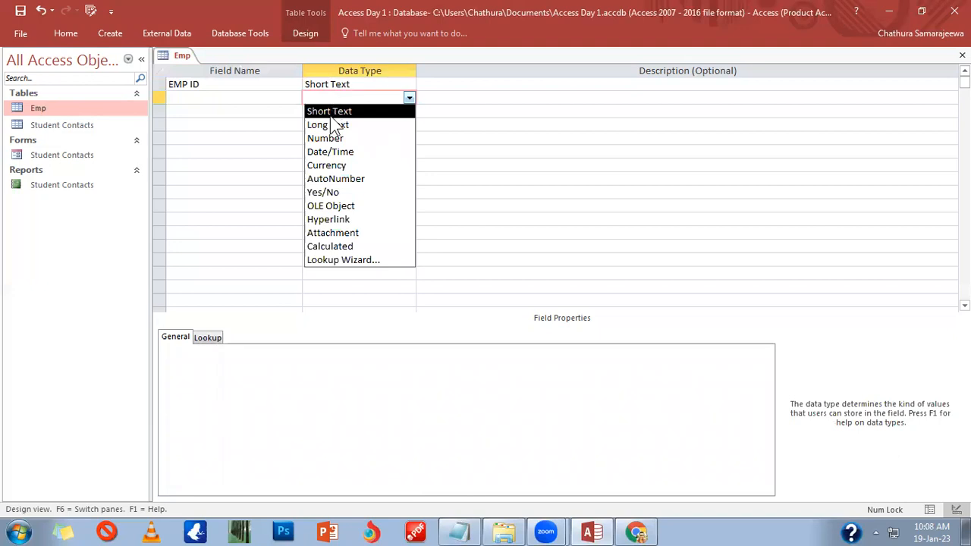
Step: Set the second field's data type to Long Text
left_click(345, 84)
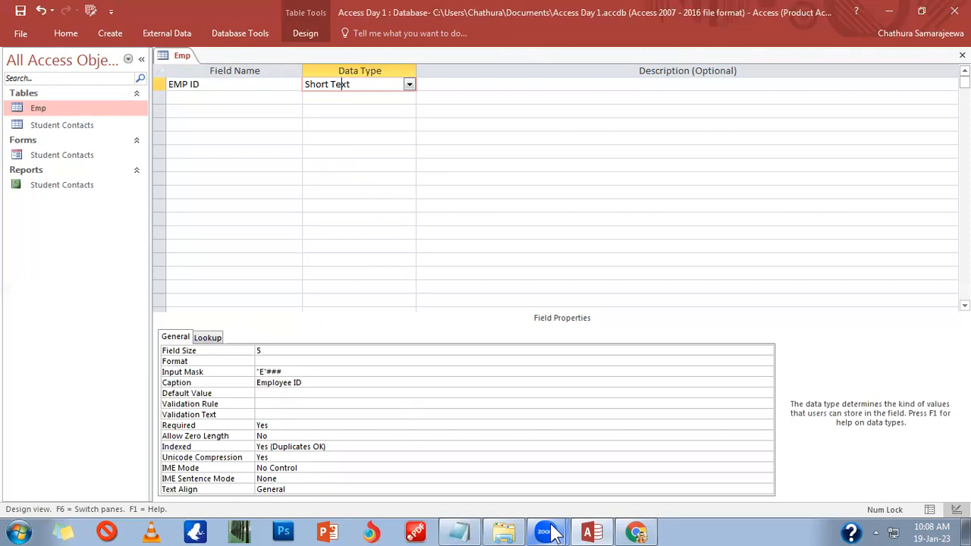
left_click(597, 114)
left_click(343, 98)
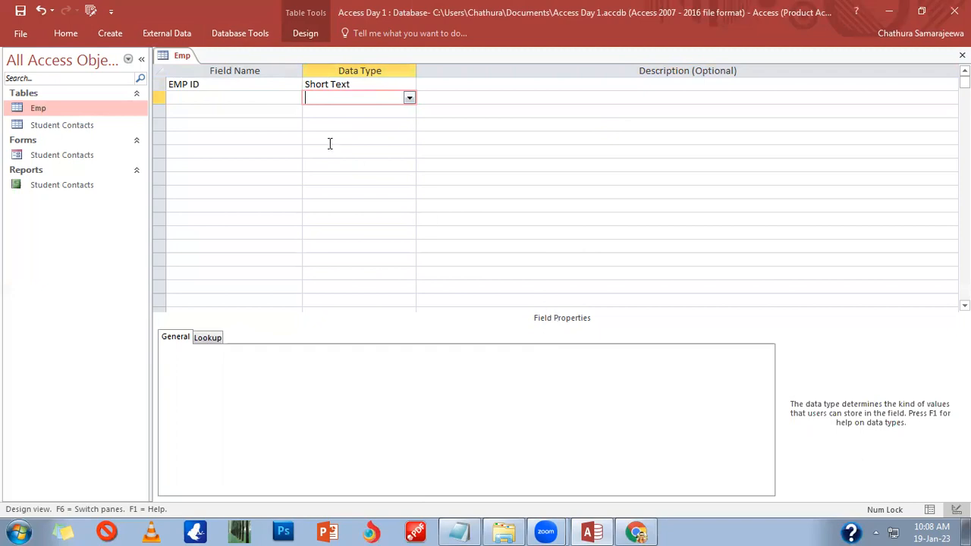
left_click(326, 85)
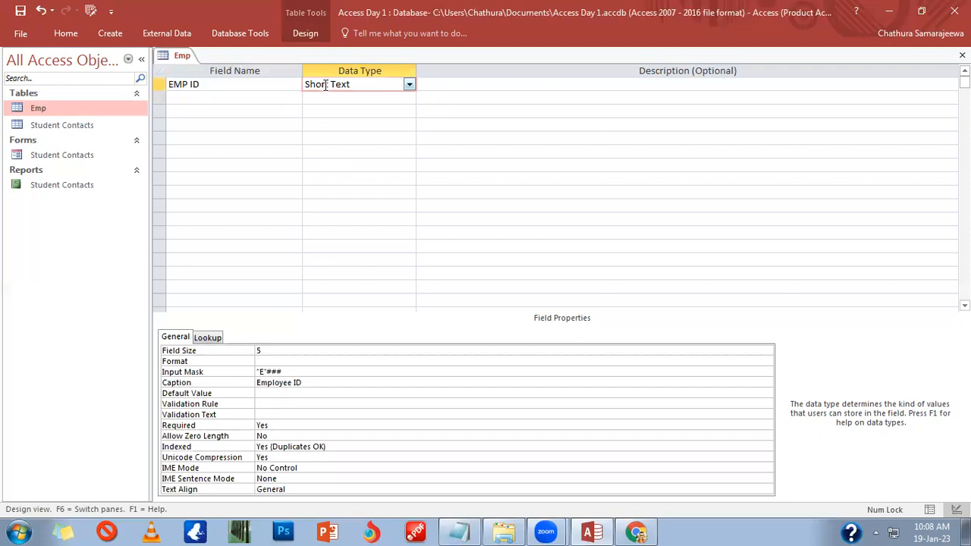
left_click(322, 100)
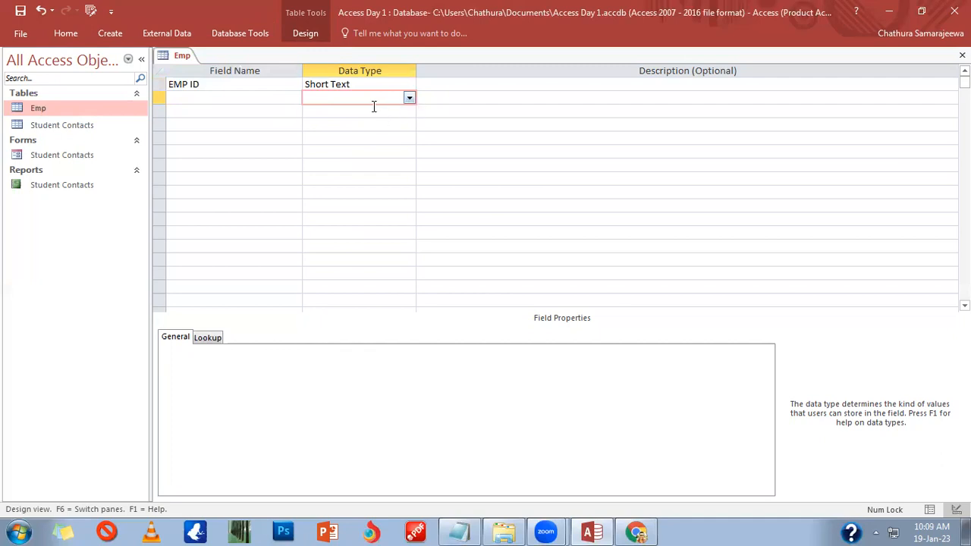
left_click(410, 98)
left_click(376, 124)
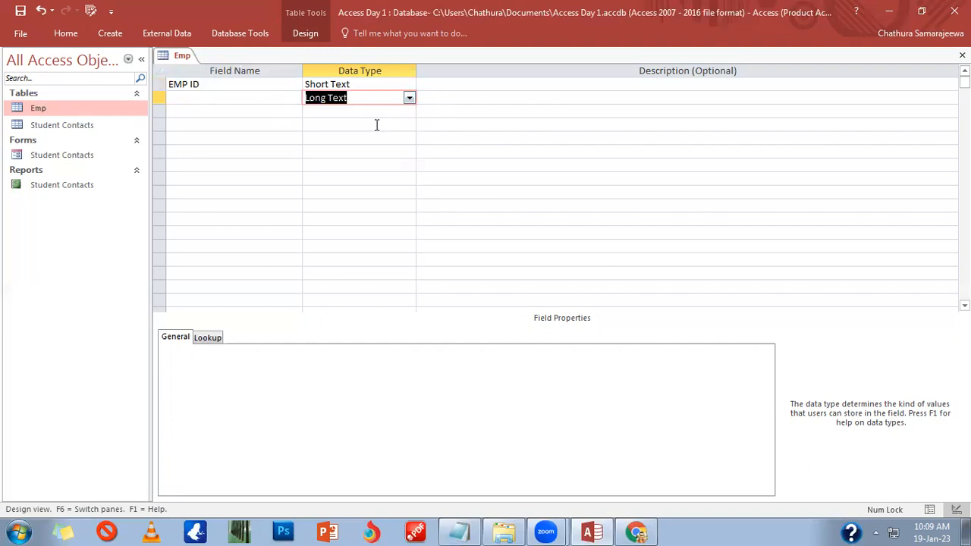
Step: Open Access help for the data type property from the second field's Data Type cell
left_click(268, 349)
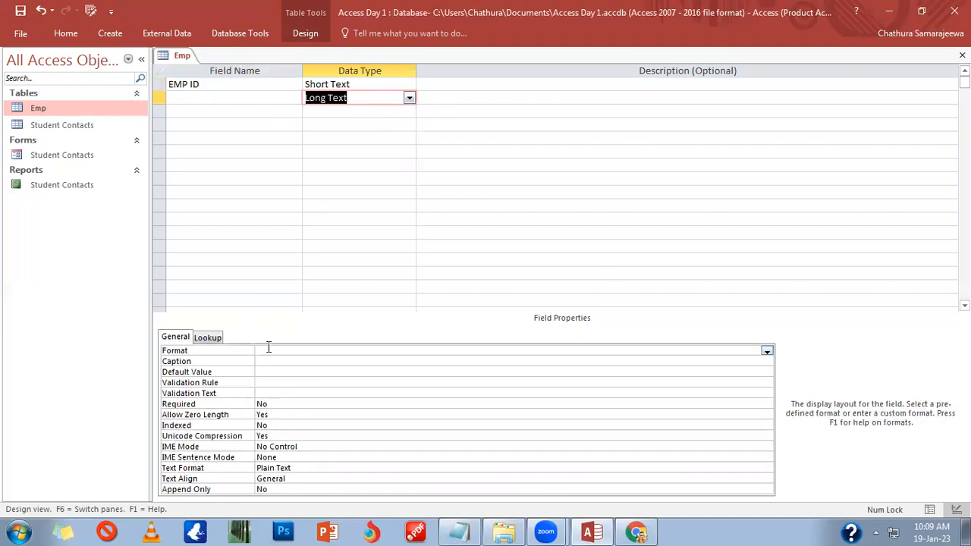
left_click(268, 349)
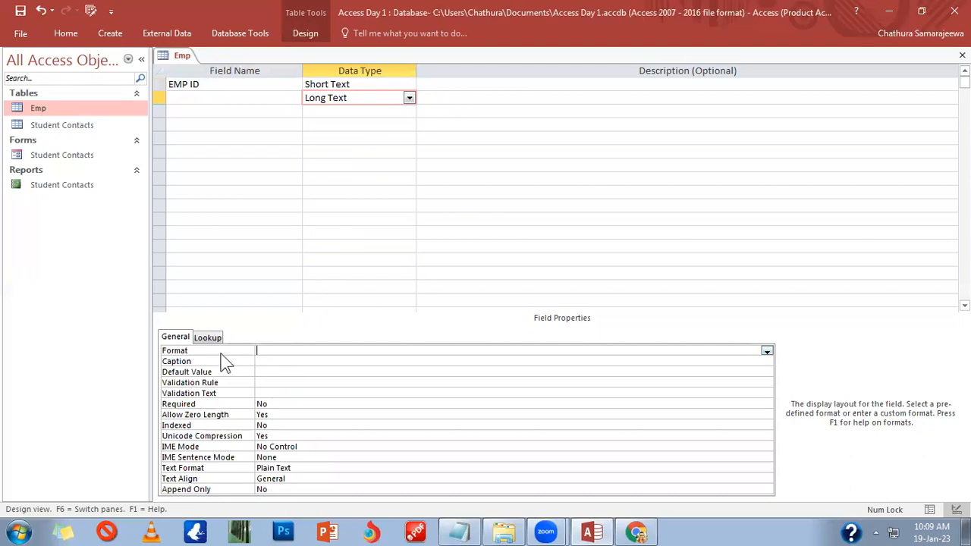
left_click(366, 98)
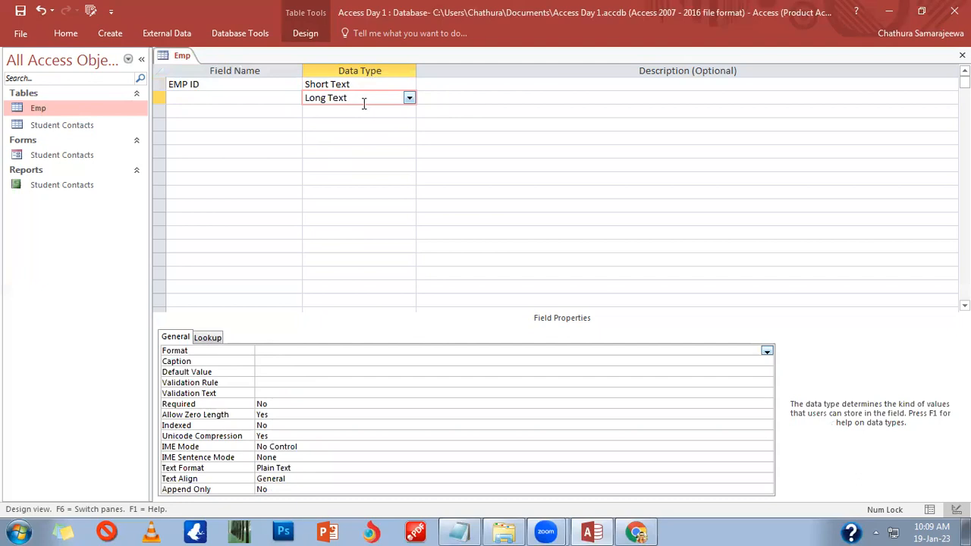
key("F1")
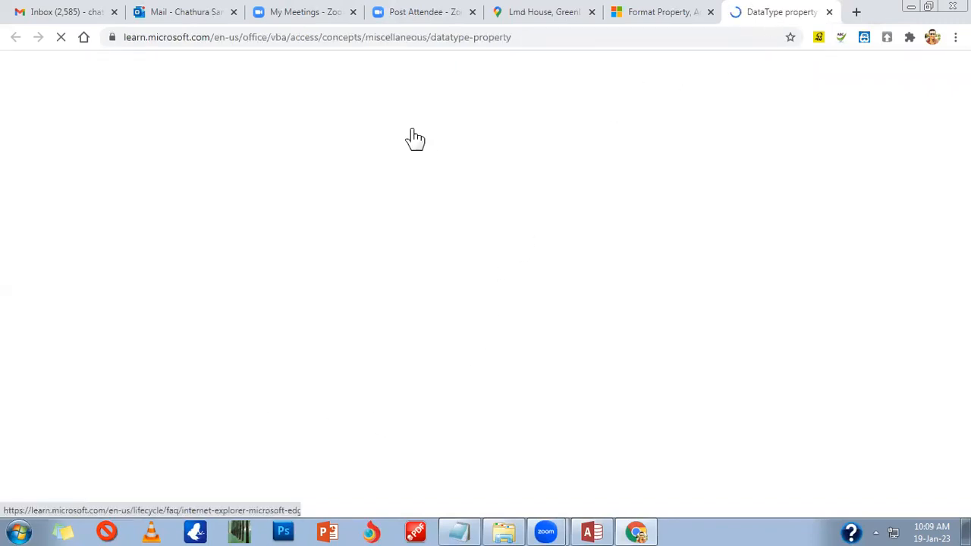
Step: Scroll to the Setting table and compare the Text and Short Text size limits
scroll(405, 330, "down", 2)
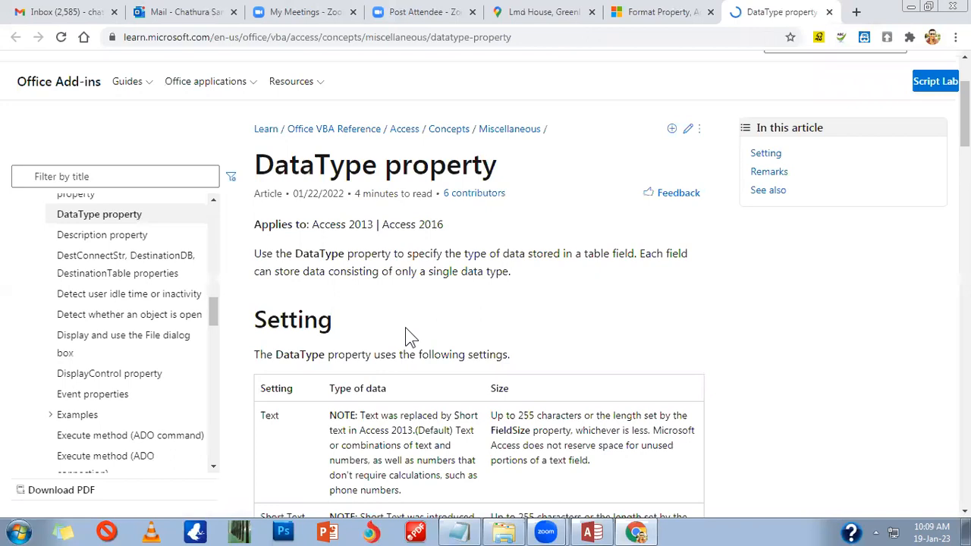
scroll(408, 334, "down", 1)
scroll(417, 330, "down", 2)
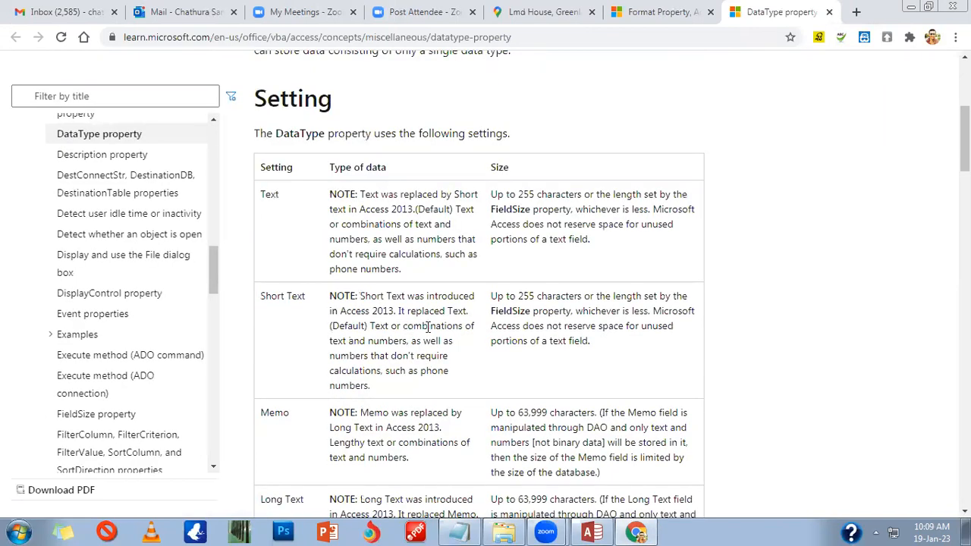
left_click_drag(493, 296, 519, 299)
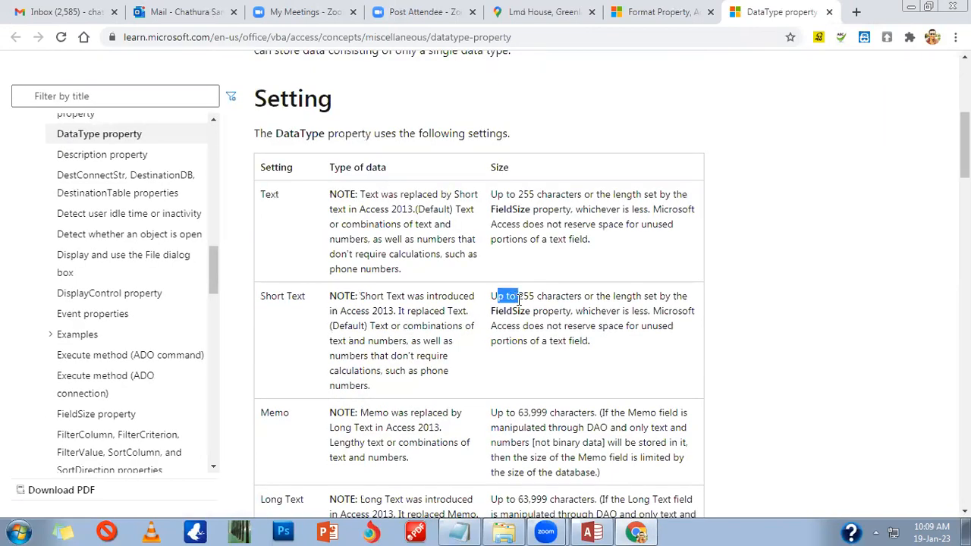
left_click_drag(529, 195, 600, 235)
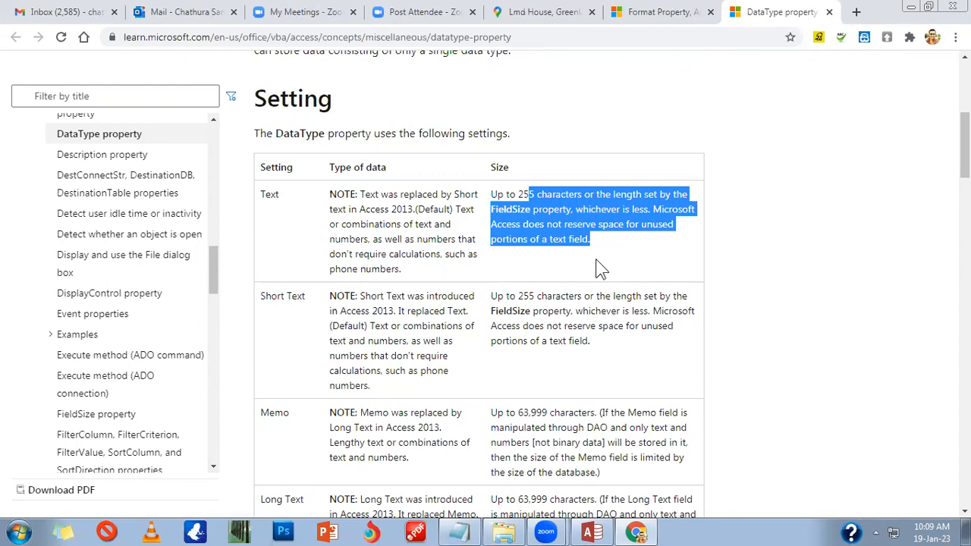
left_click_drag(596, 345, 523, 330)
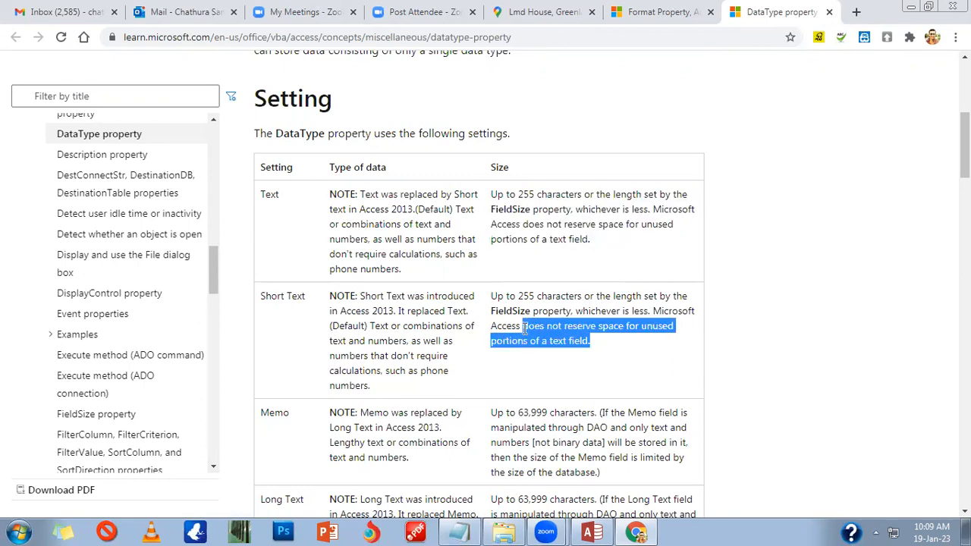
left_click(636, 388)
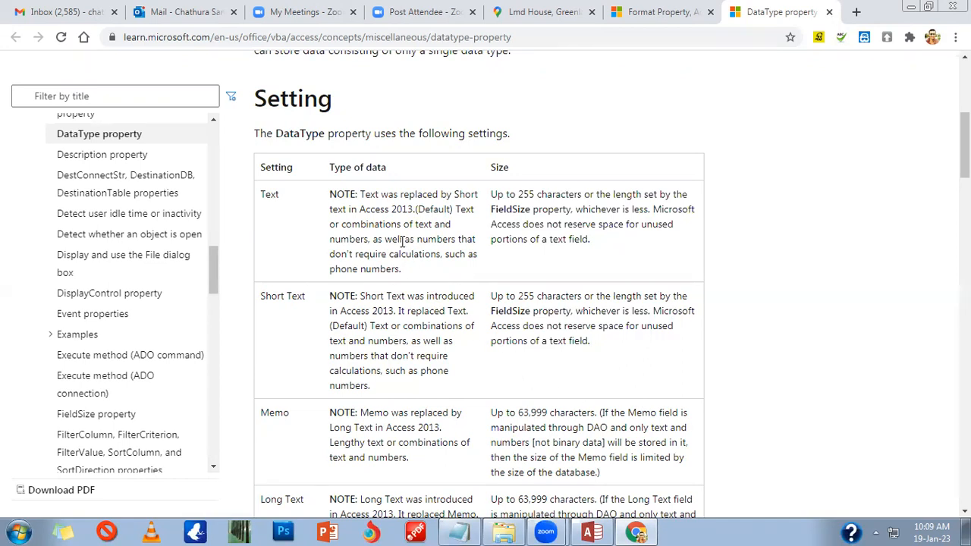
Step: Review Long Text's 63,999 character limit and its replacement of Memo
scroll(455, 372, "down", 2)
left_click_drag(514, 356, 550, 358)
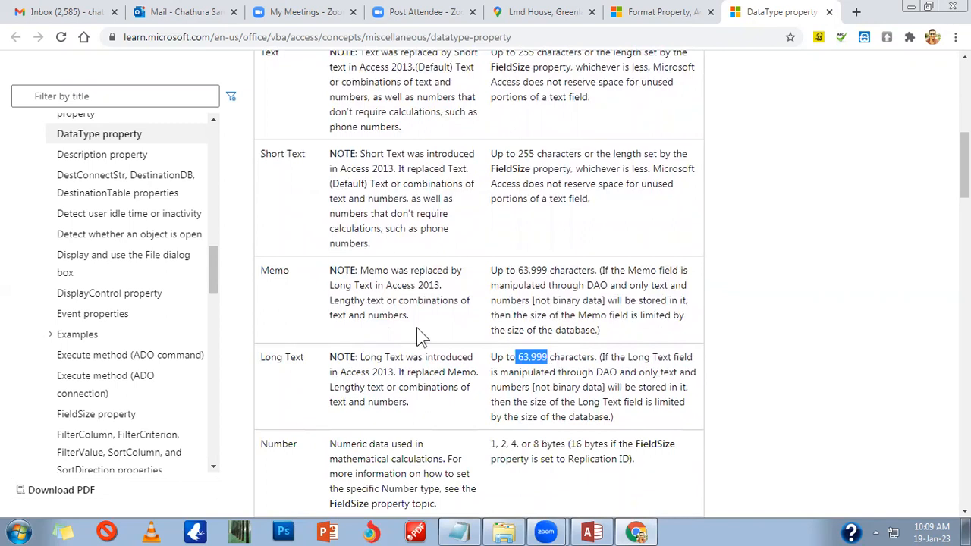
left_click_drag(274, 271, 301, 280)
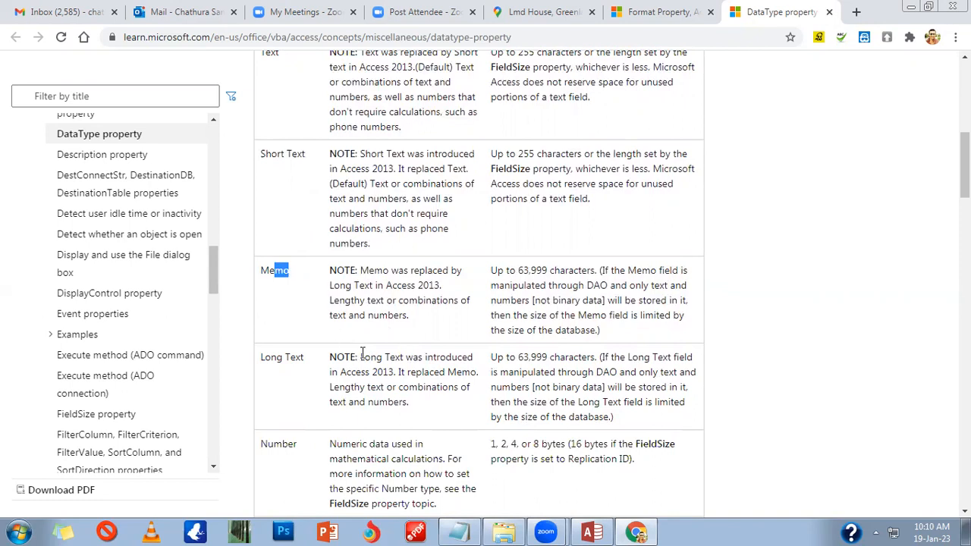
left_click_drag(393, 372, 260, 356)
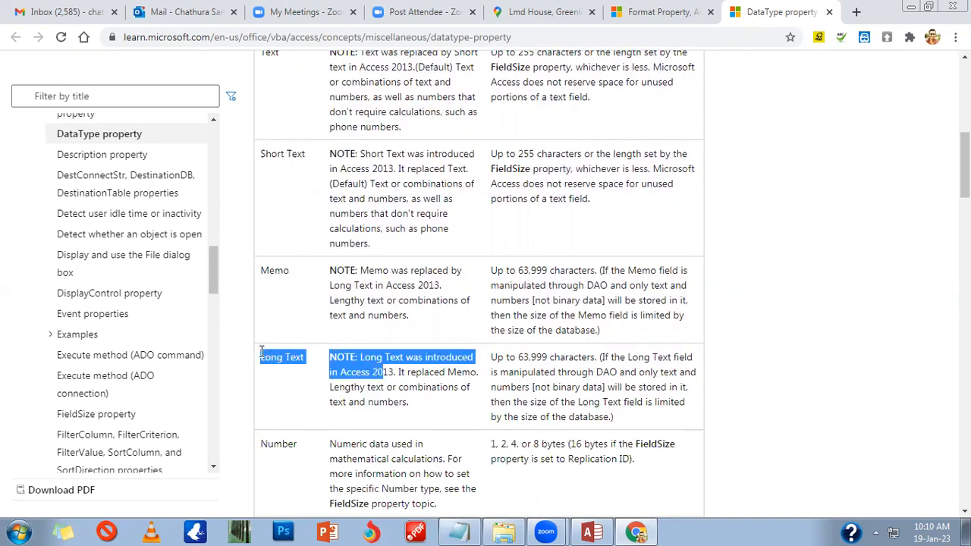
left_click_drag(270, 270, 283, 271)
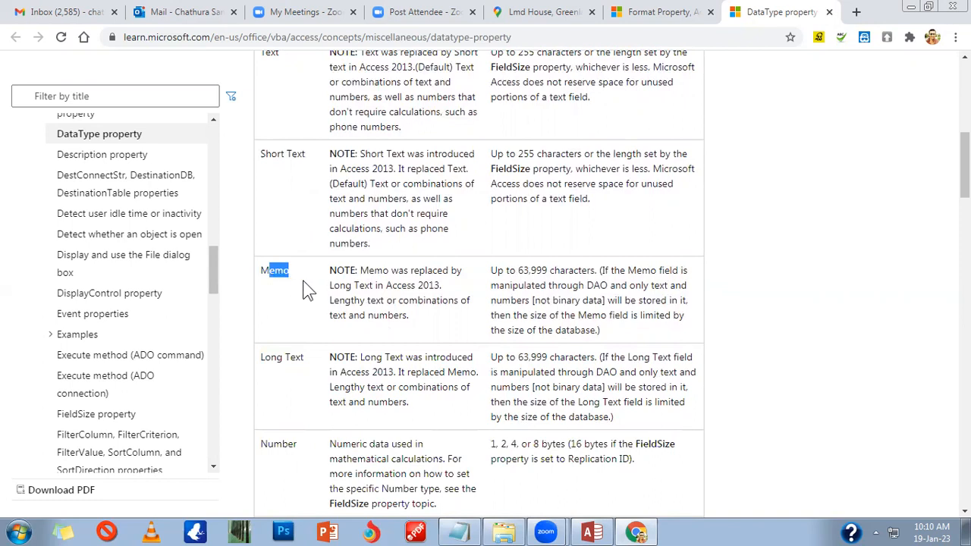
left_click(287, 363)
Step: Back in the Emp design, name the second field 'Emplyee Name' and open row 3's data type list
left_click(593, 534)
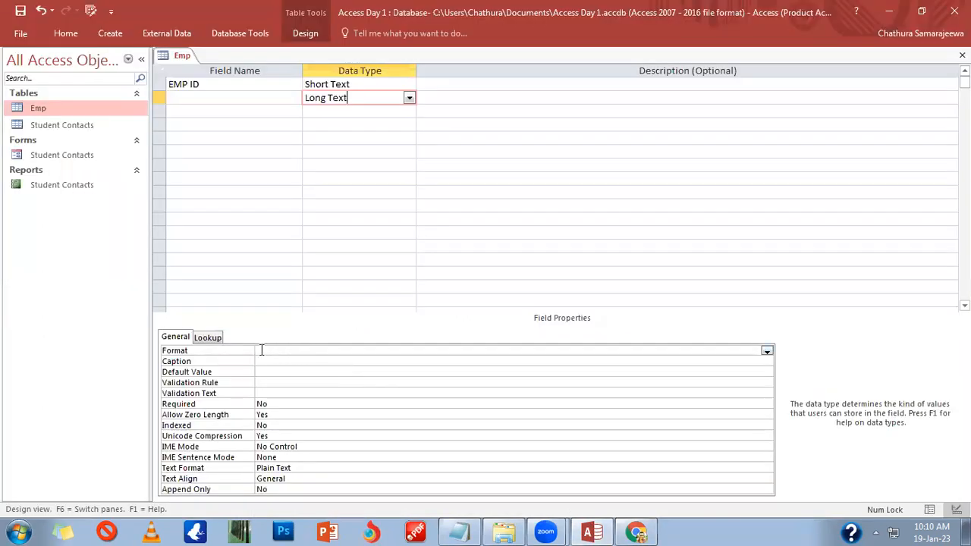
left_click(279, 100)
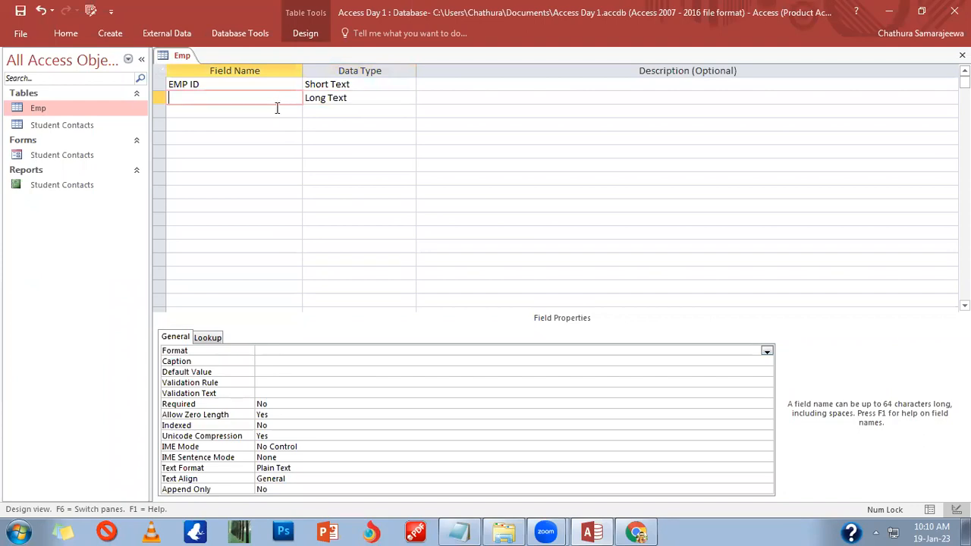
type("Emplyee Name")
left_click(277, 354)
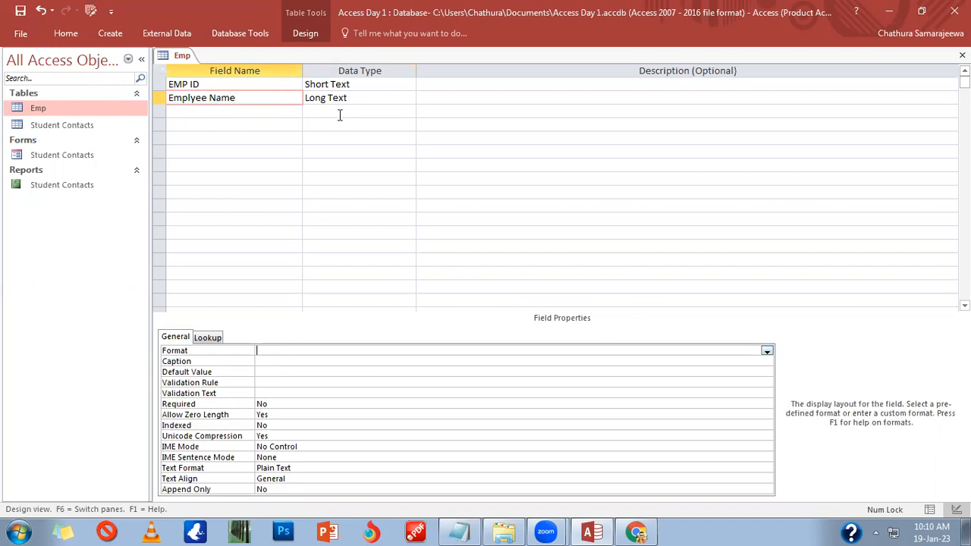
left_click(342, 111)
left_click(408, 112)
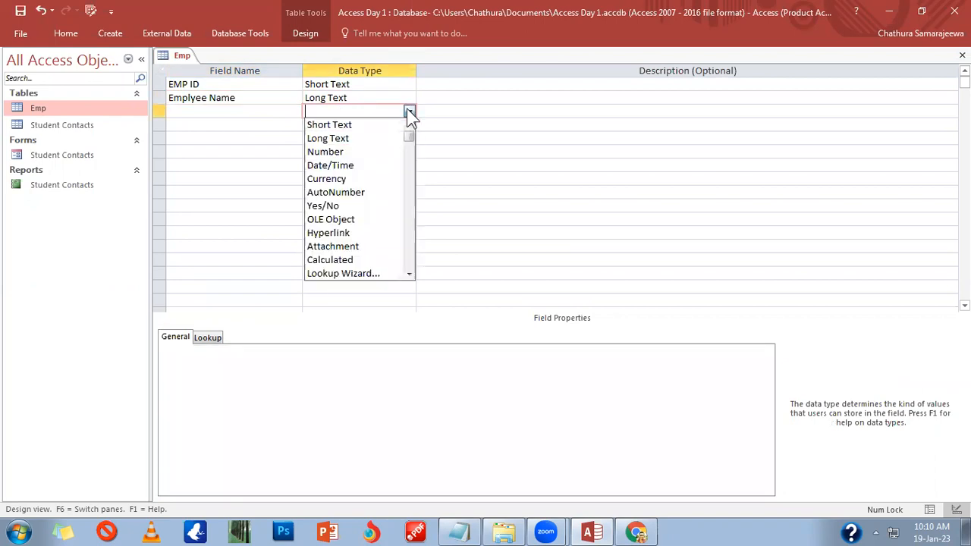
Step: Make the third field a Number named 'Age'
left_click(377, 156)
left_click(270, 116)
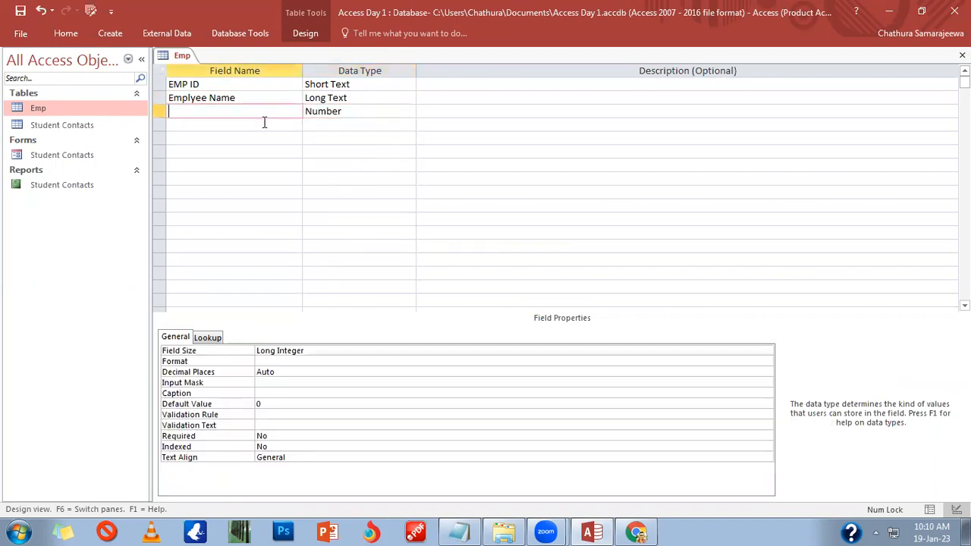
type("Age")
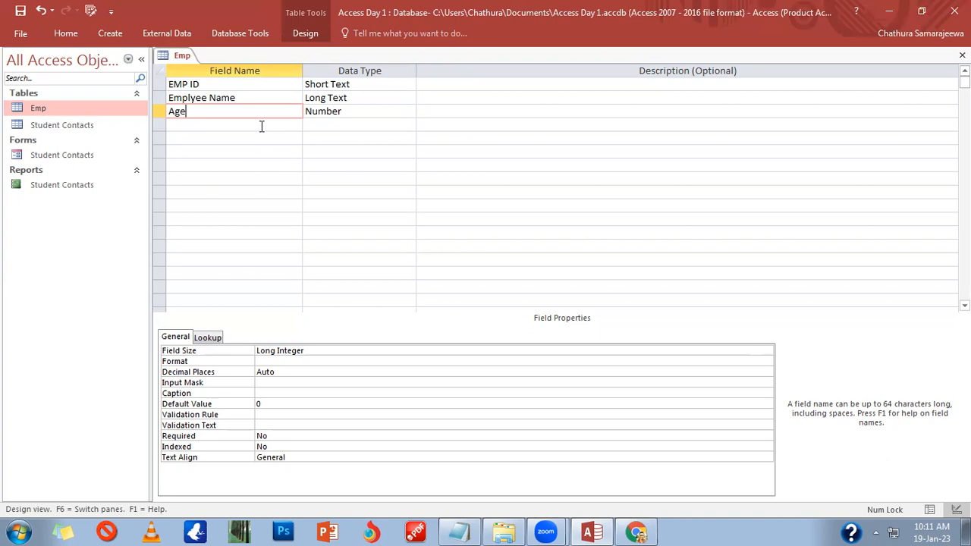
Step: Confirm Age as a Number field and bring the DataType help page forward
left_click(343, 112)
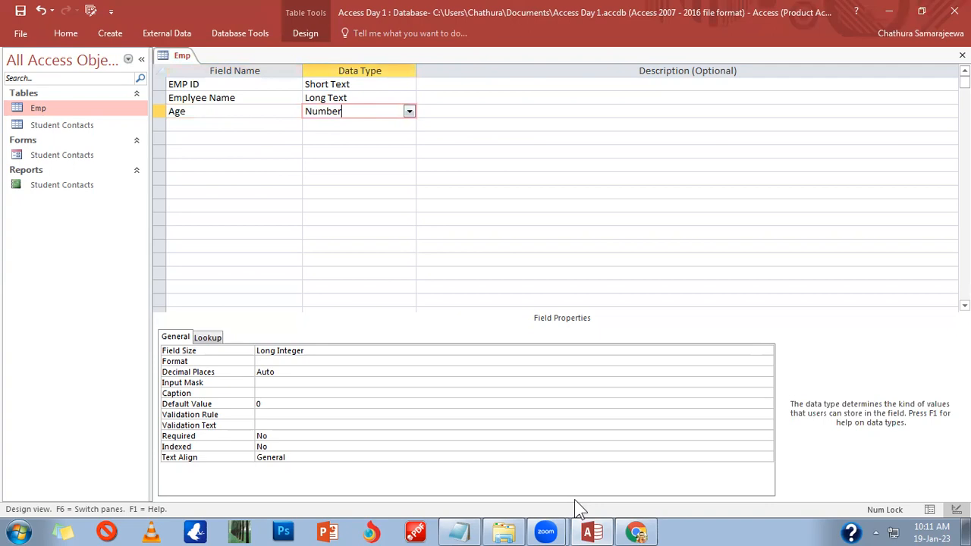
left_click(636, 532)
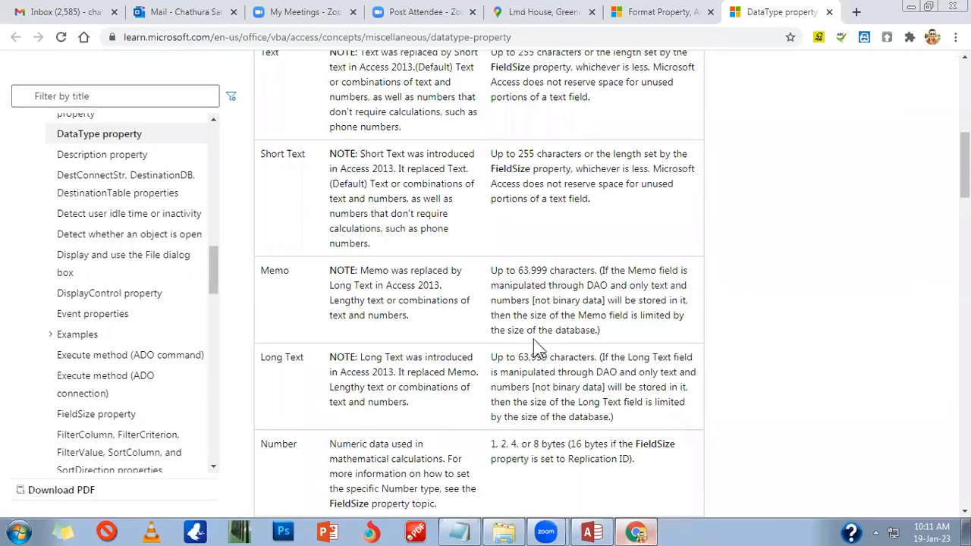
scroll(486, 381, "down", 5)
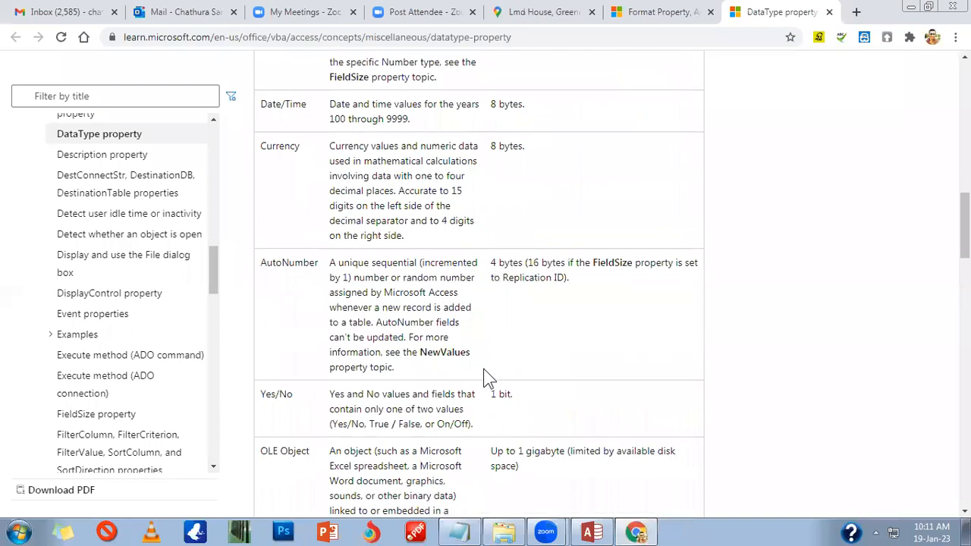
scroll(487, 377, "up", 3)
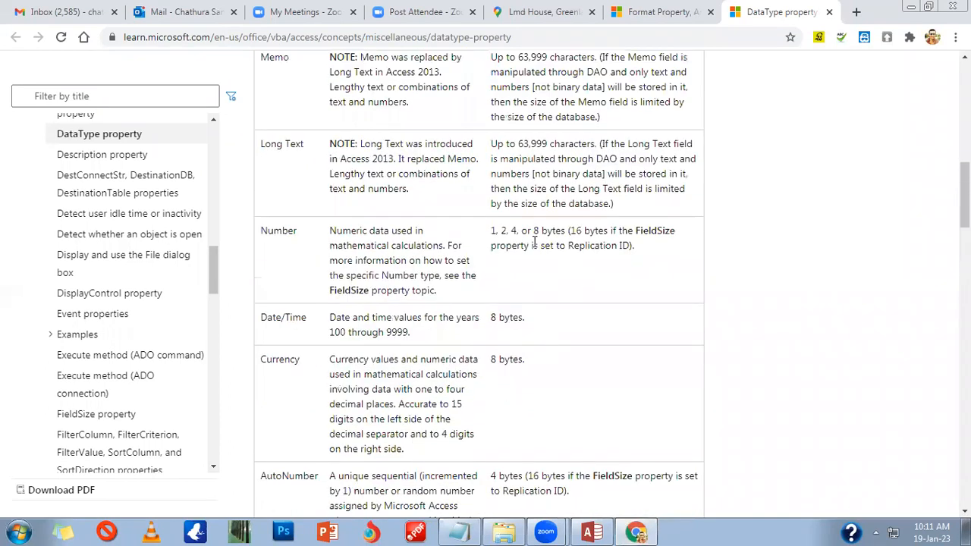
left_click_drag(336, 293, 389, 294)
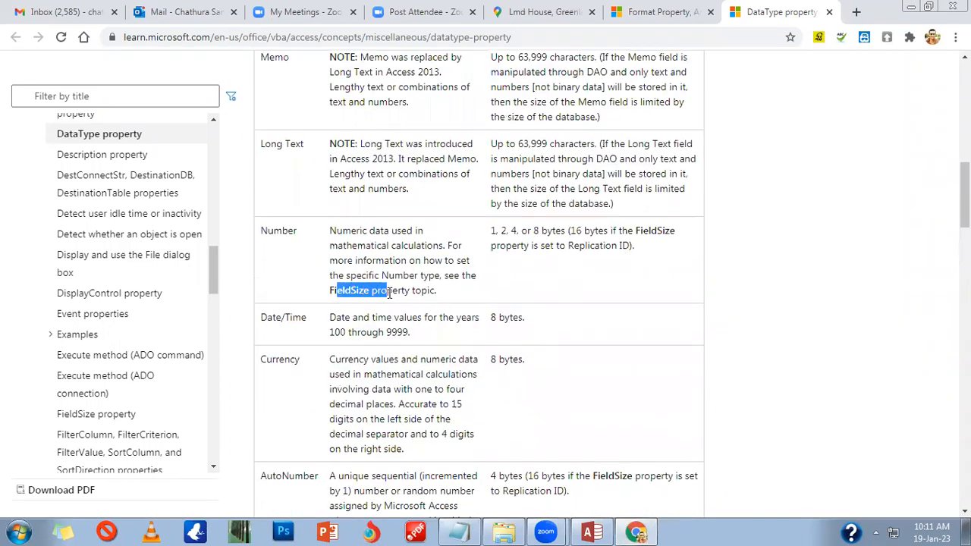
left_click(389, 292)
scroll(410, 273, "up", 5)
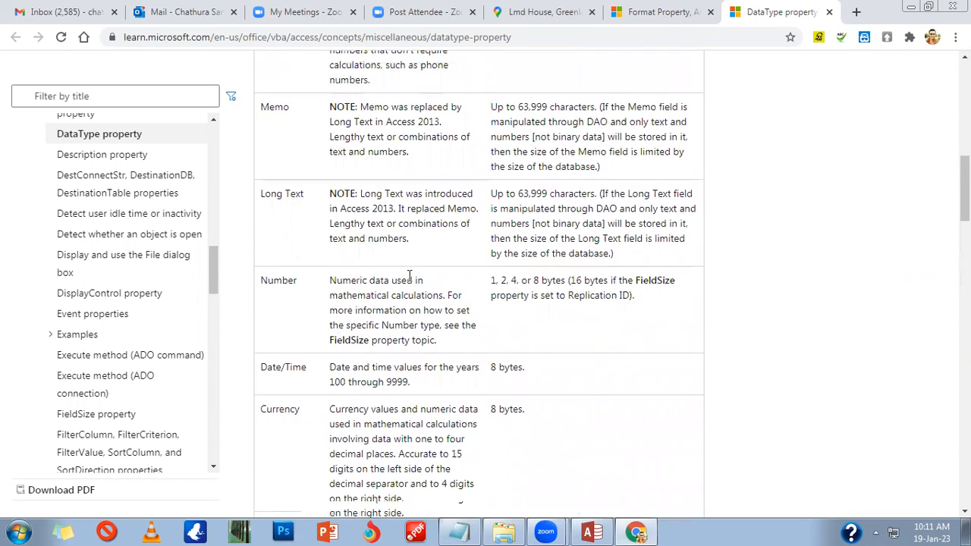
left_click_drag(523, 261, 543, 262)
scroll(527, 274, "down", 3)
scroll(527, 277, "down", 3)
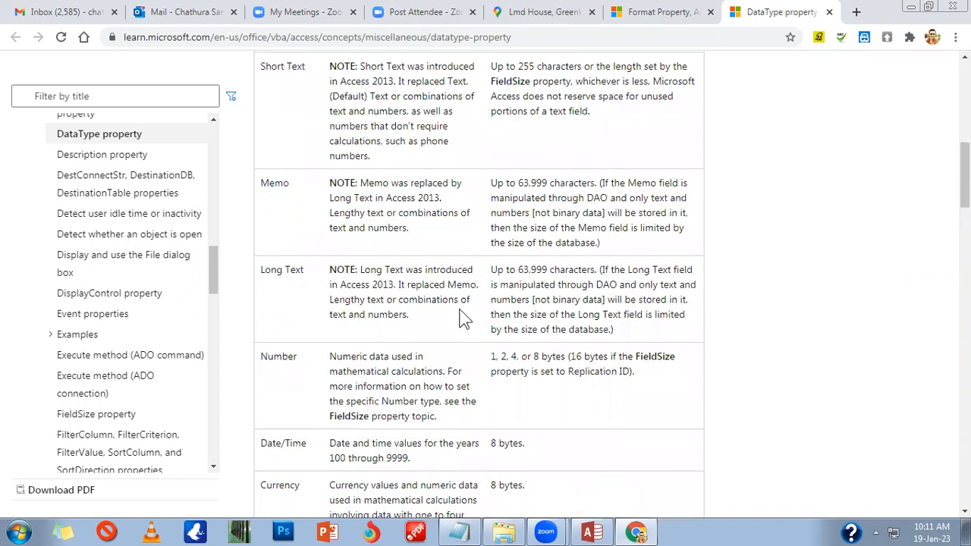
left_click_drag(262, 304, 319, 314)
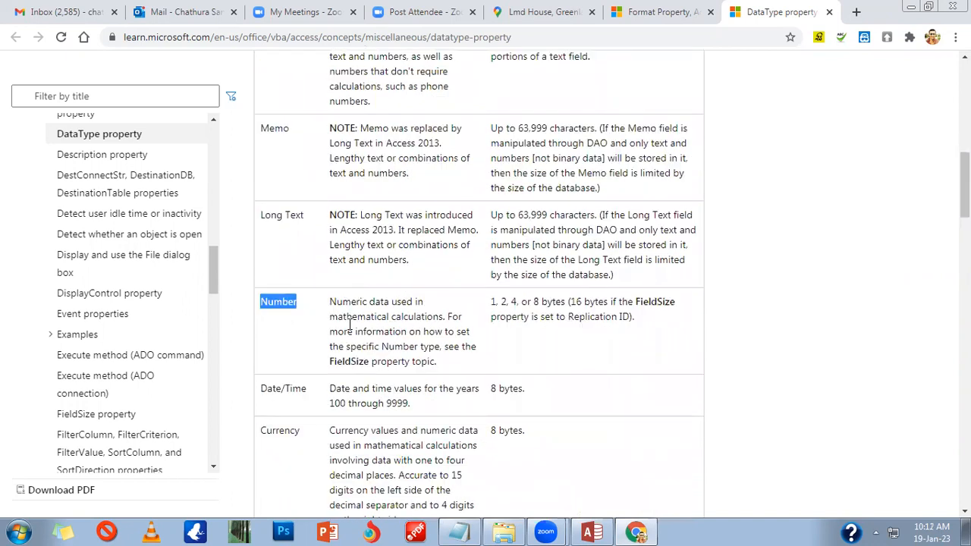
scroll(372, 336, "down", 2)
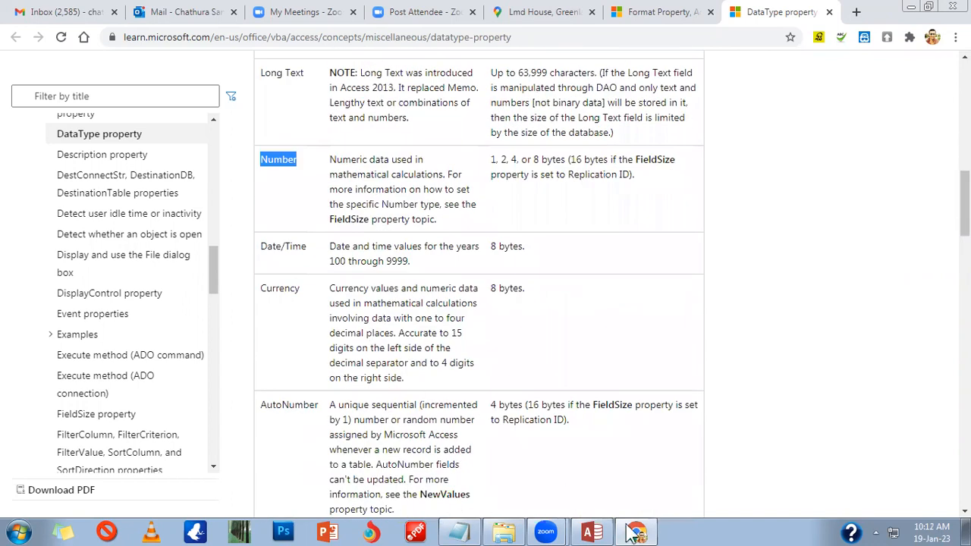
scroll(501, 316, "down", 10)
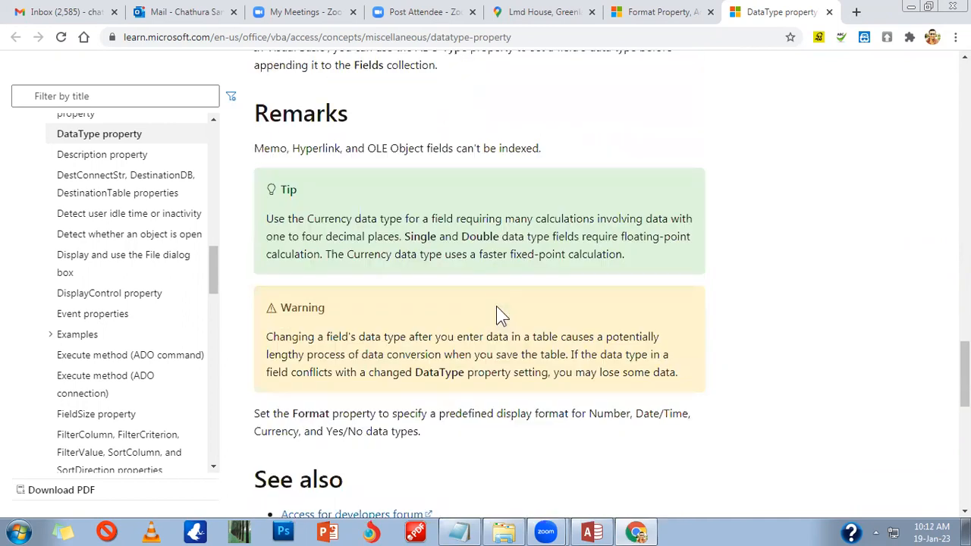
scroll(501, 317, "down", 3)
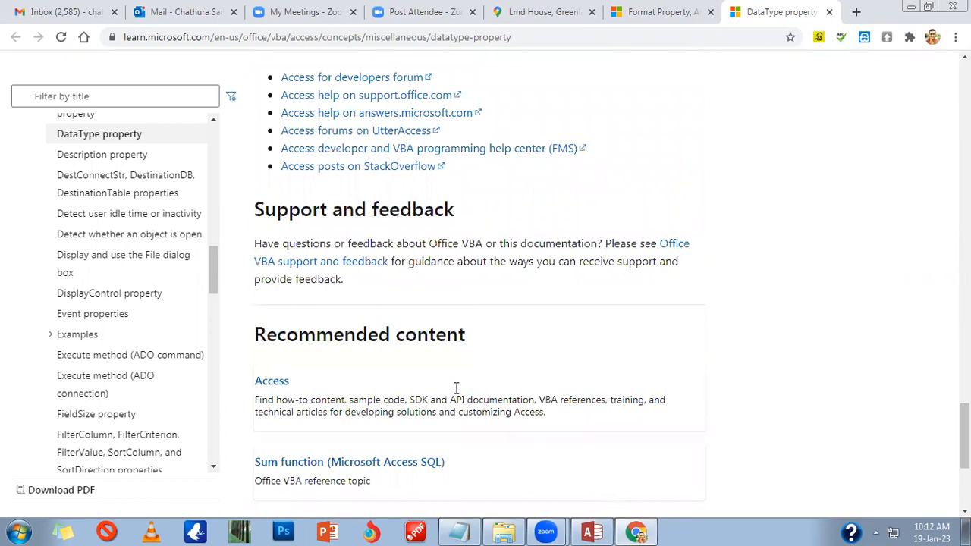
Step: Back in Access, change the Age field's size from Long Integer to Byte
key("alt+Tab")
left_click(767, 352)
left_click(635, 365)
left_click(343, 358)
left_click(339, 349)
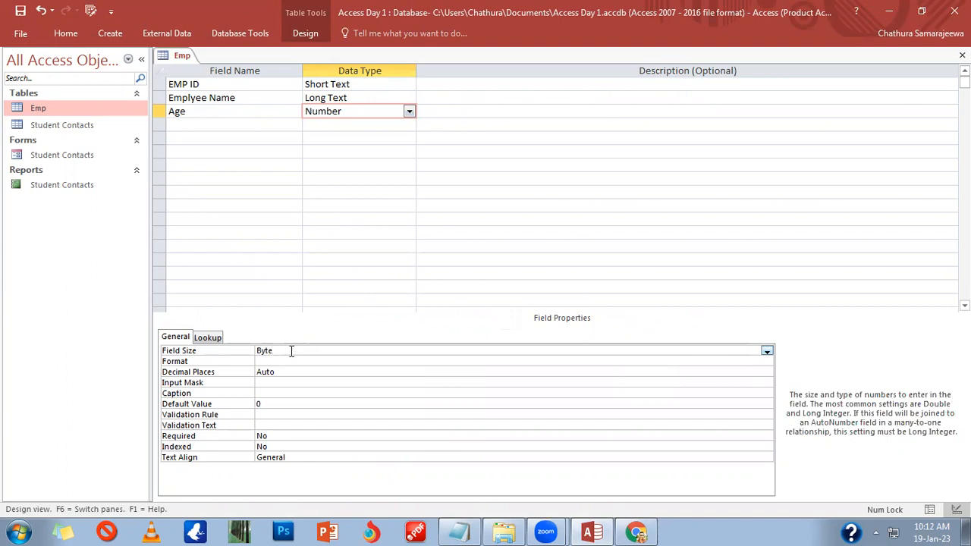
left_click_drag(291, 351, 253, 363)
left_click(618, 527)
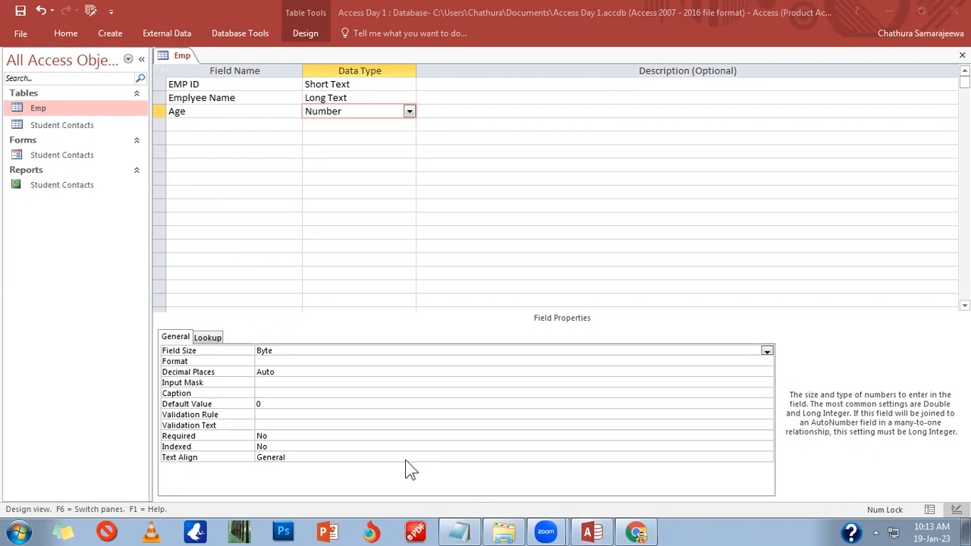
left_click(288, 350)
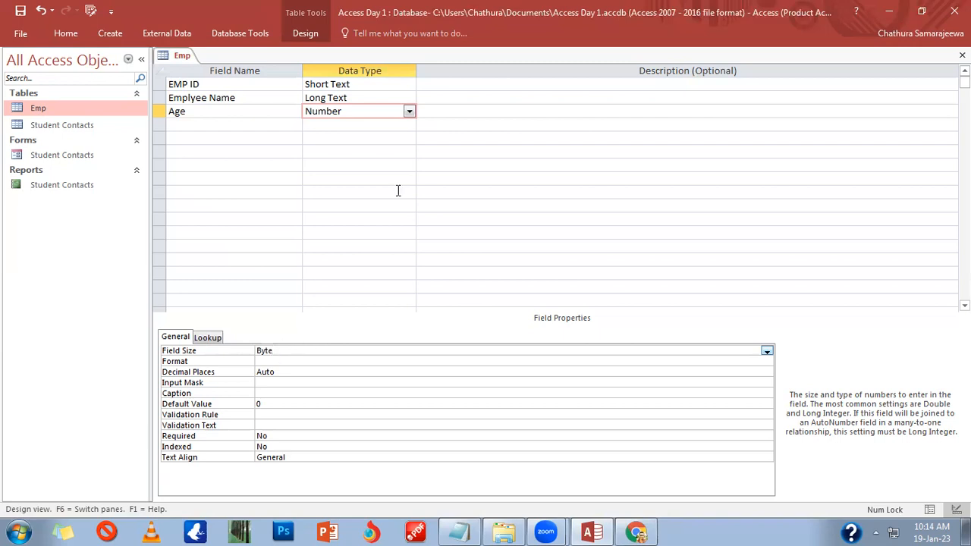
left_click(332, 135)
left_click(330, 123)
left_click(348, 111)
left_click(279, 351)
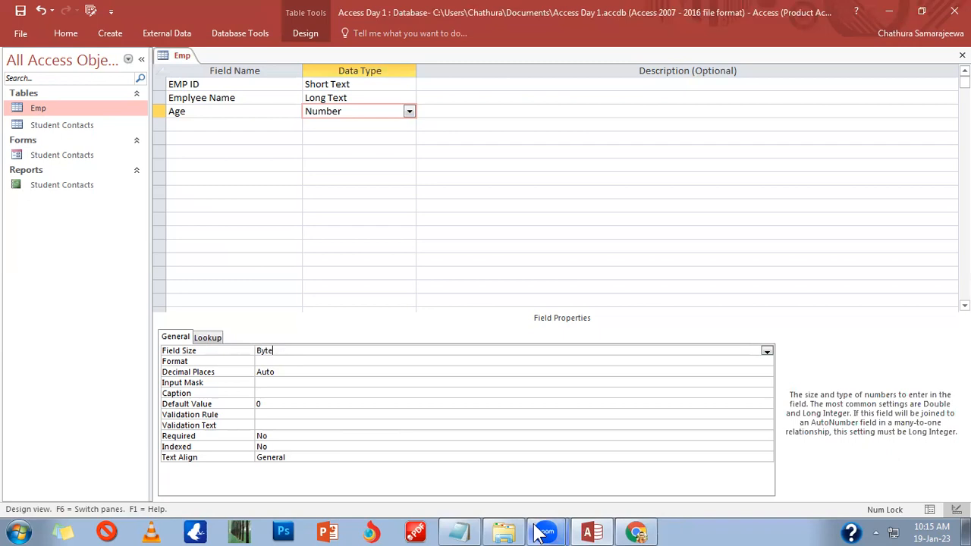
mouse_move(521, 531)
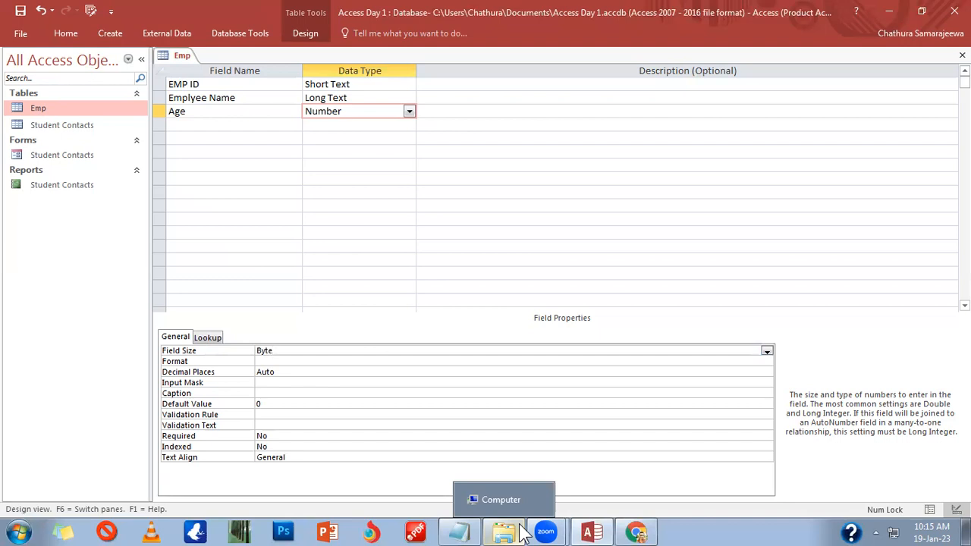
Step: Open the FieldSize help page and highlight Byte's 0 to 255 range
key("F1")
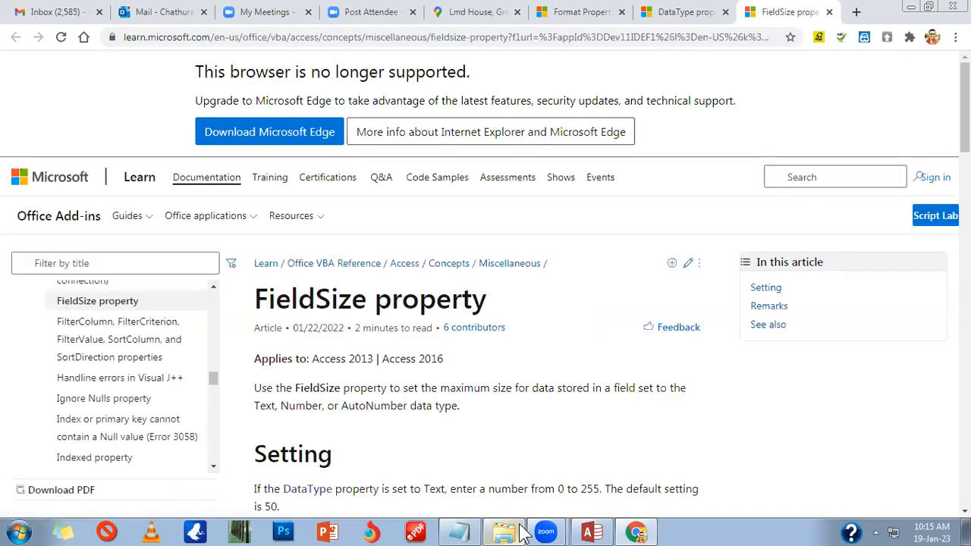
scroll(429, 437, "down", 5)
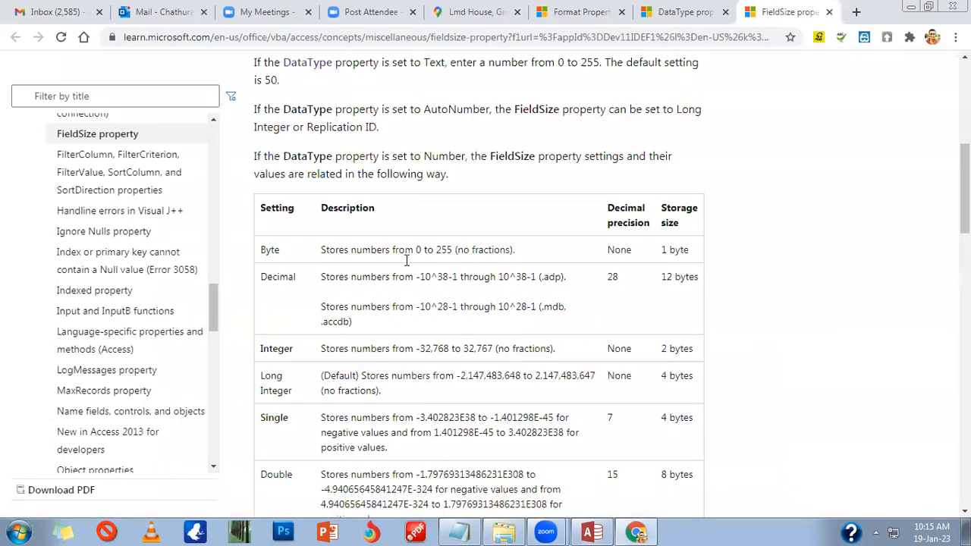
left_click_drag(404, 250, 543, 253)
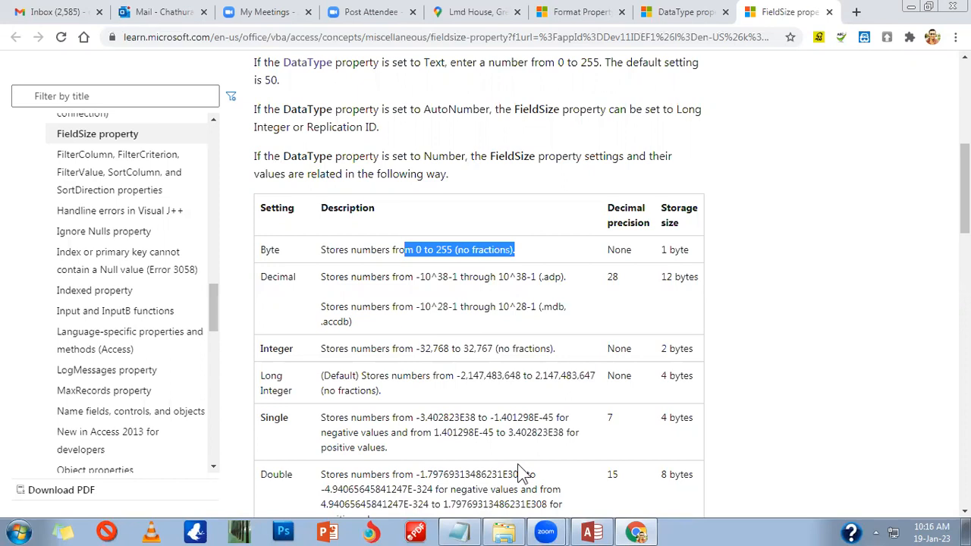
Step: Review the FieldSize table's storage sizes, then minimize Chrome
scroll(402, 413, "down", 2)
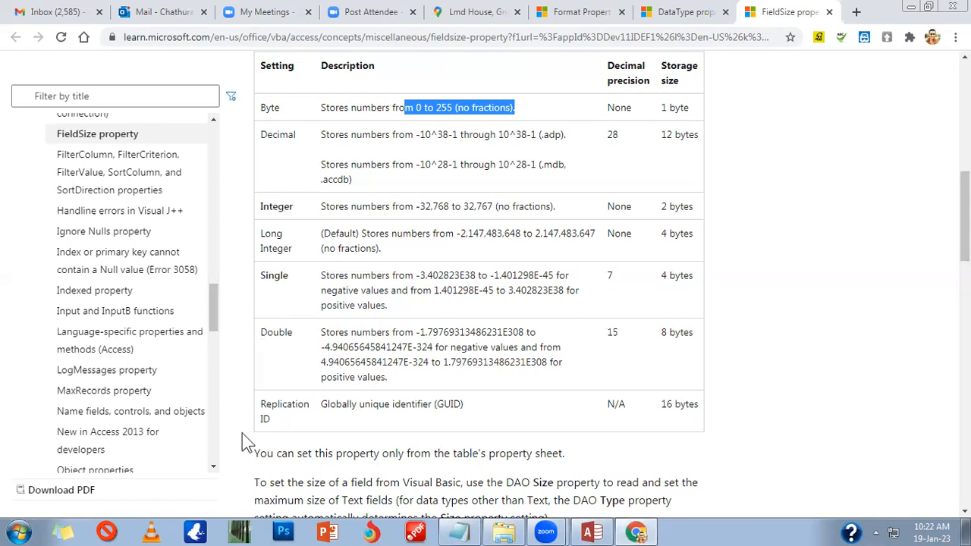
left_click(913, 11)
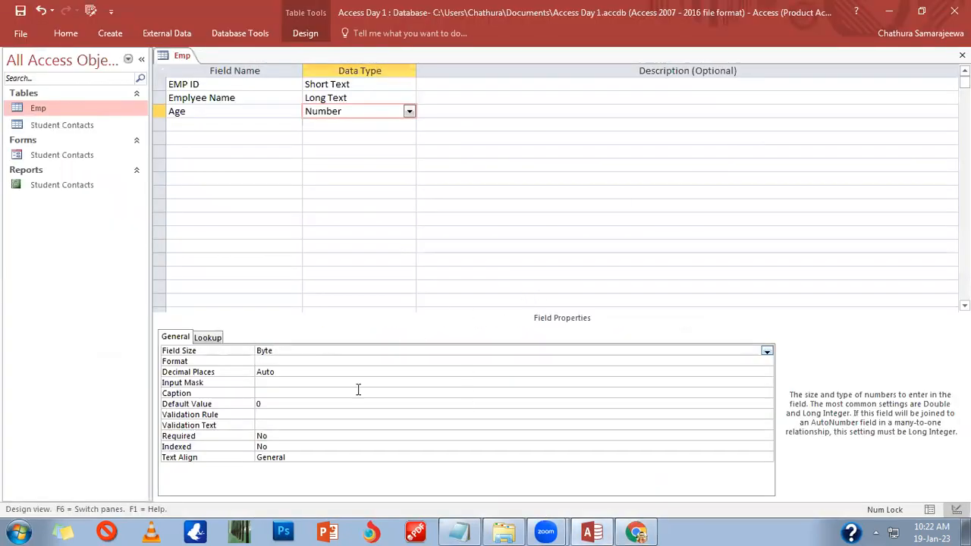
left_click(365, 111)
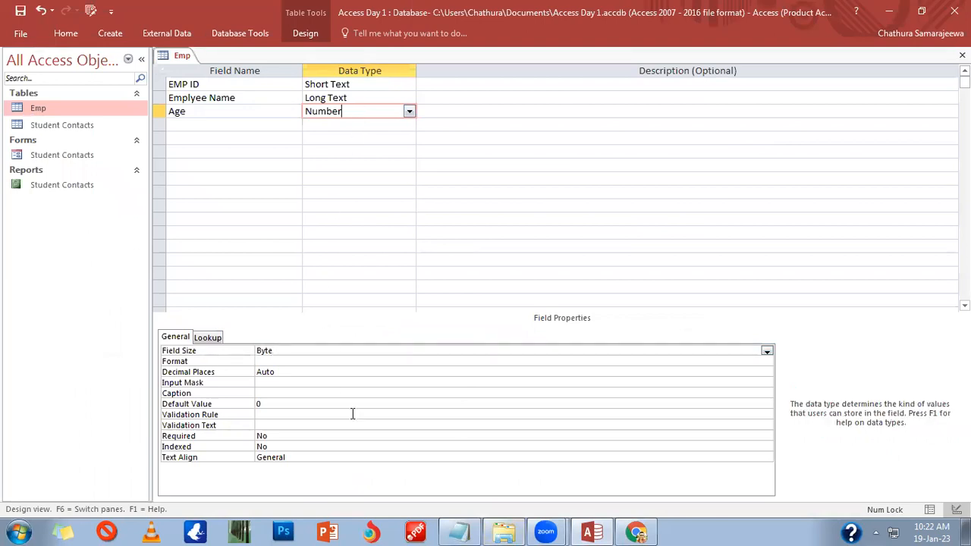
left_click(293, 352)
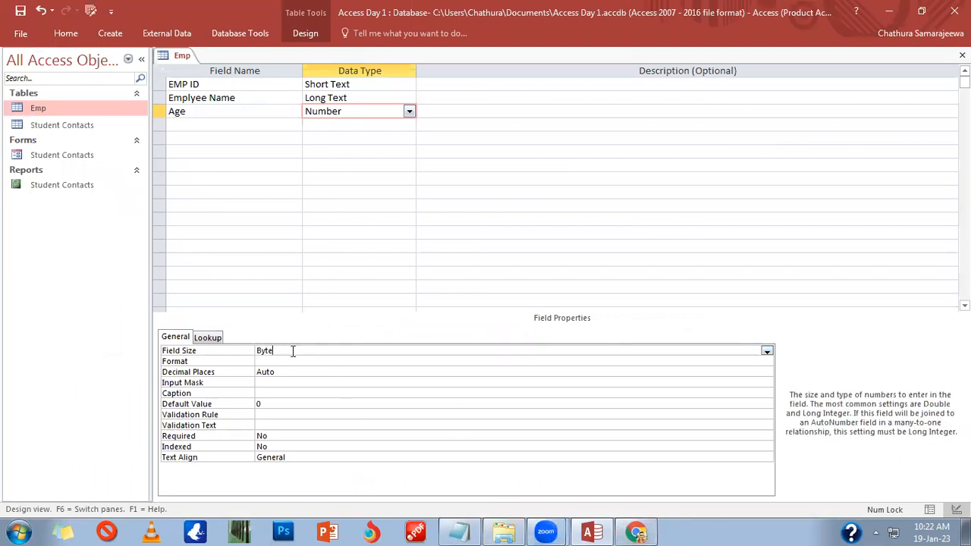
left_click(767, 351)
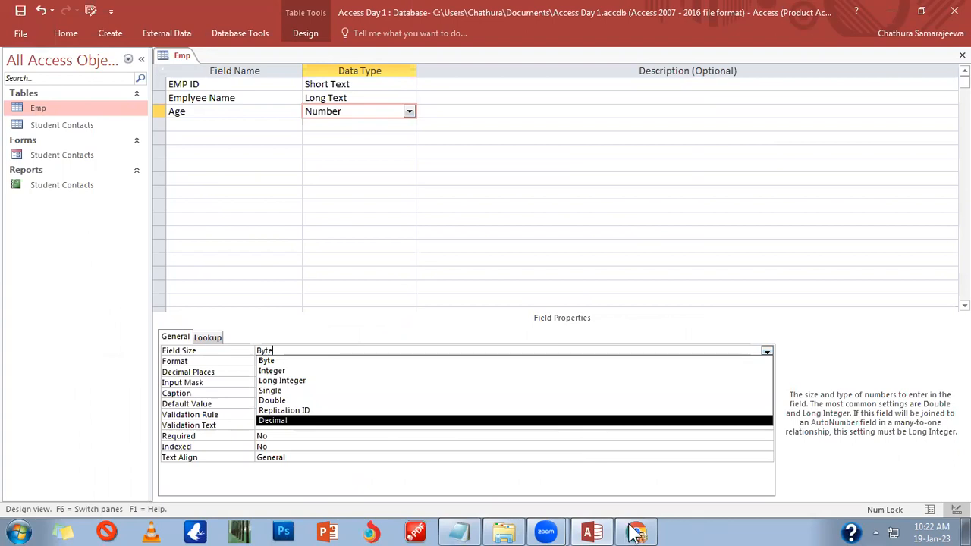
key("alt+Tab")
left_click(387, 107)
left_click_drag(402, 110, 398, 108)
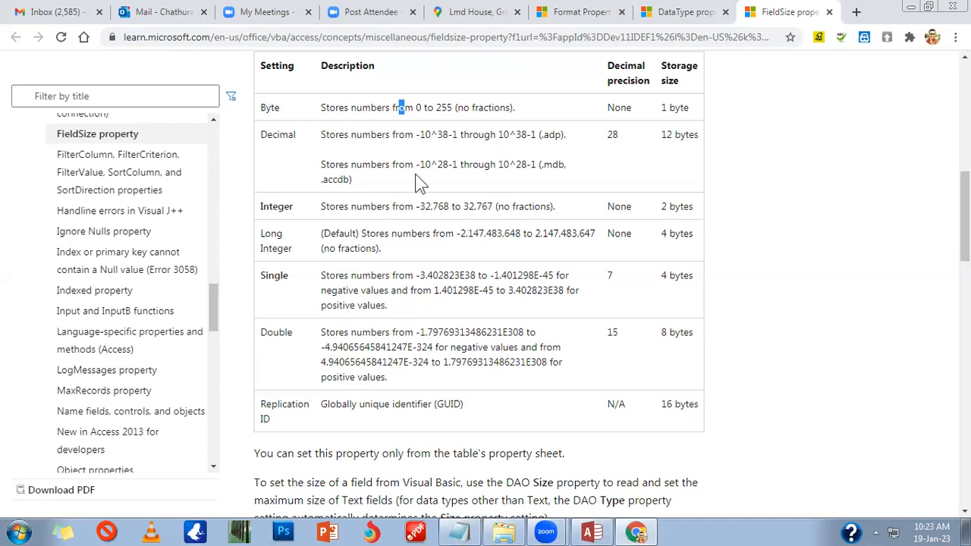
Step: Highlight the Byte setting and the Integer range -32,768 to 32,767 in the help table
left_click_drag(332, 210, 400, 207)
left_click(422, 208)
double_click(267, 108)
left_click(423, 208)
left_click_drag(415, 207, 565, 212)
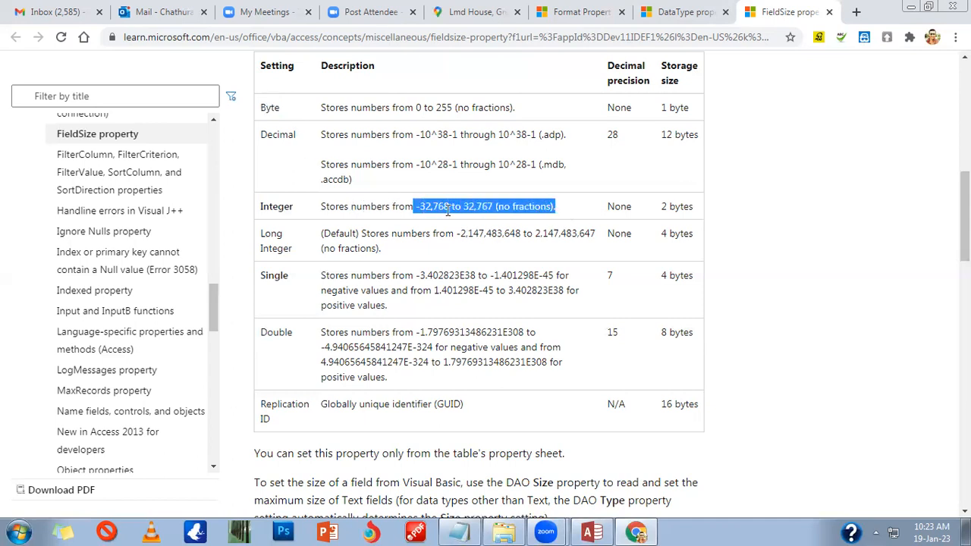
left_click(416, 207)
left_click_drag(416, 207, 466, 209)
left_click(494, 207)
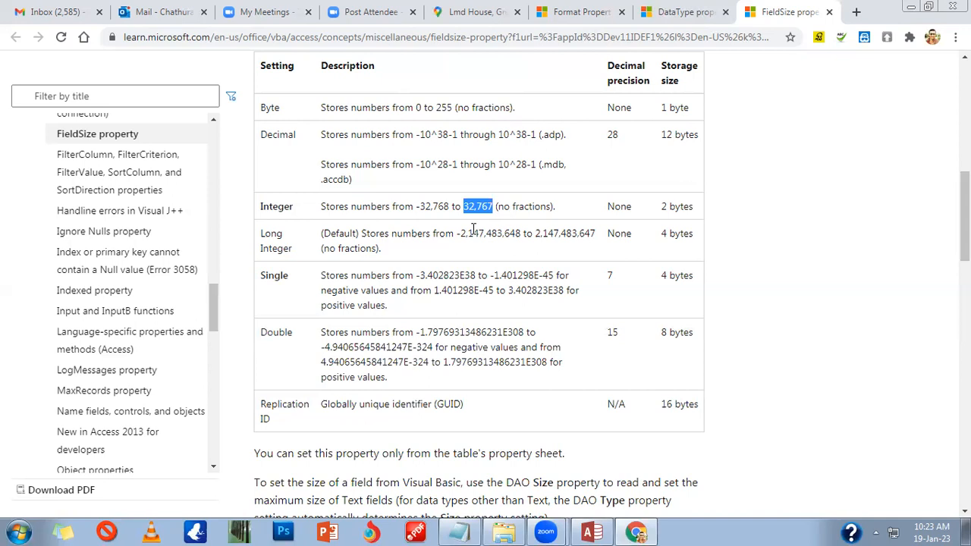
Step: Mark the Integer minimum -32,768 and maximum 32,767, then return to Access
left_click_drag(446, 233, 428, 250)
left_click_drag(371, 207, 449, 212)
left_click(422, 213)
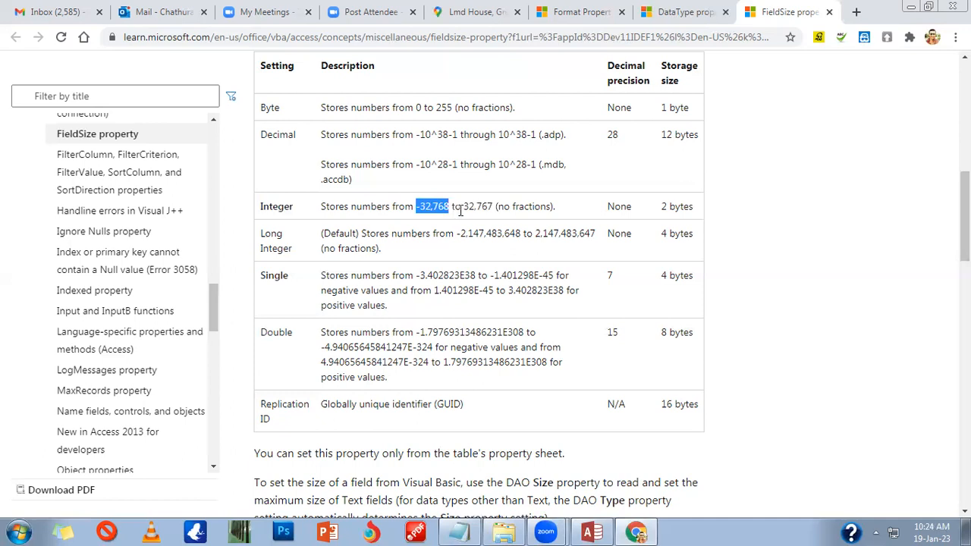
left_click_drag(463, 207, 497, 207)
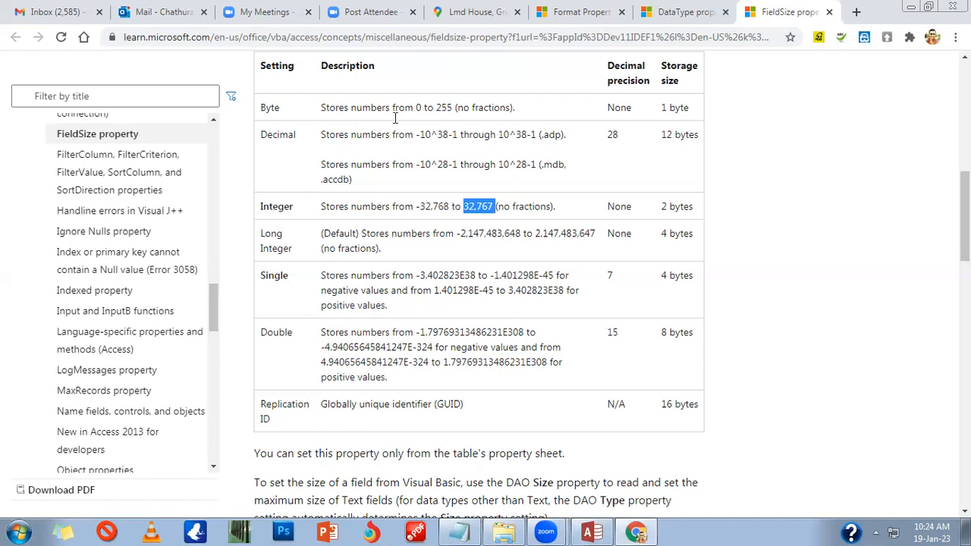
key("alt+Tab")
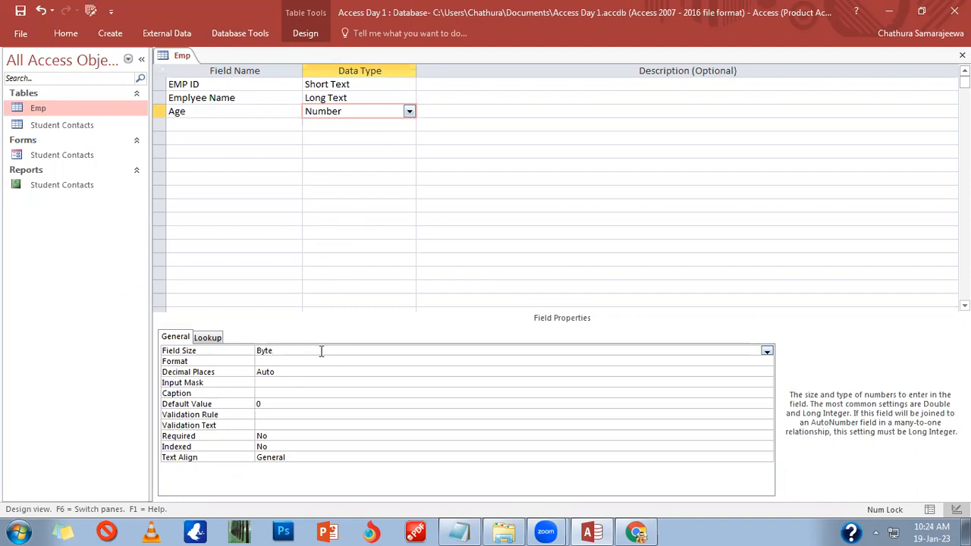
Step: Check Age's field size choices, then highlight Long Integer's -2,147,483,648 to 2,147,483,647 range
left_click(767, 351)
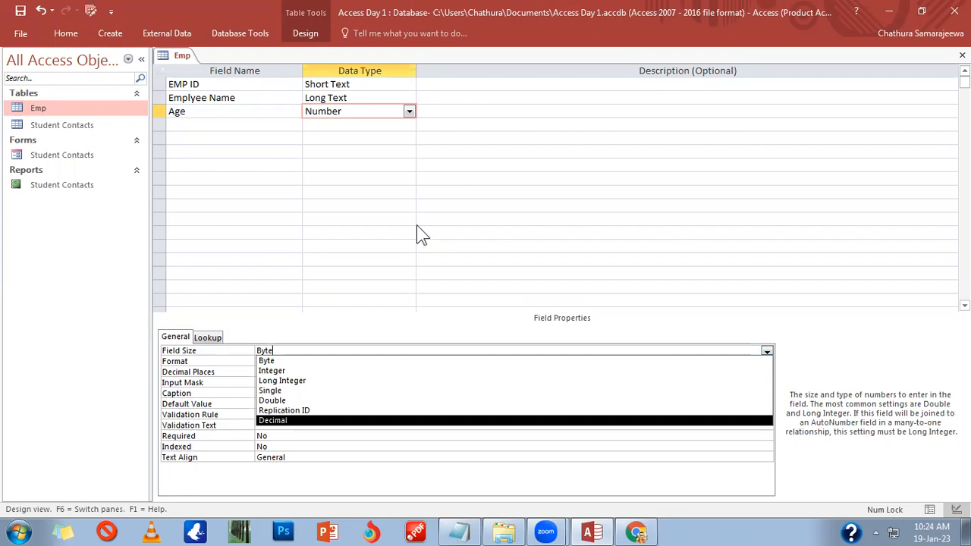
key("alt+Tab")
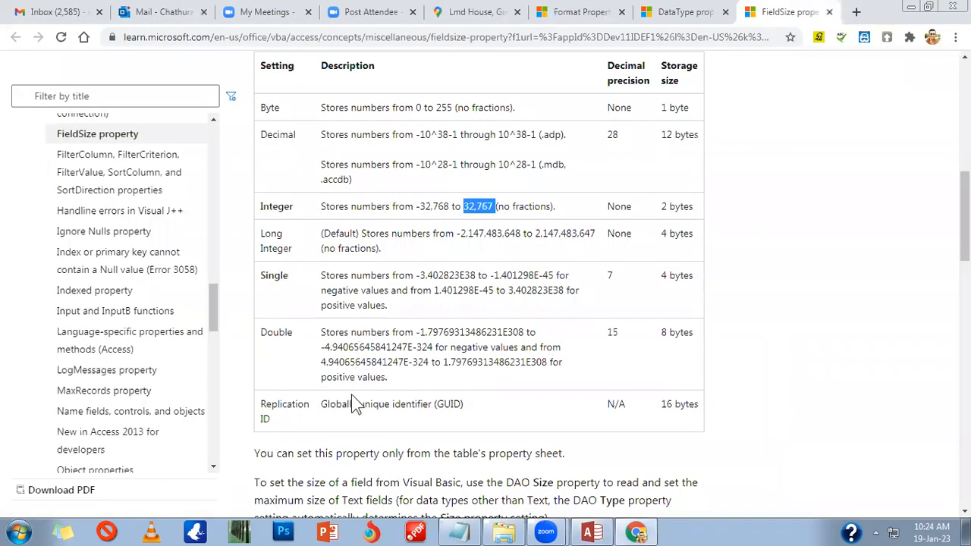
scroll(351, 396, "up", 1)
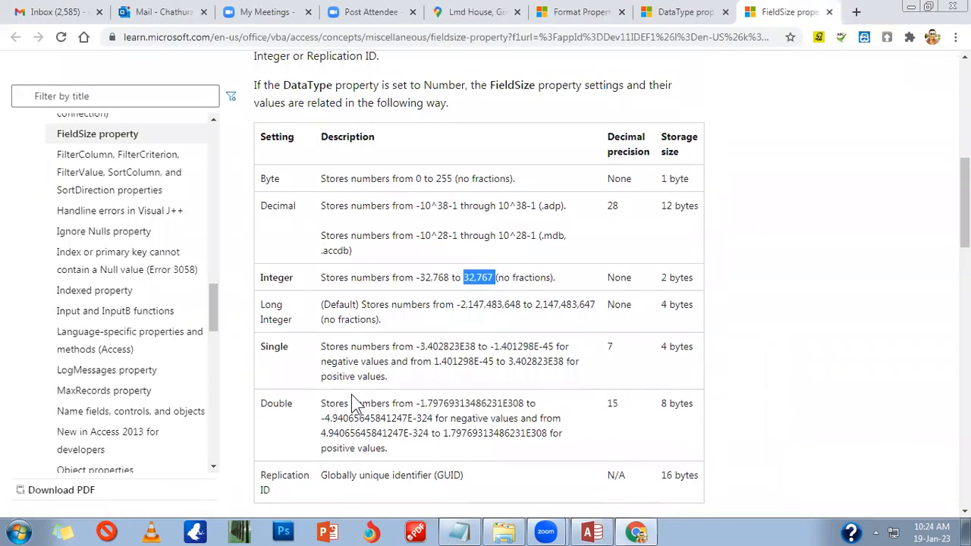
left_click_drag(461, 304, 601, 311)
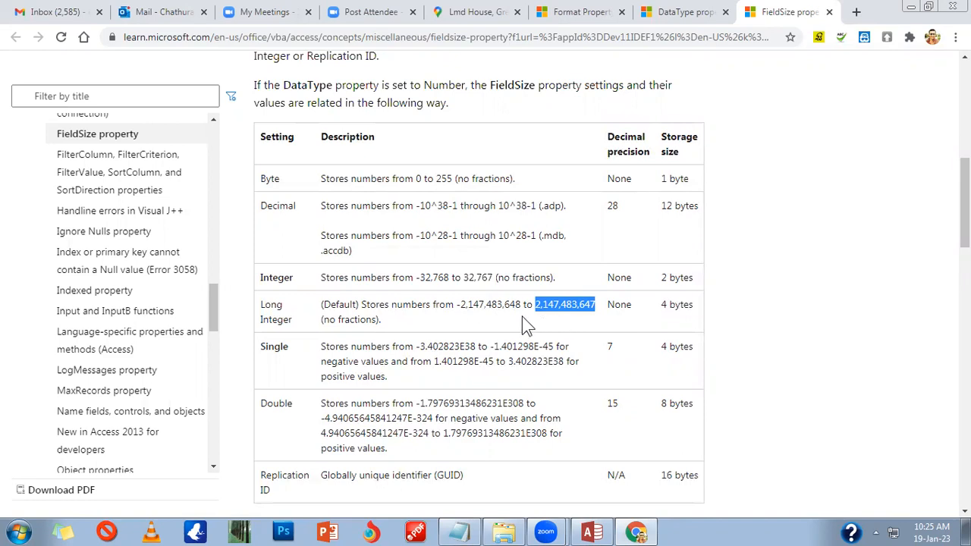
left_click(374, 325)
left_click_drag(393, 326, 307, 305)
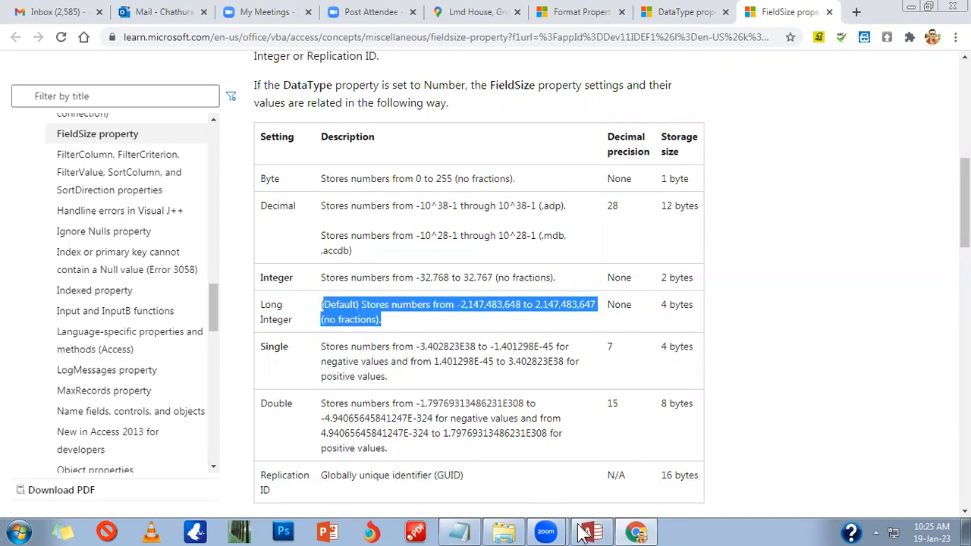
key("alt+Tab")
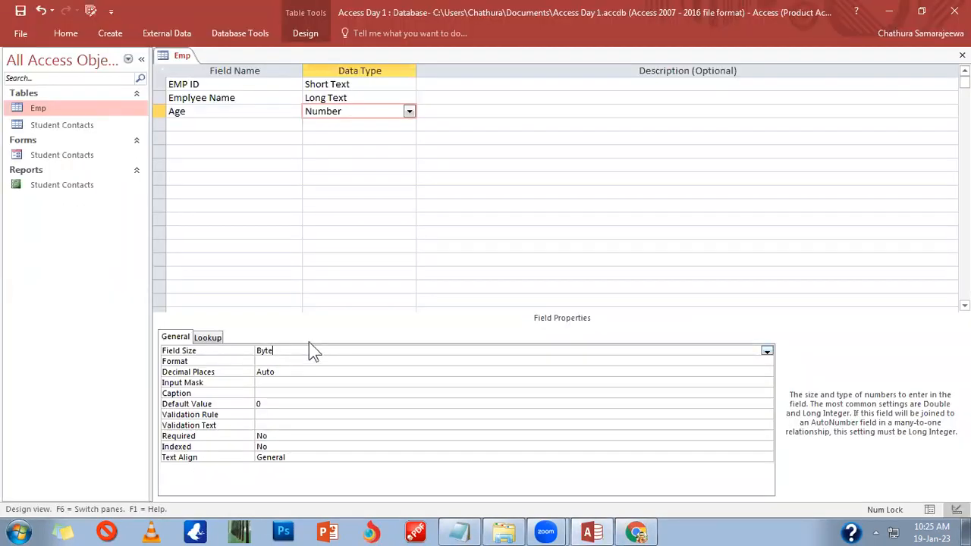
left_click(631, 531)
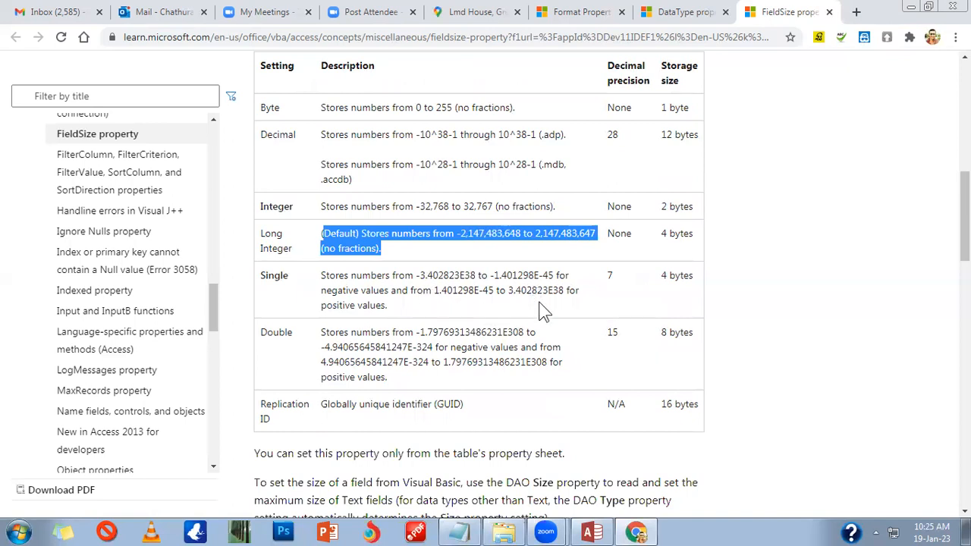
left_click_drag(424, 275, 476, 325)
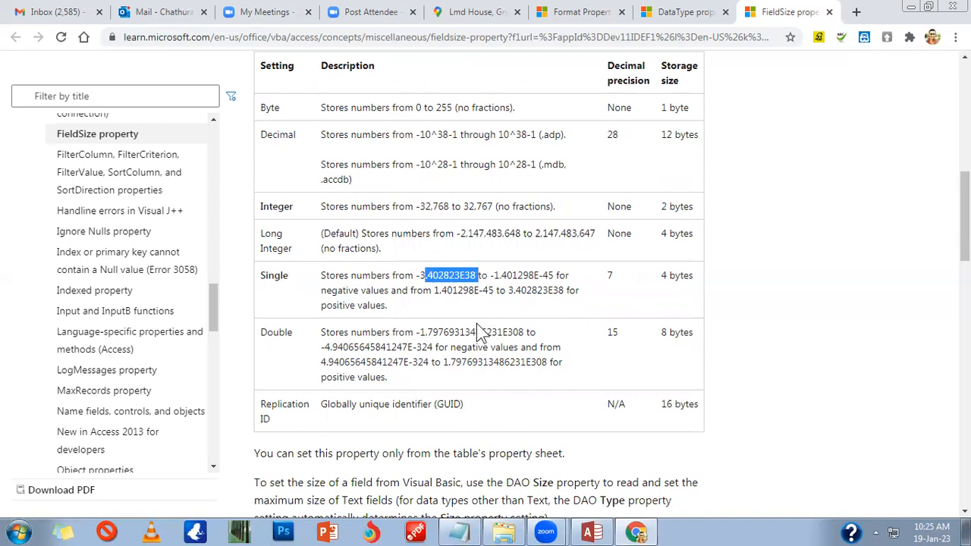
left_click_drag(615, 277, 588, 354)
left_click(581, 346)
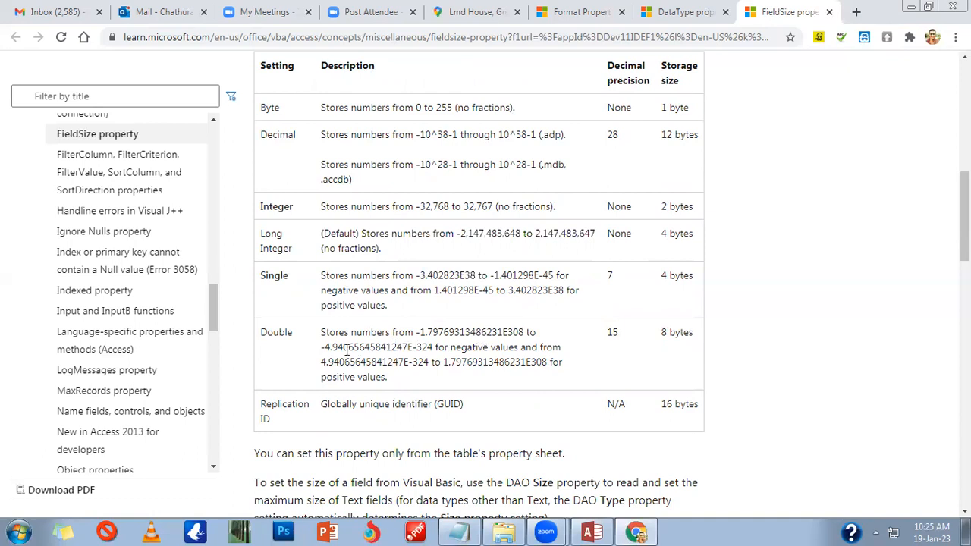
left_click_drag(318, 338, 446, 376)
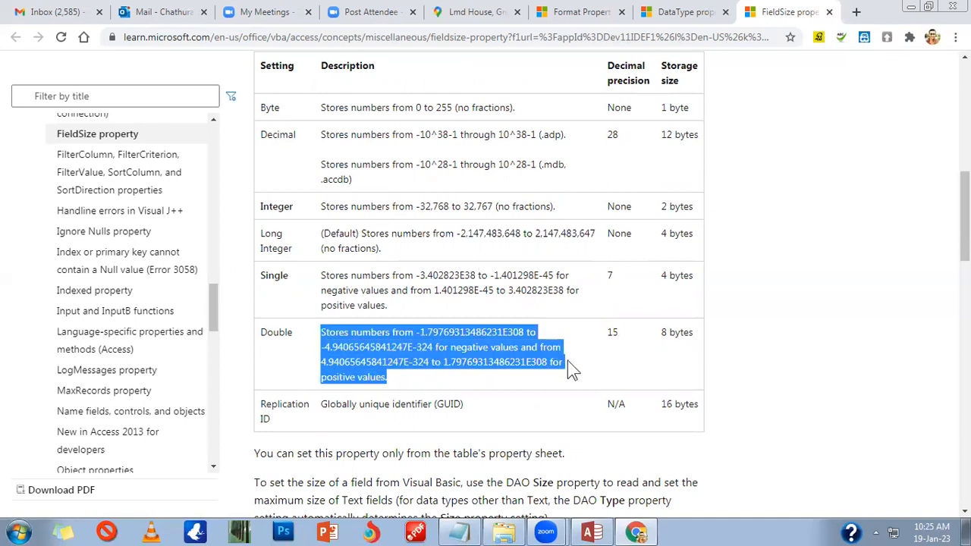
left_click(429, 332)
left_click_drag(425, 333, 524, 332)
scroll(500, 383, "down", 1)
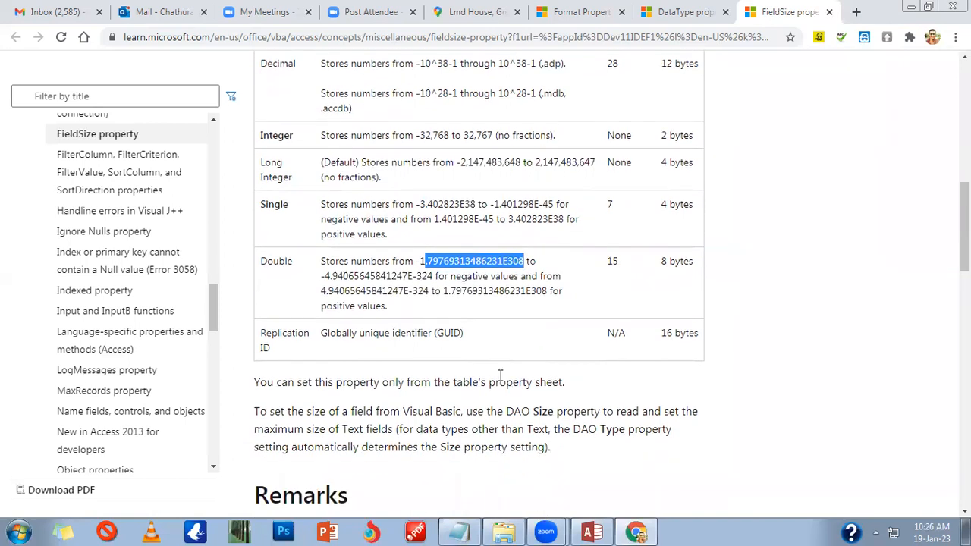
scroll(379, 388, "up", 2)
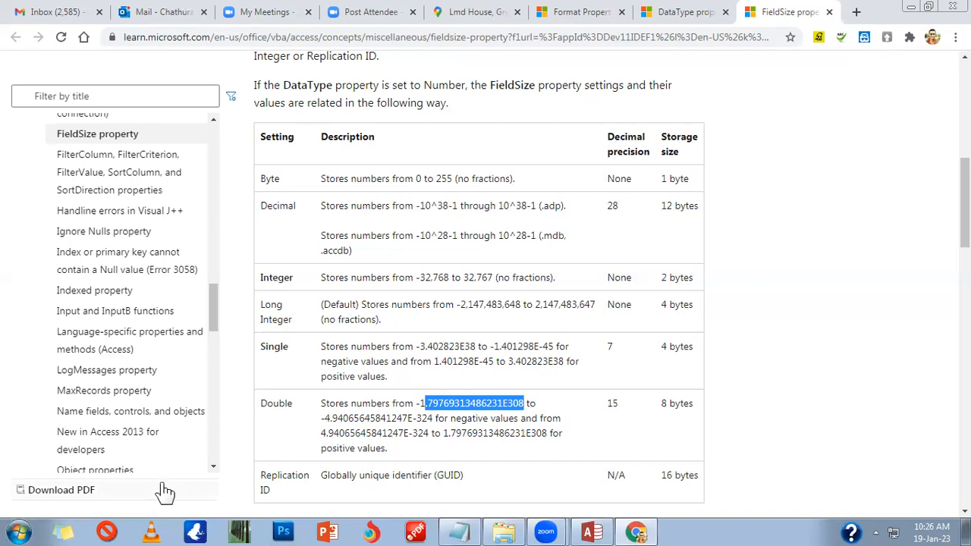
left_click_drag(406, 383, 322, 351)
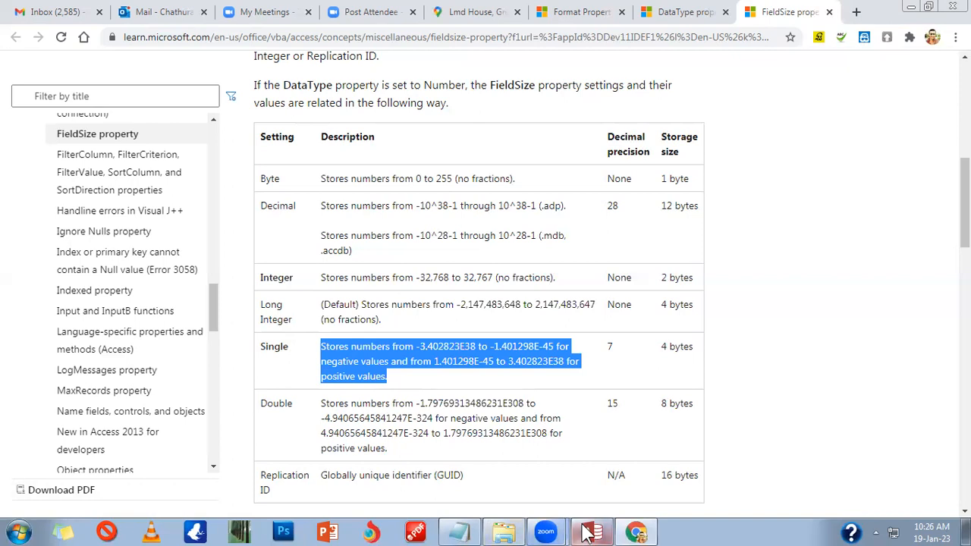
left_click_drag(416, 347, 433, 347)
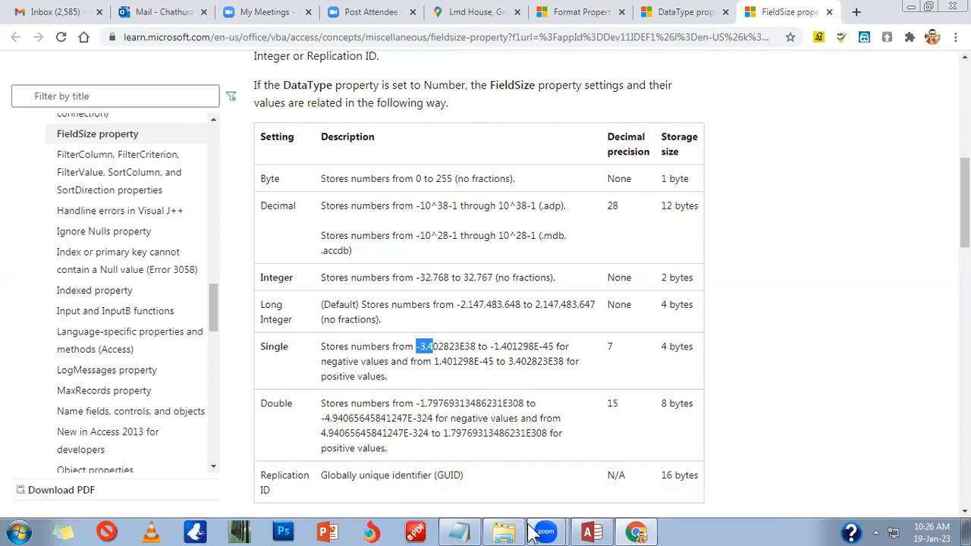
right_click(415, 532)
Step: Dismiss the taskbar jump list and minimize Chrome to reveal Access
left_click(402, 361)
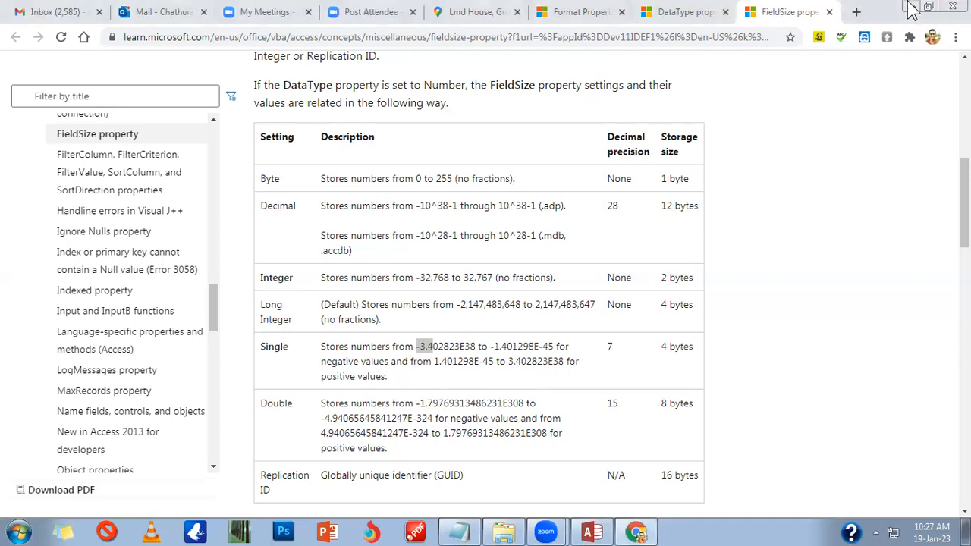
left_click(913, 9)
Step: Add a fourth field named 'Date Joined' with the Date/Time data type
left_click(283, 127)
left_click(380, 125)
left_click(409, 124)
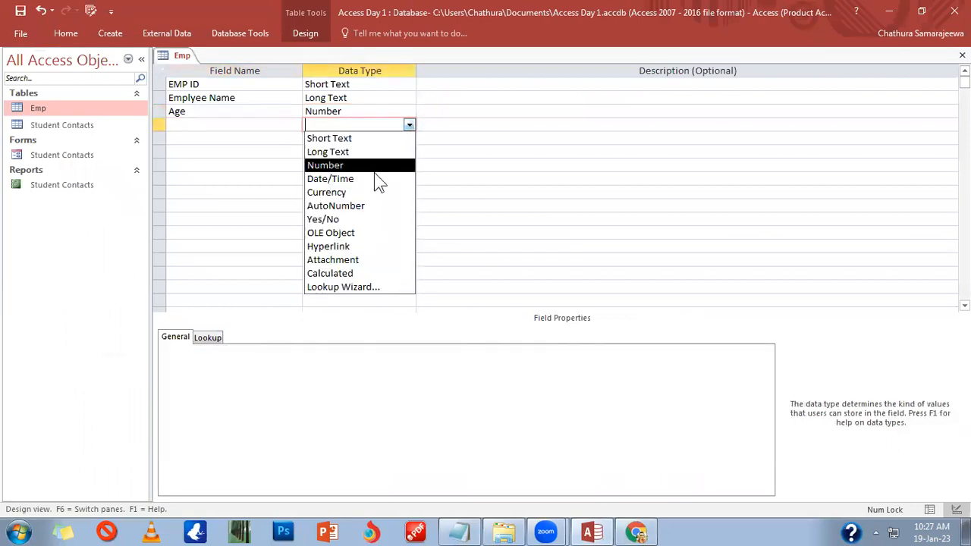
left_click(357, 180)
left_click(277, 127)
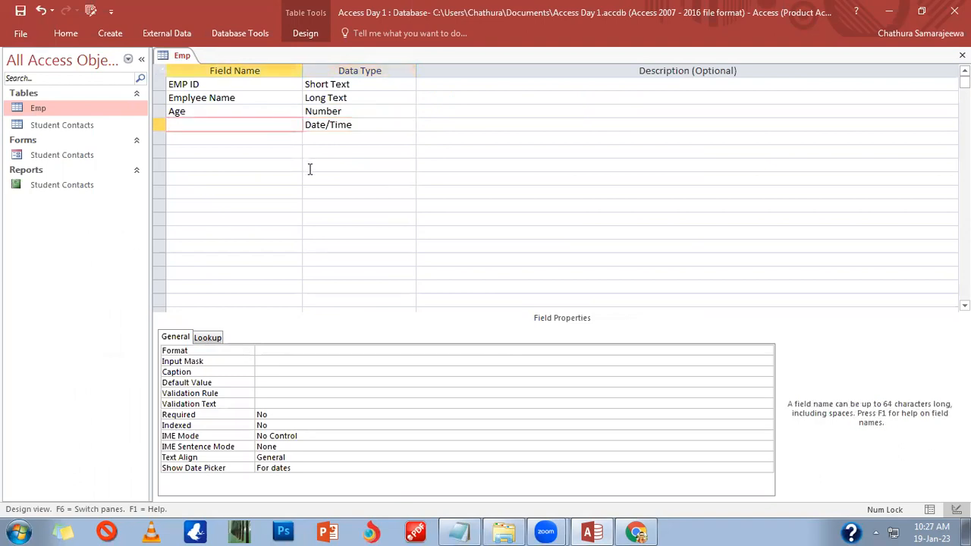
type("Date Joined")
left_click(308, 358)
left_click(312, 351)
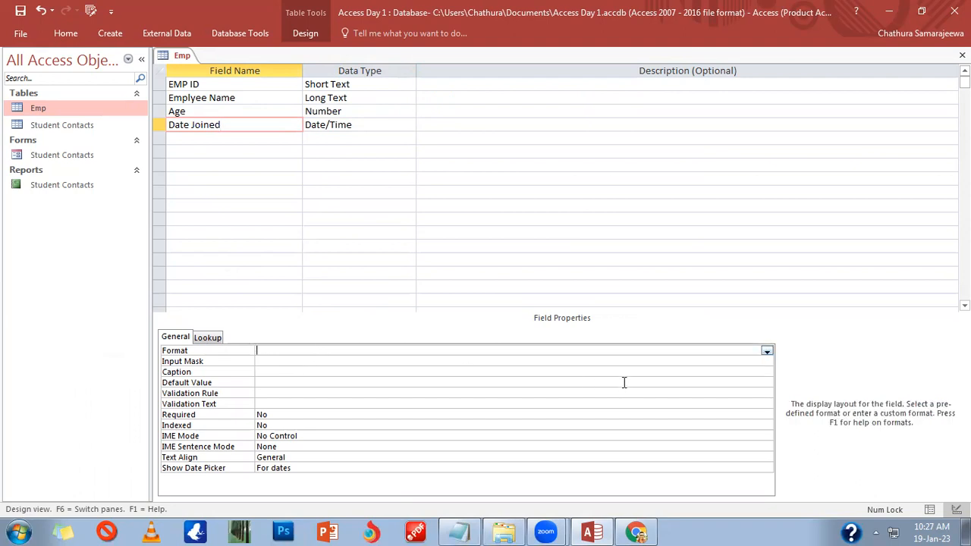
left_click(767, 352)
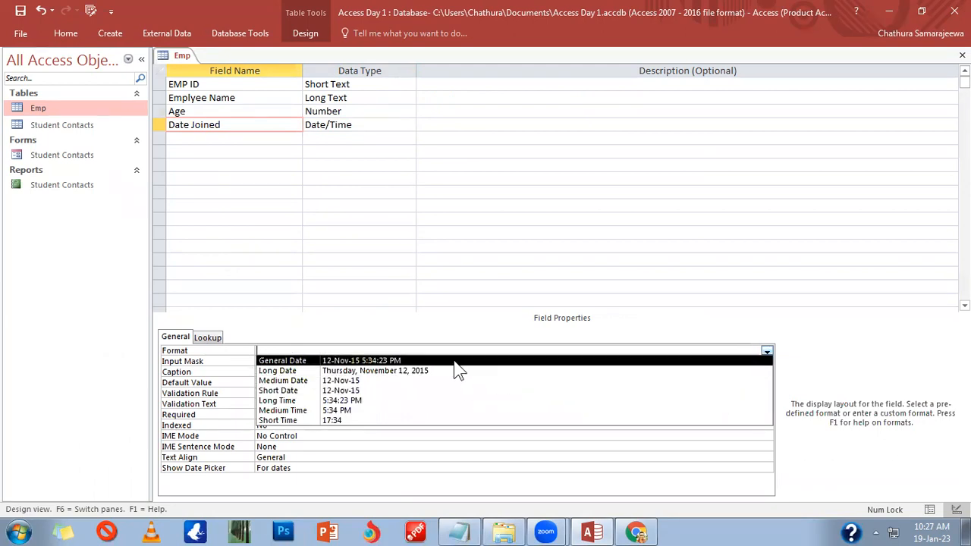
Step: Set Date Joined's Format to Short Date and review its Input Mask and Caption properties
left_click(364, 392)
left_click(350, 361)
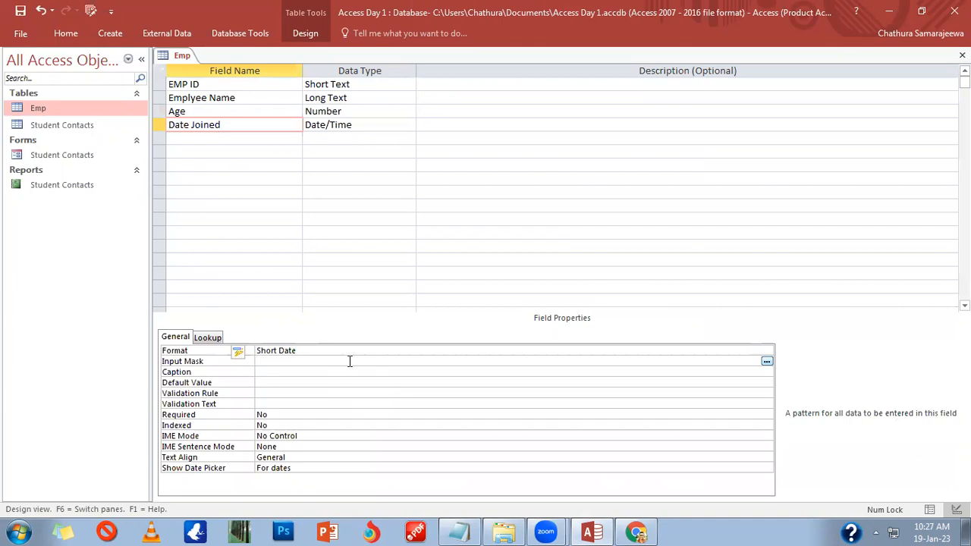
left_click(670, 372)
left_click(667, 361)
left_click(680, 349)
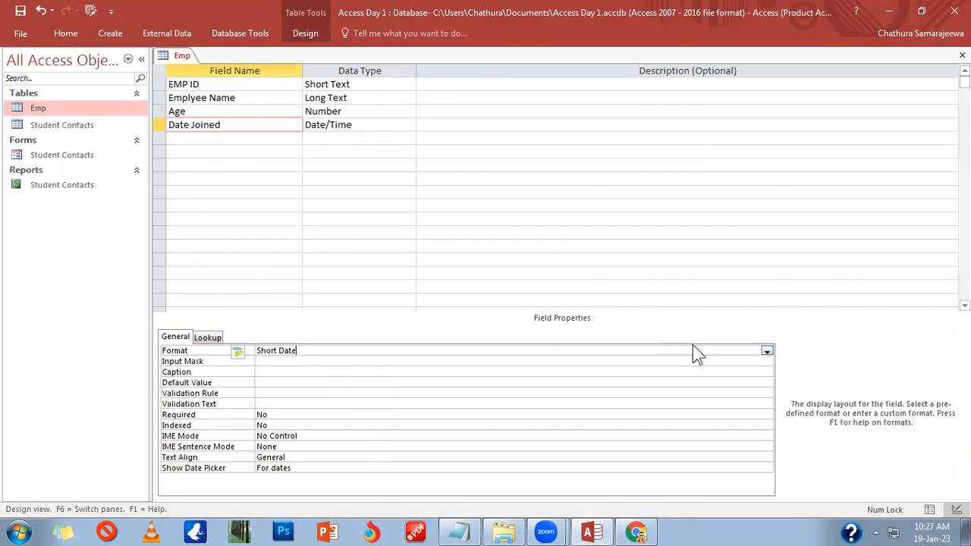
left_click(767, 350)
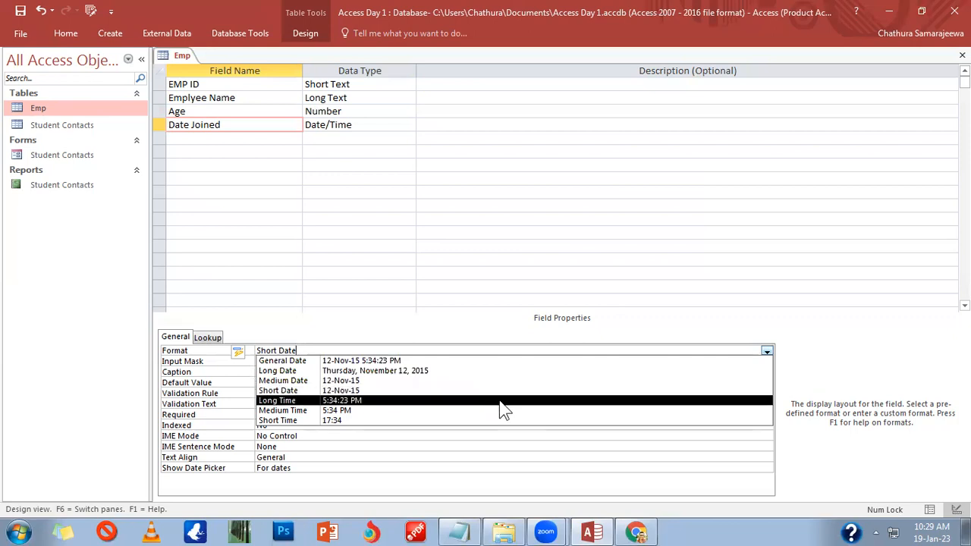
left_click(391, 388)
left_click(320, 364)
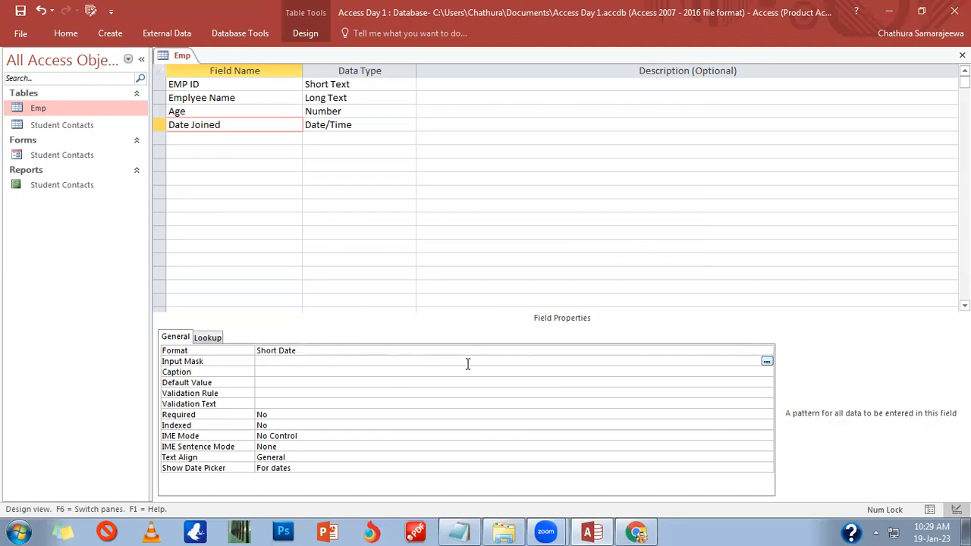
left_click(266, 371)
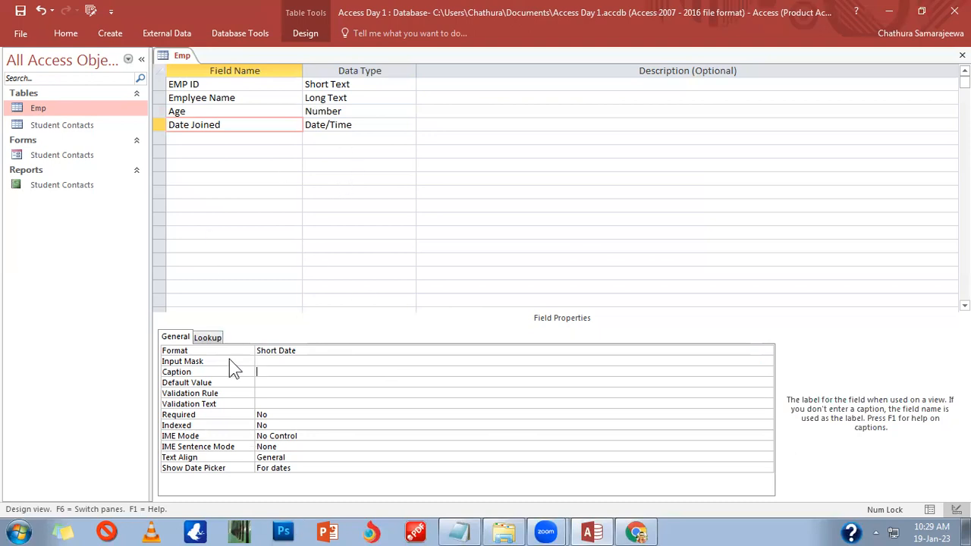
left_click(320, 361)
Step: Open the data type list for the empty fifth row, then close it
left_click(321, 353)
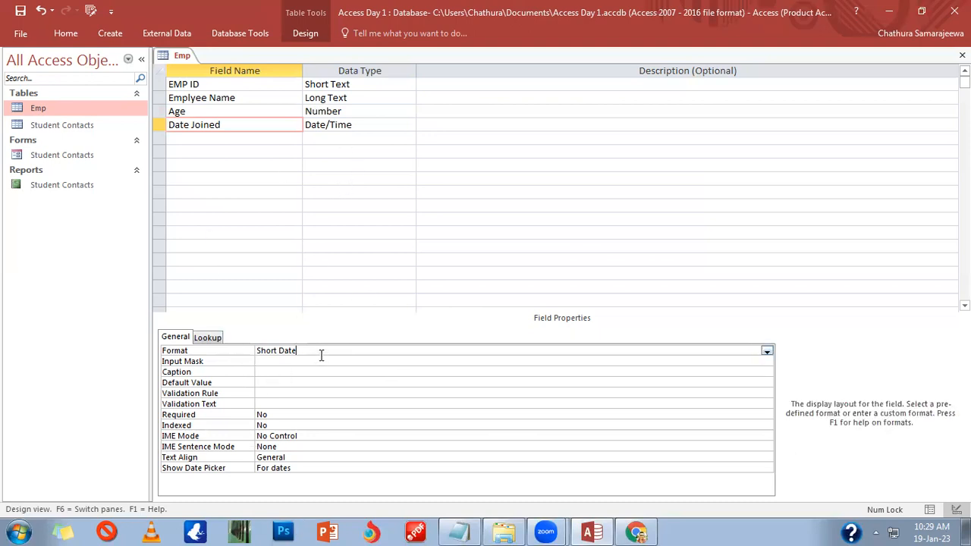
left_click(359, 140)
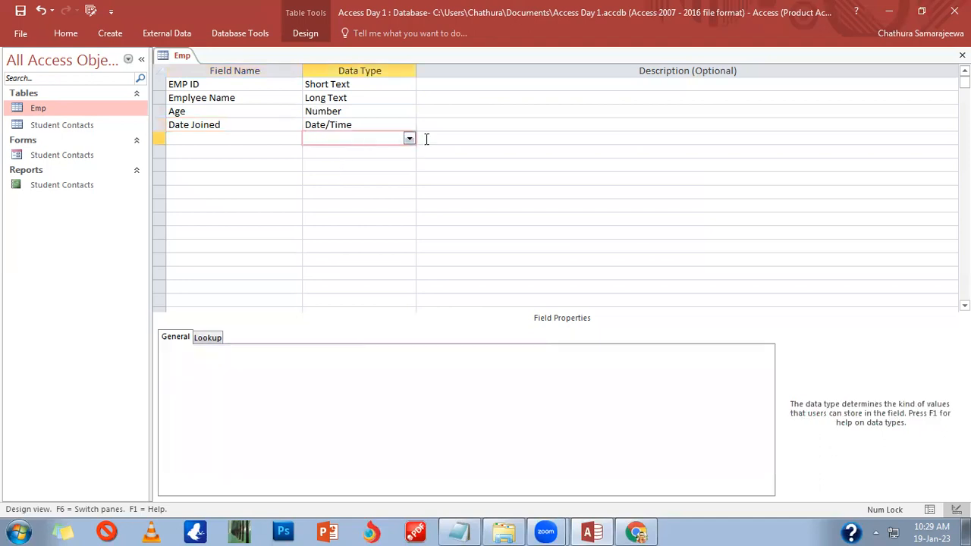
left_click(359, 127)
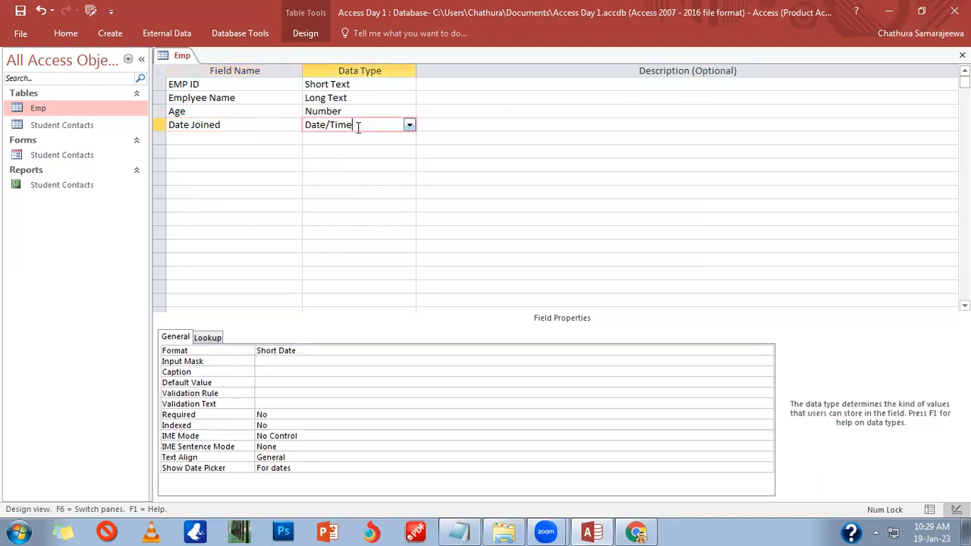
left_click(410, 139)
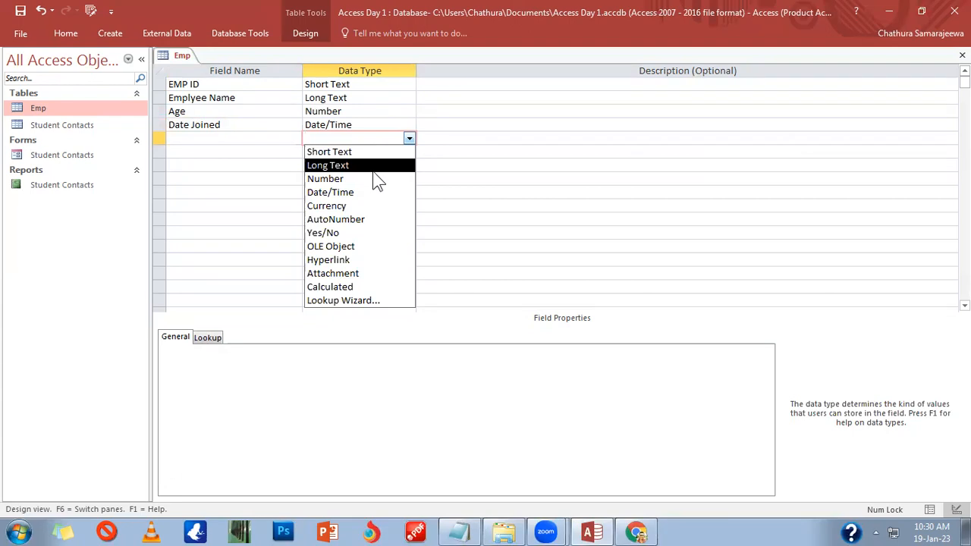
left_click(383, 519)
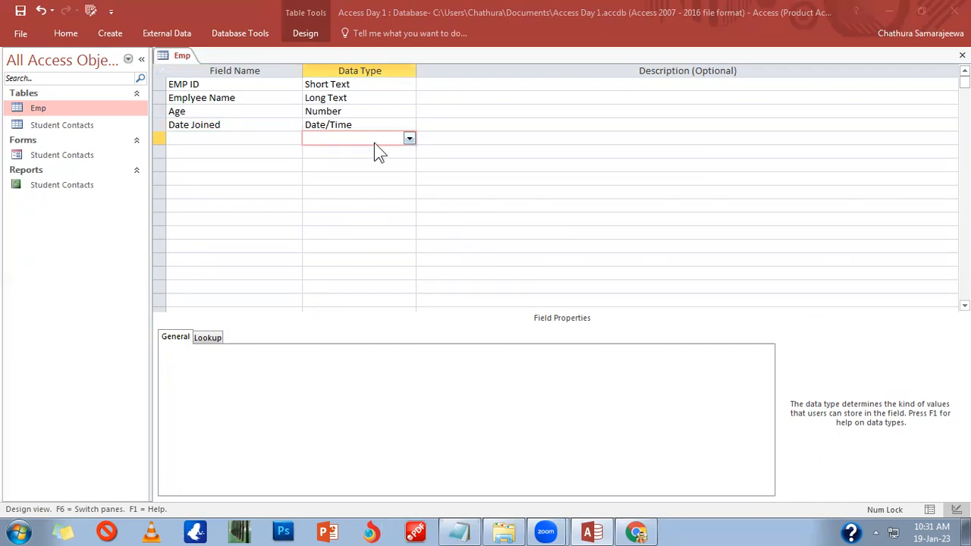
Step: Set the data type of the new fifth row to Currency
left_click(409, 139)
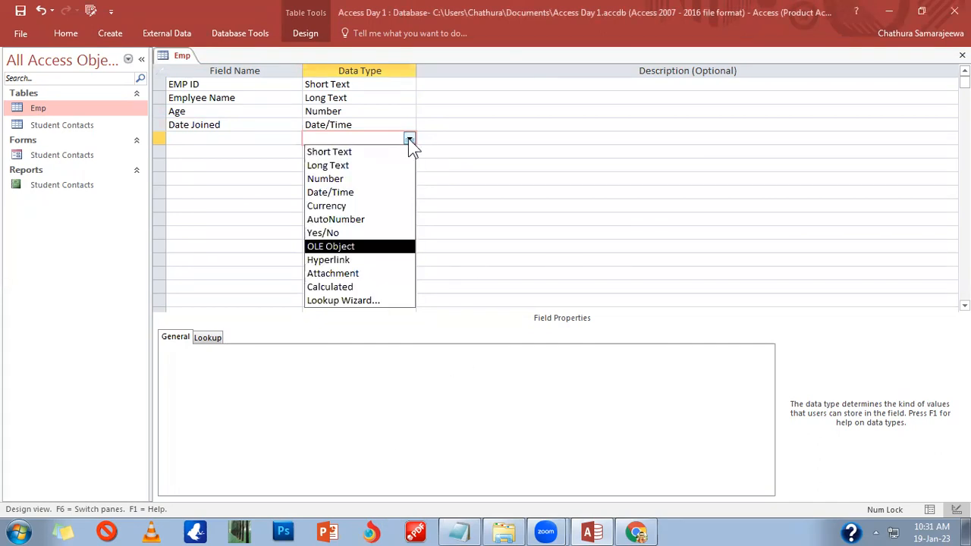
left_click(353, 205)
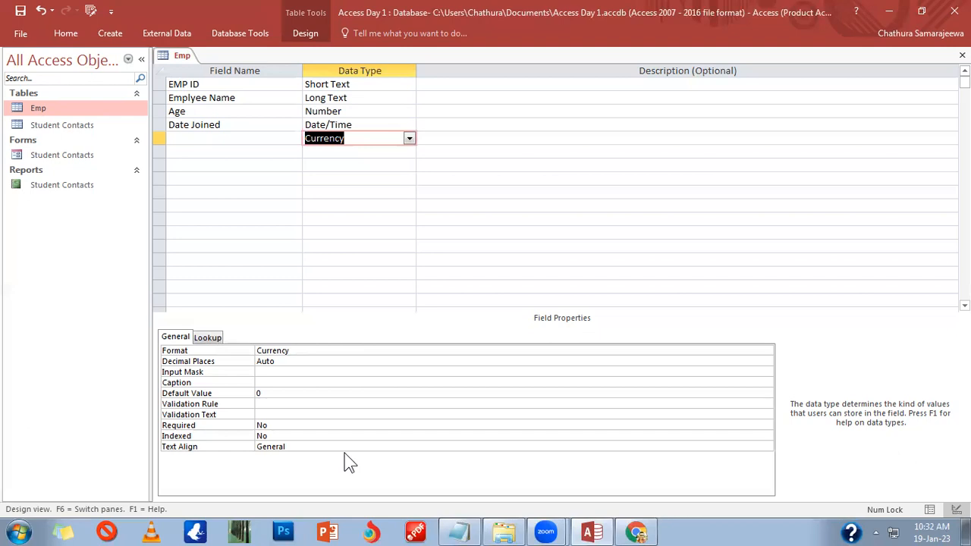
Step: Set the new Currency field's Decimal Places to 2
left_click(318, 351)
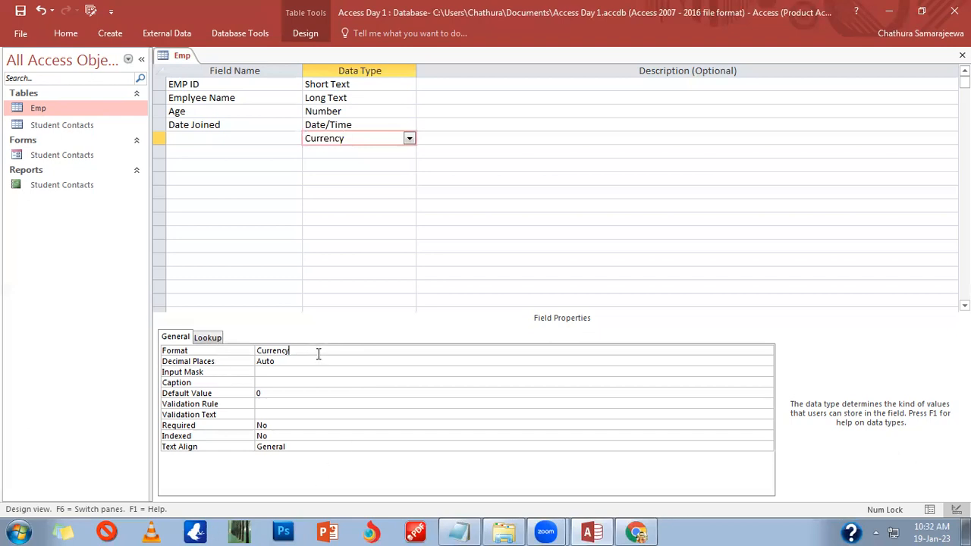
left_click(298, 373)
left_click(301, 362)
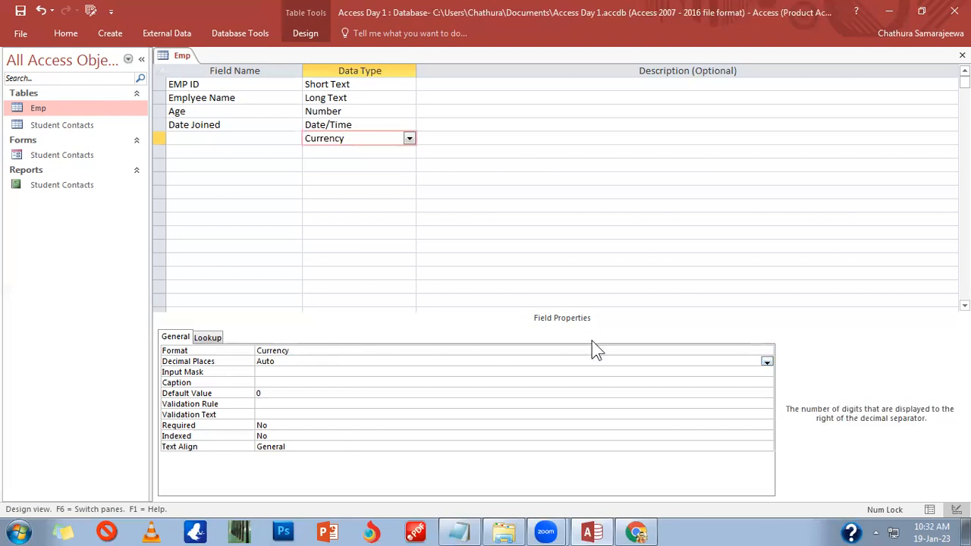
left_click(768, 362)
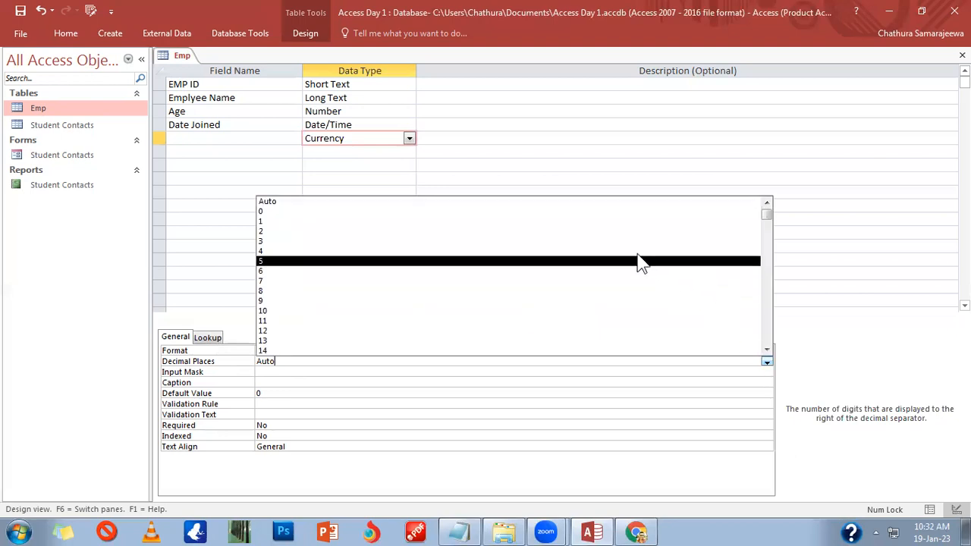
left_click(602, 231)
Step: Keep the new field's Format set to Currency
left_click(358, 112)
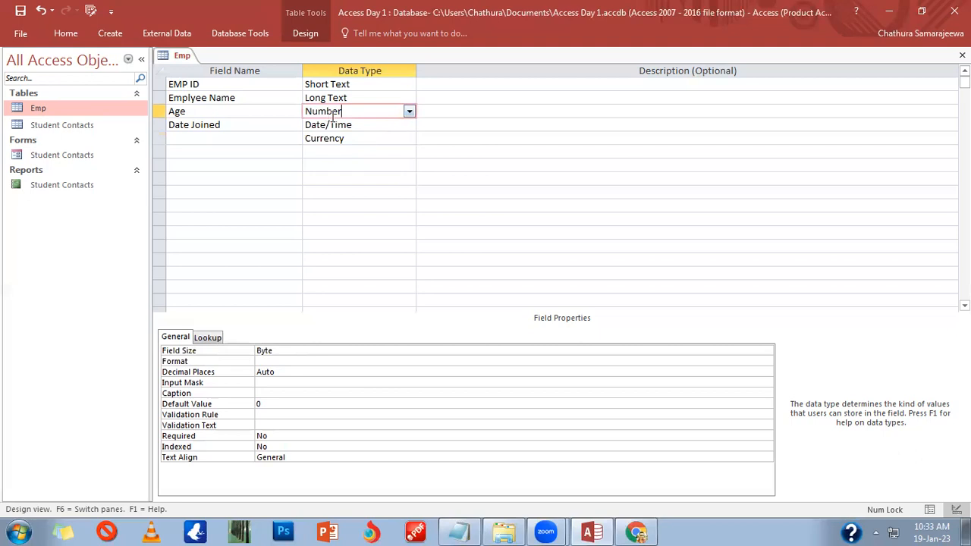
left_click(347, 138)
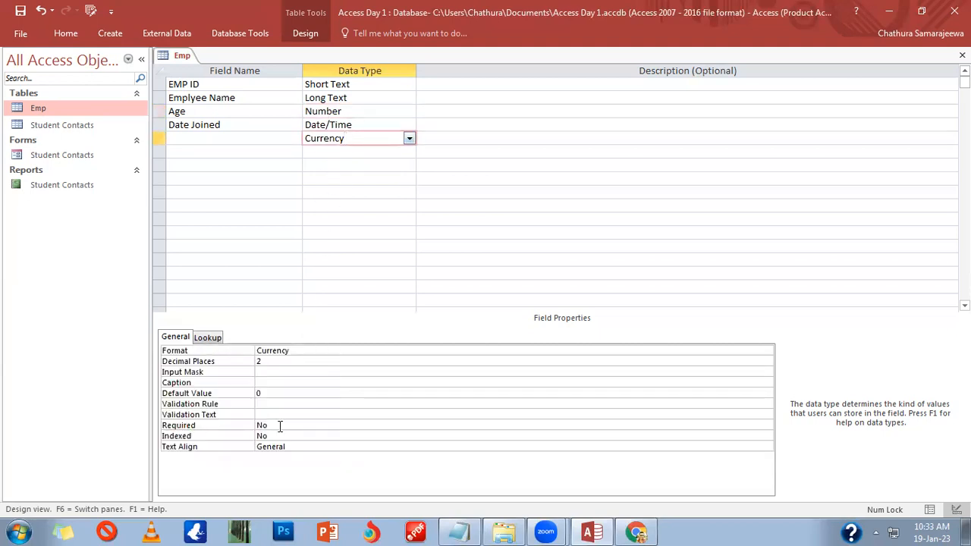
left_click(293, 372)
left_click(281, 393)
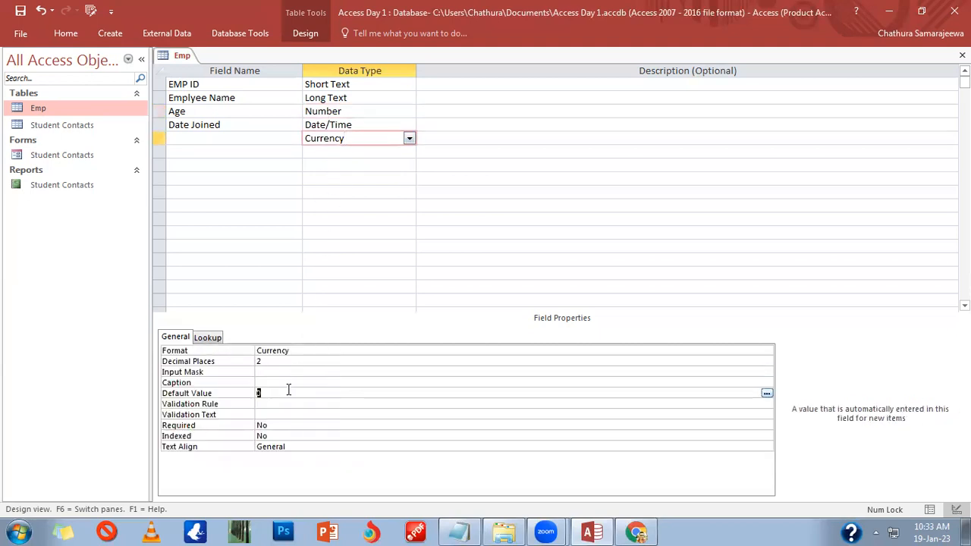
left_click(296, 349)
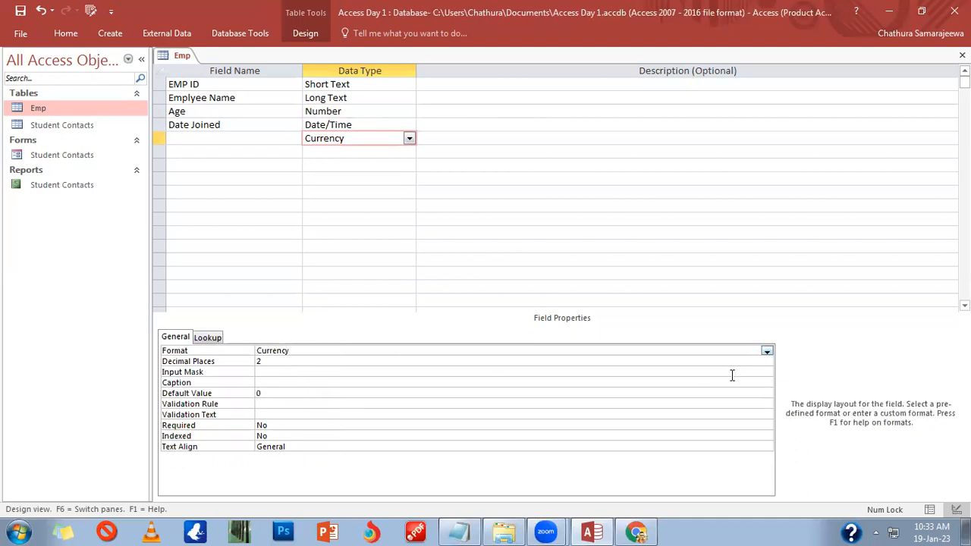
left_click(767, 351)
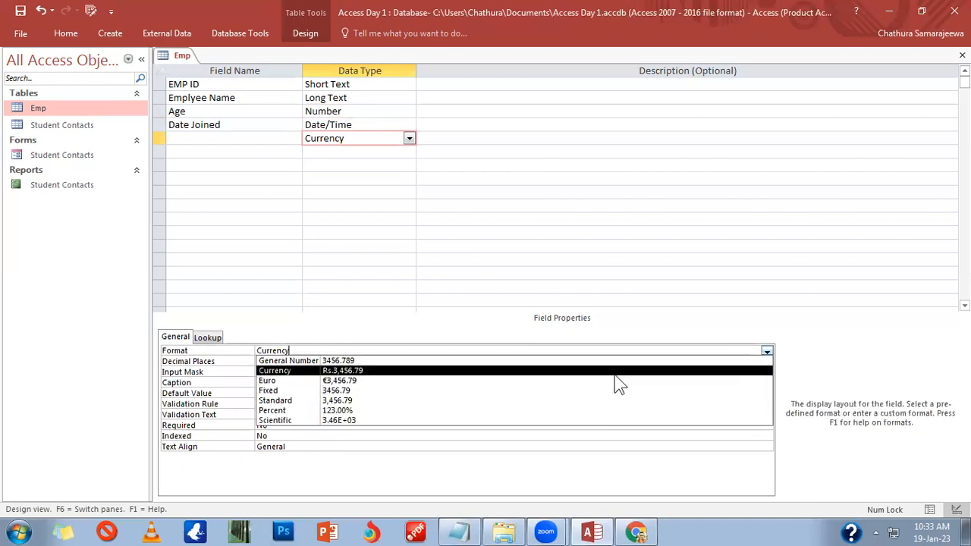
left_click(619, 371)
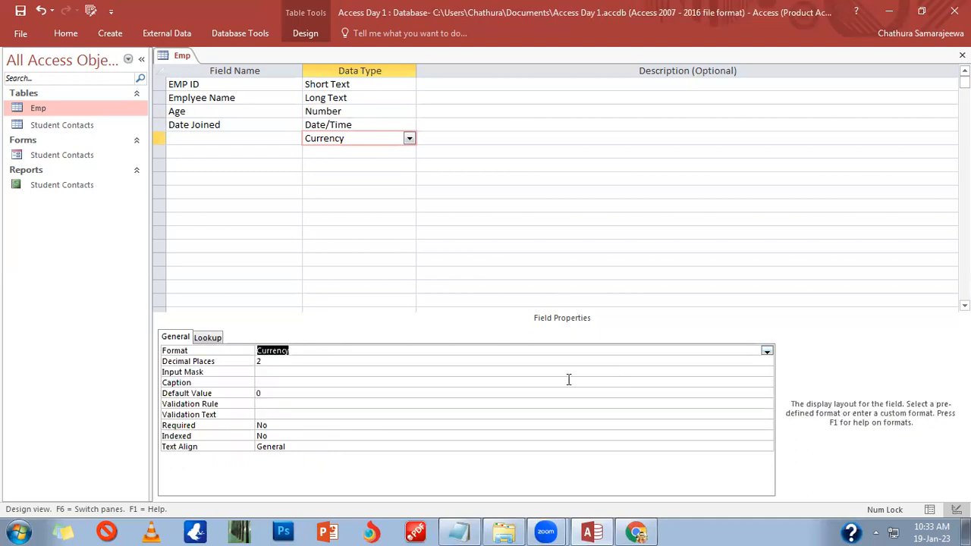
left_click(377, 372)
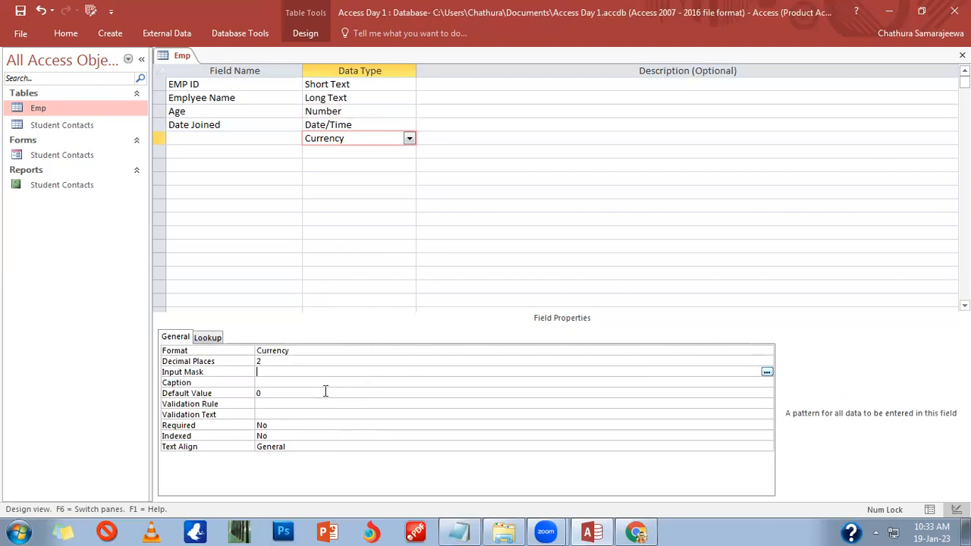
Step: Check the default value of 0 and name the fifth field Salary
left_click(274, 393)
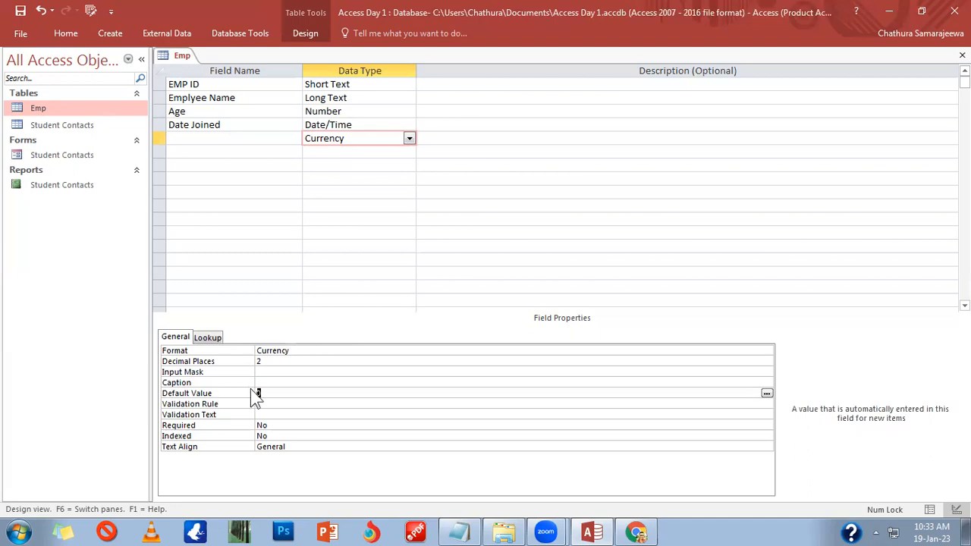
left_click(255, 392)
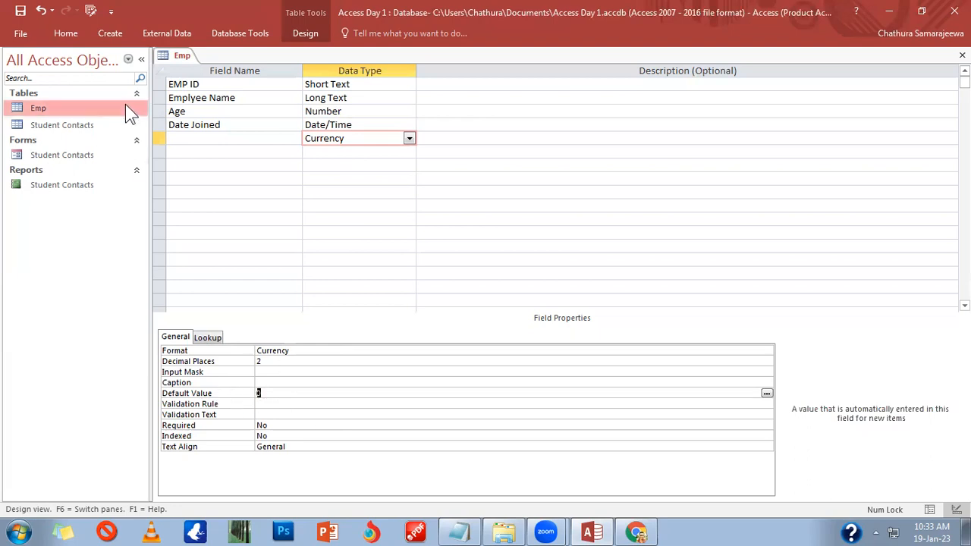
left_click(185, 138)
type("Salary")
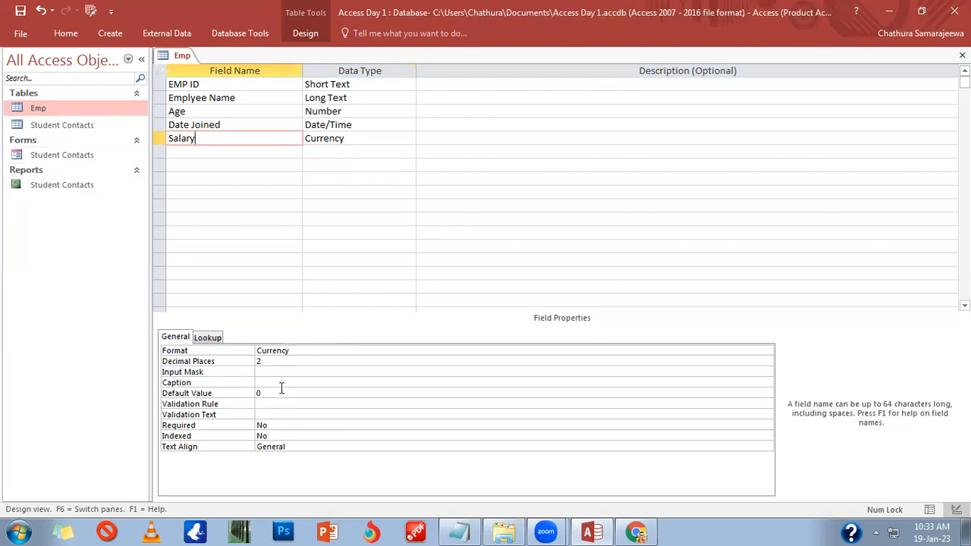
Step: Replace the Salary field's Default Value of 0 with 30000
left_click(352, 138)
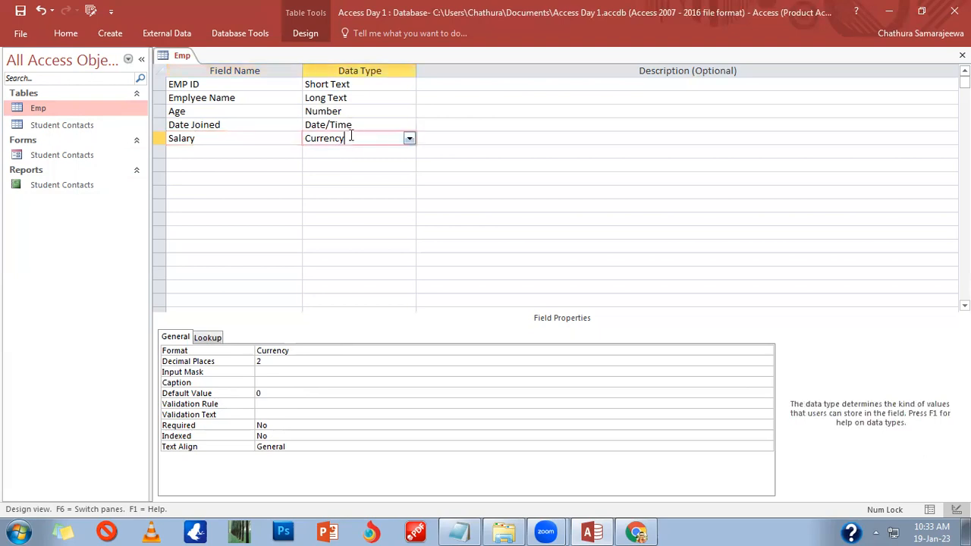
left_click(273, 393)
type("30000")
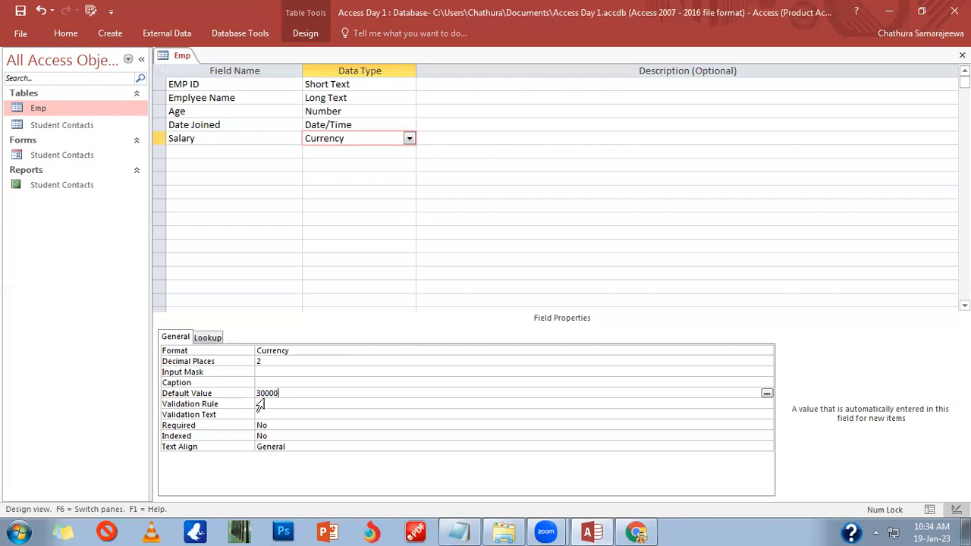
Step: Enter >30000 AND <200000 as the Salary field's Validation Rule
left_click(261, 404)
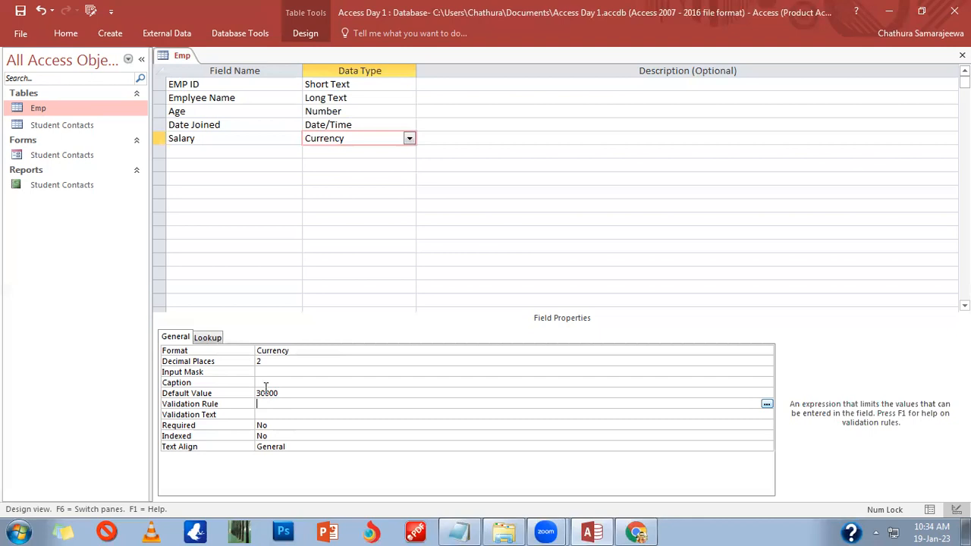
key("Up")
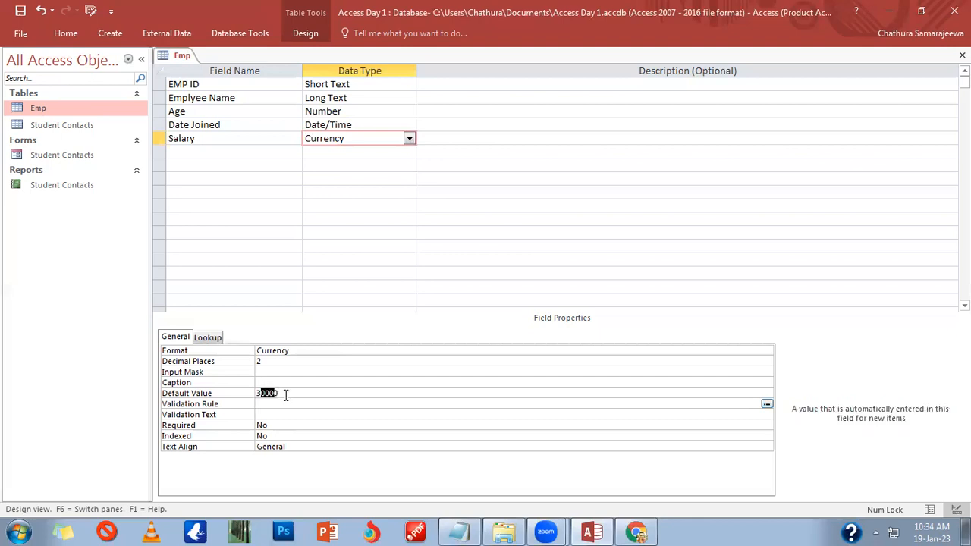
key("Up")
left_click(282, 404)
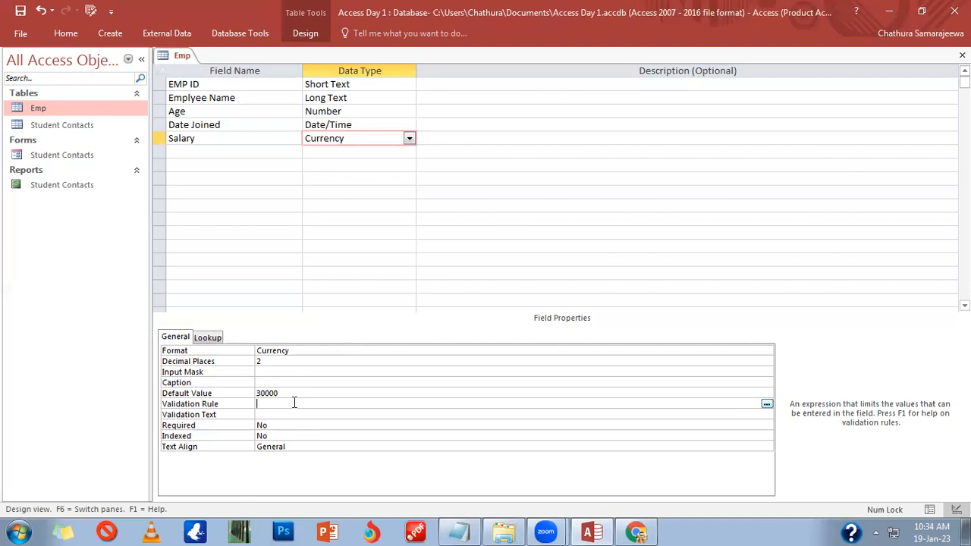
type(">90")
key("BackSpace")
key("BackSpace")
type("90000")
key("BackSpace")
key("BackSpace")
key("BackSpace")
key("BackSpace")
key("BackSpace")
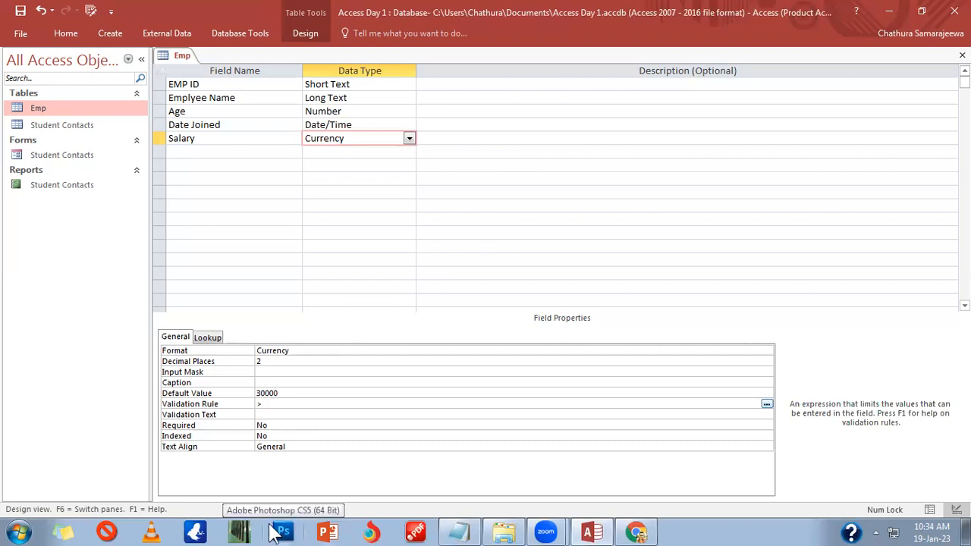
type("30000 AND")
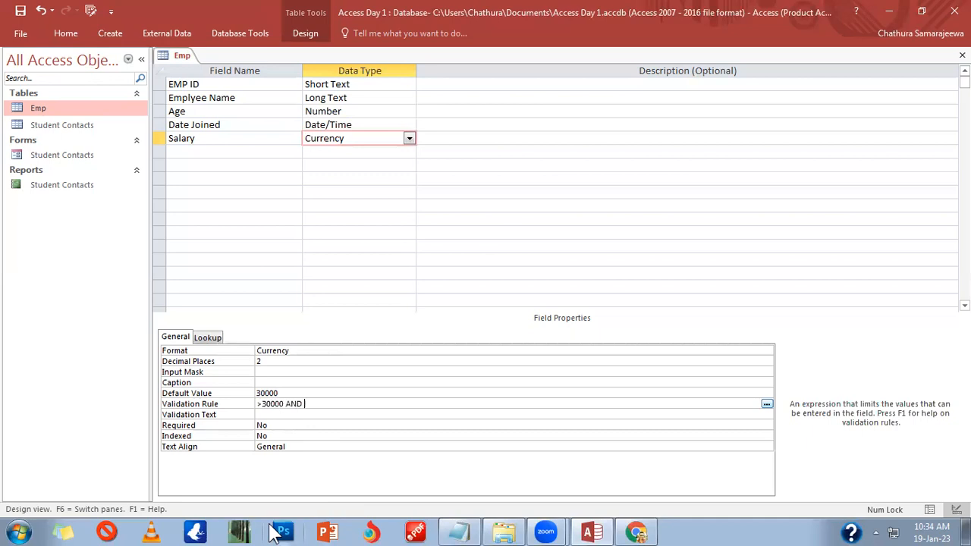
type(" <200000")
key("Return")
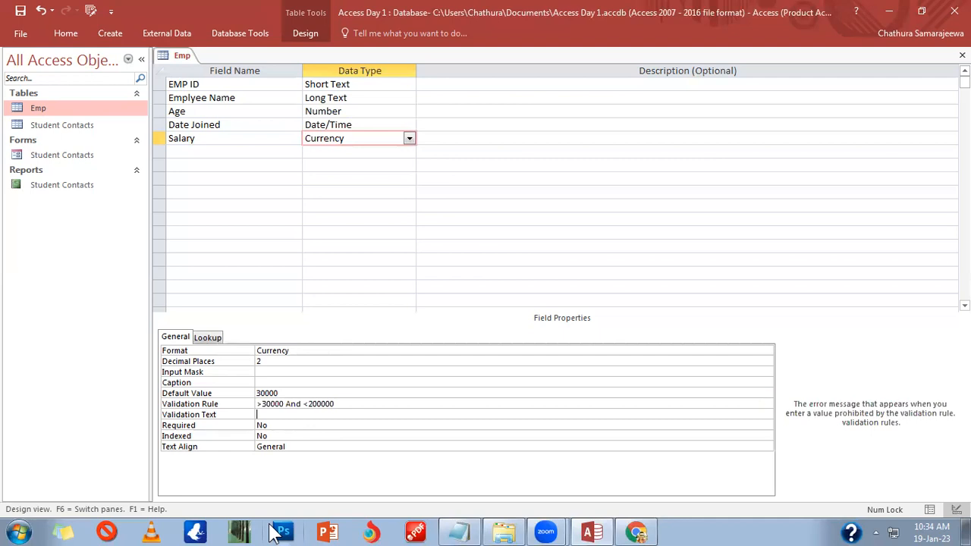
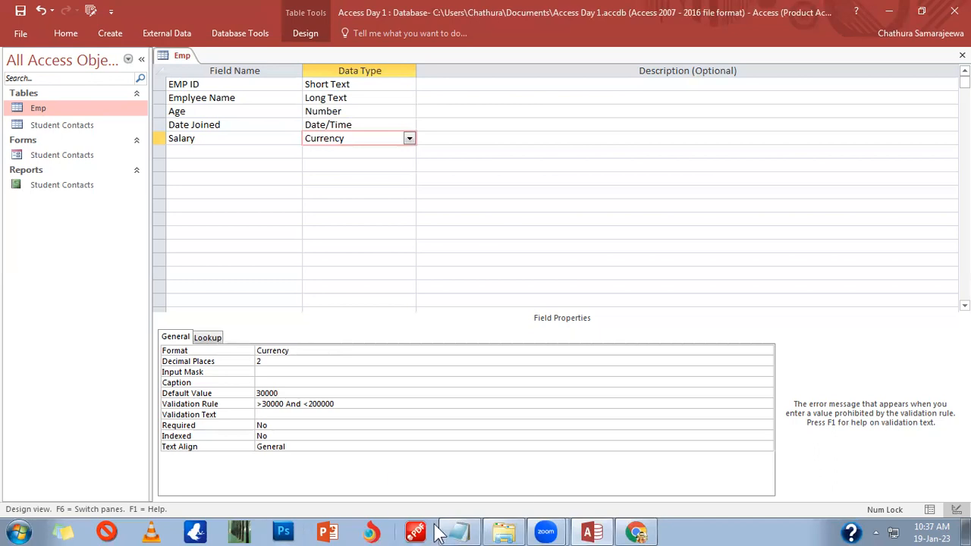
Step: Add a new field below Salary with the AutoNumber data type
left_click(387, 152)
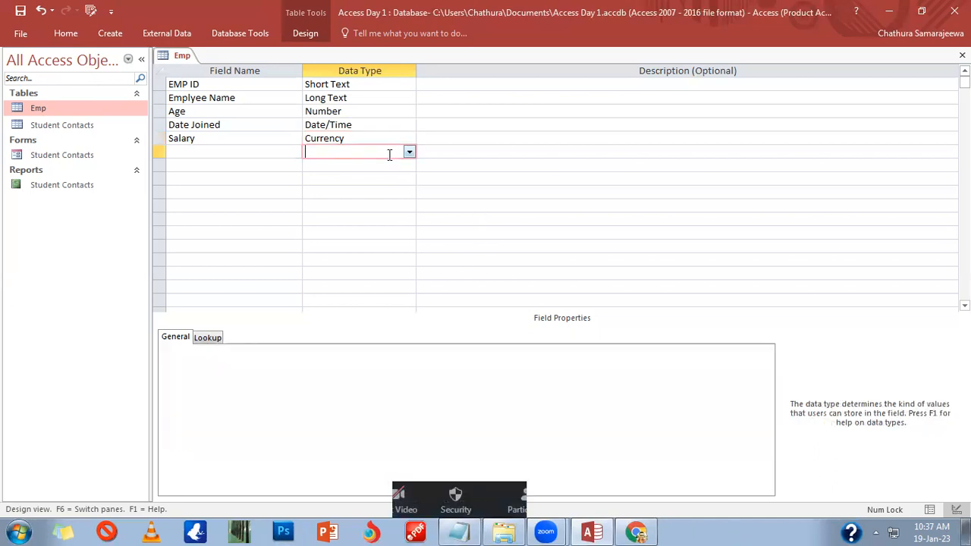
right_click(411, 153)
left_click(410, 153)
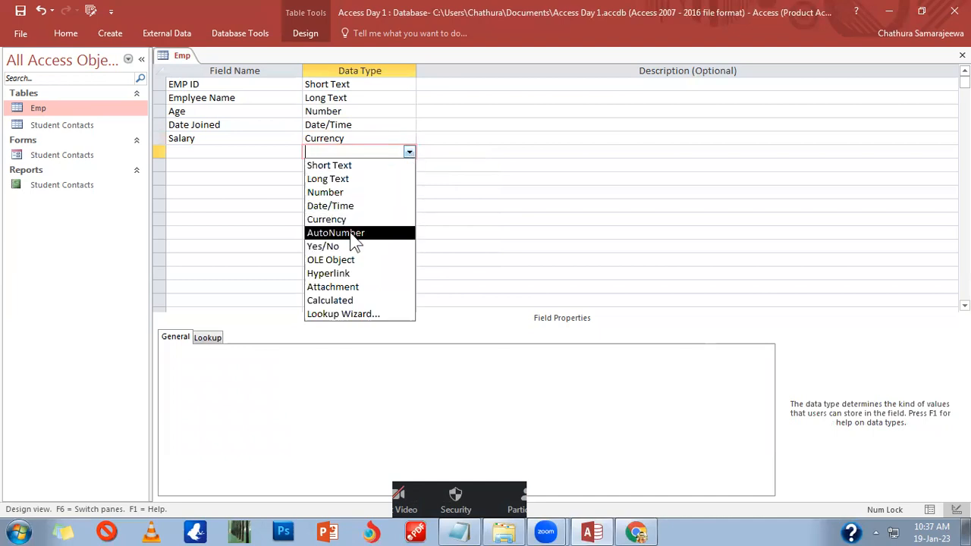
left_click(351, 234)
Step: Go back to Salary's properties, selecting part of its validation rule
left_click(357, 139)
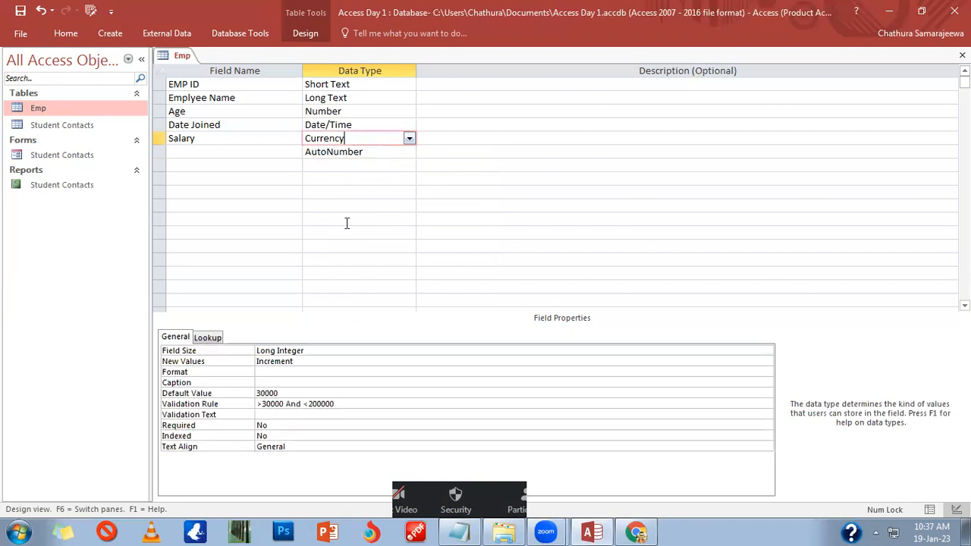
left_click(347, 395)
left_click_drag(342, 403, 256, 403)
left_click(267, 416)
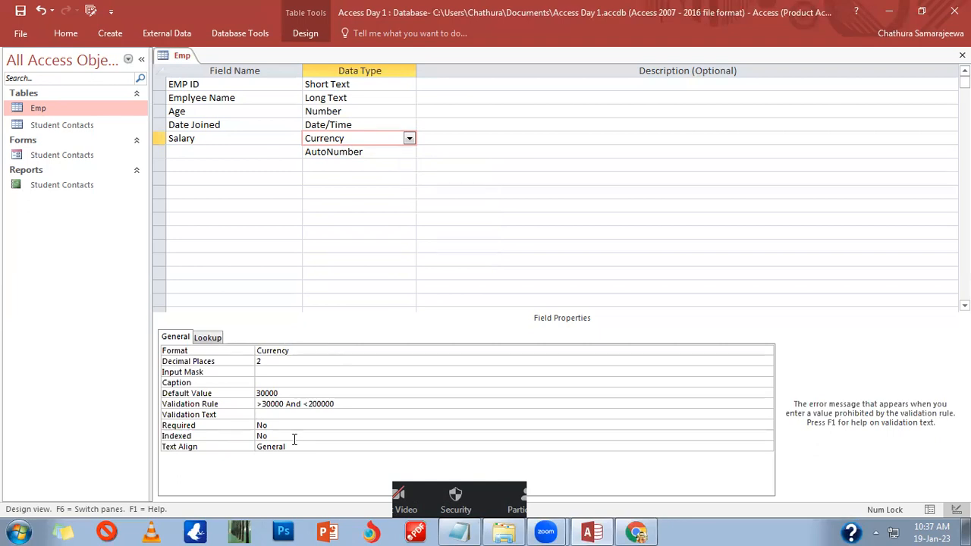
Step: Enter 'Please enter the correct amount !' as the Salary Validation Text
type("Please n")
key("BackSpace")
type("enter the correct amount")
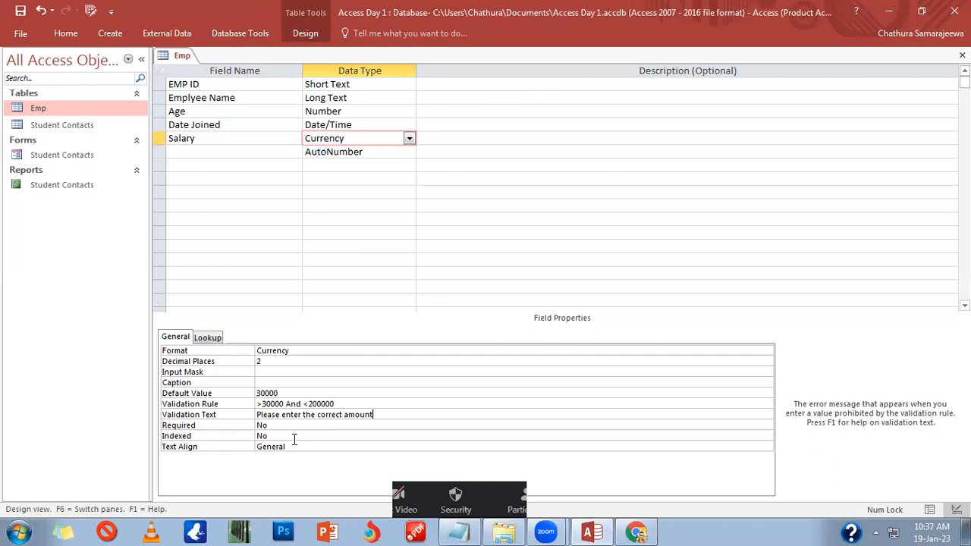
type(" i")
left_click(293, 382)
left_click(292, 372)
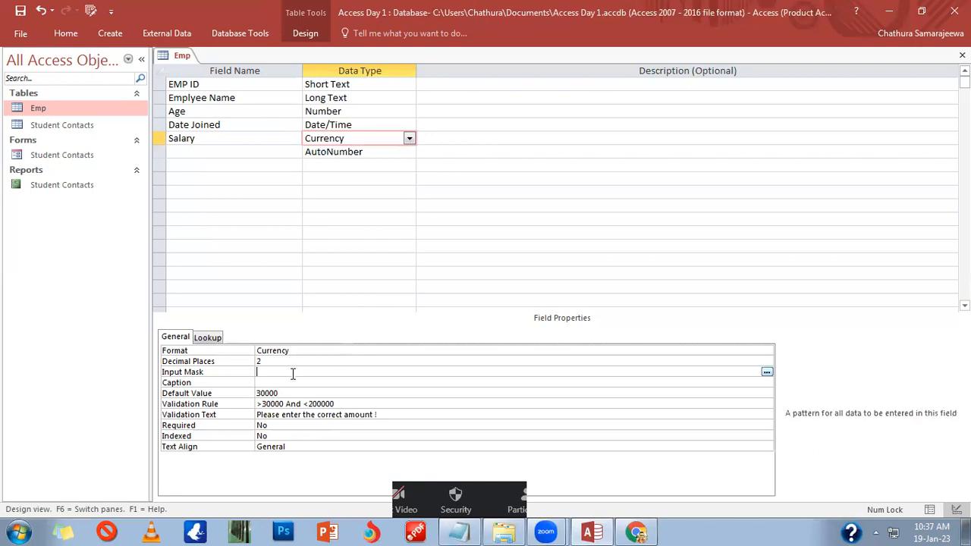
Step: Give the new AutoNumber field the name ETF NO
left_click(254, 150)
left_click(368, 152)
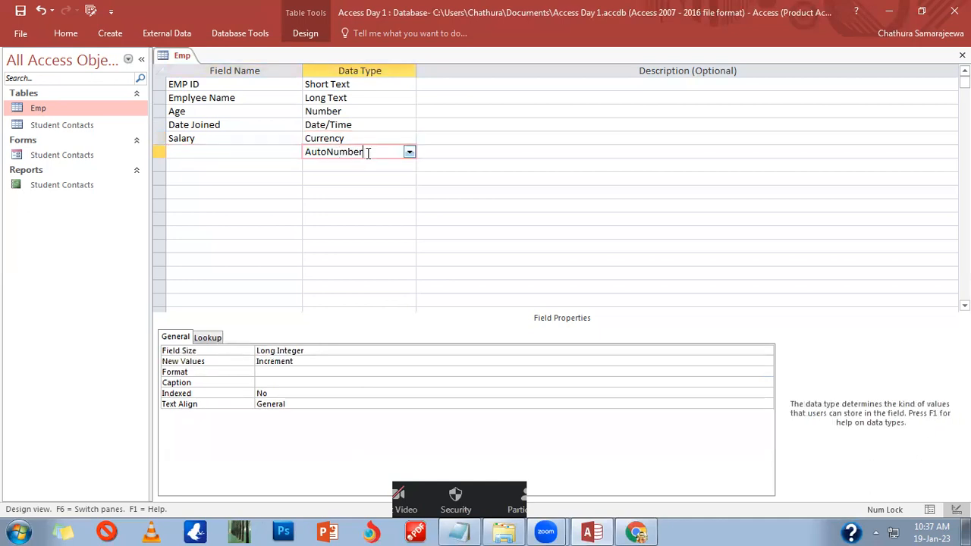
left_click(263, 154)
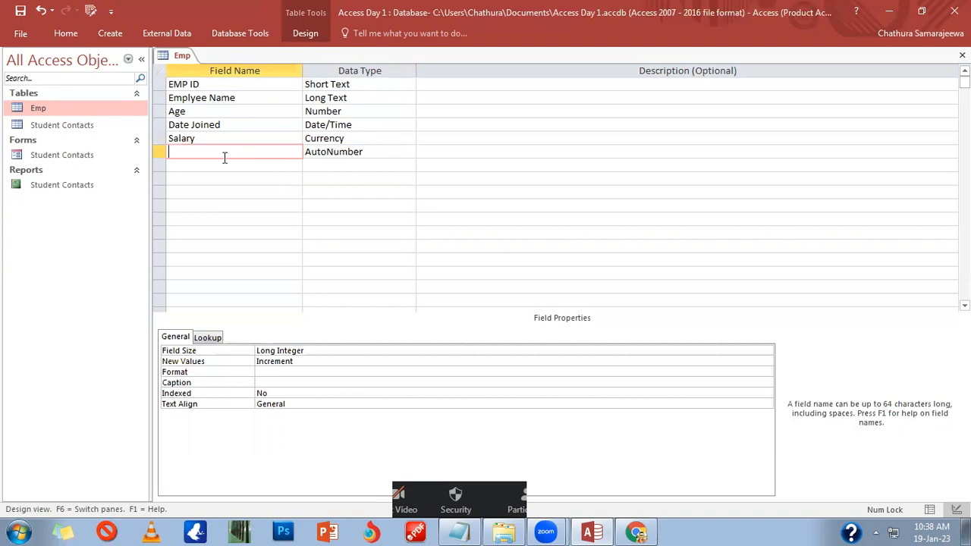
type("ETF NO")
key("Tab")
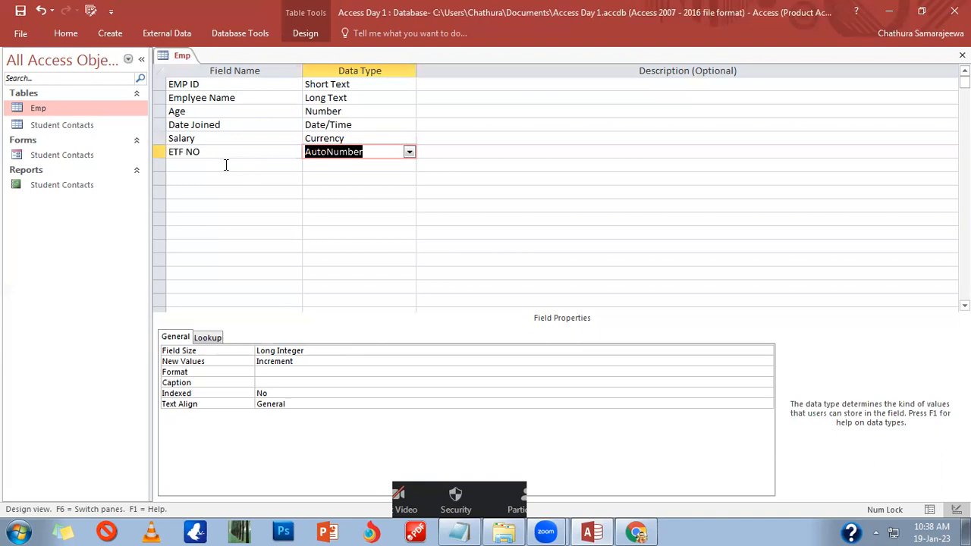
left_click(220, 165)
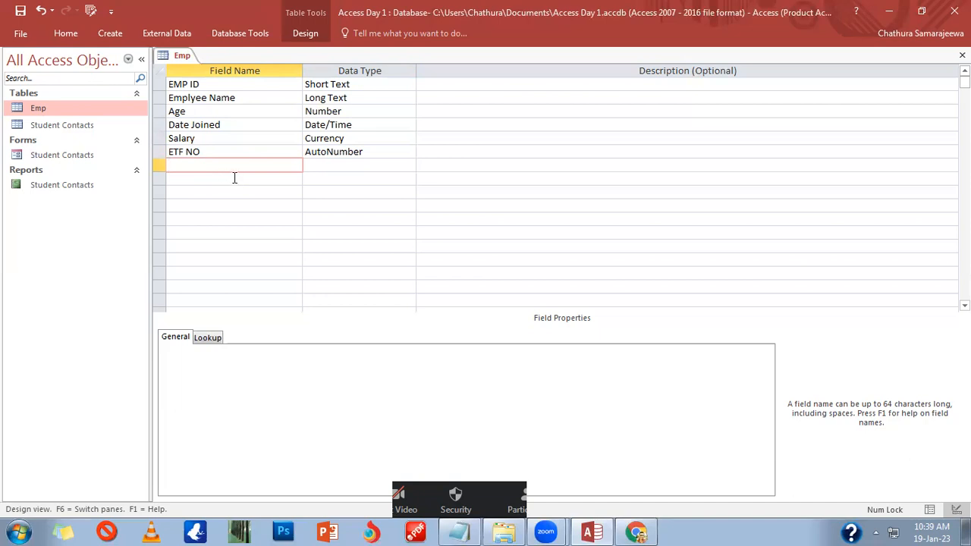
Step: Keep the ETF NO New Values property set to Increment
left_click(356, 154)
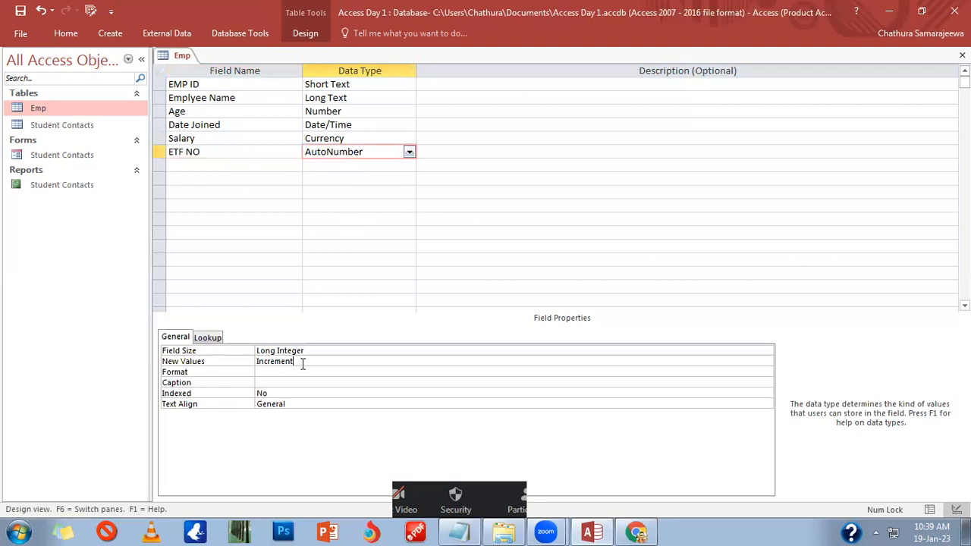
left_click(304, 363)
left_click(767, 362)
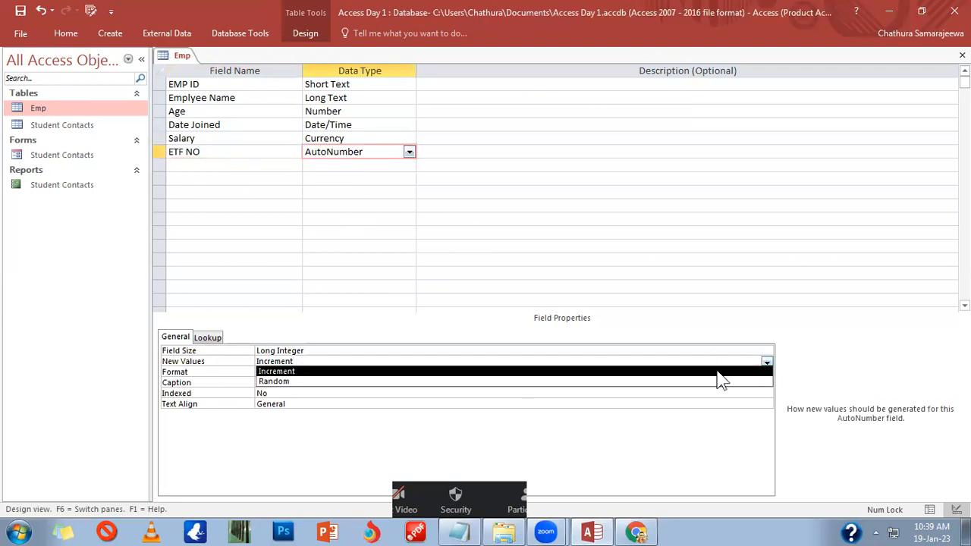
left_click(698, 372)
Step: Add another field below ETF NO with the Yes/No data type
left_click(329, 165)
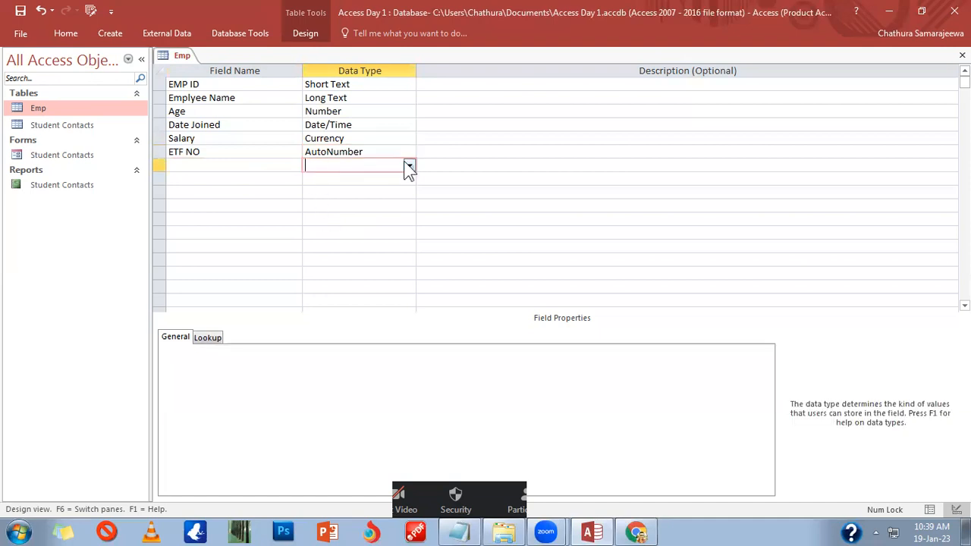
left_click(409, 165)
left_click(364, 258)
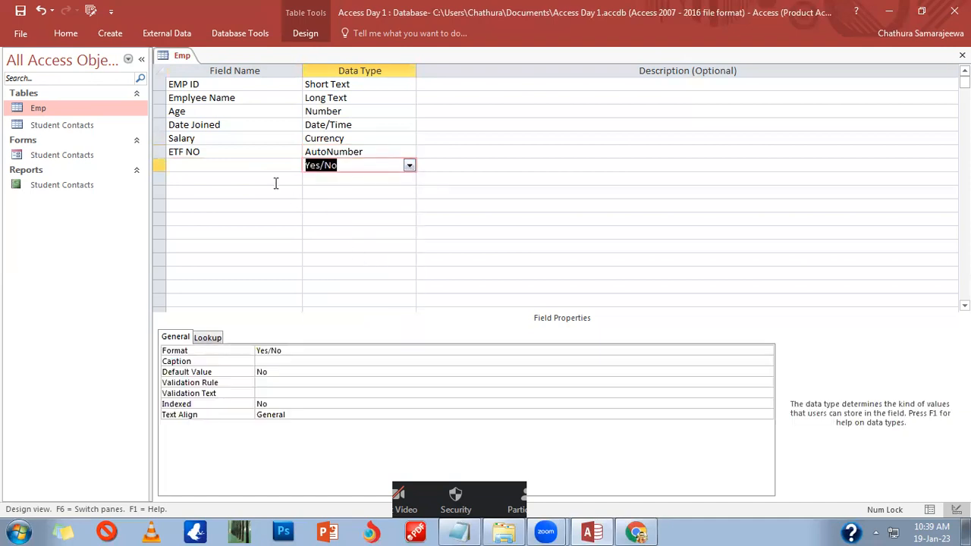
left_click(270, 167)
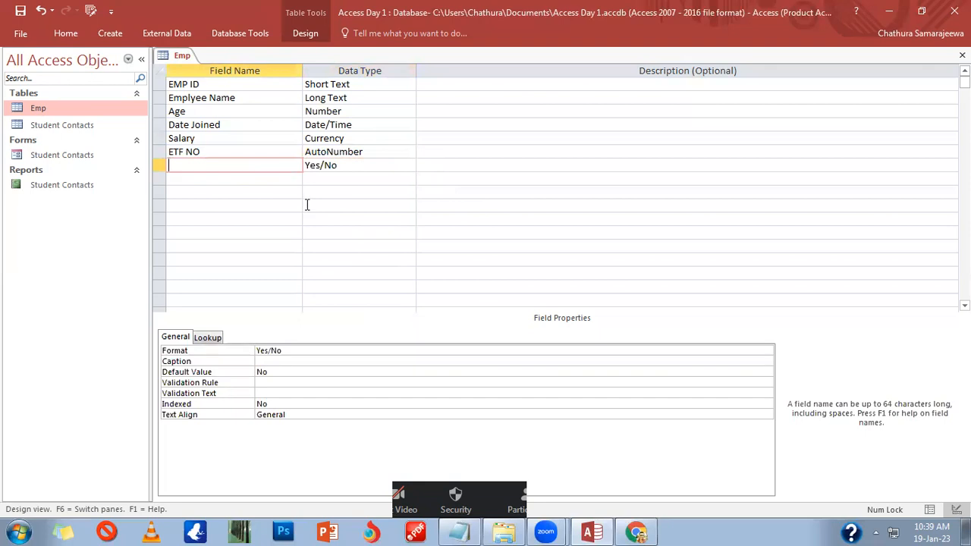
Step: Name the Yes/No field 'AAT Qualified', keeping its Yes/No data type
type("AAT Qualified")
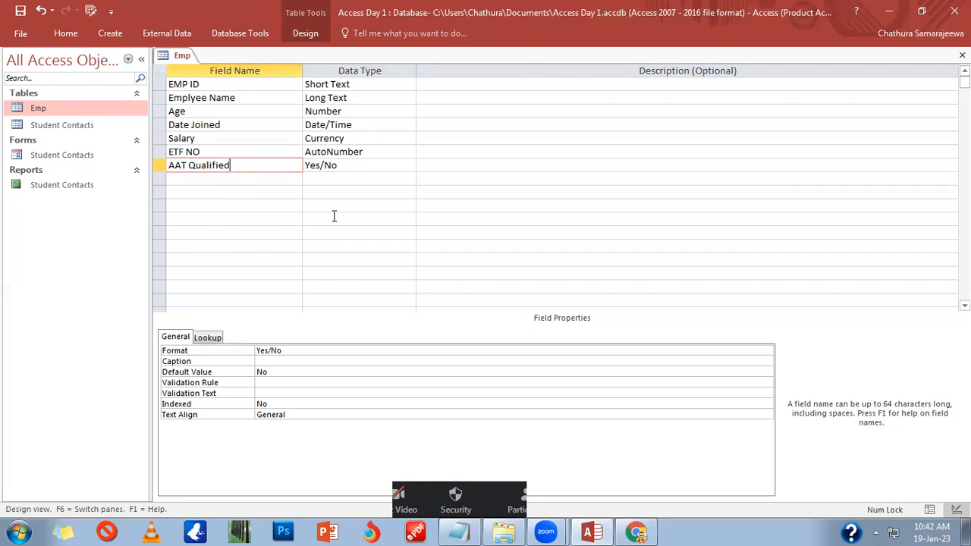
left_click(364, 169)
left_click(366, 181)
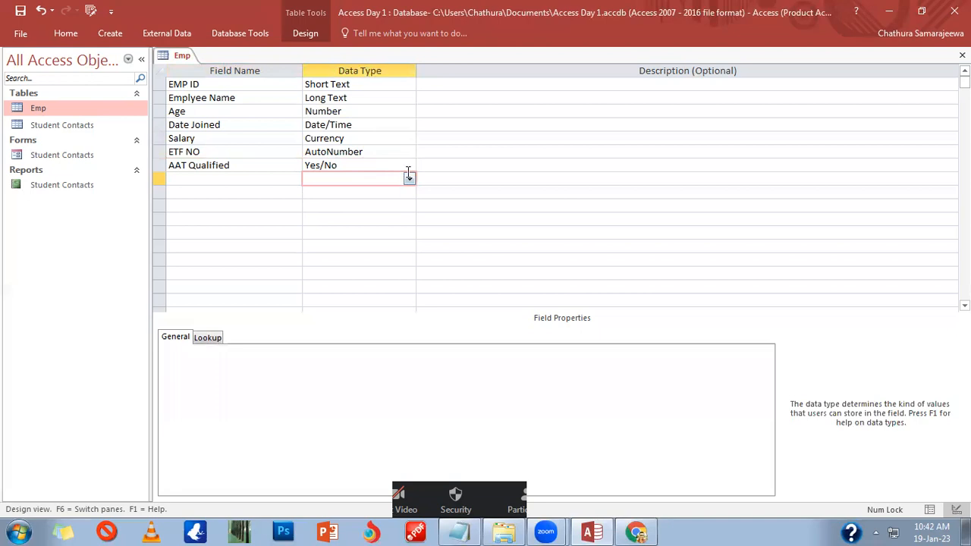
left_click(407, 167)
left_click(405, 169)
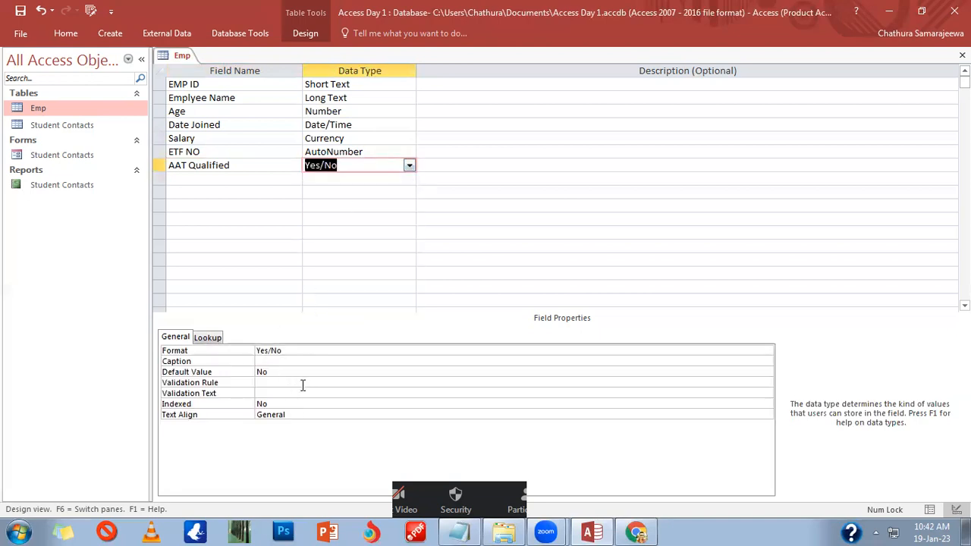
Step: Check that AAT Qualified's Default Value property is No
left_click(281, 400)
left_click(280, 382)
left_click(281, 372)
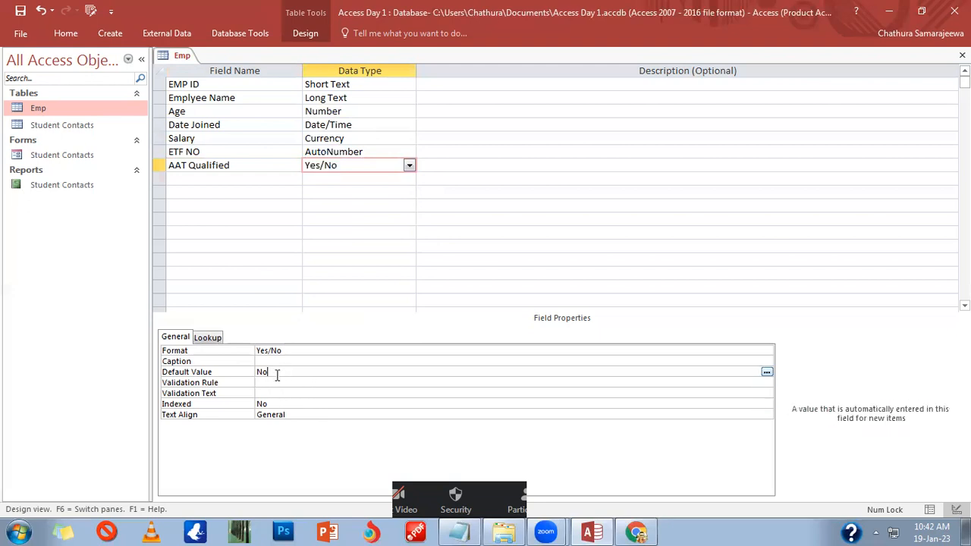
double_click(262, 372)
right_click(251, 371)
left_click_drag(338, 371, 217, 371)
Step: Add a Profile picture field with the OLE Object data type below AAT Qualified
left_click(261, 179)
left_click(399, 179)
left_click(409, 179)
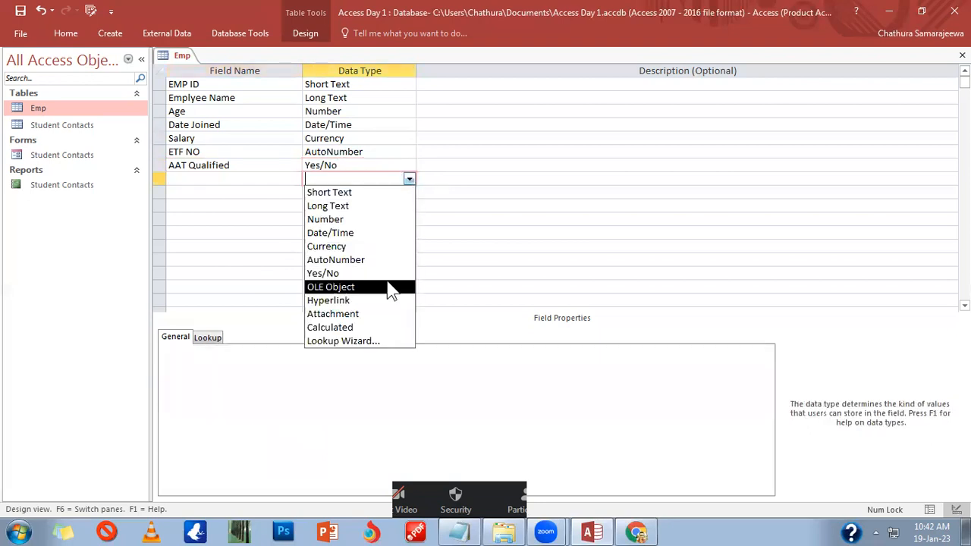
left_click(389, 288)
left_click(281, 184)
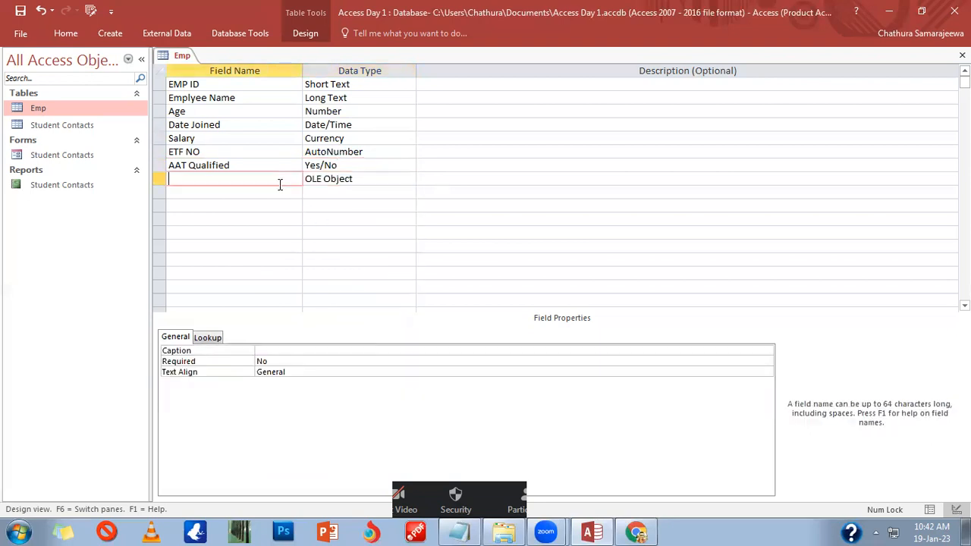
type("Profile picture")
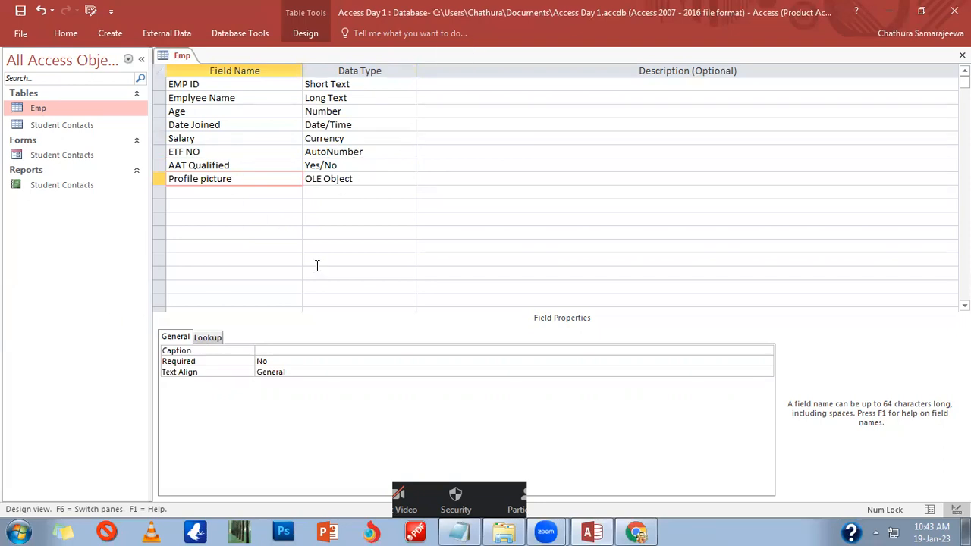
left_click(408, 520)
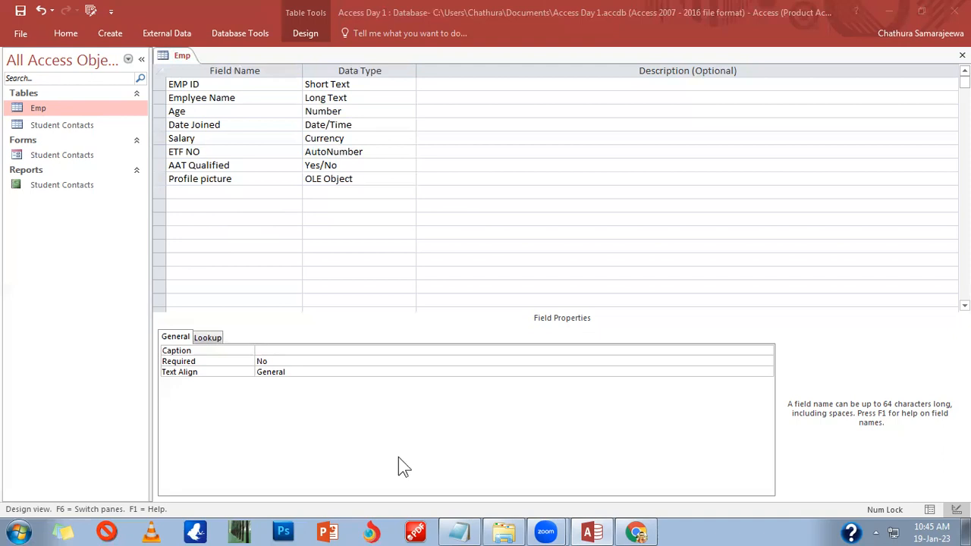
left_click(327, 193)
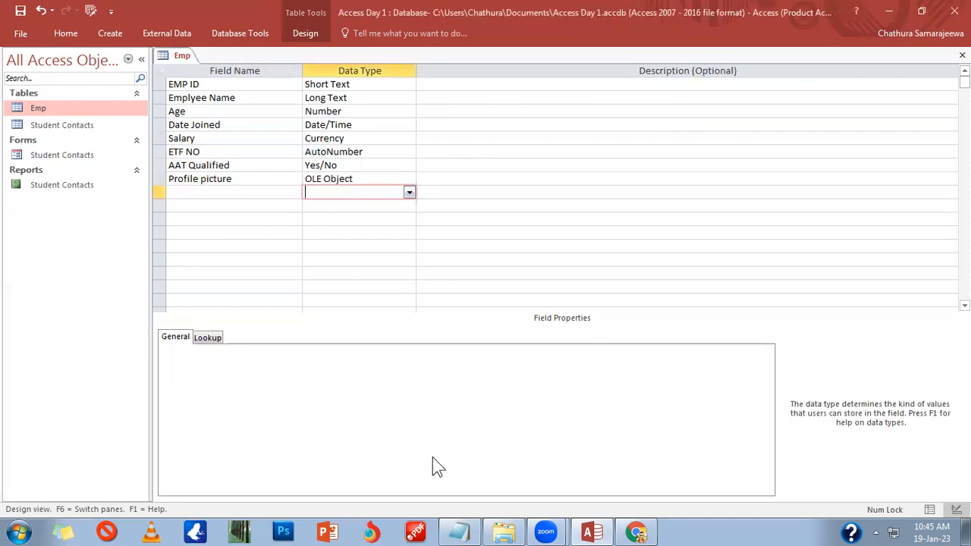
Step: Create a Hyperlink-type field named Website in the row after Profile picture
left_click(408, 193)
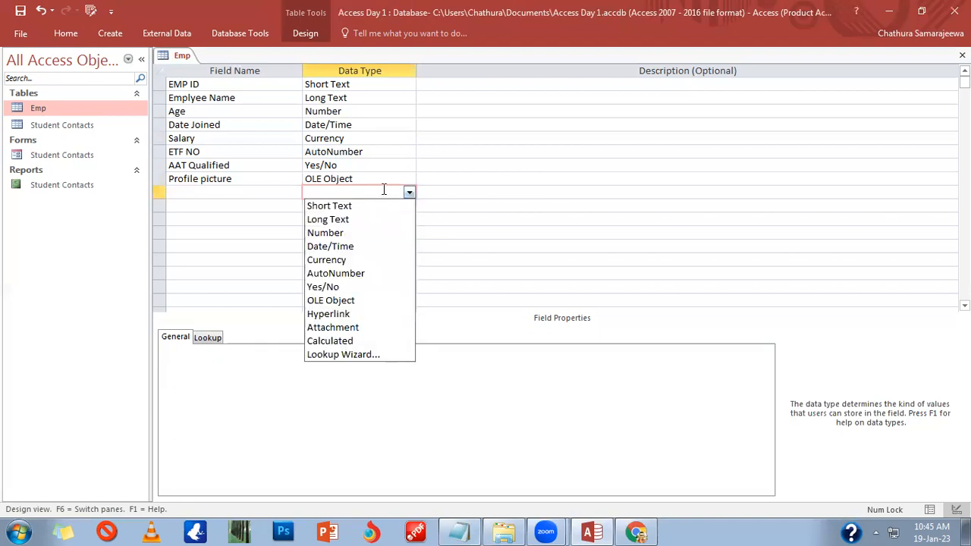
left_click(381, 178)
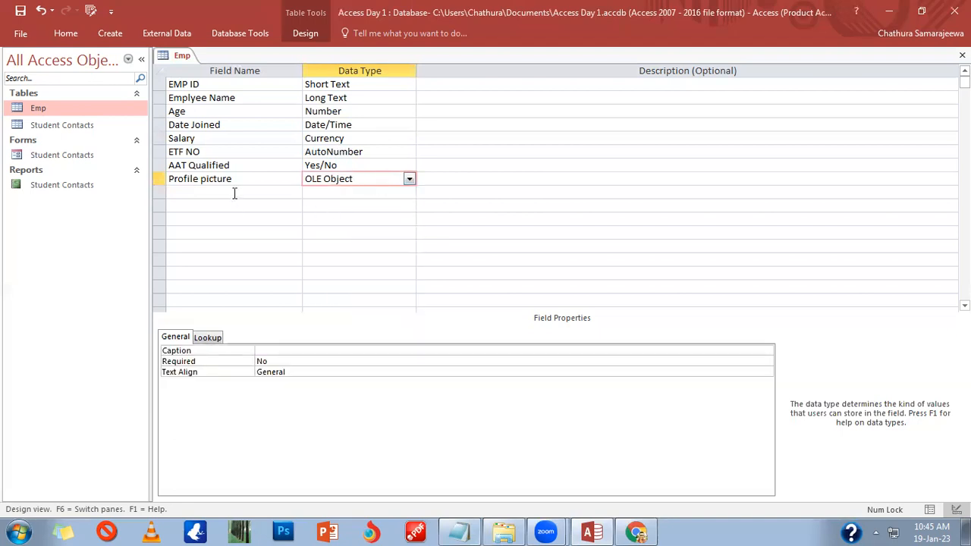
left_click(362, 193)
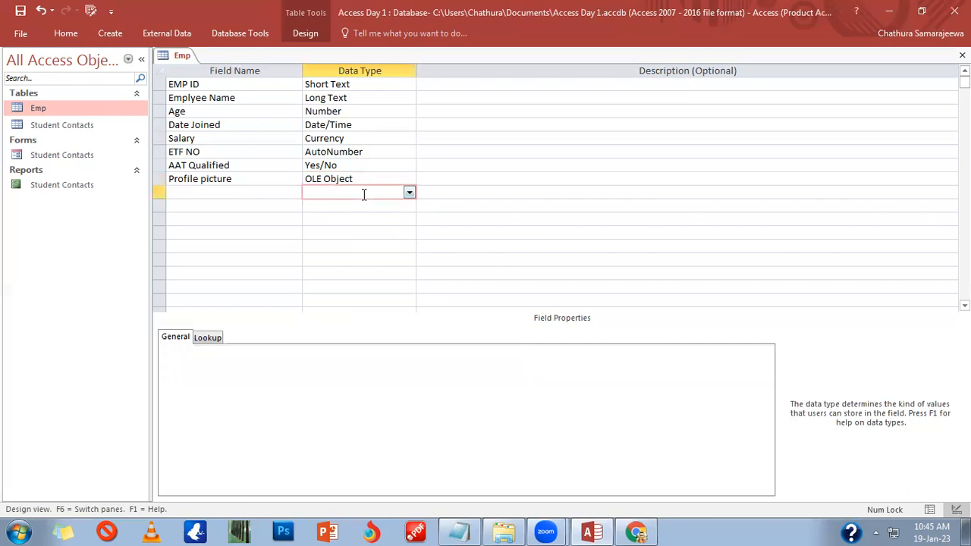
left_click(410, 193)
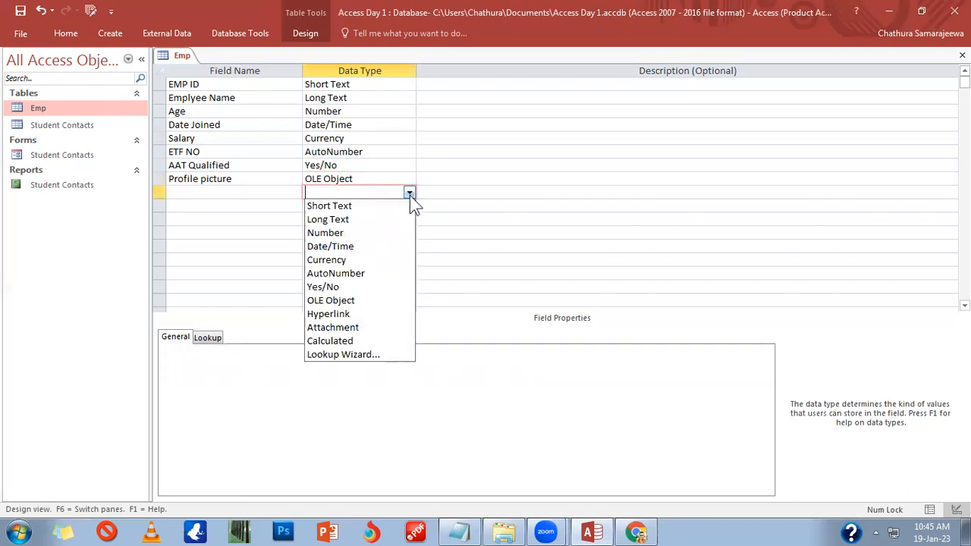
left_click(328, 314)
left_click(282, 195)
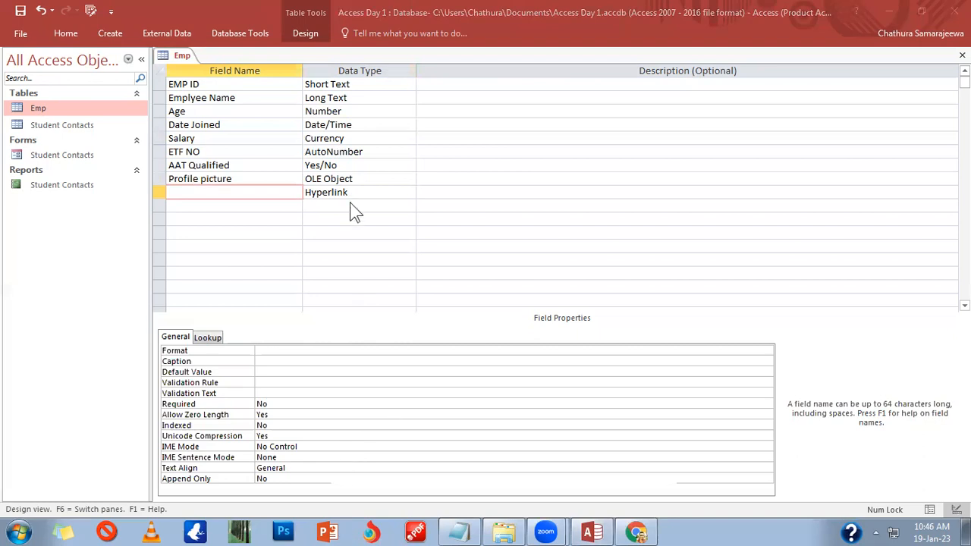
left_click(264, 188)
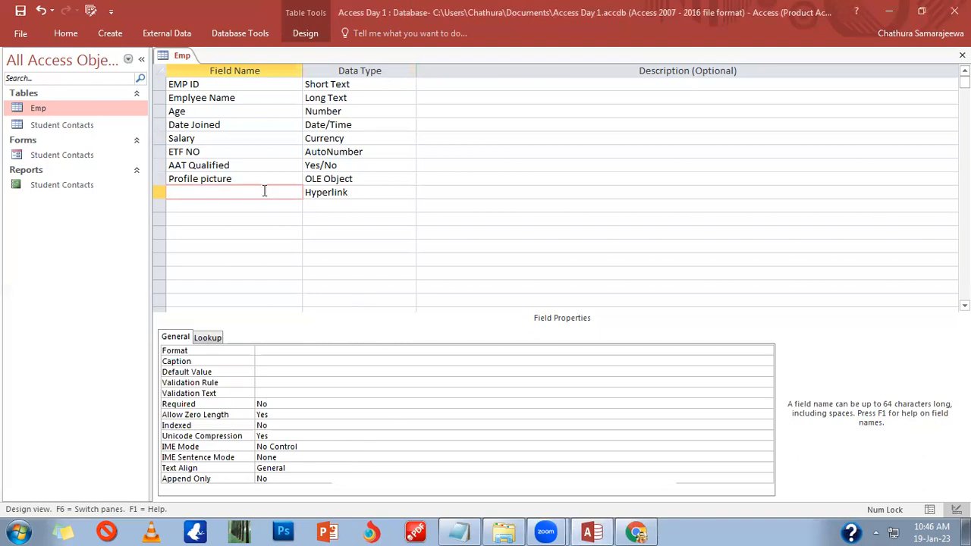
type("Website")
key("Tab")
key("Tab")
key("Tab")
key("Tab")
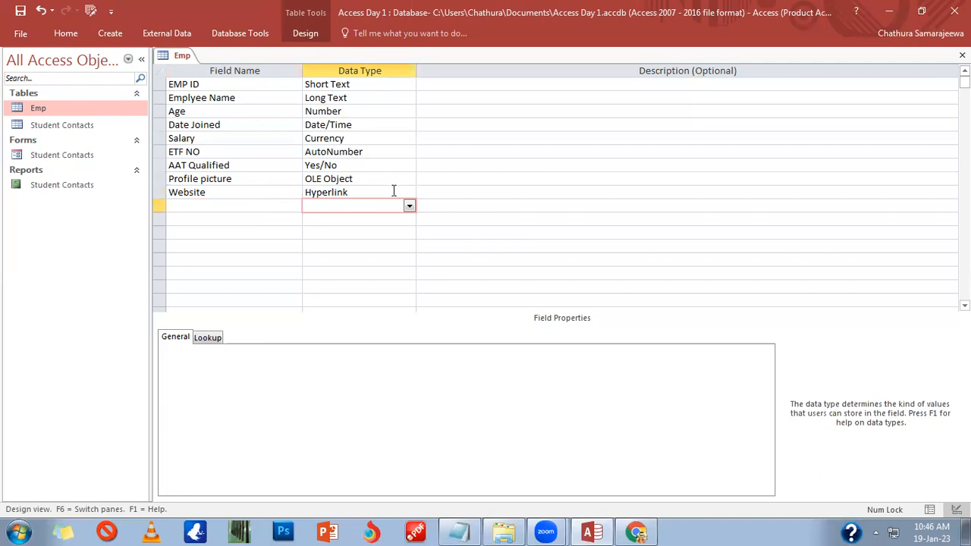
Step: Give the empty row below Website the Attachment data type
left_click(410, 219)
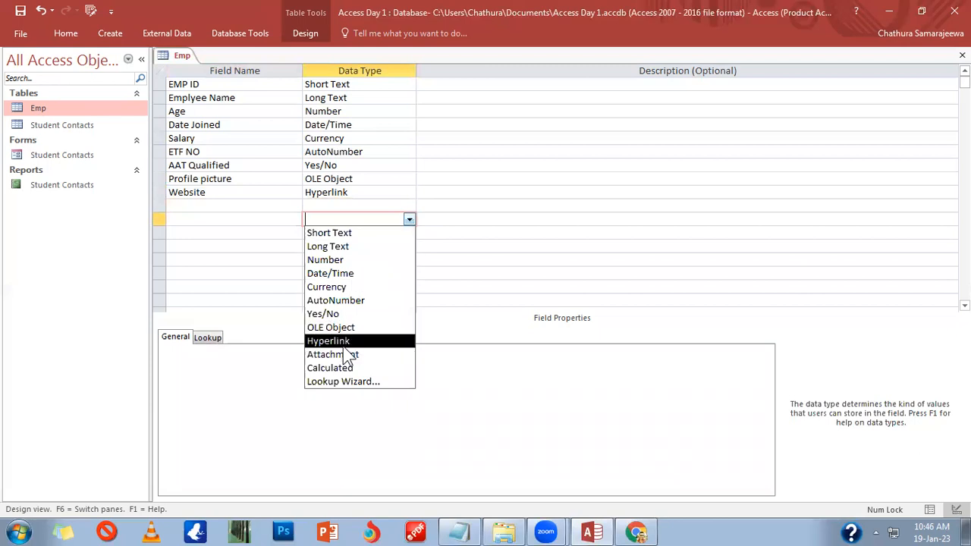
left_click(368, 355)
left_click(337, 205)
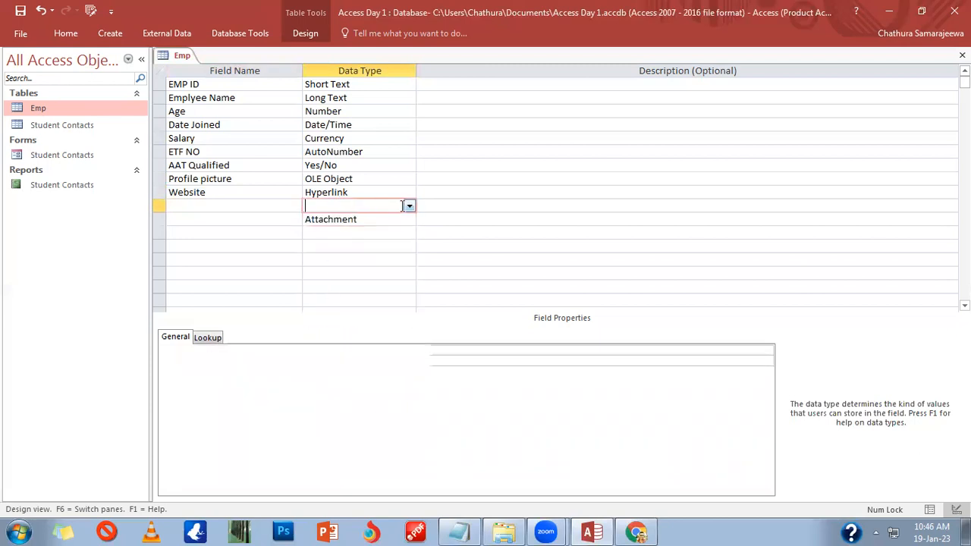
left_click(410, 206)
left_click(326, 341)
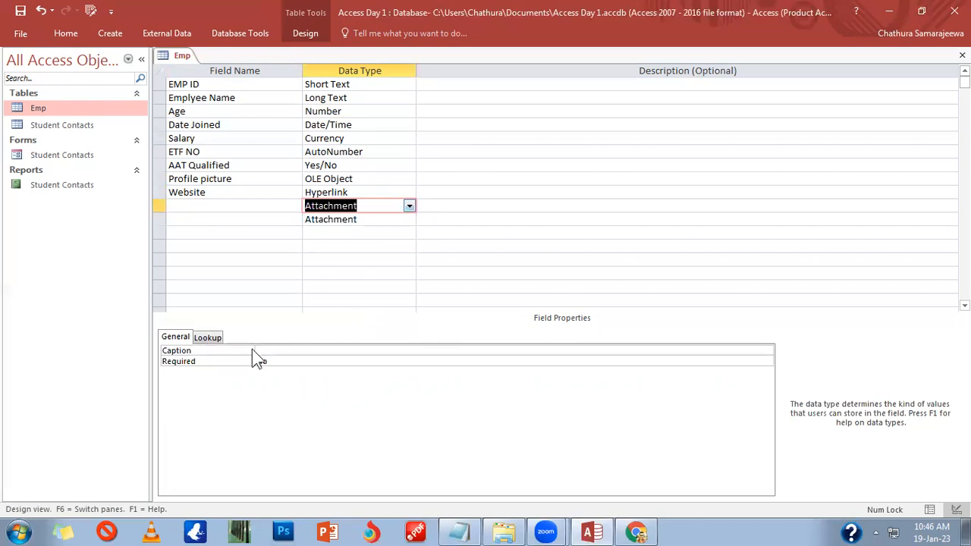
left_click(338, 463)
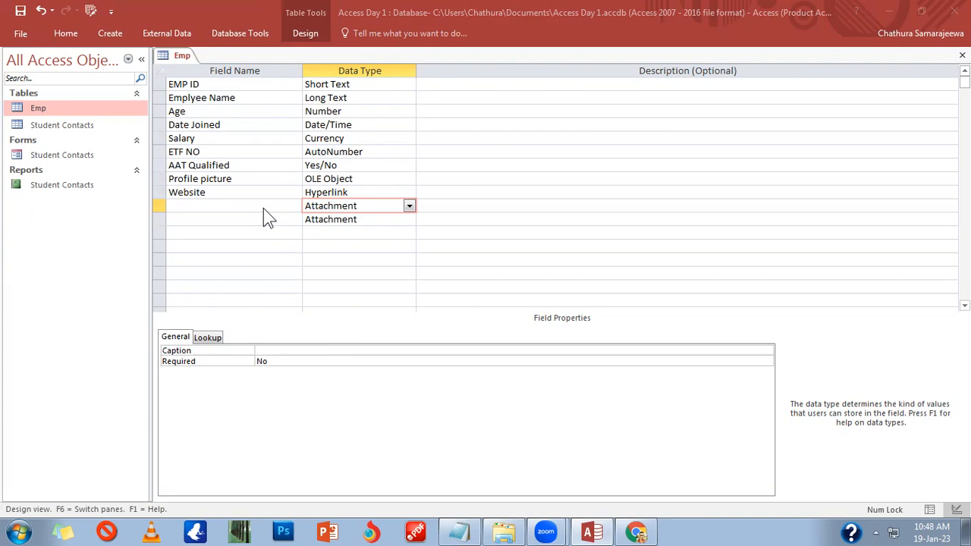
Step: Name the Attachment field Certifications, correcting the first letter to capital C
left_click(264, 208)
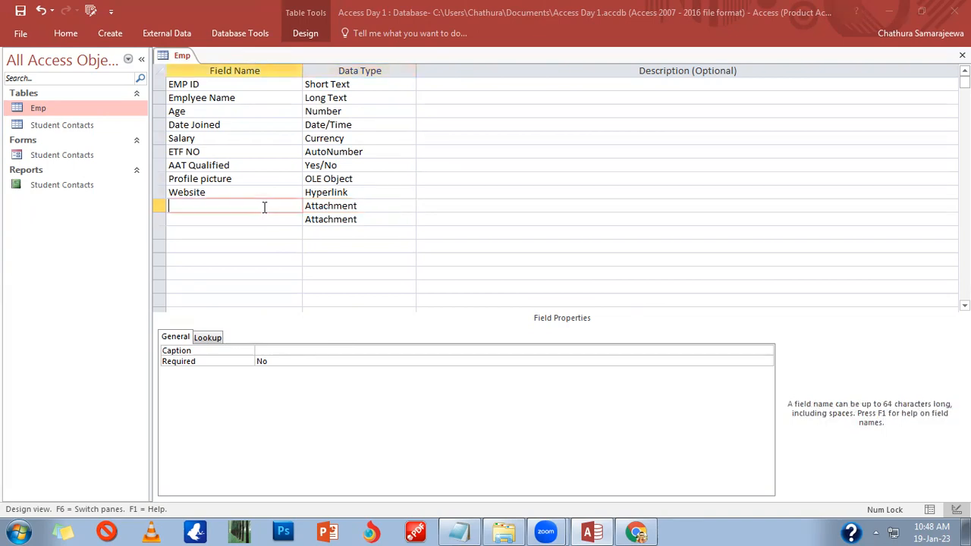
left_click(389, 206)
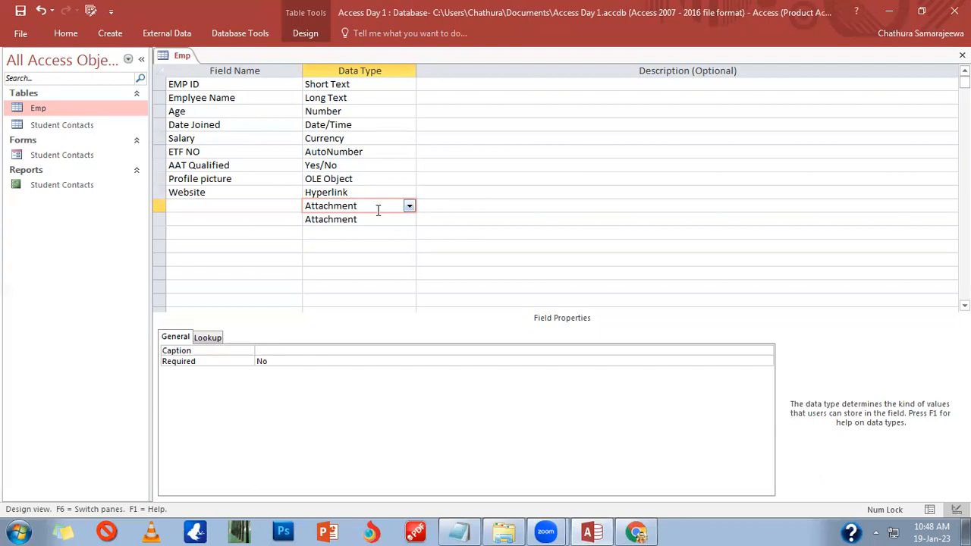
left_click(282, 206)
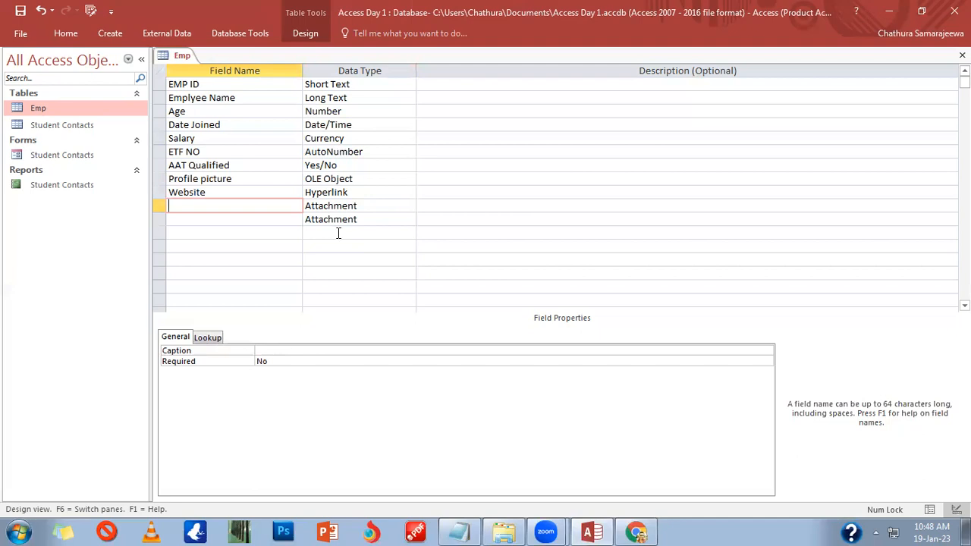
left_click(360, 206)
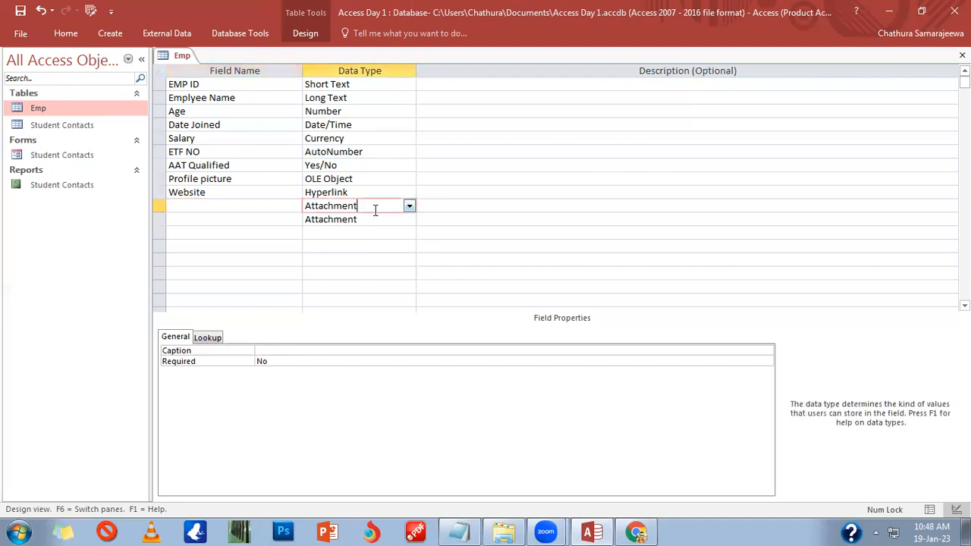
left_click(268, 208)
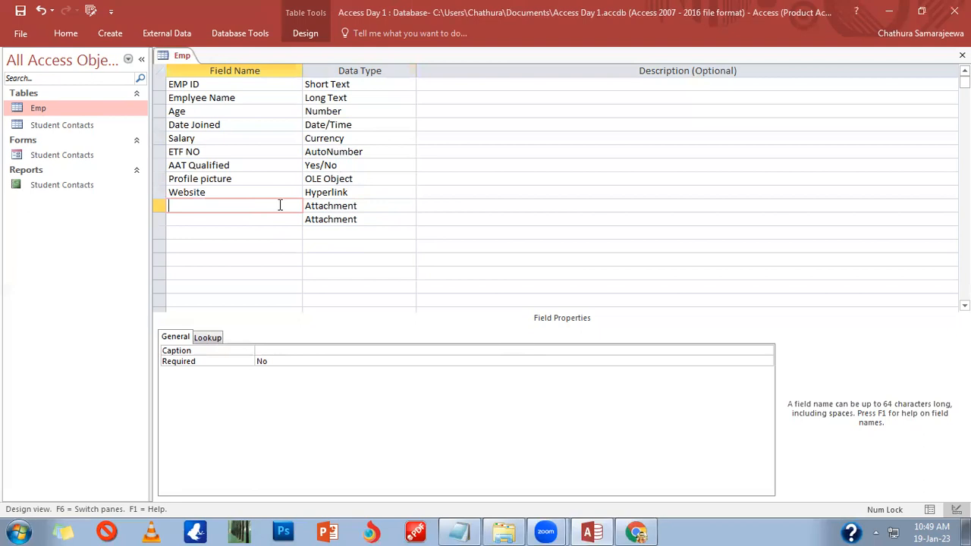
type("certifications")
key("Tab")
key("Tab")
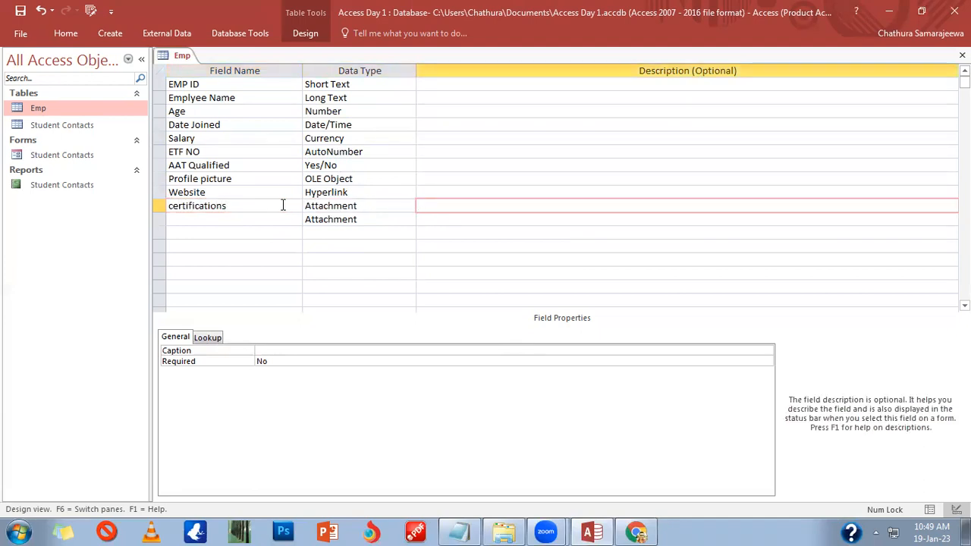
left_click(172, 206)
key("BackSpace")
type("C")
left_click(240, 219)
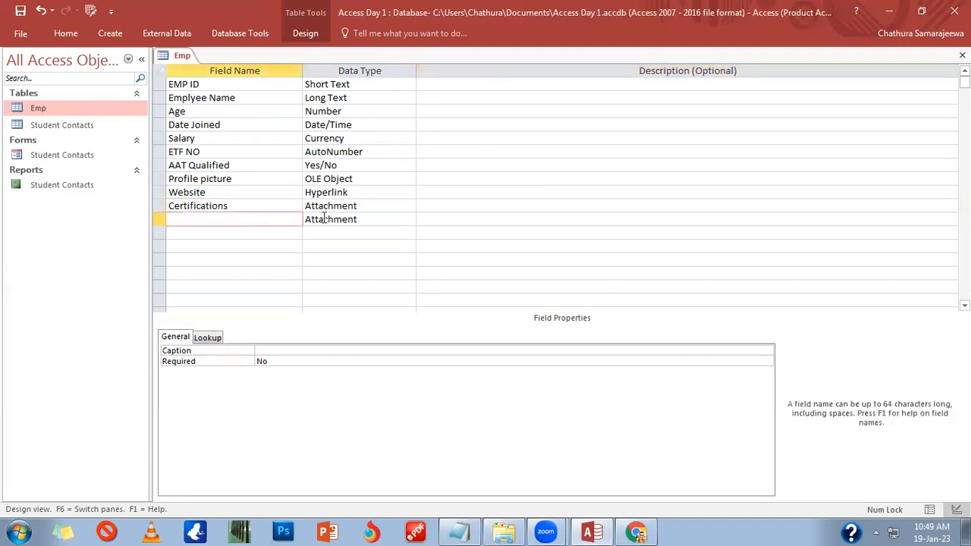
Step: Open the Data Type list for the row below Certifications to try Lookup Wizard
left_click(367, 219)
left_click(290, 220)
left_click(389, 226)
left_click(410, 220)
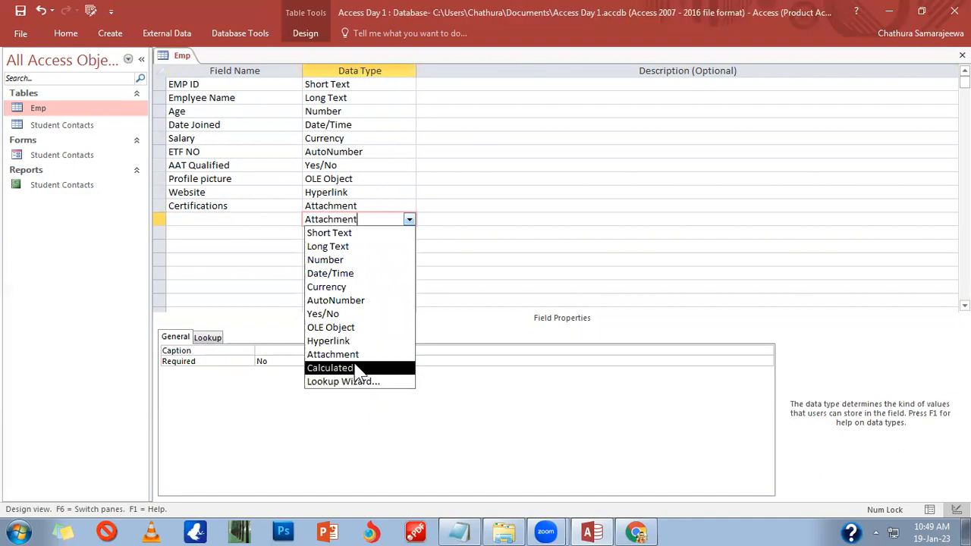
left_click(410, 218)
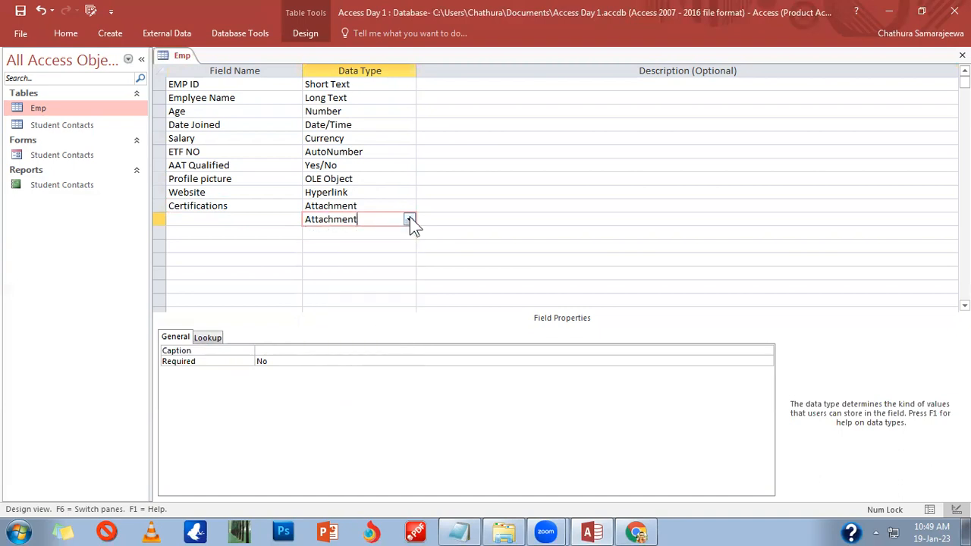
left_click(409, 219)
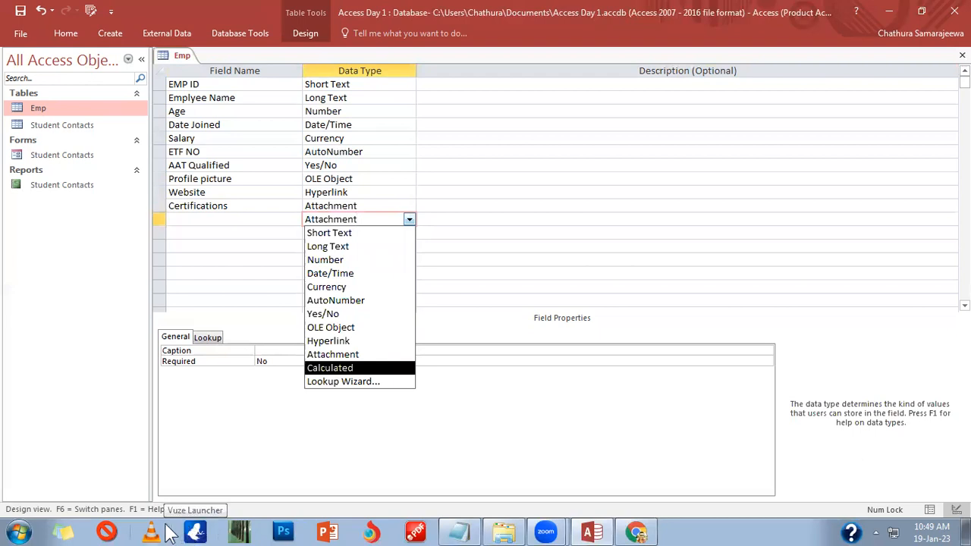
Step: After the wizard error, set the new row's data type to Short Text
left_click(361, 383)
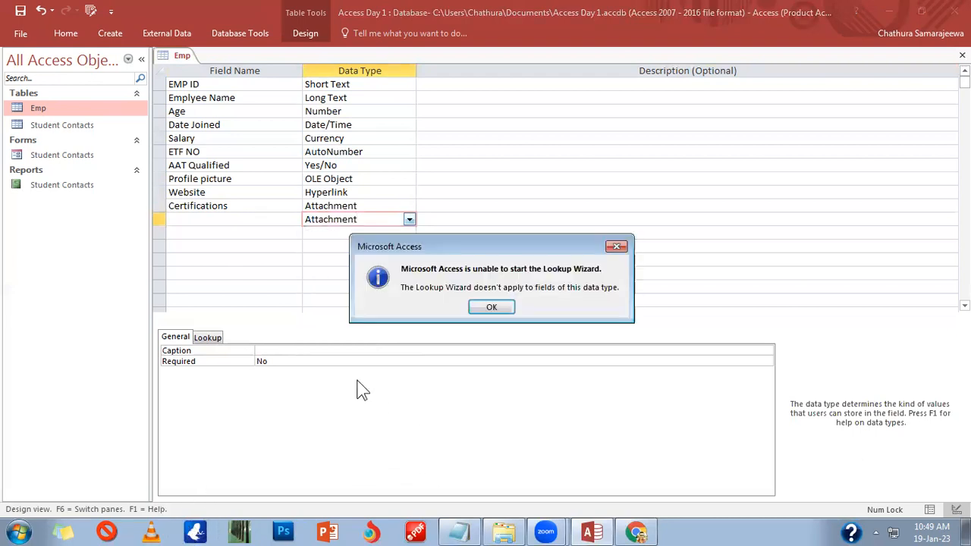
left_click(491, 309)
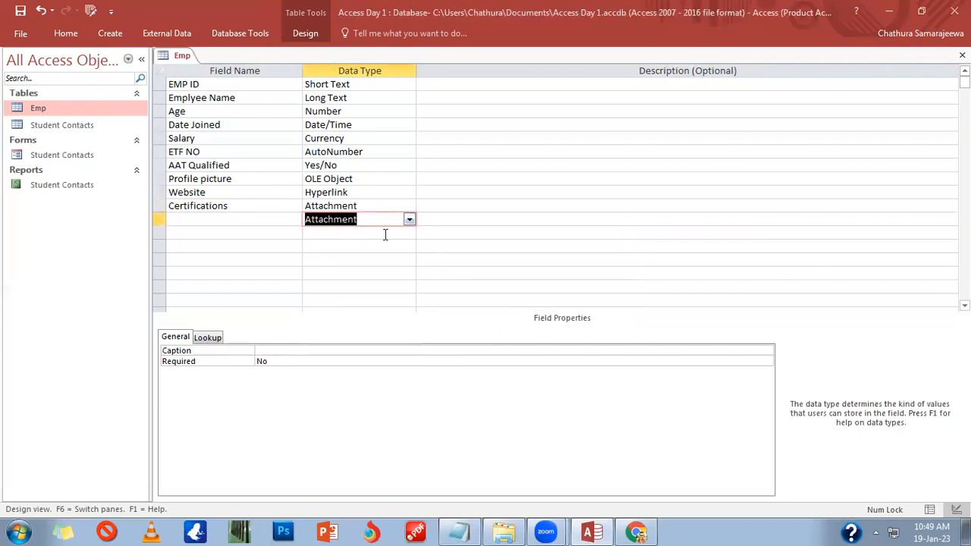
left_click(409, 220)
left_click(365, 233)
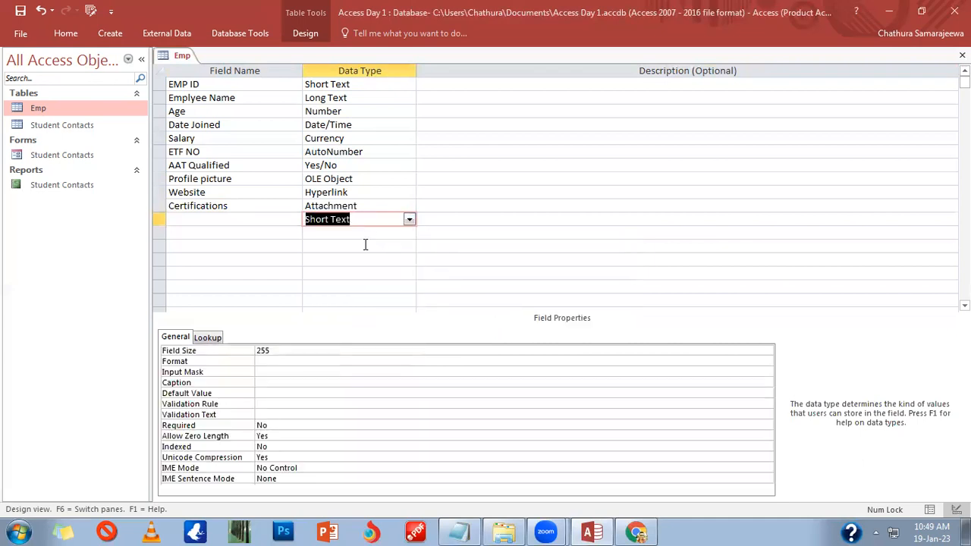
key("Tab")
Step: Start the Lookup Wizard for the row, allowing it past the security notice
left_click(410, 220)
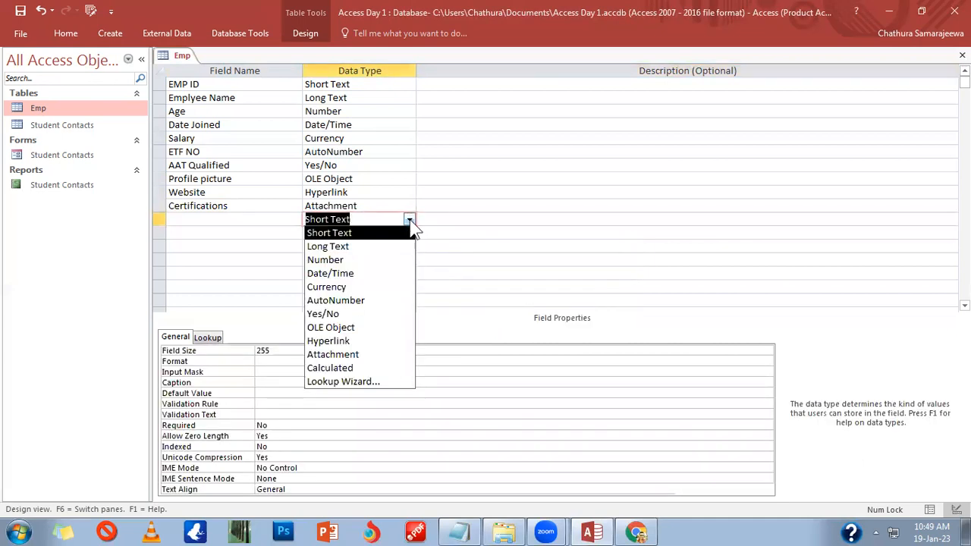
left_click(334, 384)
left_click(504, 347)
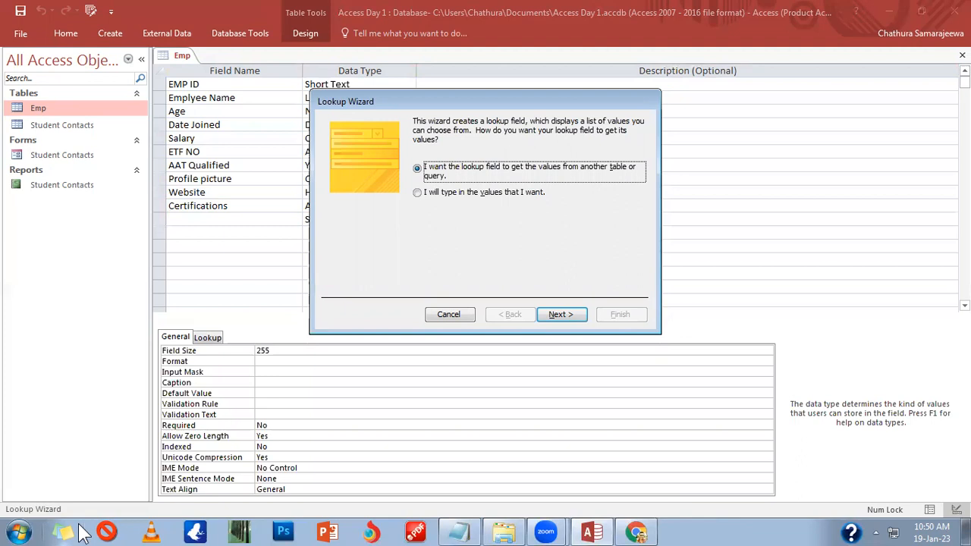
Step: Type the lookup values Kandy, Colombo, Galle and Kurunegala into the wizard's list
left_click(491, 194)
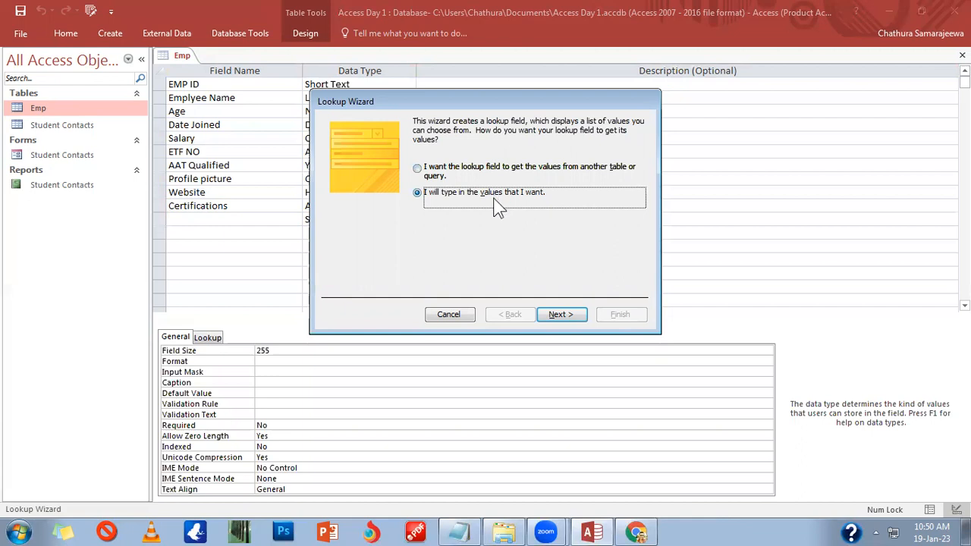
left_click(576, 314)
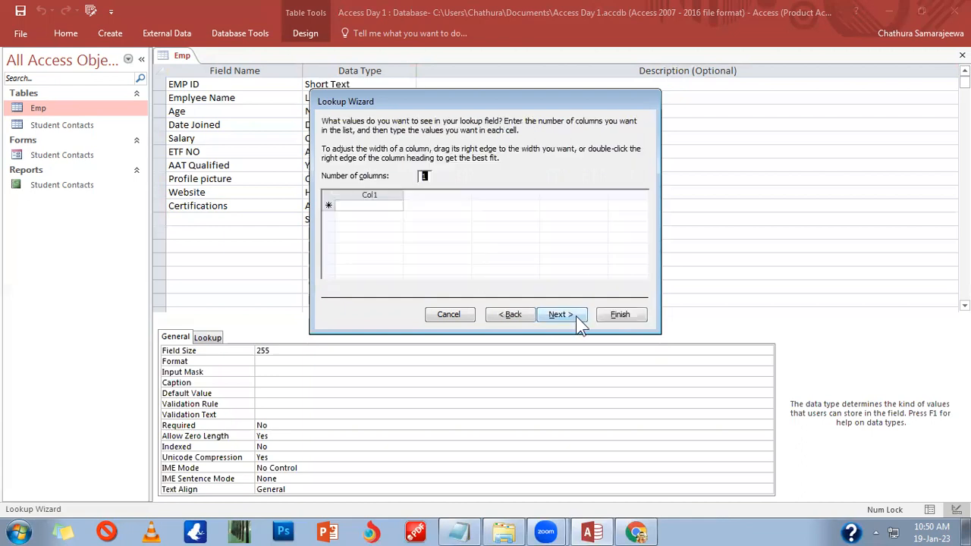
left_click(373, 207)
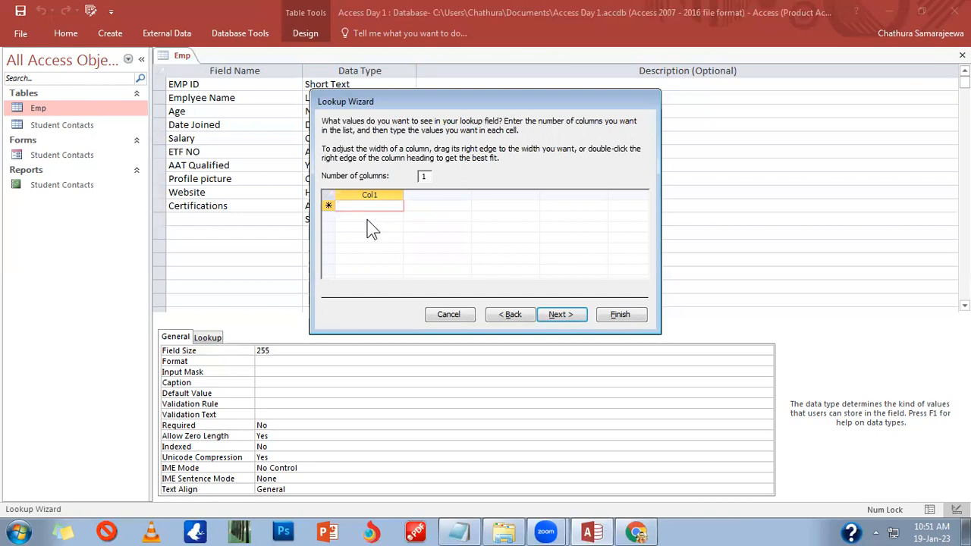
type("Kandy")
left_click(368, 218)
type("Colombo")
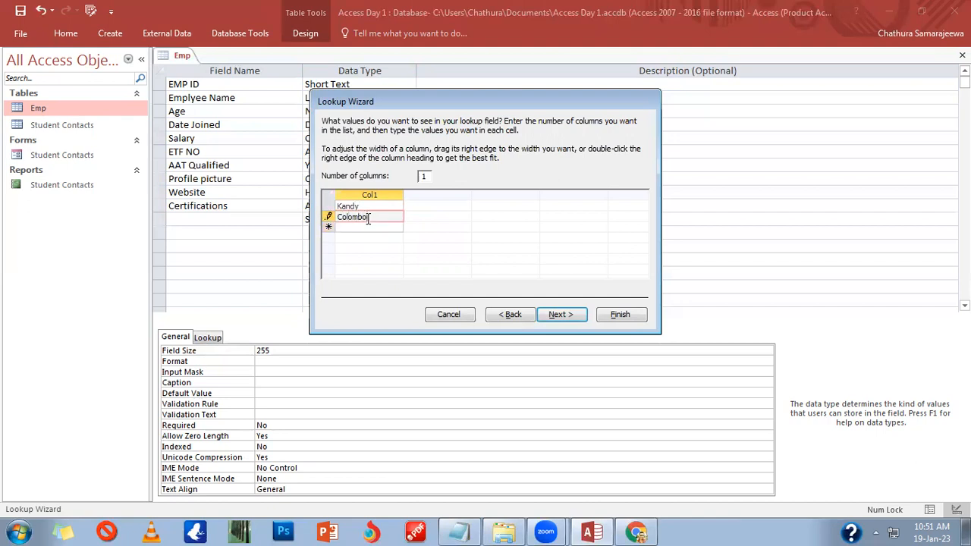
key("Down")
type("Galle")
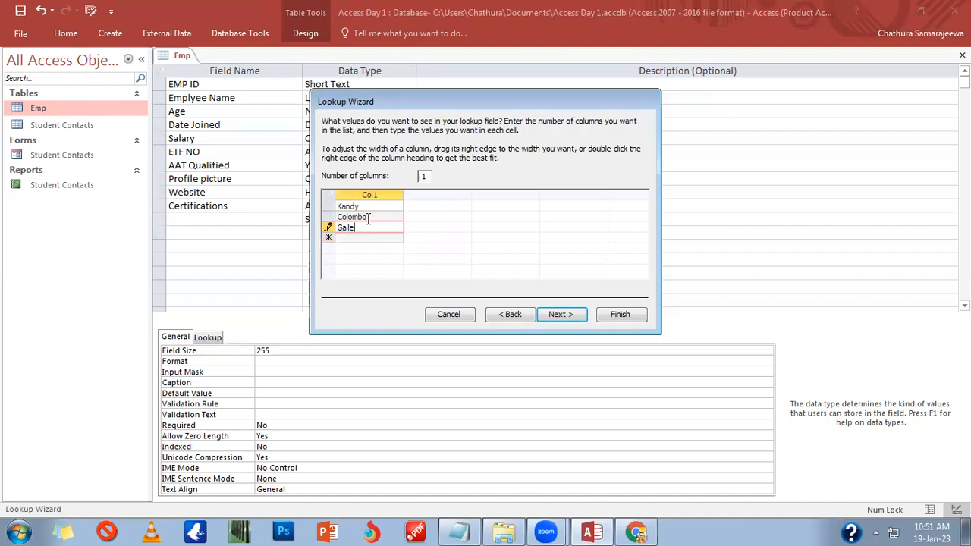
key("Down")
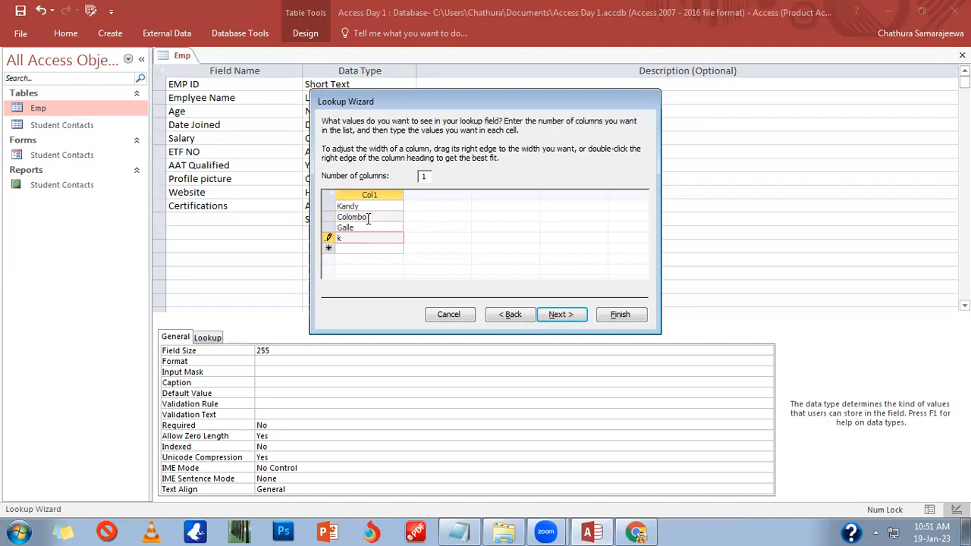
type("Kurunegala")
left_click(548, 316)
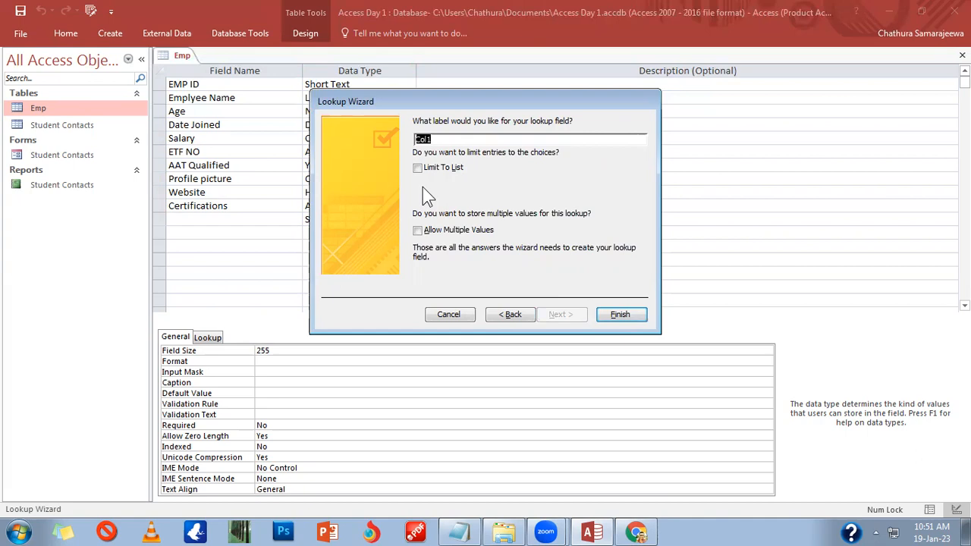
Step: Label the lookup field 'Location' and finish the wizard
type("Location")
left_click(621, 316)
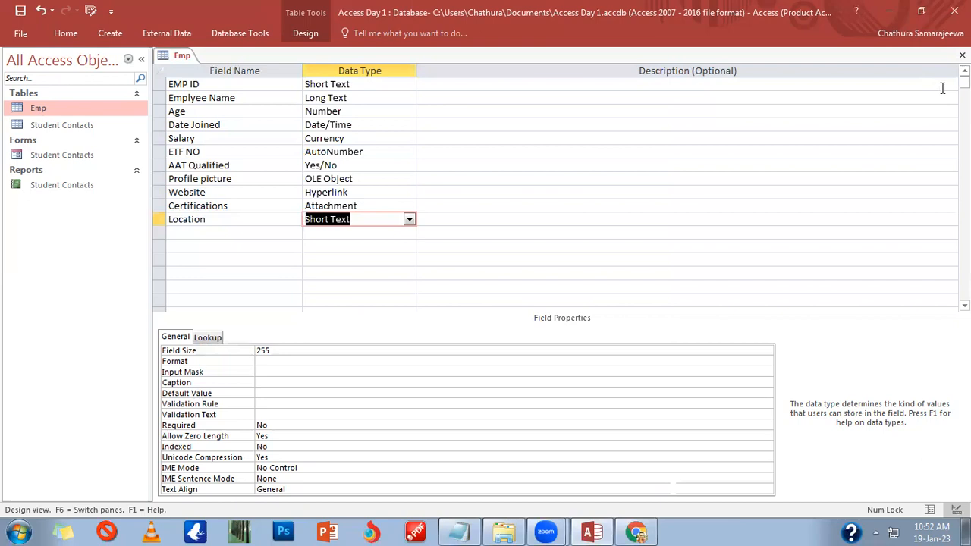
Step: Commit the Location field and close the Emp table design
left_click(321, 233)
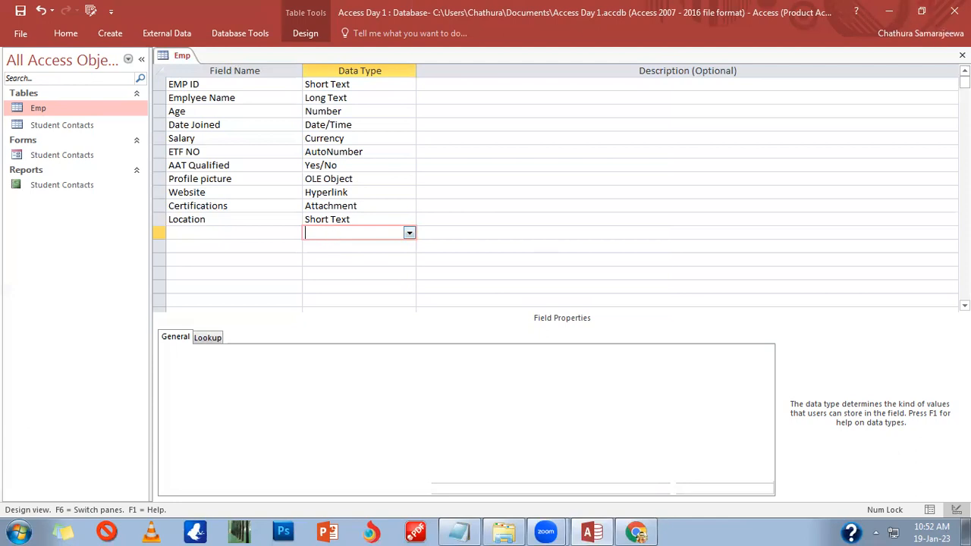
left_click(962, 56)
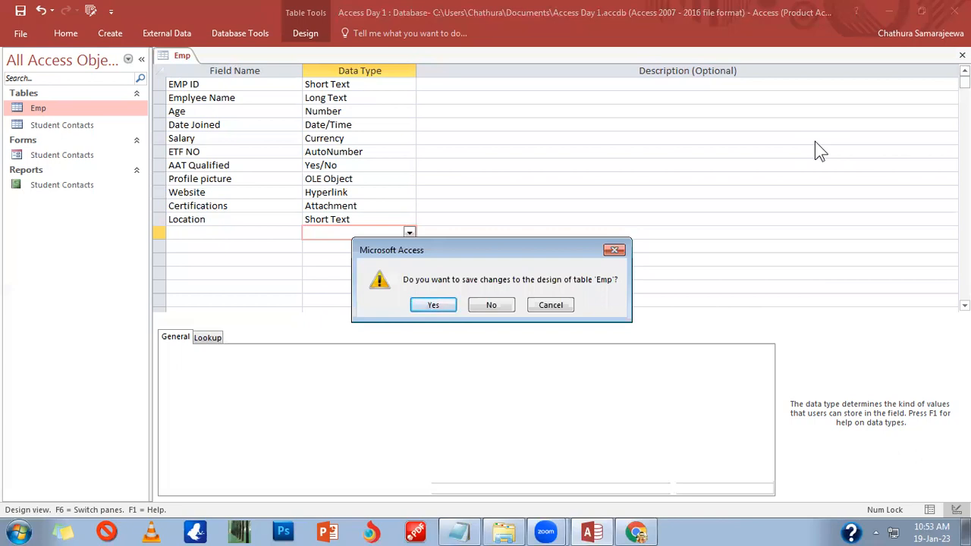
Step: Save the Emp design changes, accepting the data integrity test and Salary validation warning
left_click(434, 305)
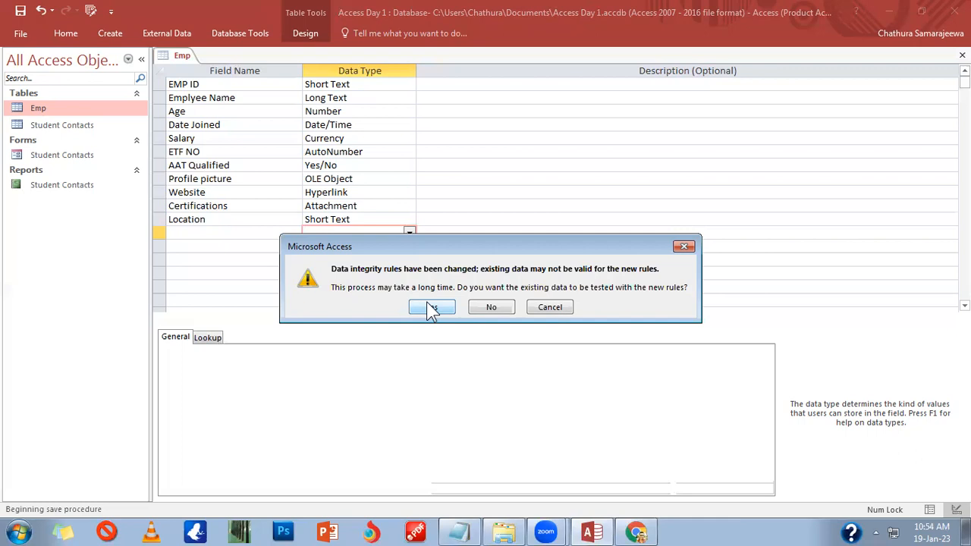
left_click(430, 313)
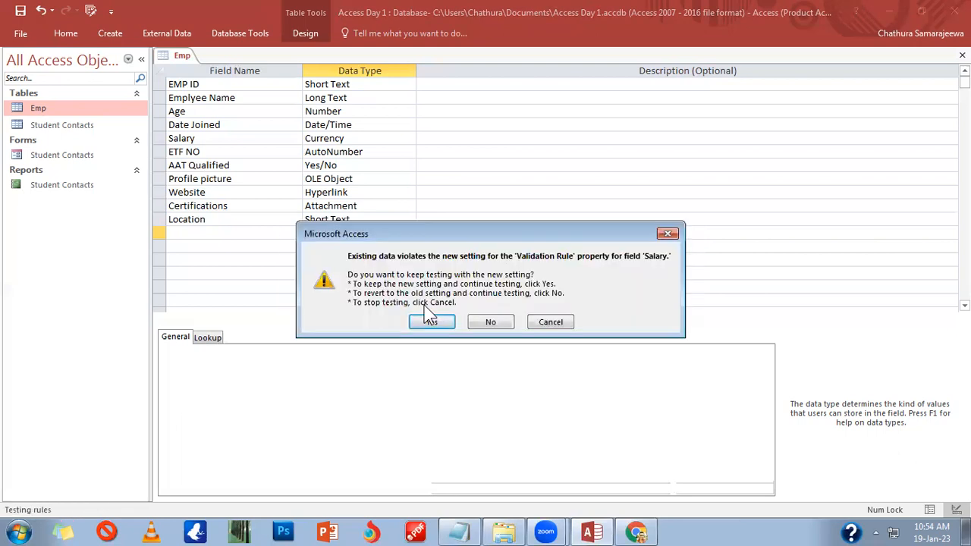
left_click(430, 319)
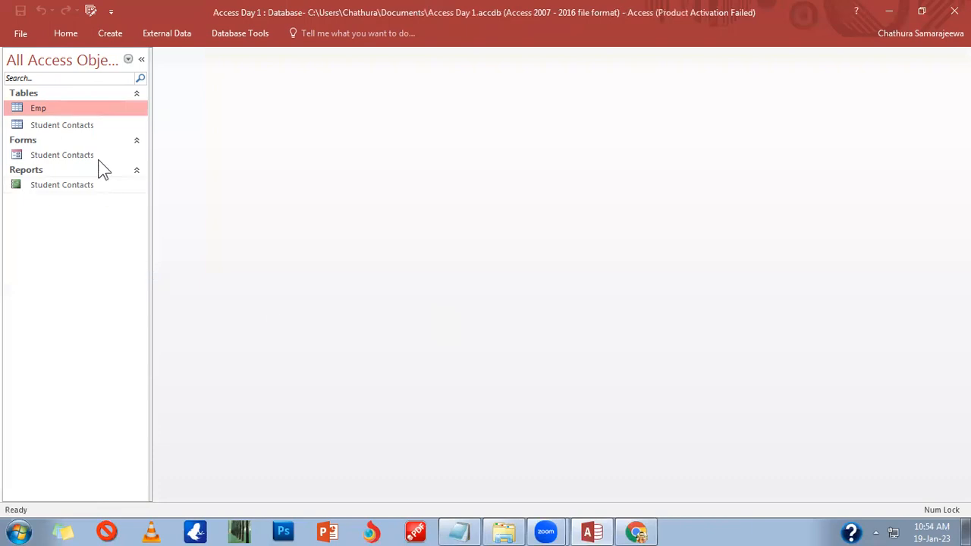
Step: Open the Emp datasheet and change the Employee IDs to E002, E003, E004 and E005
double_click(76, 106)
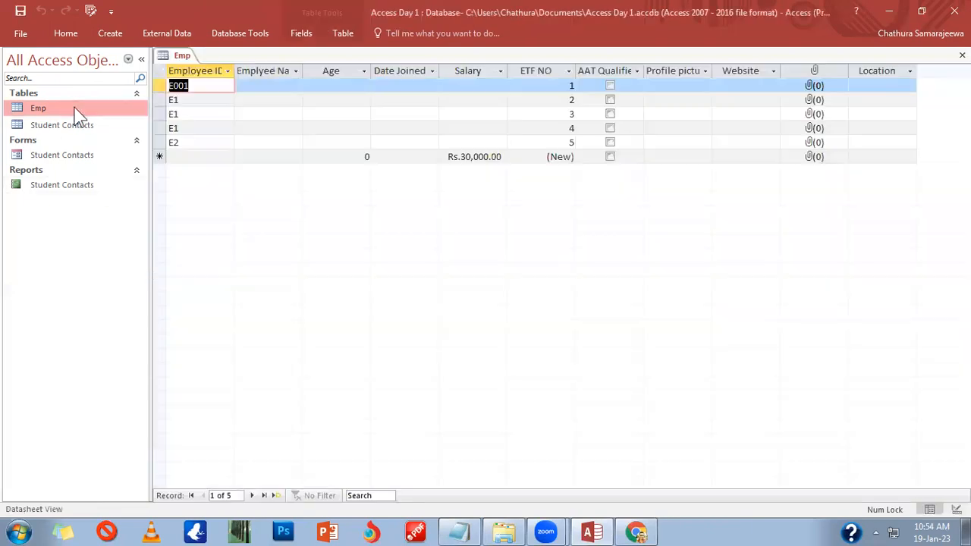
mouse_move(189, 99)
left_mouse_down()
mouse_move(144, 98)
mouse_move(197, 99)
left_mouse_up()
left_click(193, 96)
left_click(181, 99)
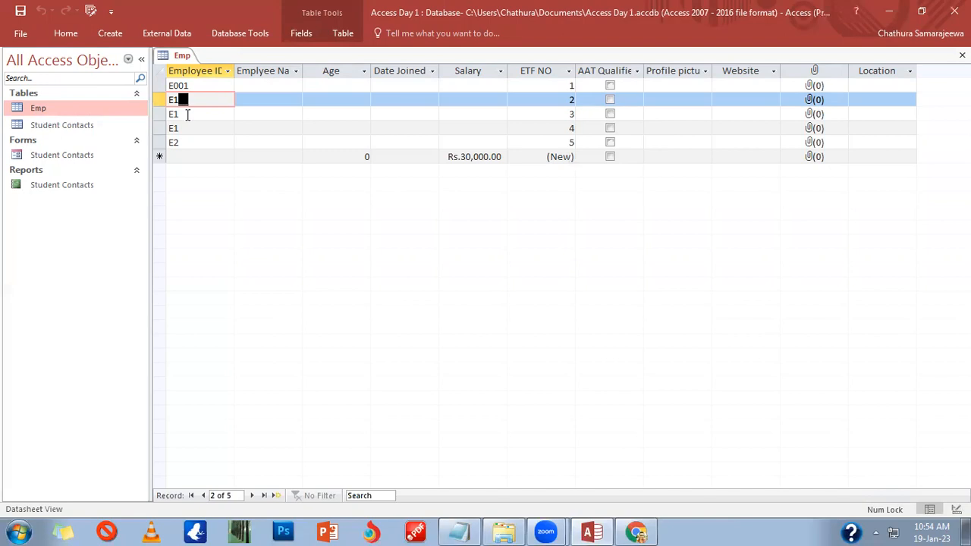
key("BackSpace")
key("BackSpace")
type("002")
key("Down")
type("E003")
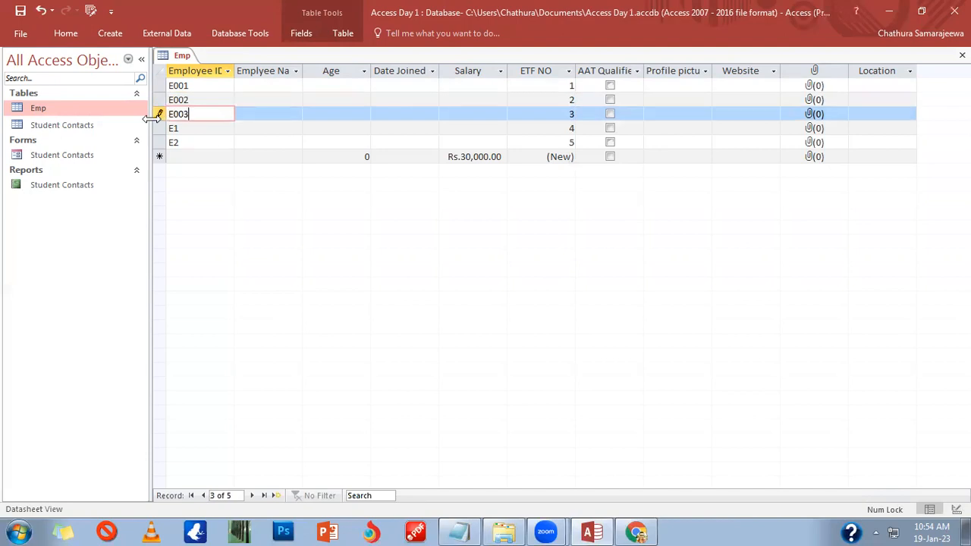
key("Down")
type("E004")
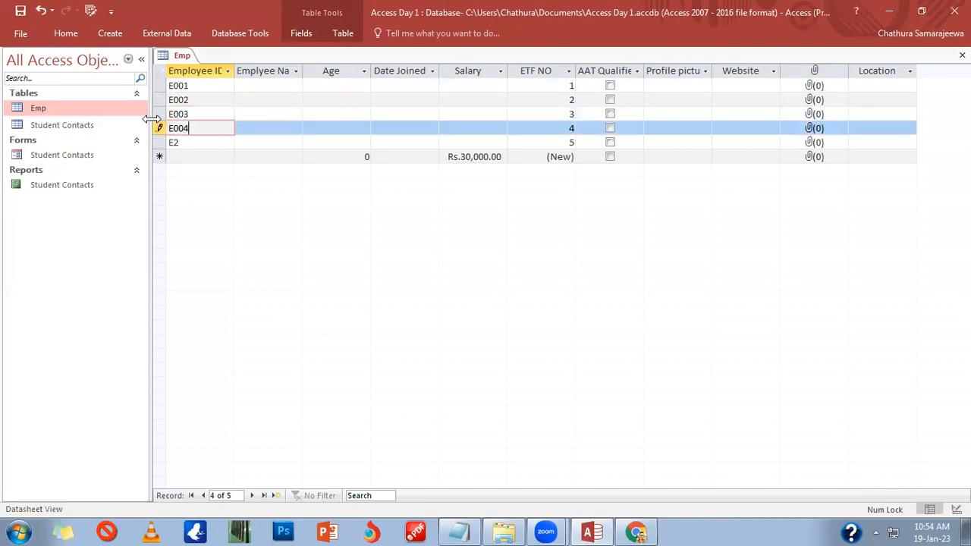
key("Down")
type("E005")
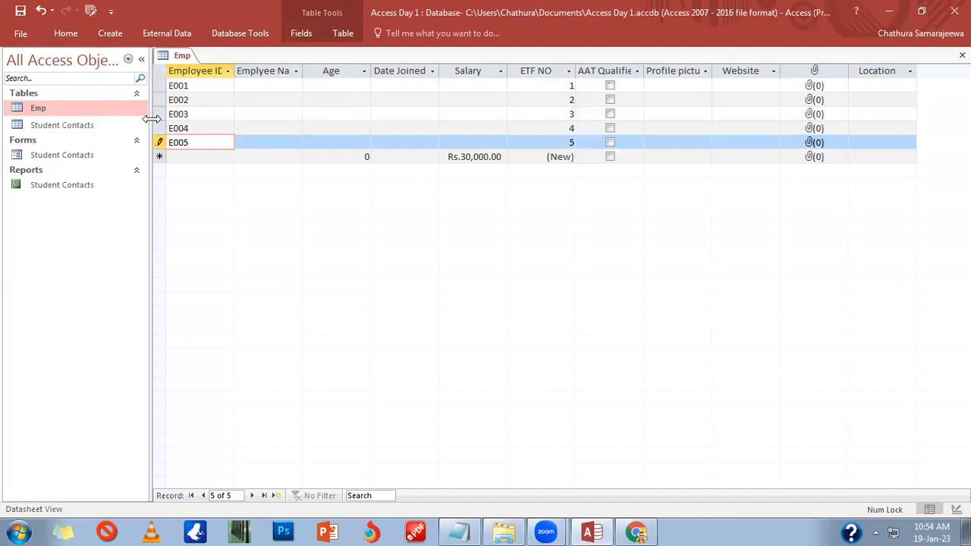
Step: Fill in the employee name for each of records E001 through E005
left_click(269, 87)
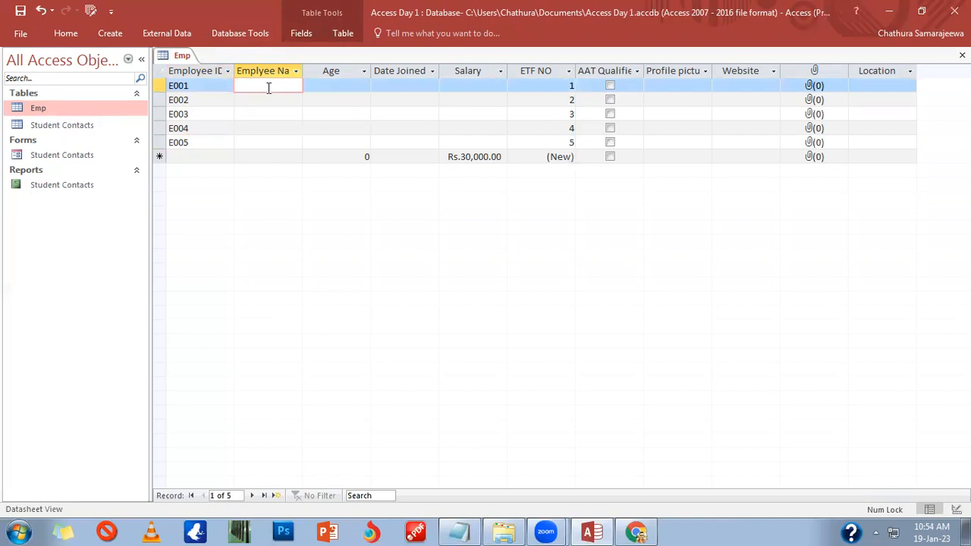
type("Akila")
key("Down")
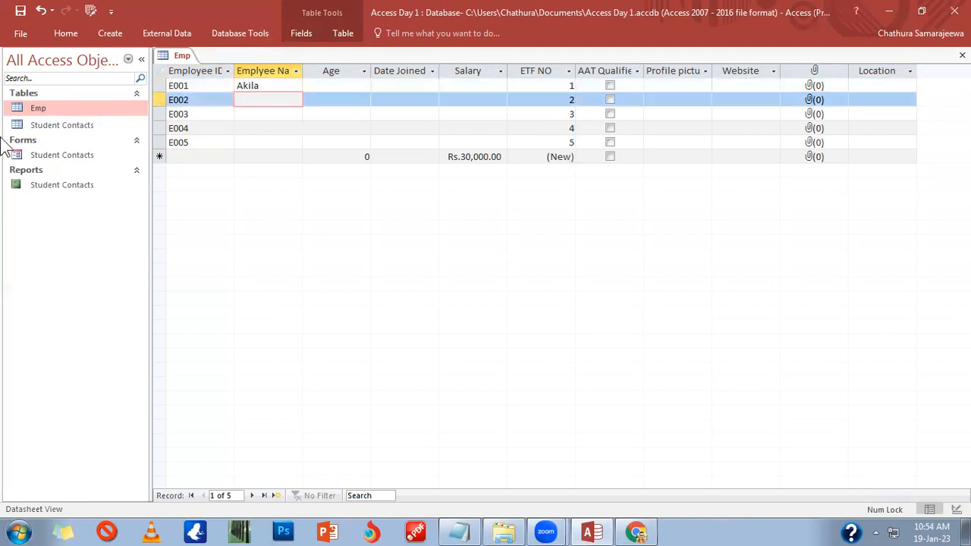
type("Dananjaya")
key("Down")
type("Viraj")
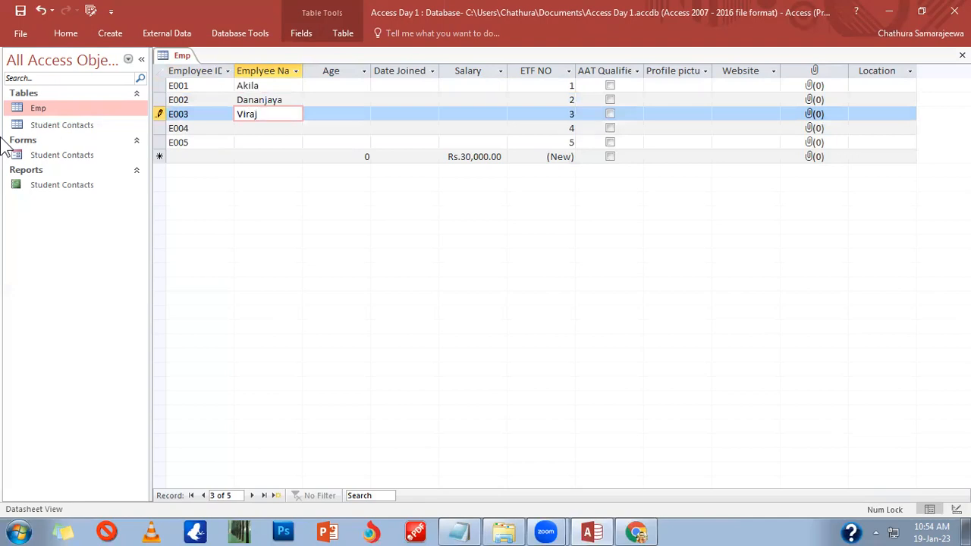
key("Down")
type("Mi")
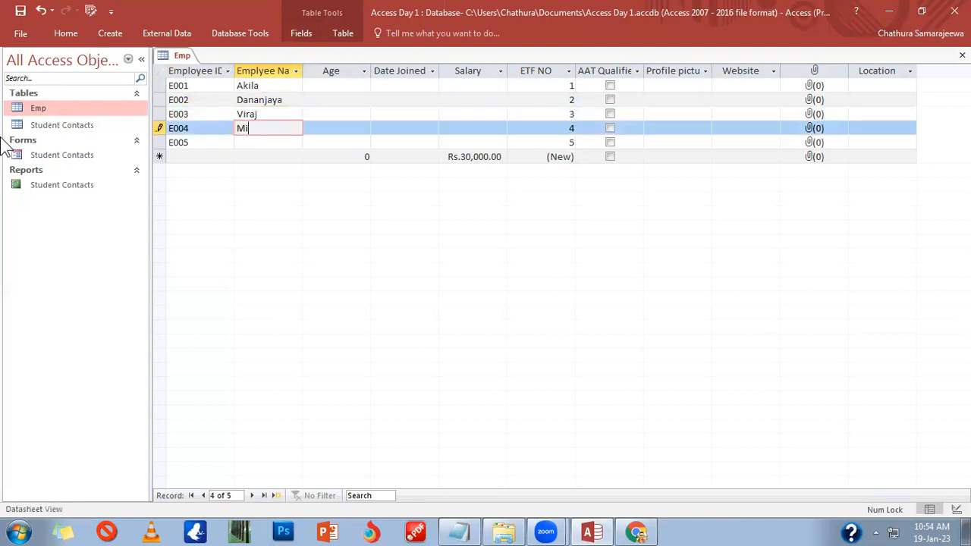
type("hiri")
key("Down")
type("Asanka")
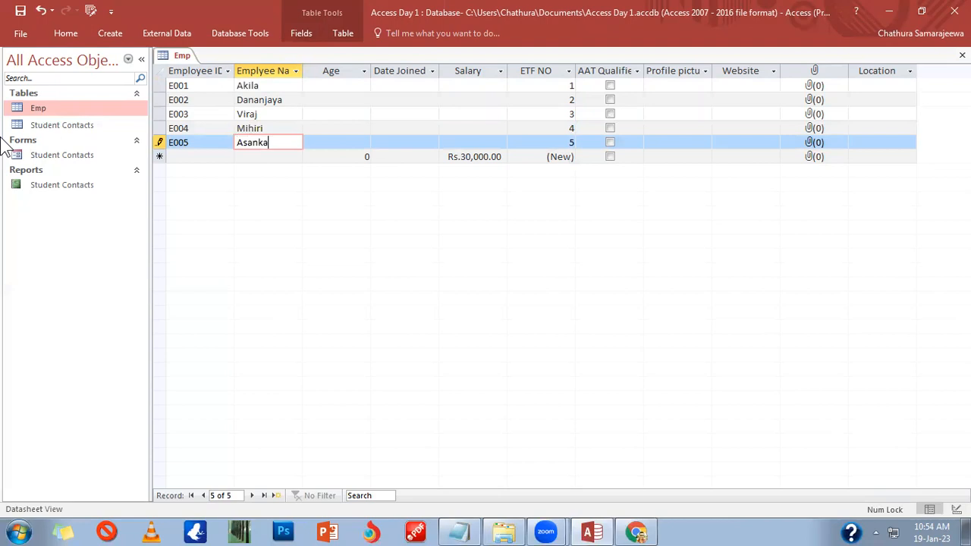
left_click(331, 84)
Step: Enter ages 28, 31, 34, 35 and 42 for records E001 to E005
type("28")
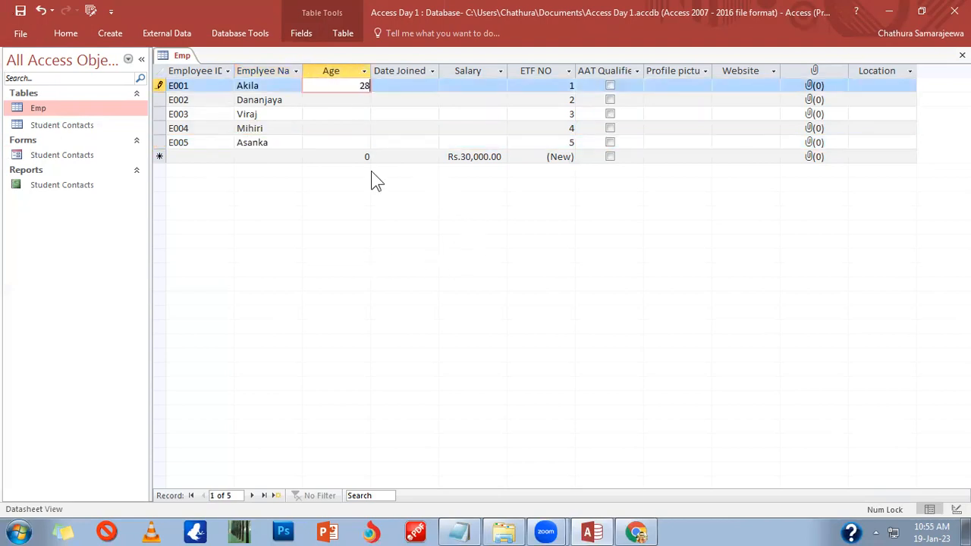
key("Down")
type("31")
key("Down")
type("34")
key("Down")
type("35")
key("Down")
type("42")
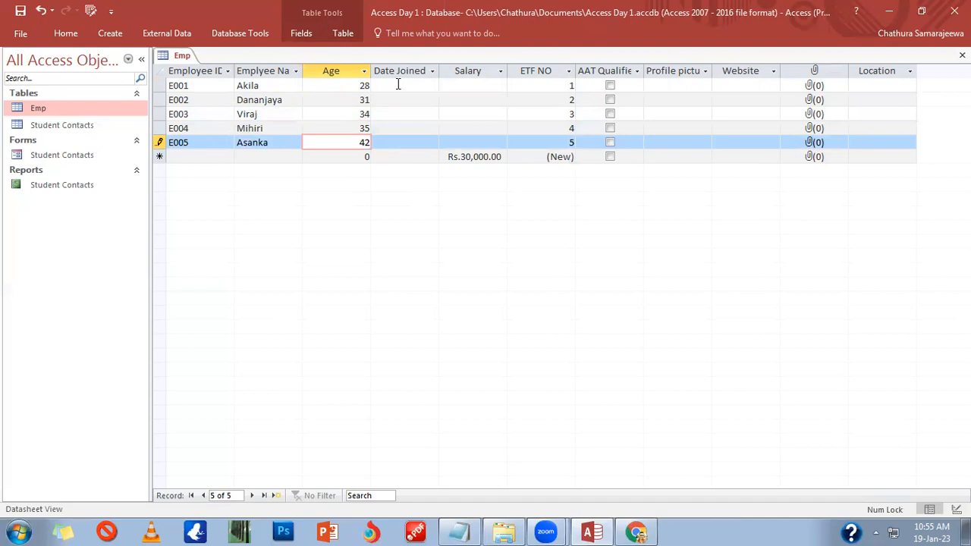
left_click(437, 85)
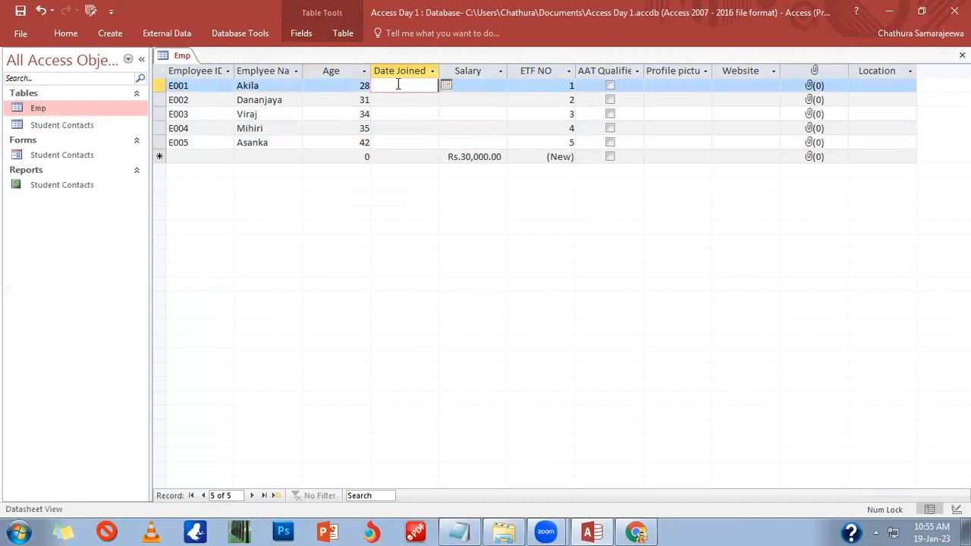
Step: Pick join dates 06-Dec-22, 10-Jan-23 and 16-Jan-23 for E001 to E003 from the calendar
left_click(443, 87)
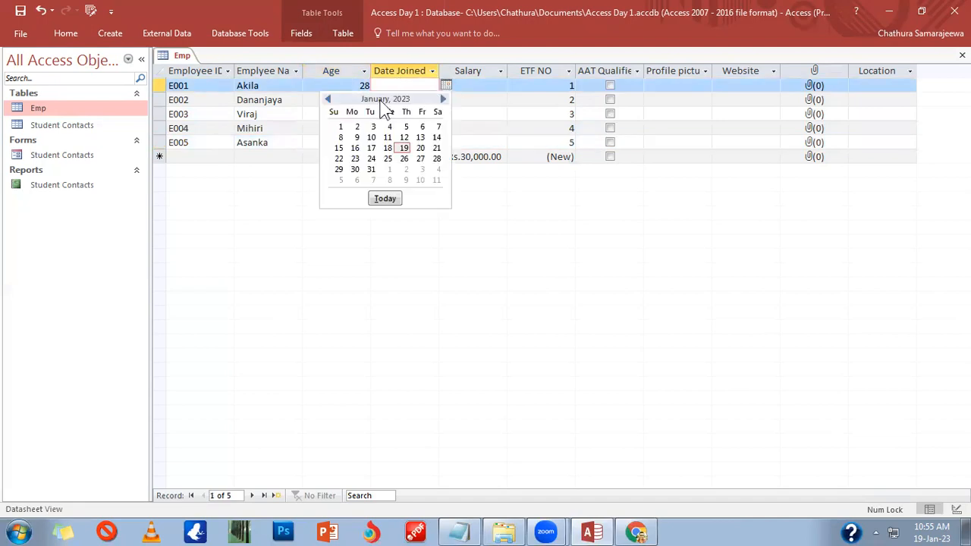
left_click(329, 99)
left_click(371, 137)
left_click(427, 99)
left_click(447, 100)
left_click(377, 151)
left_click(449, 114)
left_click(447, 114)
left_click(354, 182)
Step: Pick join dates 09-Jan-23 for E004 and 15-Jan-23 for E005
left_click(442, 129)
left_click(407, 130)
left_click(446, 128)
left_click(350, 180)
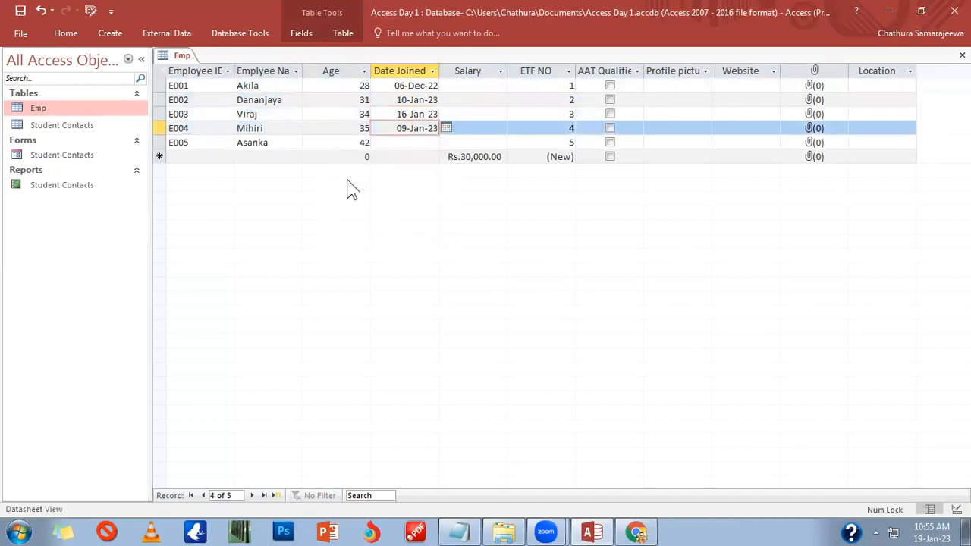
left_click(425, 143)
left_click(446, 143)
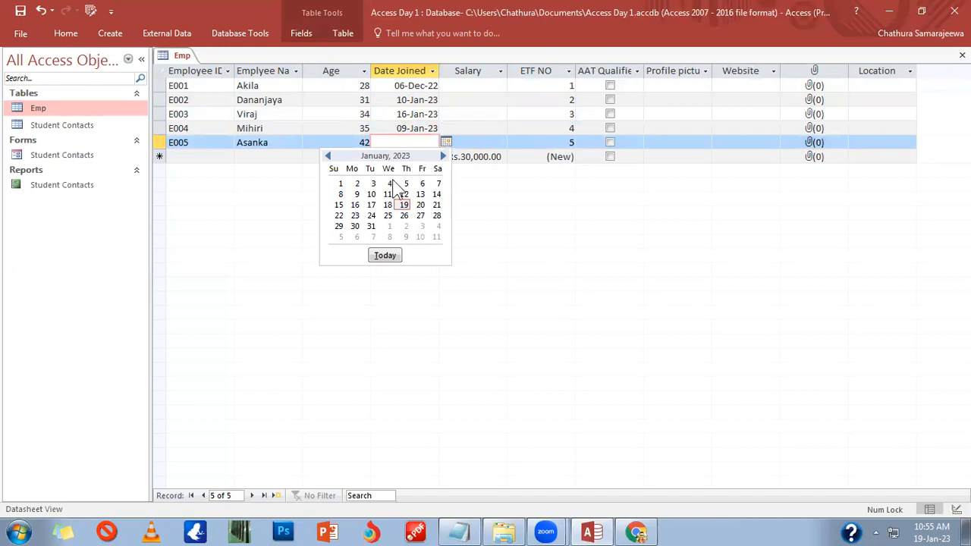
left_click(339, 205)
left_click(467, 85)
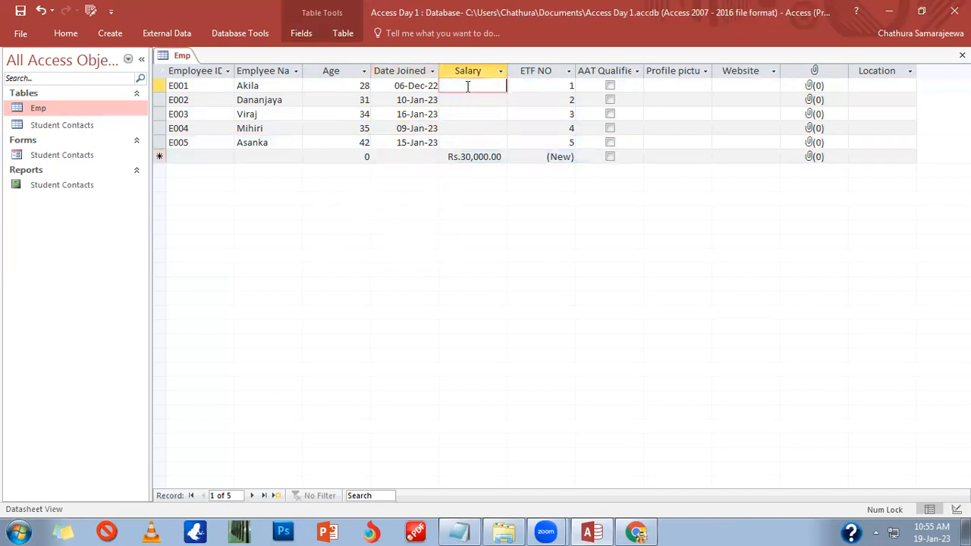
Step: Try 2500 as E001's salary, dismiss the incorrect amount warning, and clear it
type("2500")
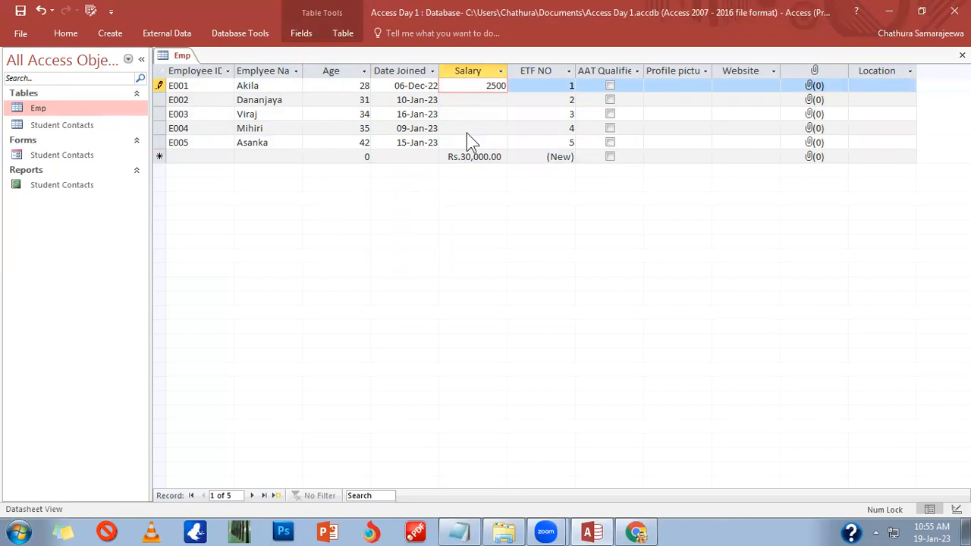
key("Return")
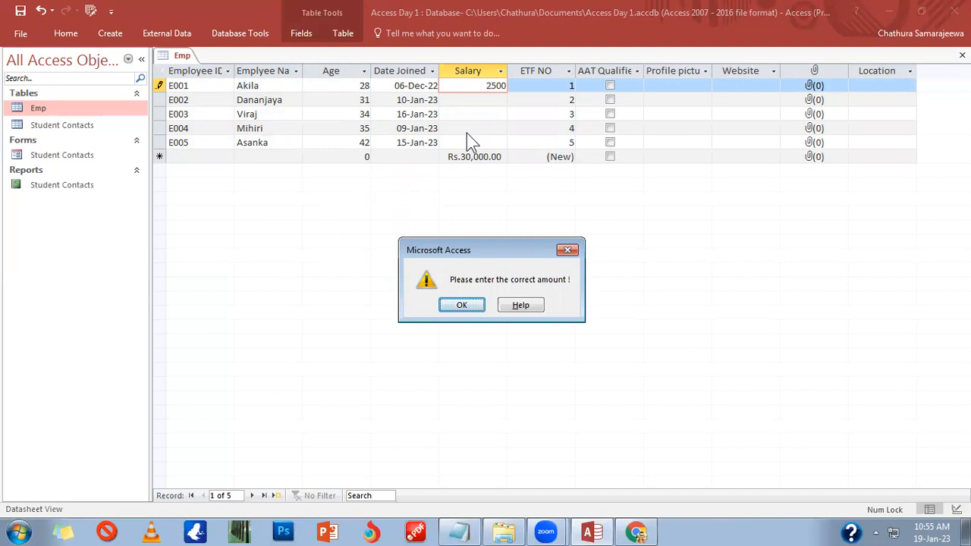
key("Return")
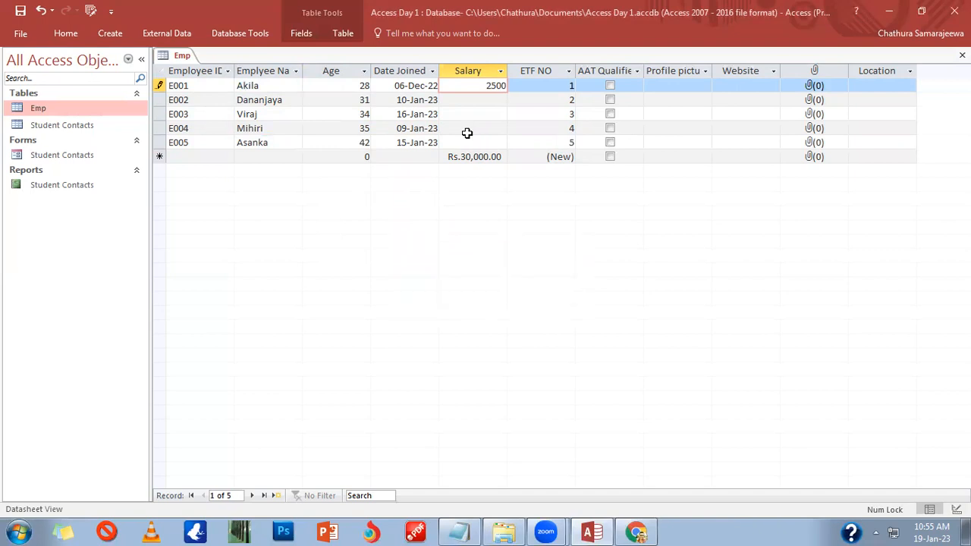
key("BackSpace")
key("BackSpace")
key("BackSpace")
key("BackSpace")
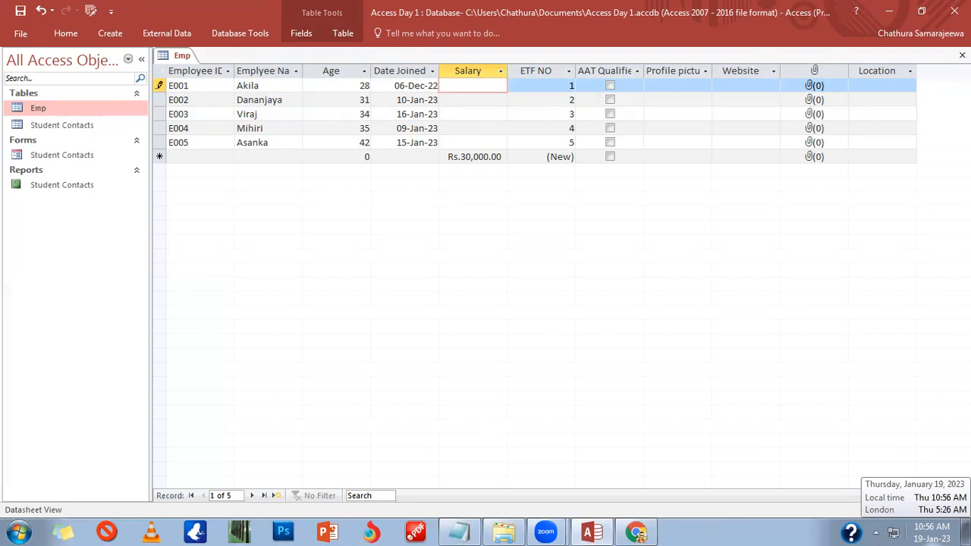
Step: Enter salaries 35,000, 35,000, 65,000, 75,000 and 80,000 for E001–E005, then clear the new row's default
type("35,0")
type("000")
key("Down")
type("35,000")
key("Down")
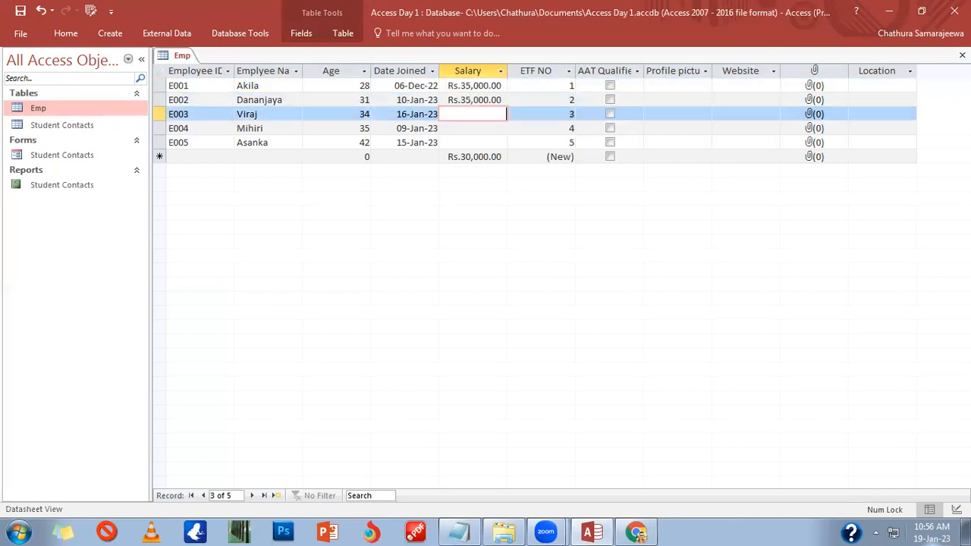
type("65000")
key("Down")
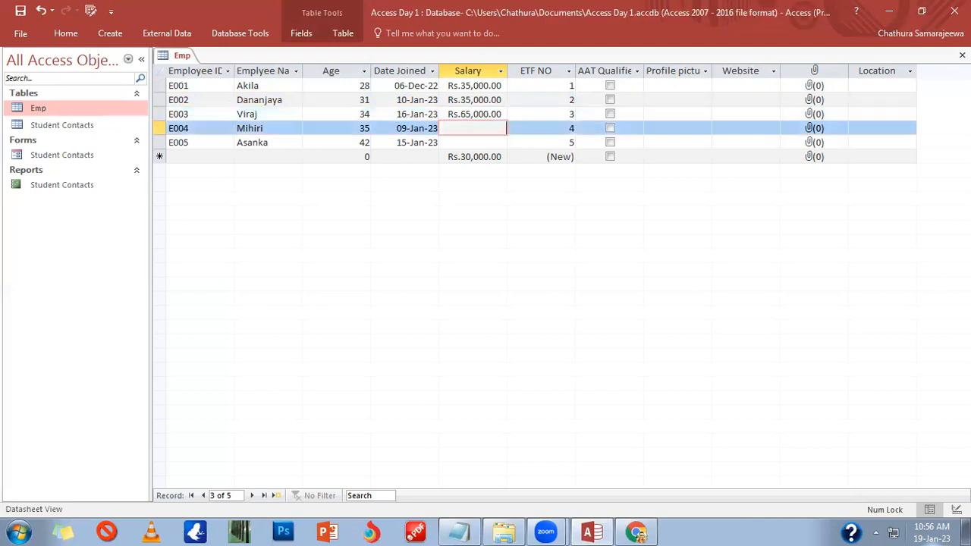
type("75,0")
type("000")
key("Down")
type("80000")
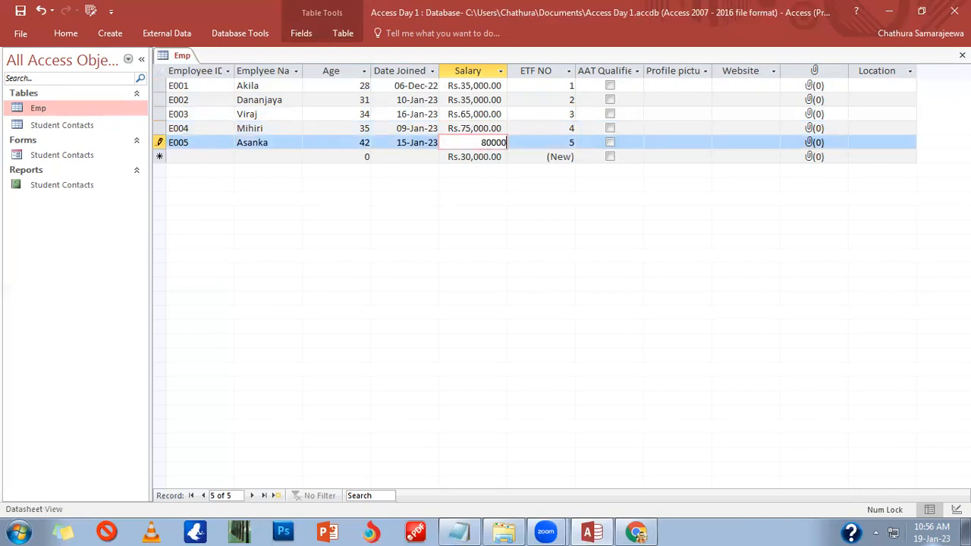
key("Down")
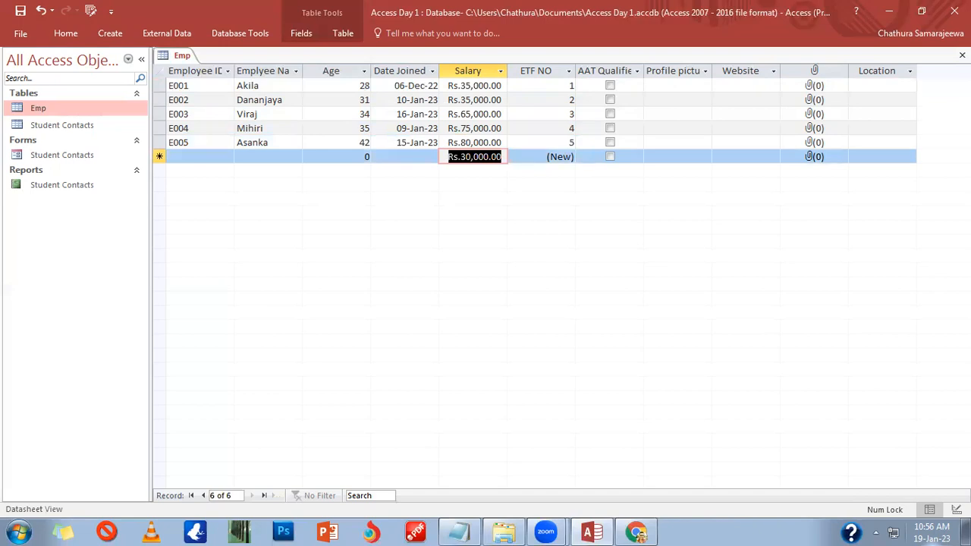
key("BackSpace")
left_click(467, 171)
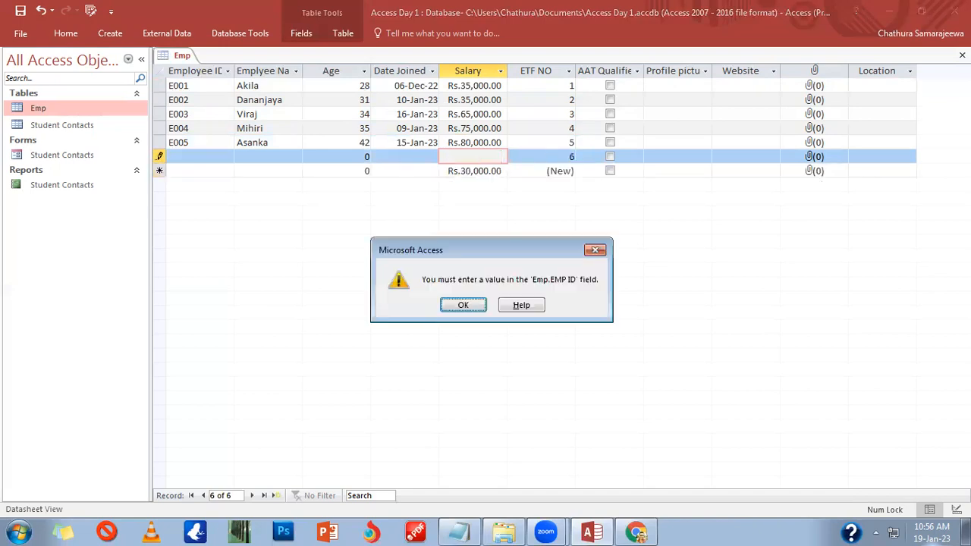
key("Return")
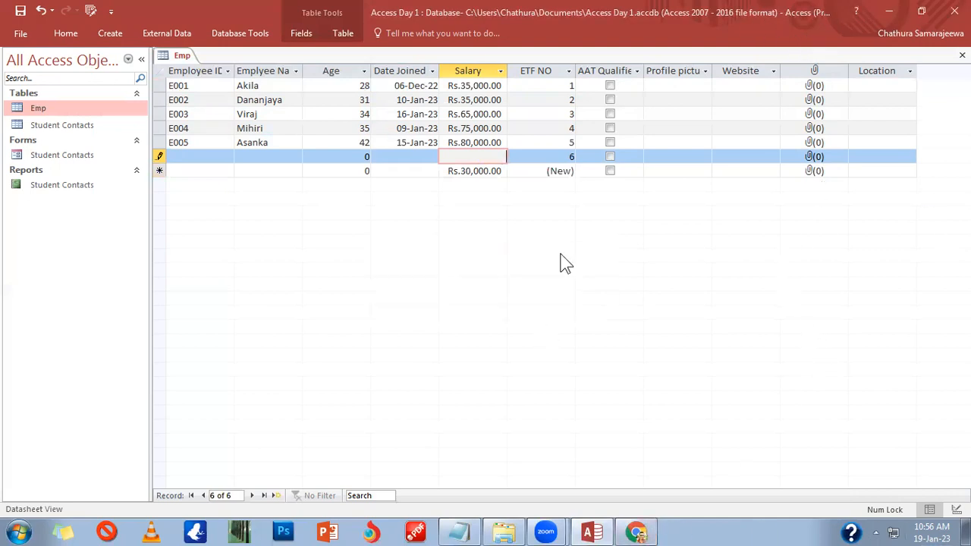
left_click(535, 68)
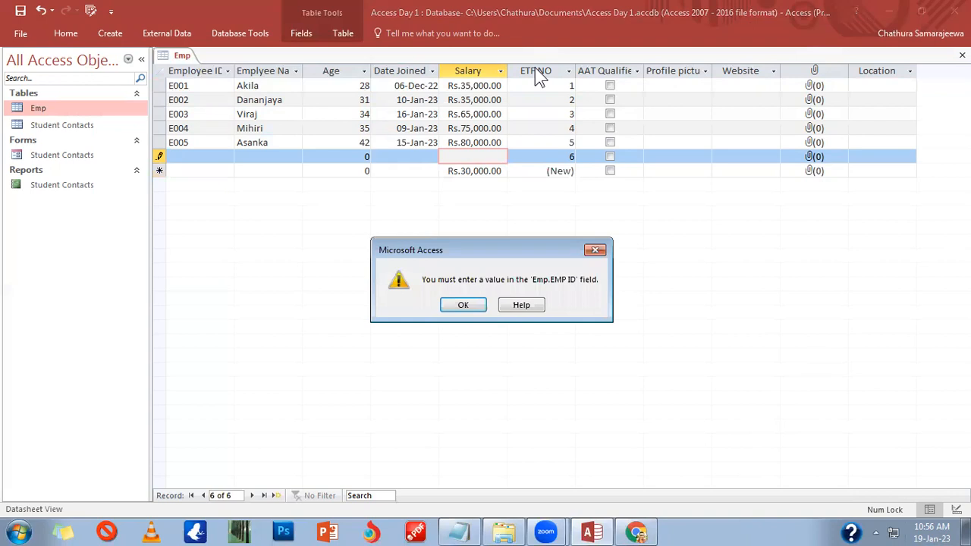
left_click(457, 305)
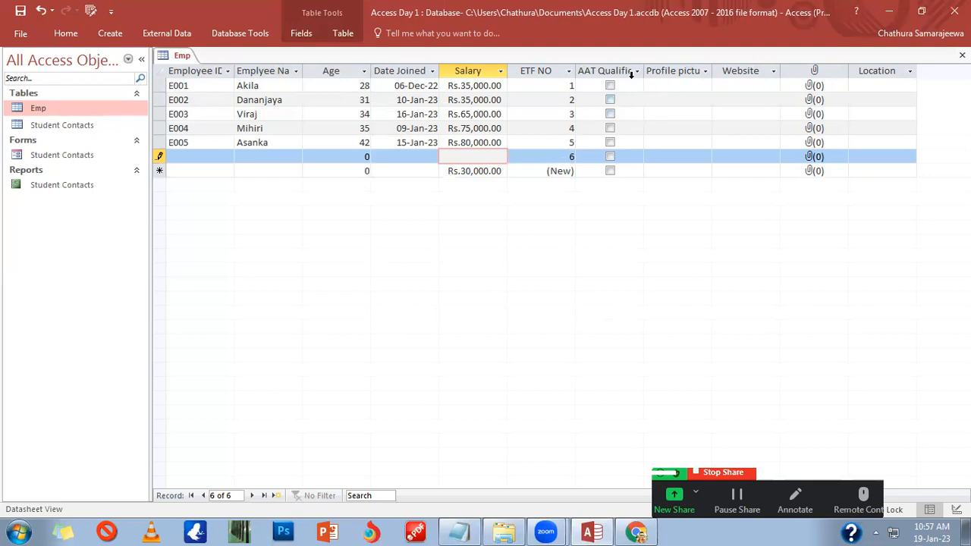
left_click(610, 84)
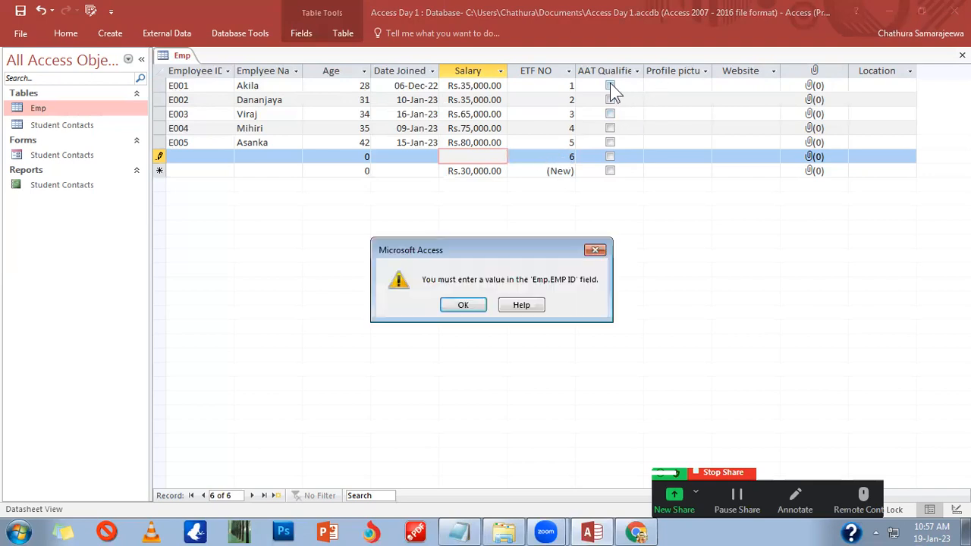
left_click(457, 309)
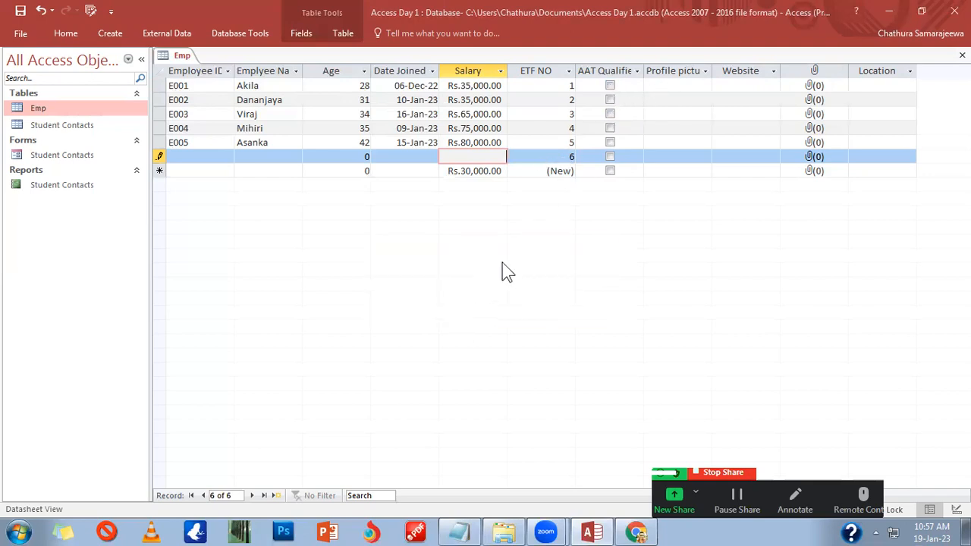
left_click(613, 130)
left_click(457, 305)
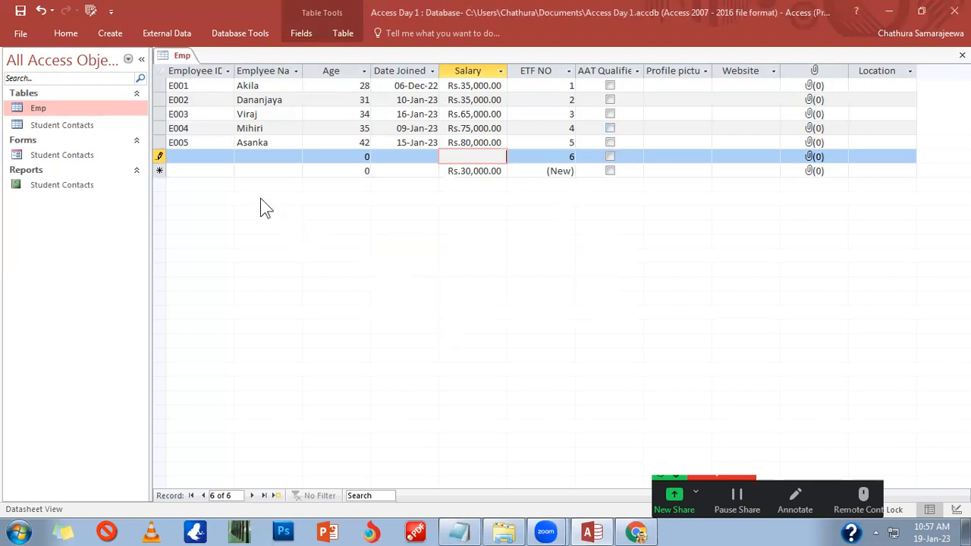
left_click(159, 156)
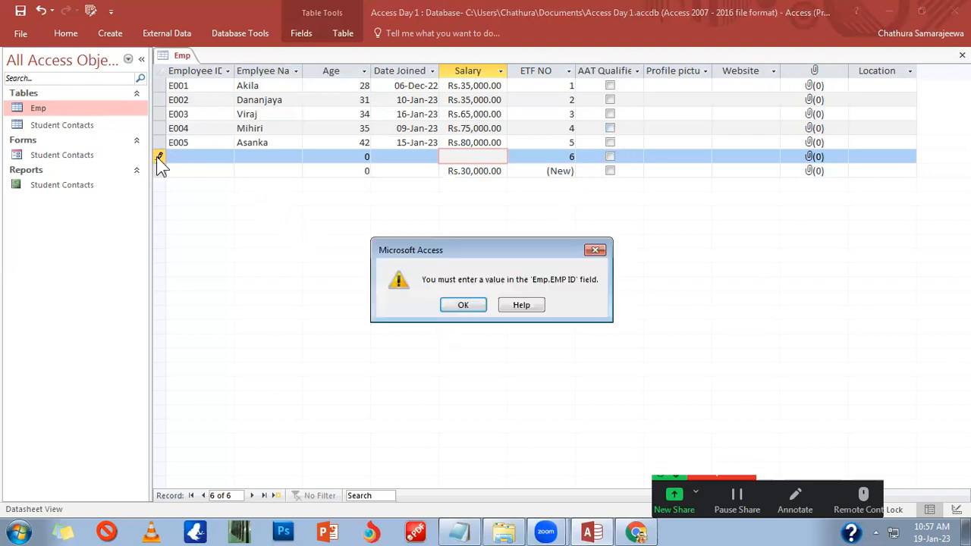
left_click(465, 308)
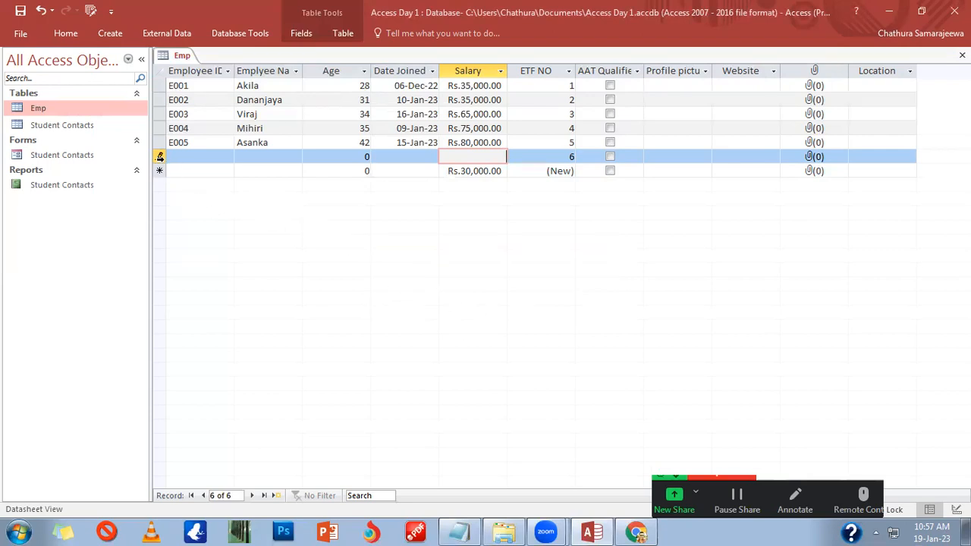
left_click(159, 156)
left_click(465, 308)
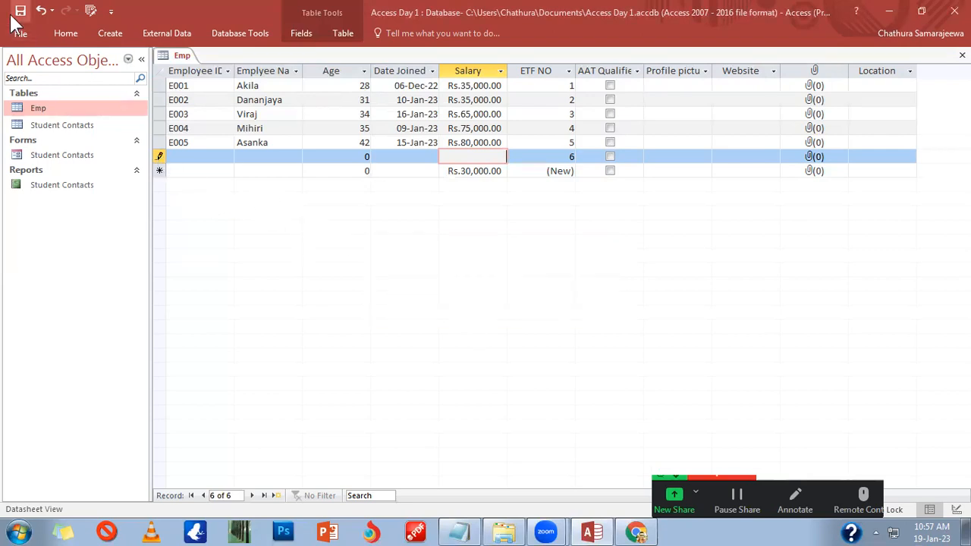
Step: Try 555555 as the sixth record's salary and, after the warning, correct it to 55,555
type("555555")
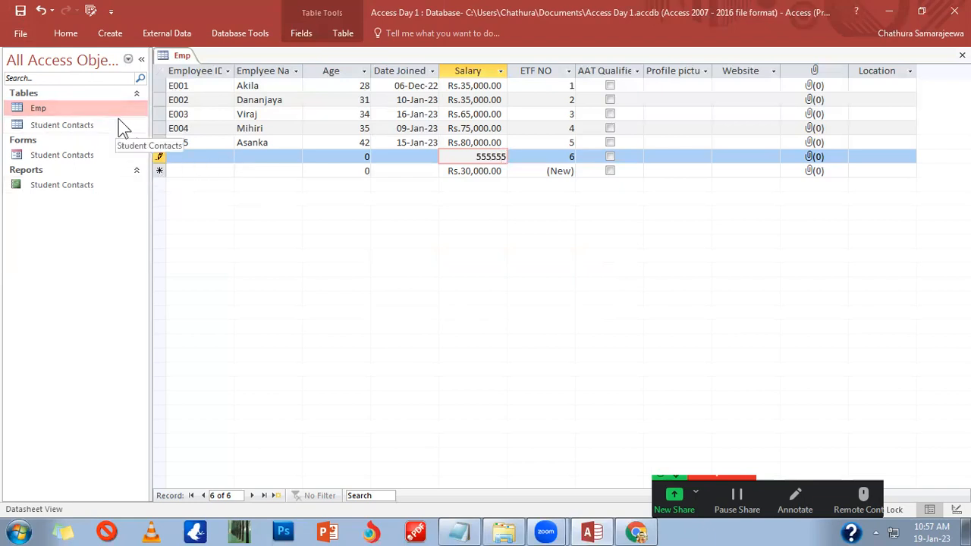
left_click(180, 165)
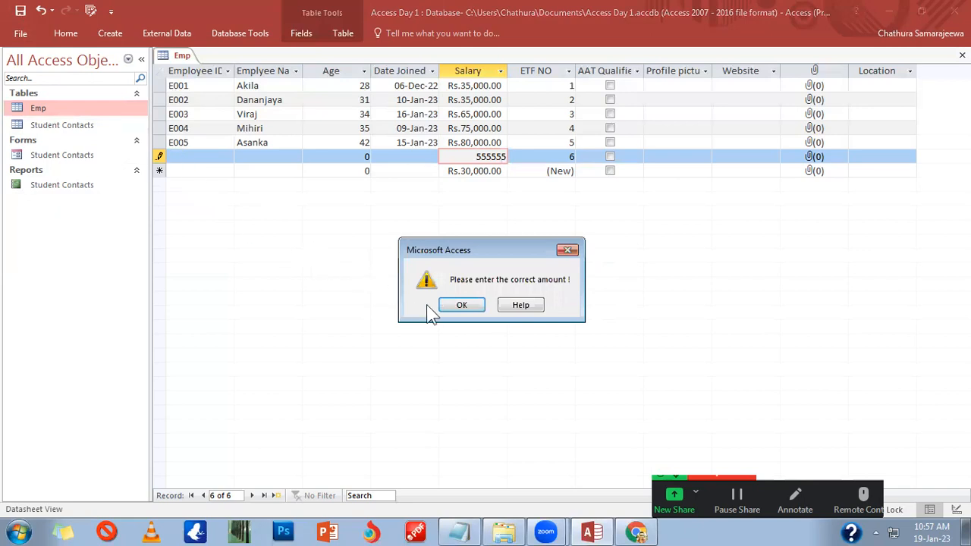
left_click(457, 308)
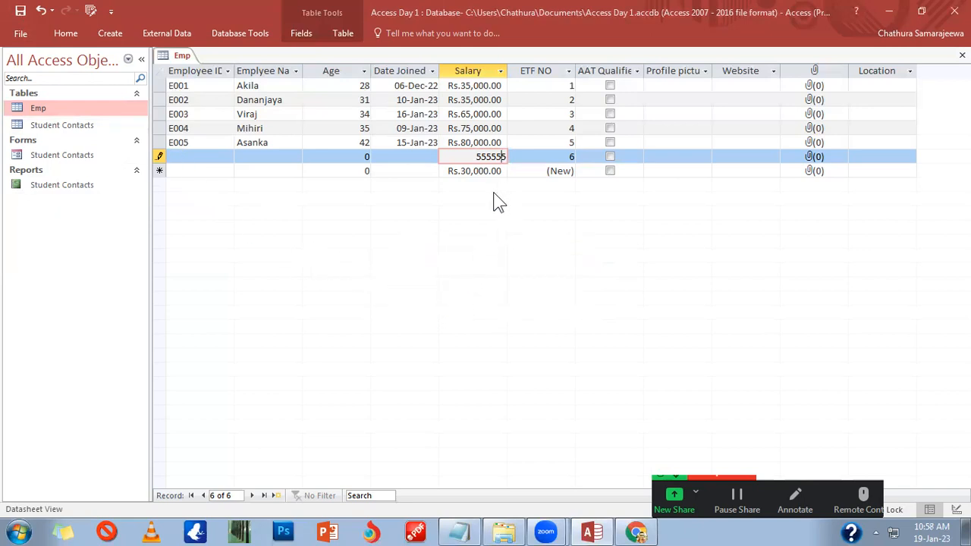
key("BackSpace")
left_click(205, 156)
Step: Give the new record Employee ID E006 and tick AAT Qualified for E003, E002 and E005
type("E006")
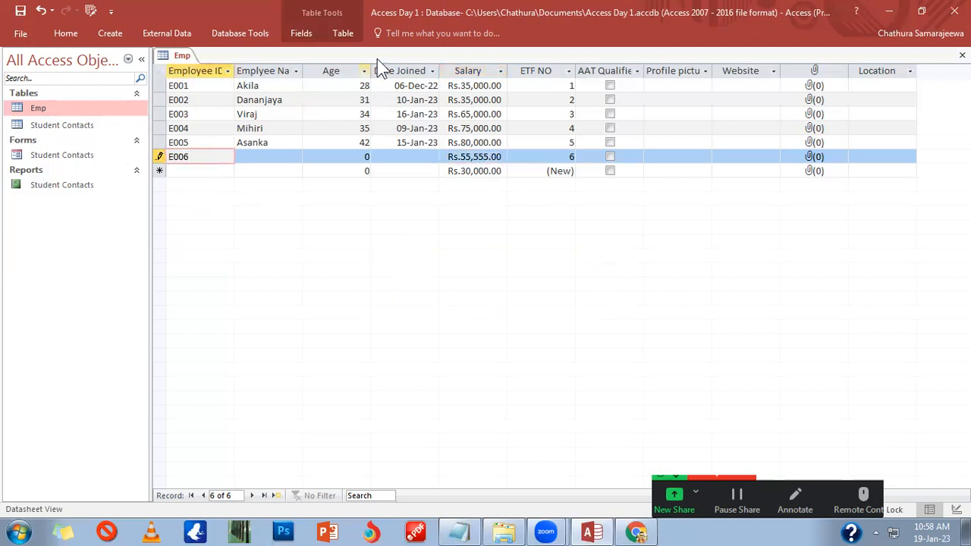
left_click(611, 123)
left_click(611, 112)
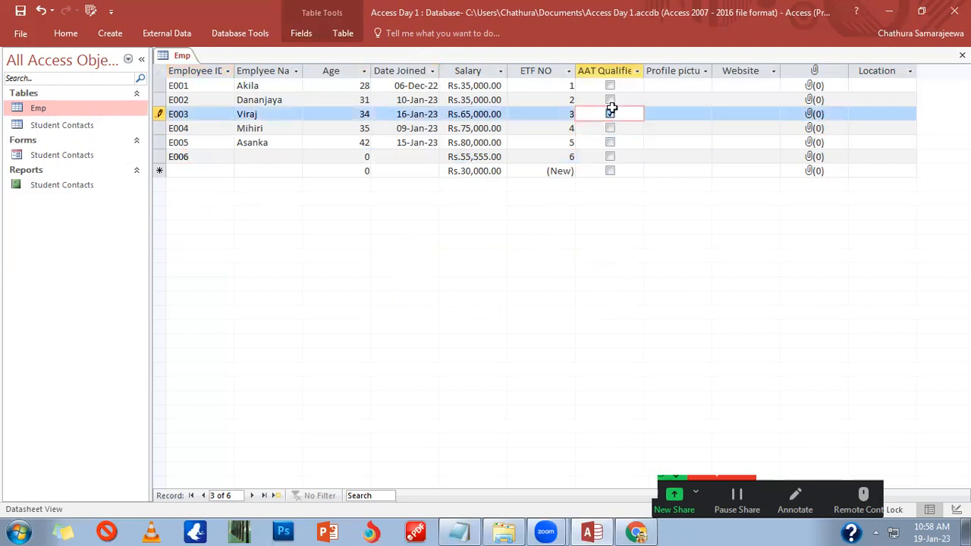
left_click(610, 99)
left_click(611, 143)
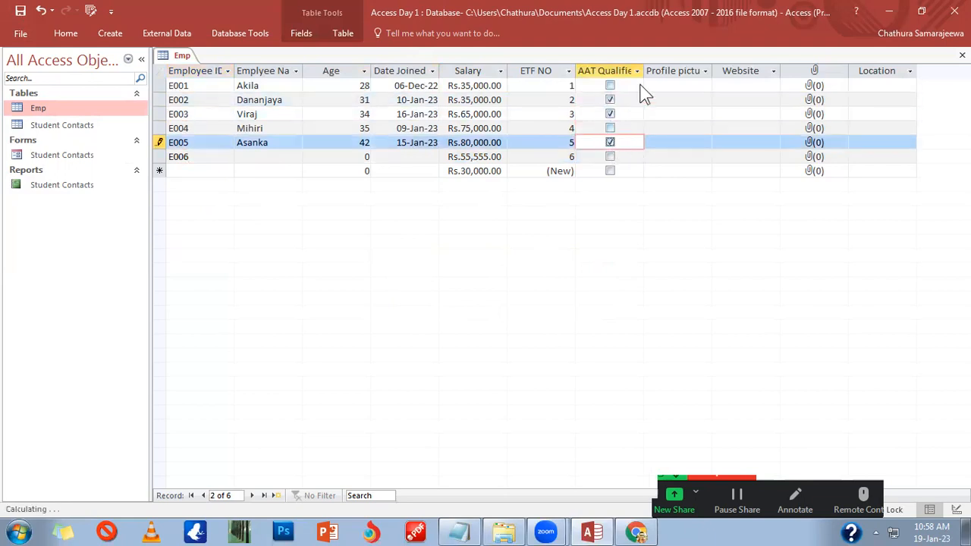
Step: Delete the temporary E006 record and confirm the deletion
left_click(160, 157)
right_click(160, 157)
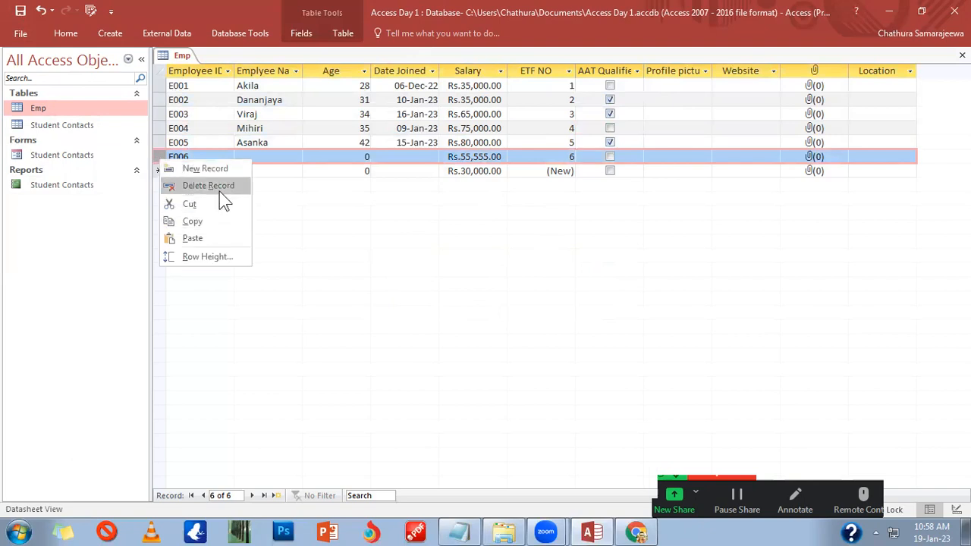
left_click(219, 188)
left_click(455, 315)
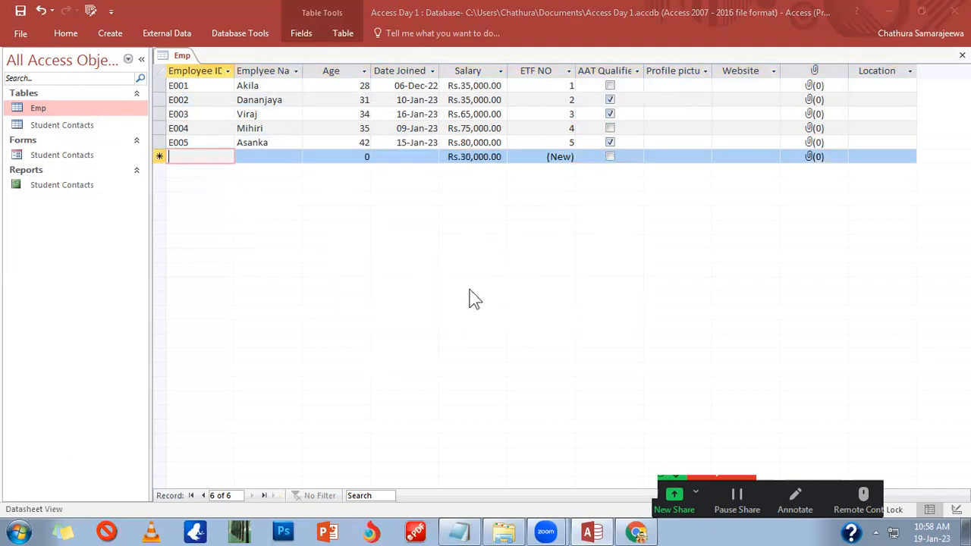
Step: Bring up the shortcut menu on E001's Profile picture cell
left_click(661, 84)
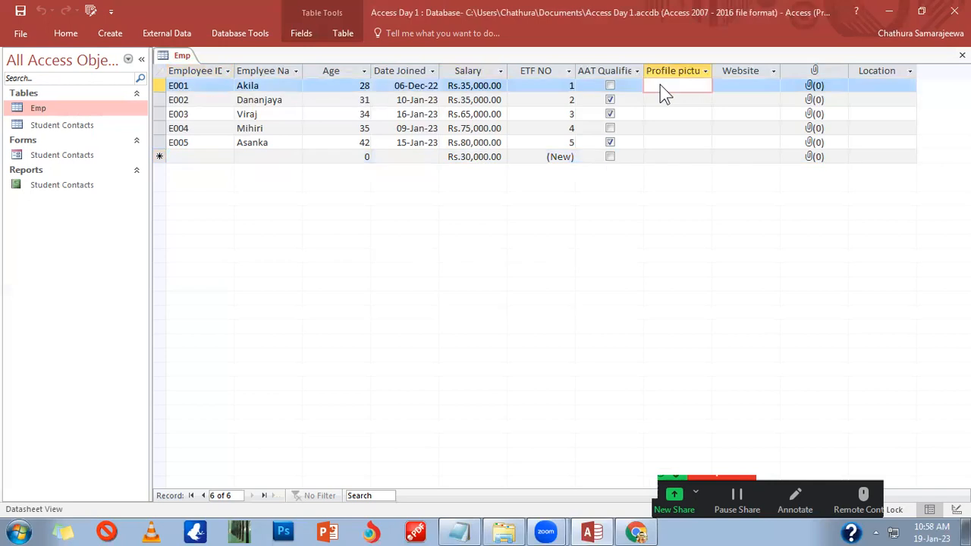
right_click(660, 84)
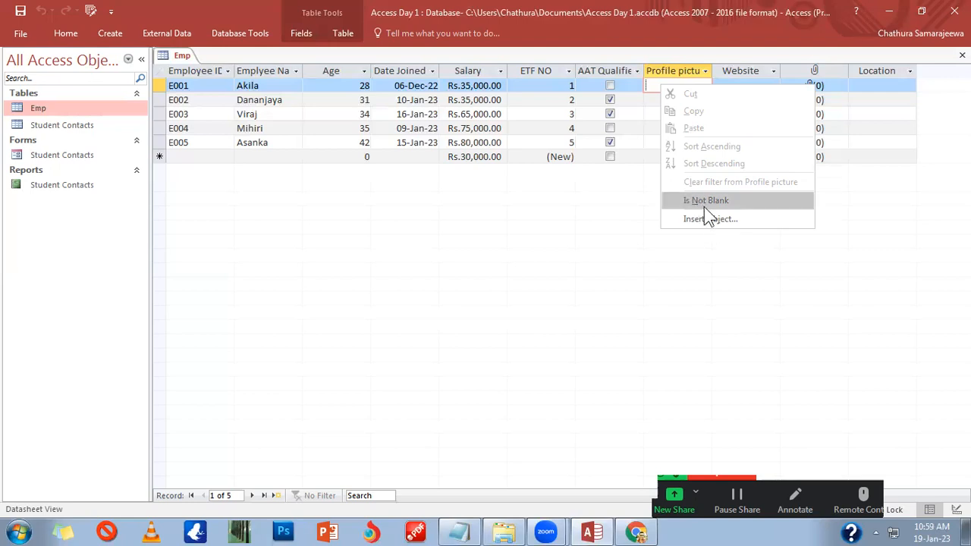
Step: Open Insert Object for E001's Profile picture, reopening it after cancelling the first attempt
left_click(710, 220)
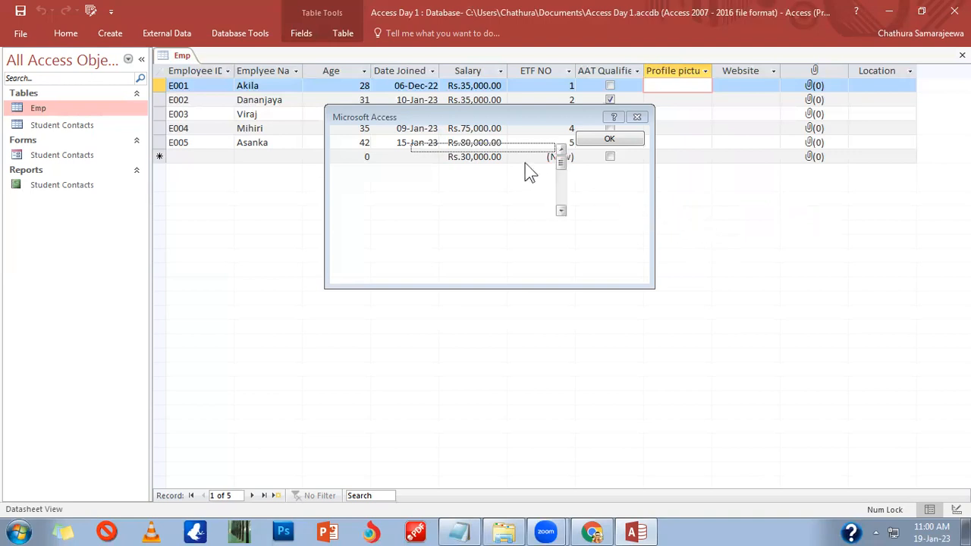
left_click_drag(462, 116, 584, 189)
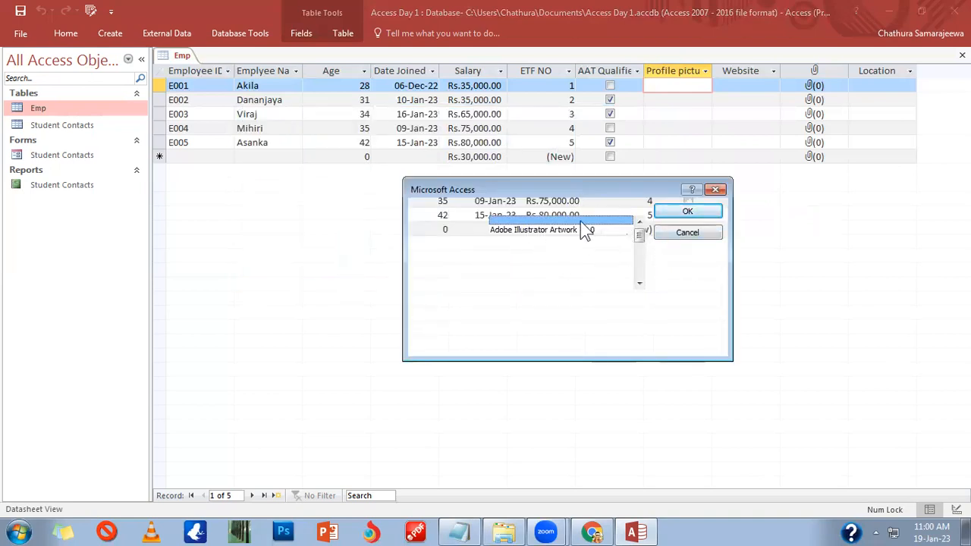
left_click(674, 233)
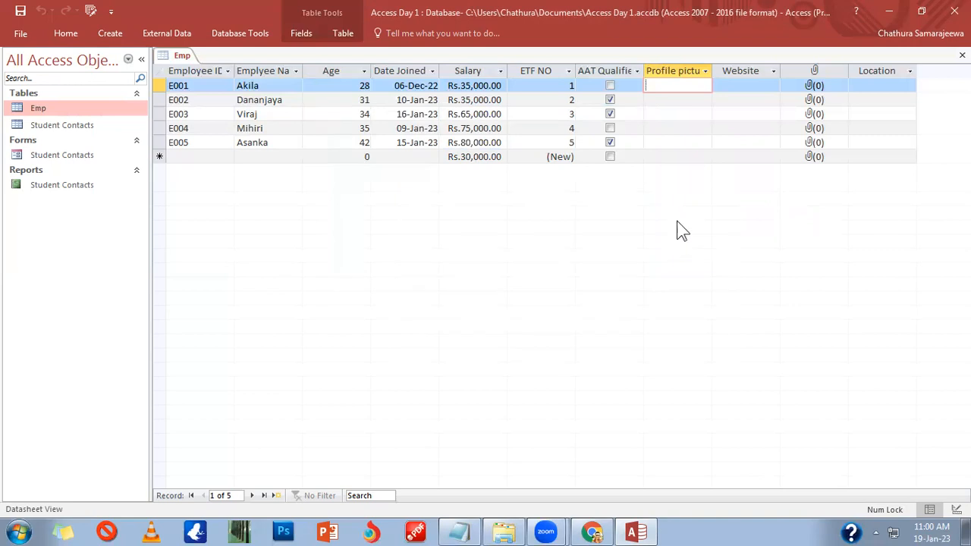
right_click(685, 85)
left_click(720, 223)
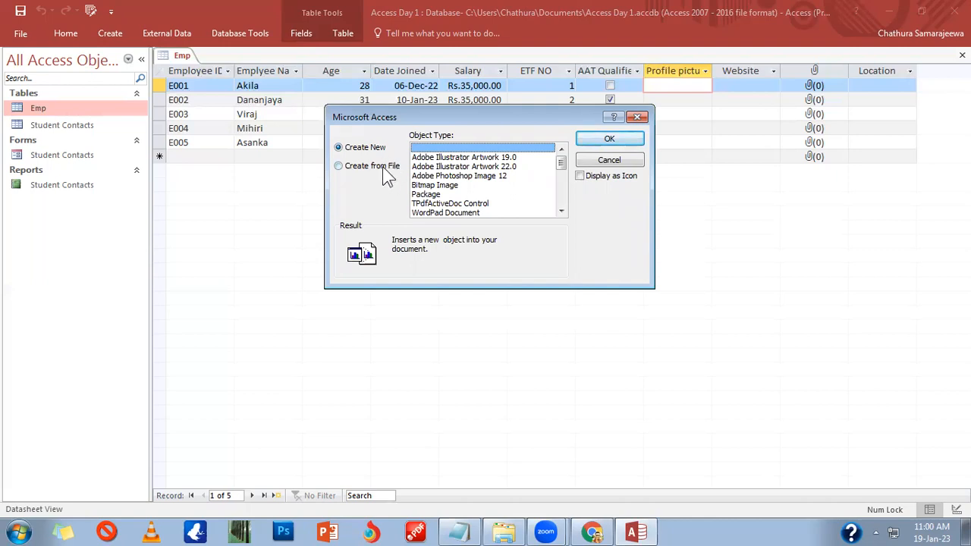
Step: Choose Create from File in Insert Object and browse to the Pictures library
left_click(387, 176)
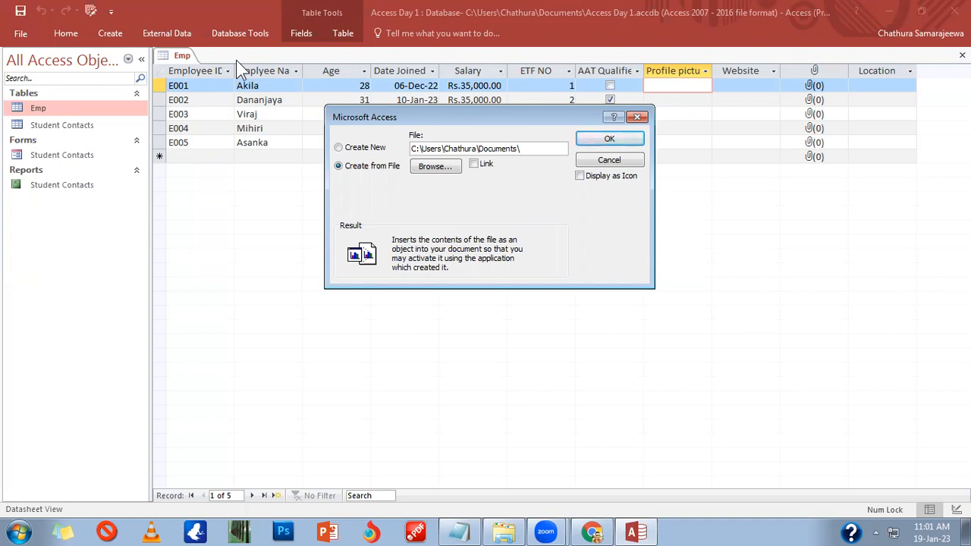
left_click(446, 171)
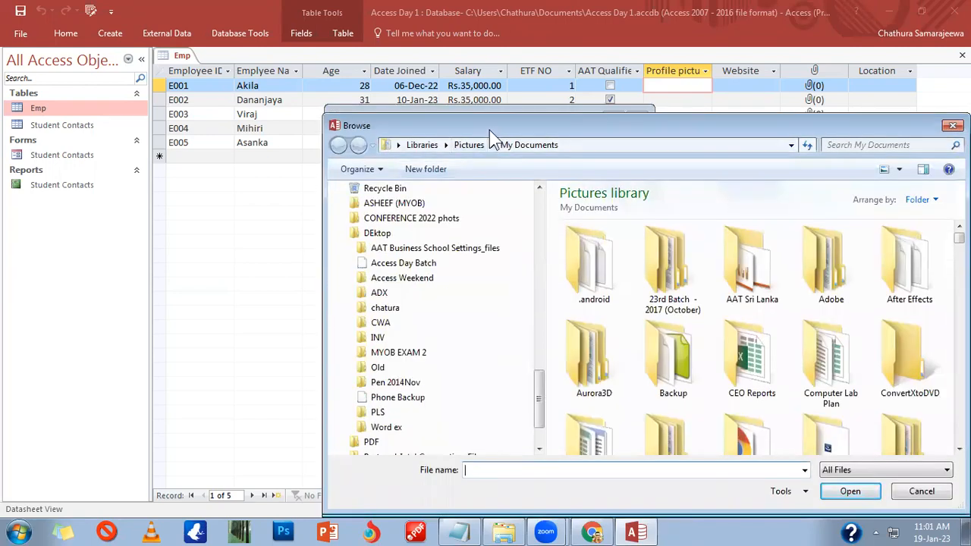
Step: Look through the Pictures library and pick the AAT Sri Lanka file
left_click_drag(488, 130, 332, 41)
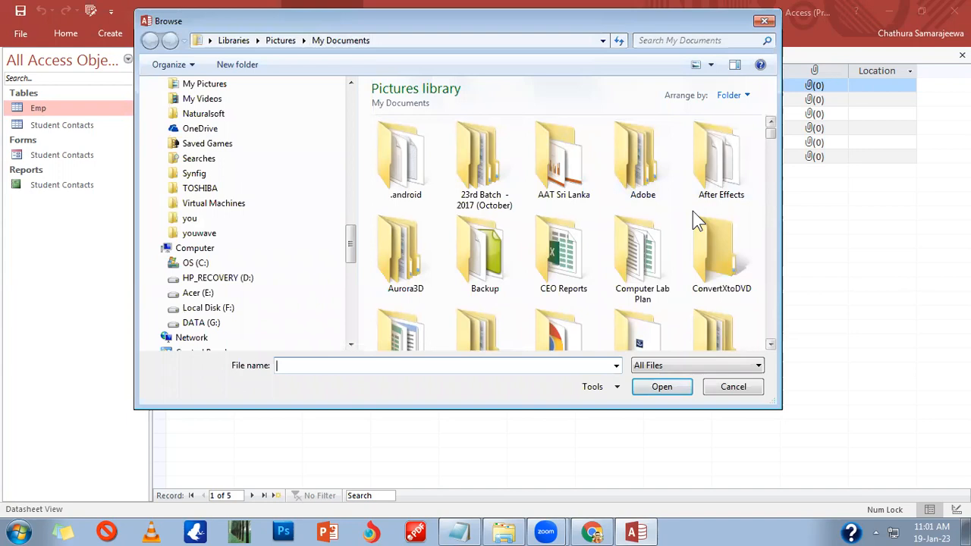
scroll(691, 213, "down", 5)
scroll(691, 214, "down", 15)
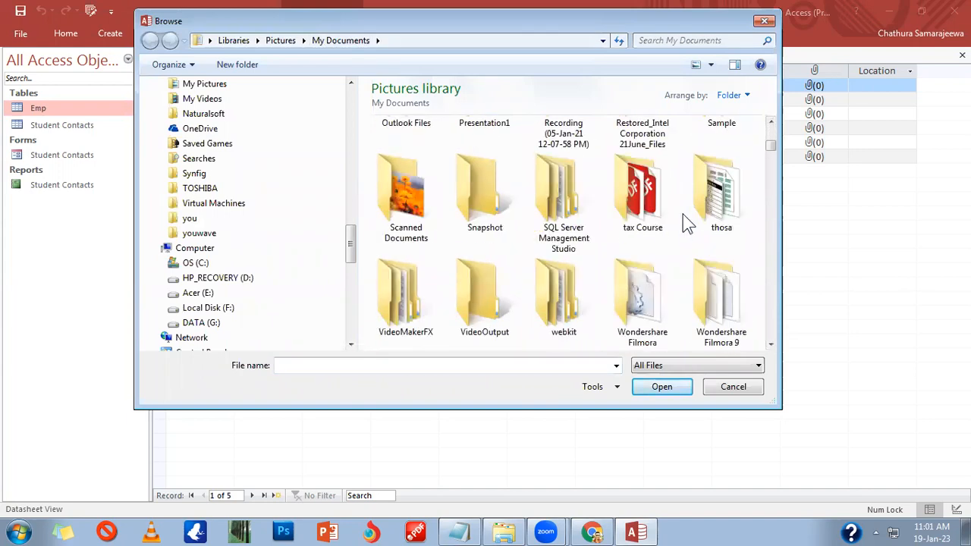
scroll(681, 214, "up", 1)
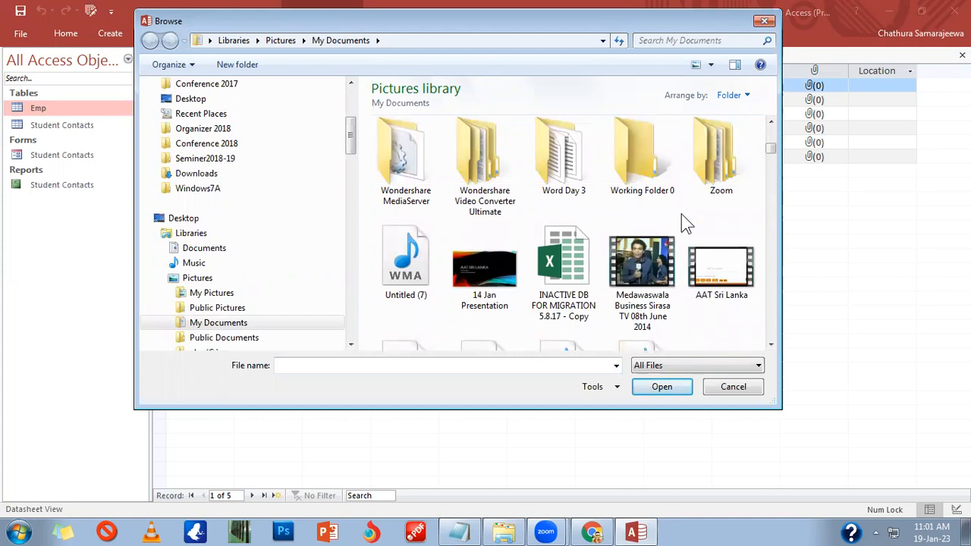
scroll(680, 226, "down", 4)
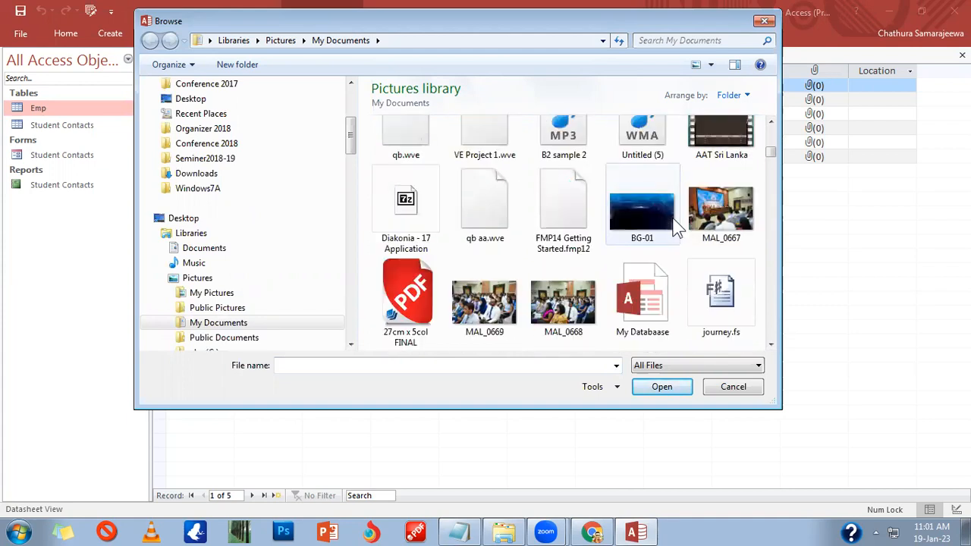
scroll(674, 226, "down", 12)
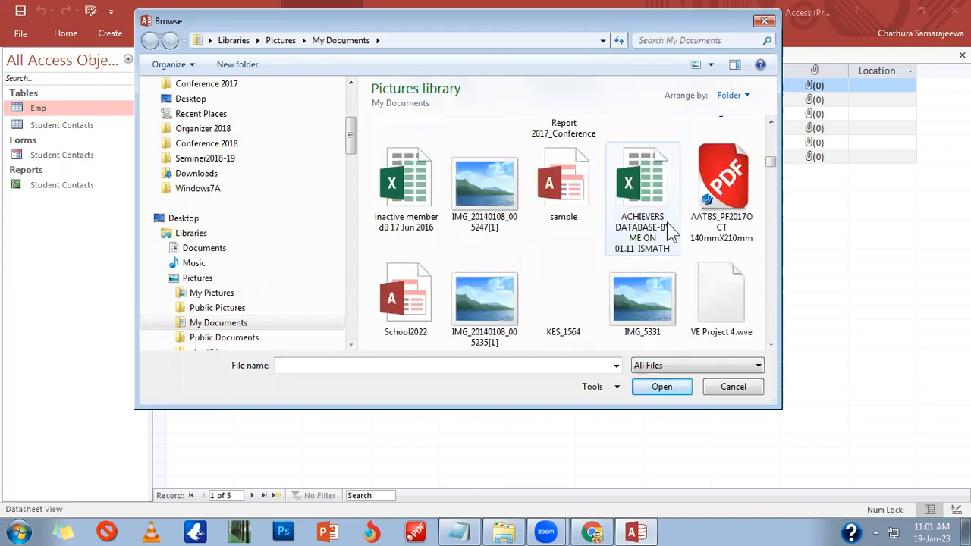
scroll(678, 248, "down", 5)
scroll(611, 288, "down", 2)
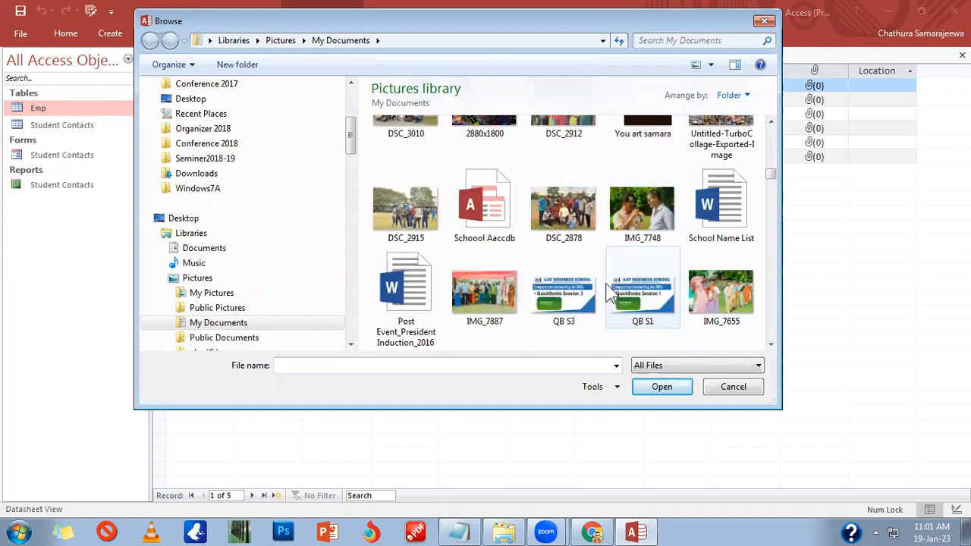
scroll(612, 296, "up", 3)
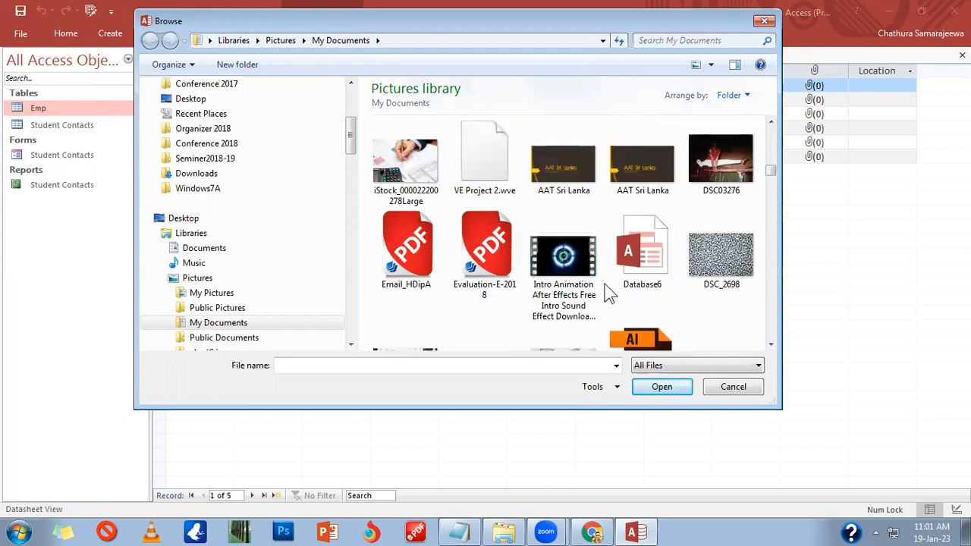
left_click(699, 251)
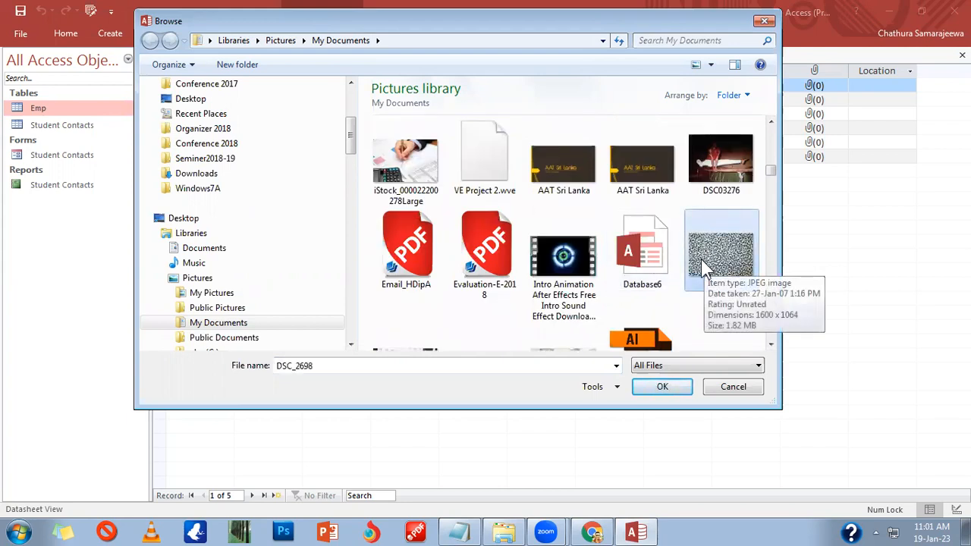
left_click(576, 181)
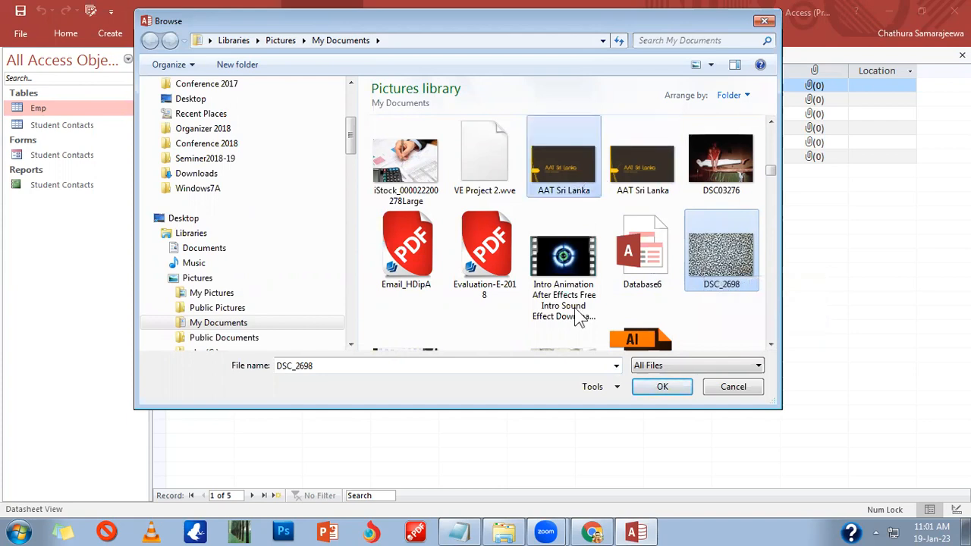
left_click(672, 395)
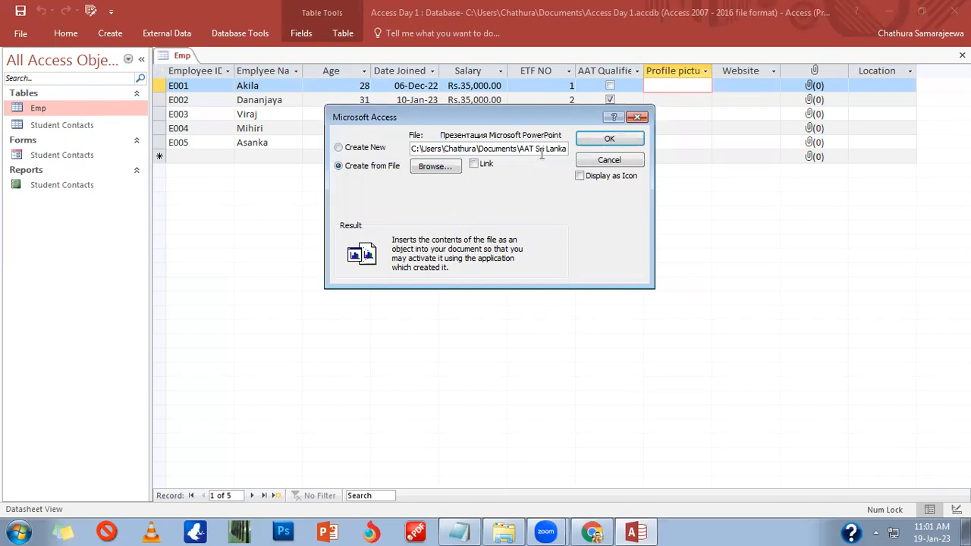
Step: Replace it with the 5cff9404a071f image file from the Downloads folder
left_click(434, 169)
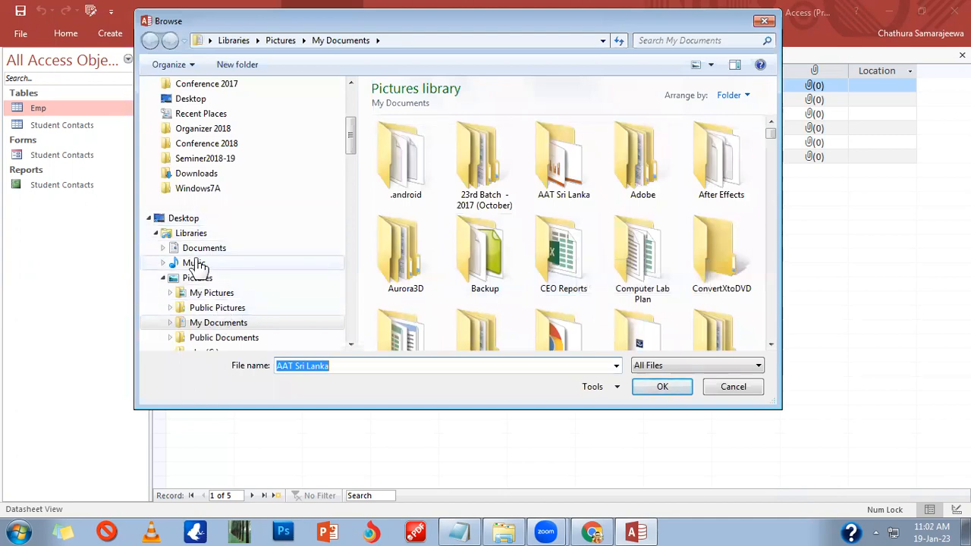
left_click(212, 172)
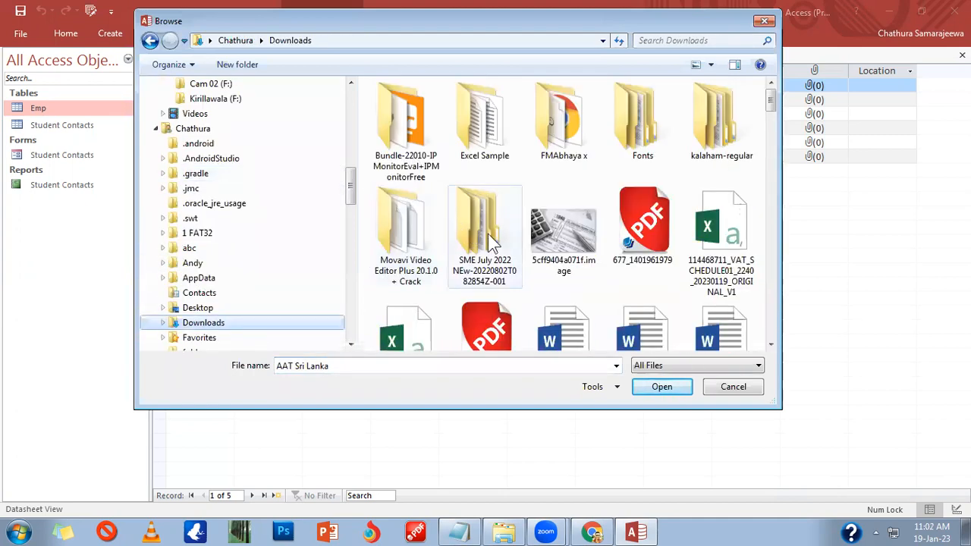
left_click(545, 232)
double_click(552, 231)
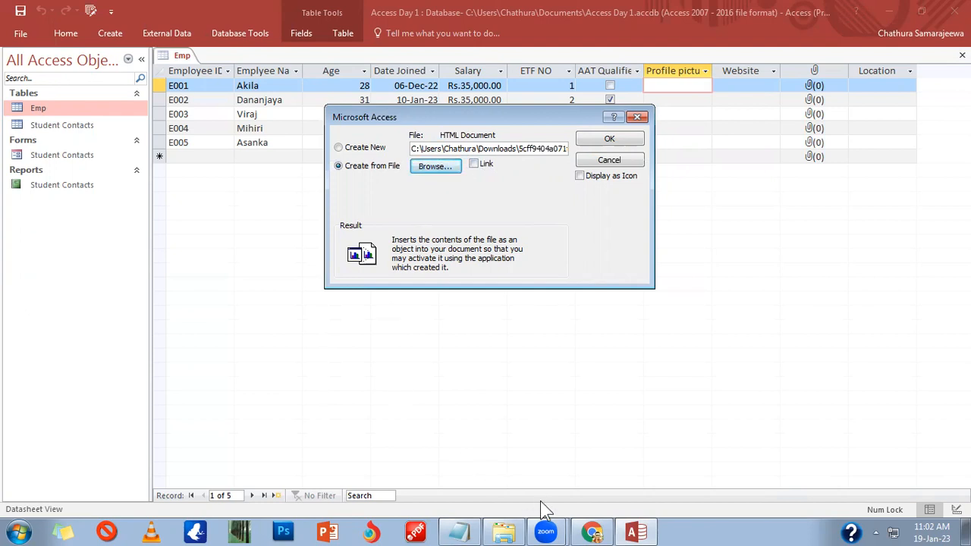
Step: Insert the chosen file with Link ticked, so E001's Profile picture shows Package
left_click(482, 172)
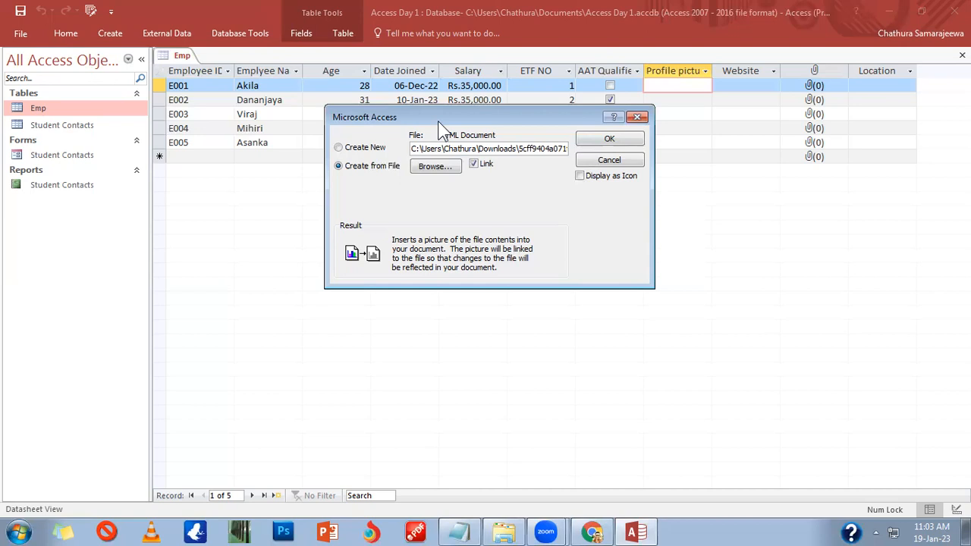
left_click(478, 167)
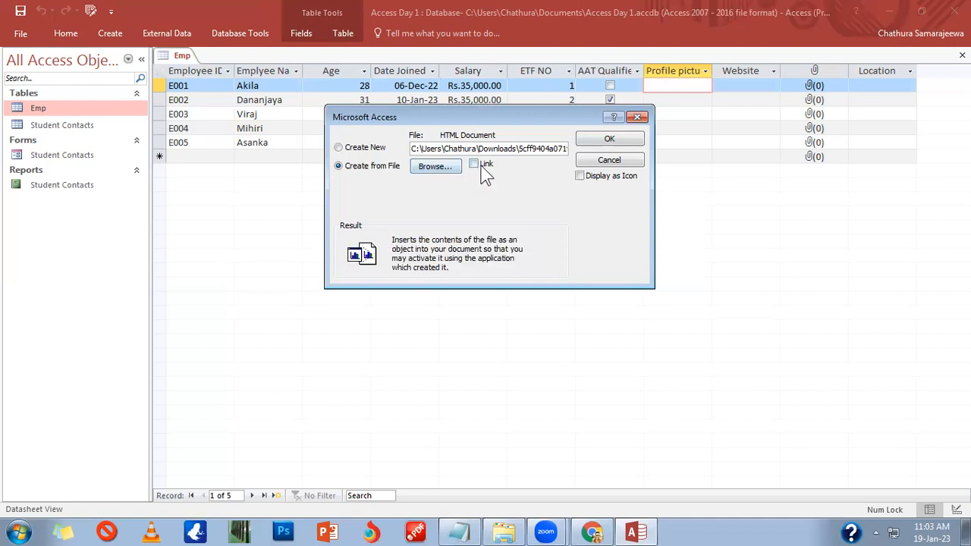
left_click(474, 163)
left_click(598, 140)
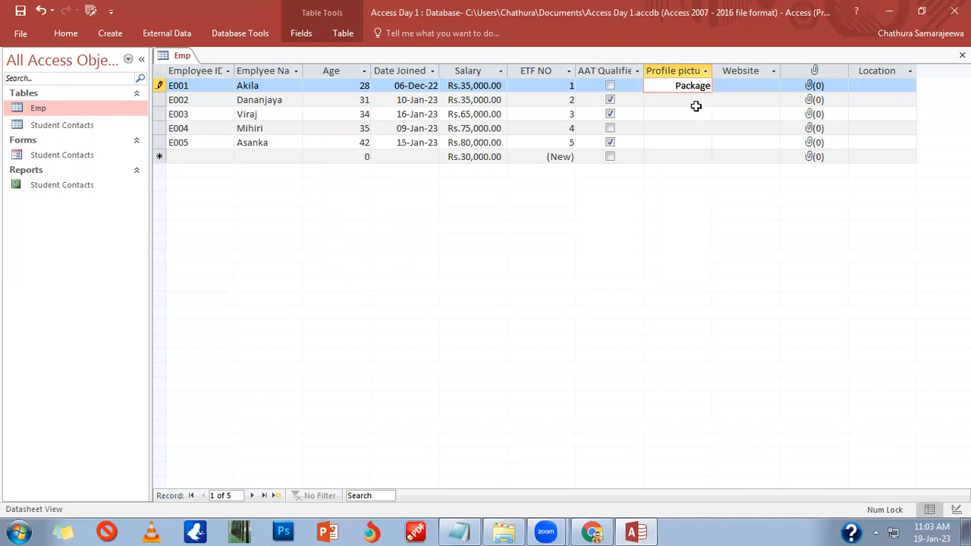
left_click(747, 87)
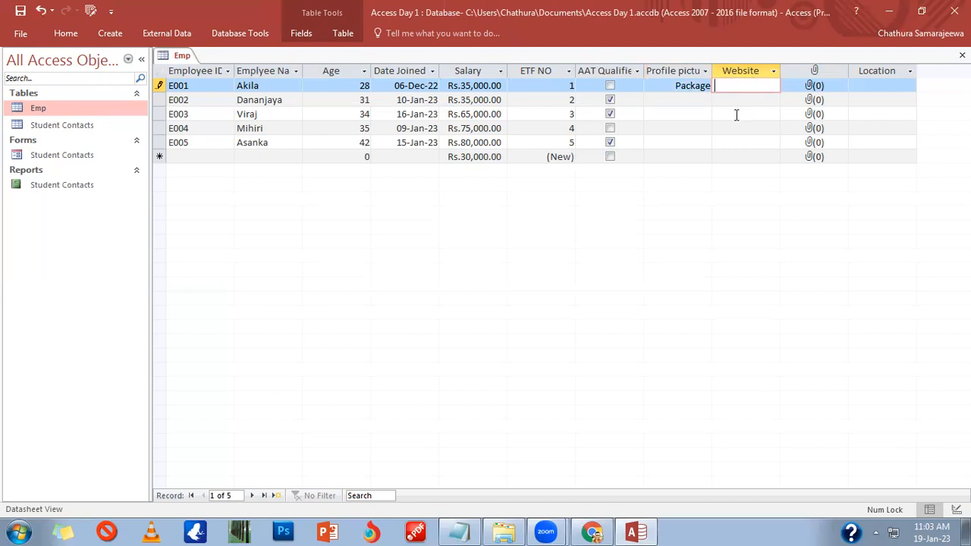
type("www.aatsl.lk")
key("Tab")
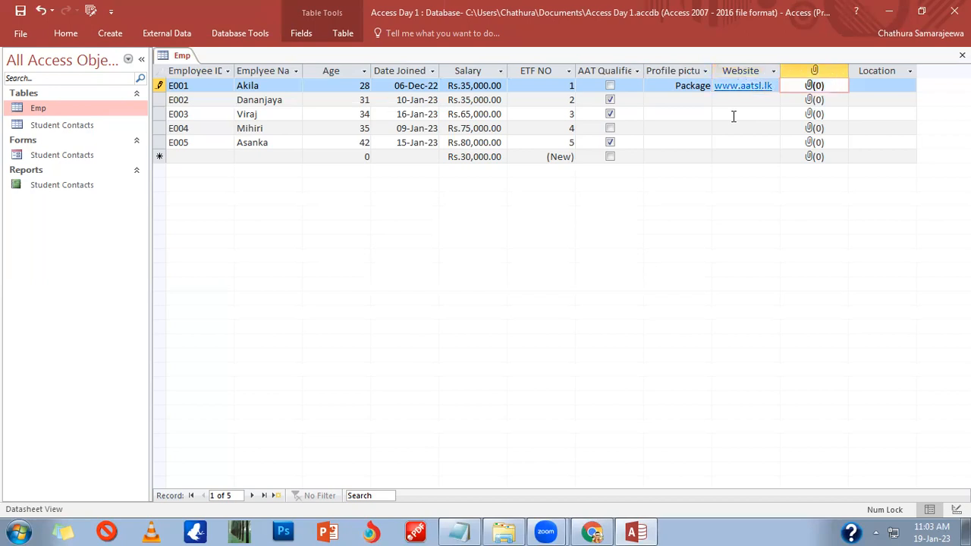
Step: Follow the link to check it opens the AAT Sri Lanka site, then close Chrome
left_click(751, 86)
key("shift+Tab")
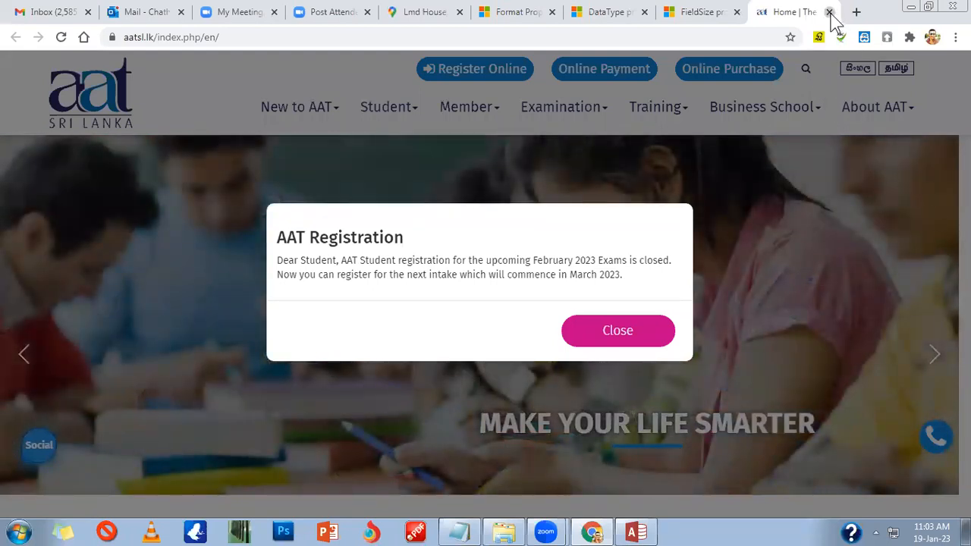
left_click(829, 12)
left_click(915, 9)
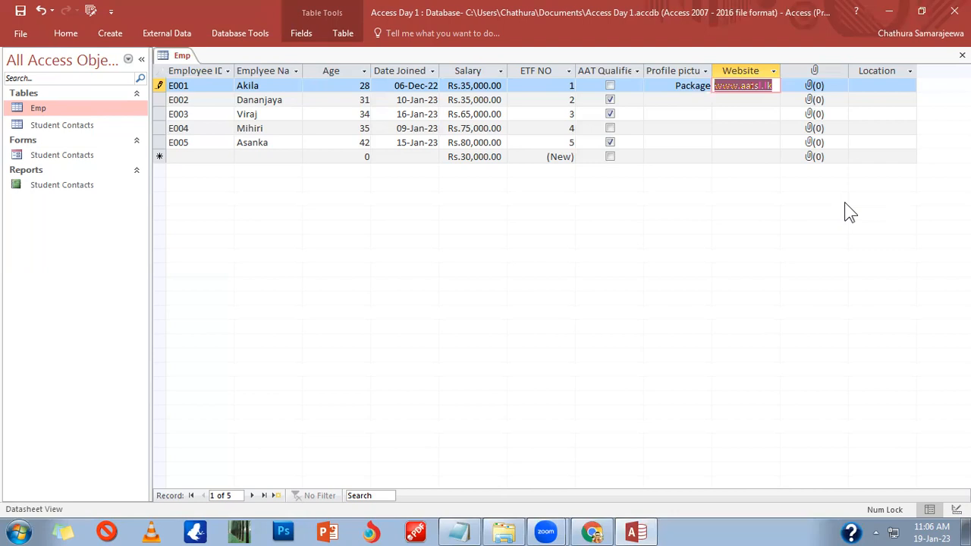
Step: Select E001's attachment cell in the Emp datasheet and bring up its context menu
left_click(824, 85)
right_click(823, 89)
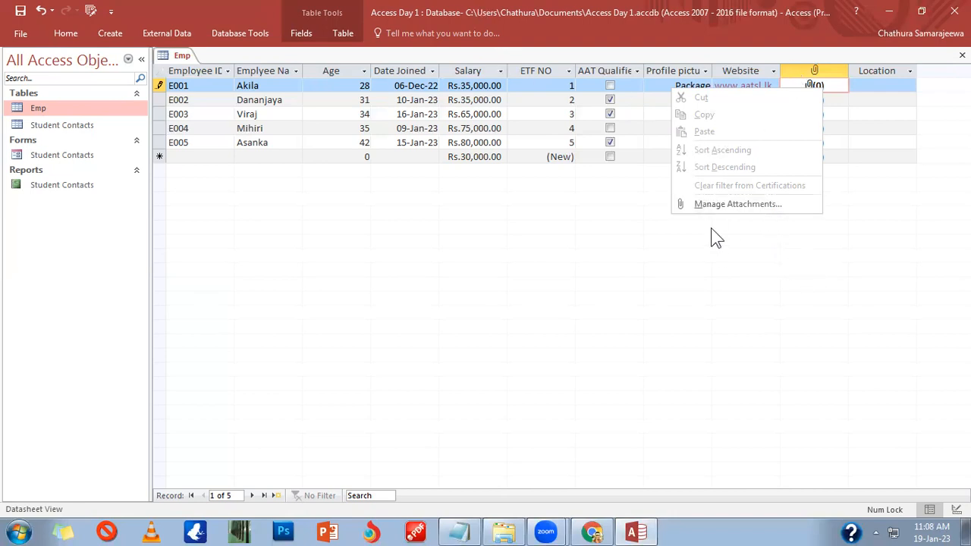
Step: Add 677_1401961979.pdf from Downloads to E001's attachments via Manage Attachments
left_click(724, 209)
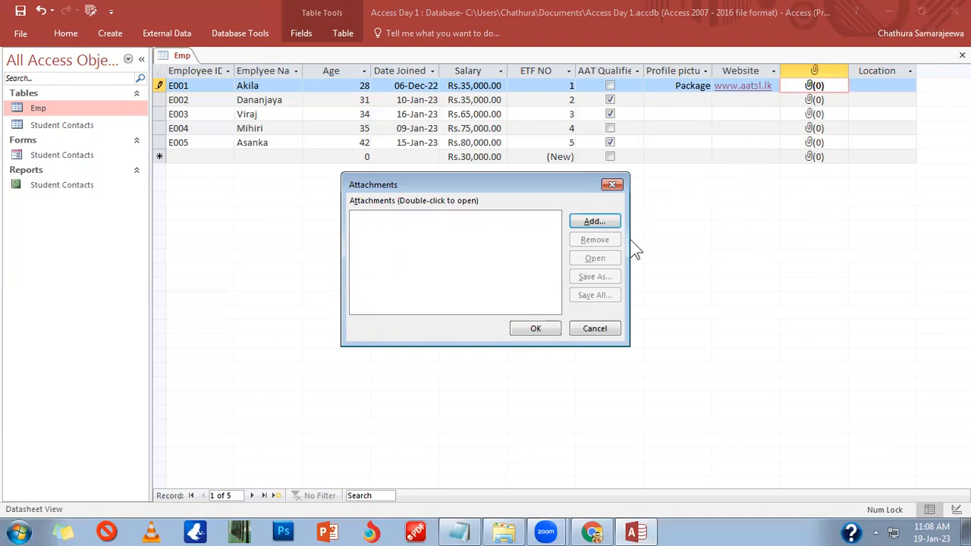
left_click(604, 223)
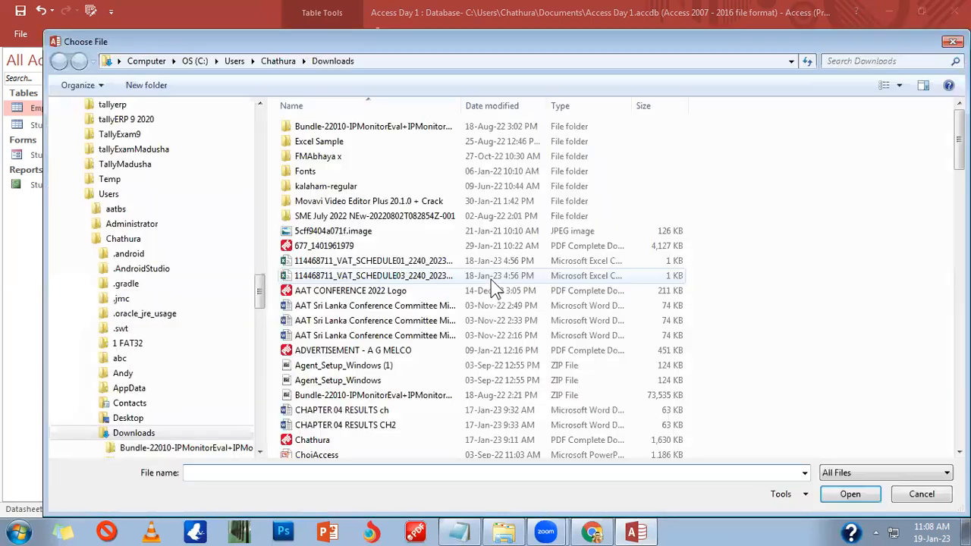
left_click(362, 249)
left_click(362, 247)
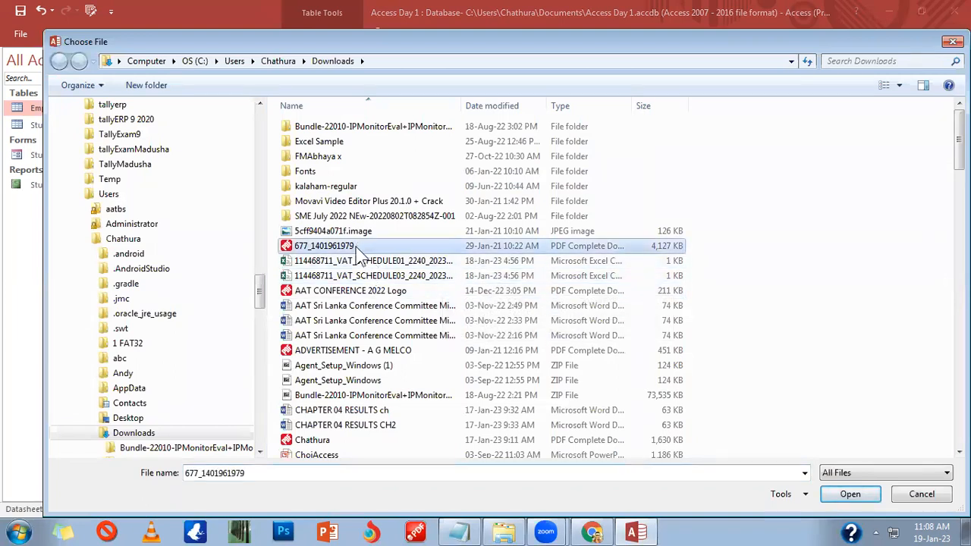
left_click(860, 502)
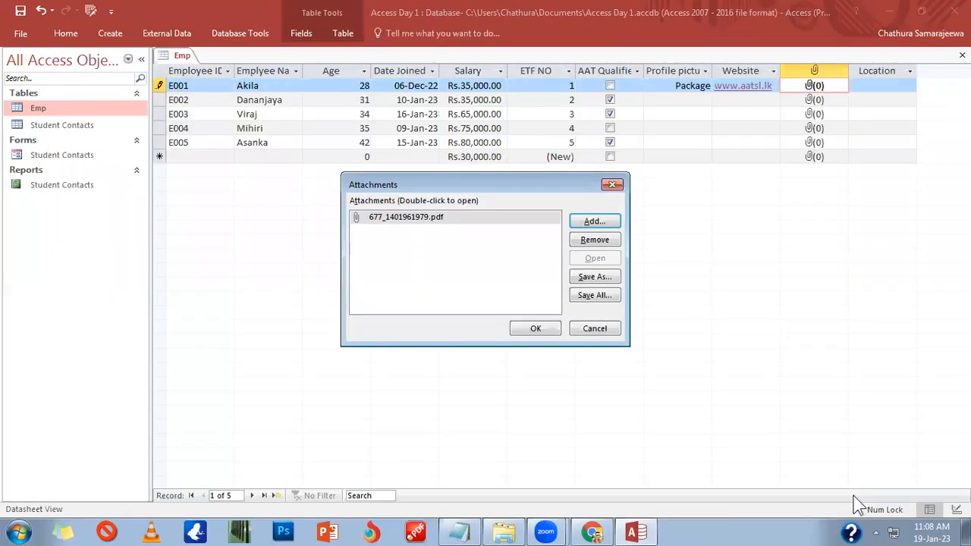
left_click(433, 221)
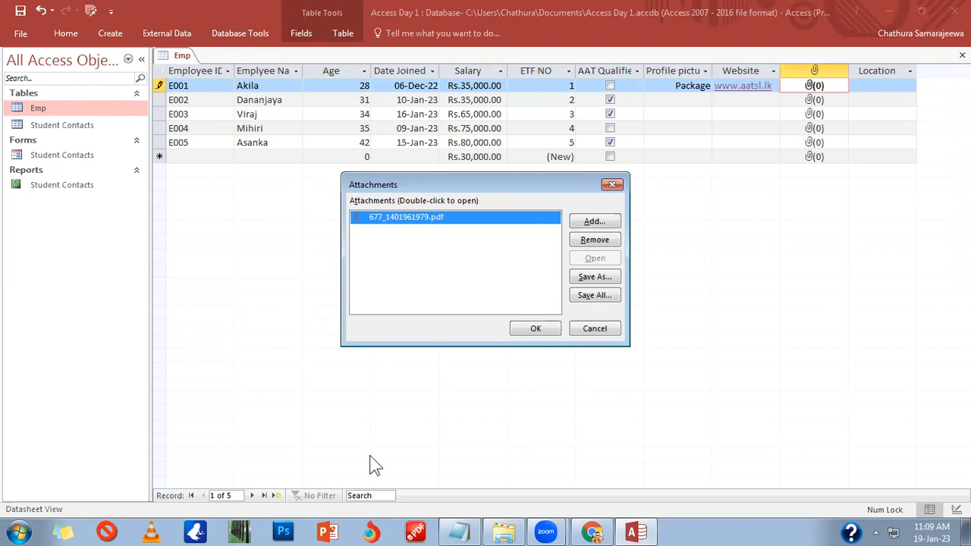
Step: Attach the AAT Sri Lanka Conference Committee document as E001's second file and confirm with OK
left_click(595, 221)
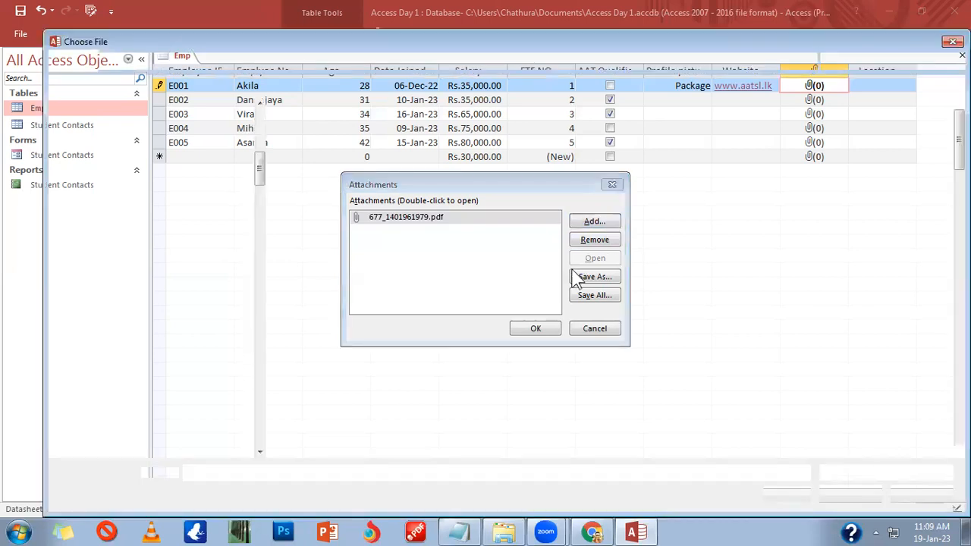
left_click(401, 306)
double_click(402, 310)
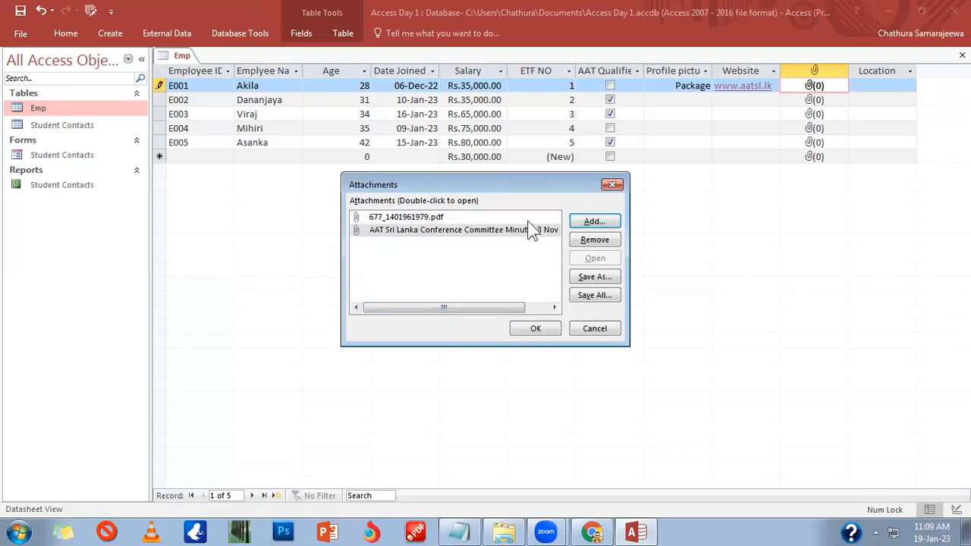
left_click(534, 328)
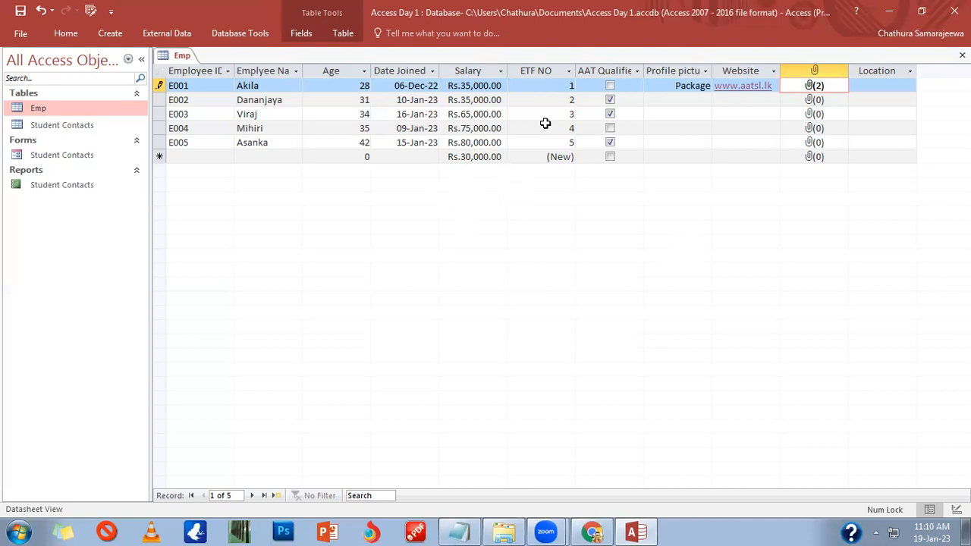
Step: Set Locations from the lookup list: E001 Kandy, E002 Kurunegala, E003 Colombo
left_click(743, 100)
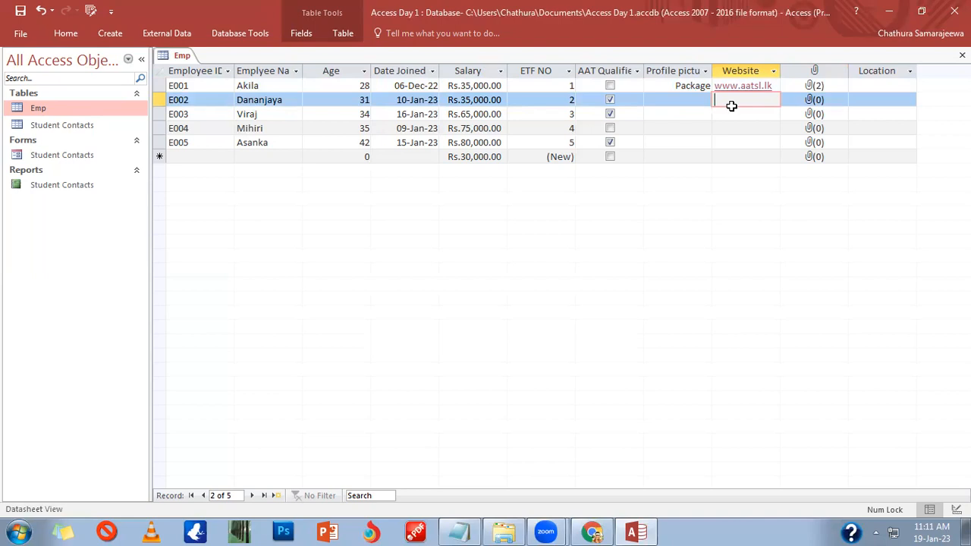
left_click(870, 76)
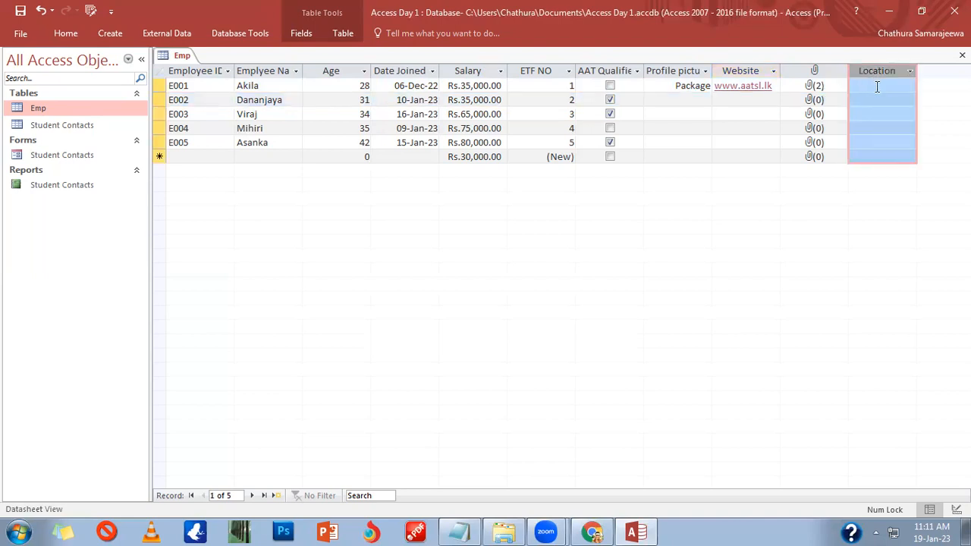
left_click(877, 87)
left_click(909, 87)
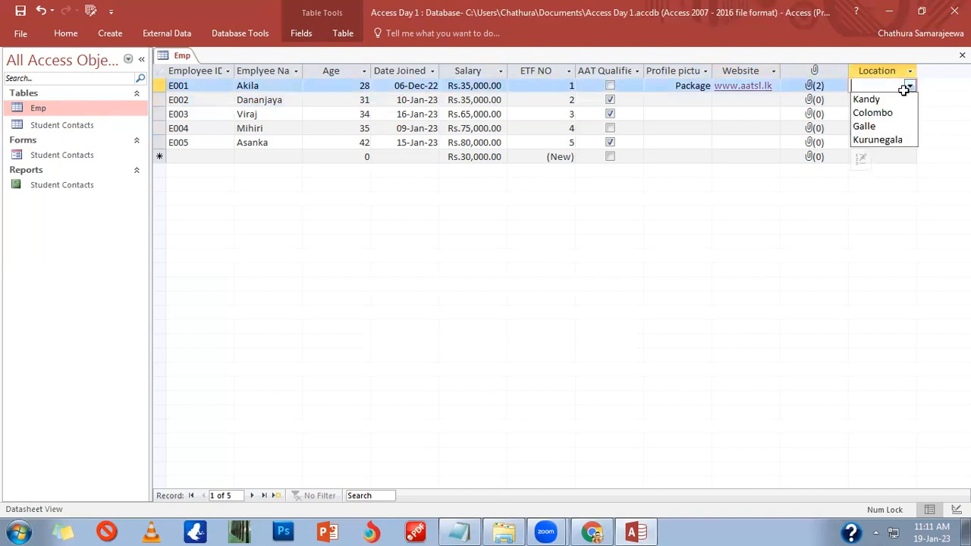
left_click(901, 98)
left_click(903, 99)
left_click(910, 101)
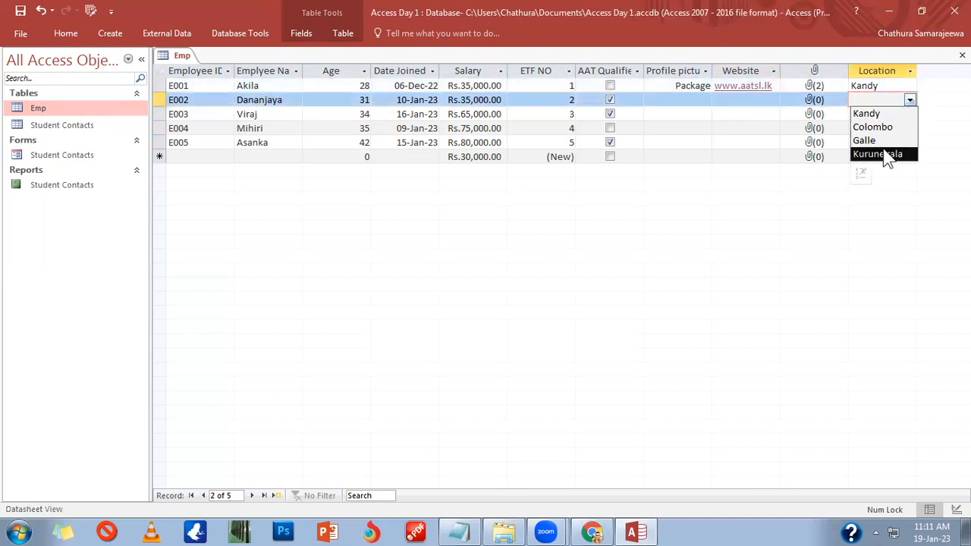
left_click(880, 154)
left_click(910, 113)
left_click(910, 114)
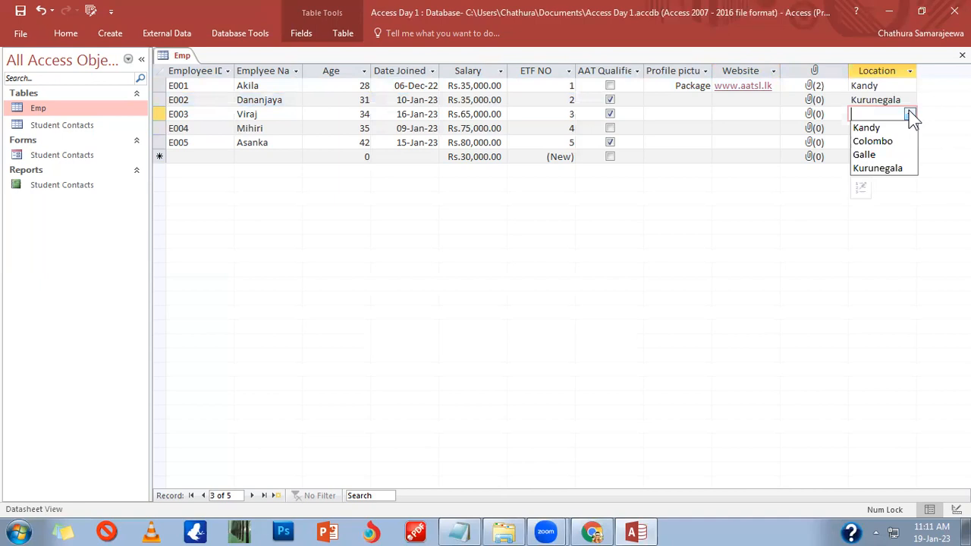
left_click(873, 141)
Step: Set E004's Location to Galle and E005's to Kandy, then close the Emp table
left_click(908, 129)
left_click(909, 128)
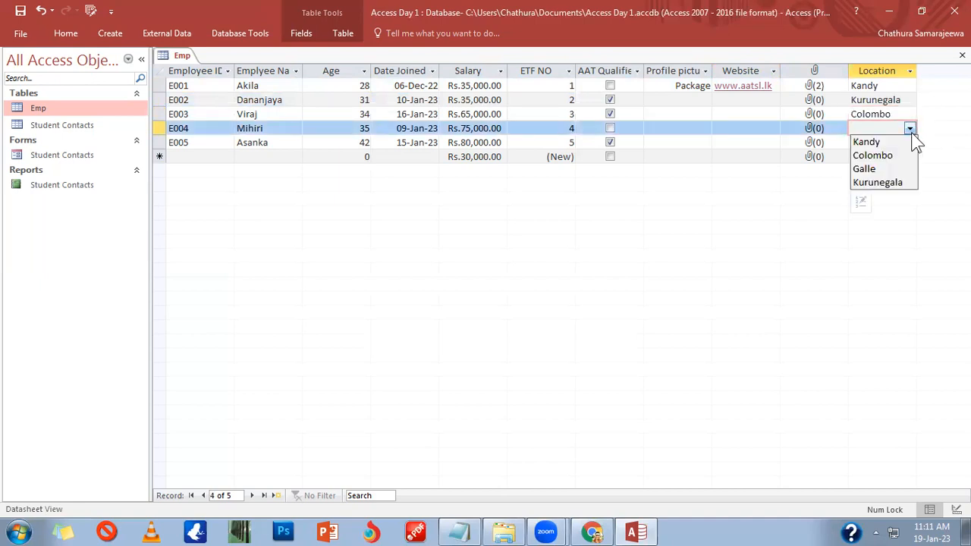
left_click(876, 169)
left_click(884, 144)
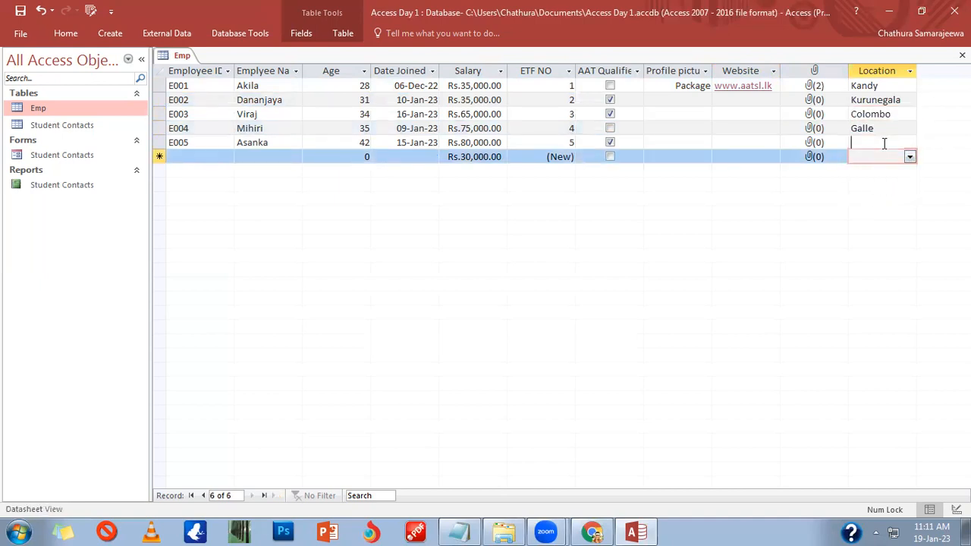
left_click(910, 143)
left_click(890, 156)
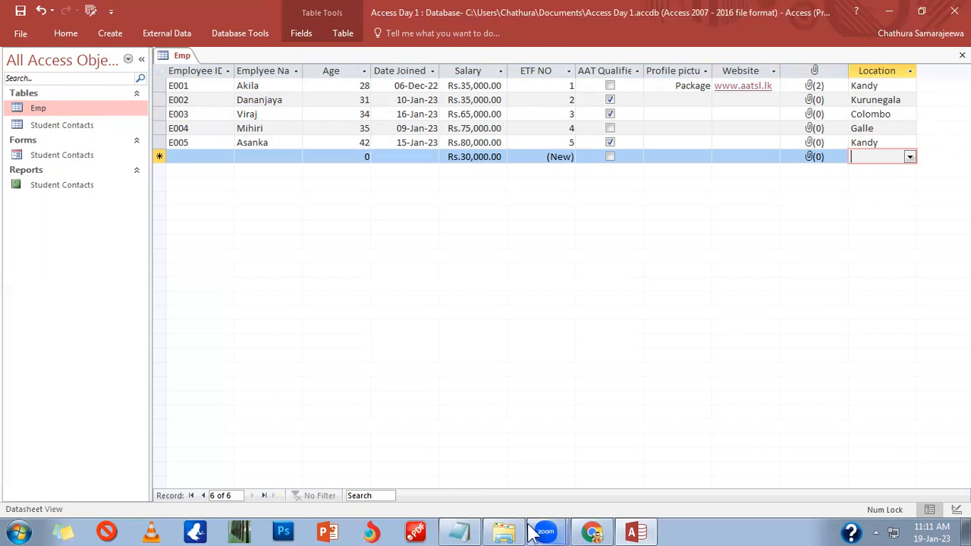
mouse_move(537, 532)
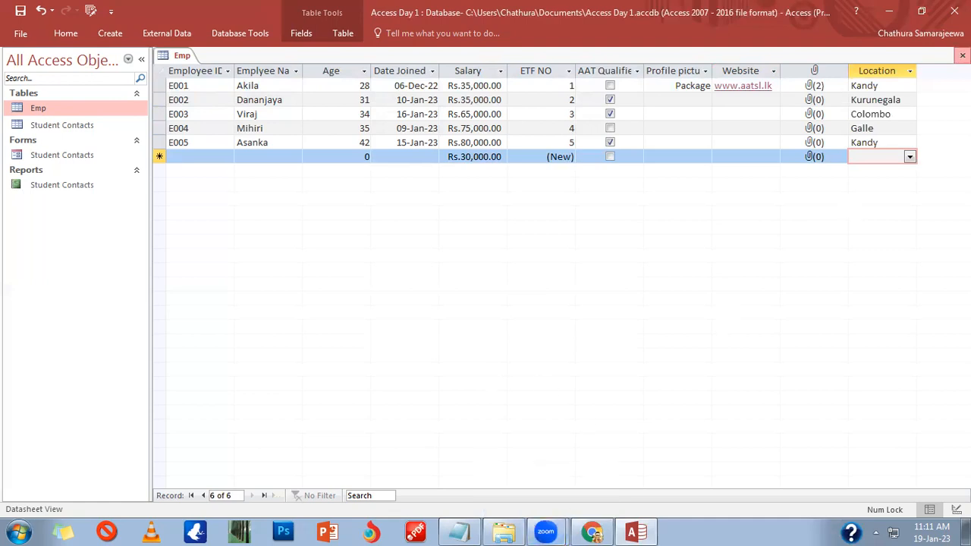
left_click(962, 55)
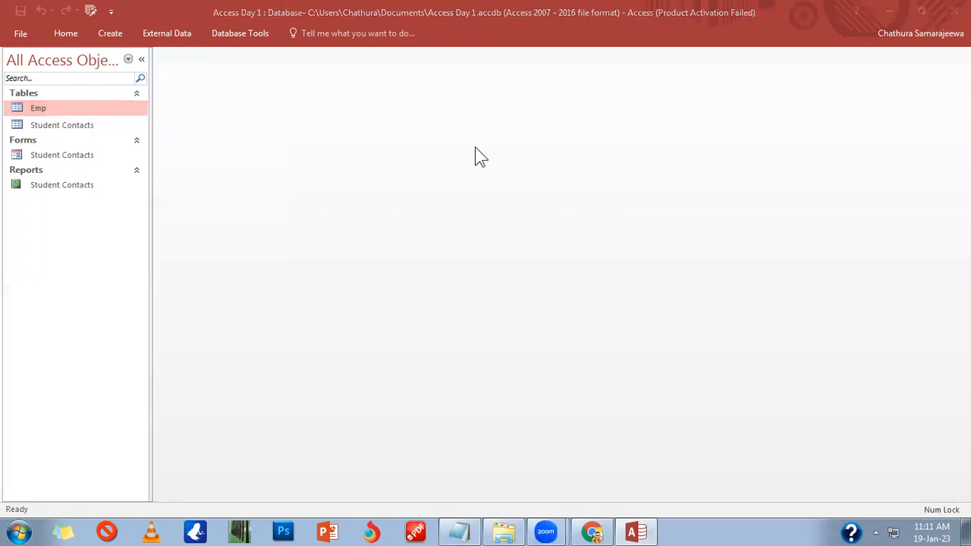
right_click(35, 106)
left_click(76, 132)
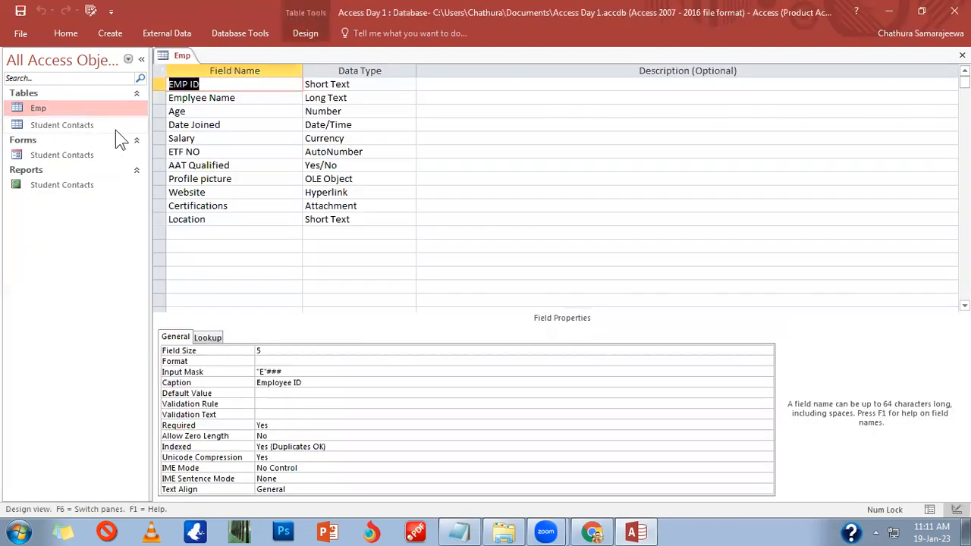
left_click(365, 84)
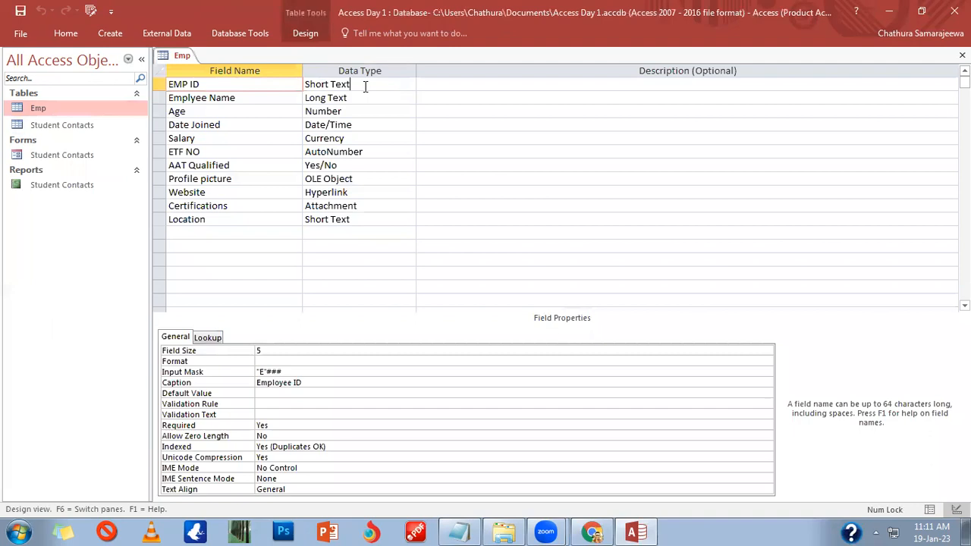
left_click(378, 138)
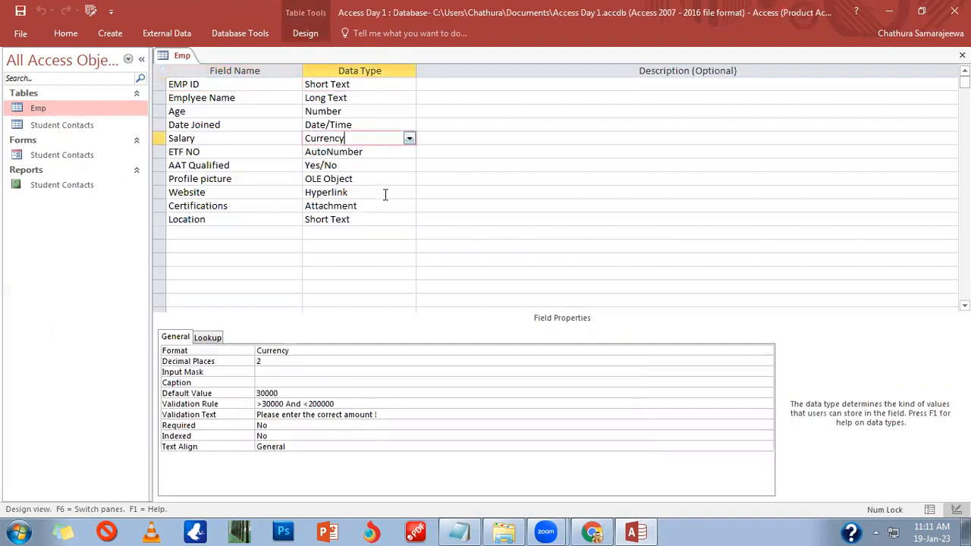
left_click(385, 218)
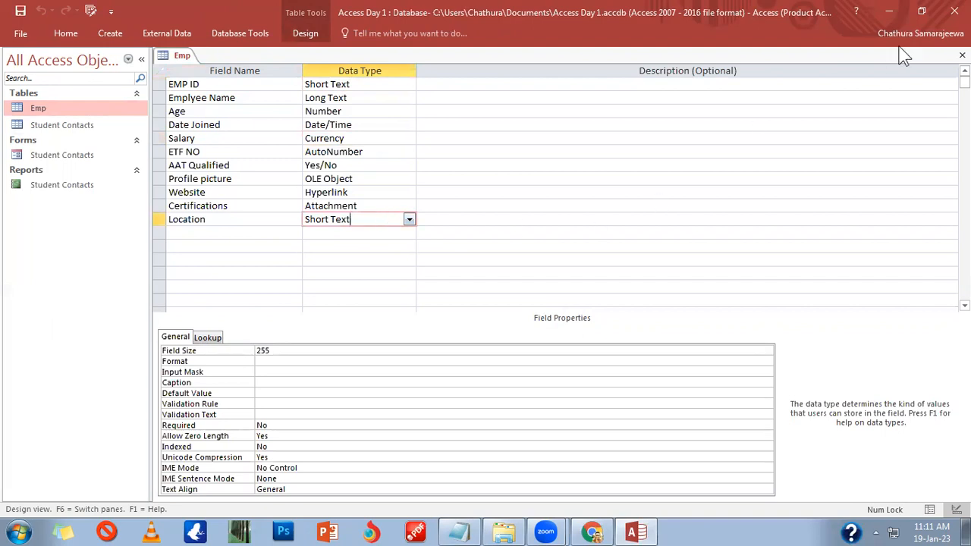
left_click(962, 55)
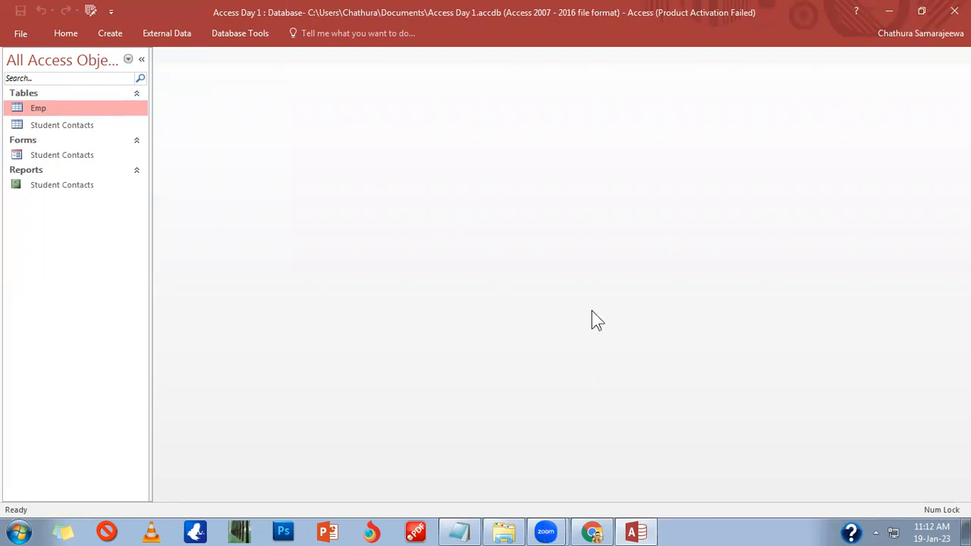
Step: Open Windows Explorer and navigate from the Desktop to Computer
left_click(17, 533)
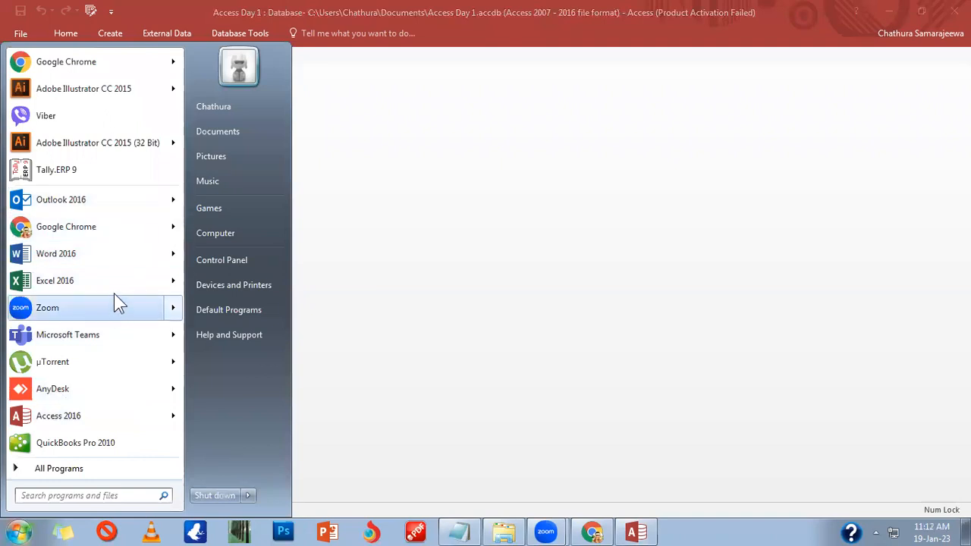
left_click(502, 531)
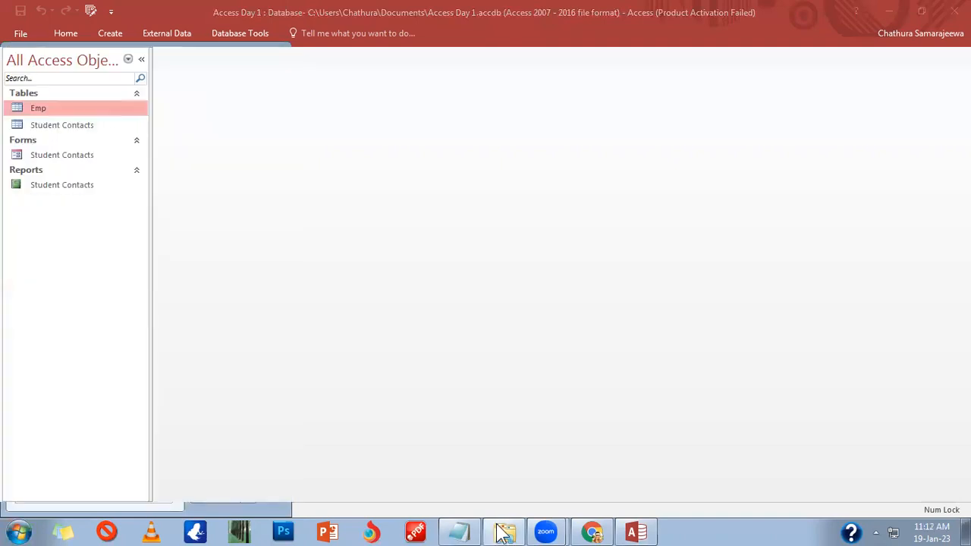
left_click_drag(147, 229, 177, 96)
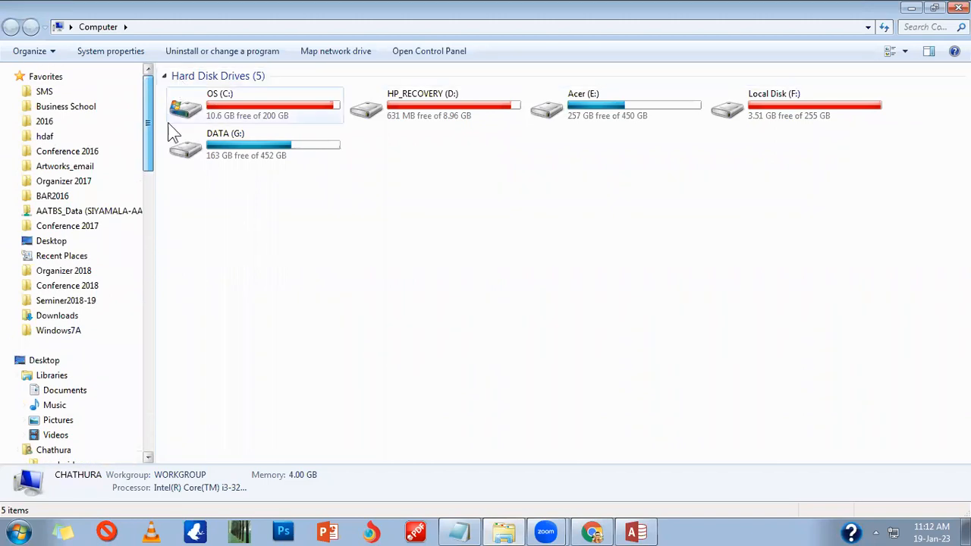
left_click(42, 362)
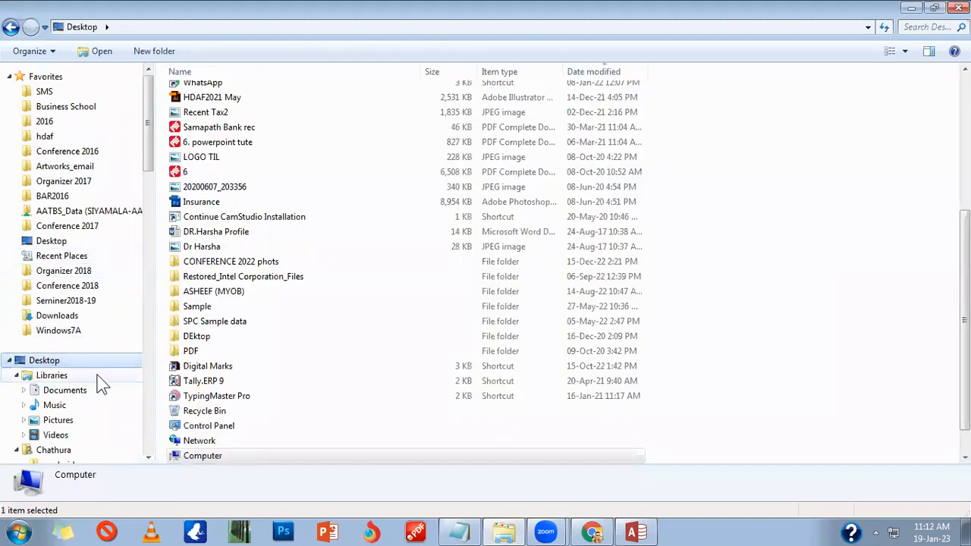
left_click_drag(151, 182, 152, 304)
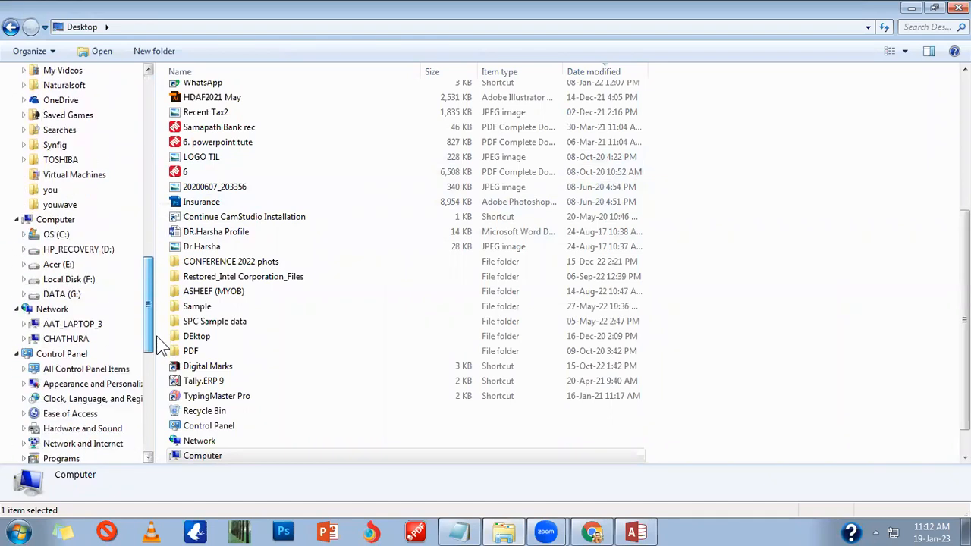
left_click(56, 220)
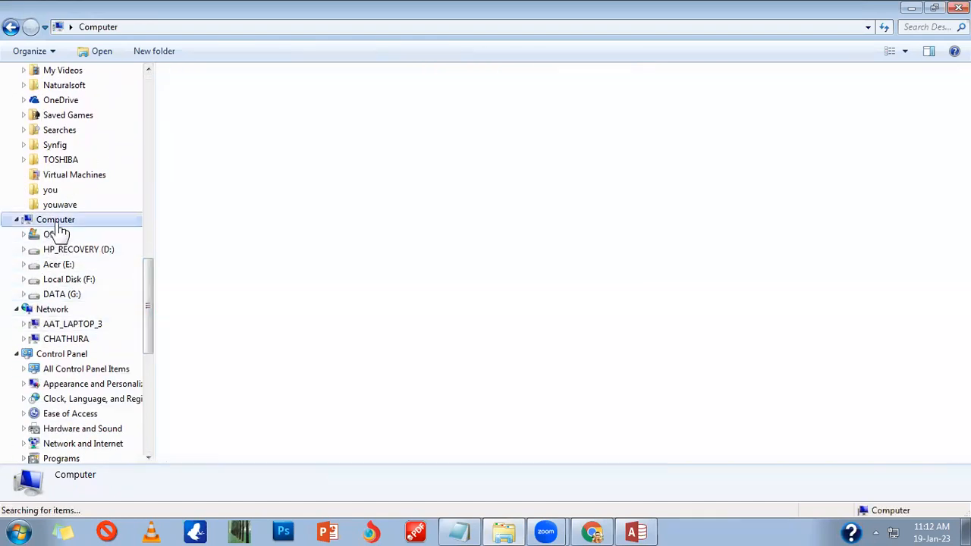
Step: Search the whole computer for access* to list the Access folders and School System database
left_click(929, 27)
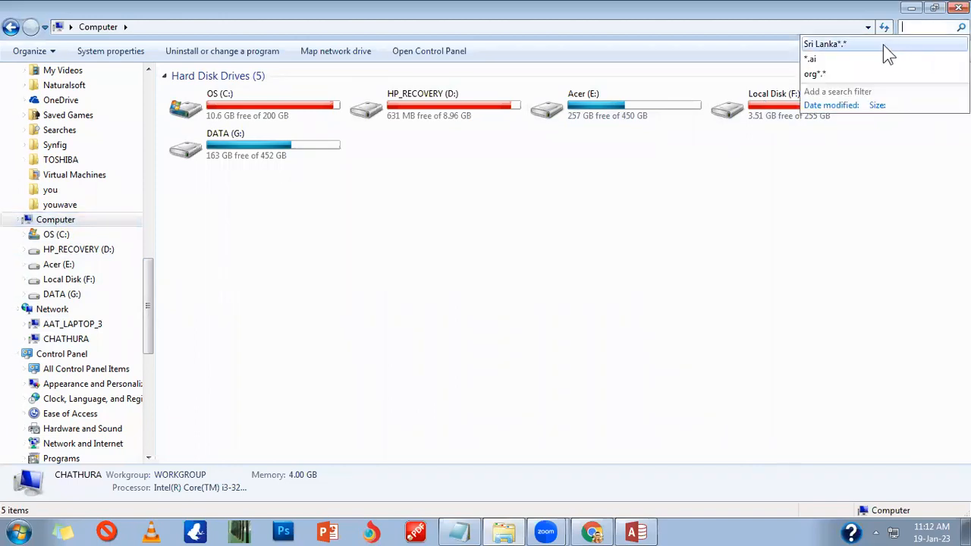
type("acce")
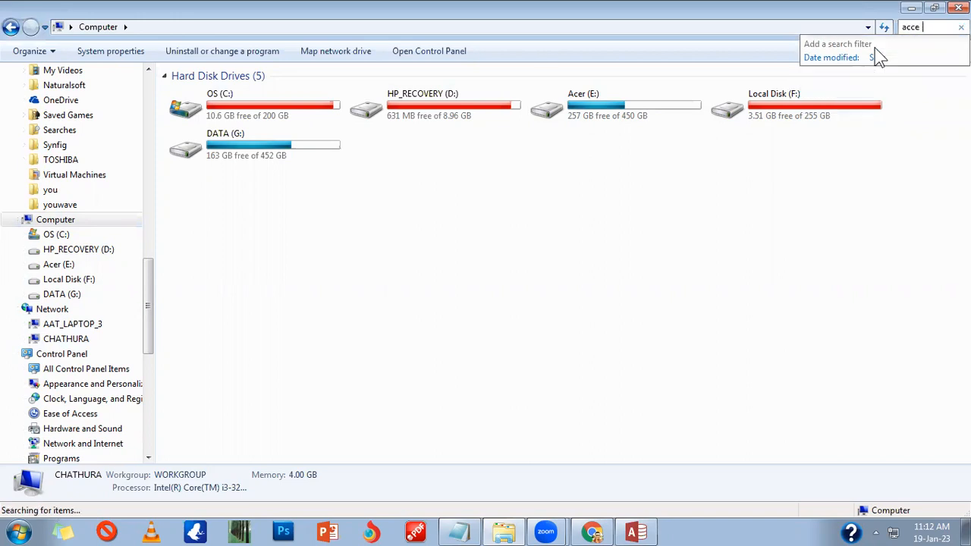
type("ss*")
key("Return")
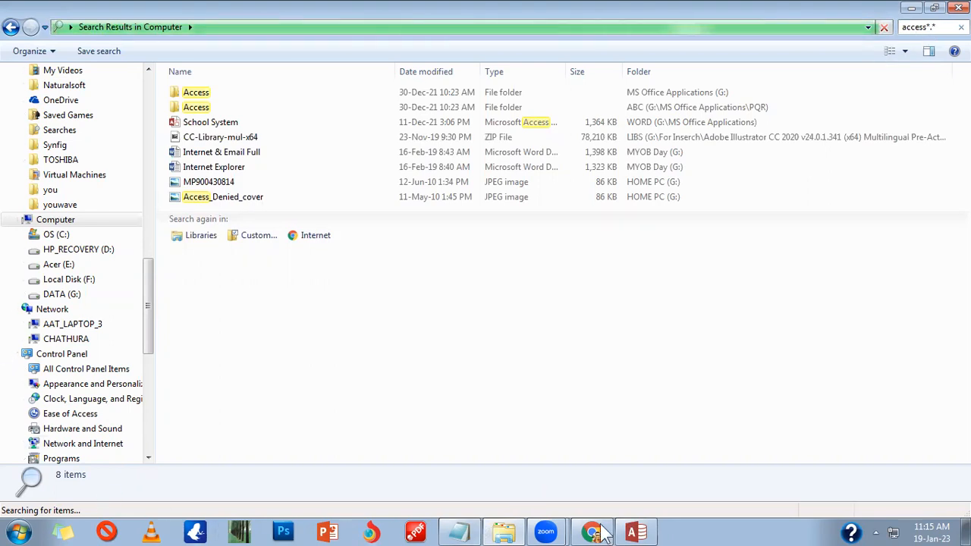
left_click(16, 532)
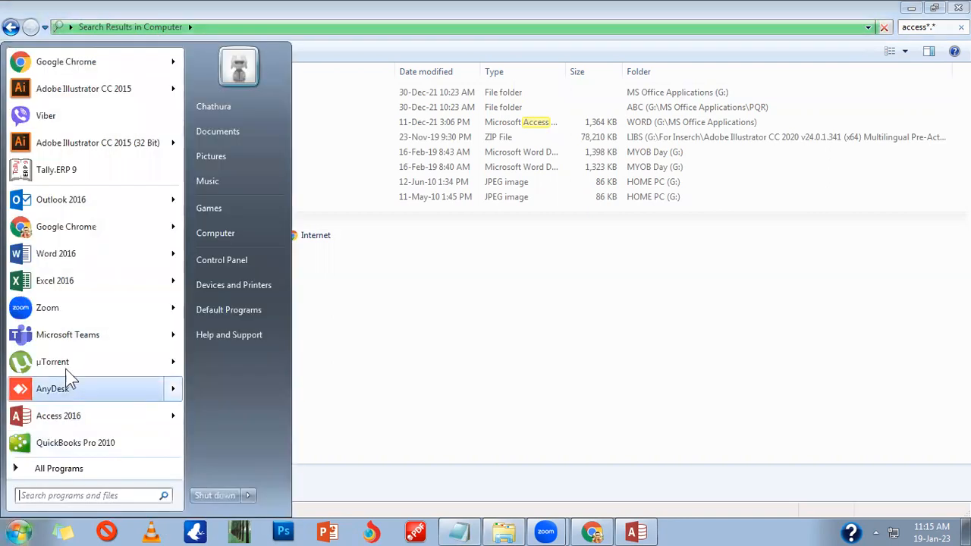
Step: Close the Explorer search window and reopen Start showing Excel 2016's recent workbooks
left_click(173, 283)
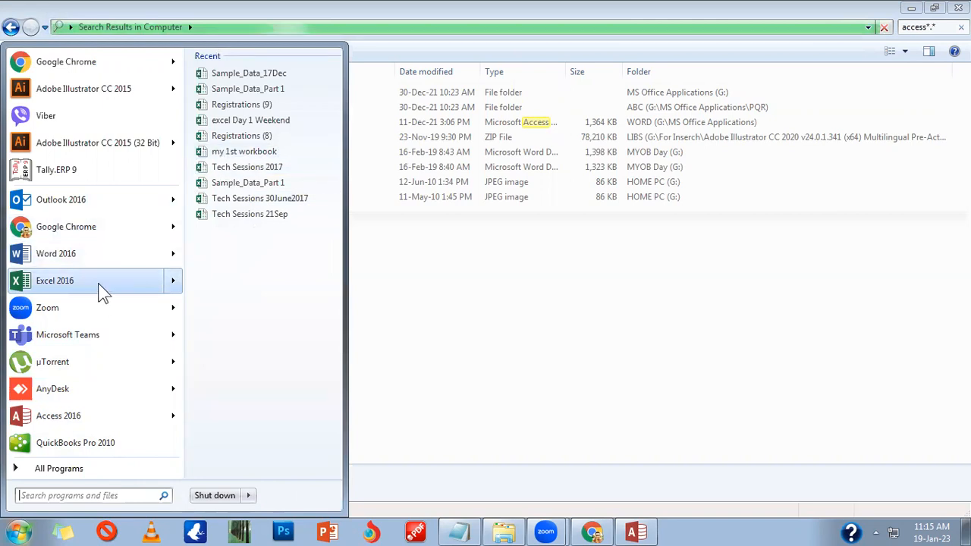
left_click(546, 351)
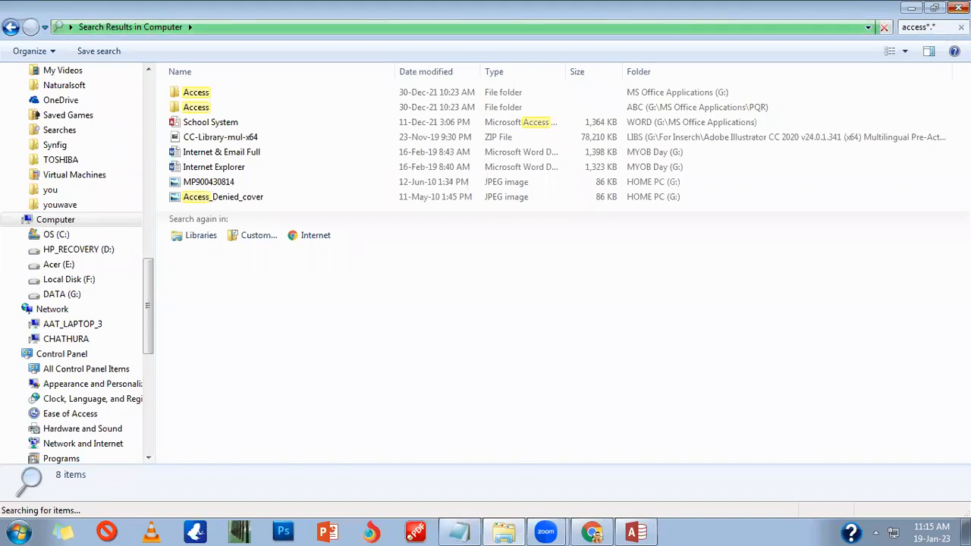
left_click(958, 7)
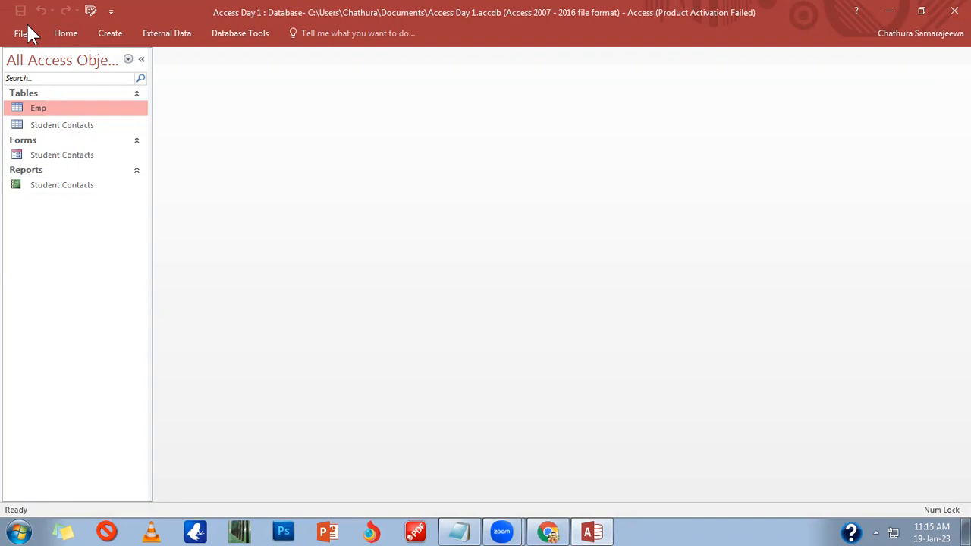
left_click(16, 533)
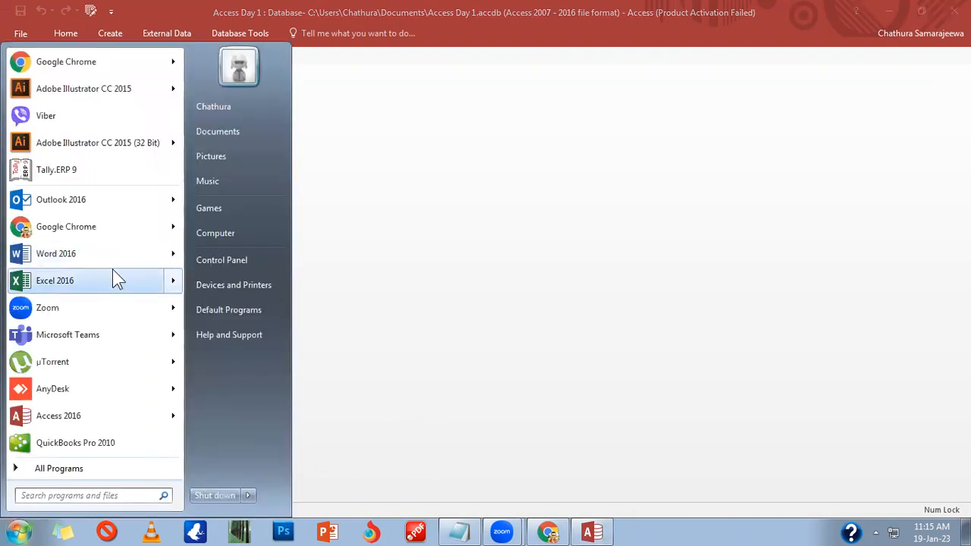
mouse_move(112, 278)
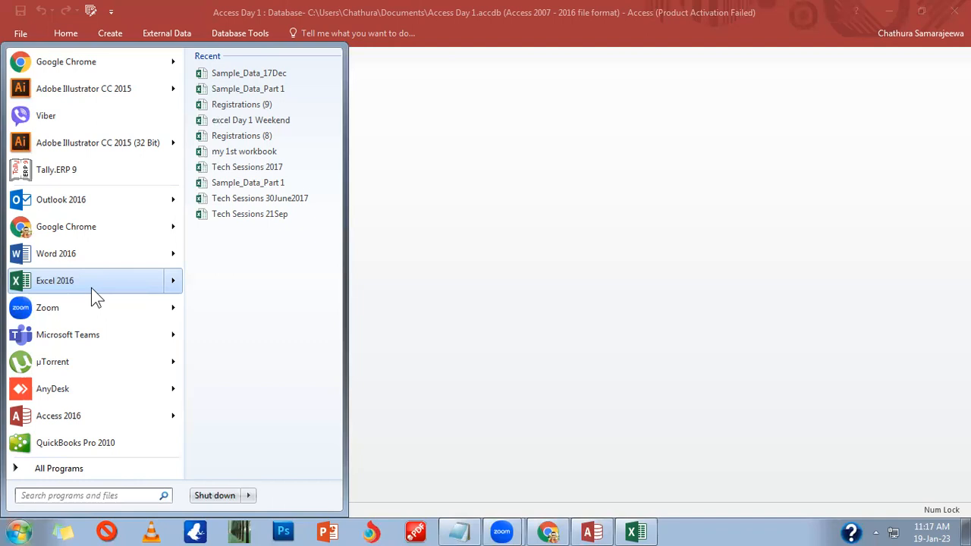
Step: Launch Excel 2016 and bring its window to the front
left_click(91, 288)
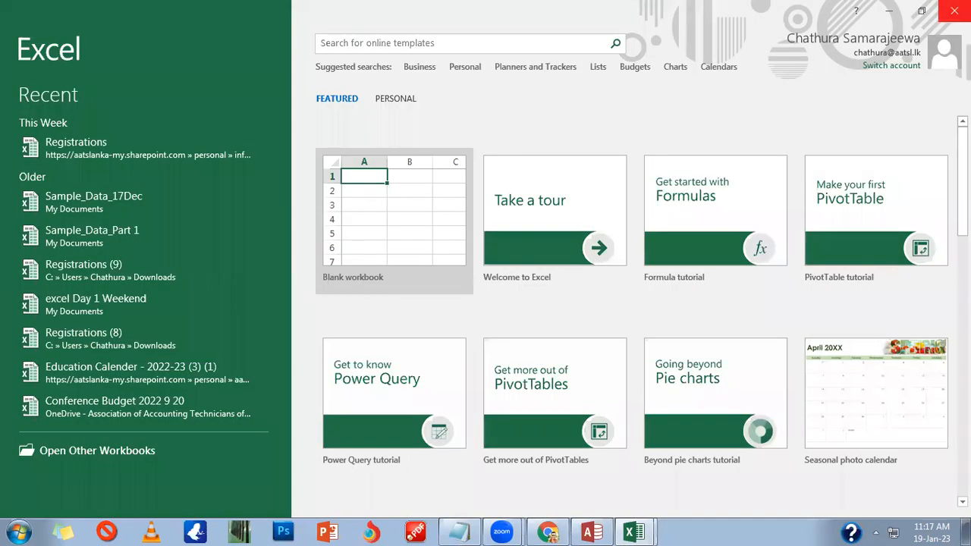
left_click(955, 11)
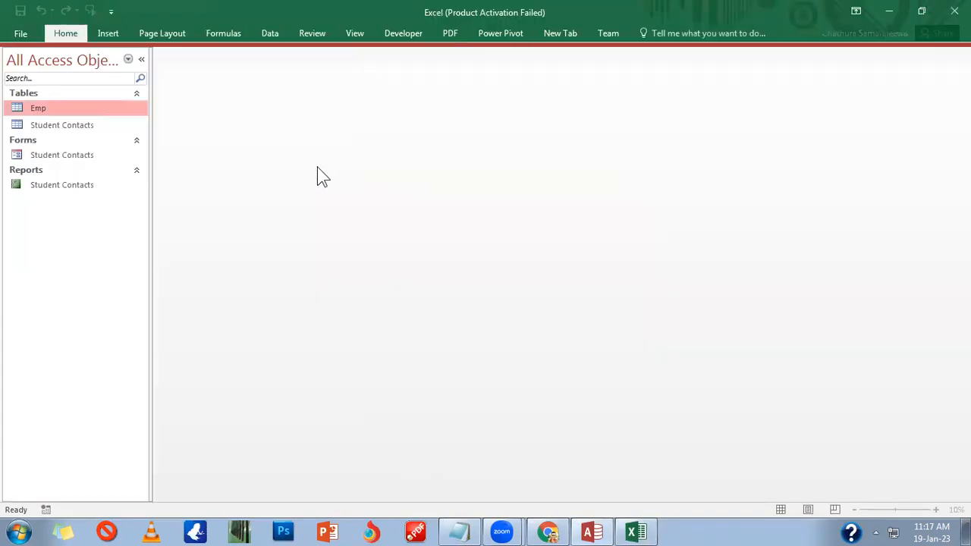
left_click(636, 531)
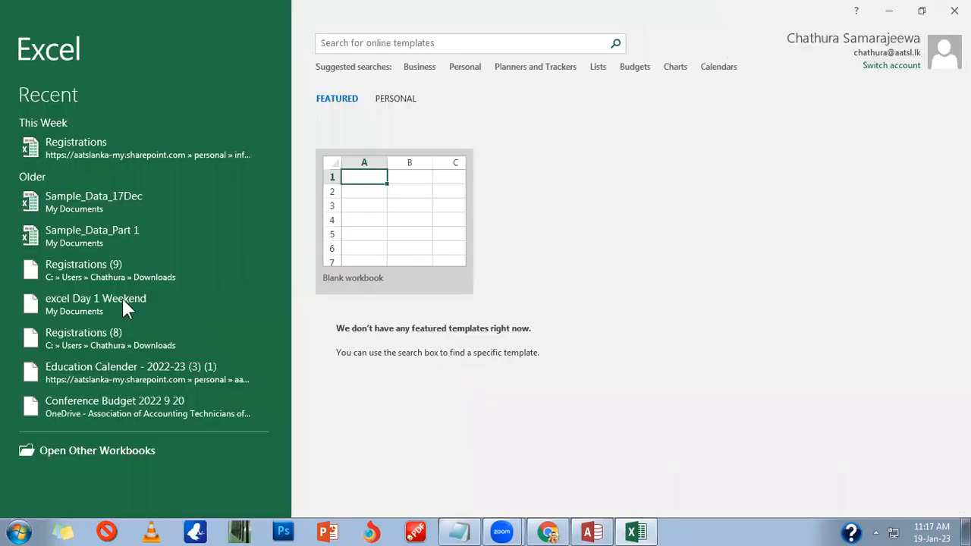
Step: Check Recover Unsaved Workbooks, find the UnsavedFiles folder empty, and close it
left_click(114, 451)
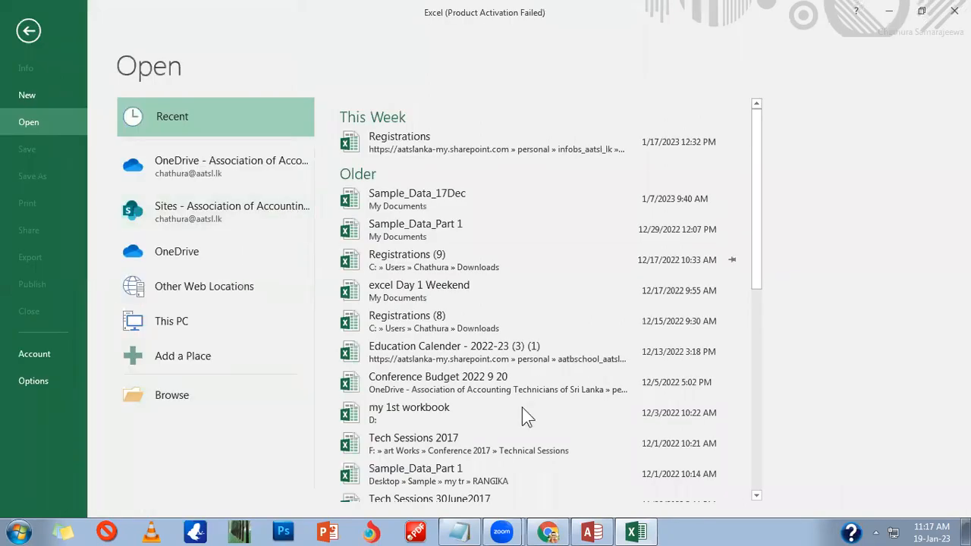
scroll(522, 408, "down", 3)
scroll(518, 421, "down", 4)
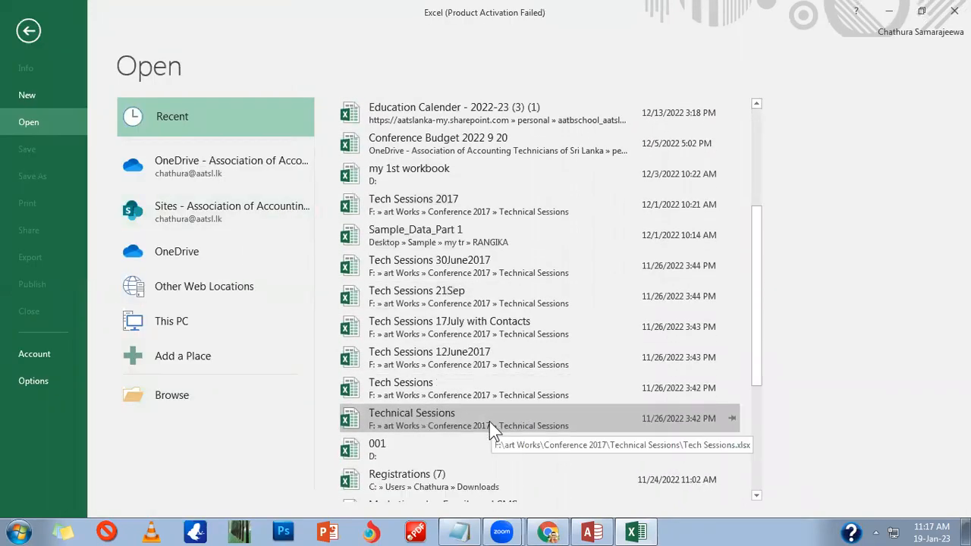
scroll(479, 433, "down", 3)
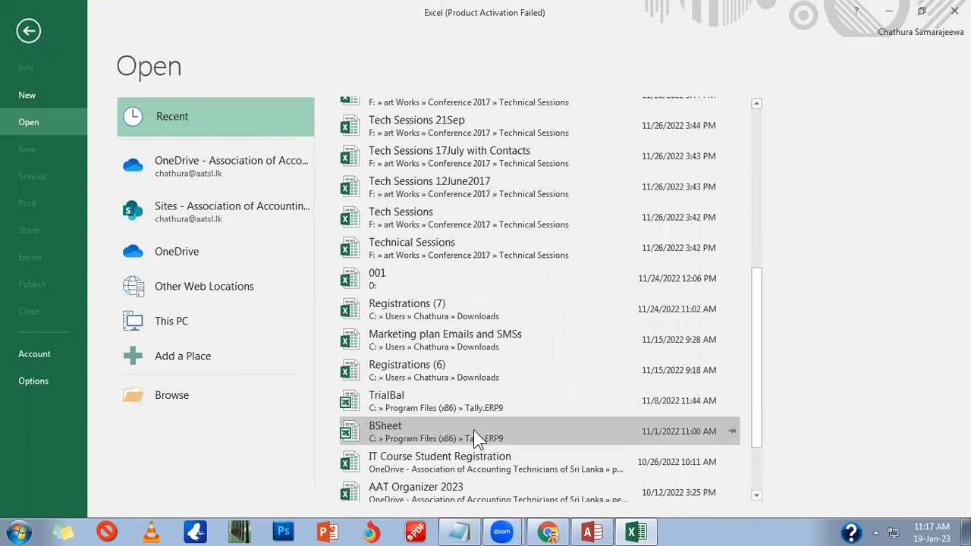
scroll(473, 430, "down", 1)
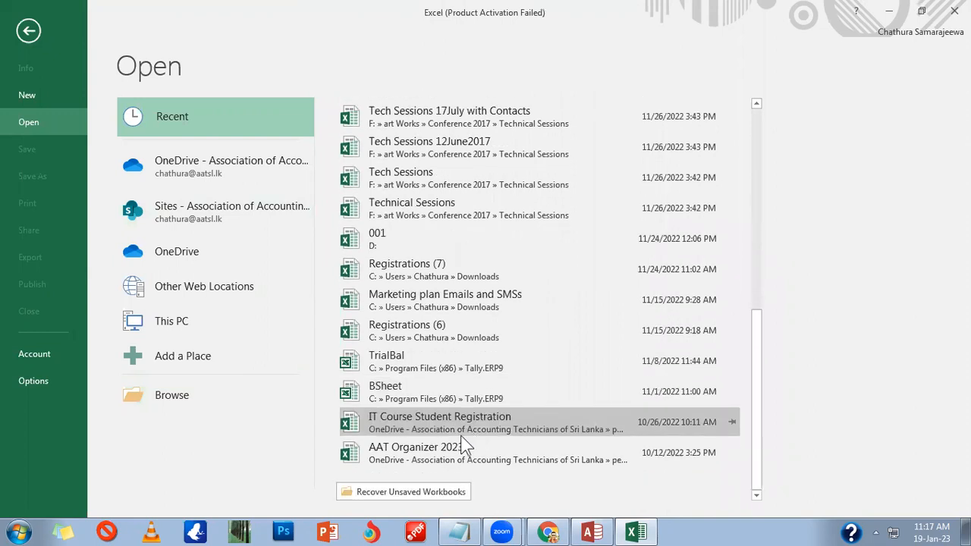
scroll(468, 385, "up", 1)
scroll(465, 384, "down", 1)
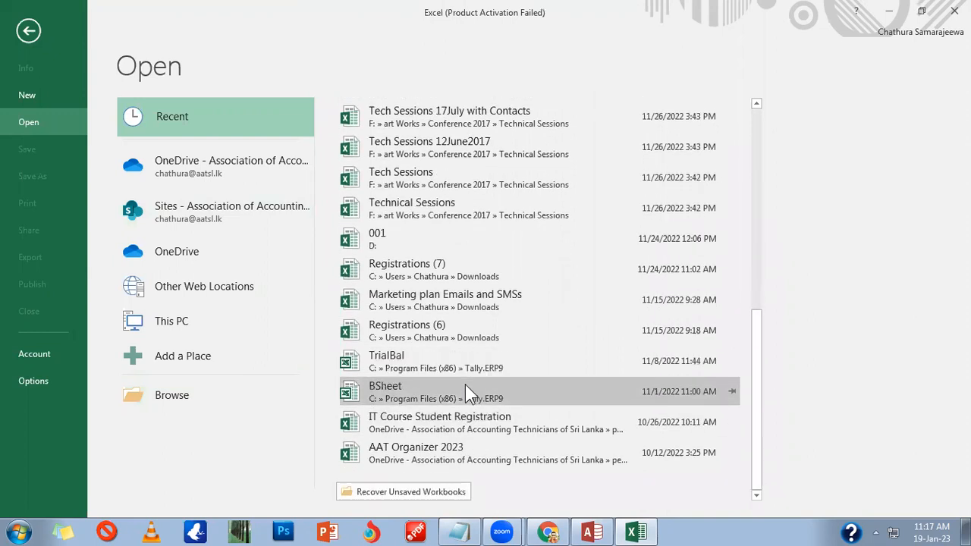
left_click(404, 493)
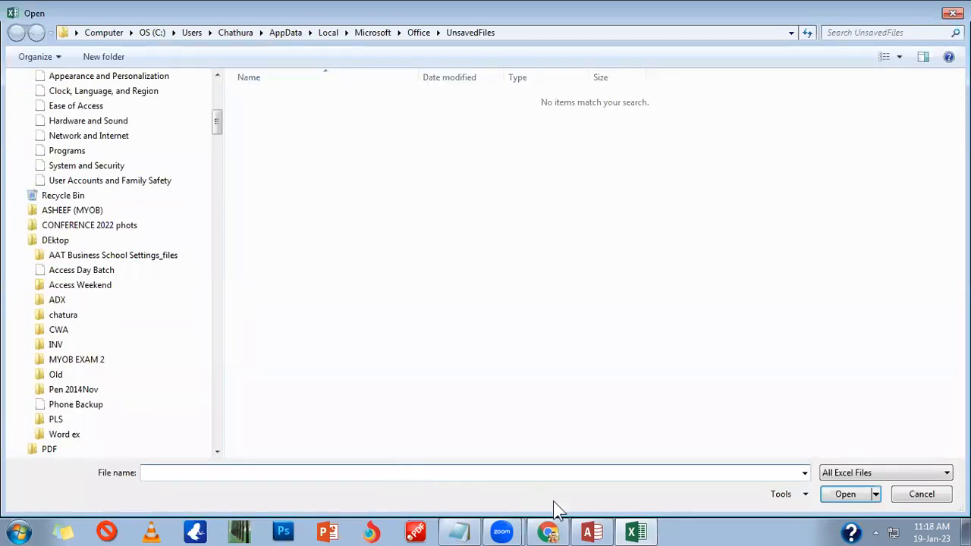
left_click(948, 14)
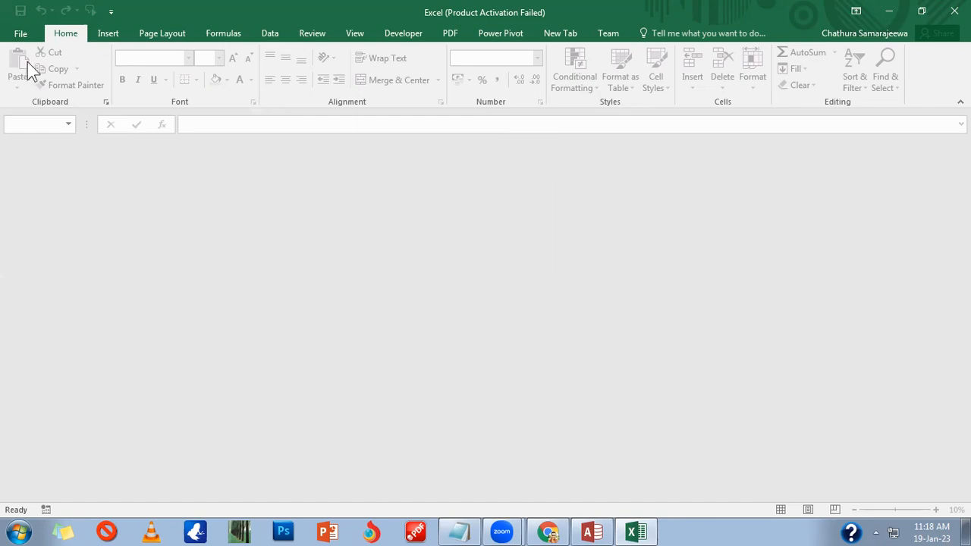
Step: View Excel's recent workbooks such as Registrations and Sample_Data_17Dec in the File backstage, then choose New
left_click(23, 33)
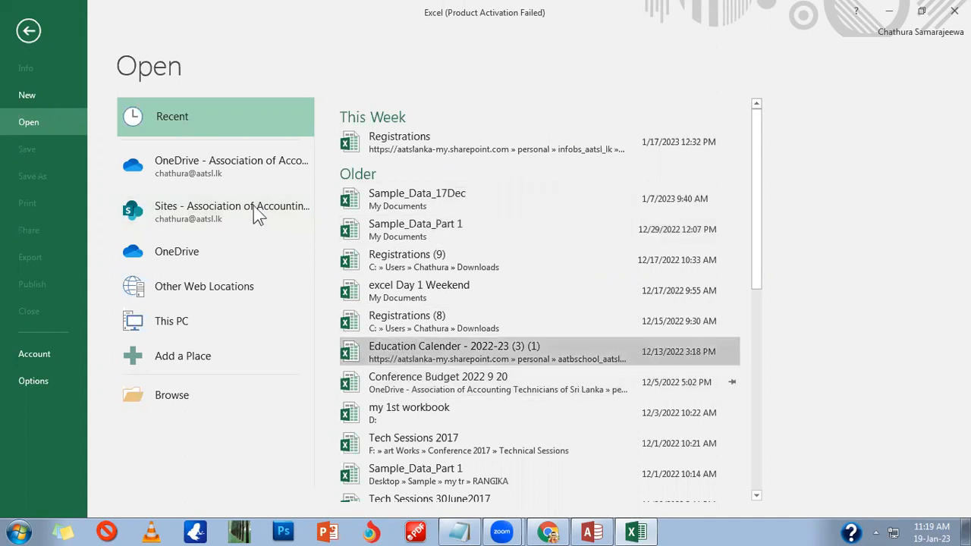
left_click(30, 30)
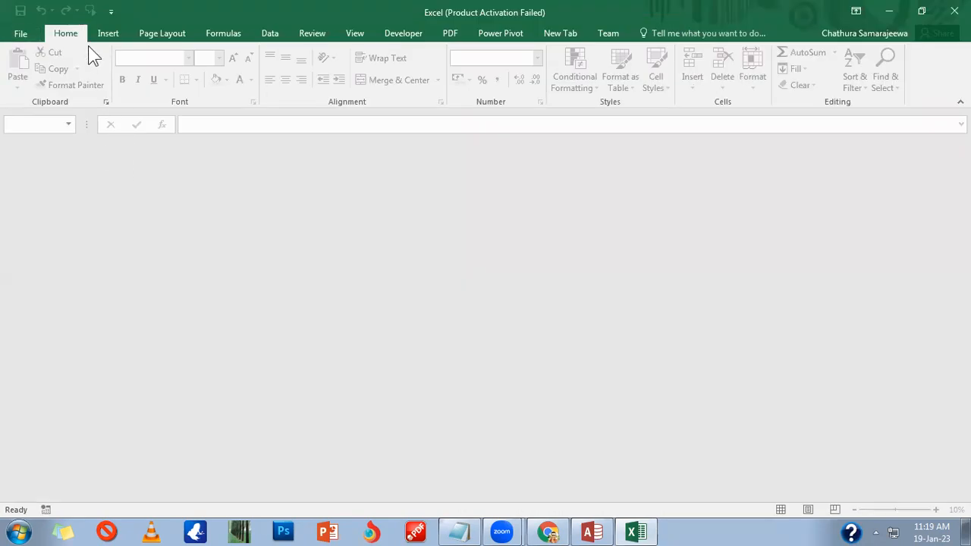
left_click(23, 33)
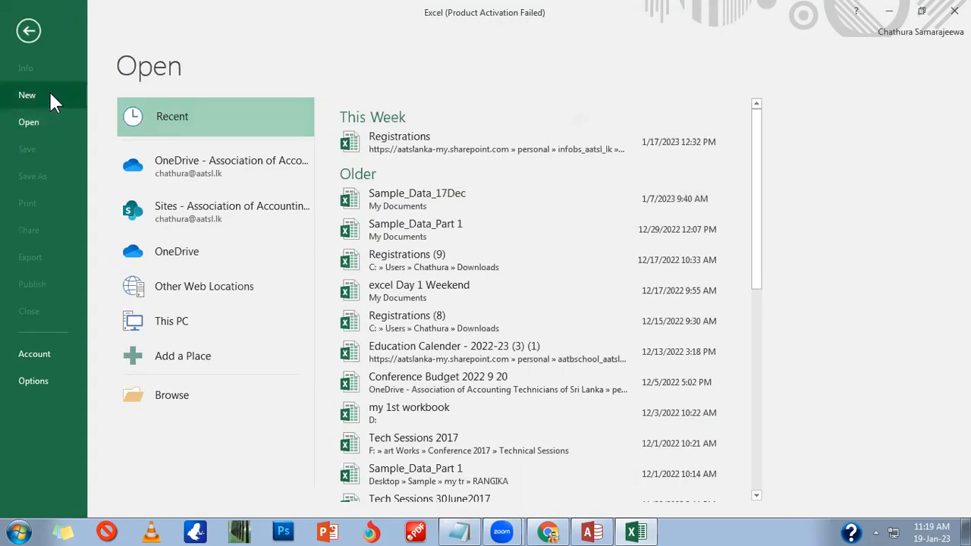
left_click(50, 94)
Step: Create a blank workbook and enter the title School System in A1
left_click(202, 245)
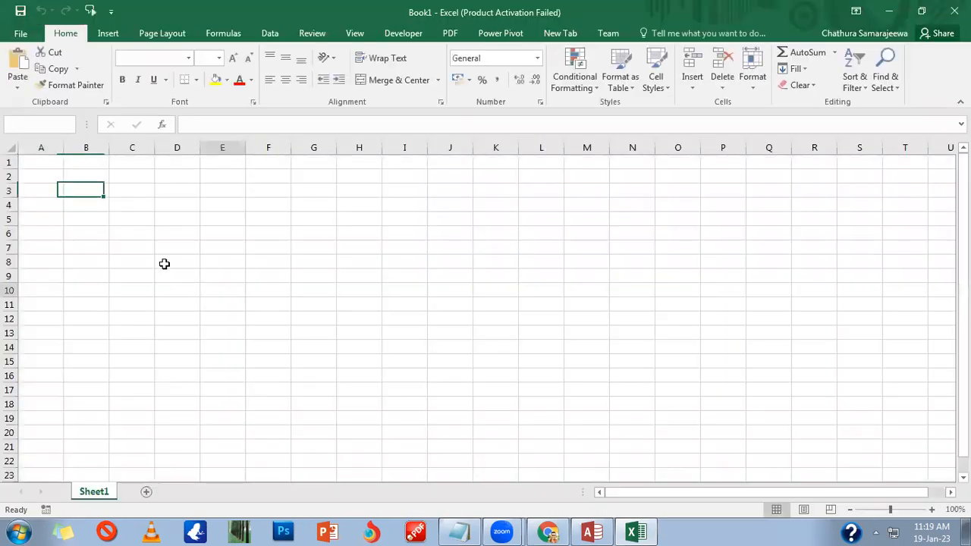
left_click(182, 216)
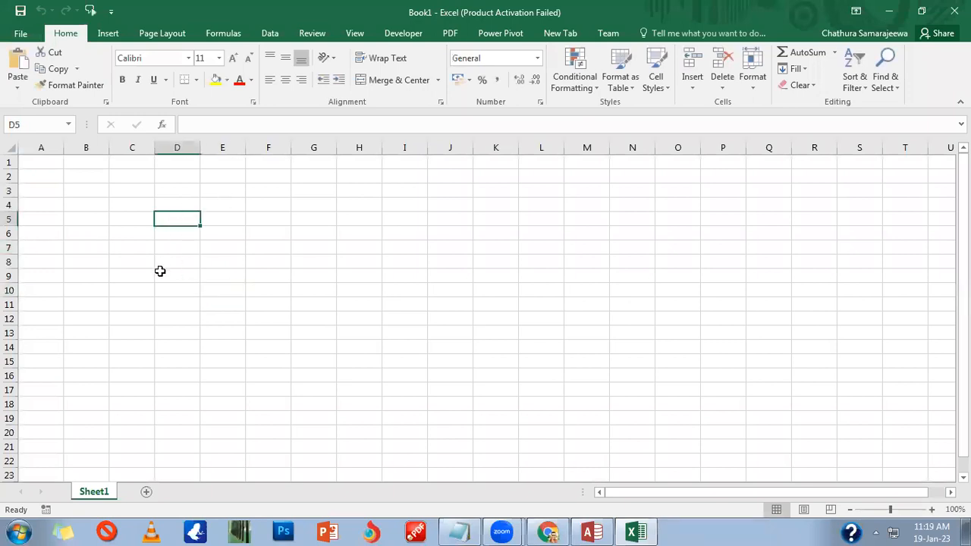
key("Left")
key("Up")
key("Left")
key("Left")
key("Up")
key("Up")
key("Up")
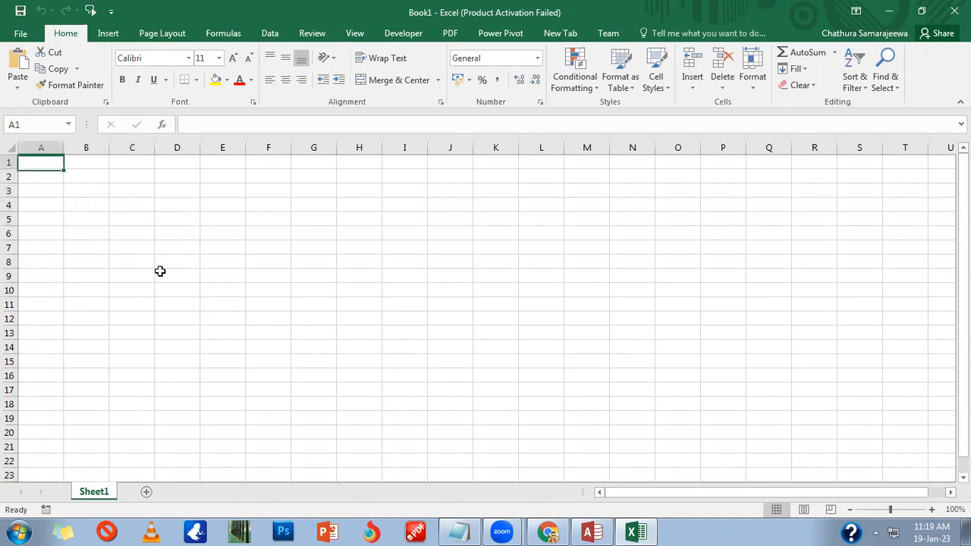
type("Schoo")
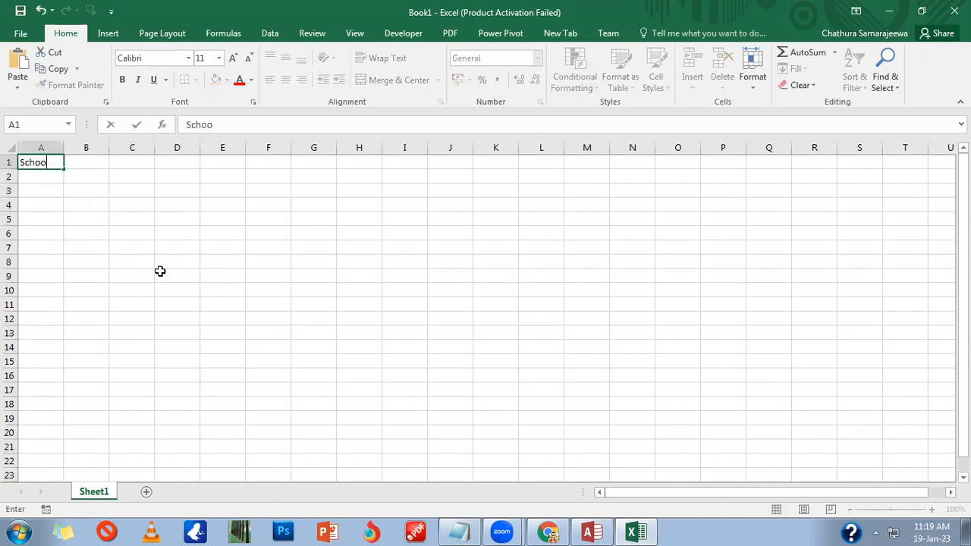
type("l System")
key("Return")
Step: Enter the field names ST ID, ST NAME, ADDRESS and Mobile in A5:A8
key("Down")
key("Down")
key("Down")
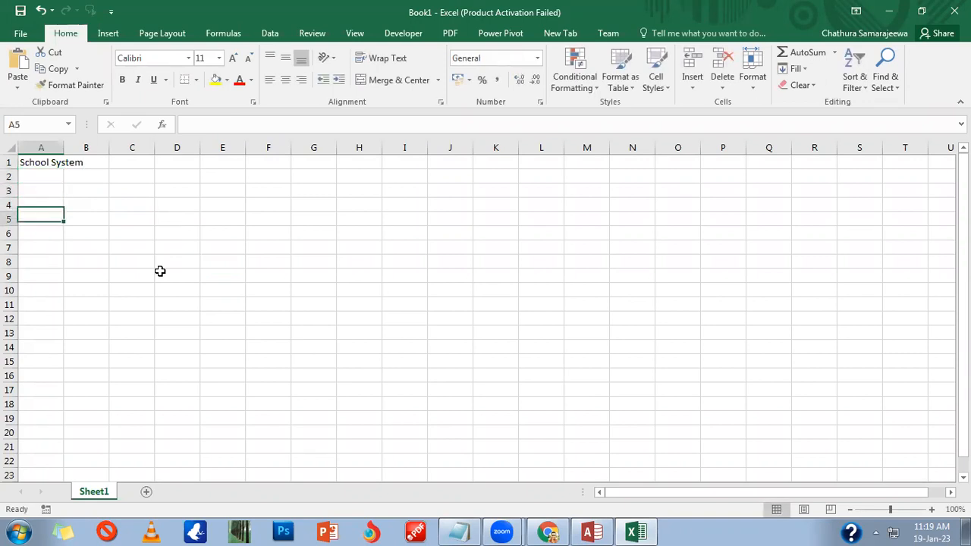
type("ST ID")
key("Tab")
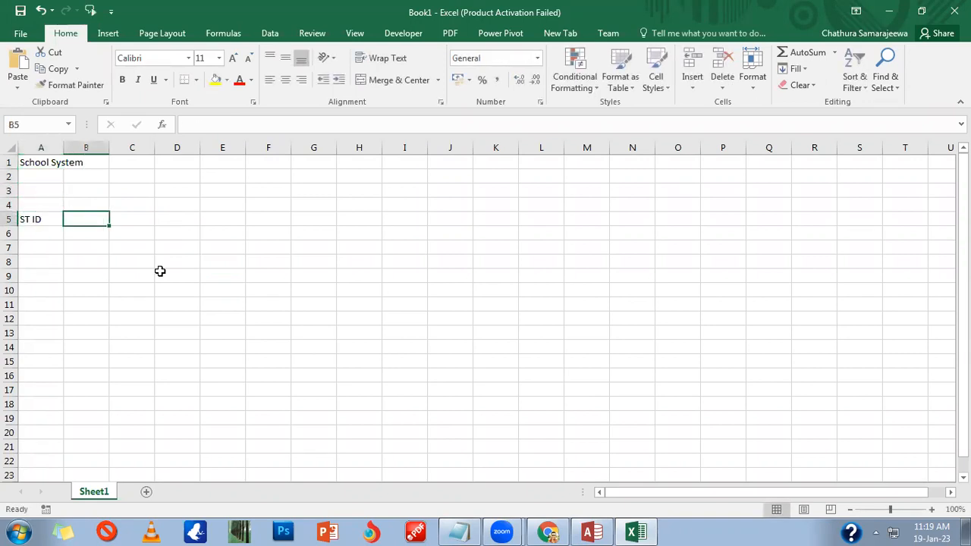
key("Down")
key("Left")
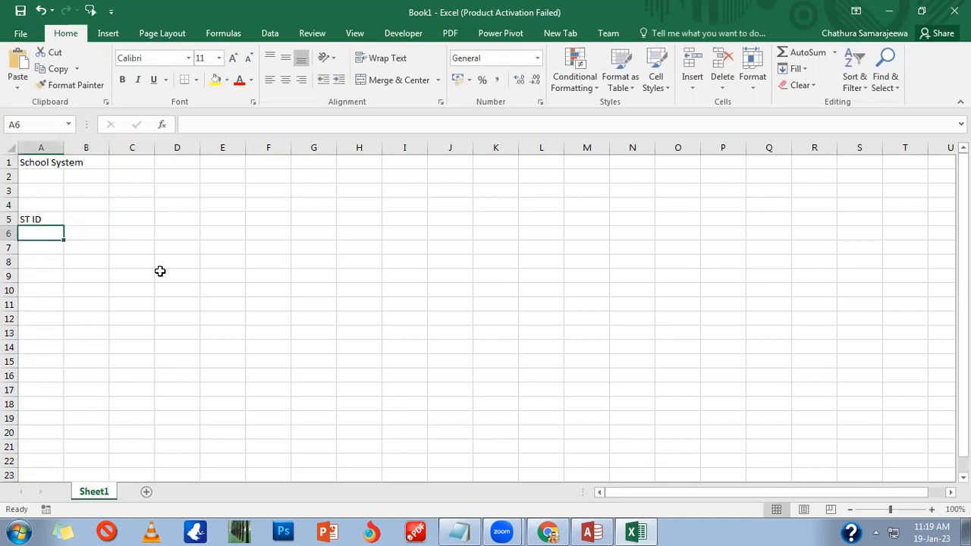
type("ST NAME")
key("Return")
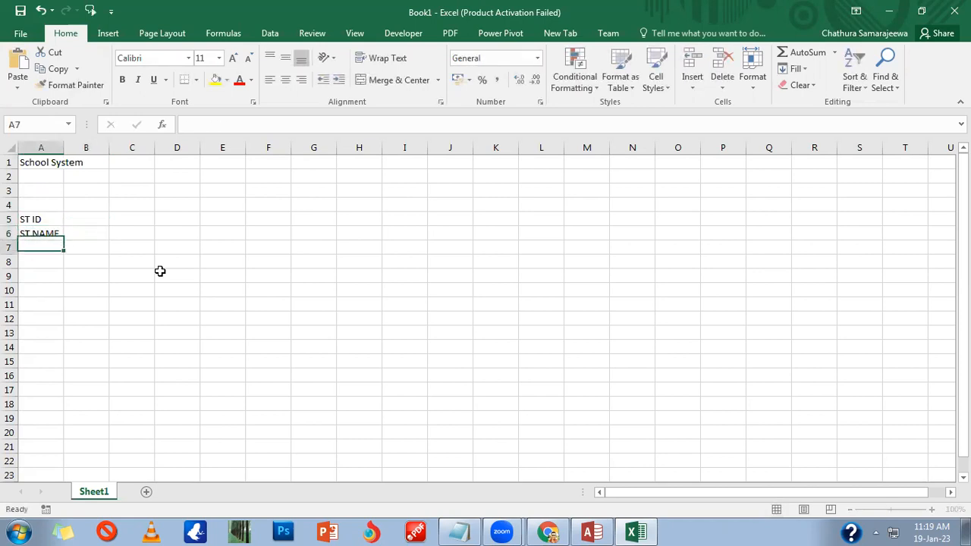
type("ADDRESS")
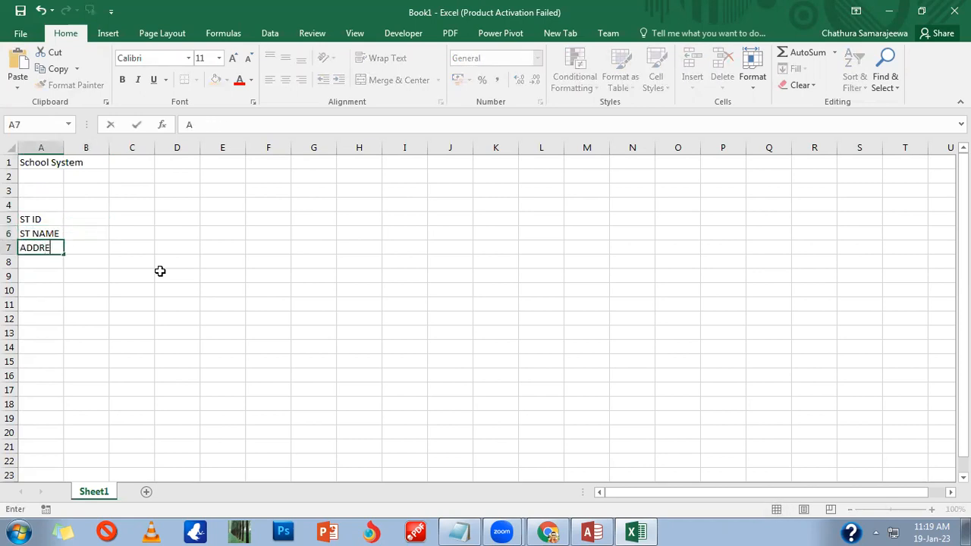
key("Return")
type("Mobile")
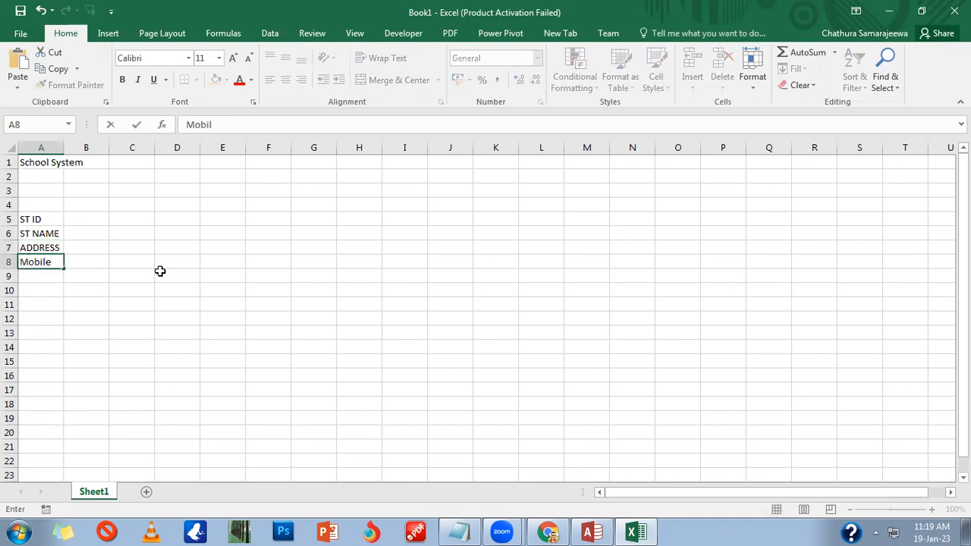
key("Tab")
Step: Enter the data types TEXT, TEXT, TEXT and Number in B5:B8
key("Up")
key("Up")
key("Up")
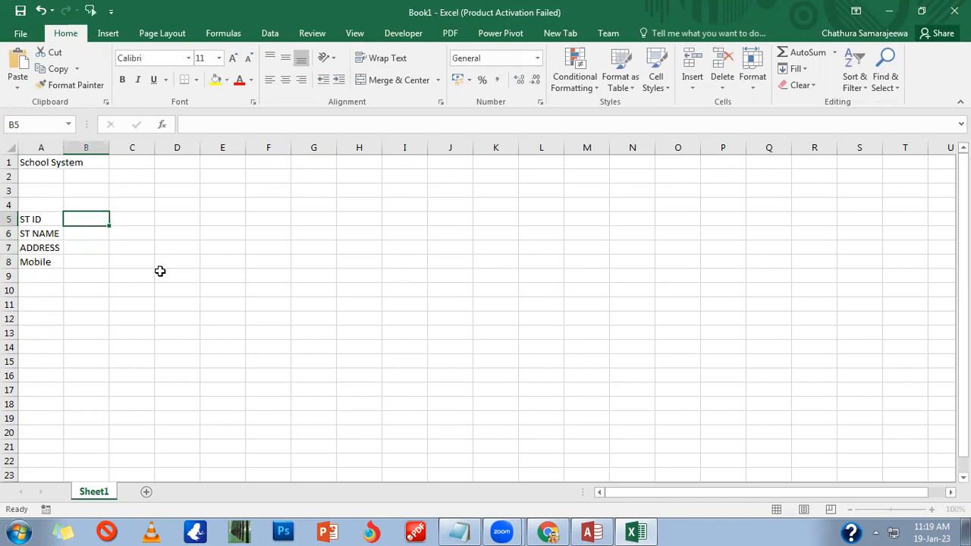
type("TEXT")
key("Return")
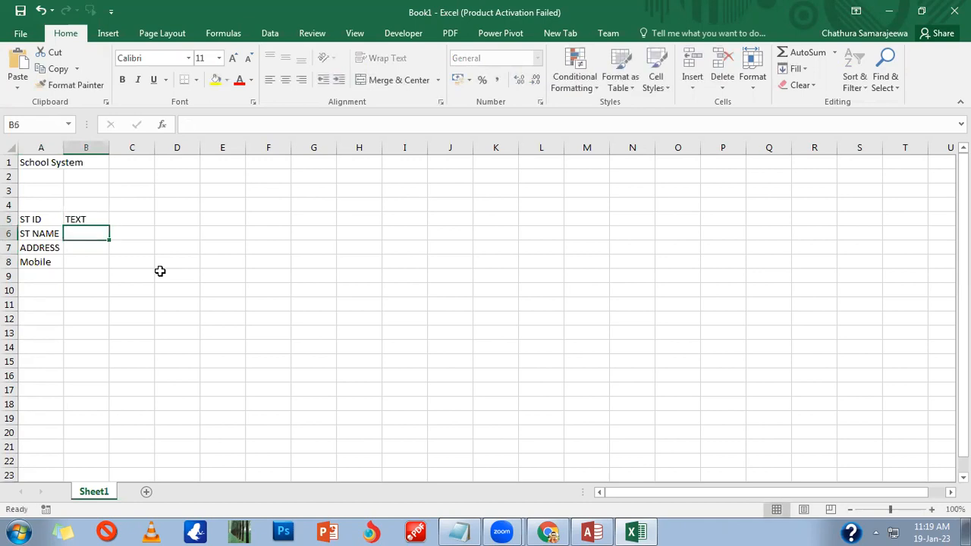
type("TEXT")
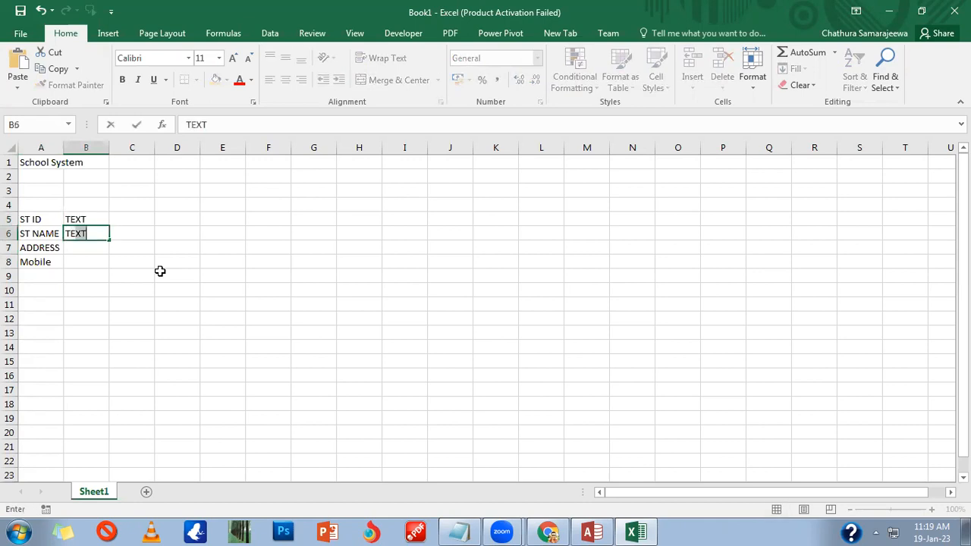
key("Return")
type("TEXT")
key("Return")
type("Number")
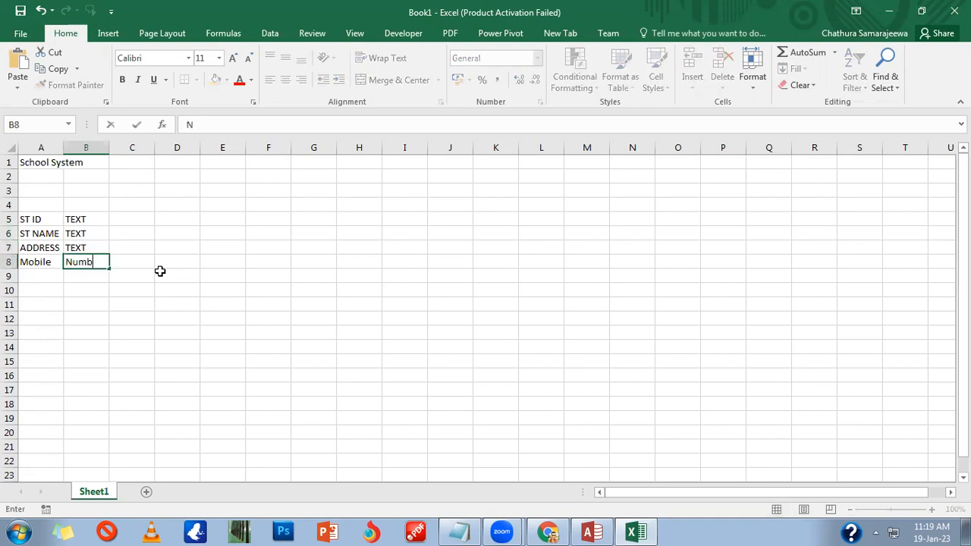
key("Left")
key("Up")
key("Up")
key("Up")
key("Up")
key("Down")
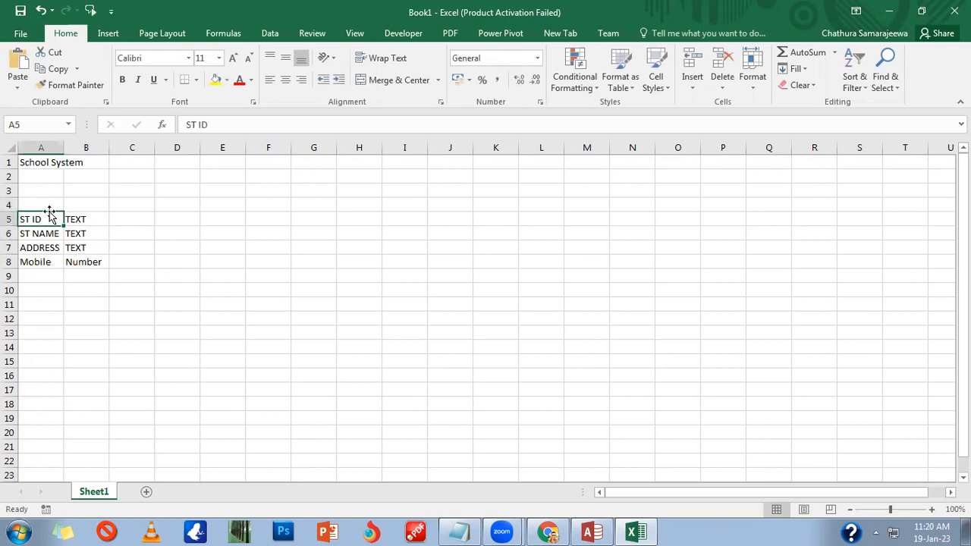
Step: Give A5:B8 all borders and label the table ST DATA in A4
left_click_drag(58, 225, 85, 262)
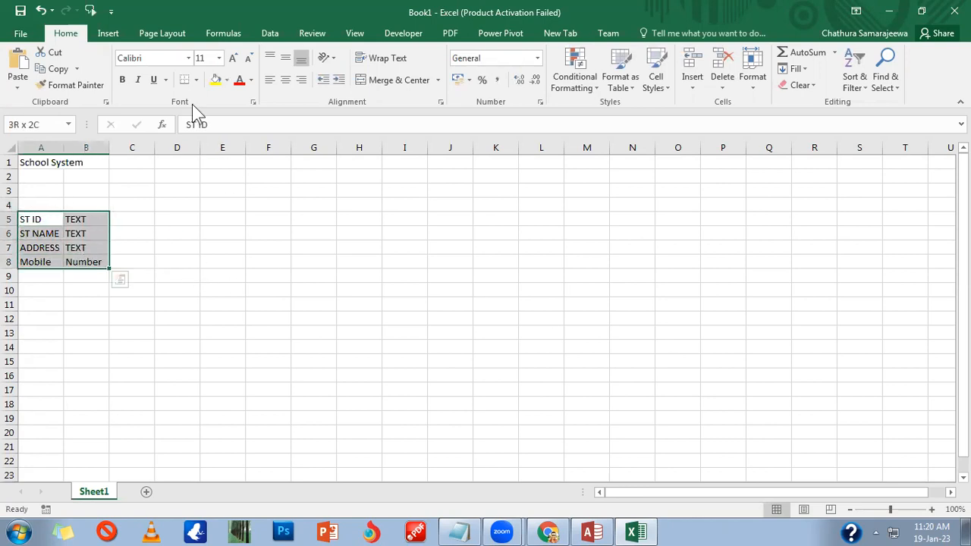
left_click(195, 79)
left_click(212, 201)
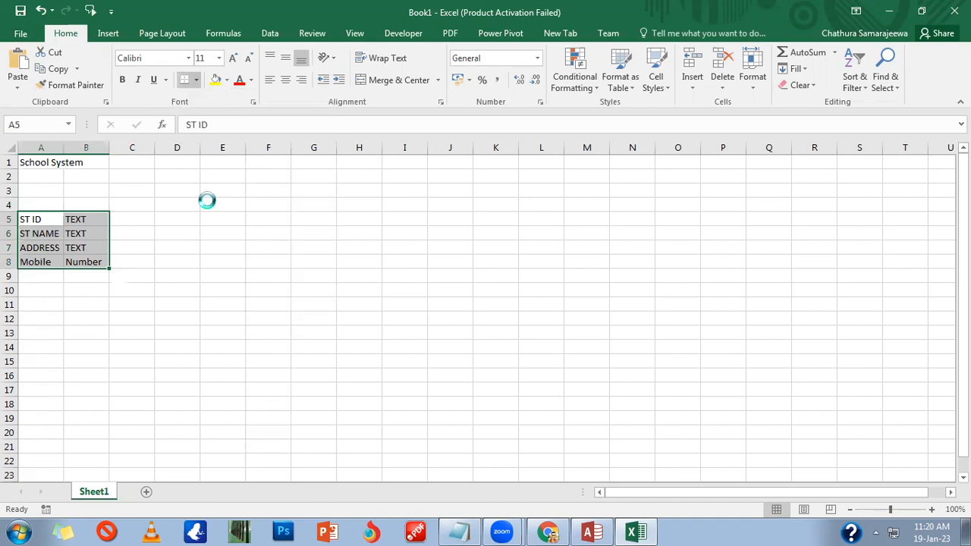
left_click(141, 223)
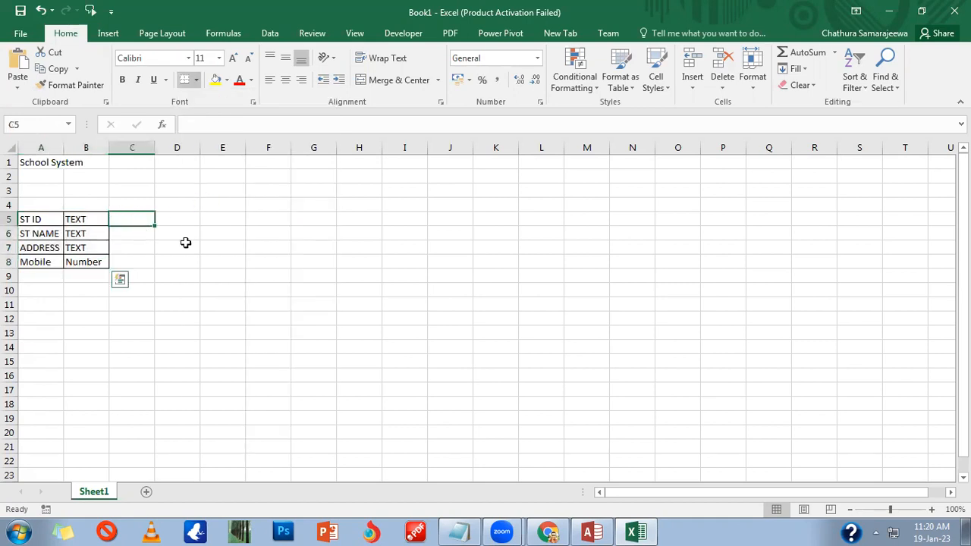
left_click(42, 204)
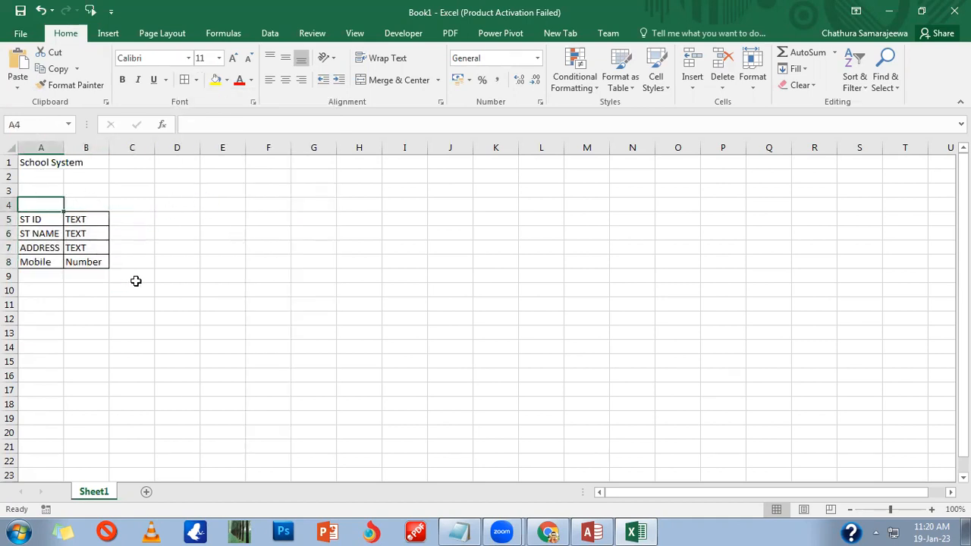
type("ST DATA")
key("Right")
key("Right")
key("Right")
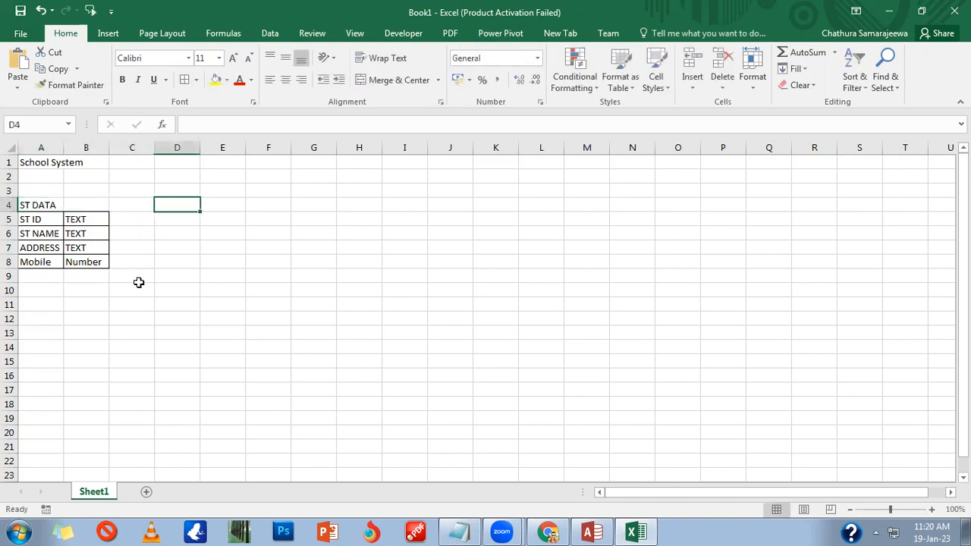
Step: Copy the ST ID / TEXT row from A5:B5 into E5:F5
left_click_drag(47, 219, 69, 220)
key("ctrl+c")
left_click(221, 223)
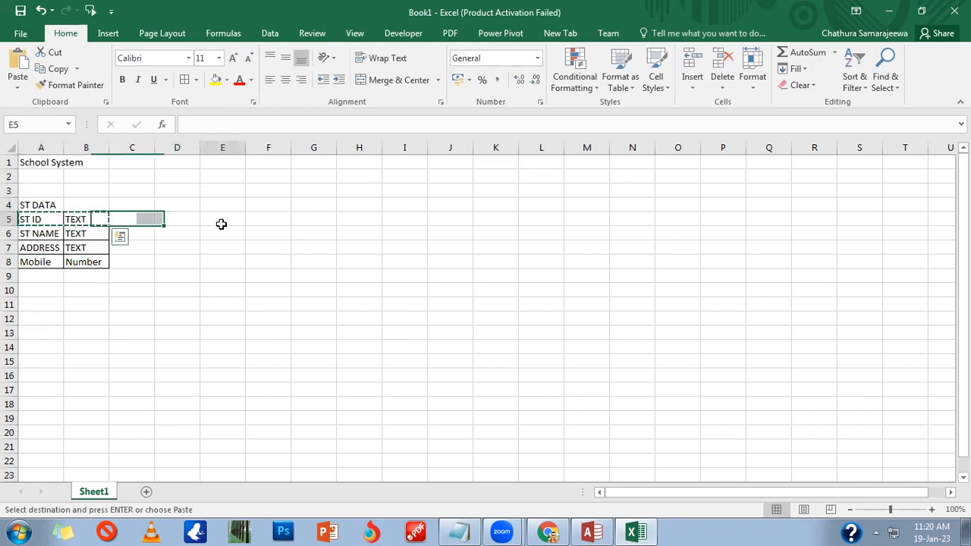
key("ctrl+v")
left_click(224, 233)
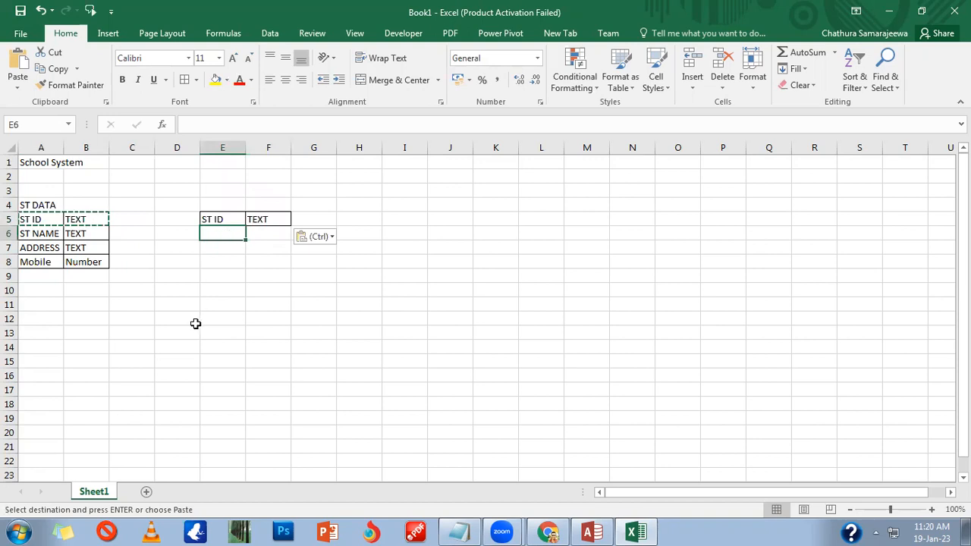
Step: Enter TR DATE in E6 with type DATA & TIME in F6
type("TRO")
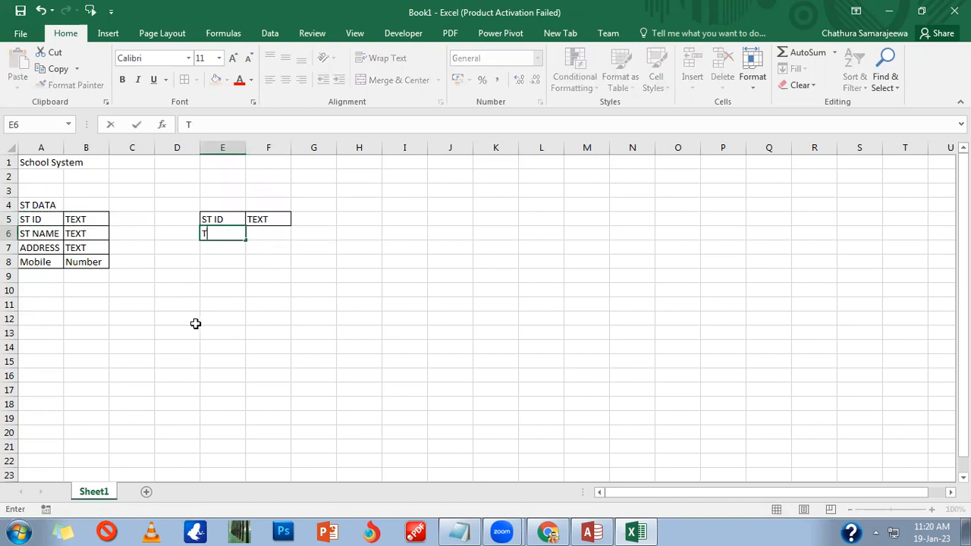
key("BackSpace")
type("DATE")
key("Tab")
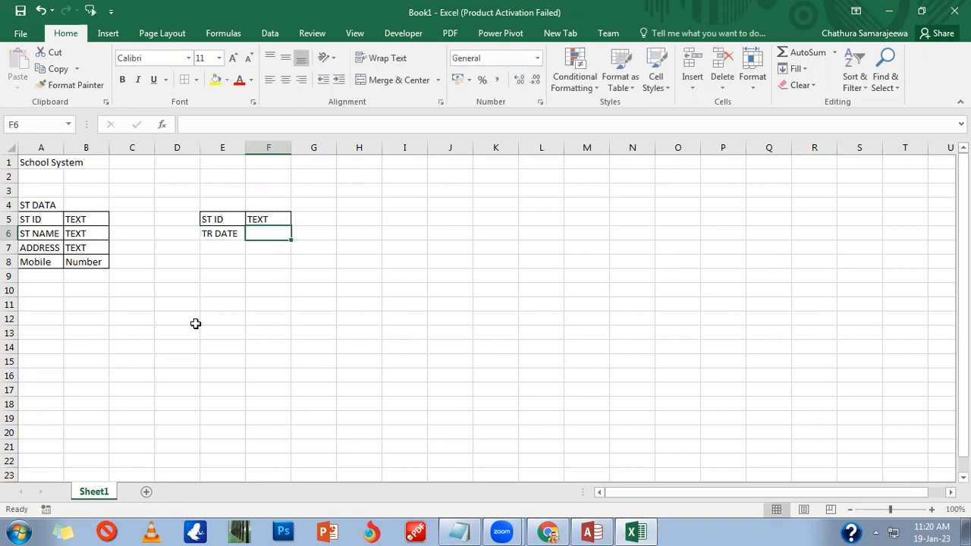
type("DATA & TIME")
key("Return")
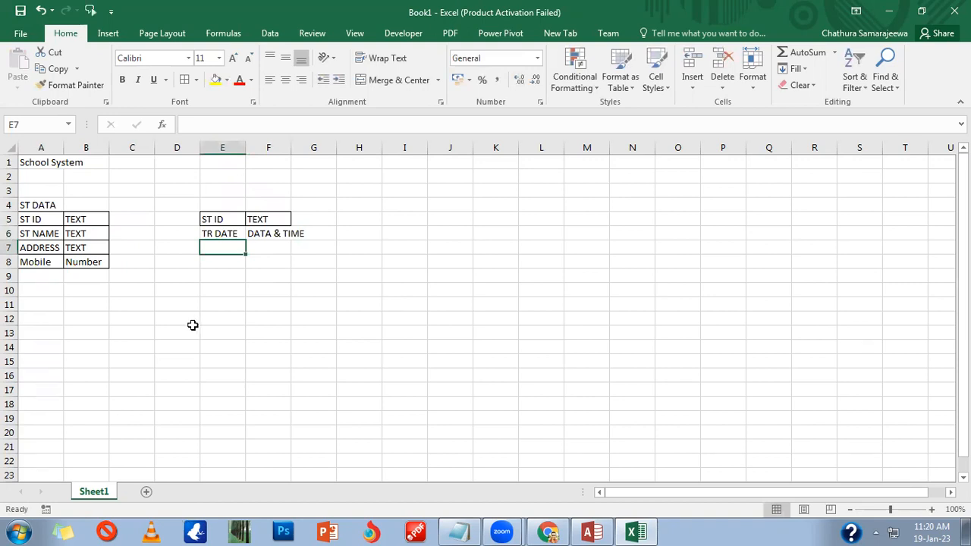
Step: Replace the AMOUNT entry in E7 with TR ID, leaving F7 empty
type("Amount")
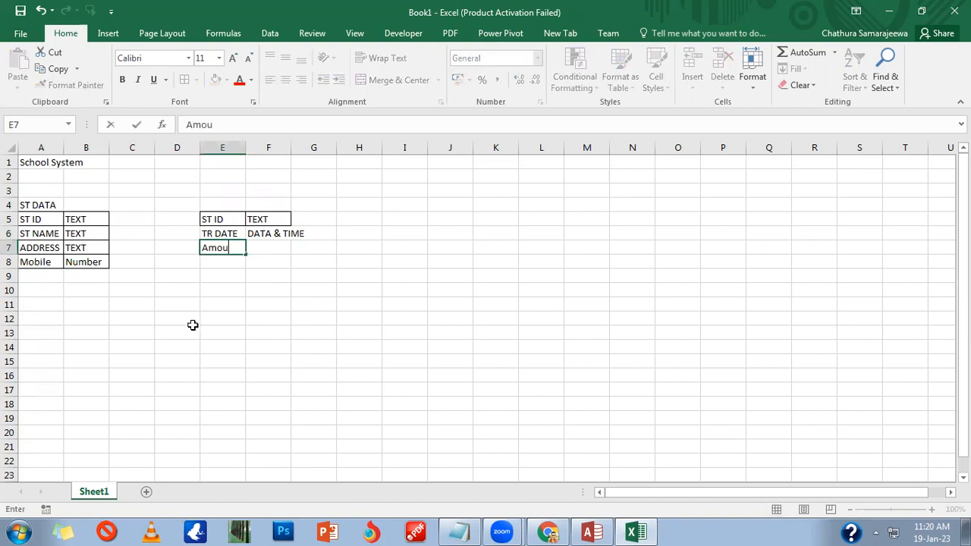
key("BackSpace")
key("BackSpace")
key("BackSpace")
key("BackSpace")
key("BackSpace")
type("MOUNT")
key("Tab")
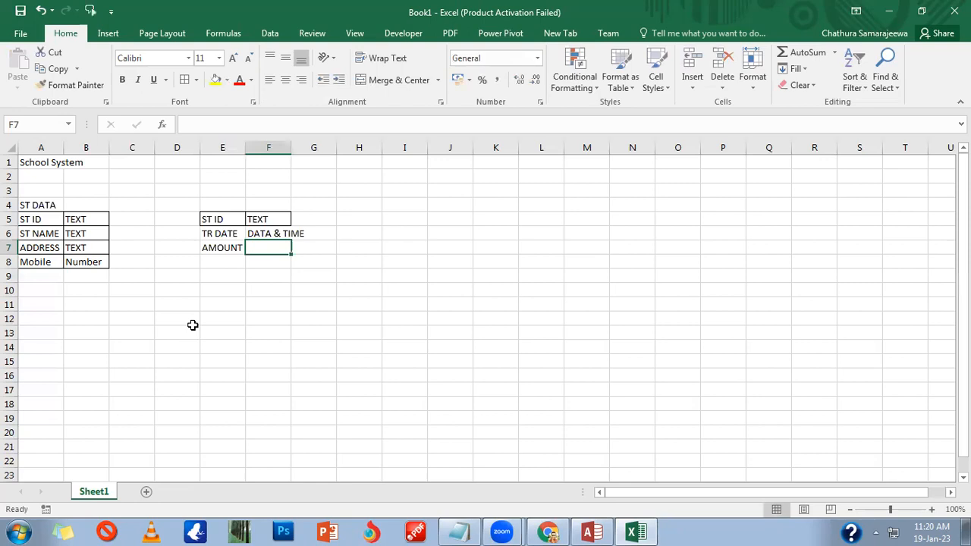
type("BRAN")
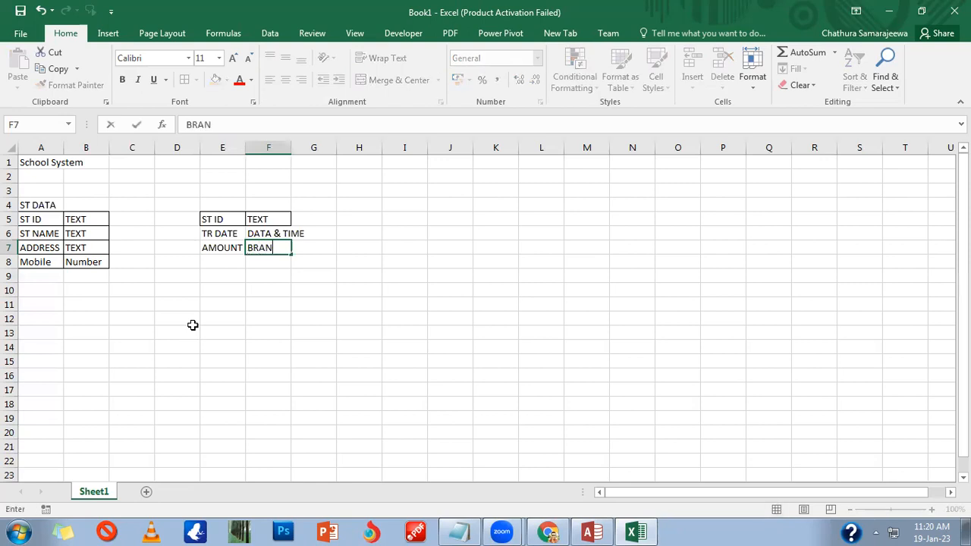
key("BackSpace")
key("BackSpace")
key("BackSpace")
key("BackSpace")
key("Return")
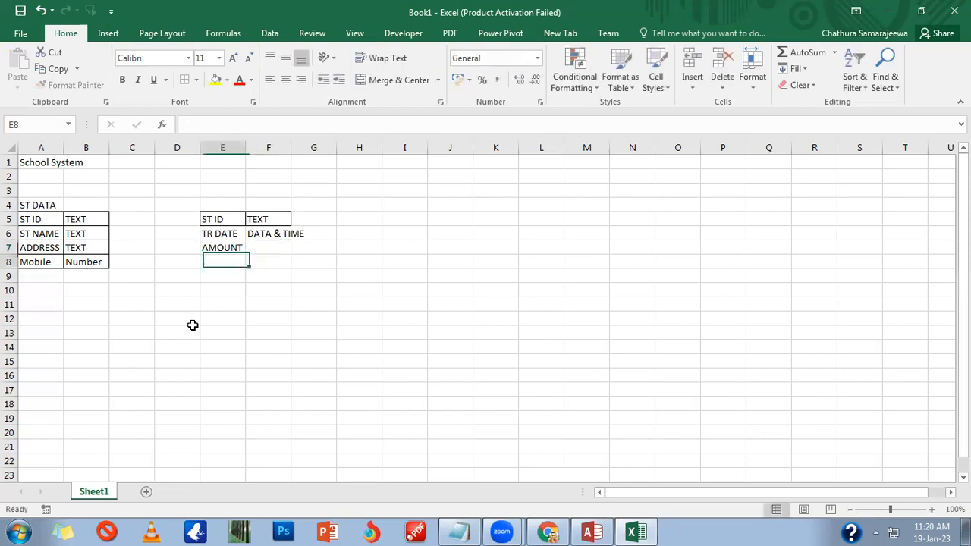
type("B")
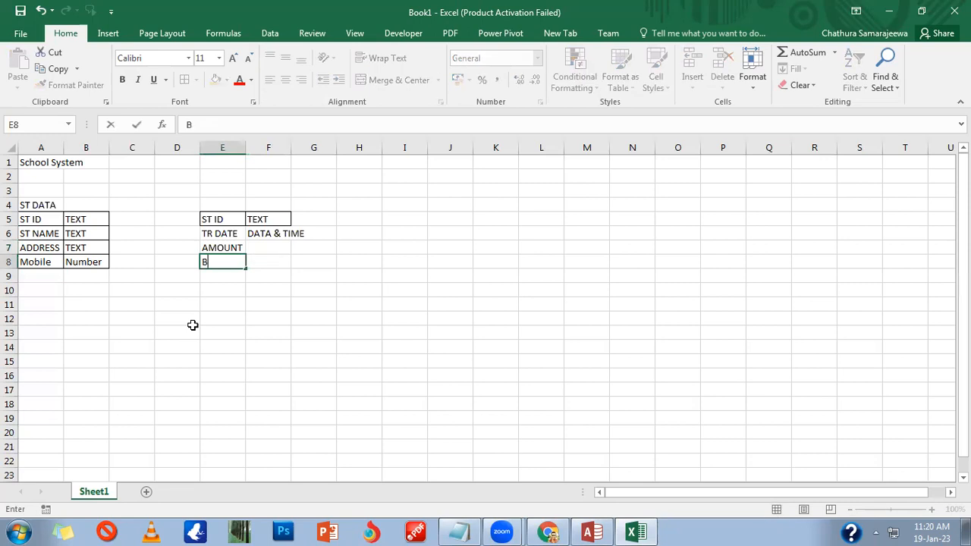
key("BackSpace")
key("Up")
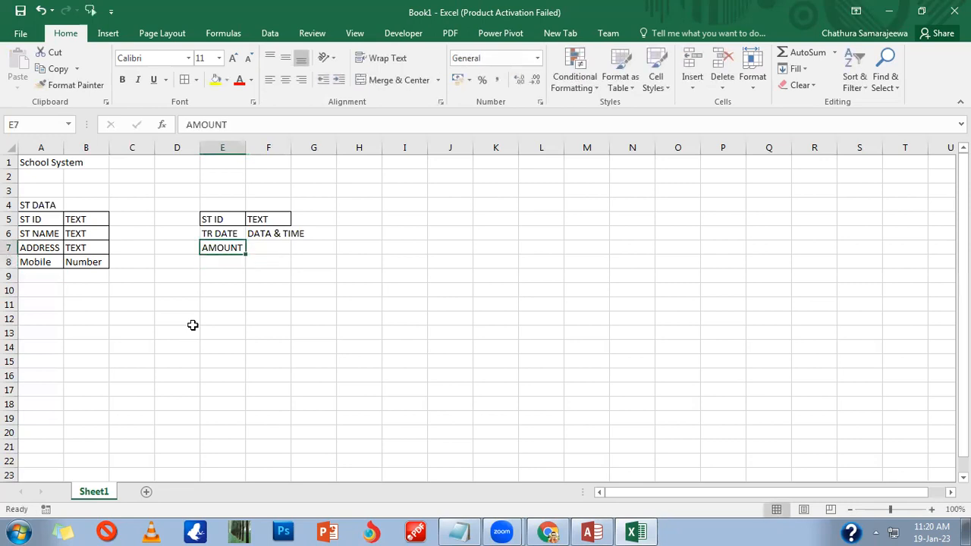
type("TR ID")
key("Return")
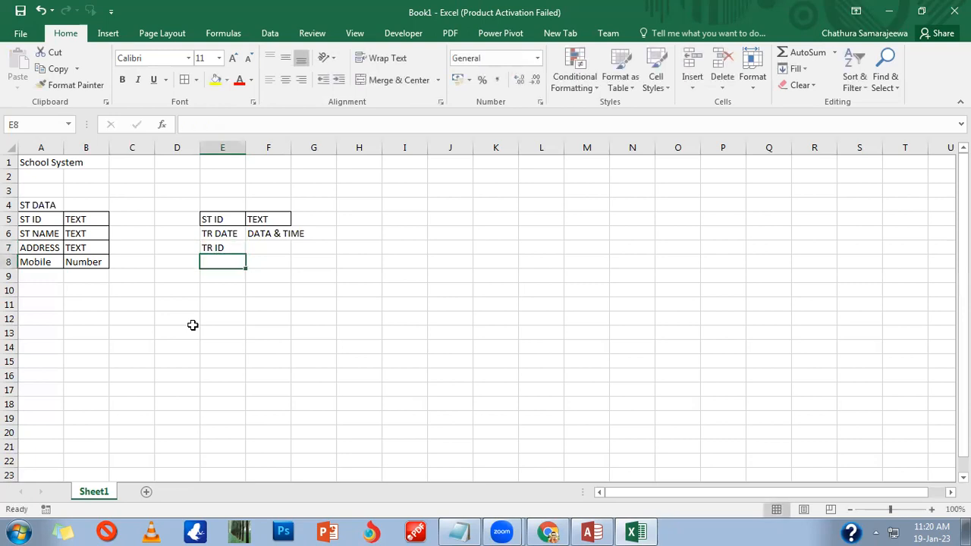
Step: Add TR DATE in E8, then give the types NUMBER in F7 and DATE & TIME in F8
type("TR DATE")
key("Left")
key("Right")
key("Right")
key("Up")
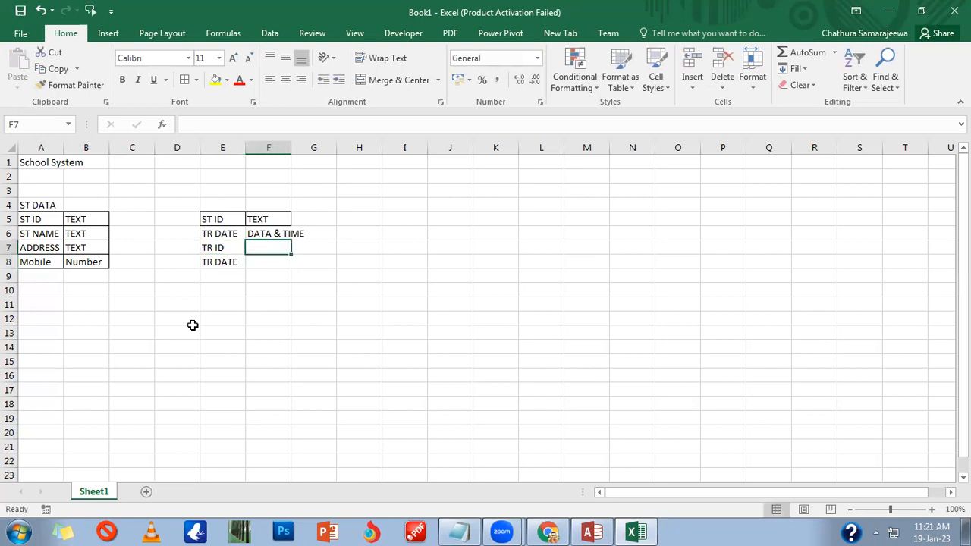
type("NUMN")
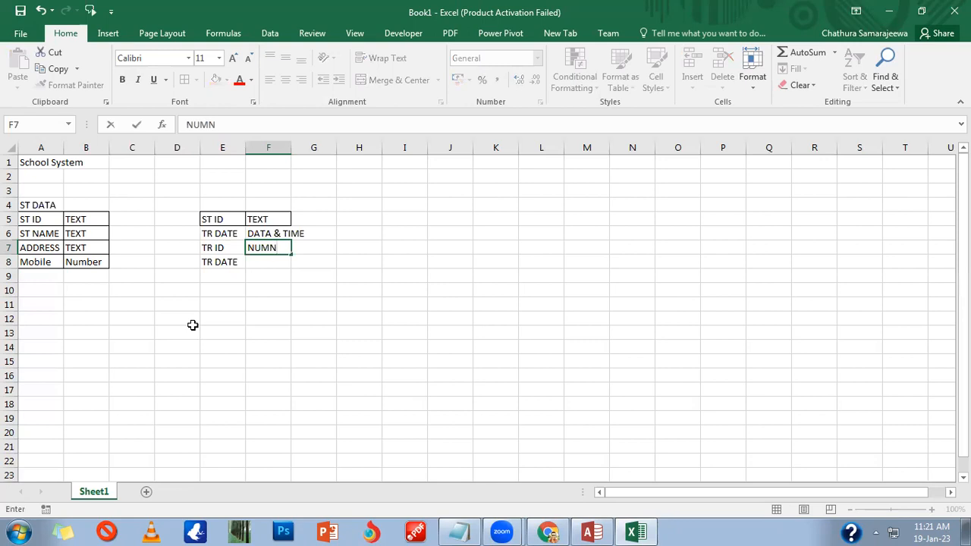
key("BackSpace")
type("BER")
key("Return")
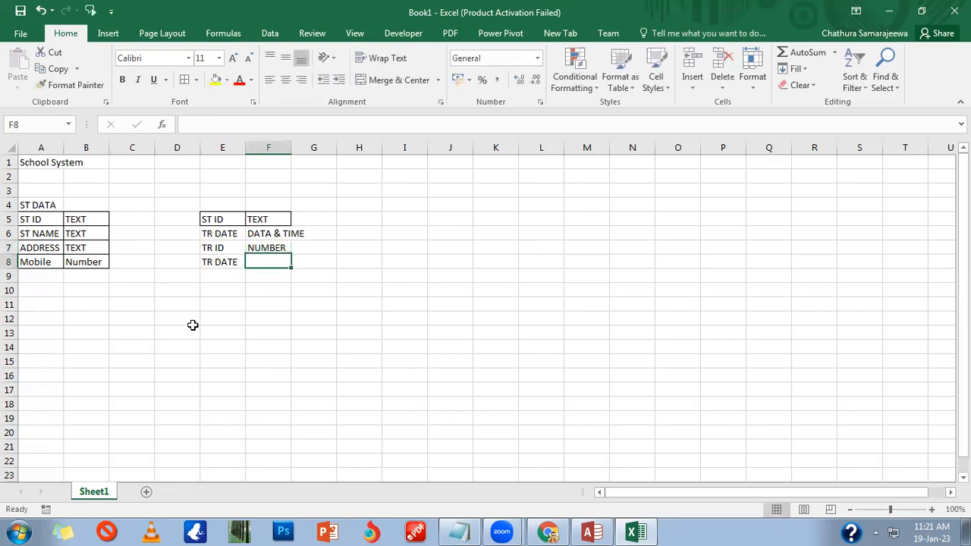
type("DATE")
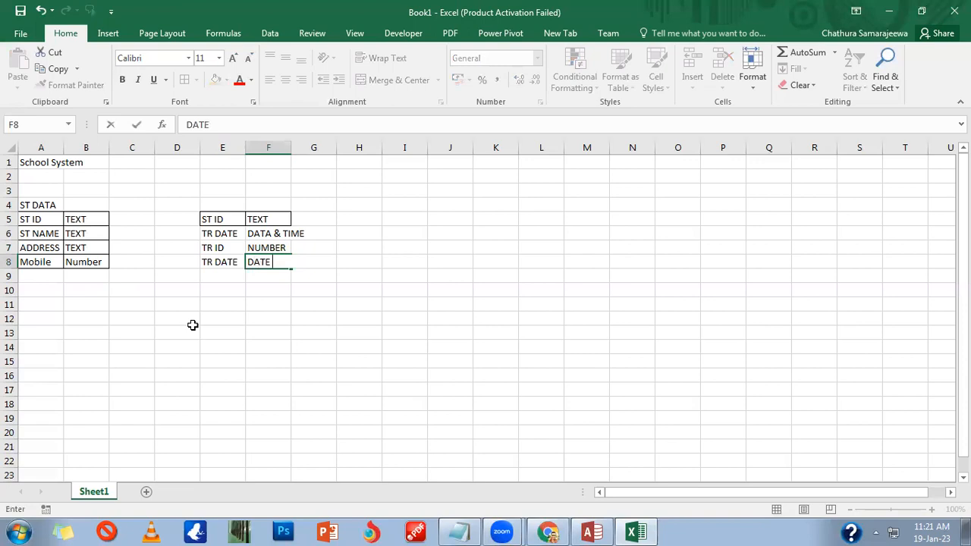
type(" & TIME")
key("Return")
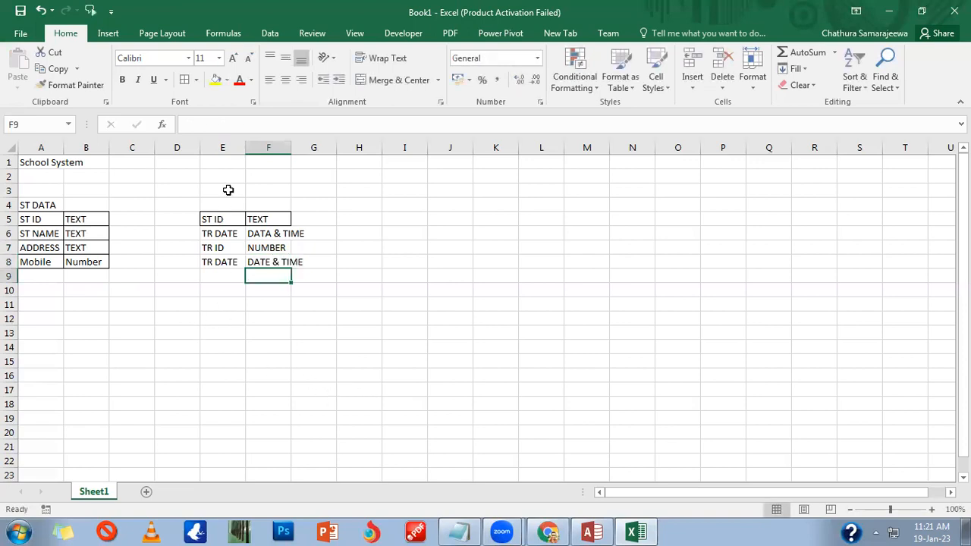
Step: Apply All Borders to every cell of the E5:F8 table
left_click_drag(224, 219, 274, 264)
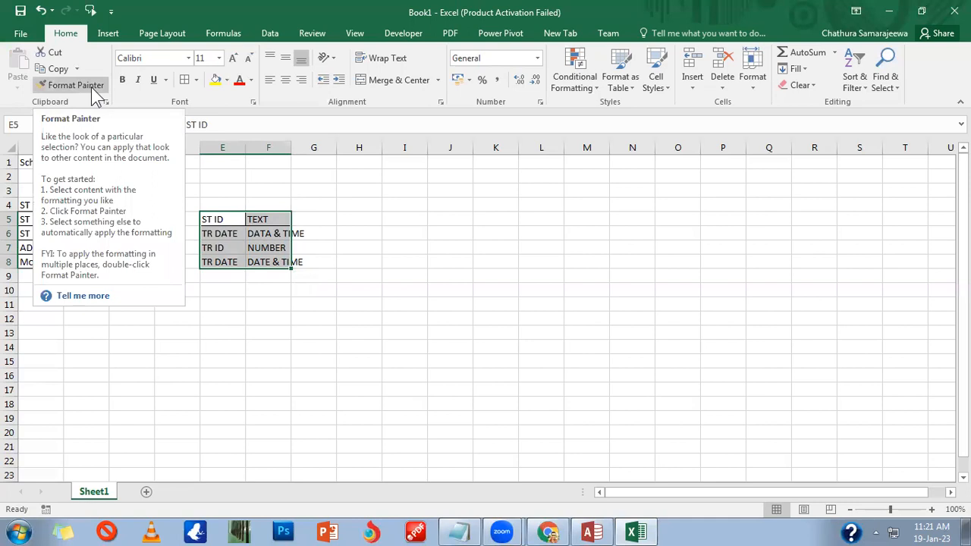
left_click(227, 275)
left_click_drag(218, 217, 285, 262)
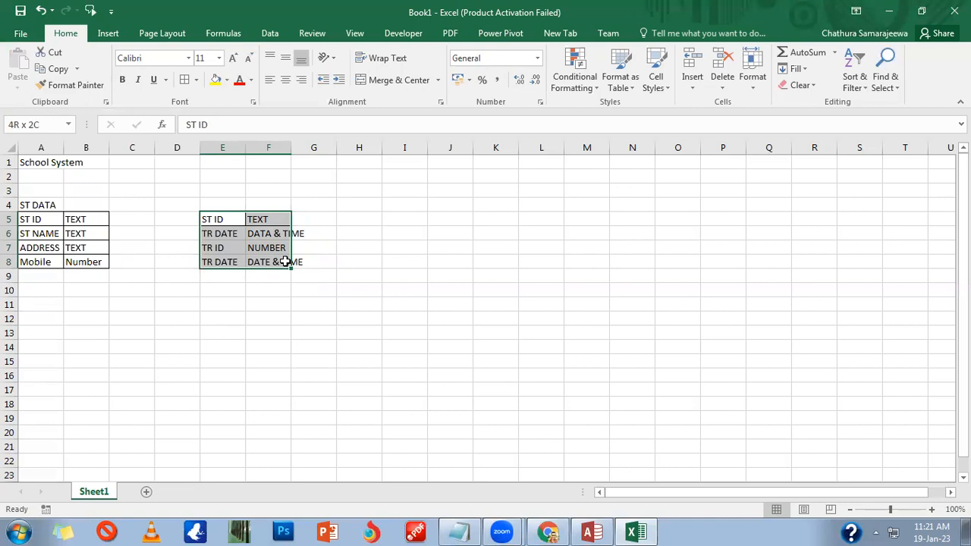
left_click_drag(285, 261, 286, 262)
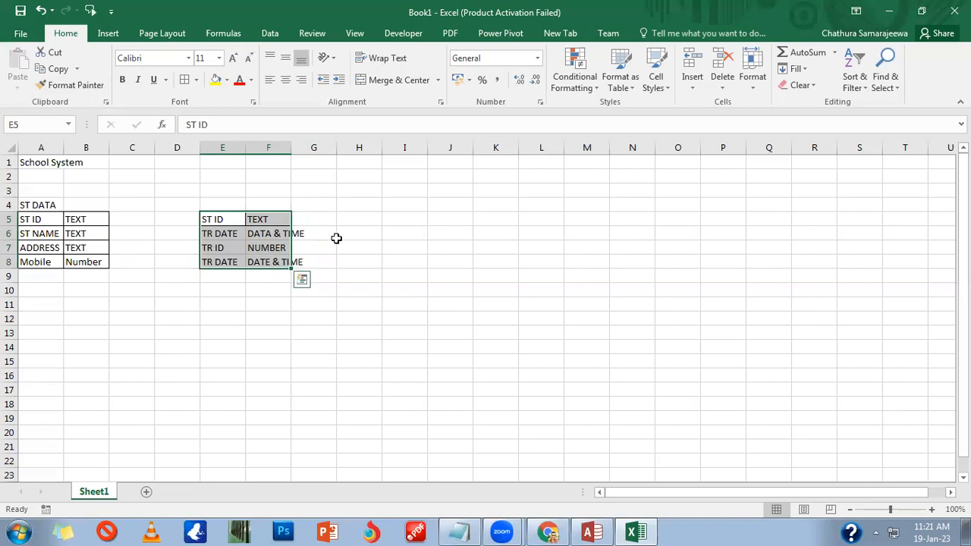
left_click(185, 80)
left_click(354, 218)
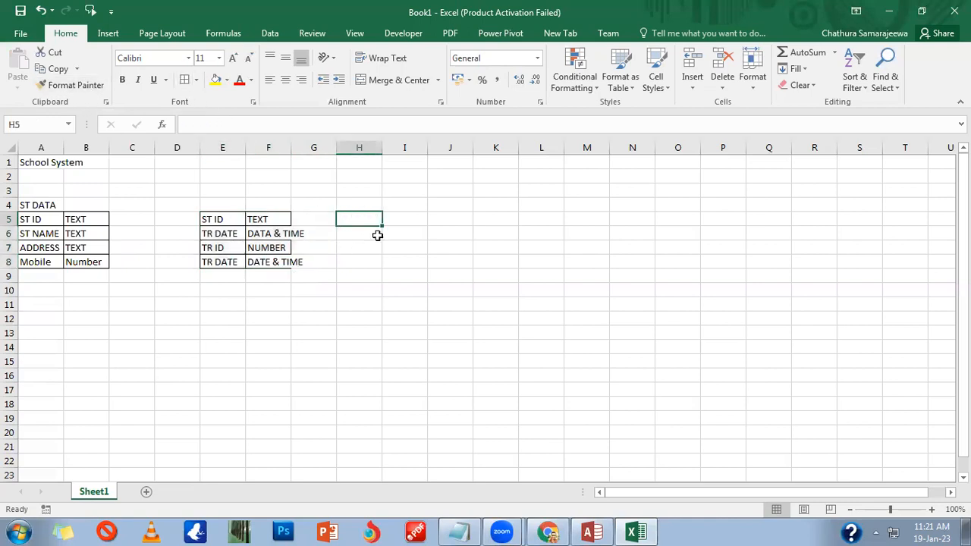
Step: Type the heading PAyments in E4 above the table
left_click(222, 206)
type("PAyments")
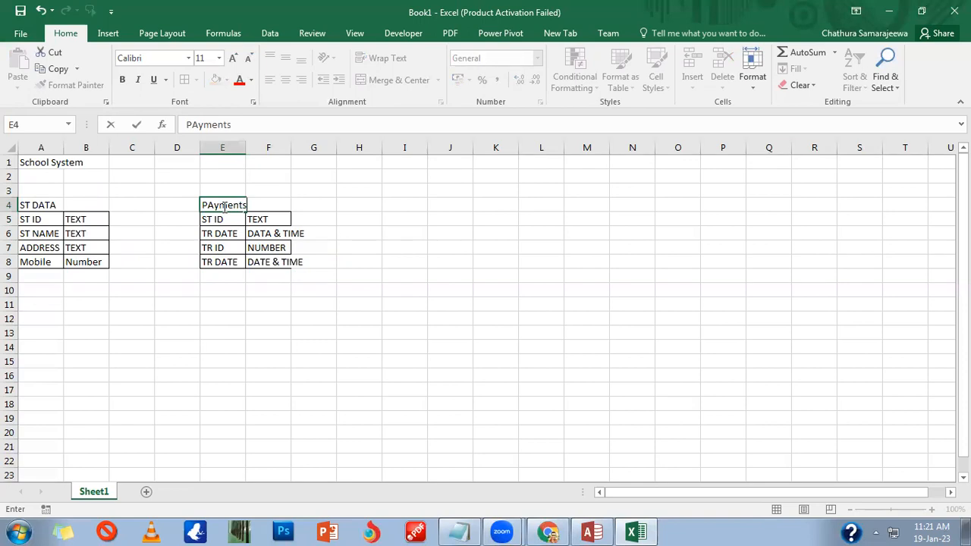
key("Tab")
key("Tab")
key("Tab")
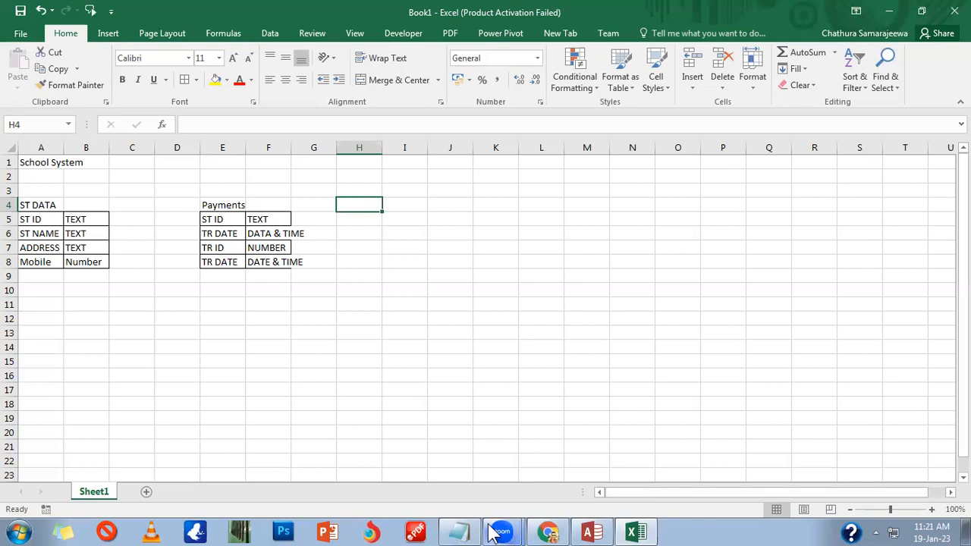
Step: Copy the bordered ST ID / TEXT row from E5:F5 and paste it into H5:I5
mouse_move(492, 533)
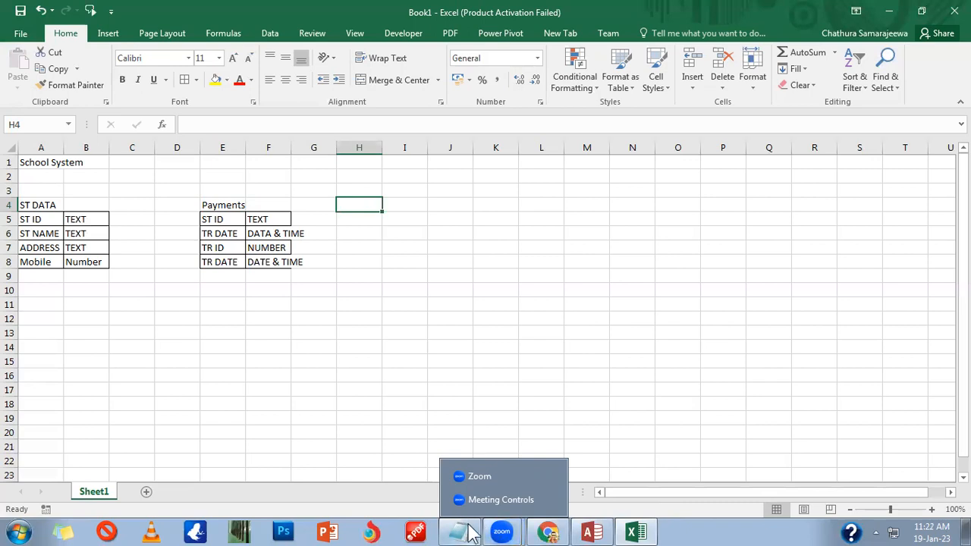
key("Return")
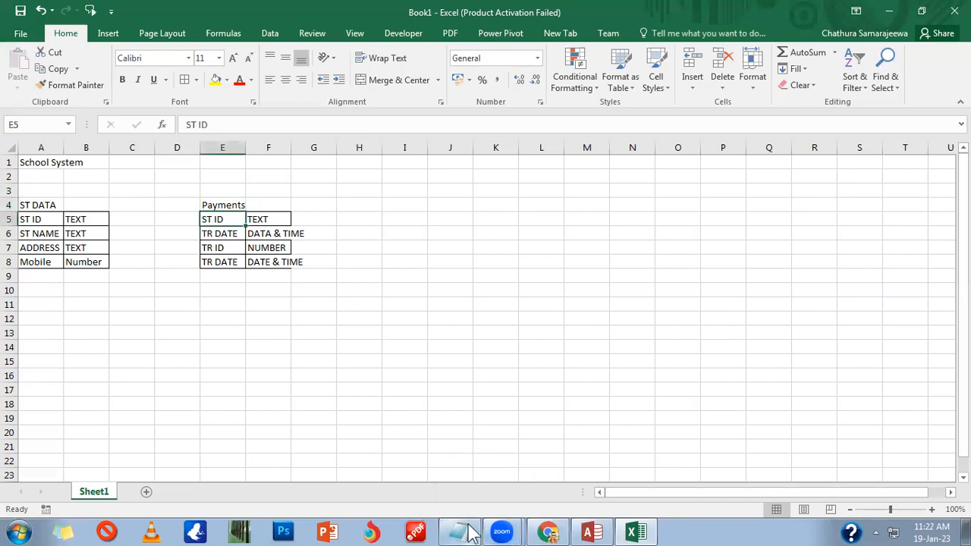
key("Right")
key("shift+Left")
key("ctrl+c")
key("Right")
key("Right")
key("ctrl+v")
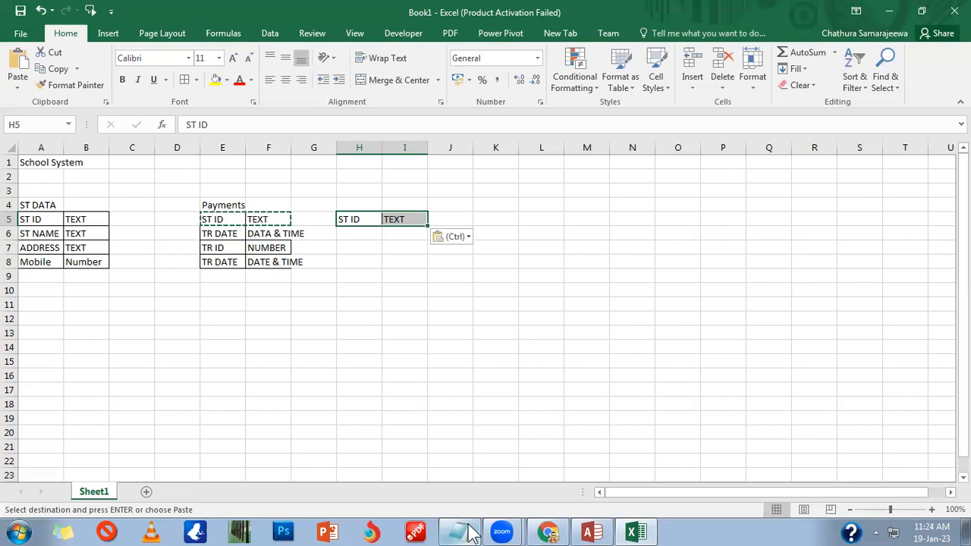
Step: Enter COURSE ID in H6 with type TEXT in I6
left_click(359, 236)
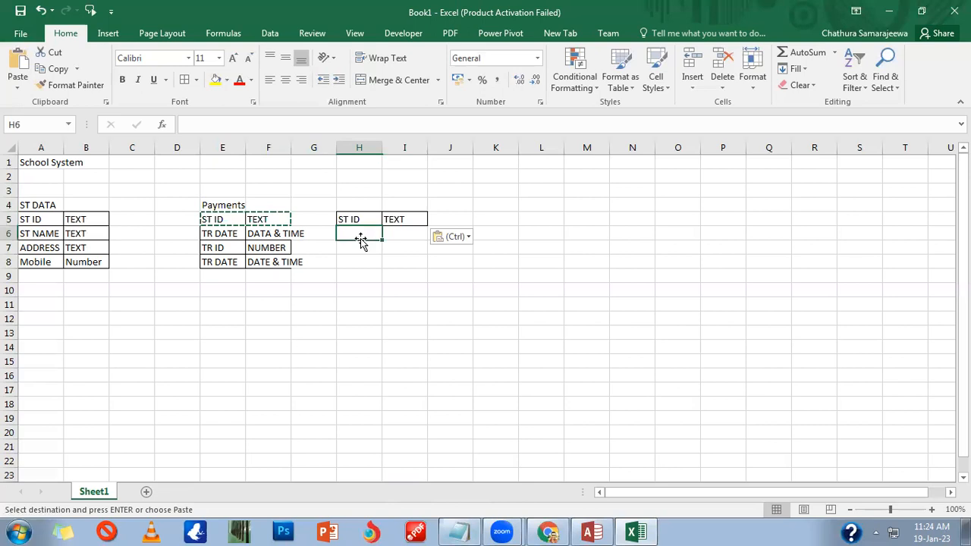
type("course id")
key("Left")
left_click(362, 241)
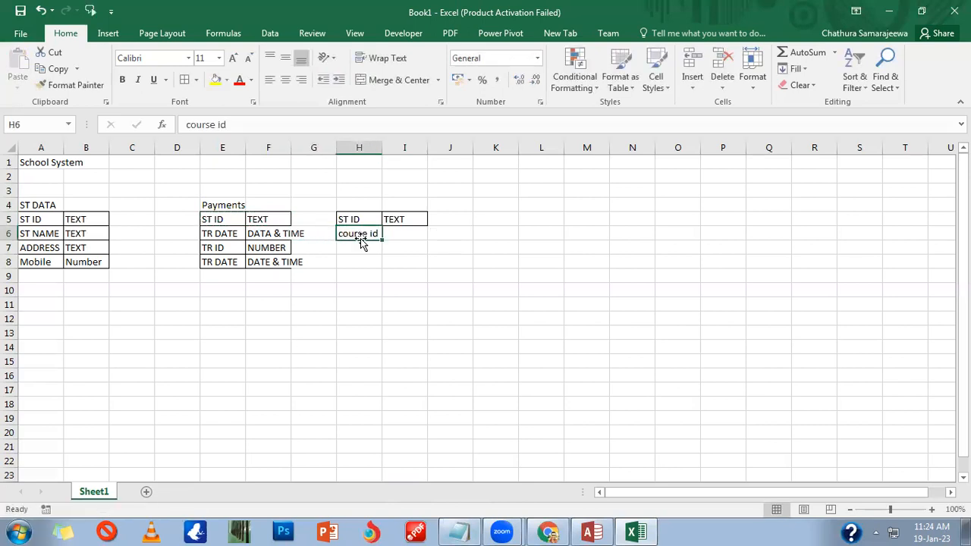
type("COURSE ID")
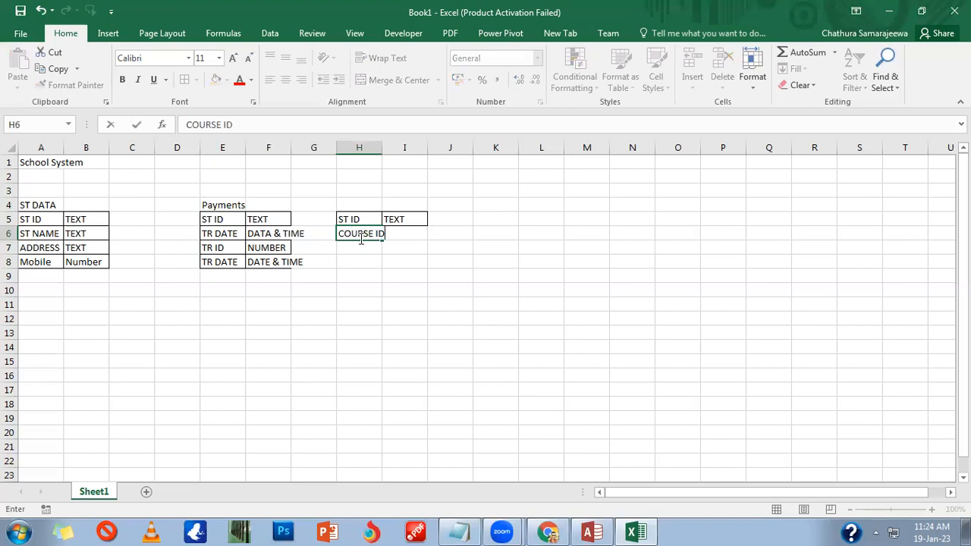
key("Tab")
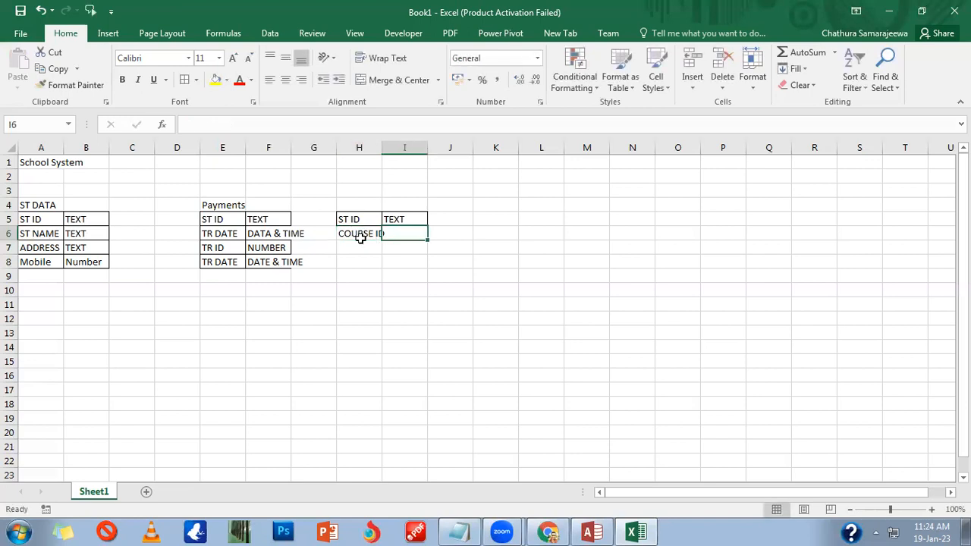
type("TEXT")
key("Return")
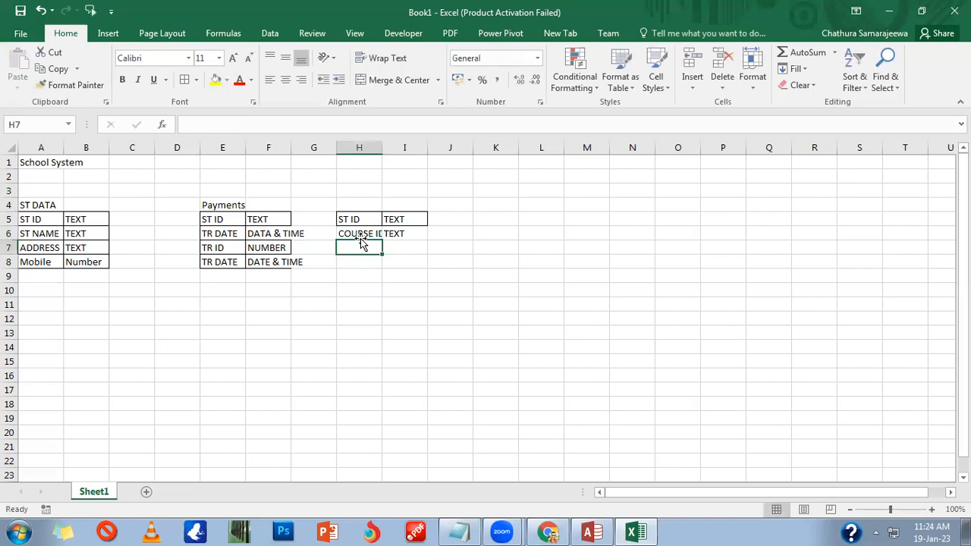
Step: Add TR ID in H7 and ENROLLMENT NO in H8, then autofit column H
type("C")
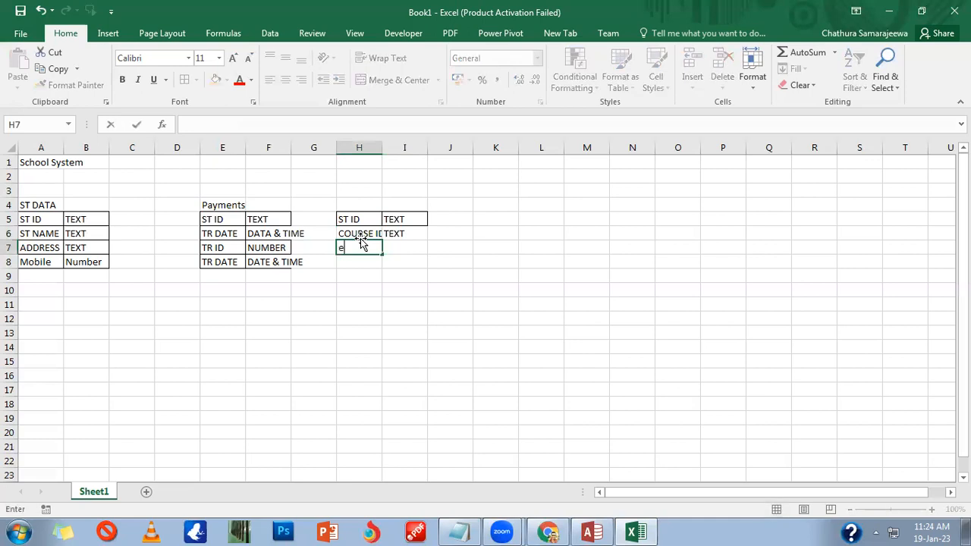
key("BackSpace")
type("TR ID")
key("Tab")
key("Return")
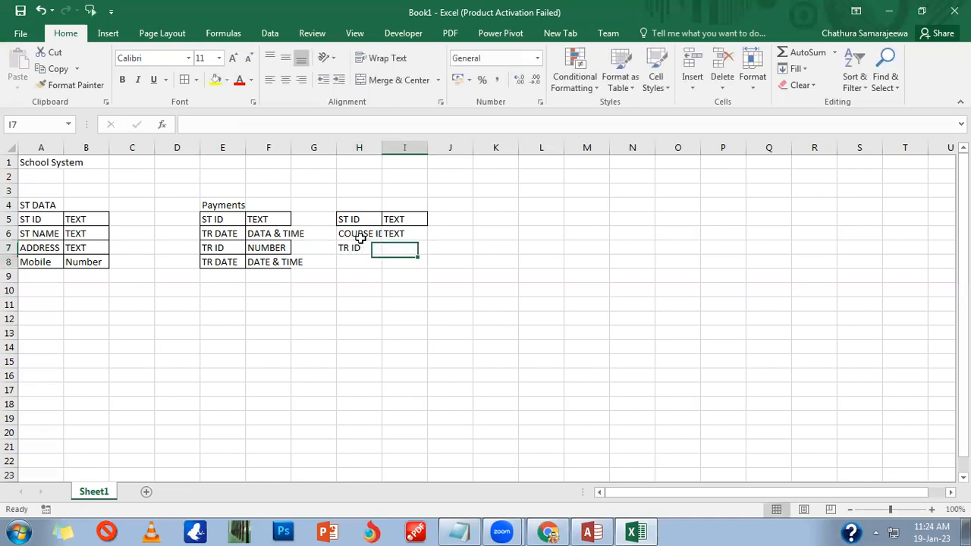
type("E")
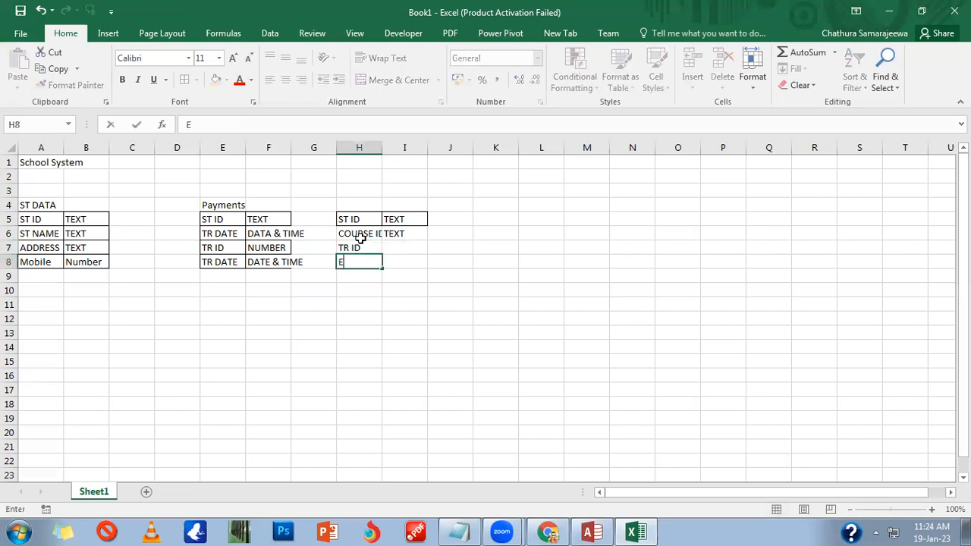
type("NROLLMENT nO")
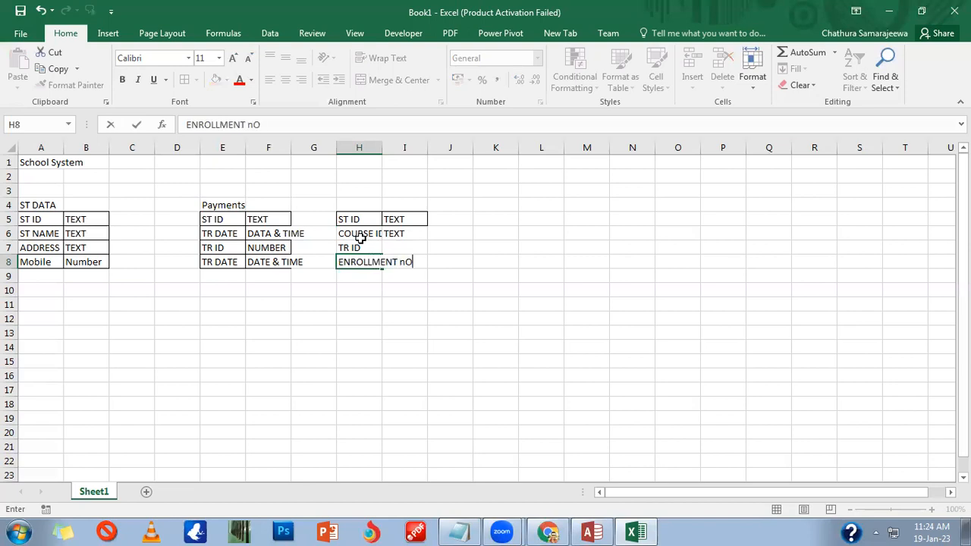
key("BackSpace")
key("BackSpace")
type("NO")
key("Tab")
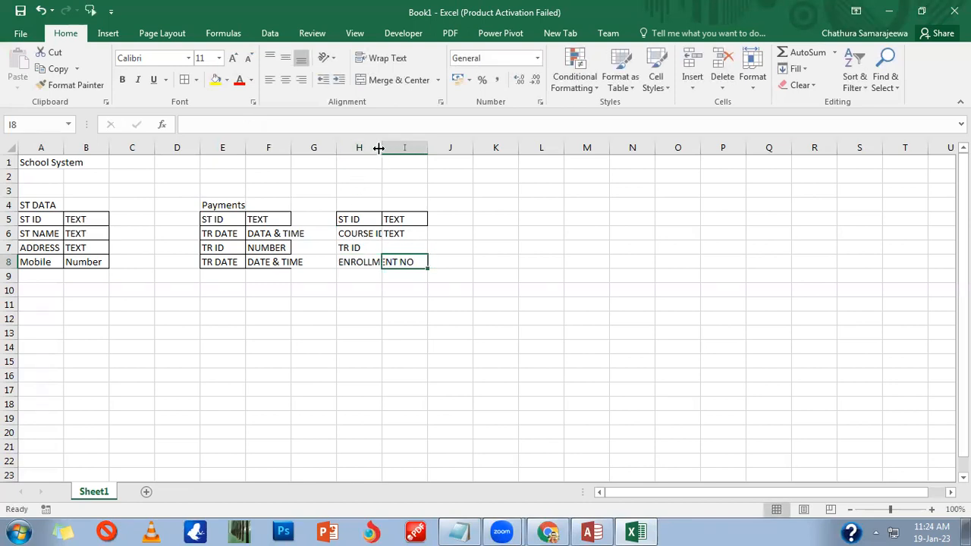
double_click(382, 147)
Step: Set I7 to Number as the type for TR ID
left_click(447, 249)
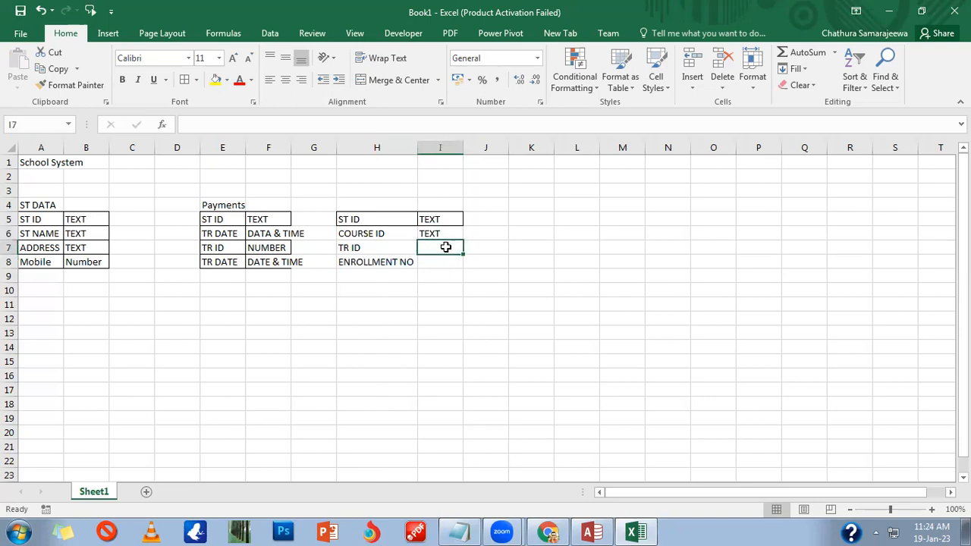
type("nUMBER")
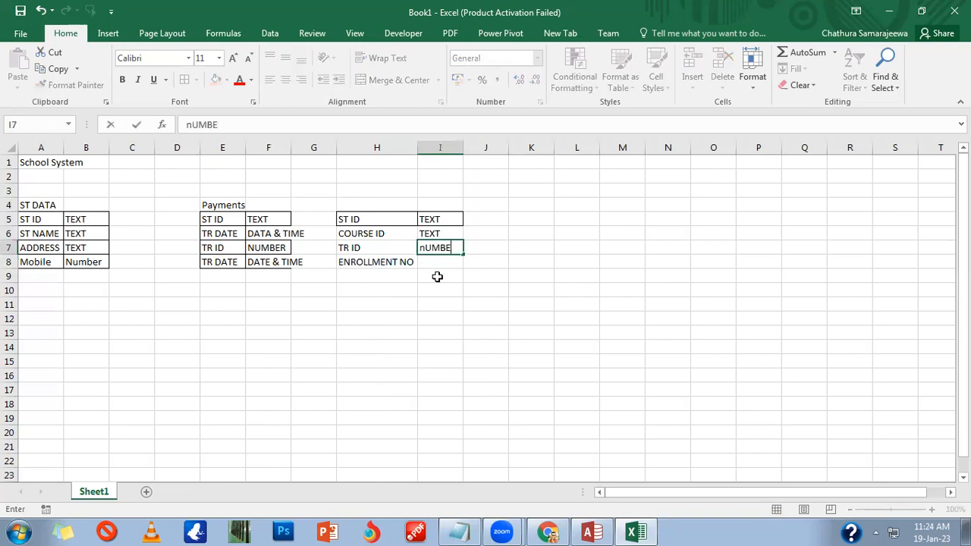
key("Return")
key("Up")
type("Number")
key("Return")
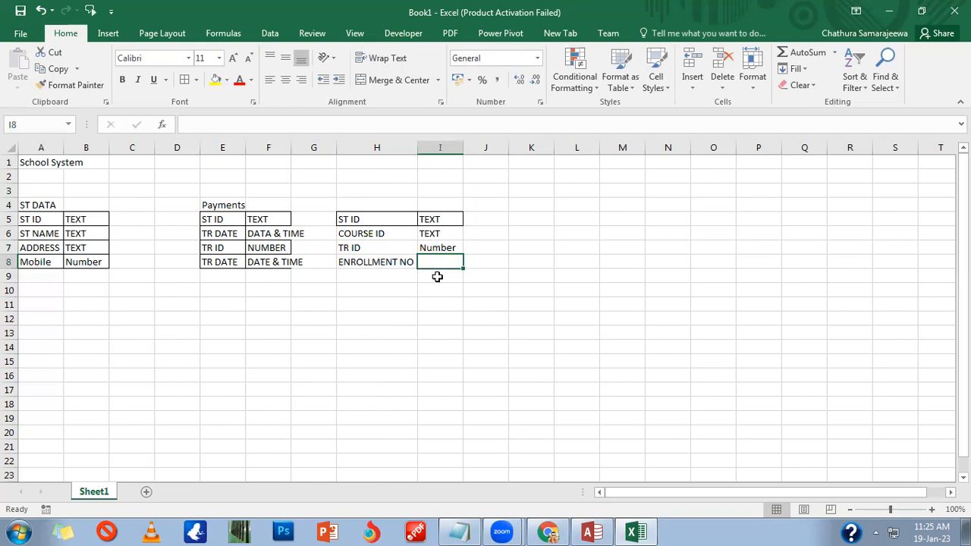
Step: Give ENROLLMENT NO the type TEXT and put All Borders on H5:I8
type("TEXT")
key("Tab")
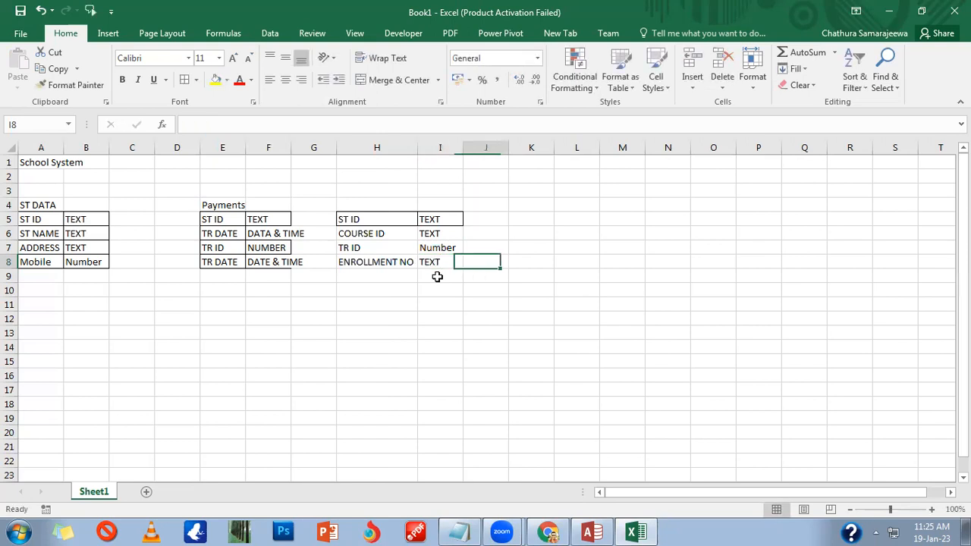
left_click_drag(347, 219, 438, 262)
left_click(184, 80)
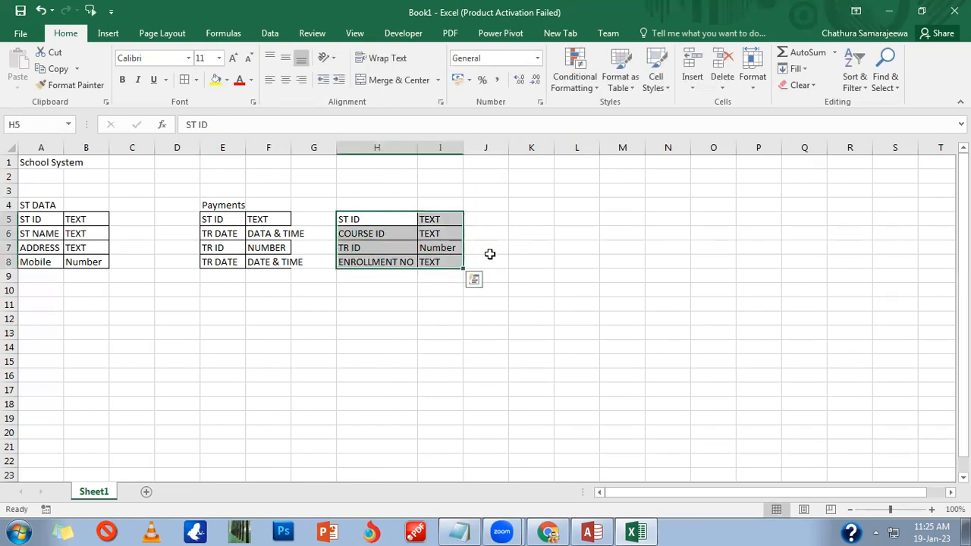
Step: Title the third table ENROLLMENT in H4, trimming the autocompleted ending
left_click(380, 199)
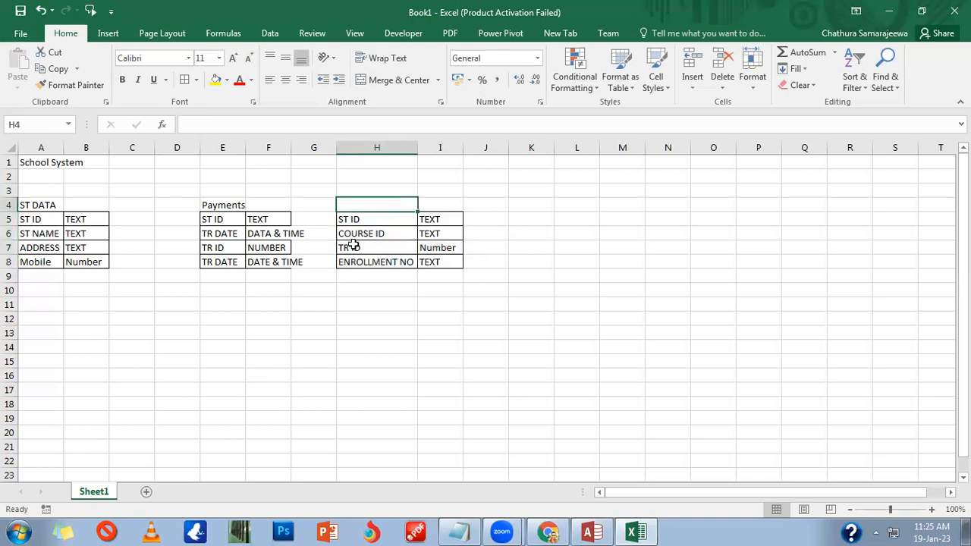
type("Enrollm")
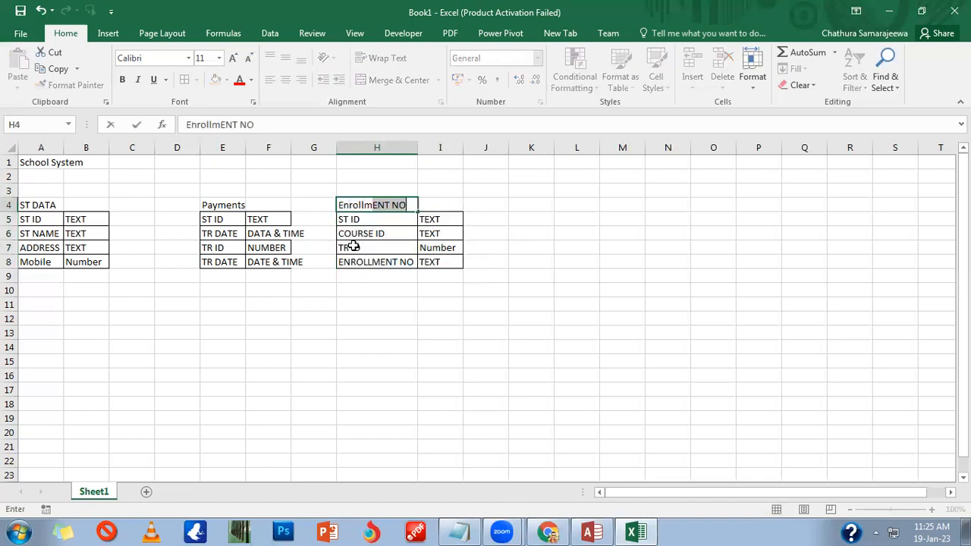
key("Tab")
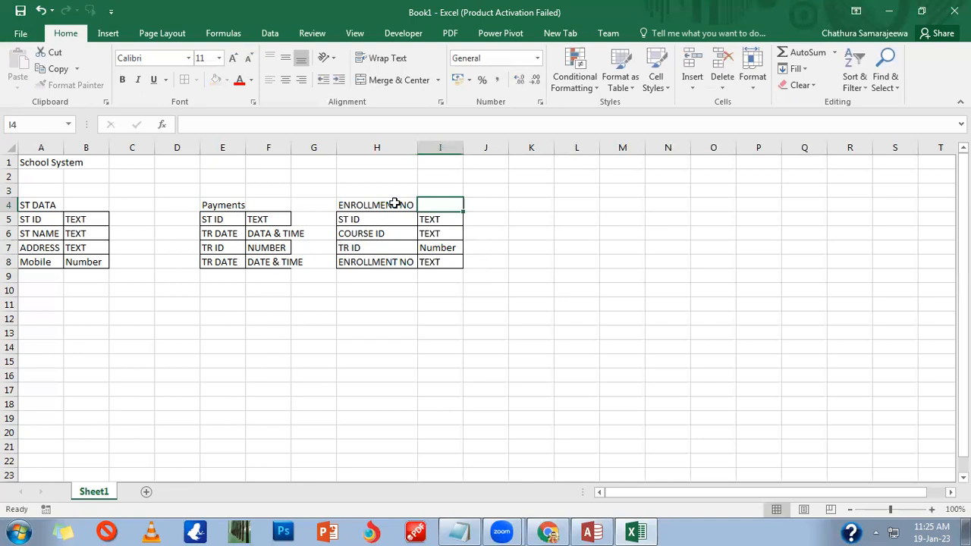
left_click(394, 204)
double_click(395, 204)
left_click_drag(393, 205, 422, 205)
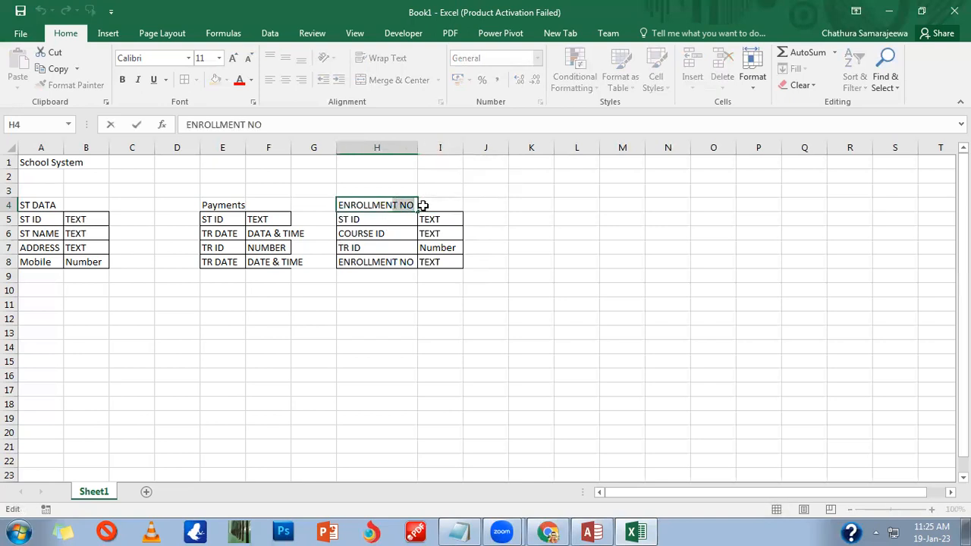
key("BackSpace")
key("BackSpace")
type("t")
key("BackSpace")
key("BackSpace")
type("T")
key("BackSpace")
left_click(258, 215)
Step: Retype the E4 heading as PAYMENTS
left_click(219, 205)
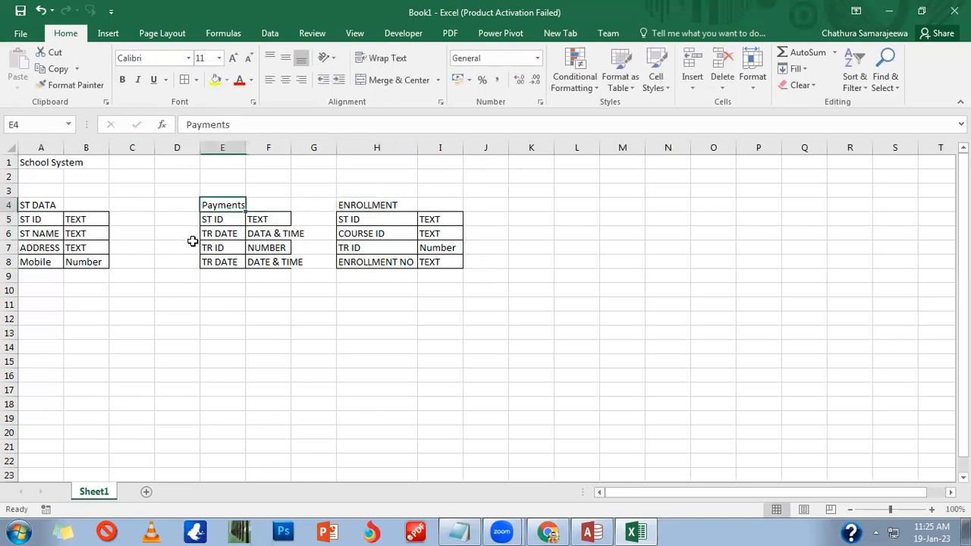
type("PAYMNETS")
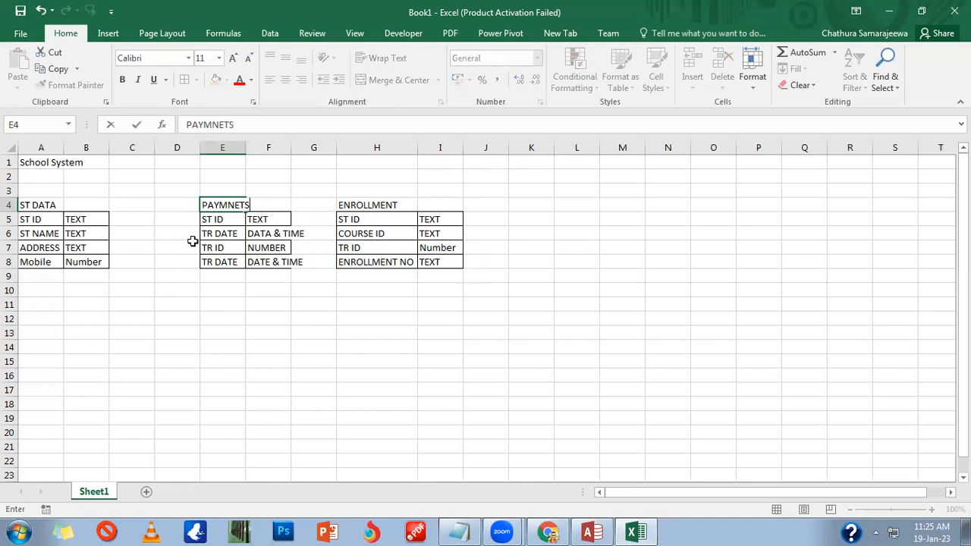
key("BackSpace")
key("BackSpace")
key("BackSpace")
key("BackSpace")
key("BackSpace")
type("MENTS")
key("Tab")
Step: Title a new table REsults in K4 with the ENROLLMENT NO / TEXT row copied to K5, widening column K
left_click(540, 207)
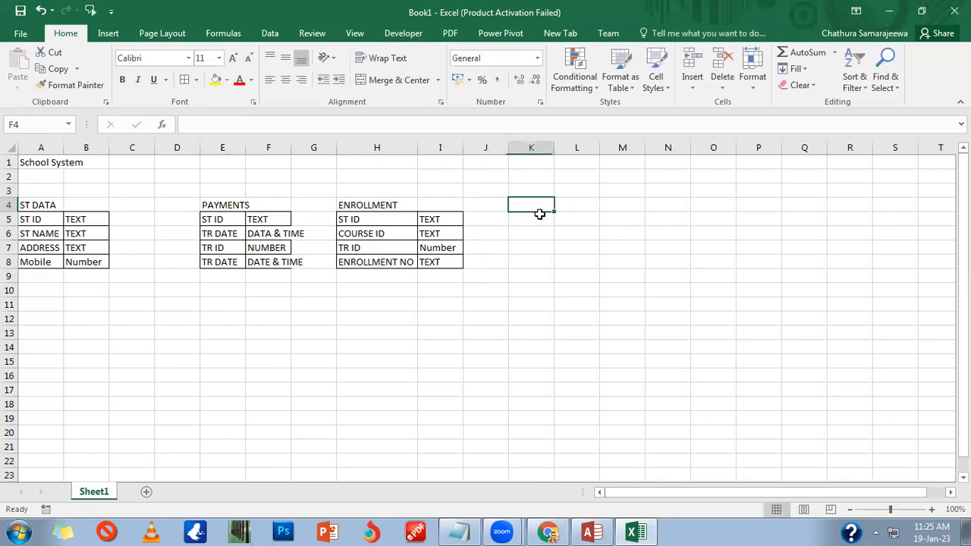
type("REsults")
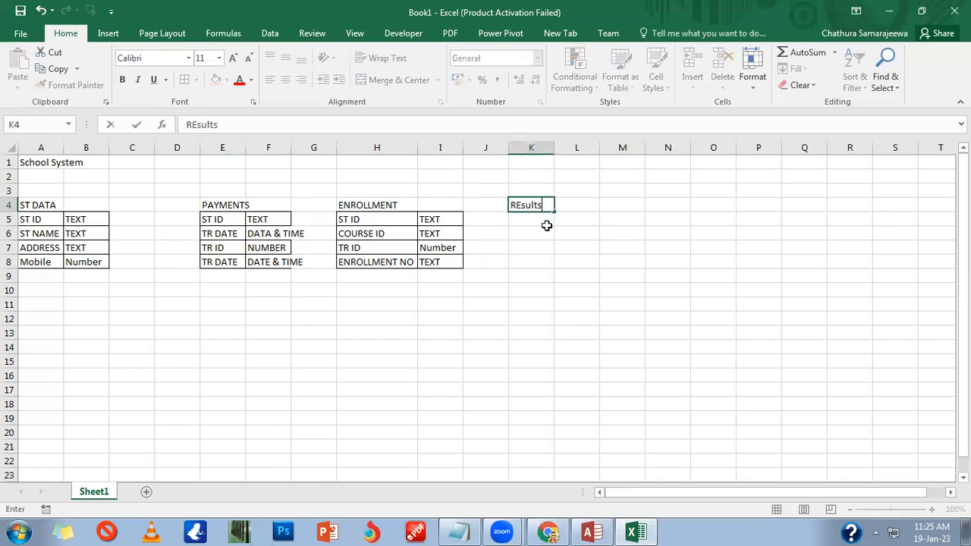
key("Return")
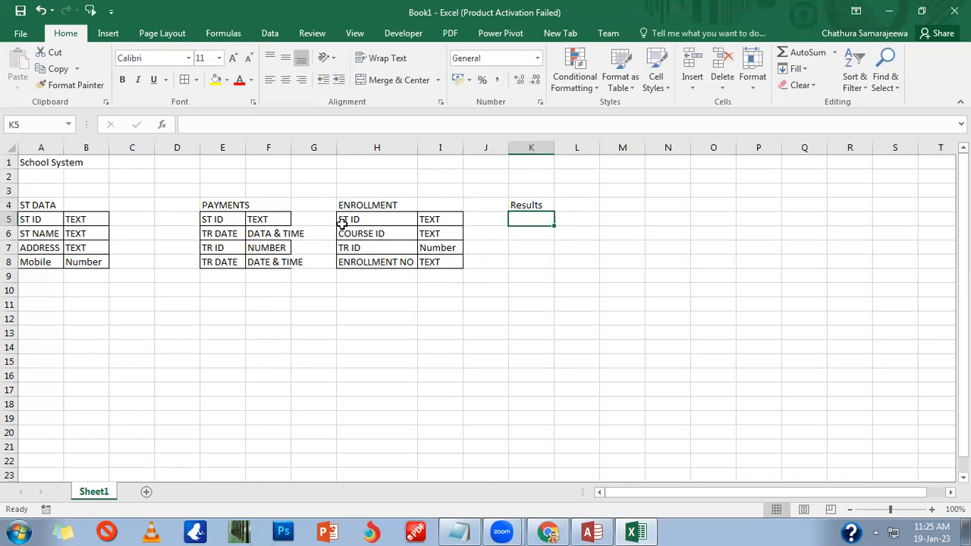
left_click(372, 259)
left_click_drag(419, 262, 440, 262)
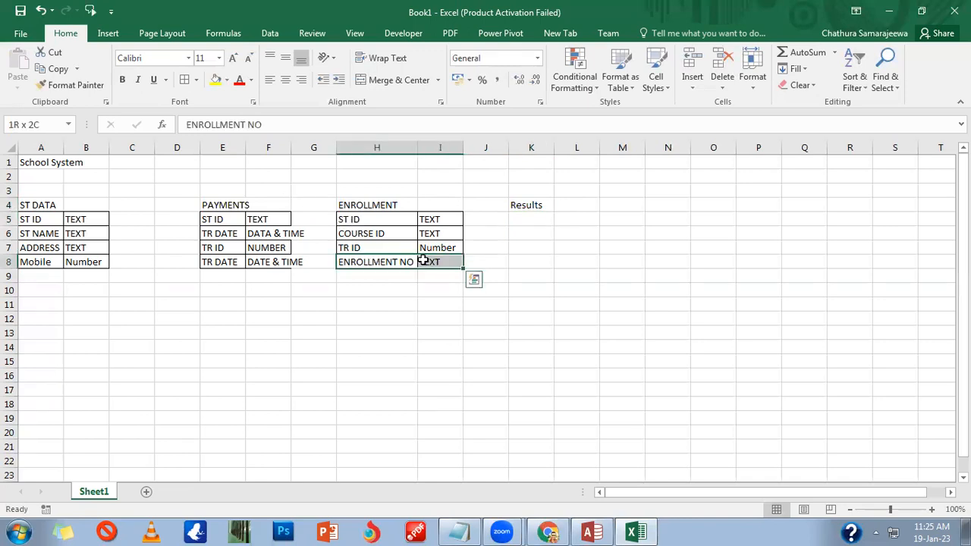
key("ctrl+c")
left_click(532, 222)
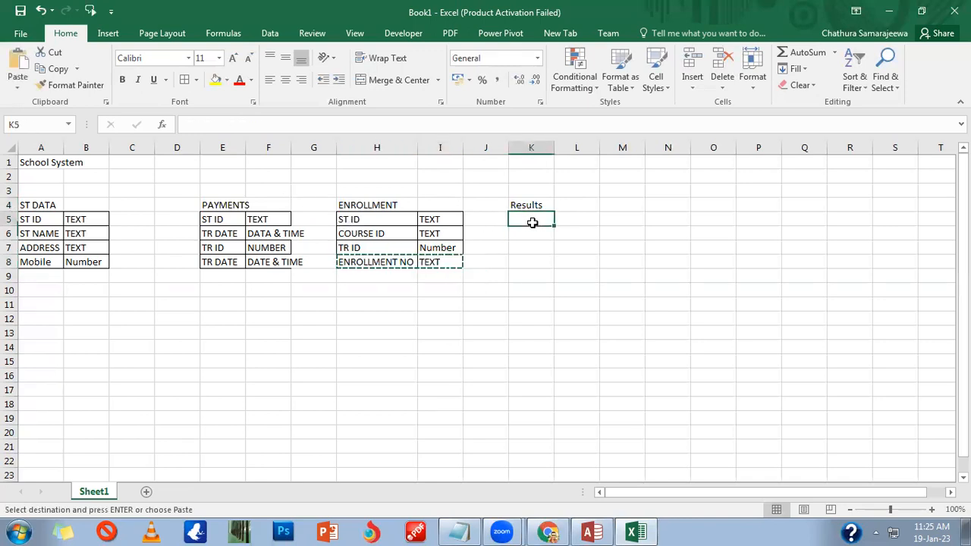
key("ctrl+v")
left_click(547, 234)
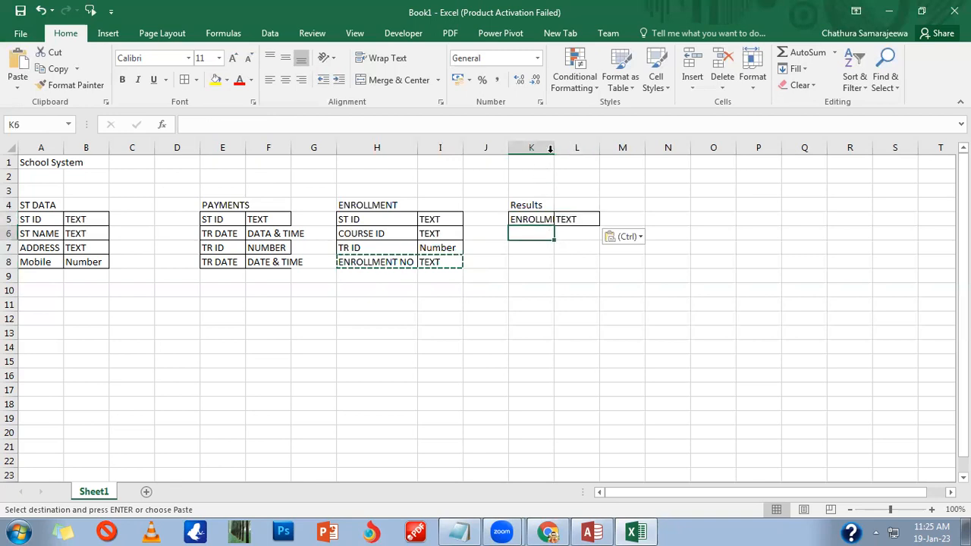
double_click(554, 147)
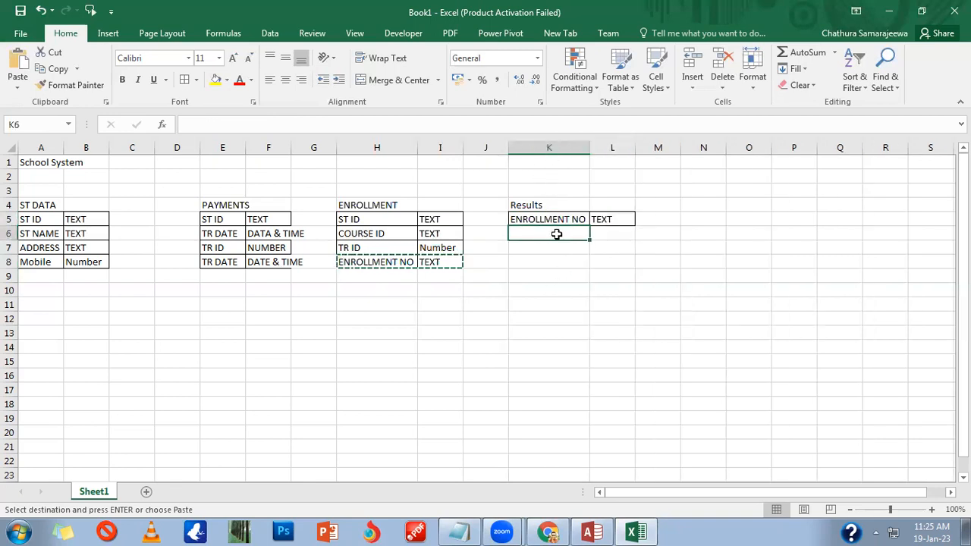
Step: Move the Results title and its first row over to N4
left_click_drag(527, 206, 625, 220)
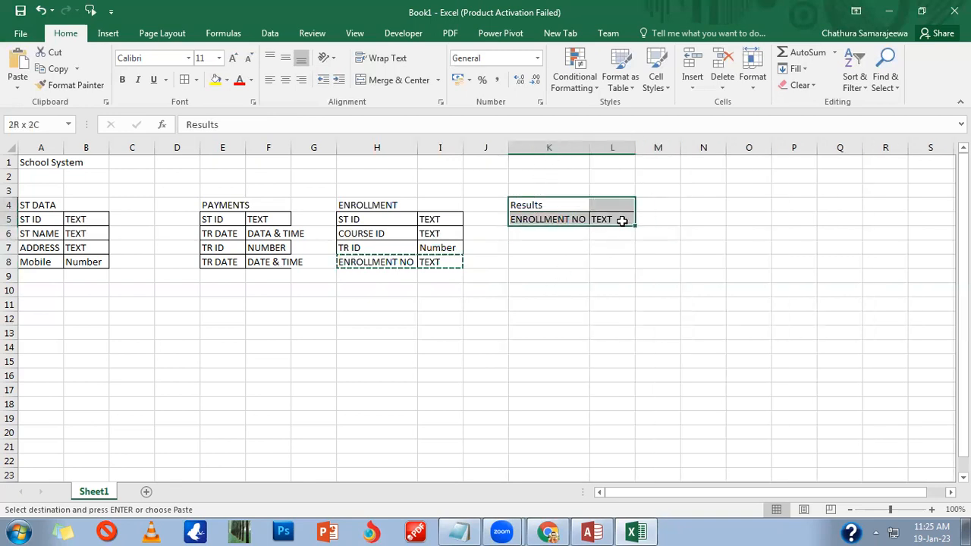
key("ctrl+c")
left_click(708, 206)
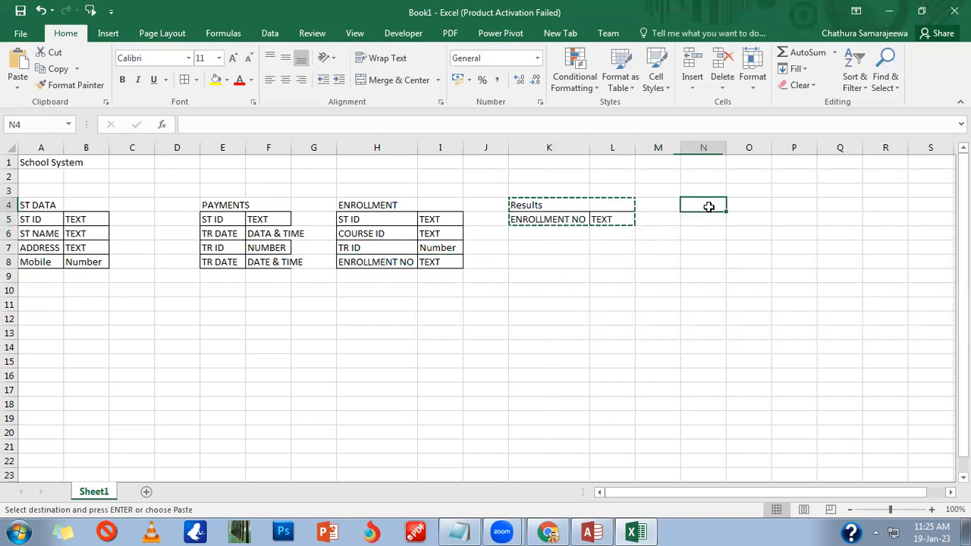
key("ctrl+v")
Step: Enter SUB 1 in N6 and fill the series down to SUB 4
left_click(709, 236)
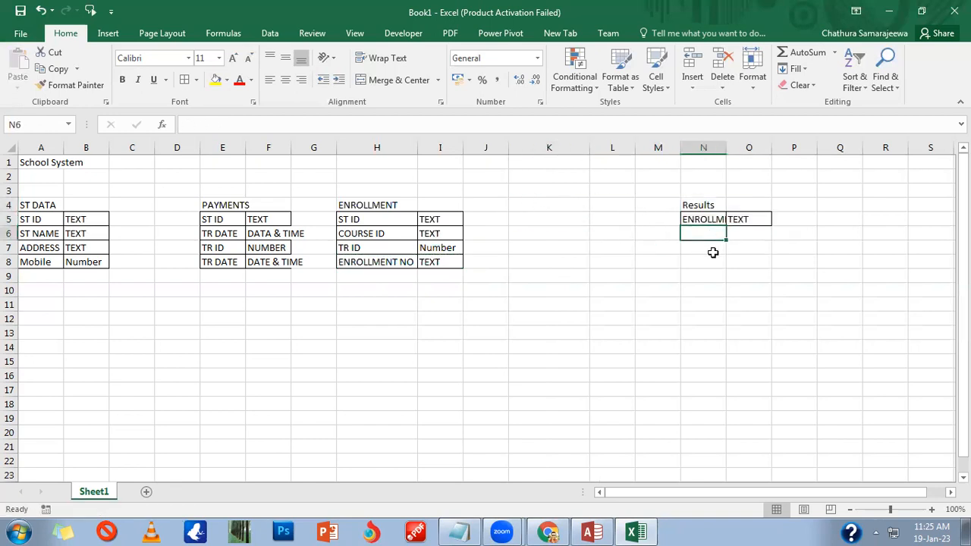
type("SUB 1")
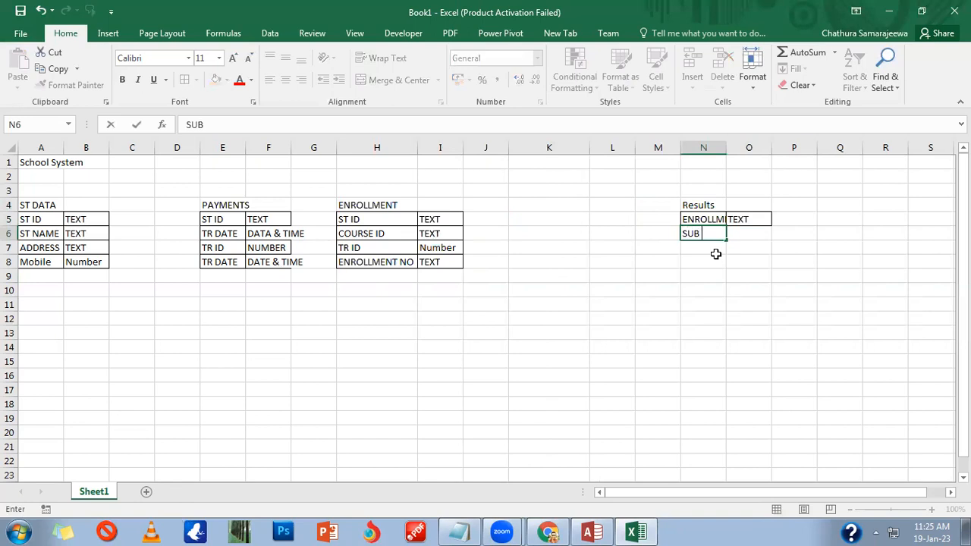
key("Return")
left_click(710, 236)
left_click_drag(726, 240, 722, 284)
left_click(709, 299)
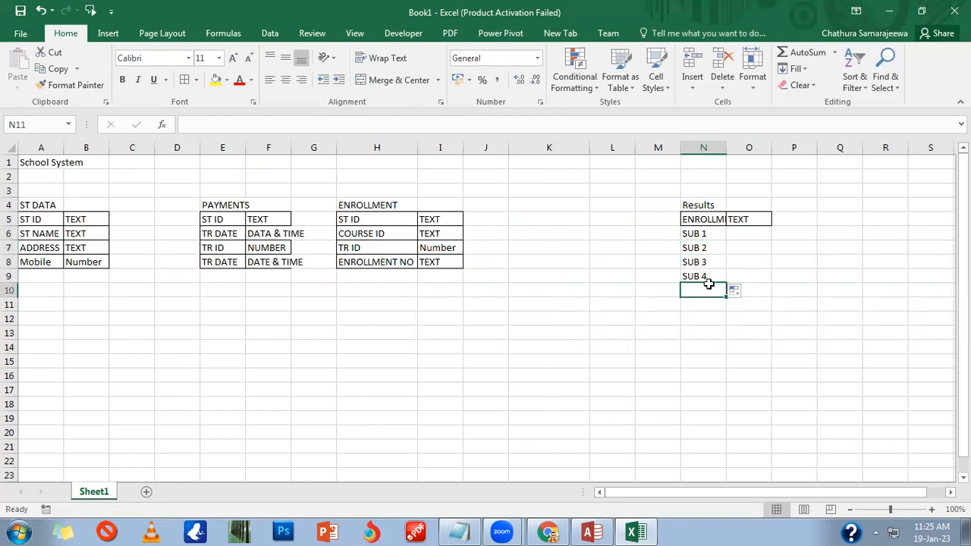
left_click(751, 237)
Step: Set NUMBER as the type for SUB 1 and fill it down through SUB 4
type("NUMBER")
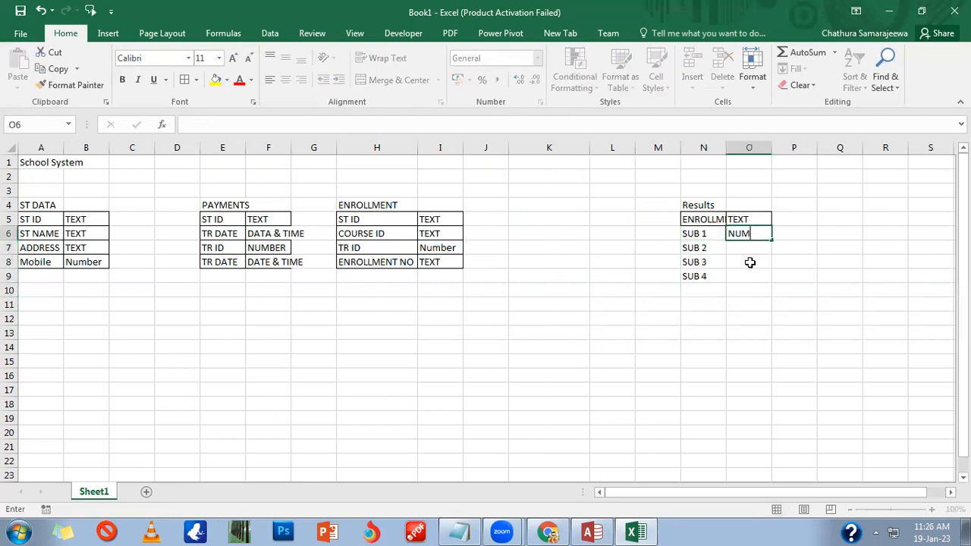
key("Return")
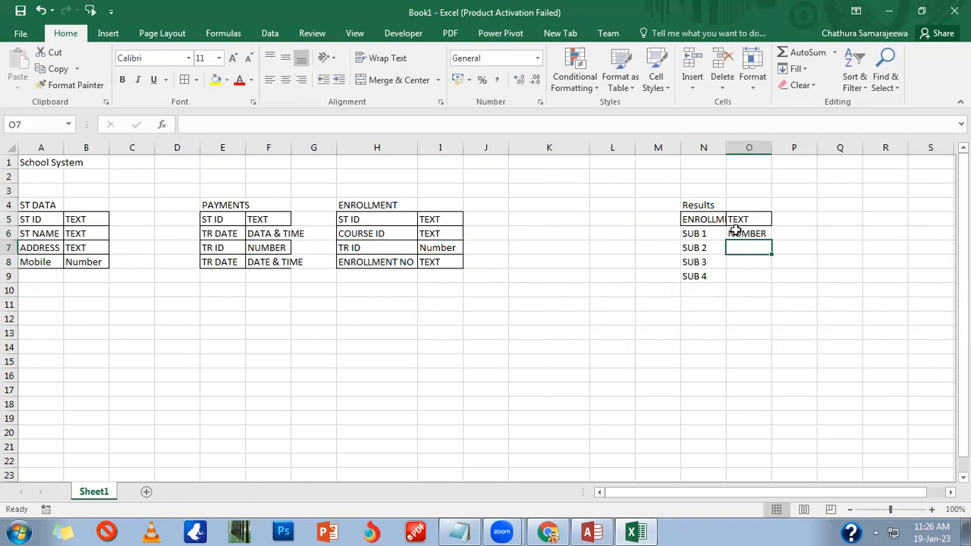
left_click(740, 230)
left_click_drag(769, 241, 704, 293)
Step: Add the field names TOTAL, AVERAGE and RESULTS in N10:N12
left_click(702, 291)
type("AVERAGE")
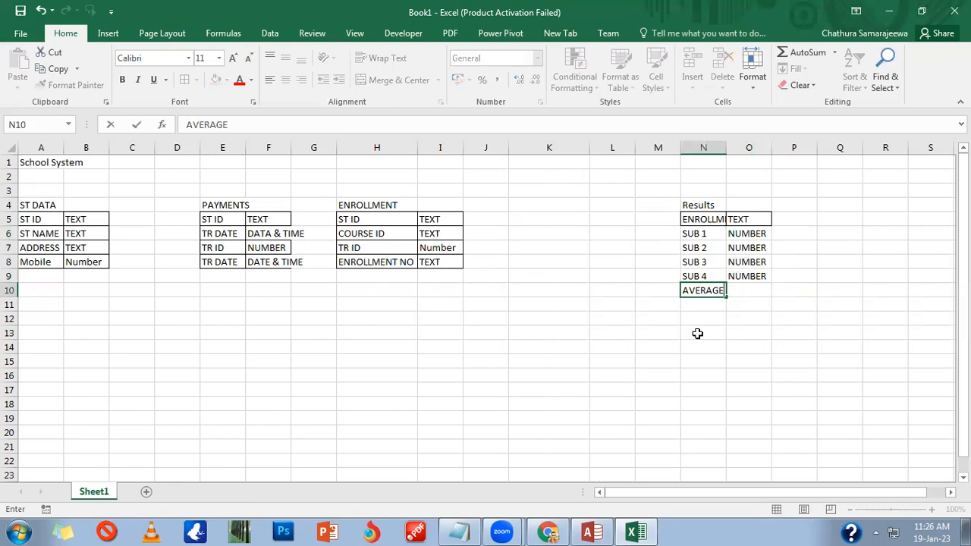
key("Return")
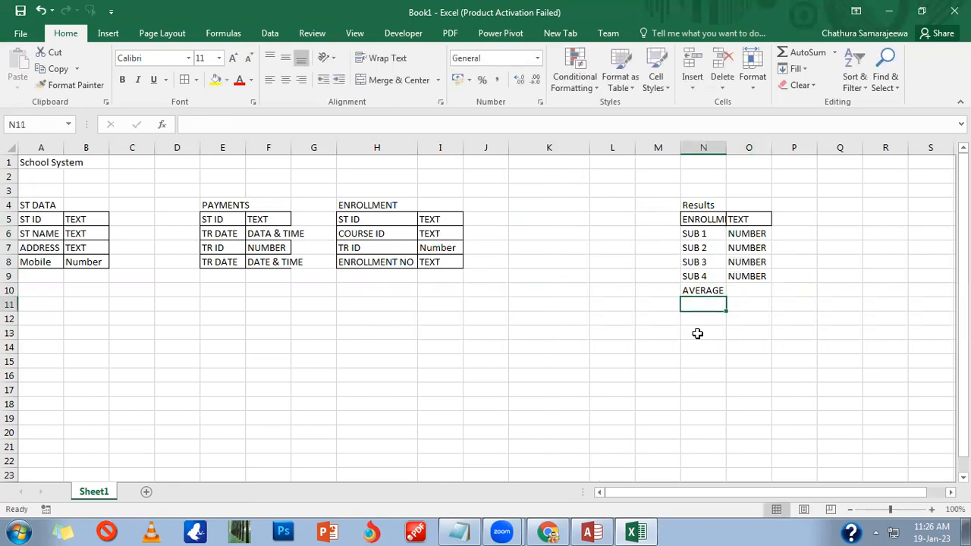
type("REe")
key("BackSpace")
key("BackSpace")
key("BackSpace")
key("Up")
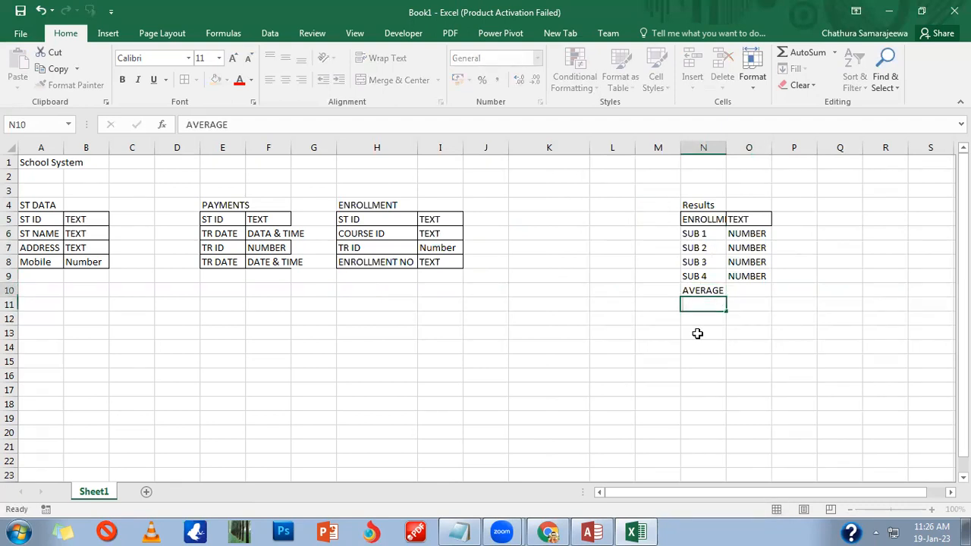
type("Toa")
key("BackSpace")
key("BackSpace")
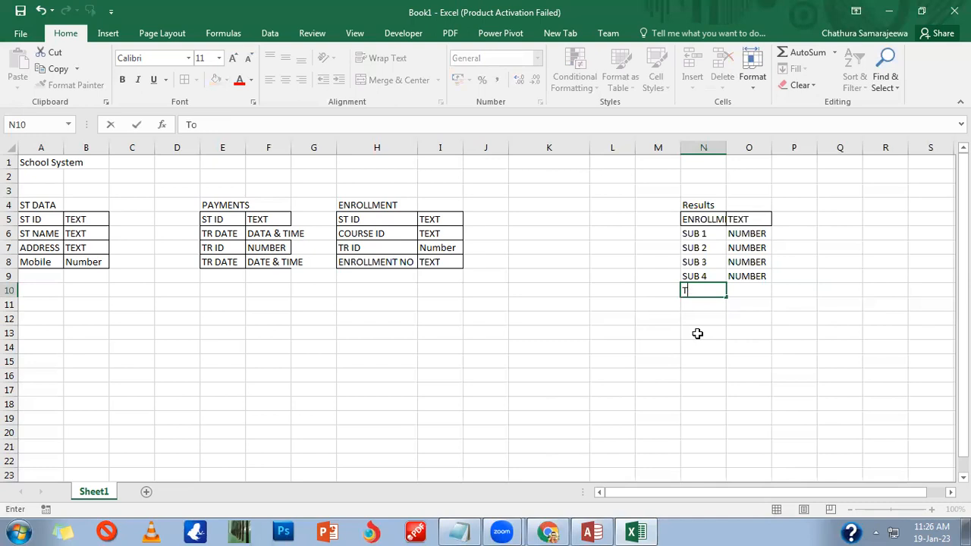
type("OTAL")
key("Return")
type("AVERAGE")
key("Return")
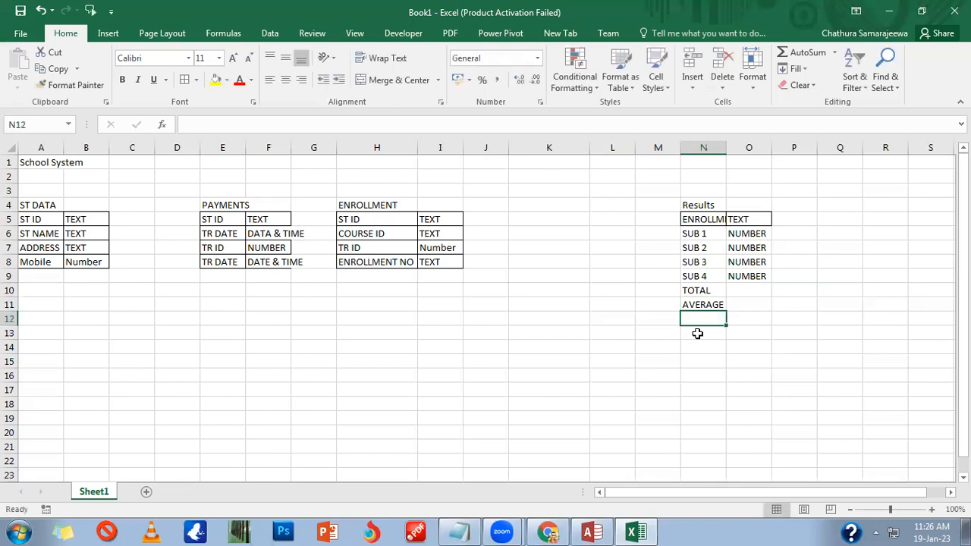
type("RESULTS")
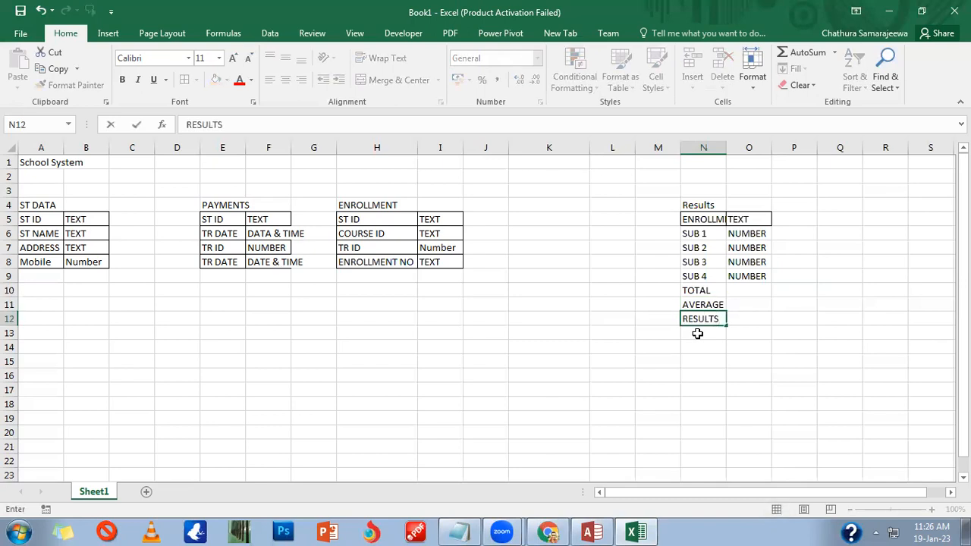
key("Right")
Step: Give TOTAL and AVERAGE the type NUMBER and RESULTS the type TEXT
key("Up")
key("Up")
type("NUMBER")
key("Return")
type("NUMBER")
key("Return")
type("T")
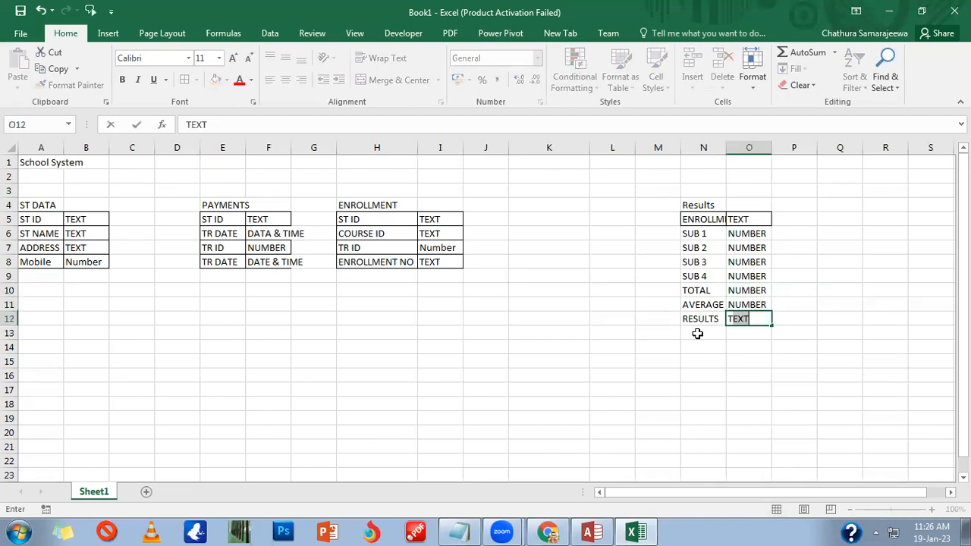
key("Return")
Step: Apply All Borders to N5:O12 and retype the N4 heading as RESULTS
left_click_drag(694, 219, 766, 320)
left_click(185, 76)
left_click(712, 205)
type("R")
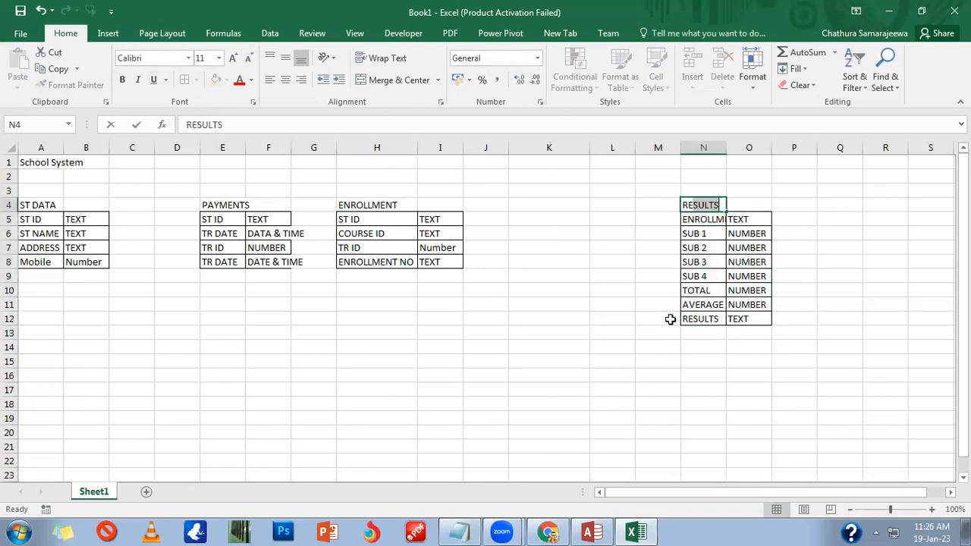
type("ESULTS")
key("Return")
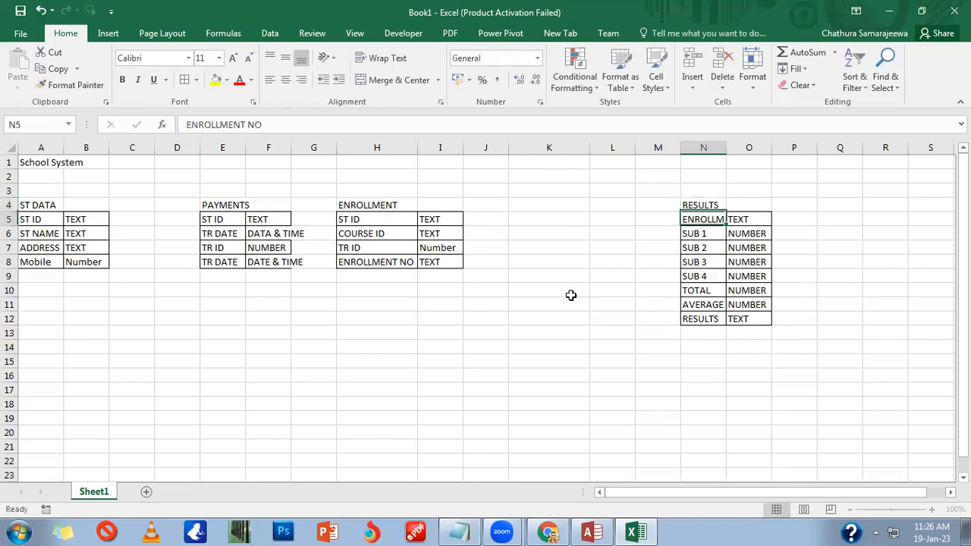
Step: Start a COURSE table in K4 with fields COURSE ID, COURSE NAME, DURATION and COURSE FEE
left_click(524, 202)
type("COURSE")
key("Return")
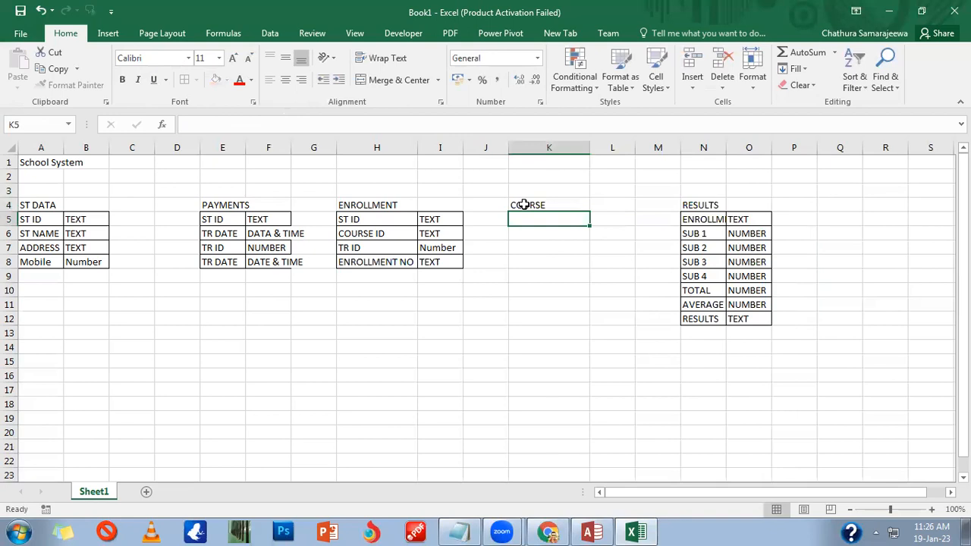
type("COURSE I")
key("BackSpace")
key("BackSpace")
type("E ID")
key("Return")
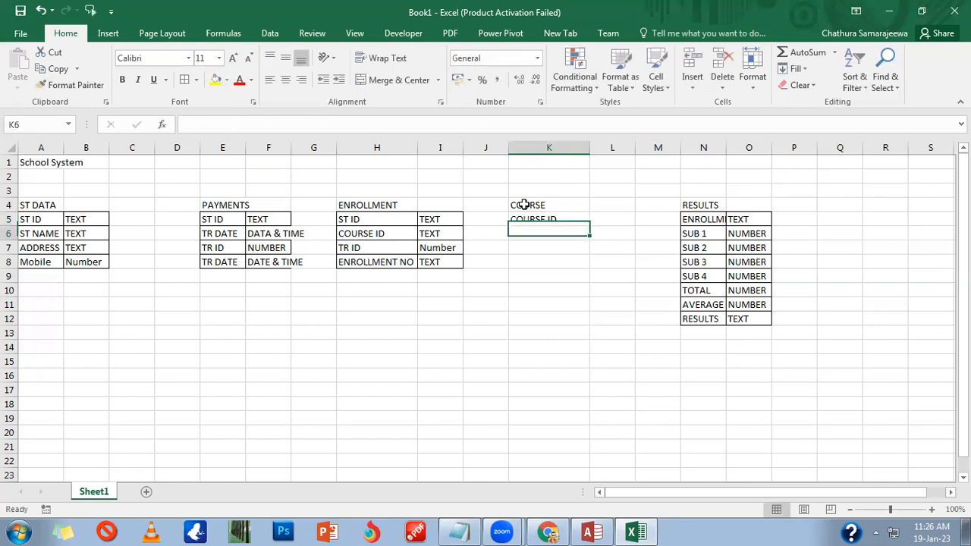
type("COURSE NA")
type("ME")
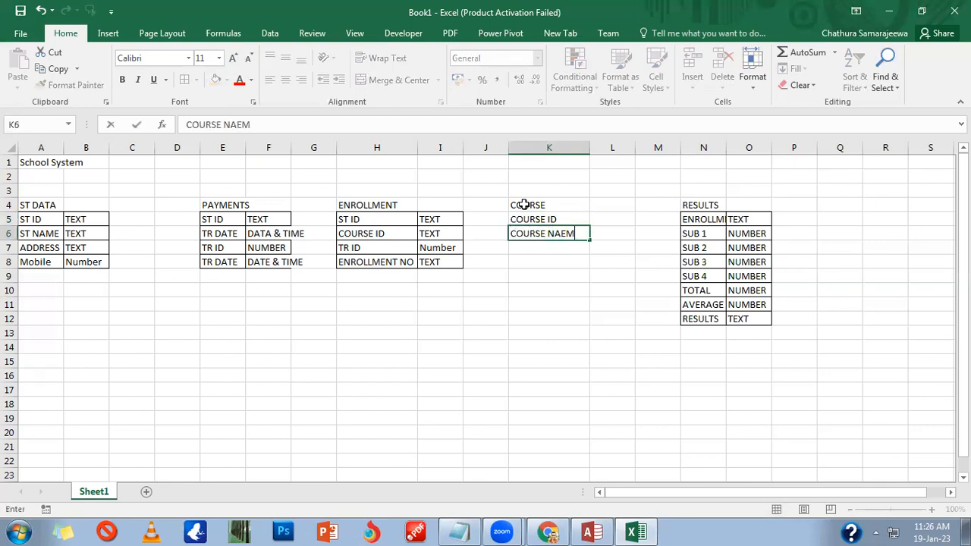
key("BackSpace")
key("BackSpace")
type("ME")
key("Return")
type("DU")
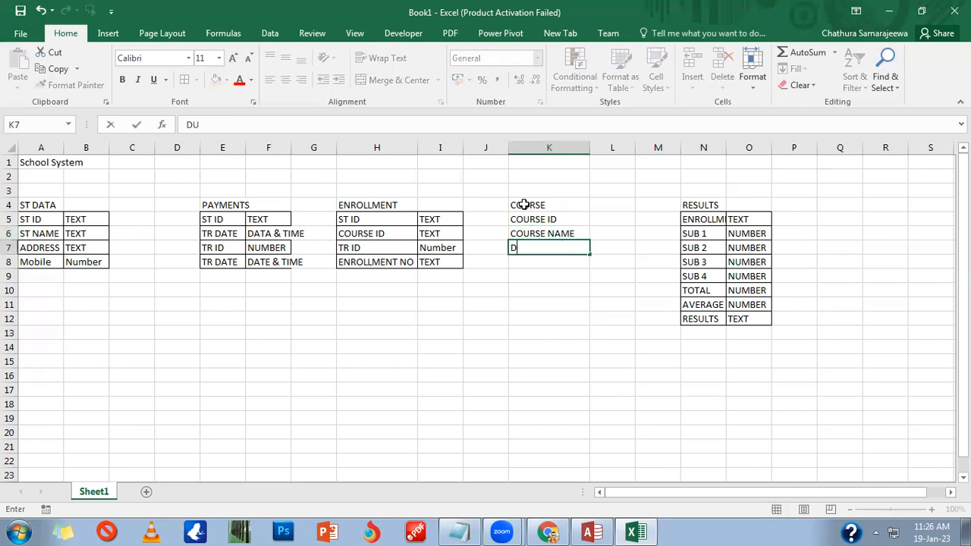
type("RATION")
key("Return")
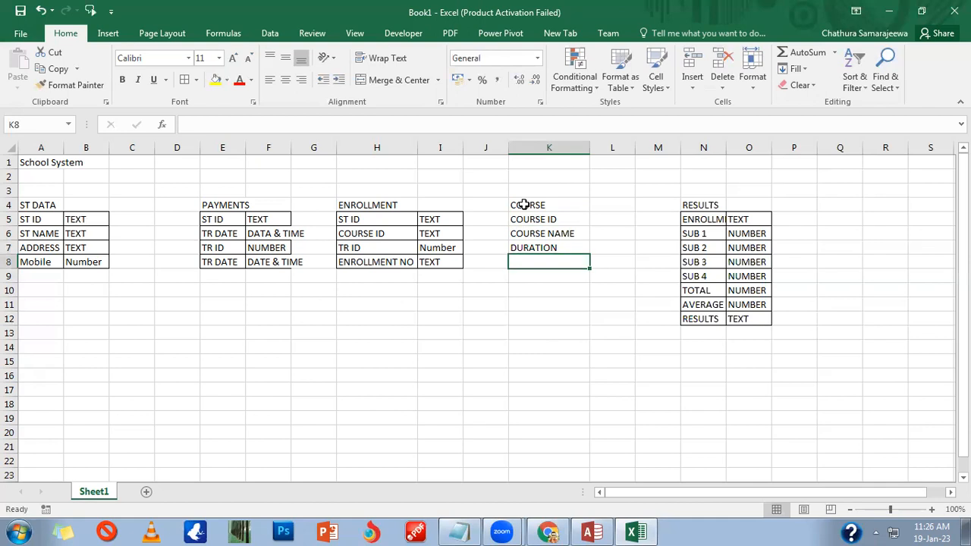
type("COURSE FEE")
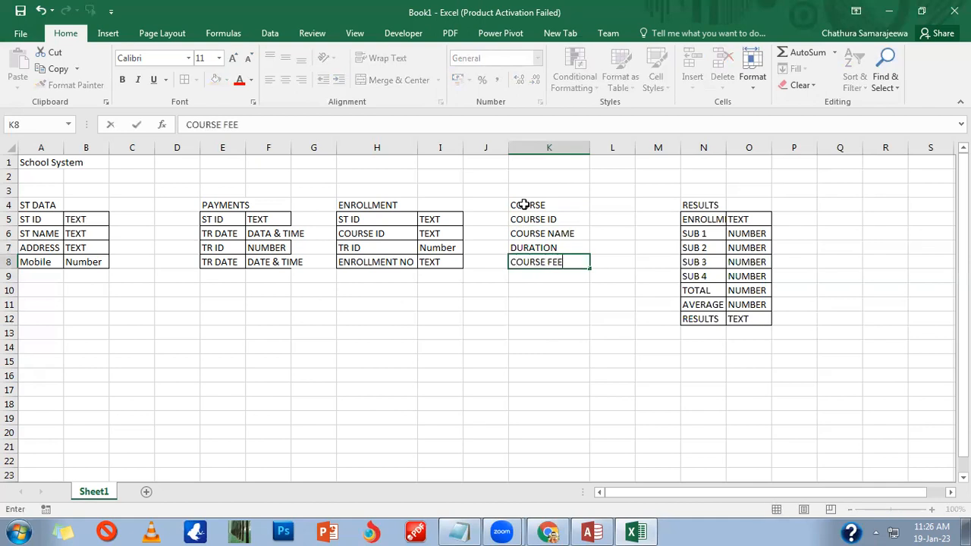
key("Tab")
Step: Enter types TEXT, TEXT, TEXT and CURRENCY in L5:L8 beside the COURSE fields
left_click(608, 220)
type("T")
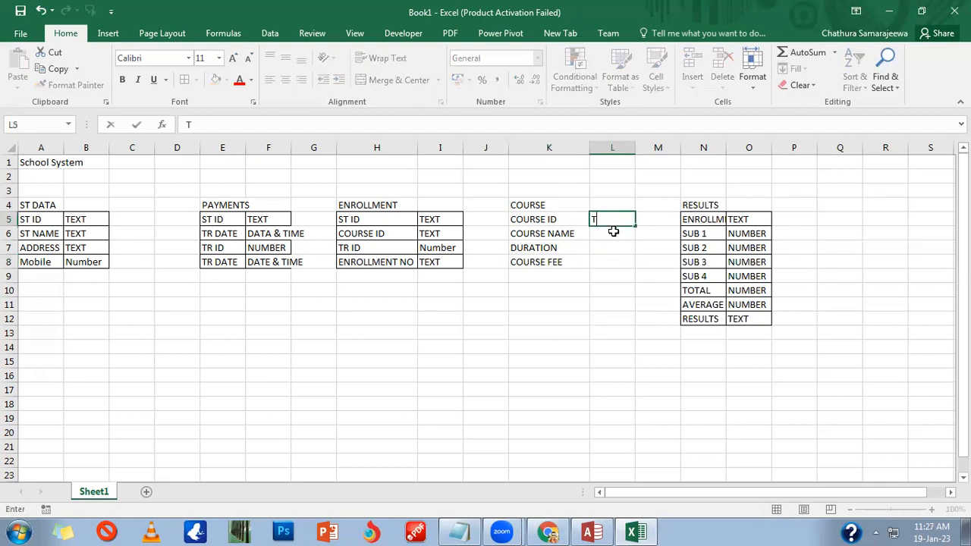
type("EXT")
key("Return")
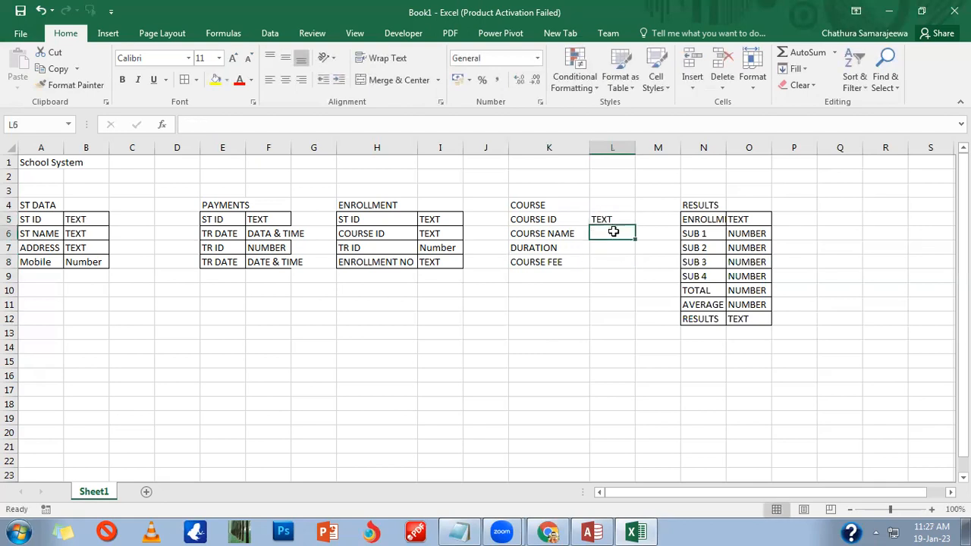
type("TEXT")
key("Return")
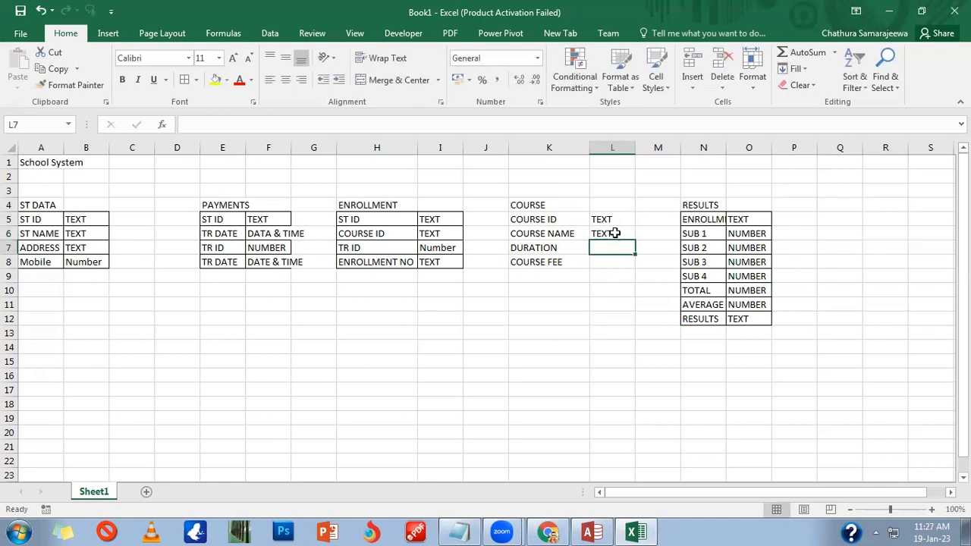
type("TEXT")
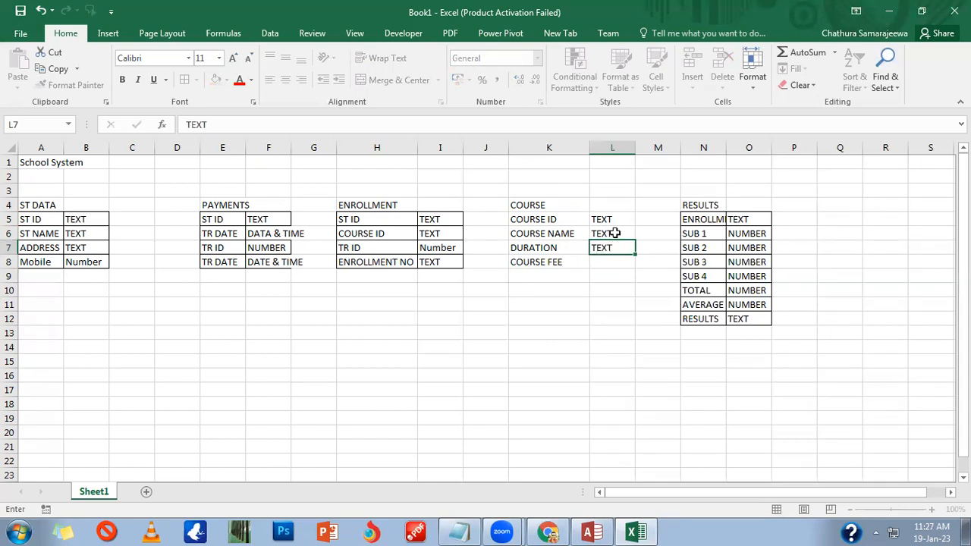
key("Tab")
key("Left")
key("Down")
type("CURRENCY")
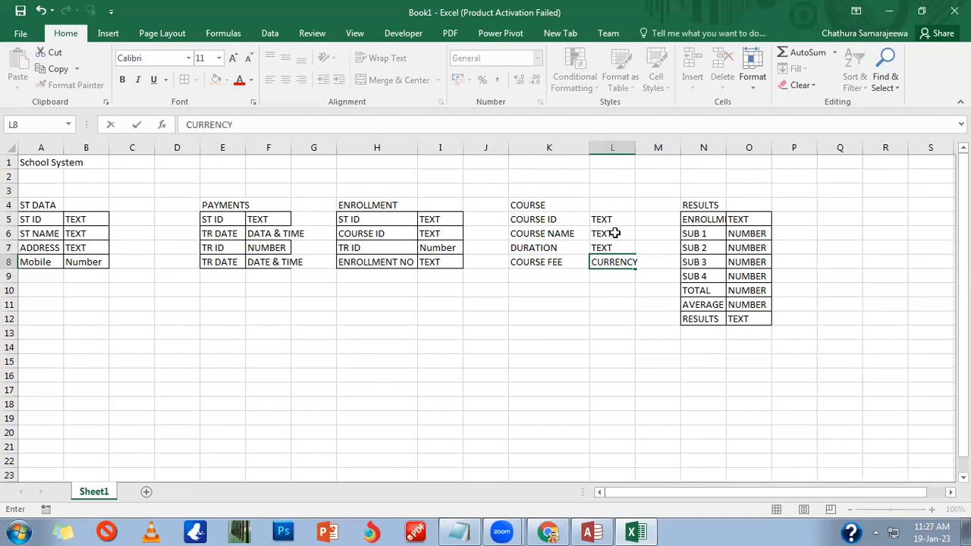
key("Return")
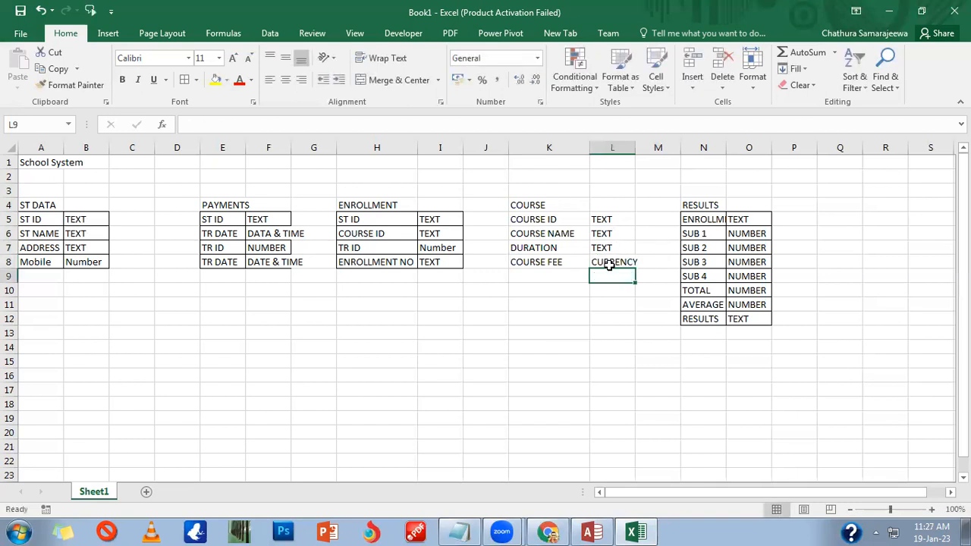
left_click(609, 265)
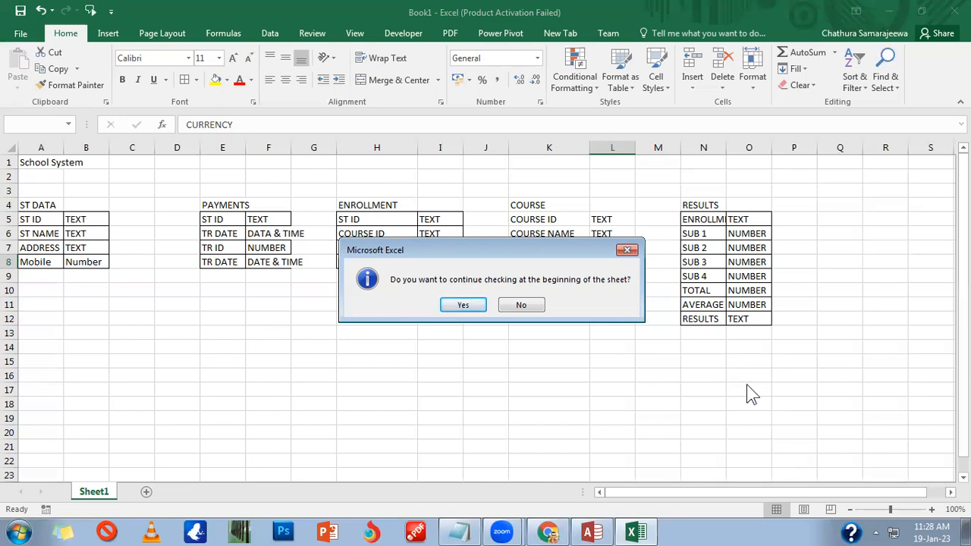
Step: Finish the spell check, widen column L, and border the COURSE list K5:L8
left_click(461, 304)
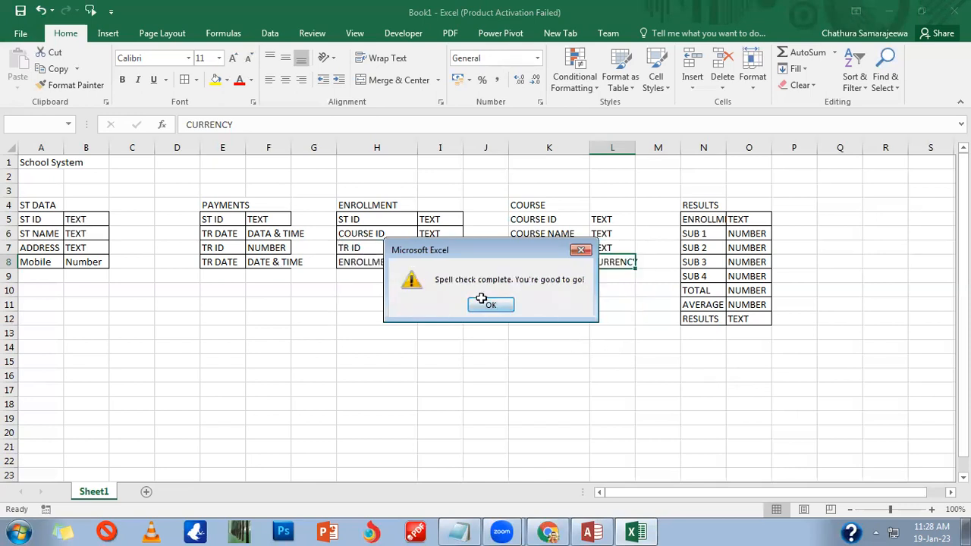
left_click(491, 304)
left_click_drag(635, 147, 654, 147)
left_click_drag(549, 221, 639, 264)
left_click(184, 79)
left_click(550, 349)
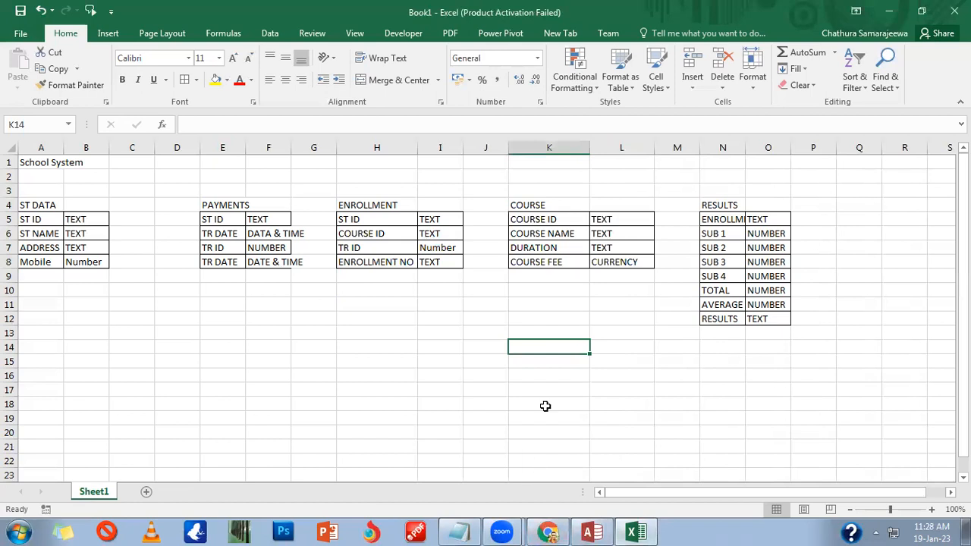
Step: Widen column F to fit DATA & TIME and delete the empty column C
double_click(291, 156)
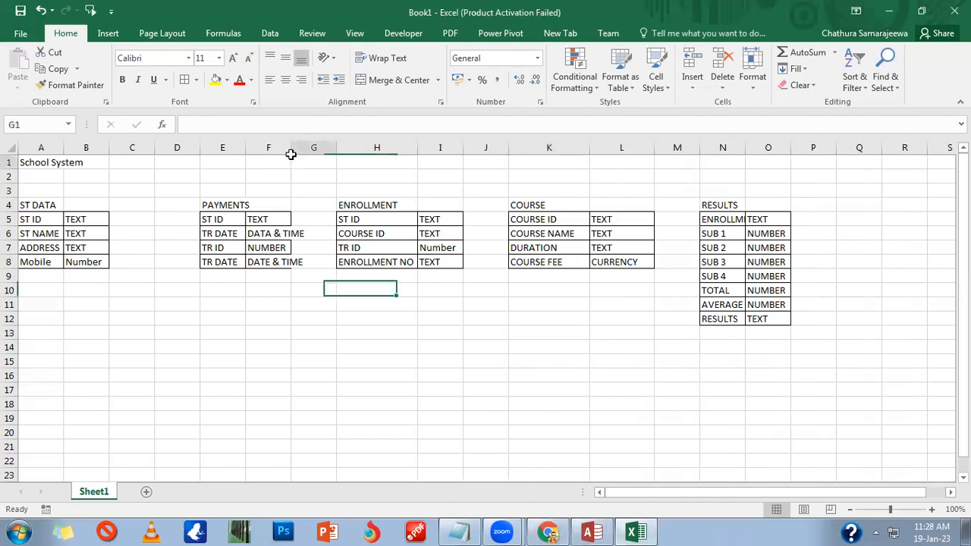
left_click_drag(291, 151, 296, 152)
left_click_drag(307, 154, 307, 155)
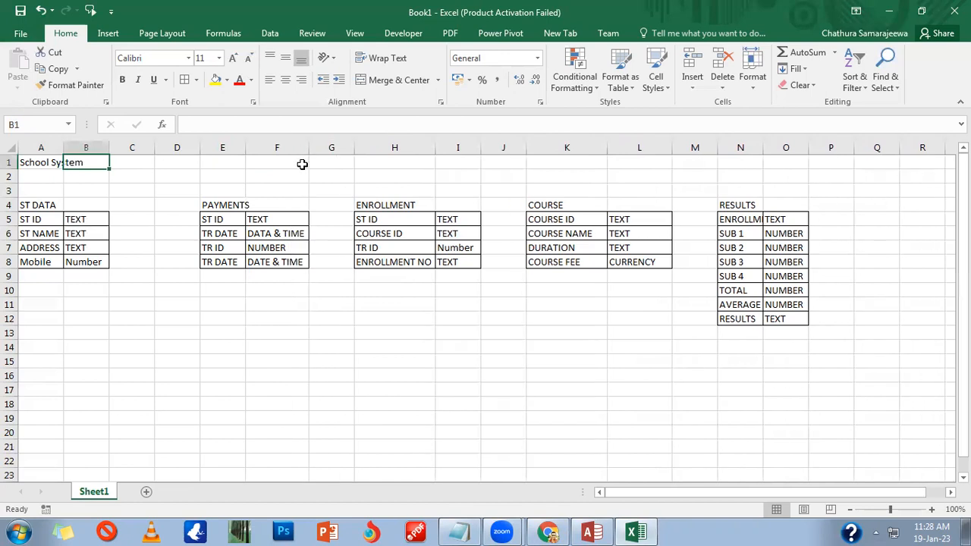
left_click(141, 147)
right_click(142, 154)
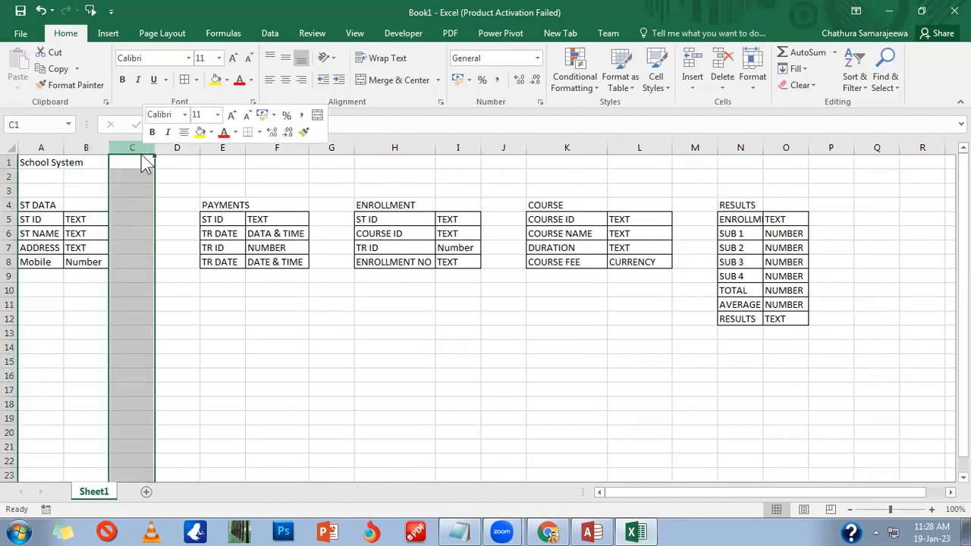
left_click(177, 269)
Step: Narrow the spacer columns between ST DATA, PAYMENTS, ENROLLMENT, COURSE and RESULTS
left_click_drag(156, 148, 131, 150)
left_click_drag(283, 148, 251, 156)
left_click_drag(424, 149, 393, 154)
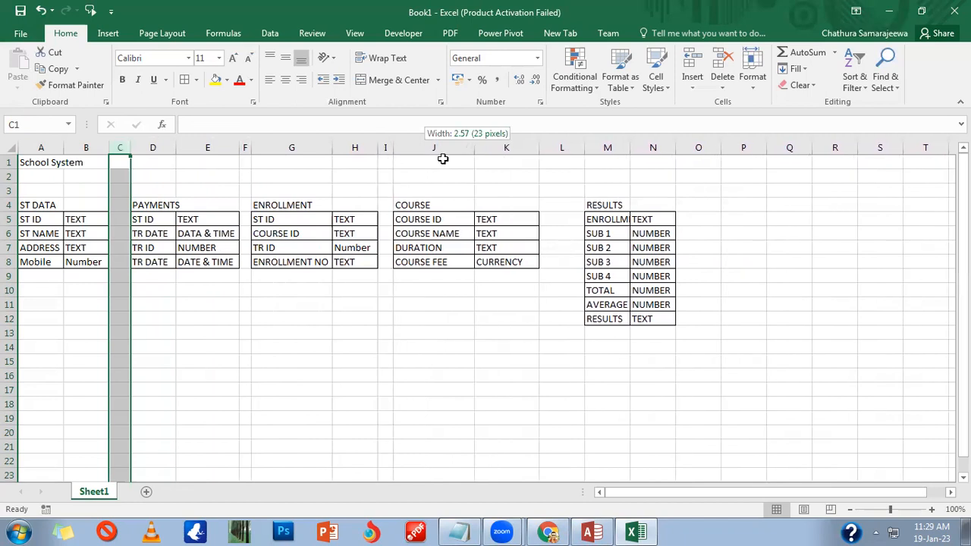
left_click_drag(585, 148, 555, 152)
Step: Select the table heading row 4 across all tables, then clear the selection
left_click(622, 331)
left_click(620, 347)
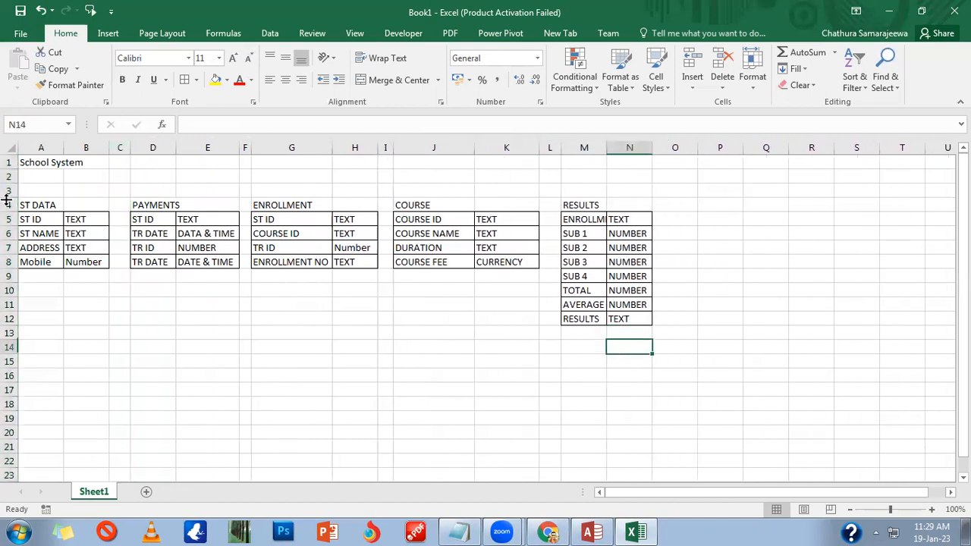
left_click_drag(50, 206, 611, 205)
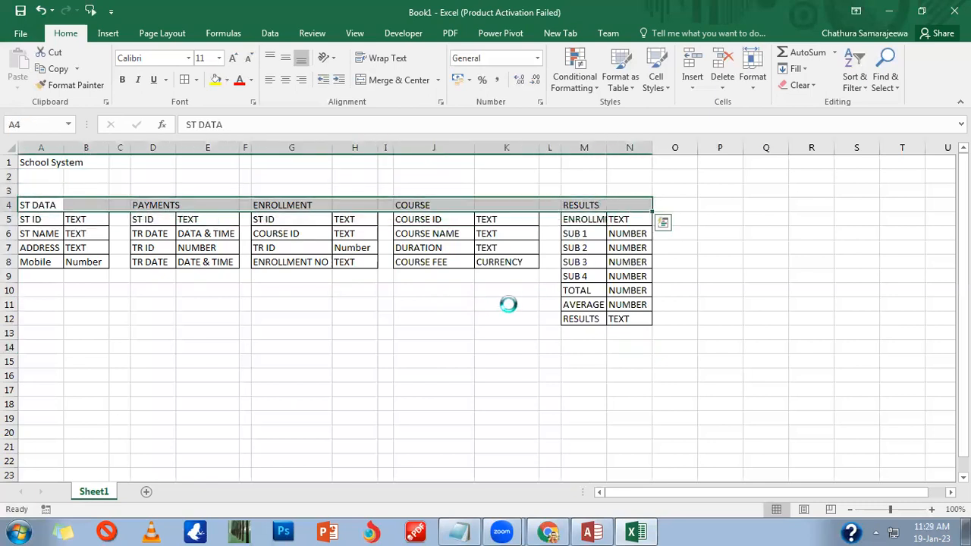
left_click(422, 332)
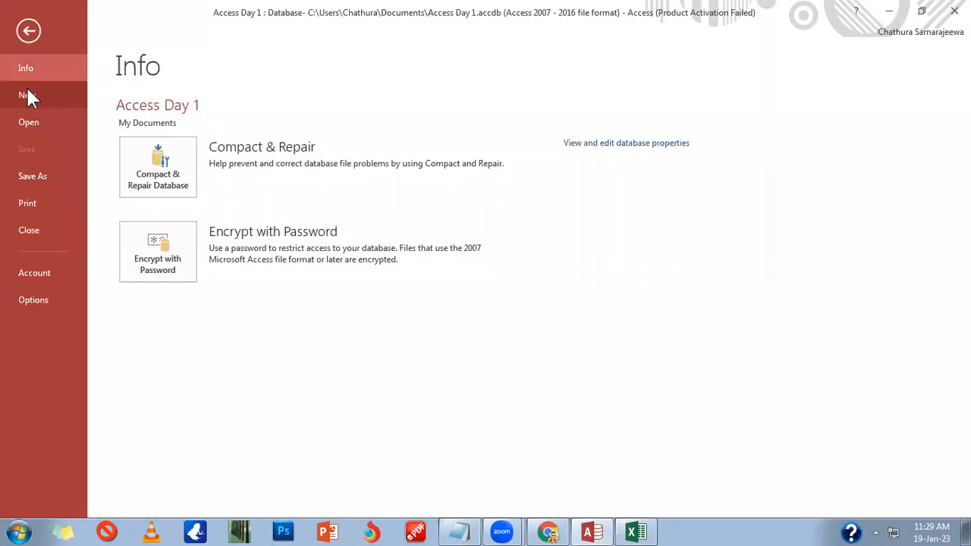
Step: Try a blank desktop database named SCHOOL SYSTEM, declining to replace the existing file
left_click(25, 87)
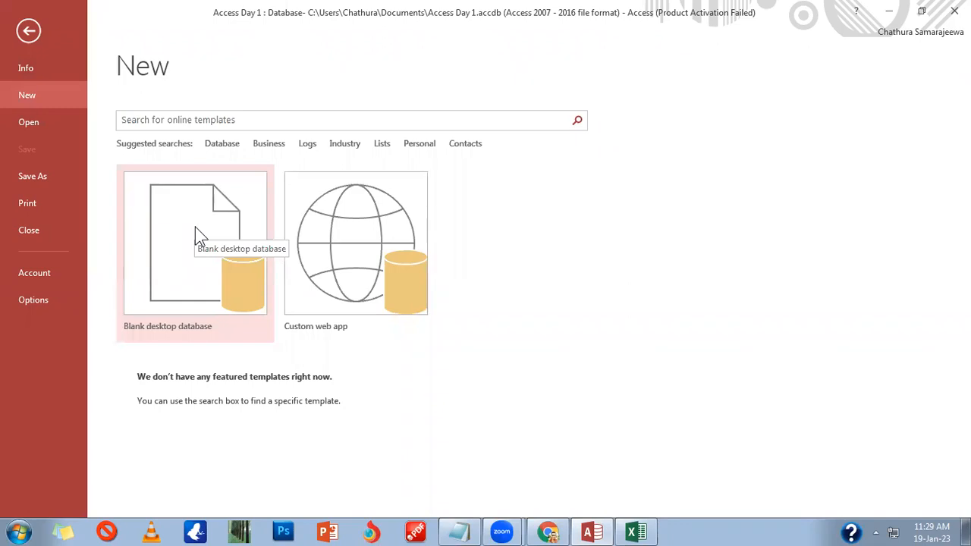
left_click(197, 234)
mouse_move(556, 259)
left_mouse_down()
mouse_move(499, 253)
mouse_move(572, 255)
left_mouse_up()
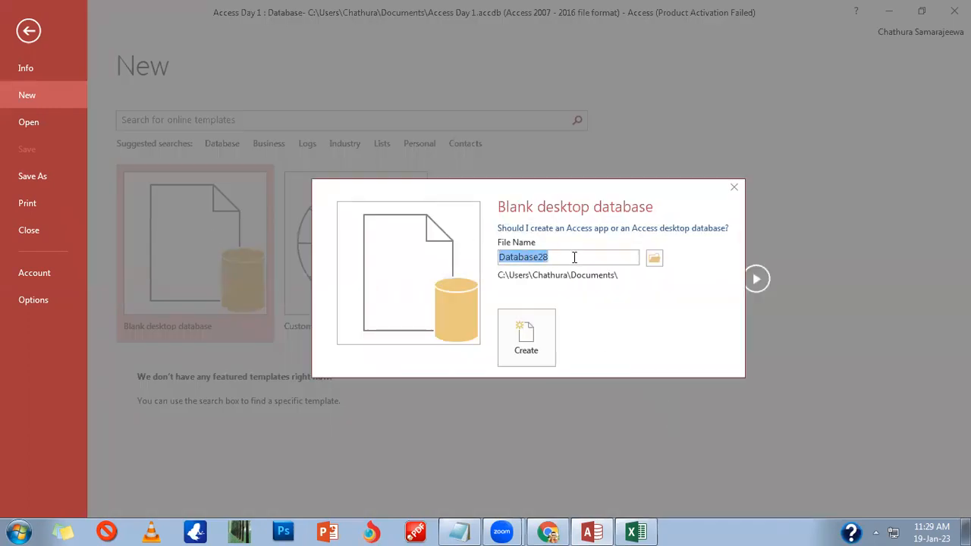
type("SCHOOL")
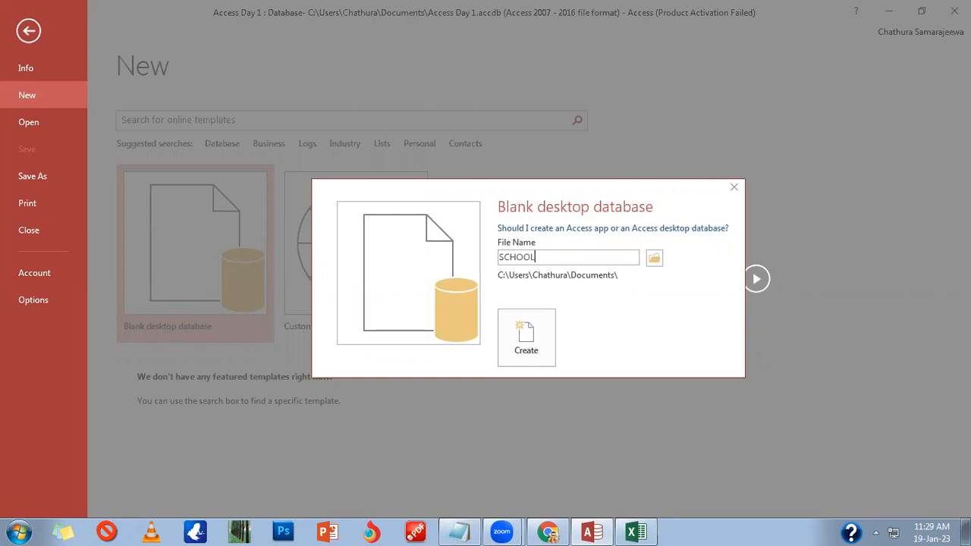
type(" SYSTEM")
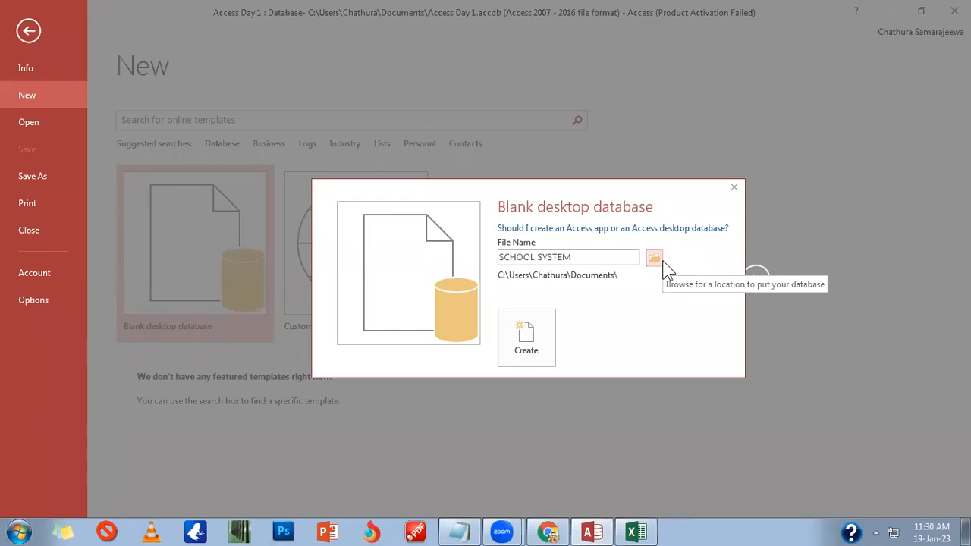
left_click(530, 357)
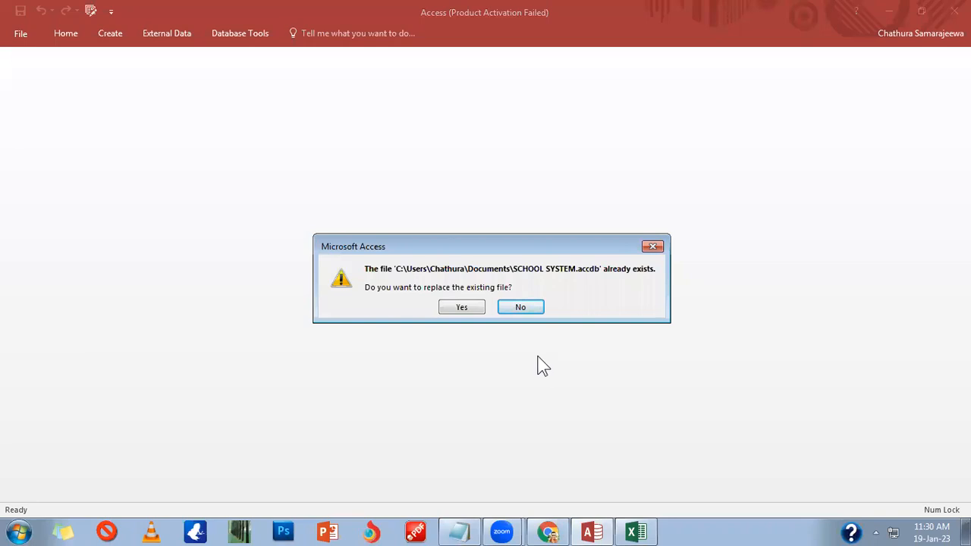
left_click(511, 307)
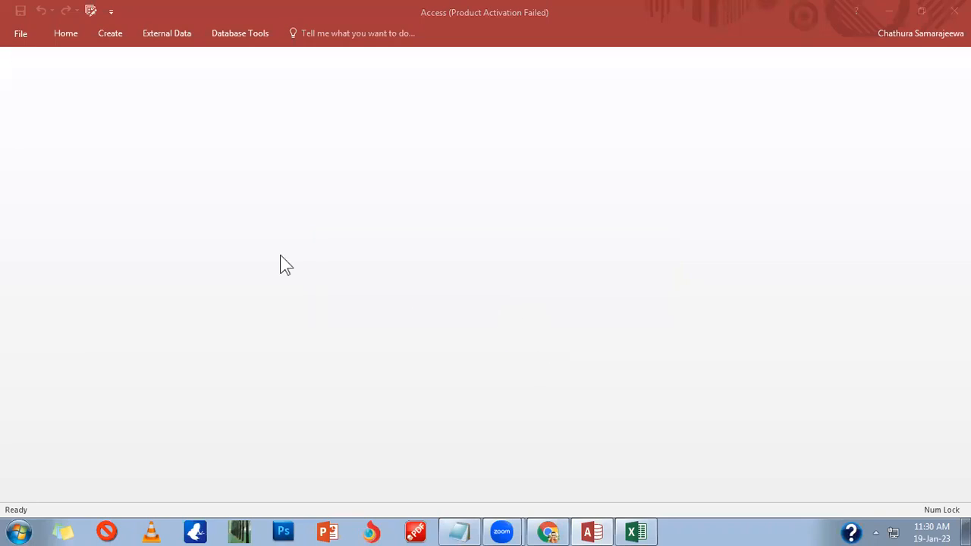
Step: Create a blank desktop database named SCHOOL SYSTEM 2
left_click(30, 35)
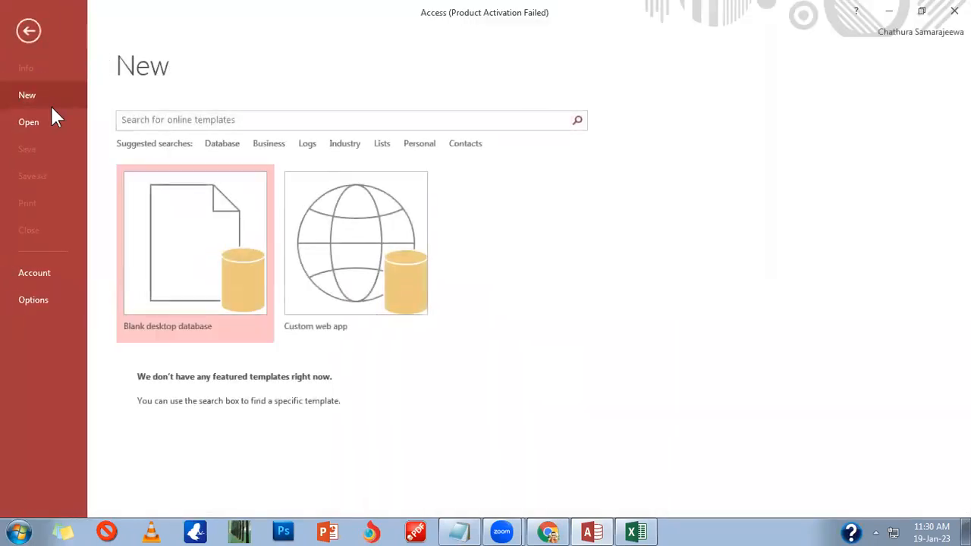
left_click(53, 98)
left_click(172, 230)
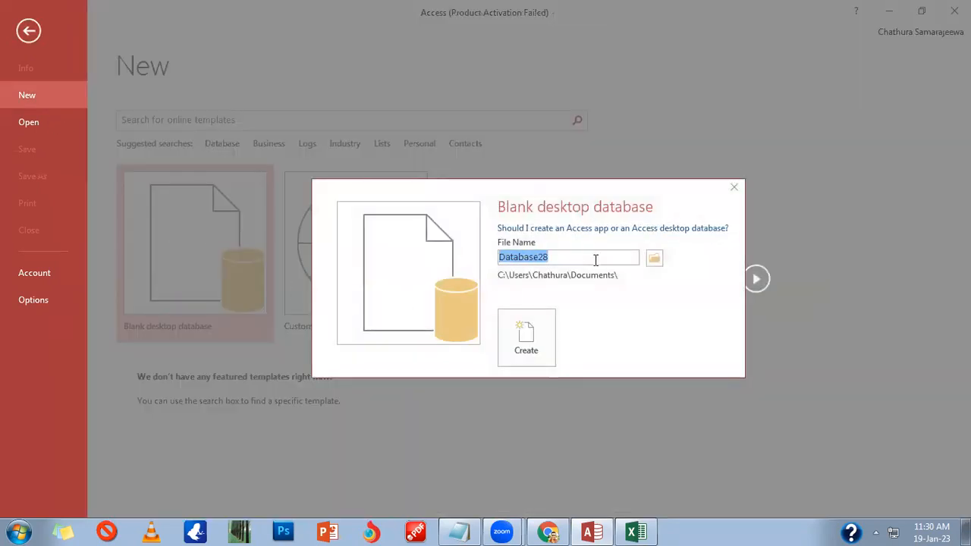
type("SCHOOL SUS")
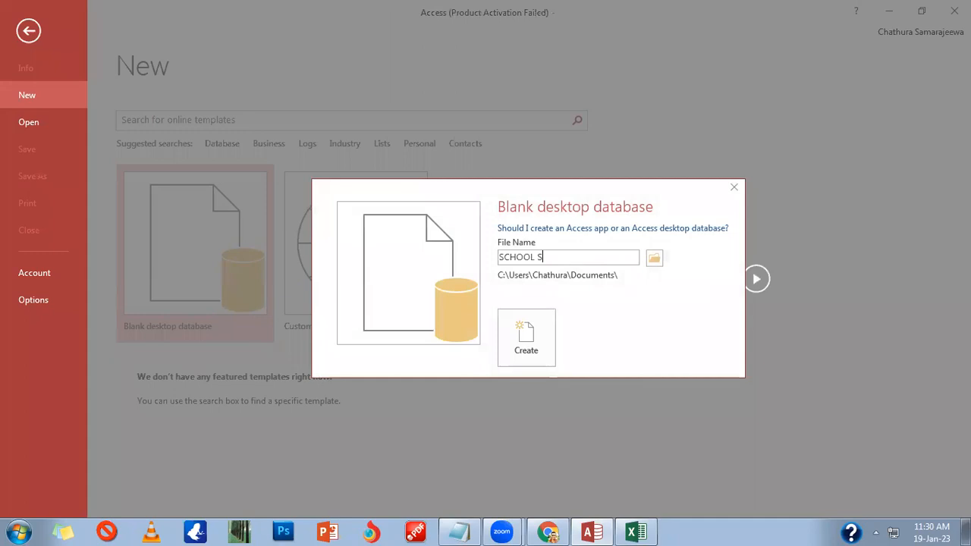
key("BackSpace")
key("BackSpace")
type("YSTEM 2")
key("Return")
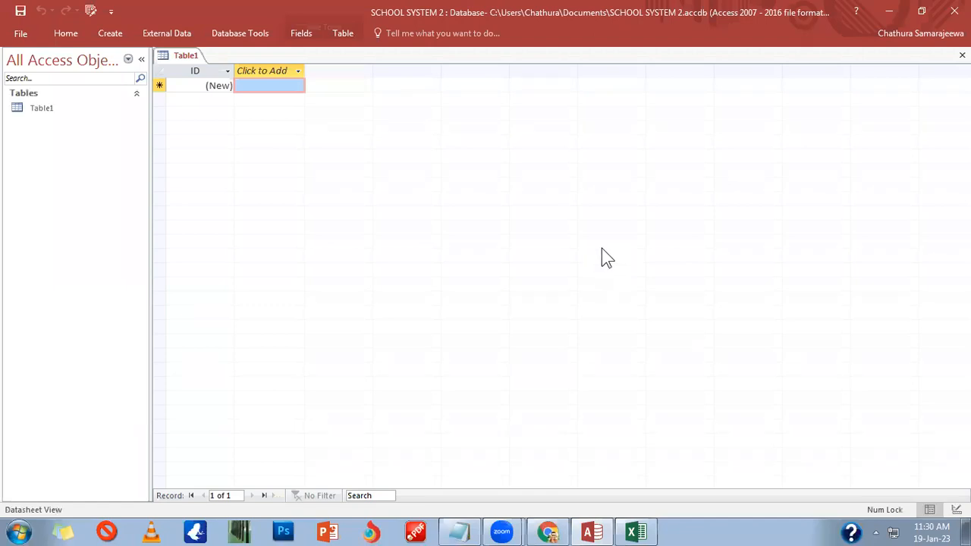
Step: Close Table1, start a Table Design, and review the ST DATA fields in Excel
left_click(962, 55)
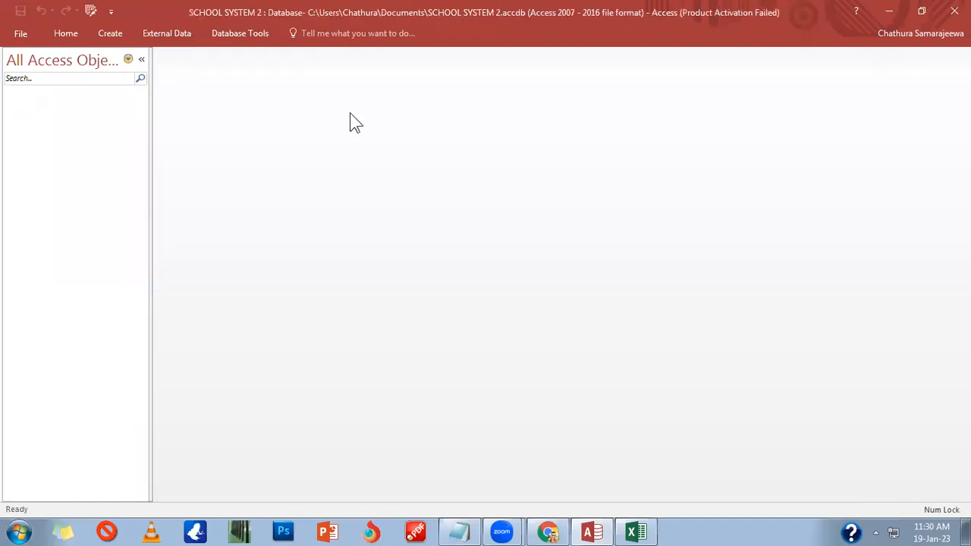
left_click(112, 35)
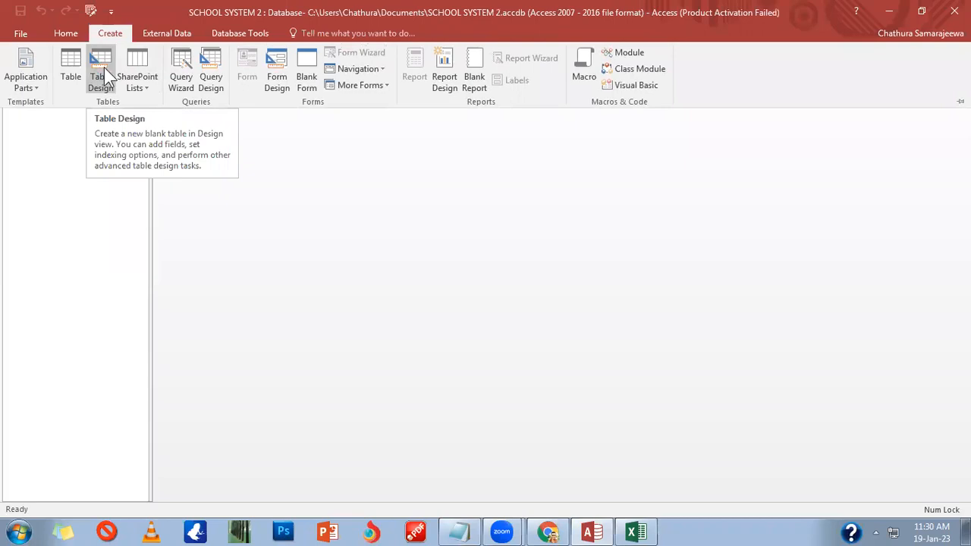
left_click(114, 74)
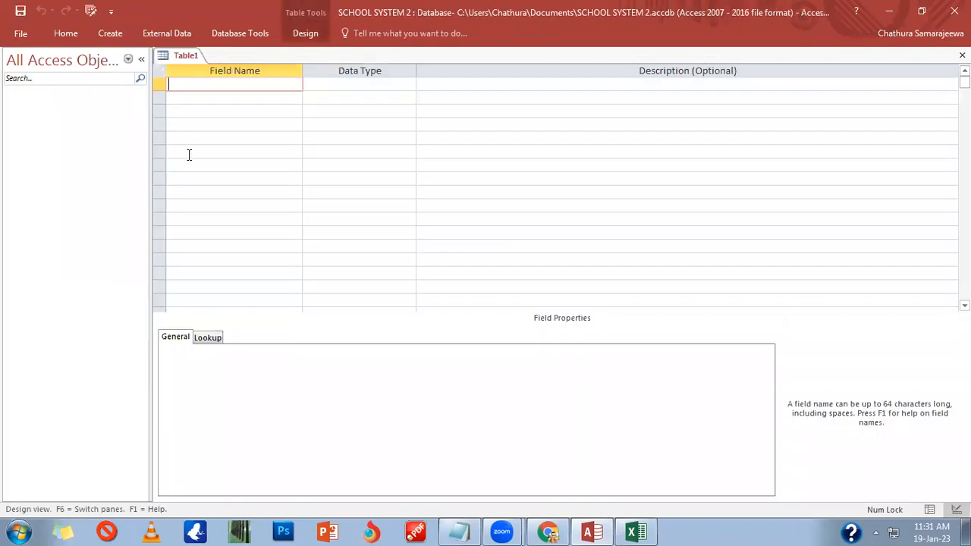
left_click(636, 533)
left_click_drag(41, 211, 87, 273)
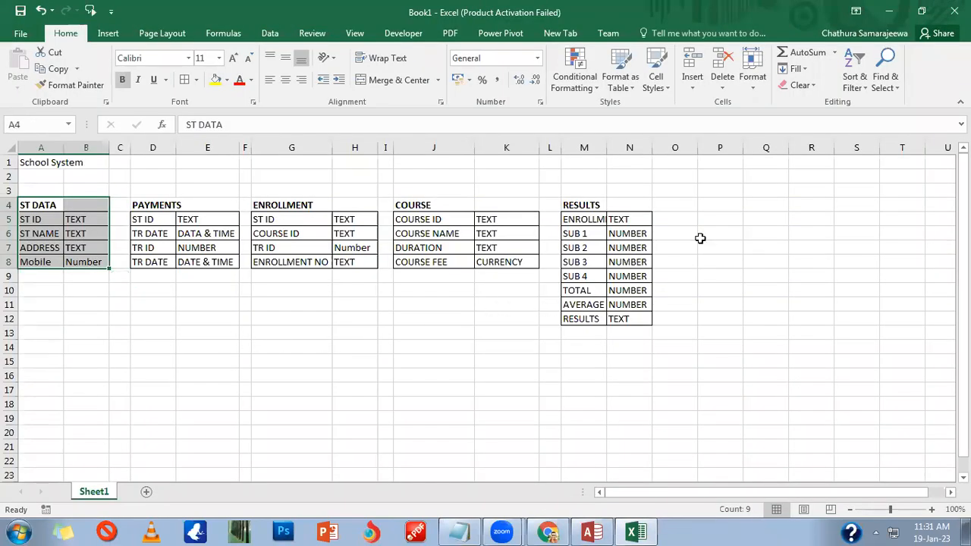
left_click(890, 11)
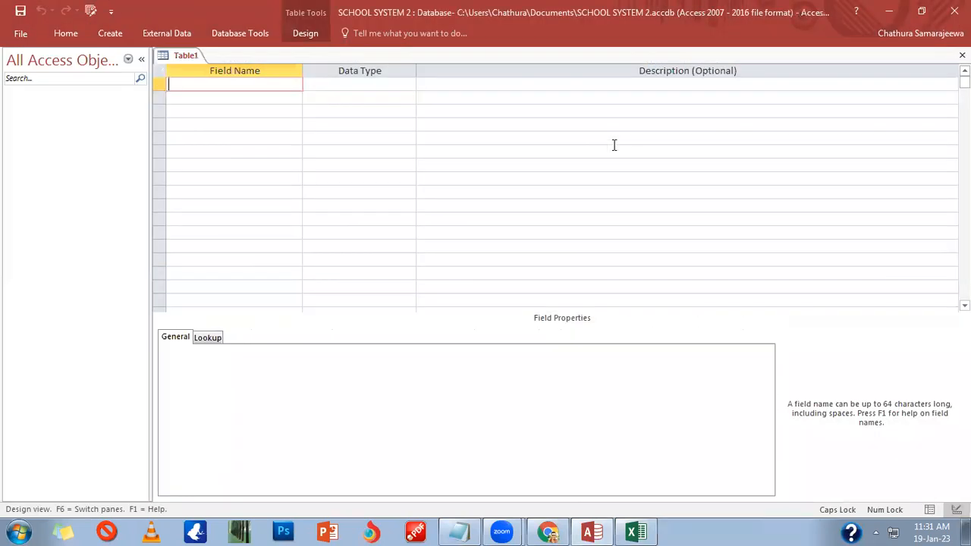
Step: Add the fields ST ID and ST NAME as Short Text
type("ST ID")
key("Tab")
key("Tab")
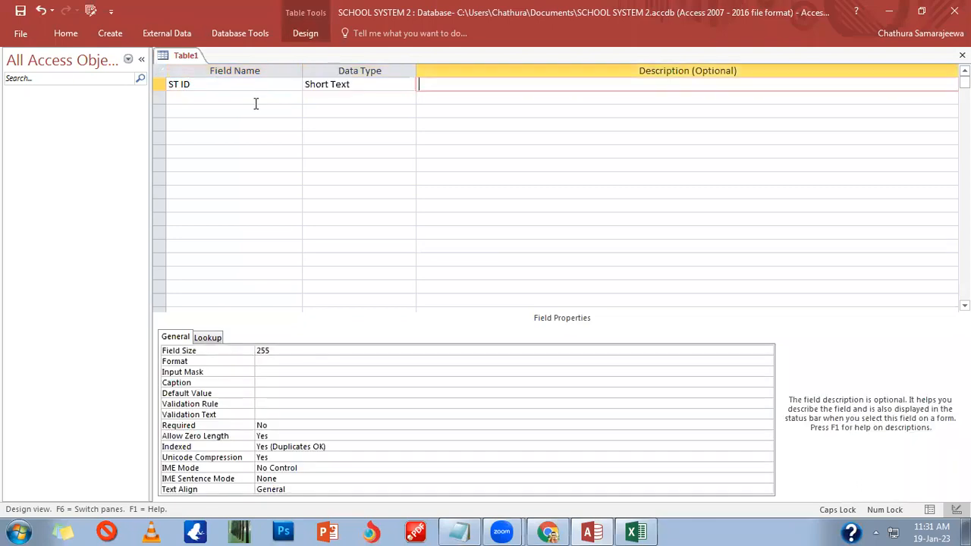
key("Tab")
type("ST NAME")
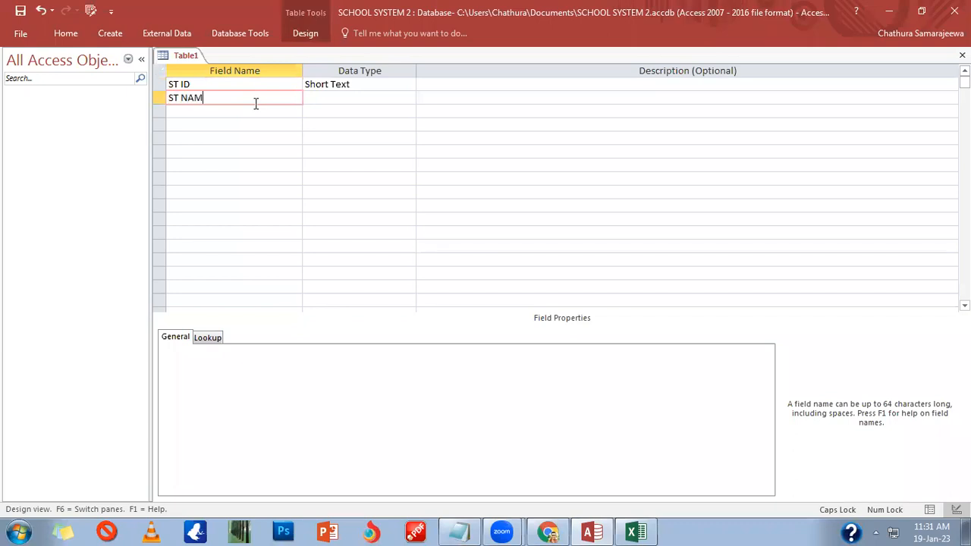
key("Tab")
key("Tab")
key("Tab")
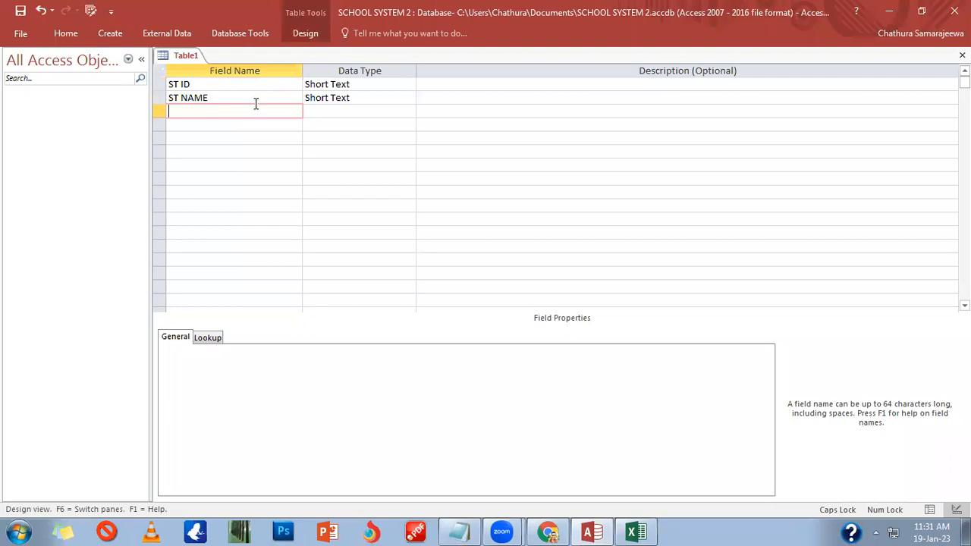
Step: Add ADDRESS as Short Text and MOB NO with the Number data type
type("ADDRESS")
key("Down")
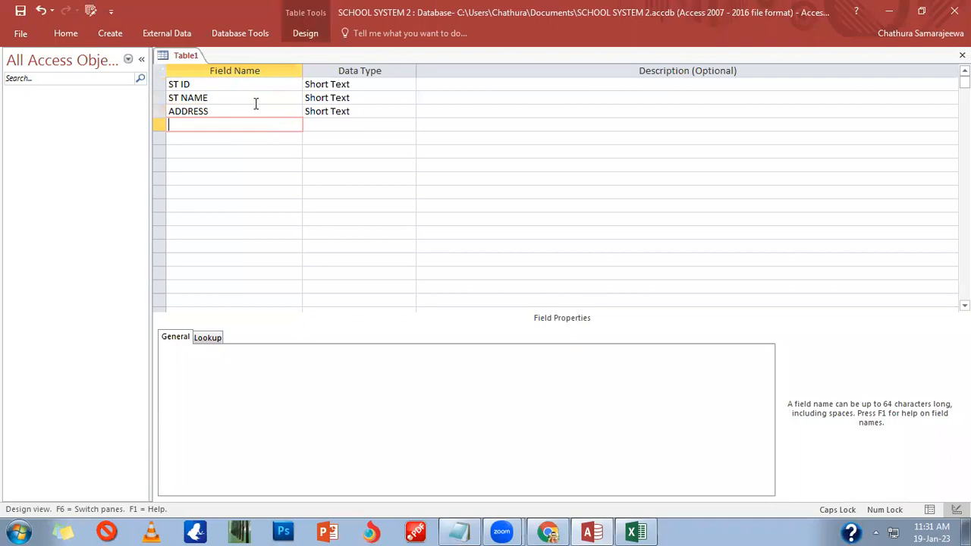
type("MOB NO")
key("Tab")
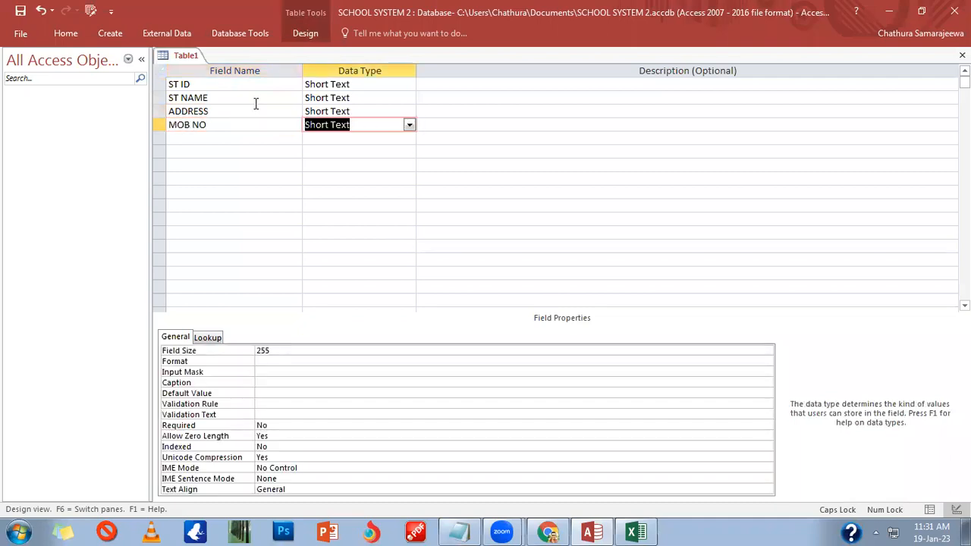
type("Number")
key("Tab")
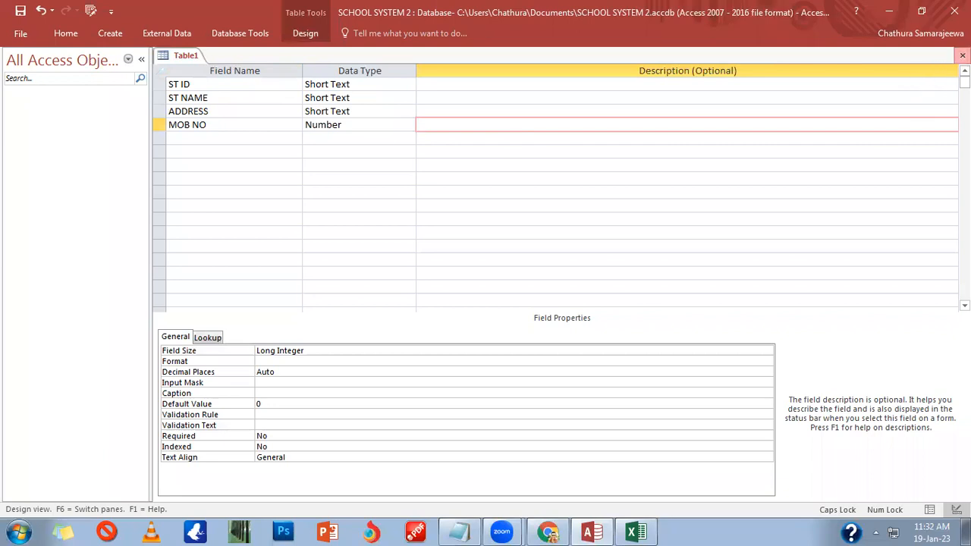
Step: Save the student table design as ST DATA without a primary key
left_click(962, 55)
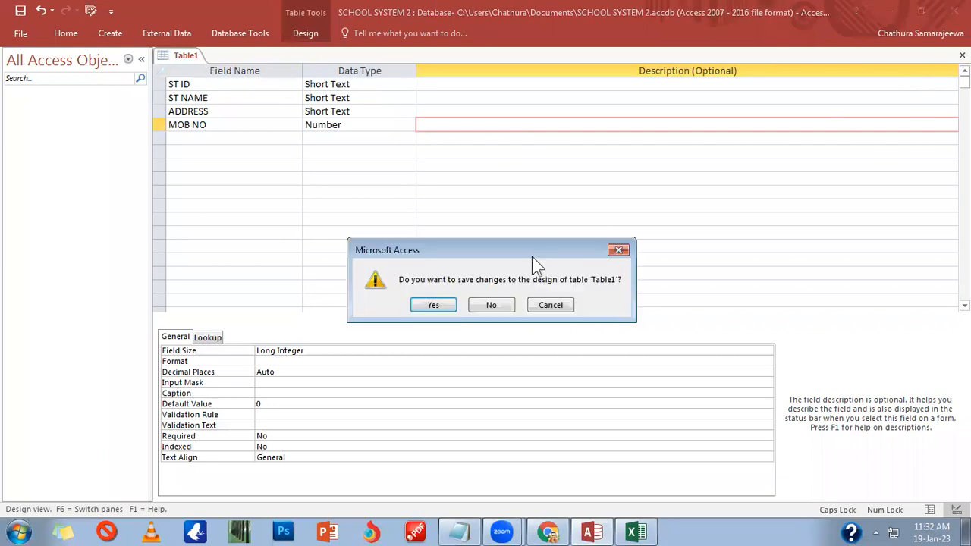
left_click(442, 306)
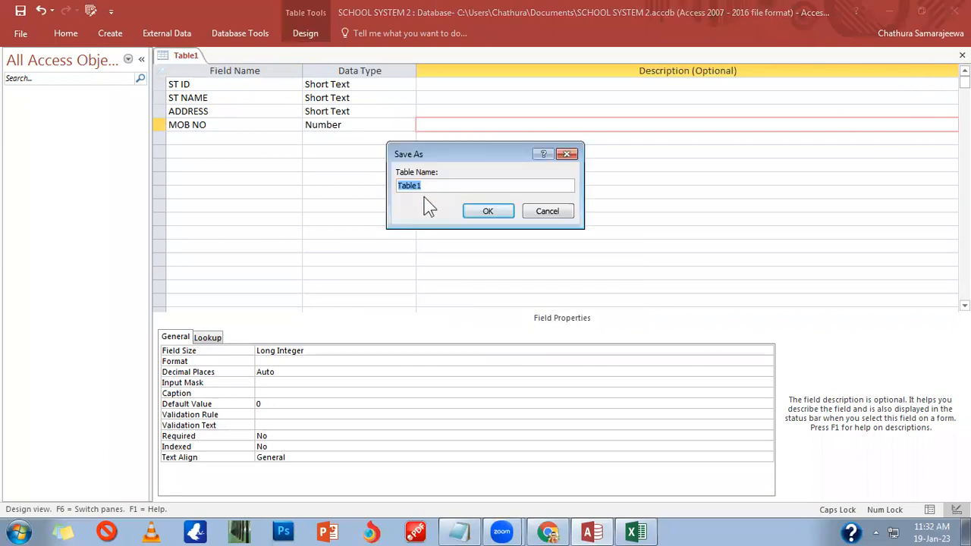
type("st")
left_click(636, 534)
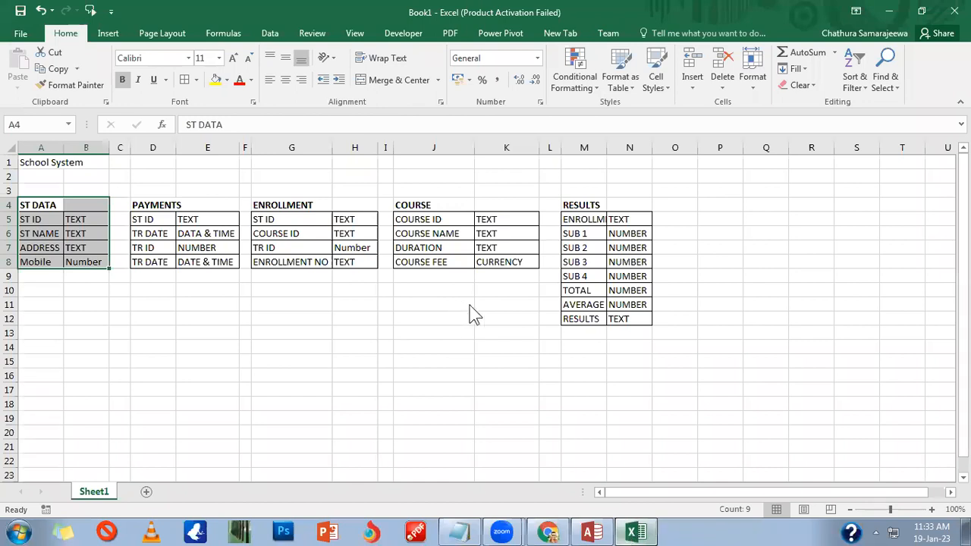
key("alt+Tab")
type("DATA")
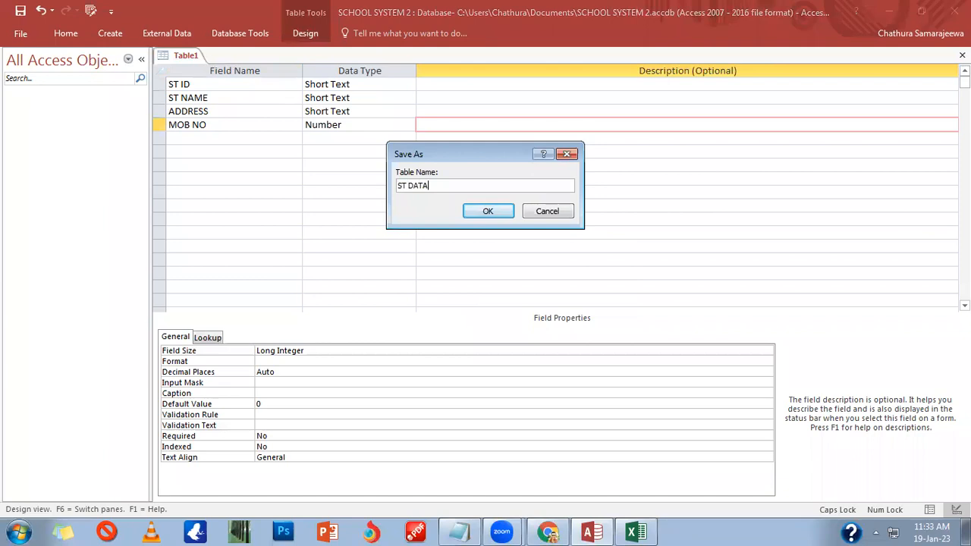
key("Return")
left_click(489, 317)
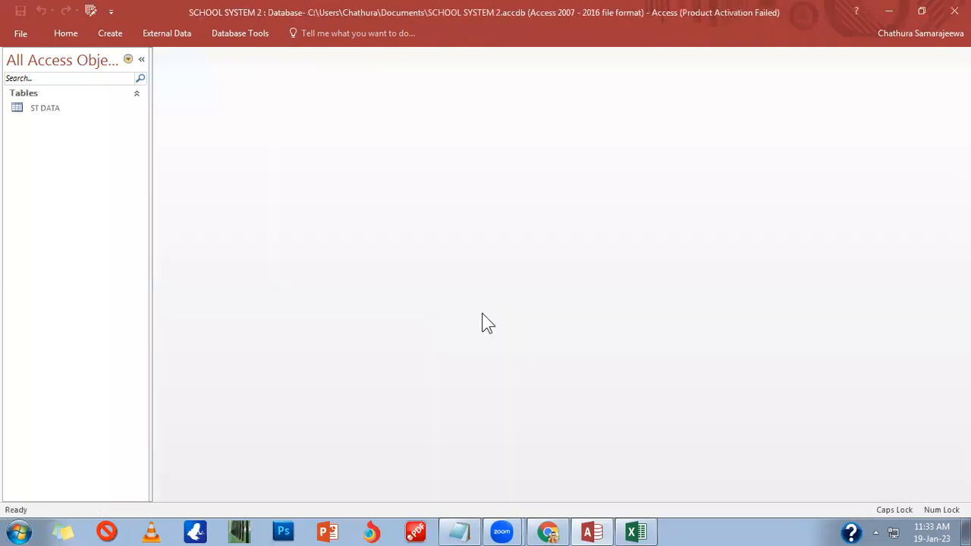
Step: Start a new table design with ST ID as Short Text and TR DATE as Date/Time
left_click(108, 34)
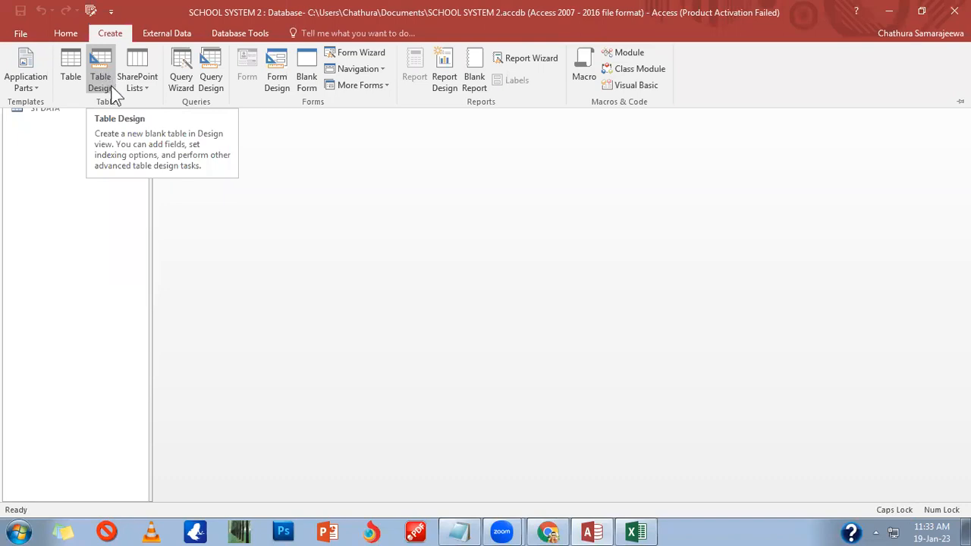
left_click(104, 78)
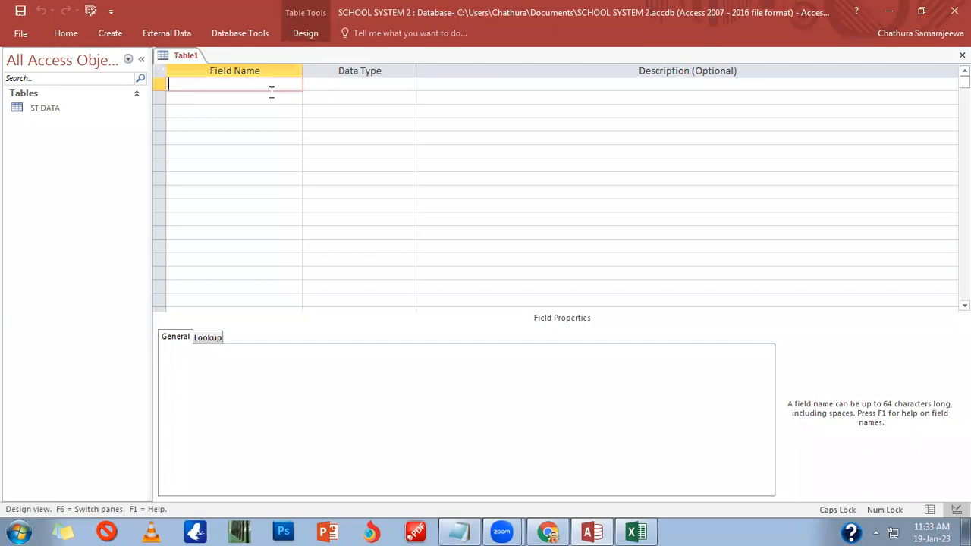
type("ST ID")
key("Tab")
key("Tab")
key("Tab")
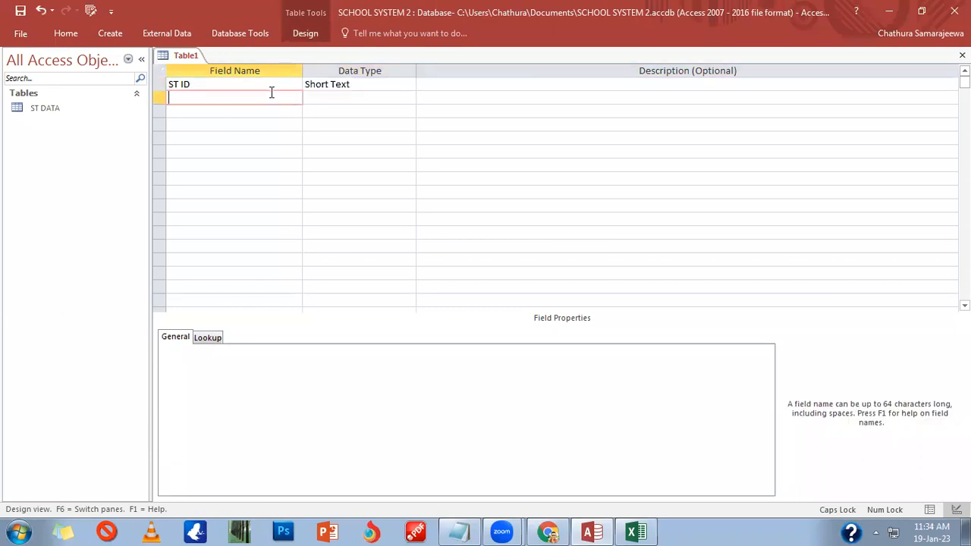
type("TR DATE")
key("Tab")
type("da")
key("Tab")
Step: Add TR ID as Number and TR AMOUNT as Currency
key("Tab")
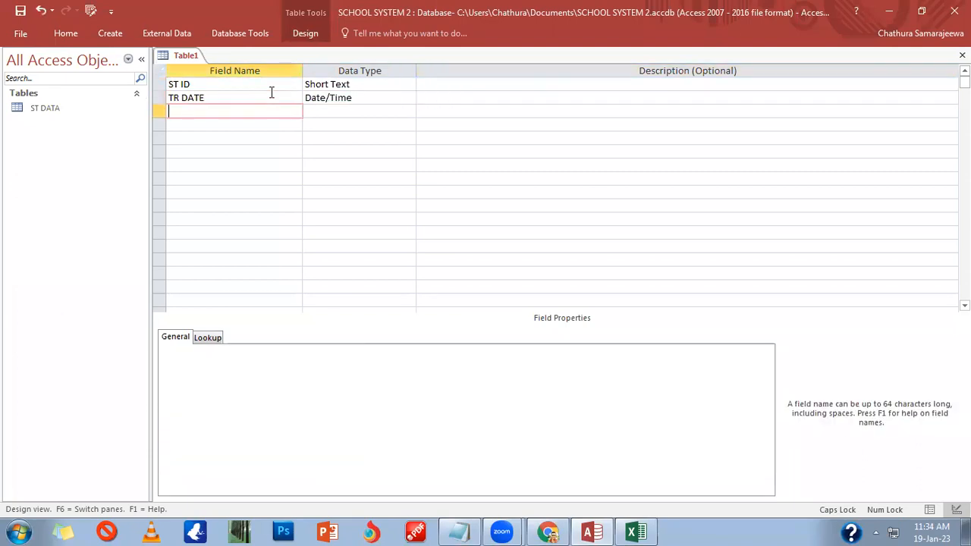
type("TR ID")
key("Tab")
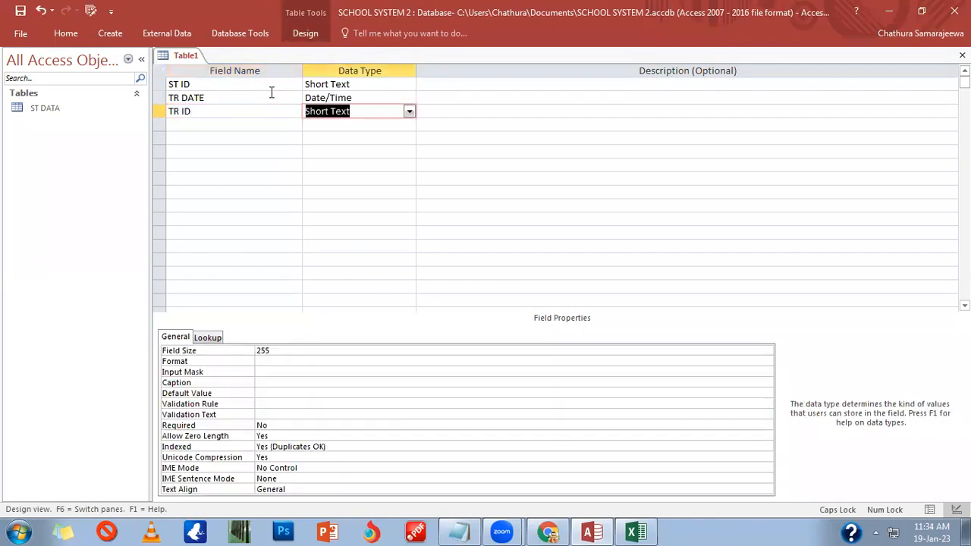
type("n")
key("Tab")
key("Tab")
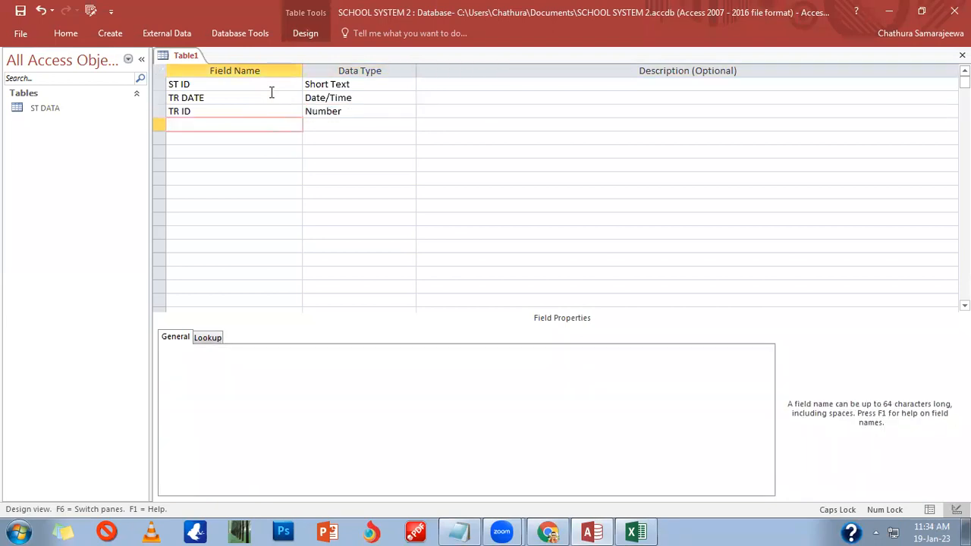
type("TR DATE")
key("BackSpace")
key("BackSpace")
key("BackSpace")
key("BackSpace")
type("AMOUNT")
key("Tab")
type("c")
key("Tab")
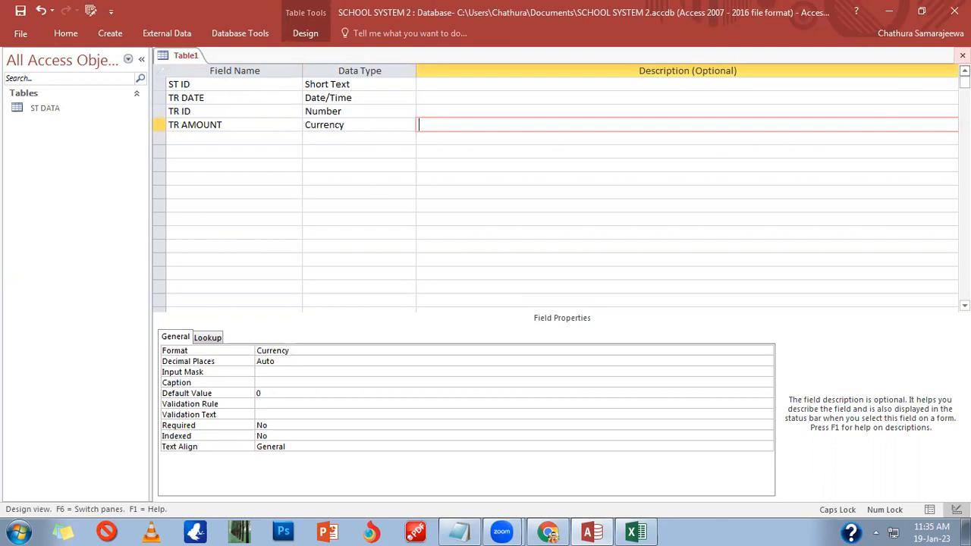
Step: Save the transaction table as TR DATA without a primary key
left_click(962, 56)
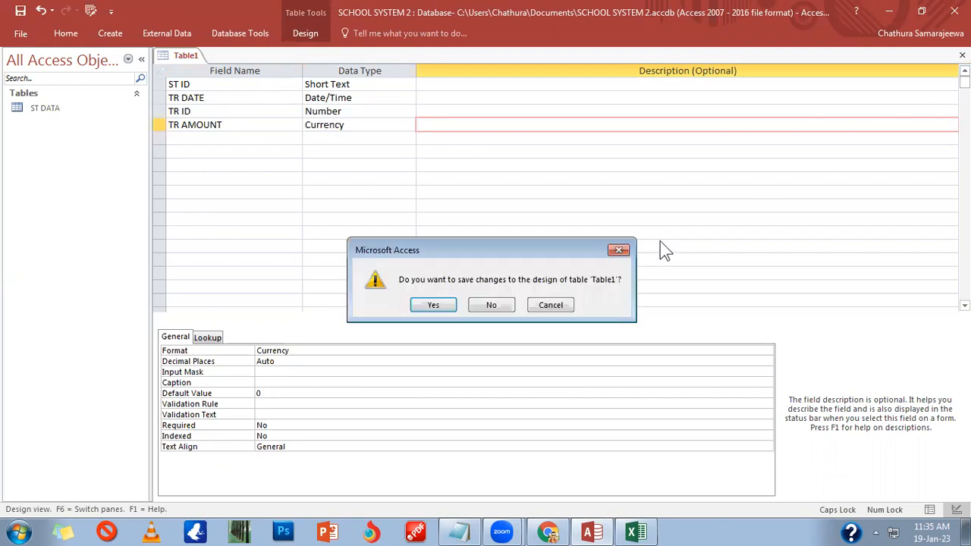
left_click(431, 306)
left_click_drag(426, 186, 377, 182)
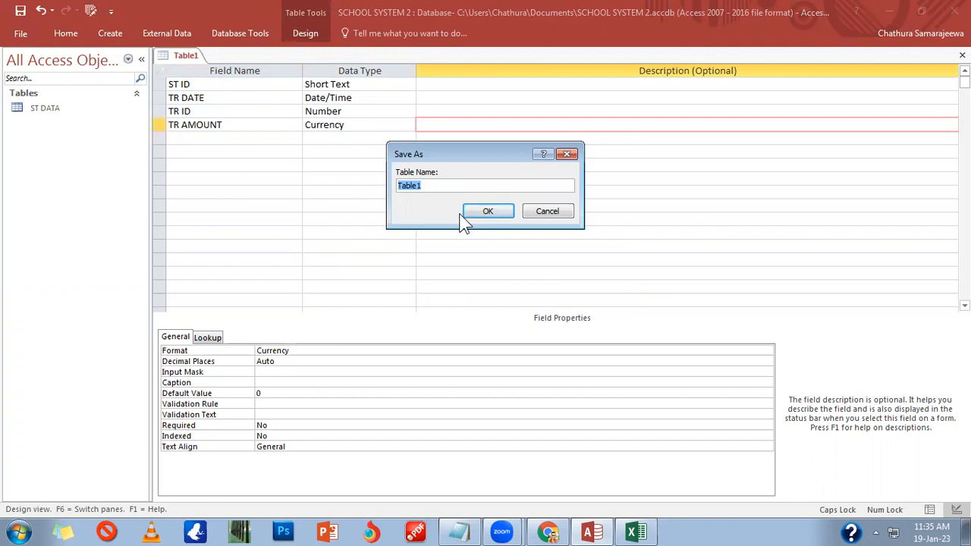
type("tr d")
key("BackSpace")
key("BackSpace")
key("BackSpace")
key("BackSpace")
type("TR DATA")
left_click(463, 214)
left_click(497, 318)
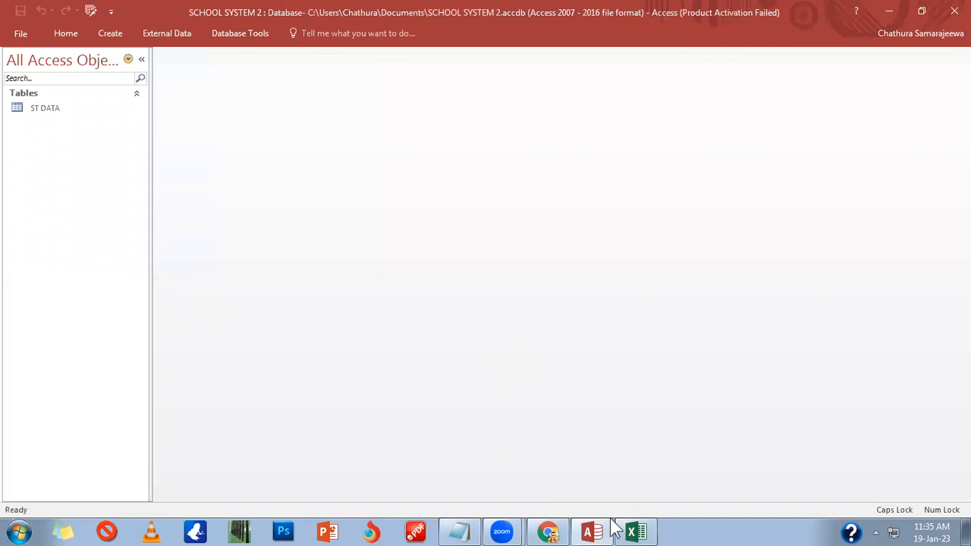
Step: Rename the TR DATA table to PAYMENTS
mouse_move(614, 529)
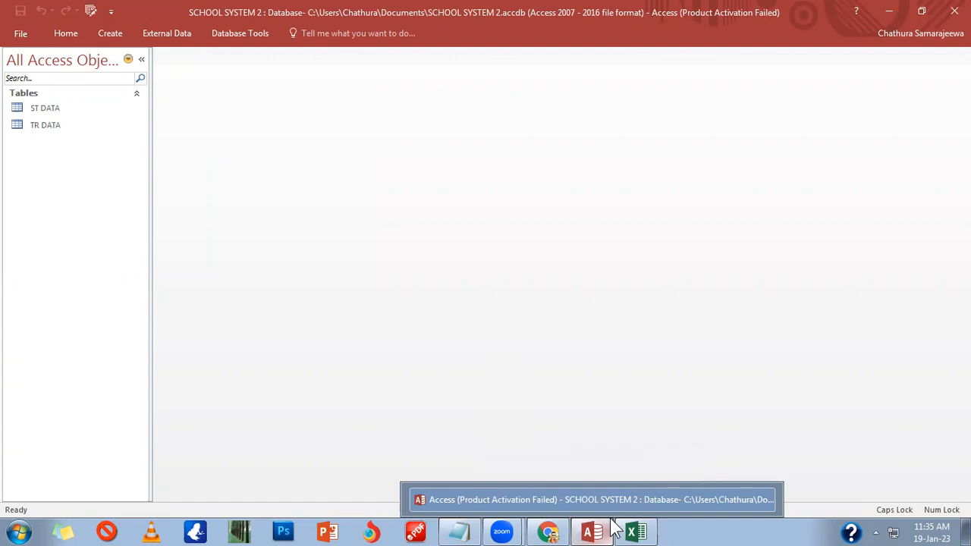
right_click(23, 125)
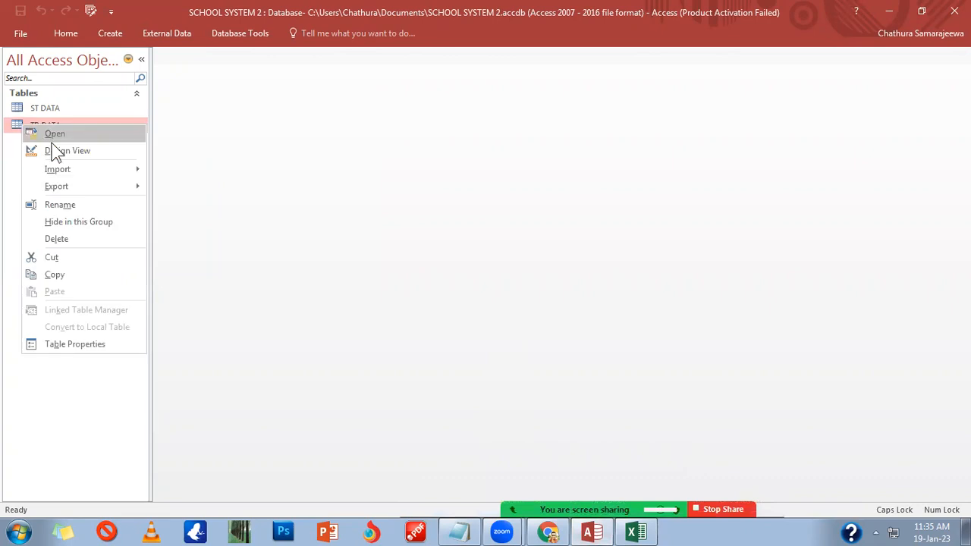
left_click(67, 205)
type("PA")
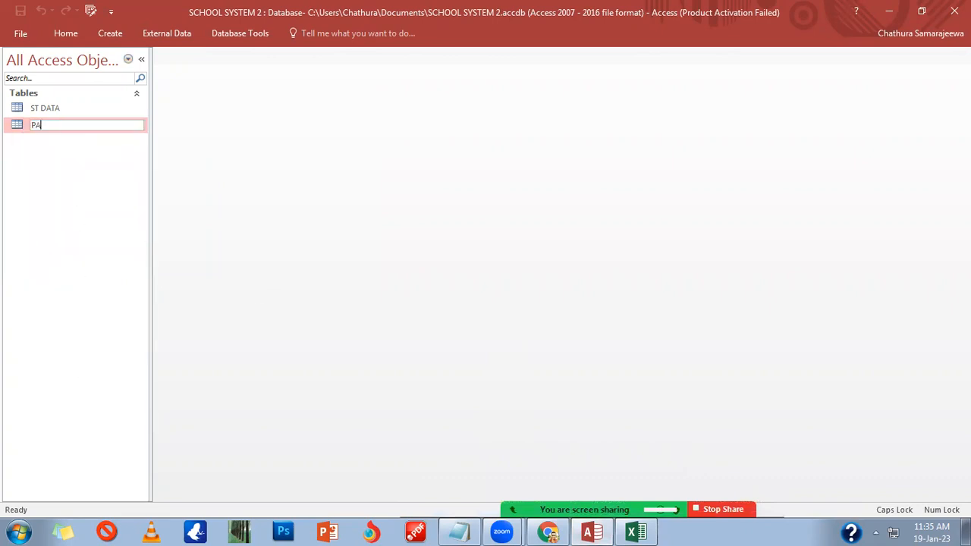
type("YM")
type("ENTS")
key("Return")
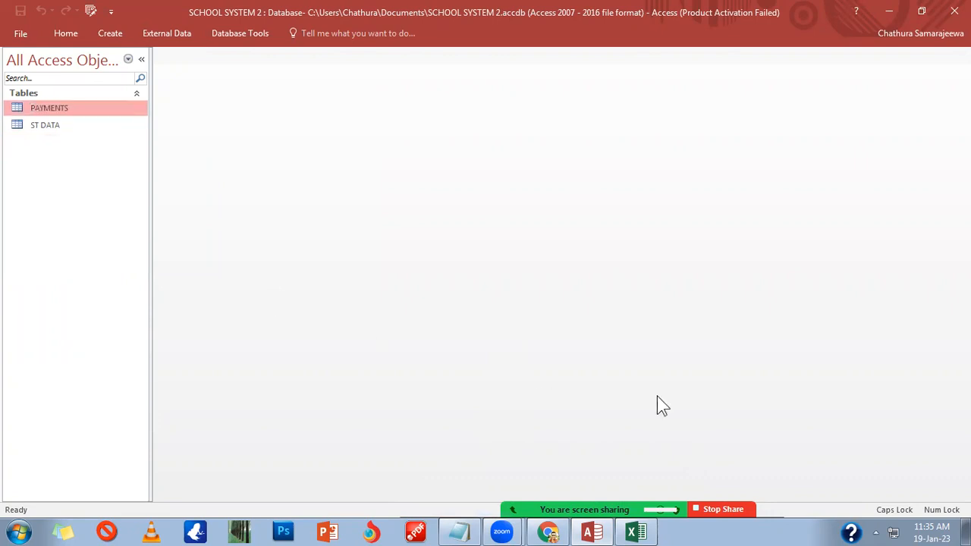
left_click(114, 35)
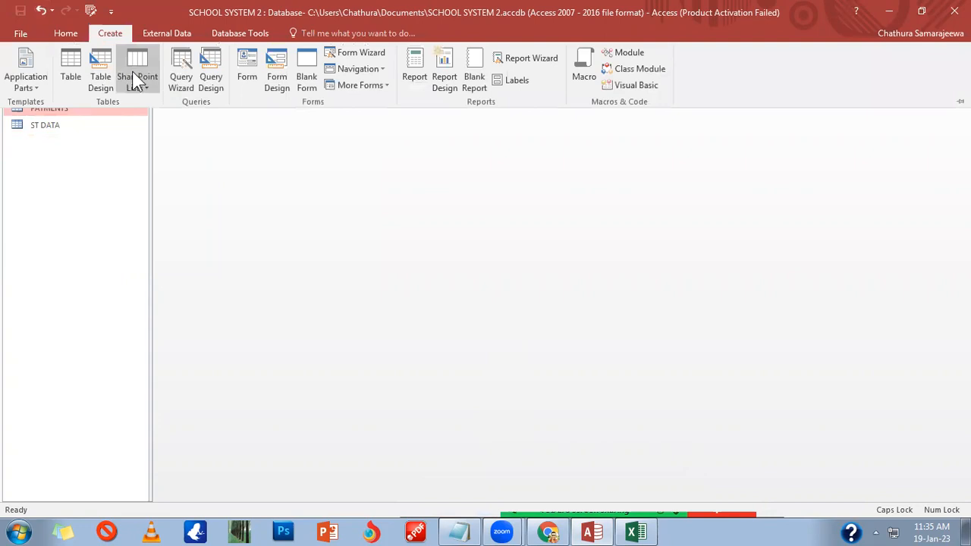
Step: Start a new table design with ST ID and COURSE ID as Short Text
left_click(94, 79)
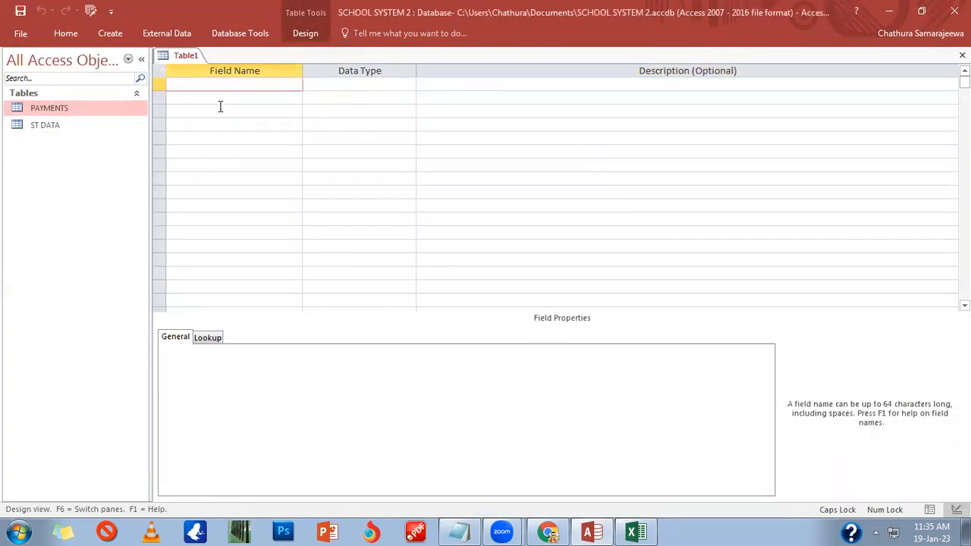
type("ST ID")
key("Tab")
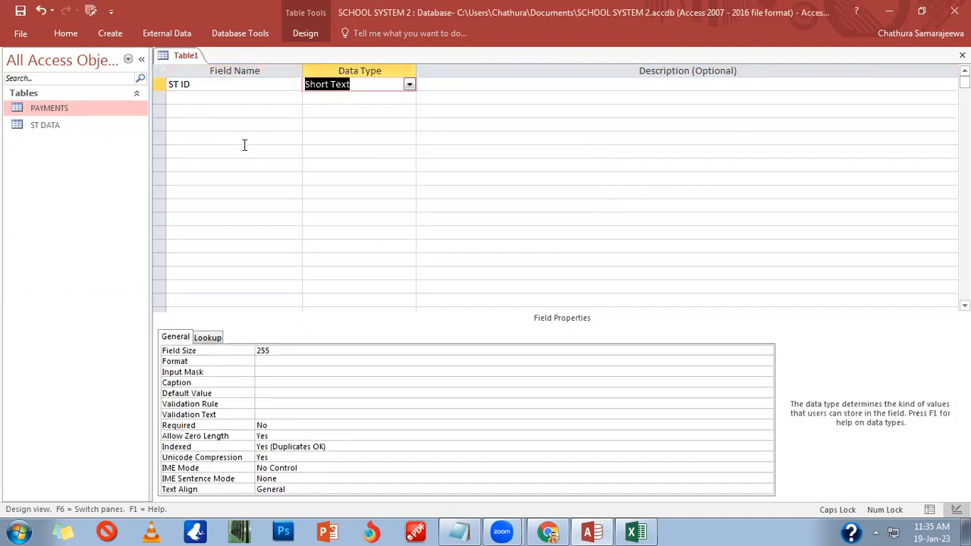
key("Tab")
key("Tab")
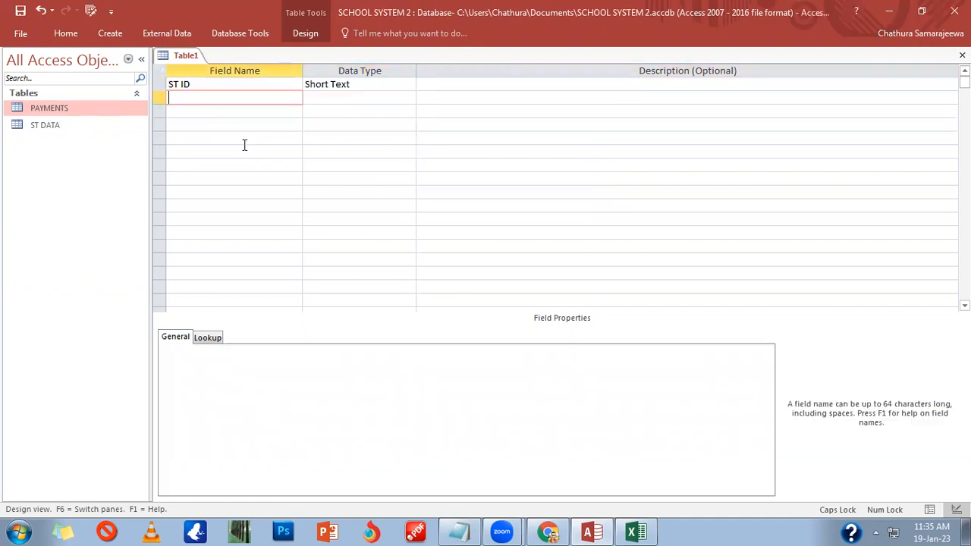
type("COURSE ID")
key("Tab")
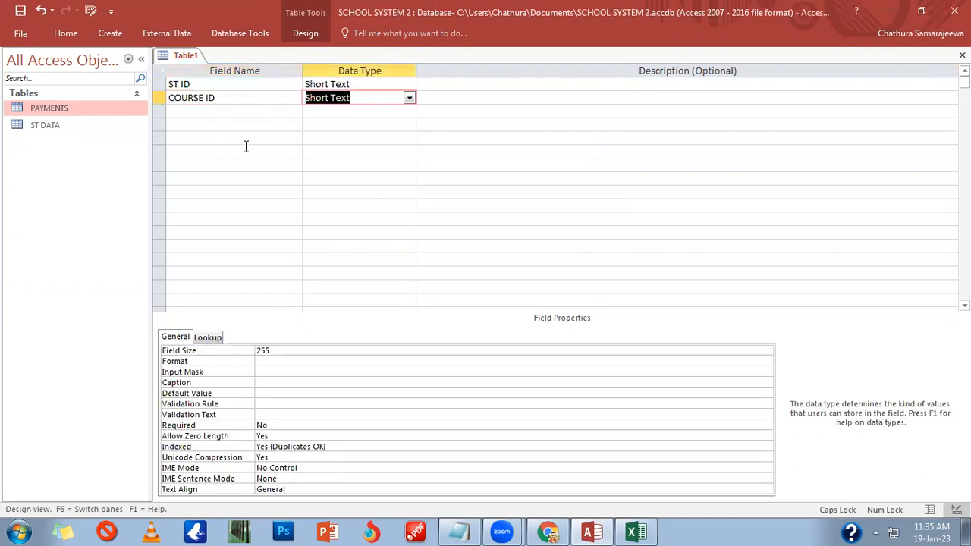
key("Tab")
key("Tab")
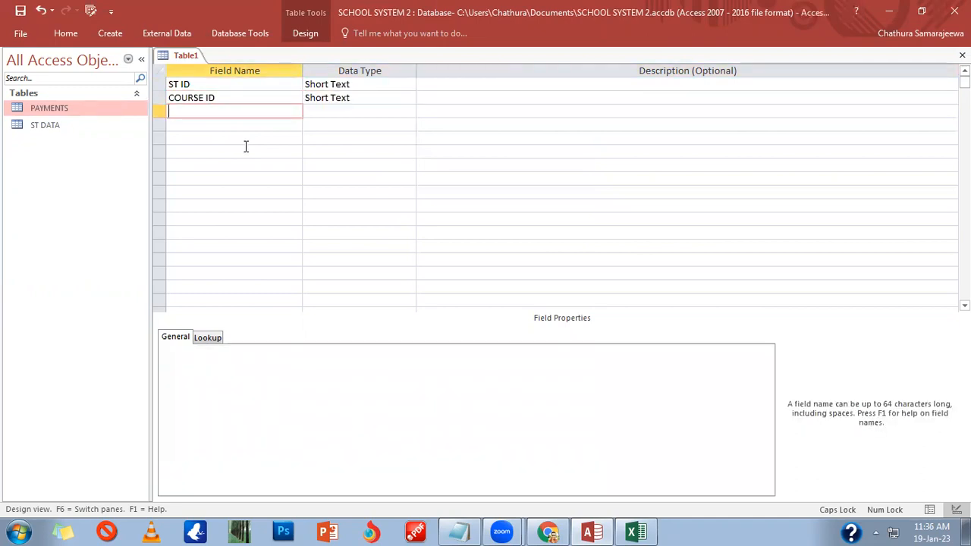
Step: Add TR ID as Number and a fourth field named ENROLMENT NO
type("TR ID")
key("Tab")
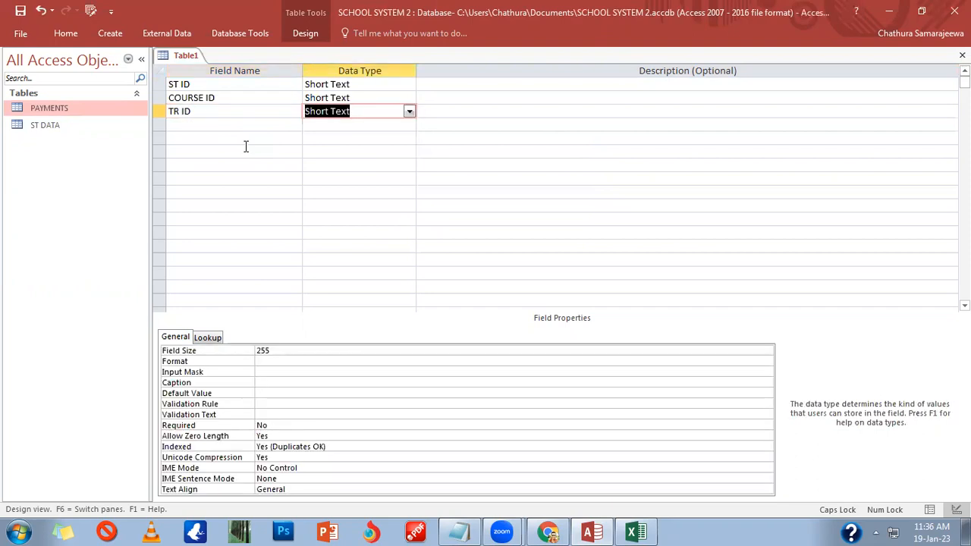
type("Number")
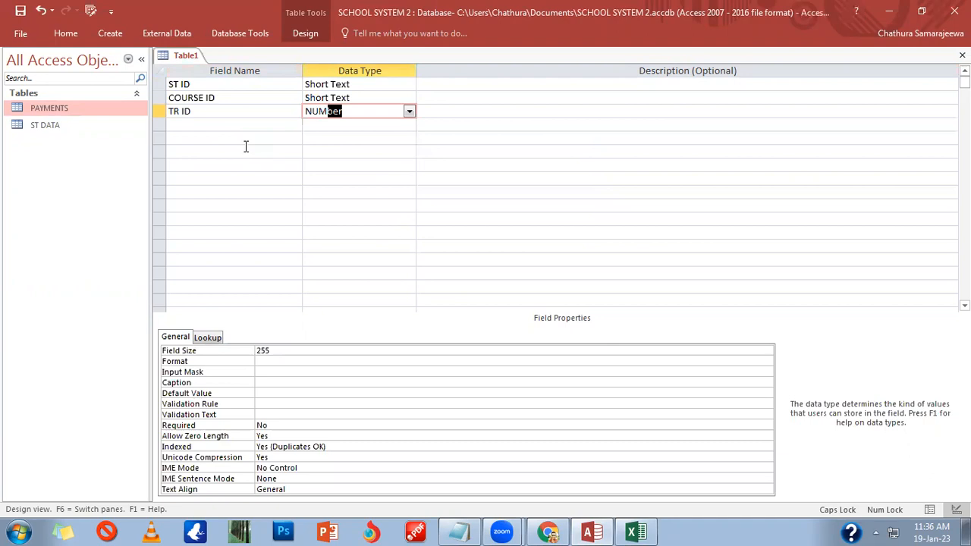
key("Tab")
key("Tab")
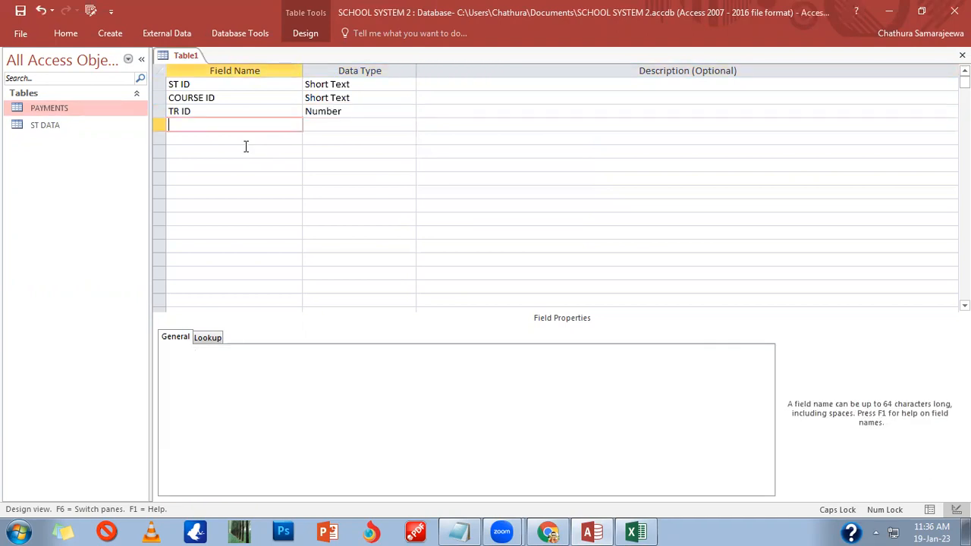
type("ENROLMENT")
type("n")
key("BackSpace")
type("NO")
key("Tab")
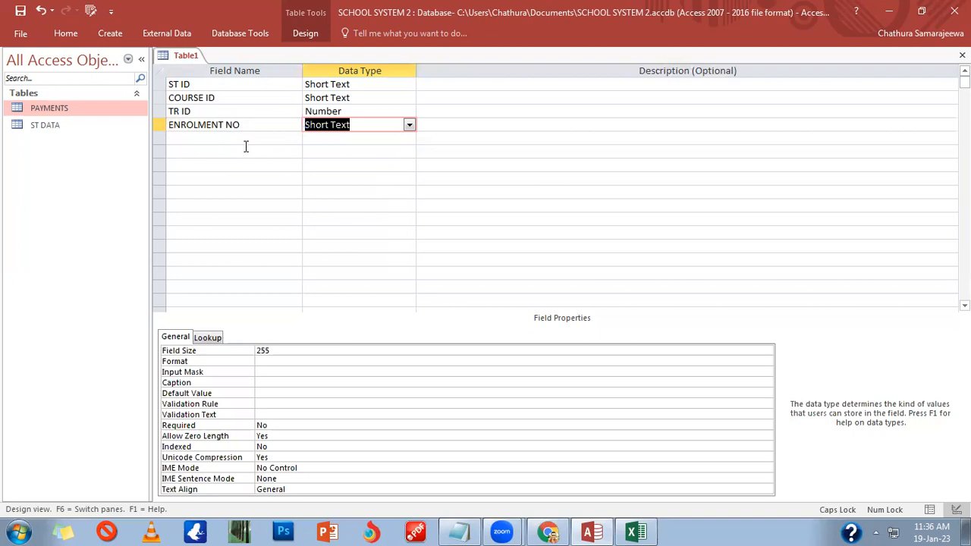
left_click(409, 124)
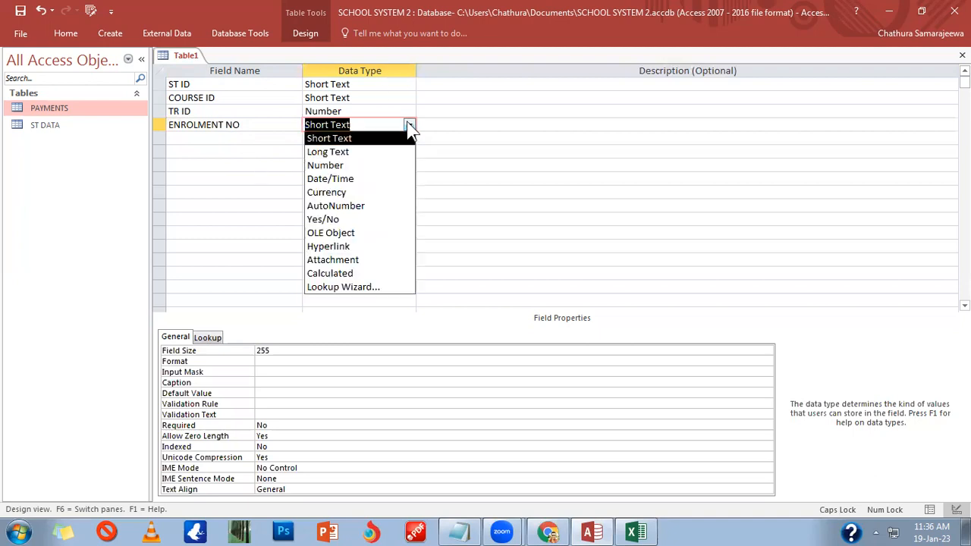
left_click(328, 274)
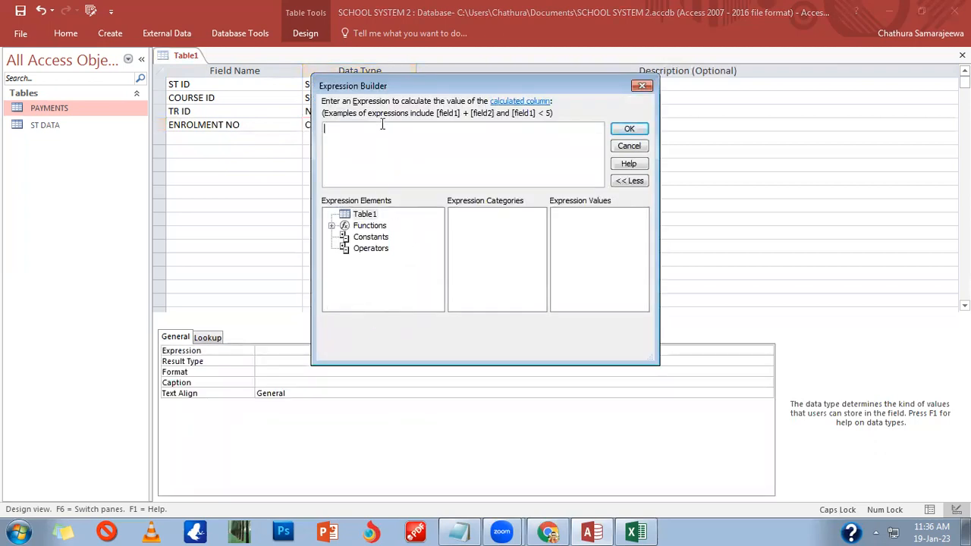
left_click_drag(394, 87, 550, 150)
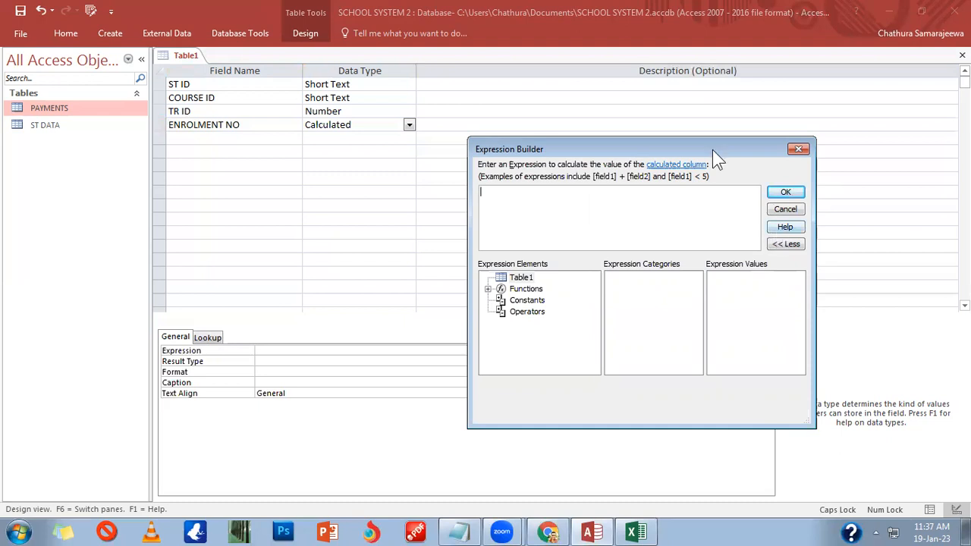
left_click(793, 210)
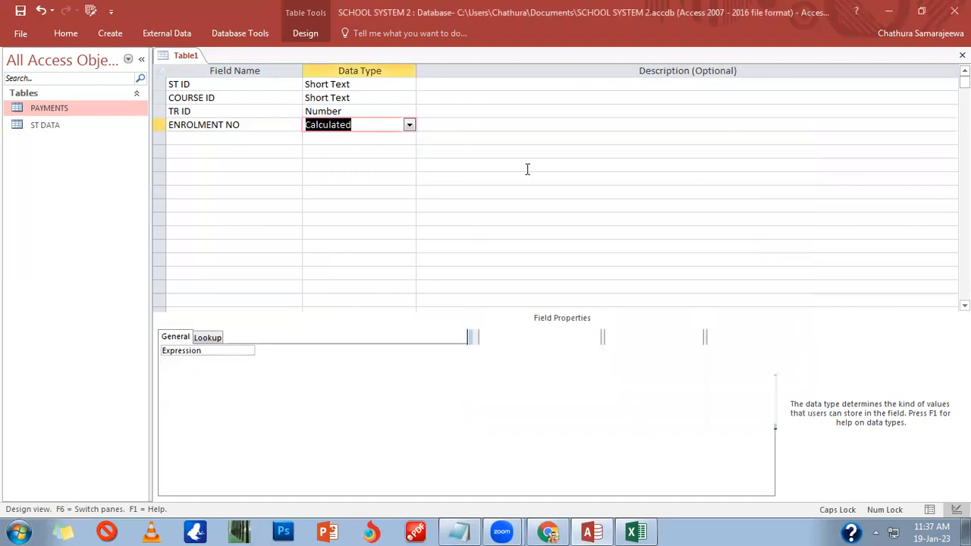
left_click(409, 124)
left_click(319, 138)
left_click(281, 128)
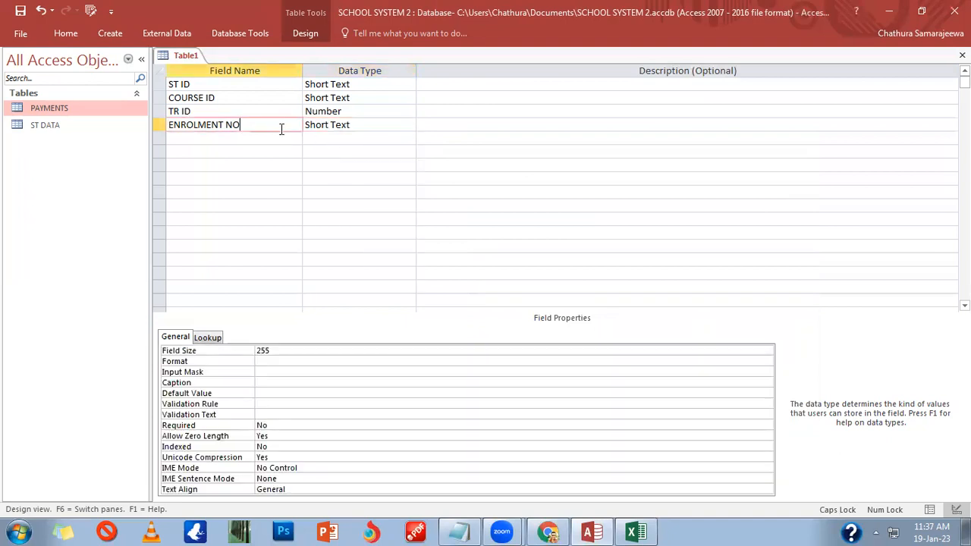
Step: Correct the field to ENROLLMENT NO and save the table as ENROLLMENT without a primary key
left_click(199, 127)
type("L")
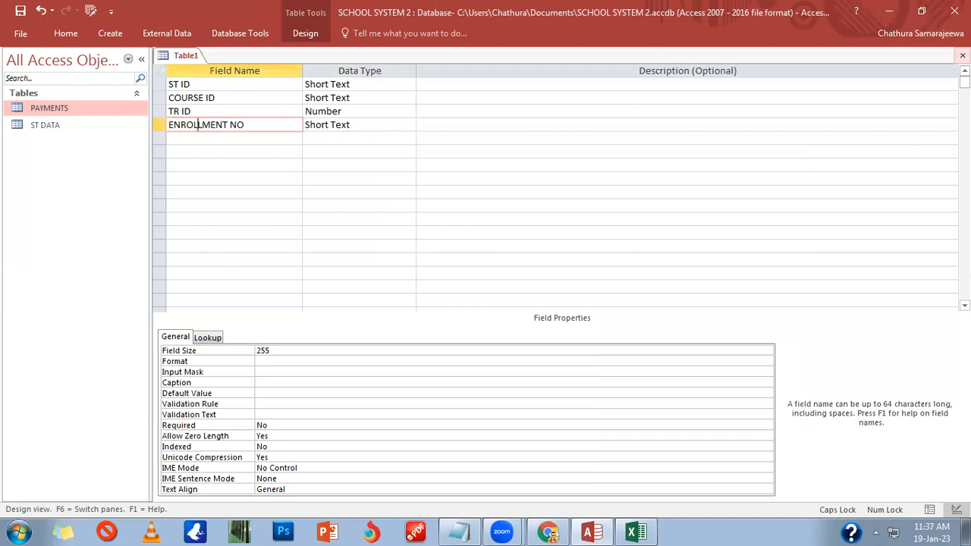
left_click(963, 56)
left_click(421, 306)
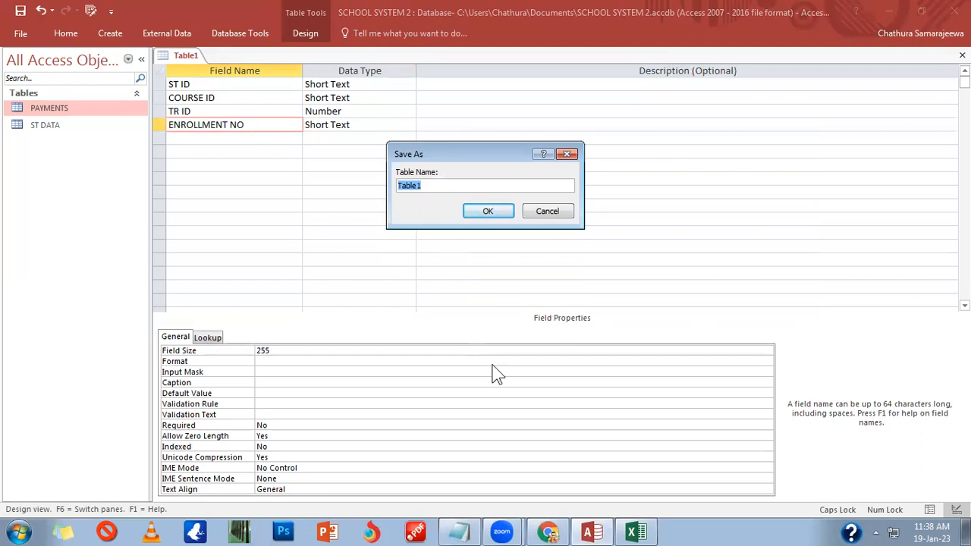
left_click(636, 534)
type("ENRO")
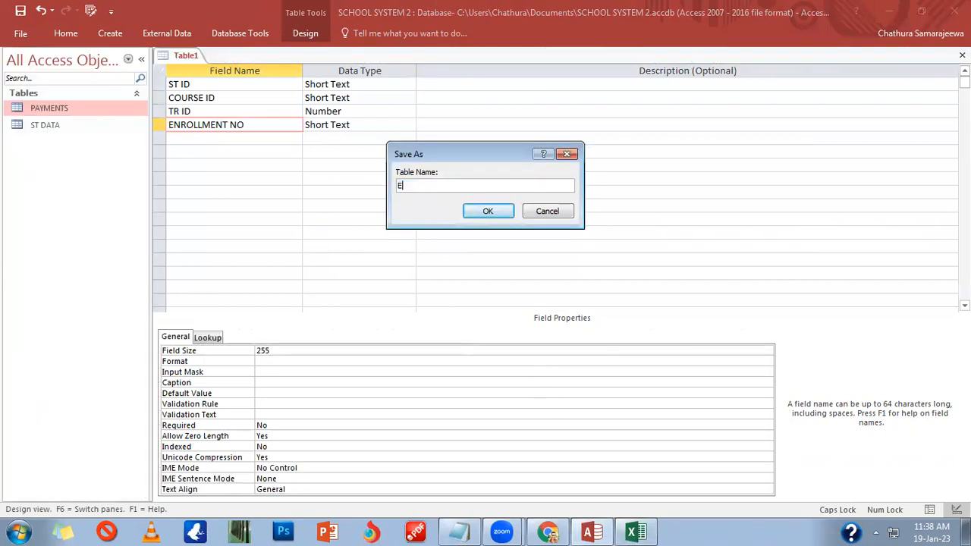
type("MENT")
key("Return")
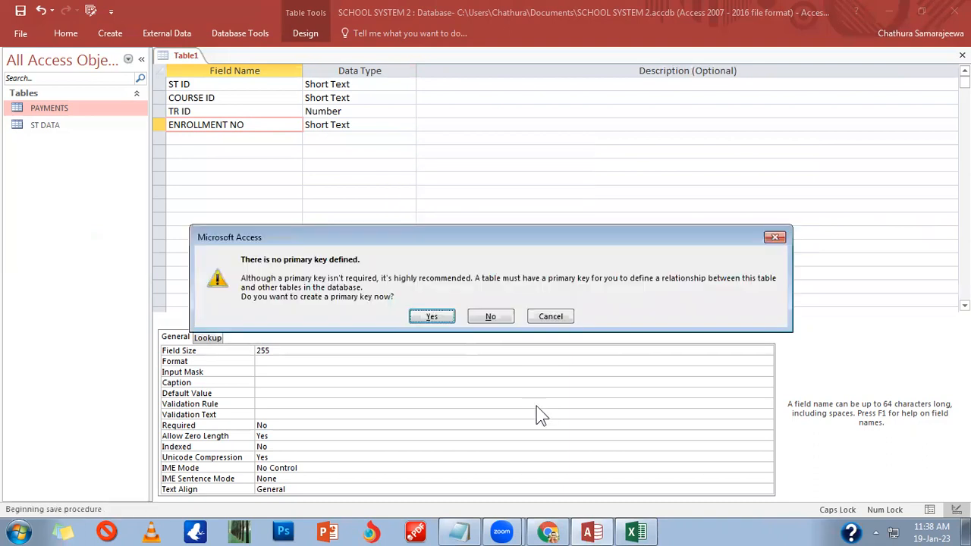
left_click(493, 317)
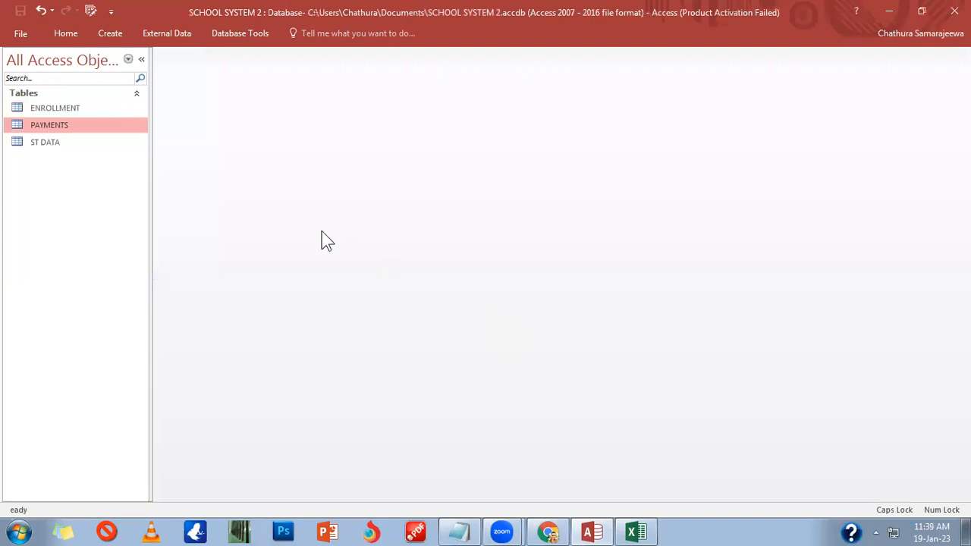
left_click(106, 35)
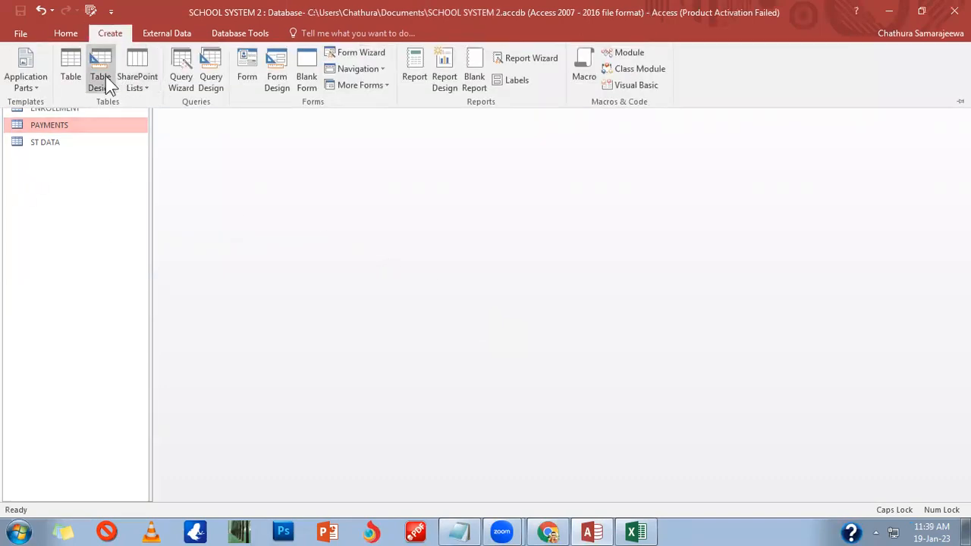
Step: Start a new table design with COURSE ID, COURSE NAME and DURATION as Short Text
left_click(105, 76)
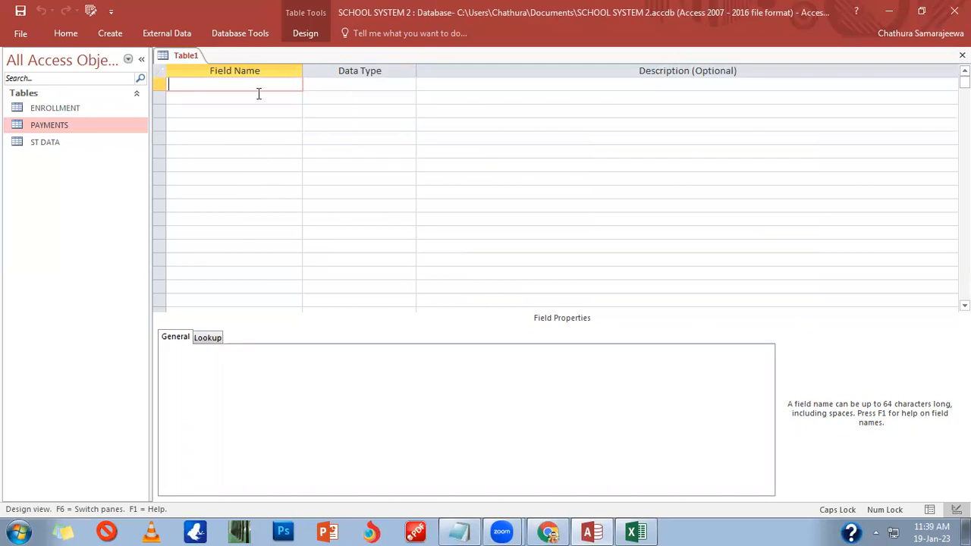
type("COURSE ID")
key("Tab")
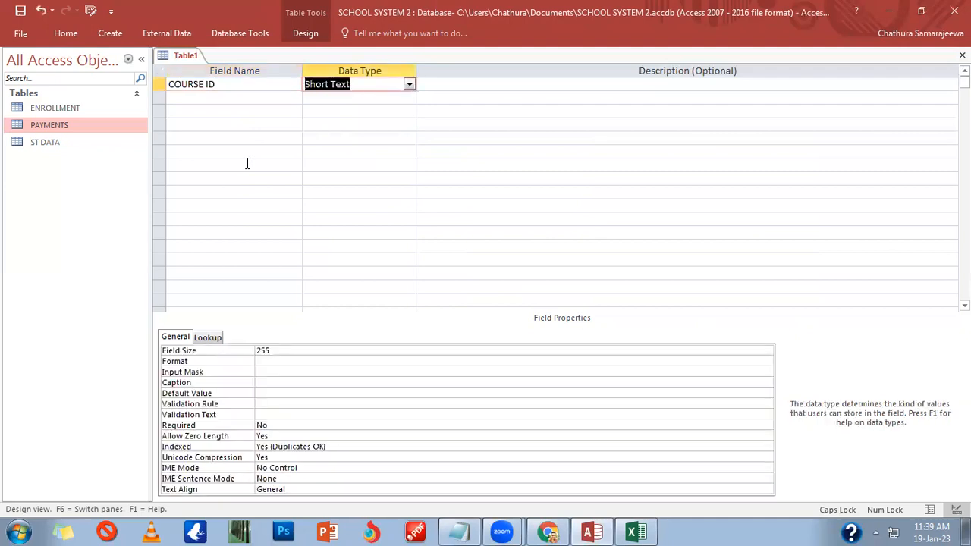
key("Tab")
key("Tab")
type("C")
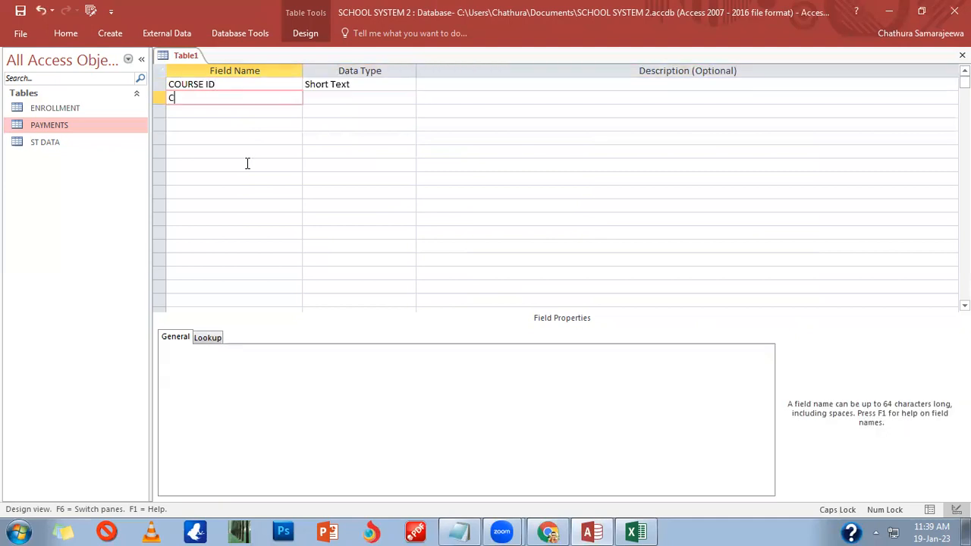
type("OURSE NAME")
key("Tab")
key("Tab")
key("Tab")
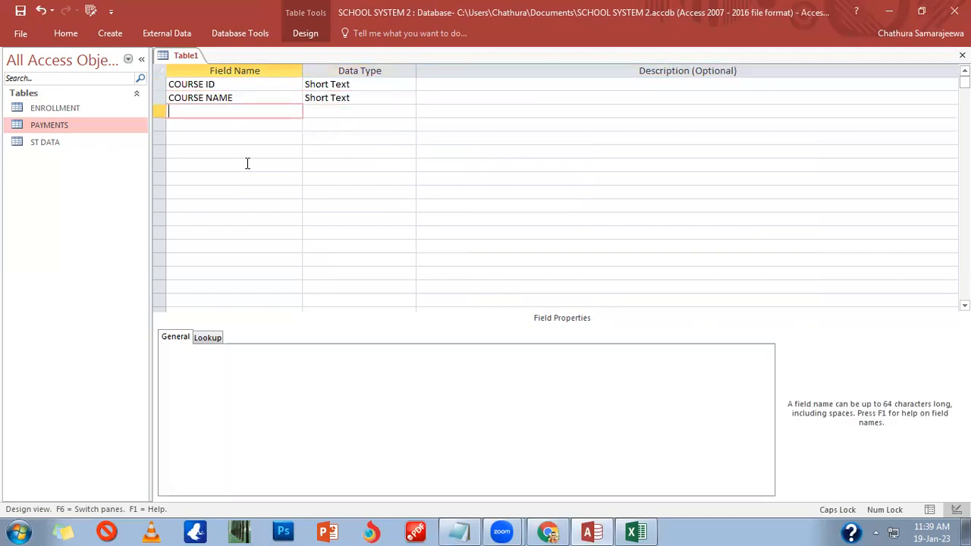
type("DURATION")
key("Tab")
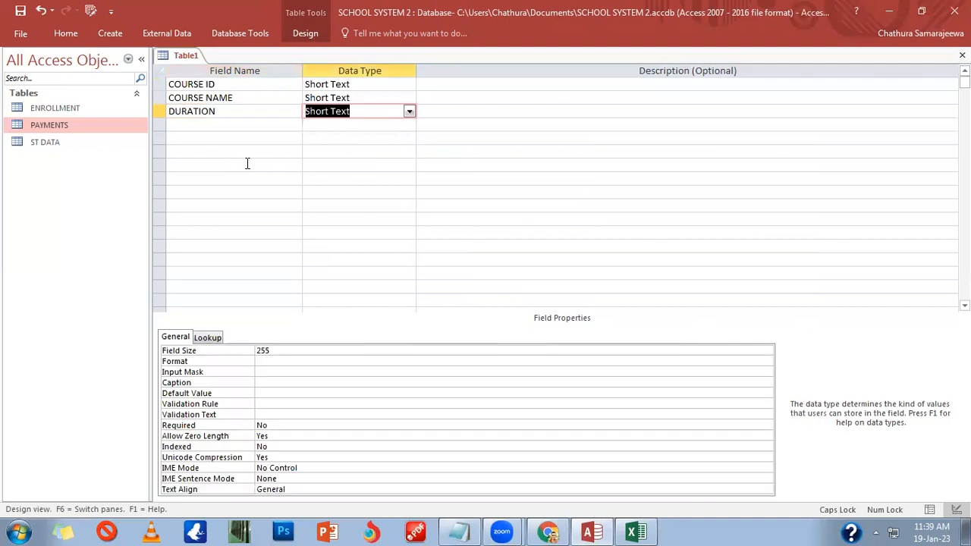
key("Tab")
key("Tab")
Step: Add a COURSE FEE field with the Currency data type
type("C")
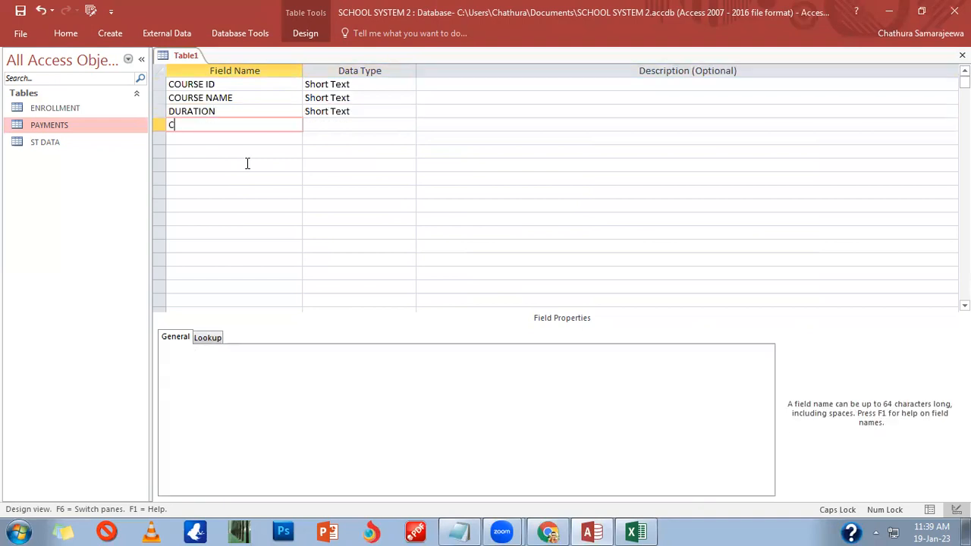
type("OURSE FE")
key("BackSpace")
type("EE")
key("Tab")
type("c")
key("Tab")
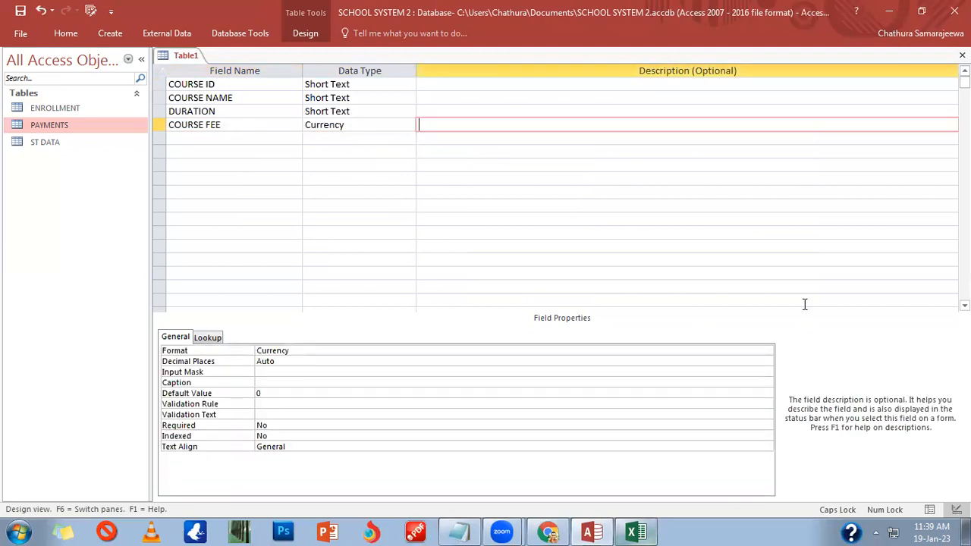
Step: Save the table as COURSE without a primary key
left_click(962, 56)
left_click(433, 304)
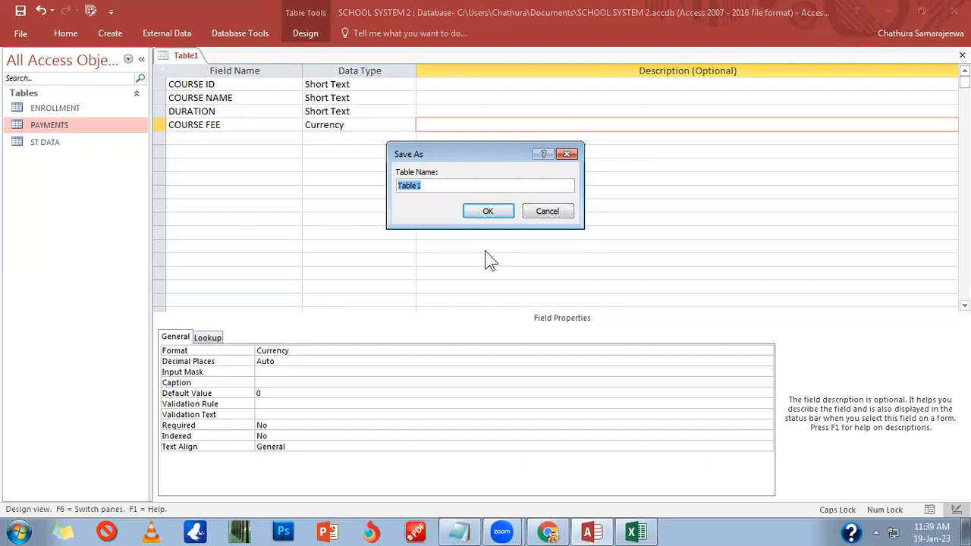
type("COUSE")
key("BackSpace")
key("BackSpace")
type("RSE")
key("Return")
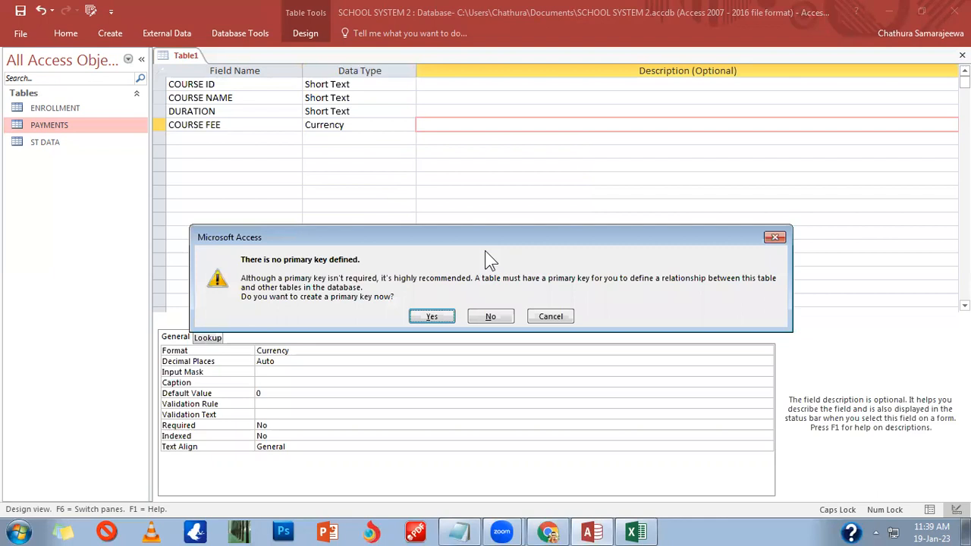
key("n")
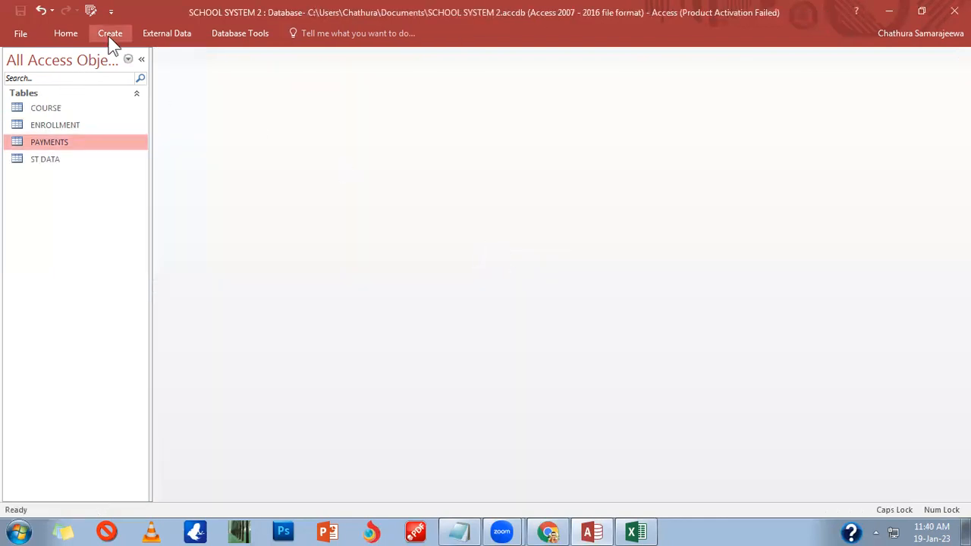
right_click(49, 111)
left_click(86, 133)
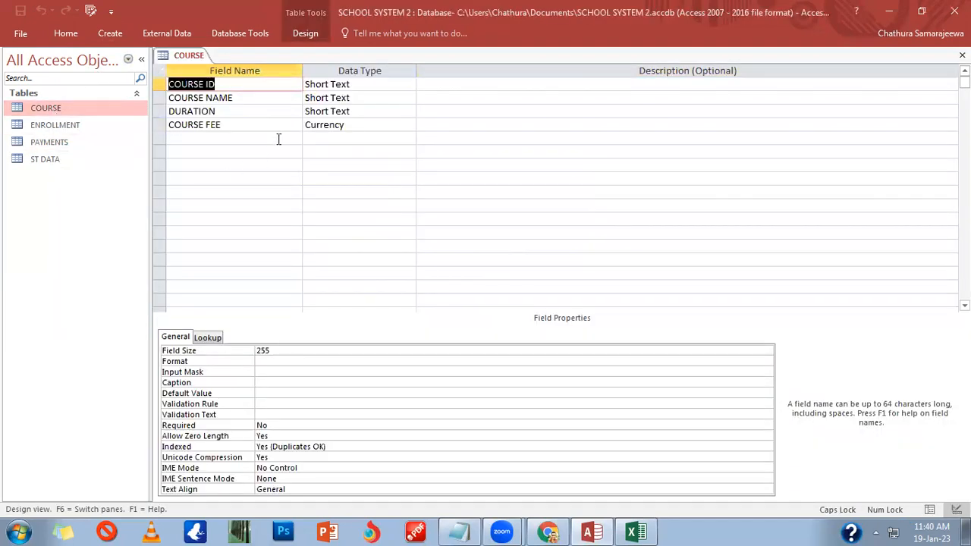
left_click(238, 96)
left_click(241, 111)
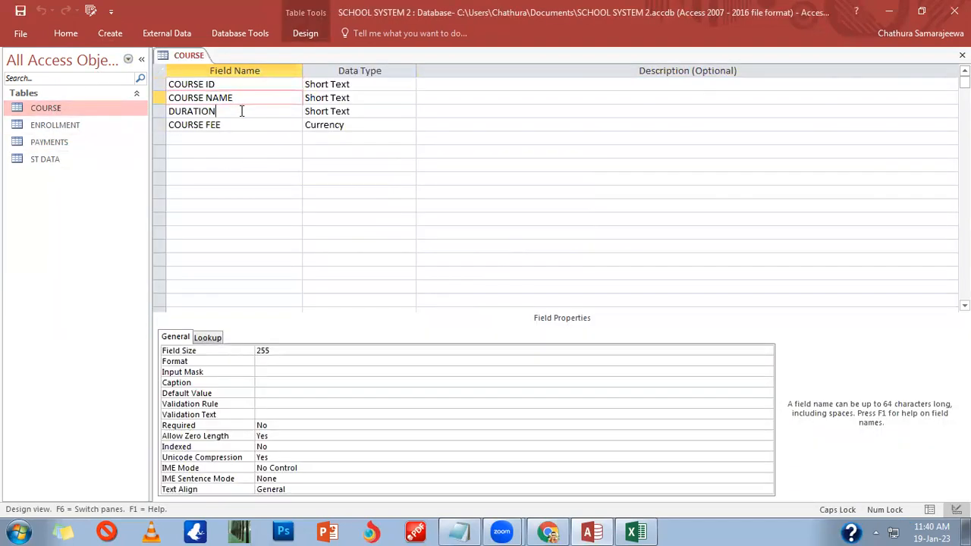
left_click(242, 124)
left_click(356, 86)
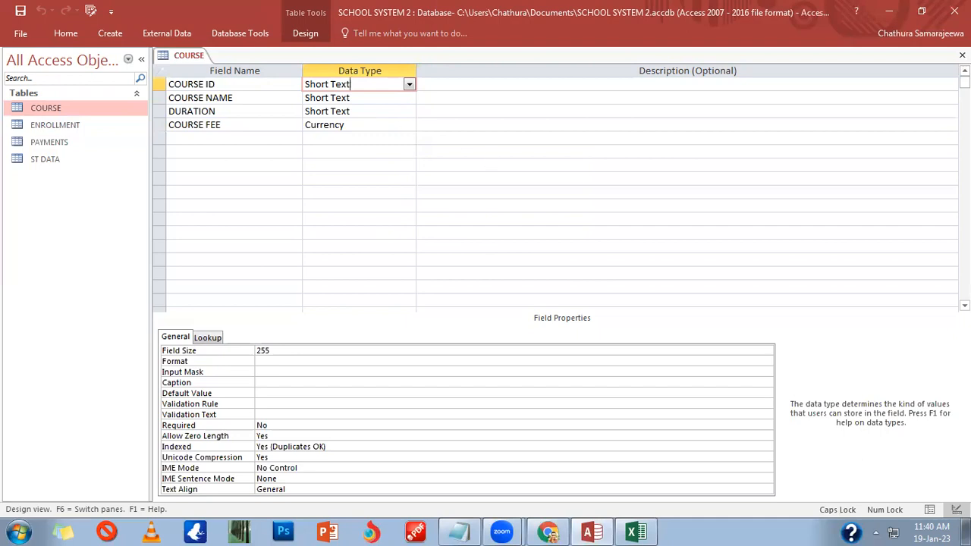
left_click(962, 55)
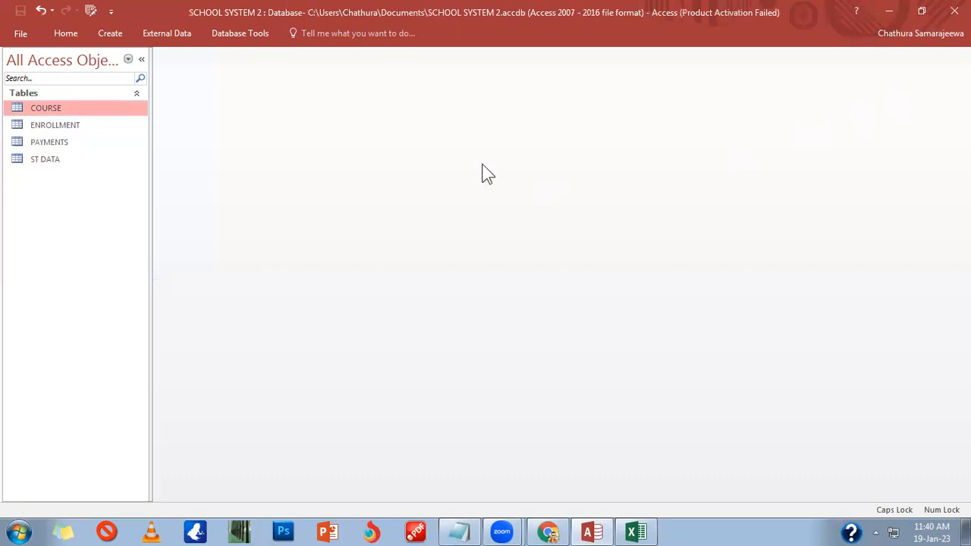
Step: Open a new table design and copy the RESULTS field names from Excel cells M5:M12
left_click(109, 34)
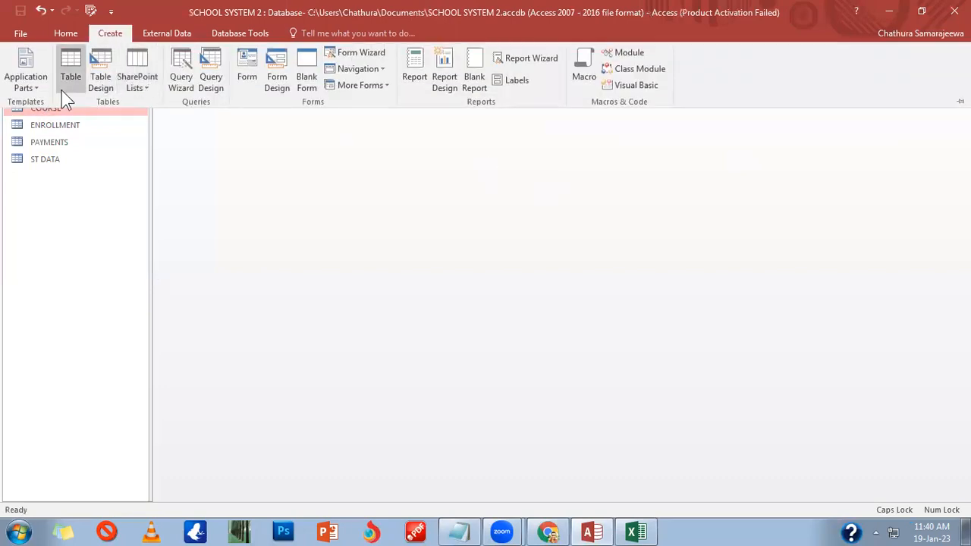
left_click(113, 81)
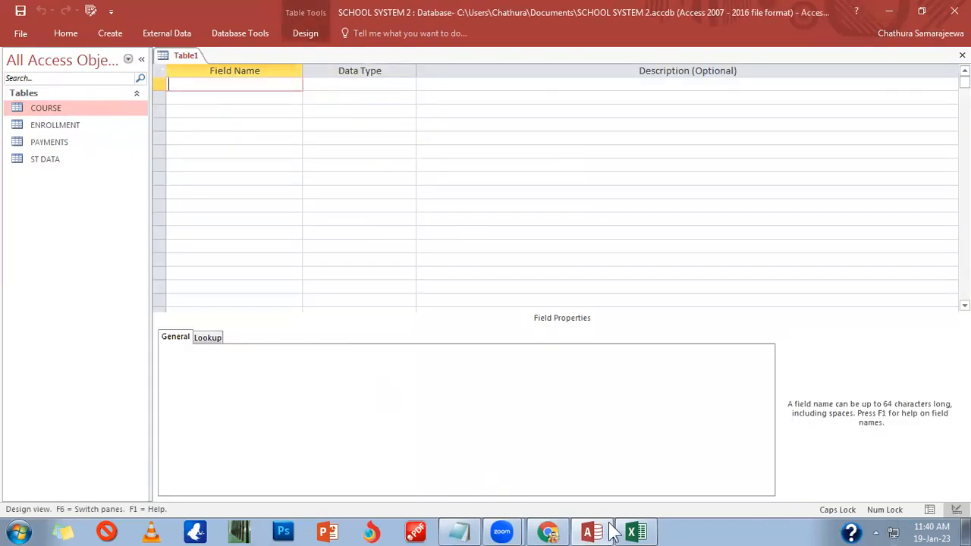
left_click(637, 532)
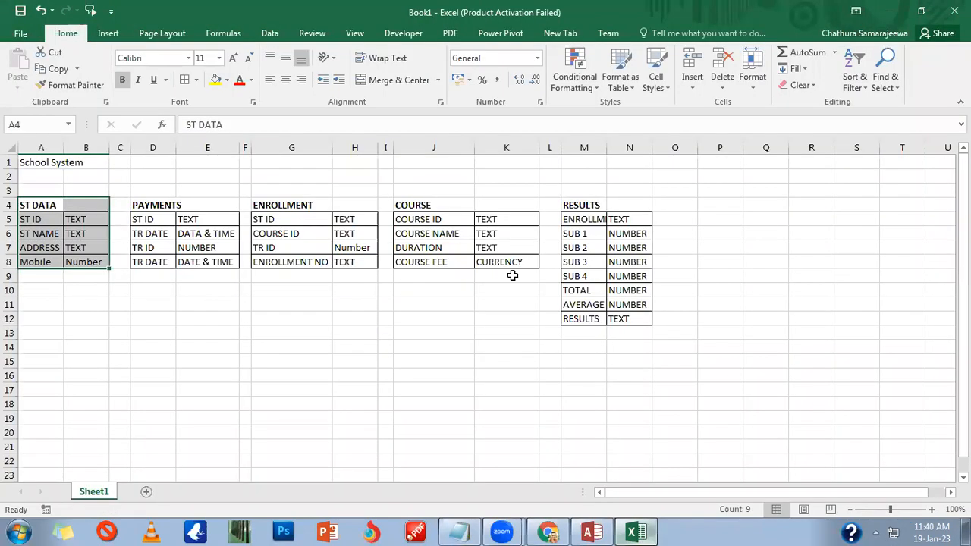
left_click(585, 205)
left_click_drag(590, 220, 598, 318)
key("ctrl+c")
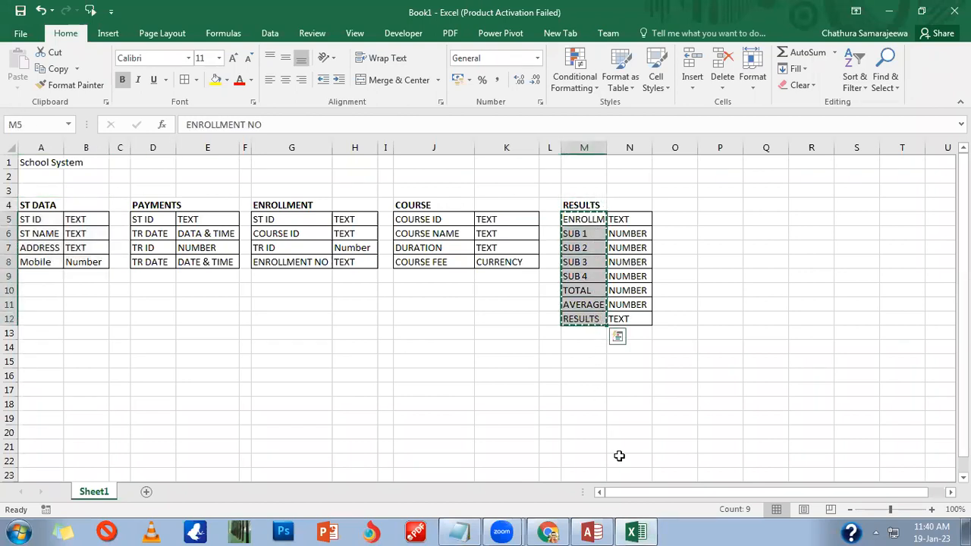
left_click(590, 534)
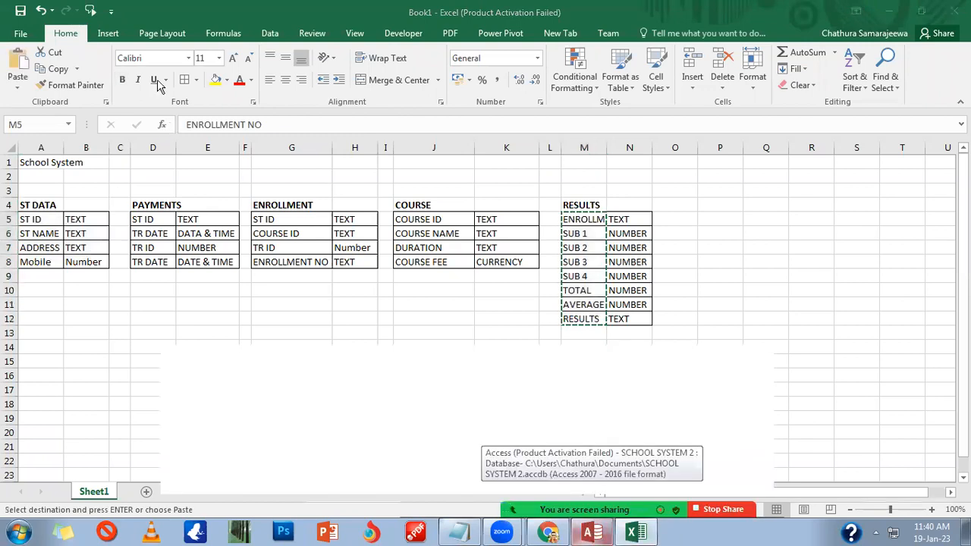
right_click(158, 82)
left_click(184, 126)
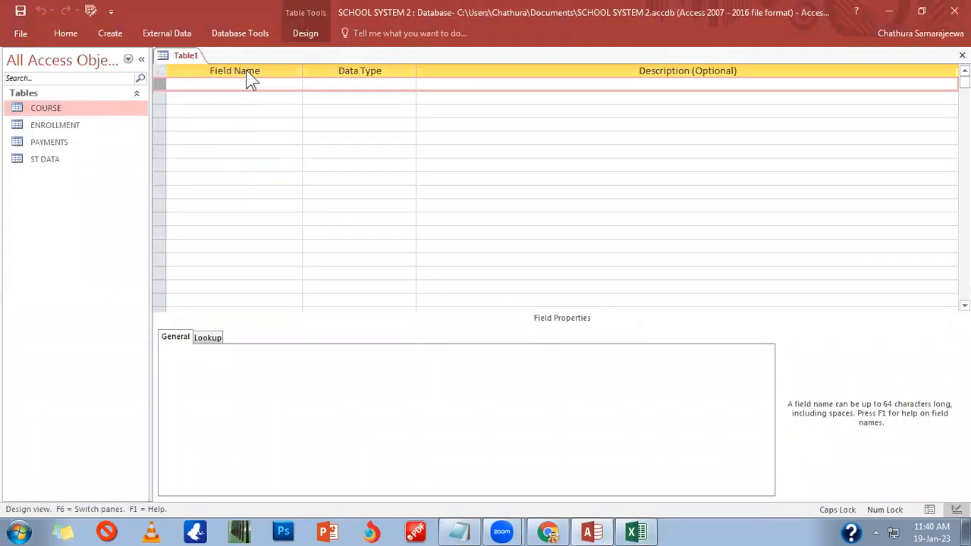
Step: After a failed paste, enter ENROLLMENT ID as Short Text and begin a second field, S
left_click(227, 110)
right_click(231, 78)
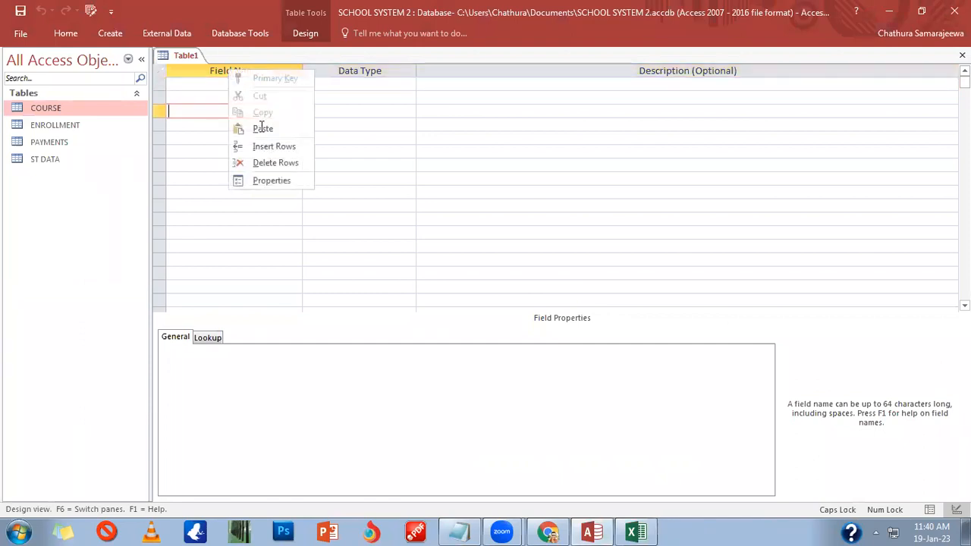
left_click(262, 129)
left_click(219, 89)
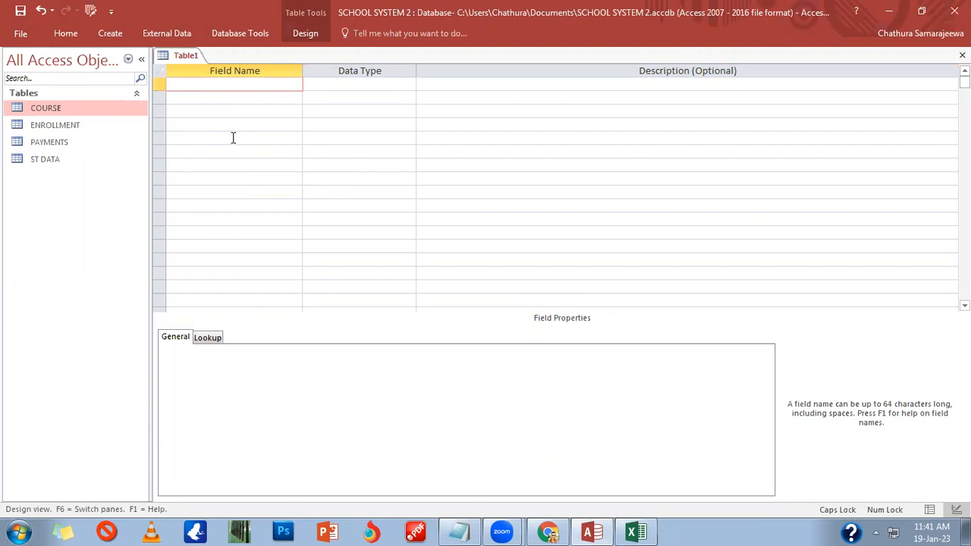
type("ENROLLMENT ID")
key("Tab")
key("Tab")
key("Tab")
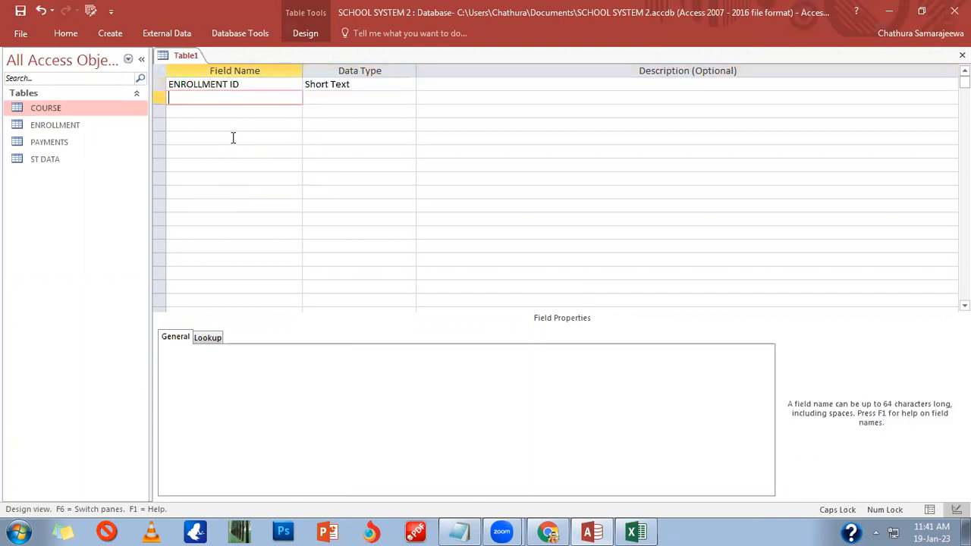
type("S")
Step: Name the fields SUB 1, SUB 2, SUB 3 and SUB 4, fixing SUB 2's capitalisation
left_click(233, 106)
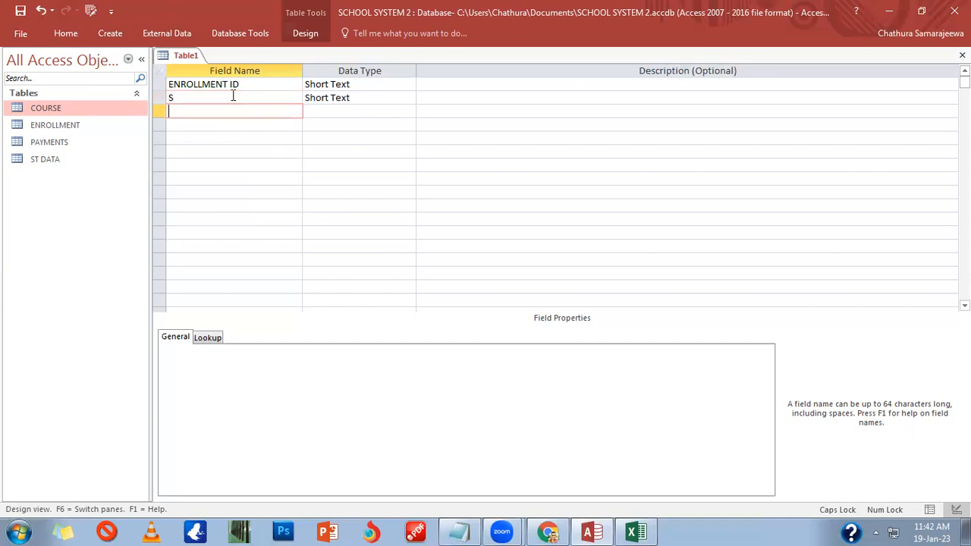
left_click(233, 96)
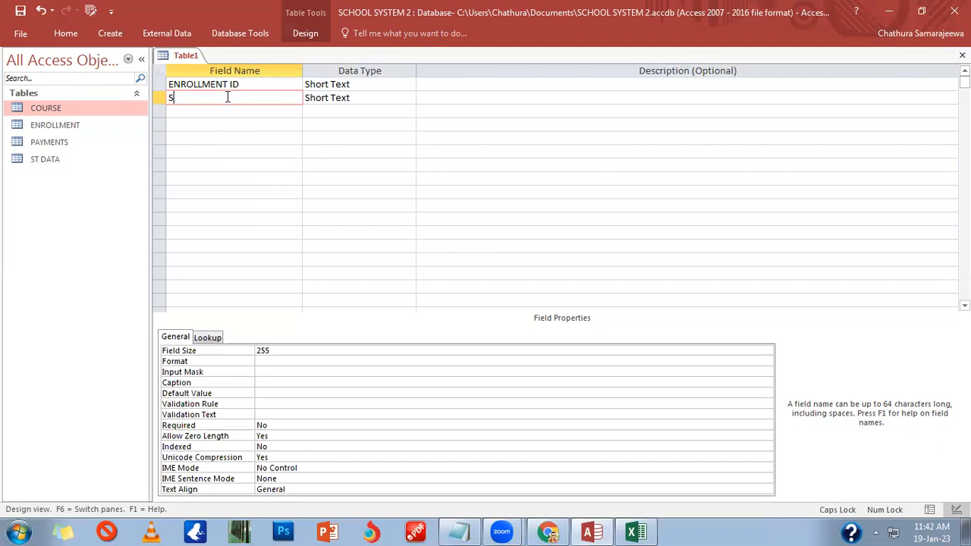
type("UB 1")
left_click(229, 115)
type("SUB 2")
key("Down")
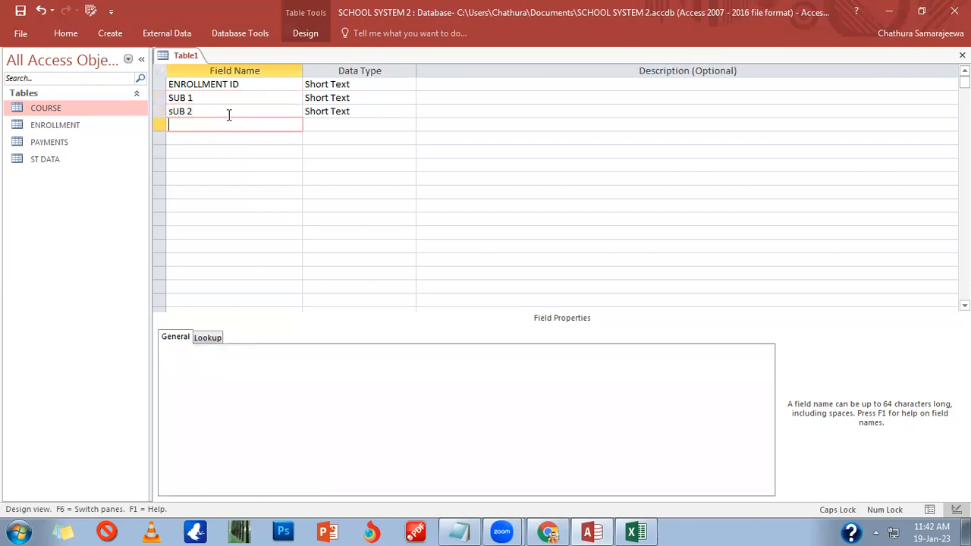
type("SUB 3")
key("Down")
type("SUB 4")
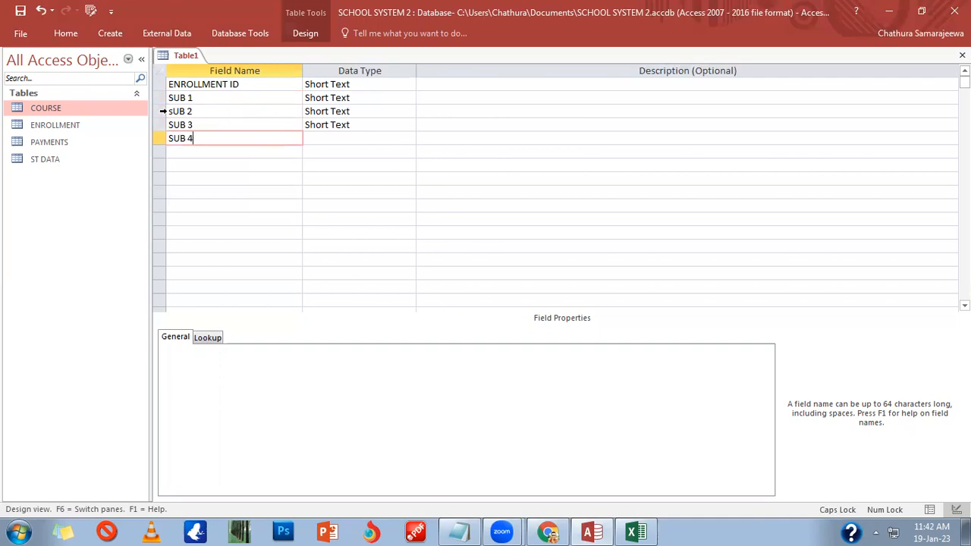
left_click(166, 111)
type("S")
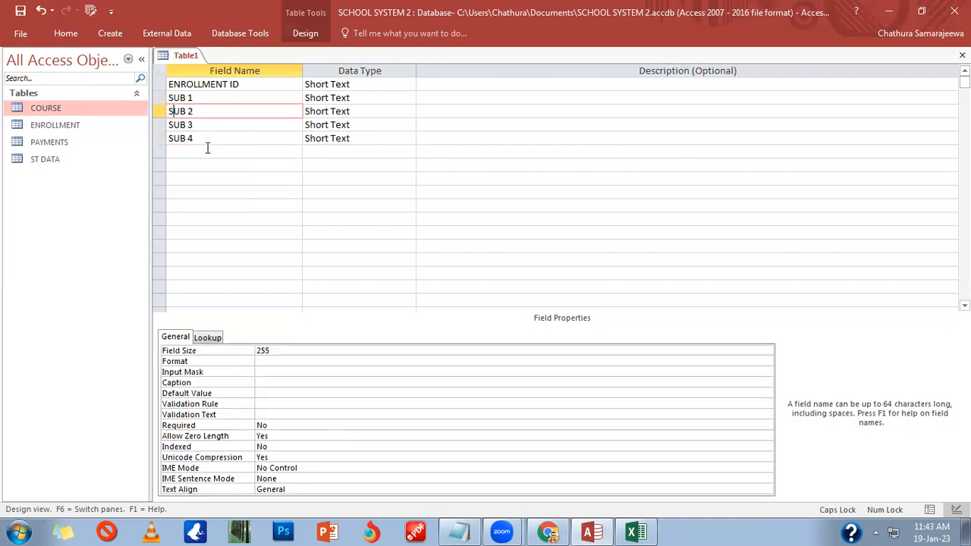
Step: Set the data type of SUB 1 through SUB 4 to Number
left_click(372, 138)
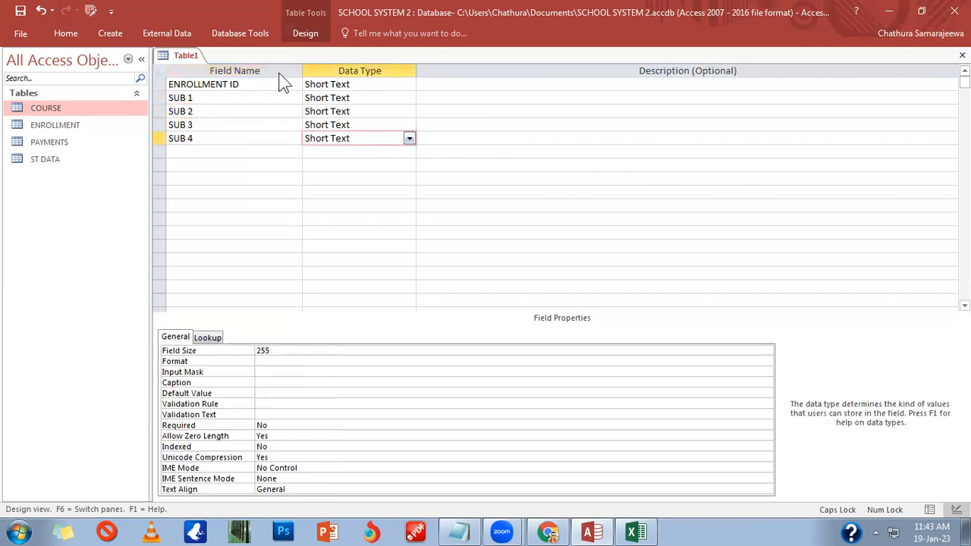
left_click(285, 151)
left_click(368, 152)
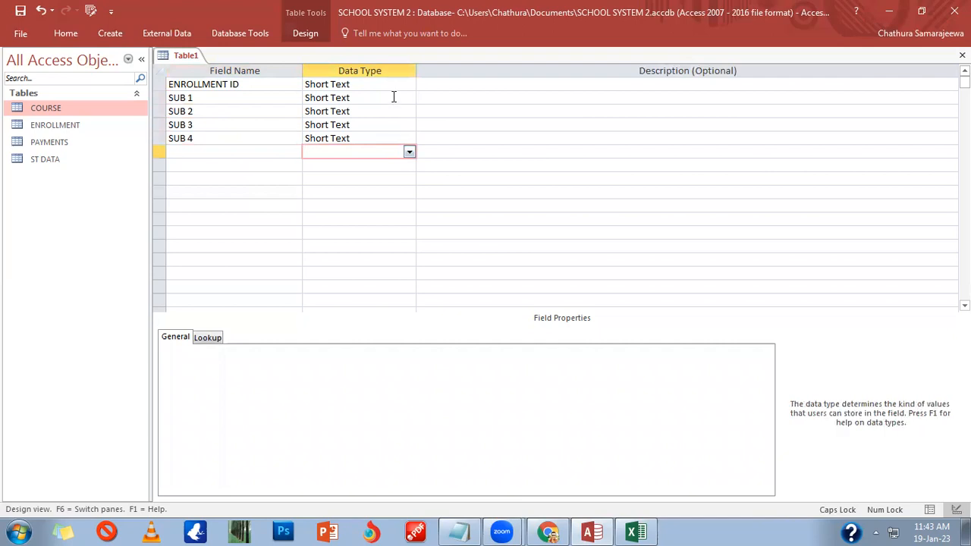
left_click(395, 97)
left_click(408, 98)
left_click(361, 139)
left_click(377, 111)
left_click(409, 111)
left_click(368, 151)
left_click(392, 125)
left_click(409, 125)
left_click(324, 165)
left_click(387, 138)
left_click(407, 138)
left_click(362, 180)
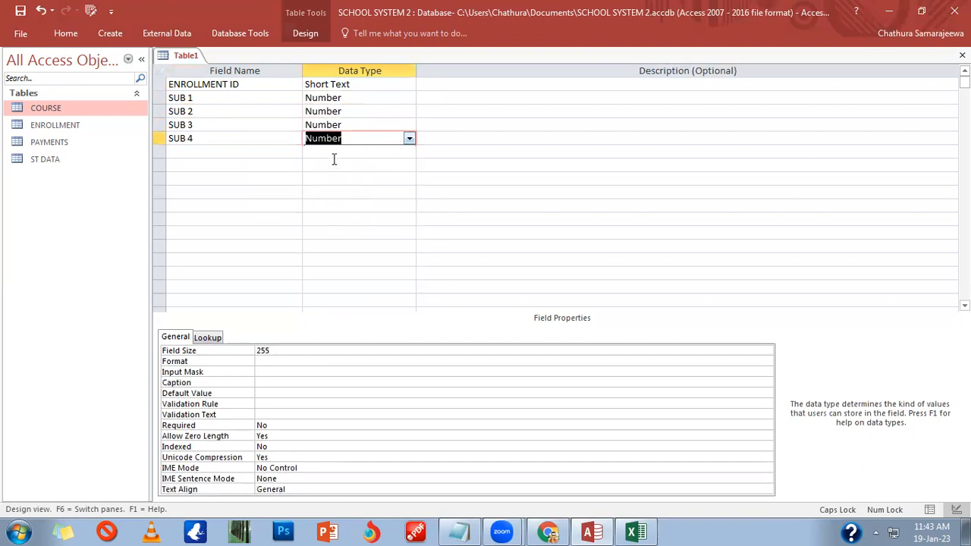
Step: Add a TOTAL field with the Number data type
left_click(307, 152)
left_click(272, 152)
type("TOTAL")
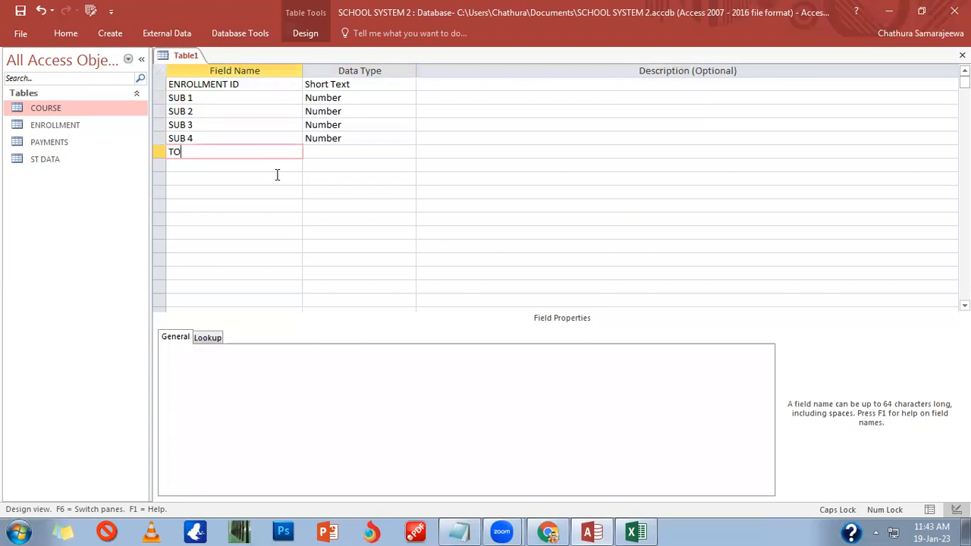
key("Tab")
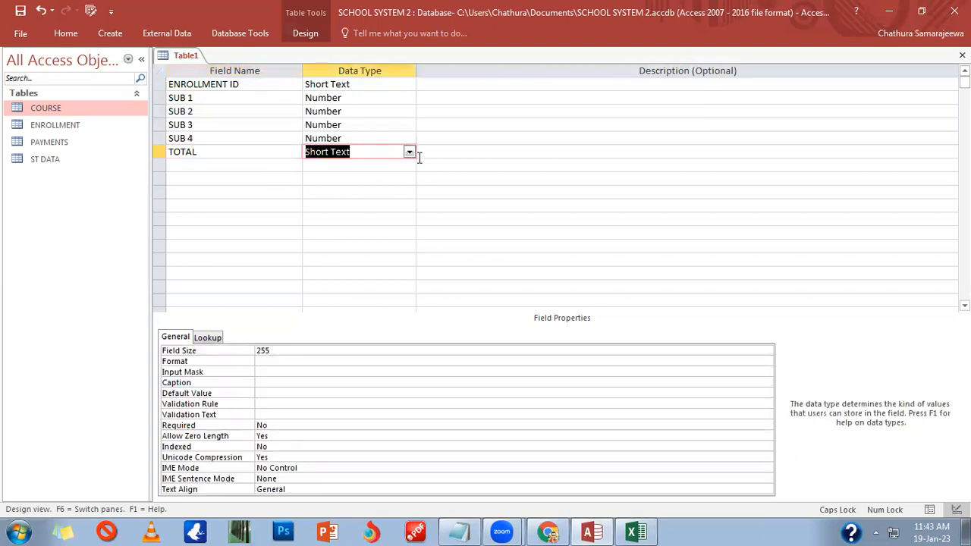
left_click(409, 151)
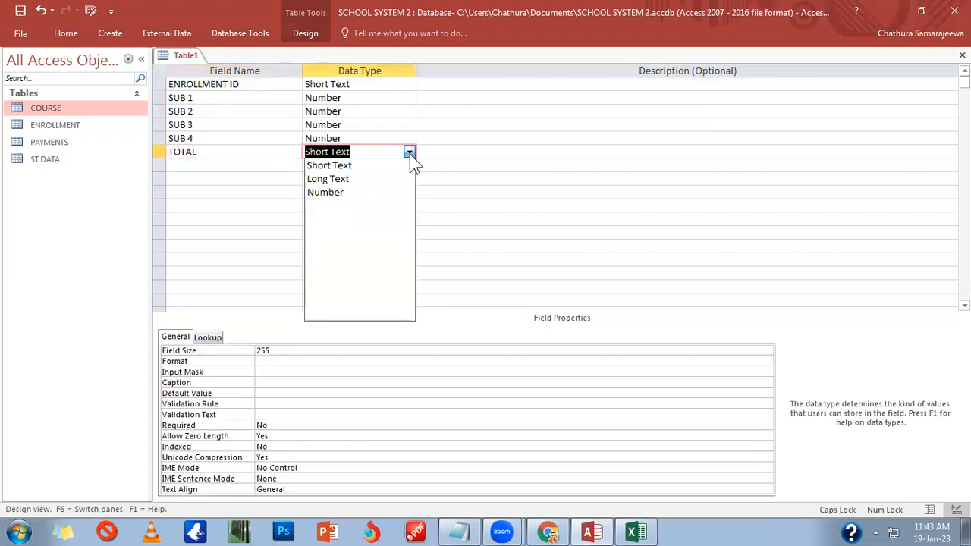
left_click(383, 199)
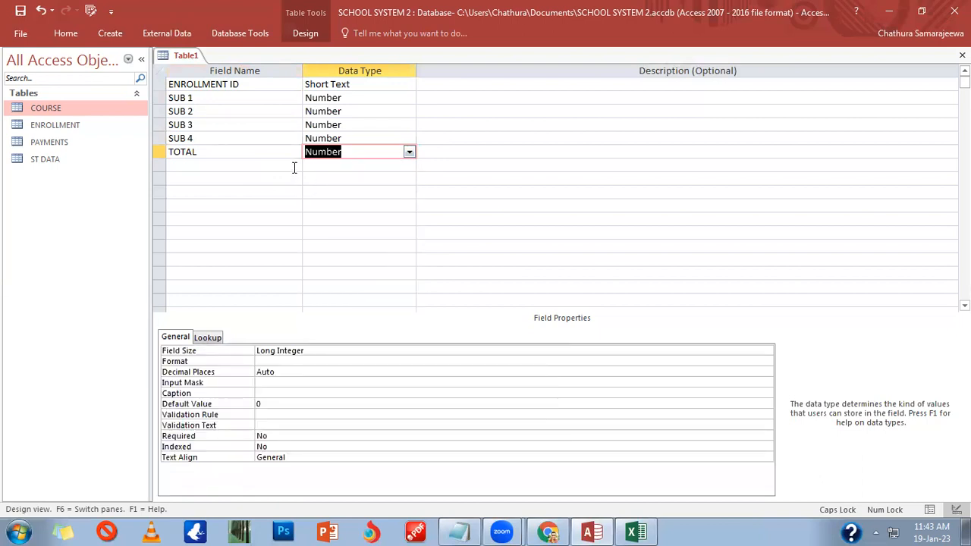
Step: Add AVERAGE as Number and RESULTS as Short Text, correcting AVERAGE's capitalisation
left_click(295, 165)
type("aVERAGE")
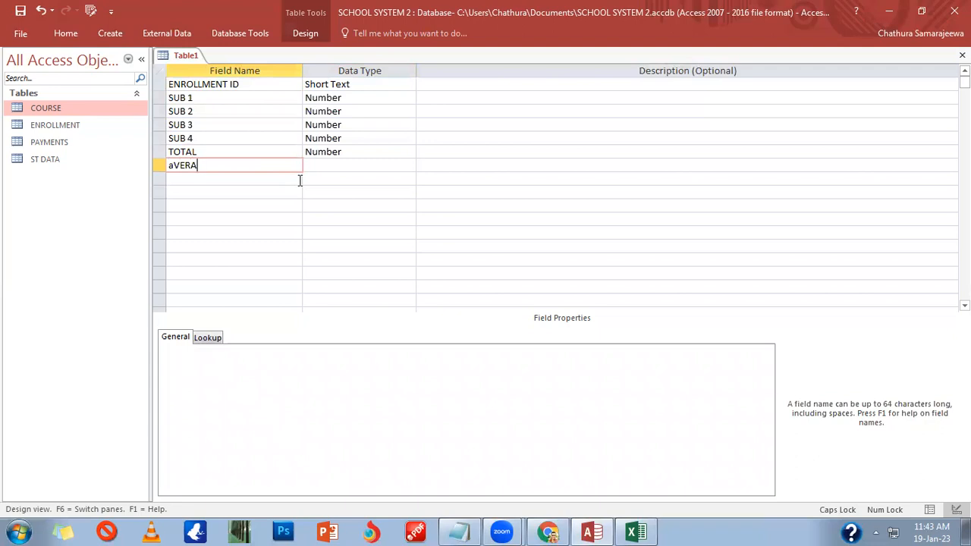
key("Tab")
type("n")
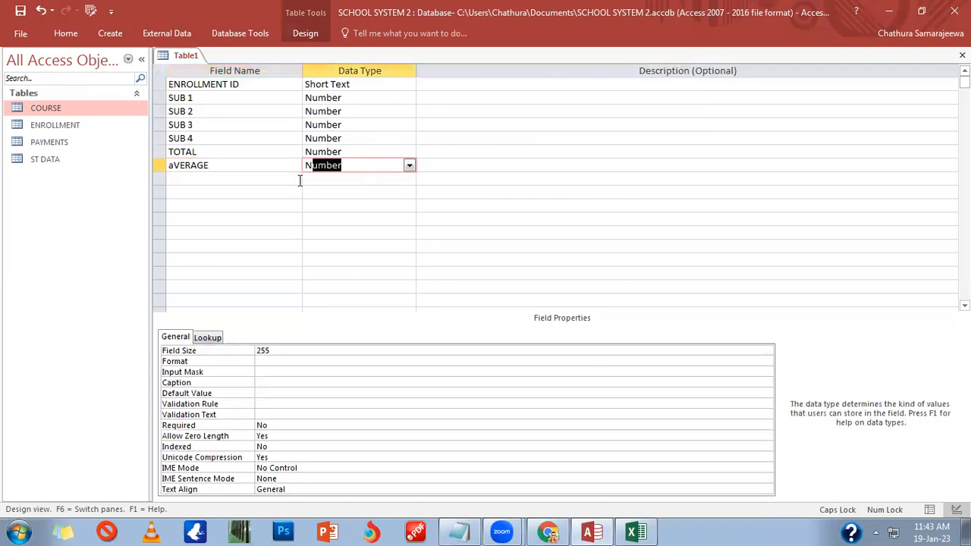
left_click(299, 180)
type("RESULTS")
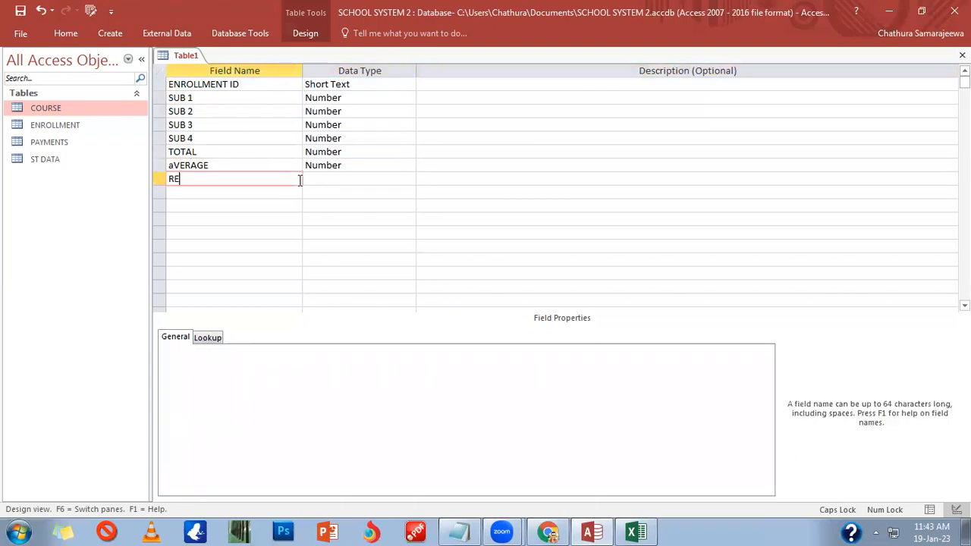
key("Tab")
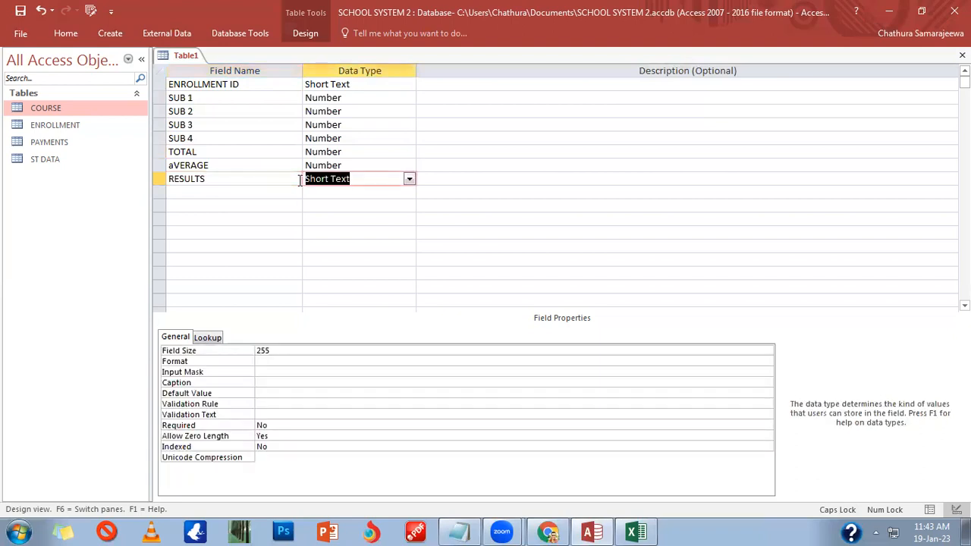
left_click_drag(175, 165, 154, 163)
type("A")
left_click(236, 183)
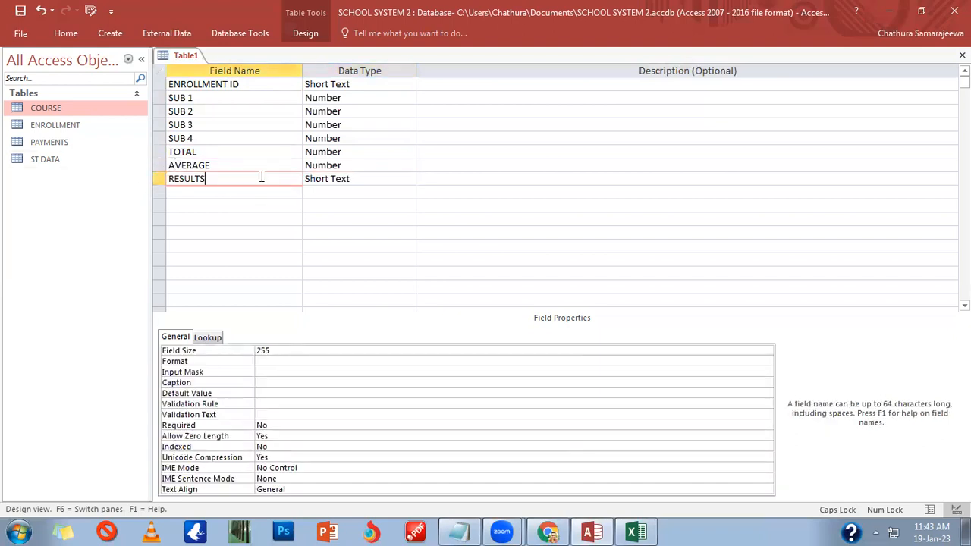
Step: Close and save the new table as RESULTS without a primary key
left_click(962, 56)
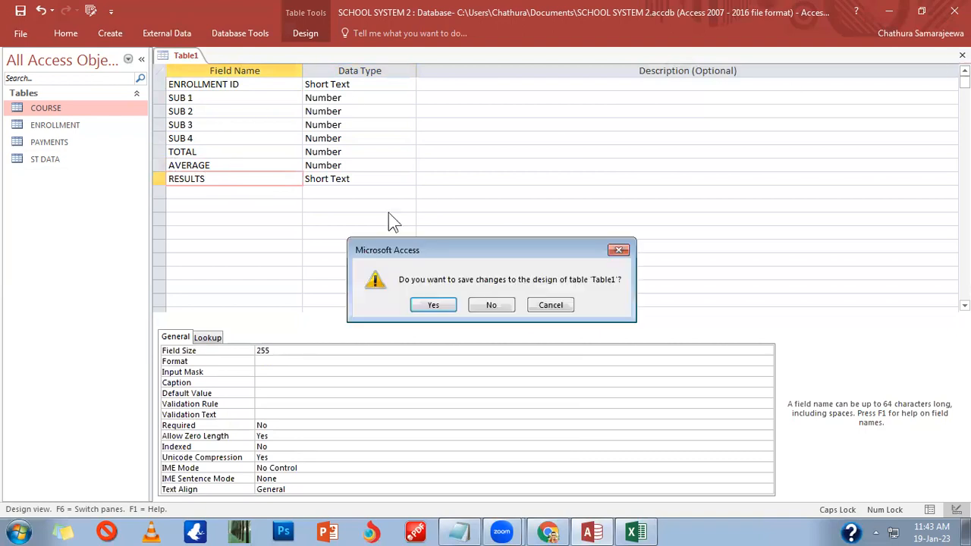
left_click(431, 308)
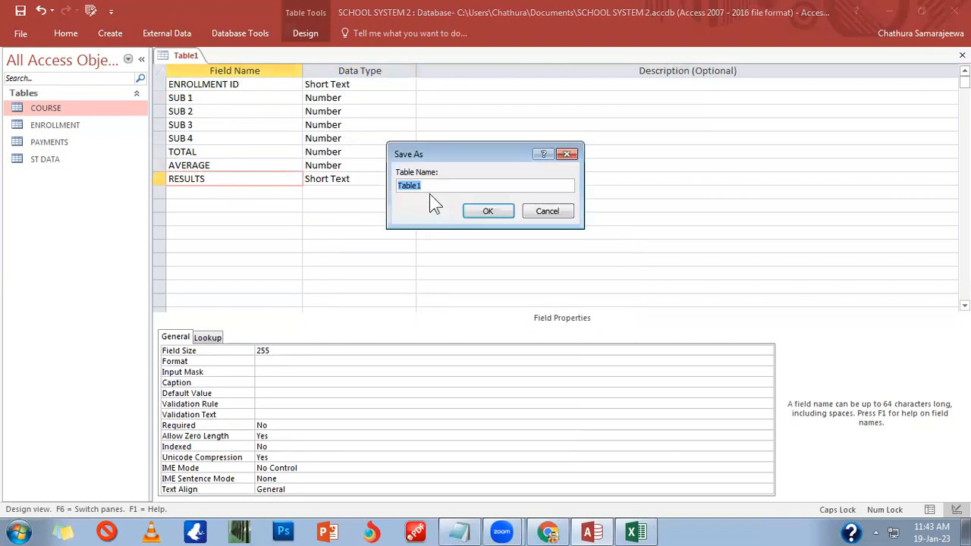
type("RESULTS")
key("Return")
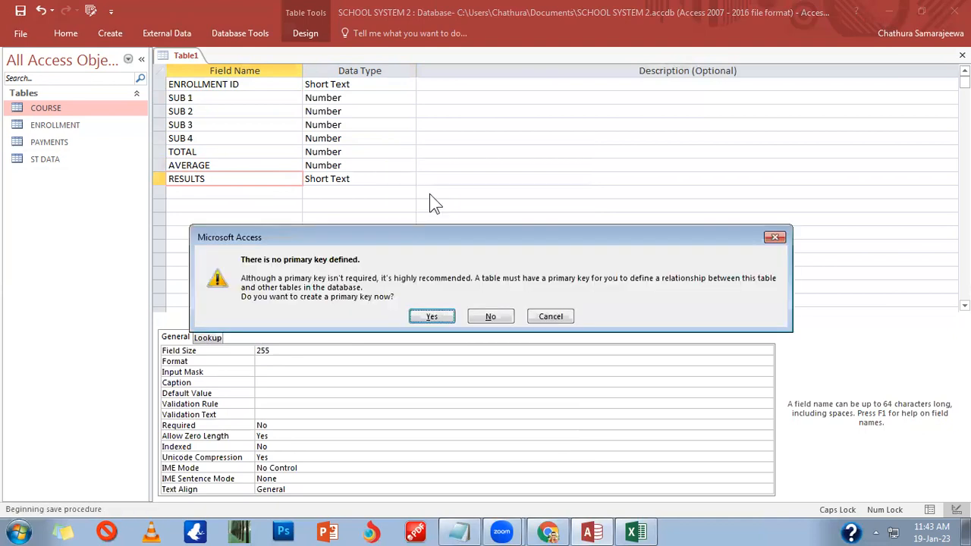
left_click(482, 315)
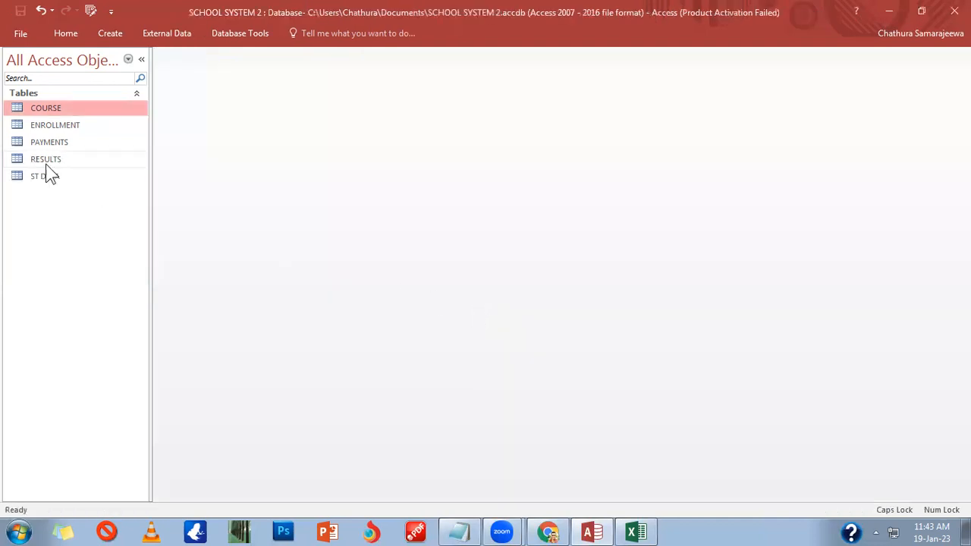
Step: Look through the table list and bring up the ENROLLMENT table's context menu
left_click(47, 158)
left_click(50, 174)
left_click(58, 154)
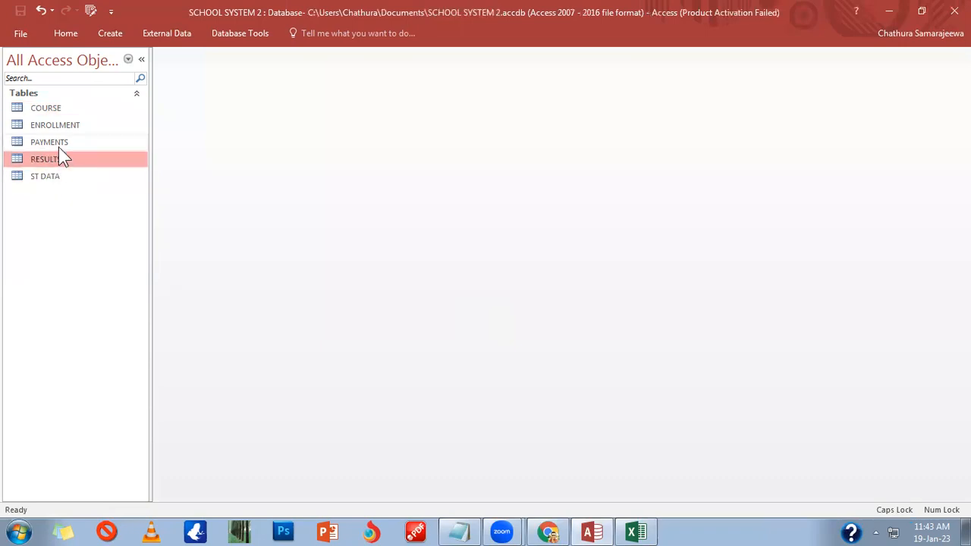
left_click(62, 144)
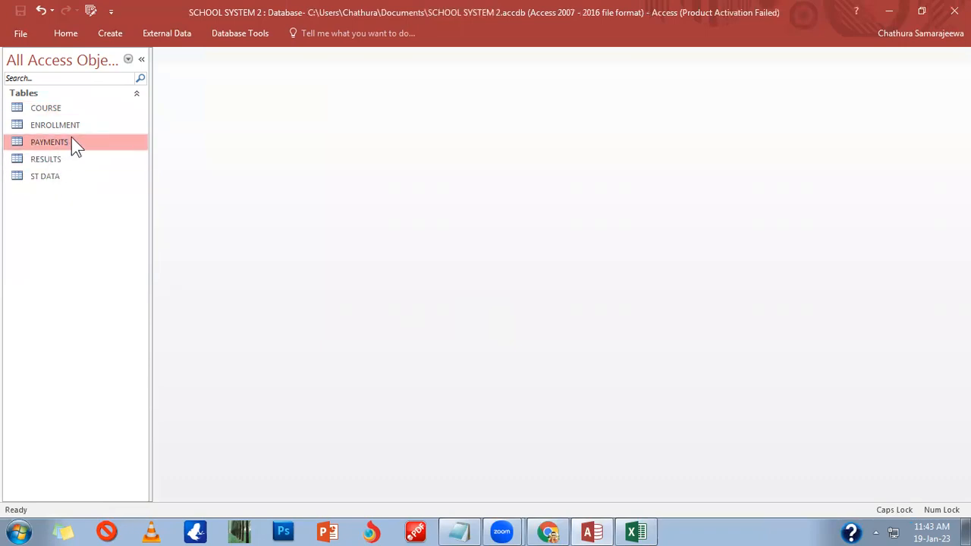
left_click(88, 123)
right_click(88, 123)
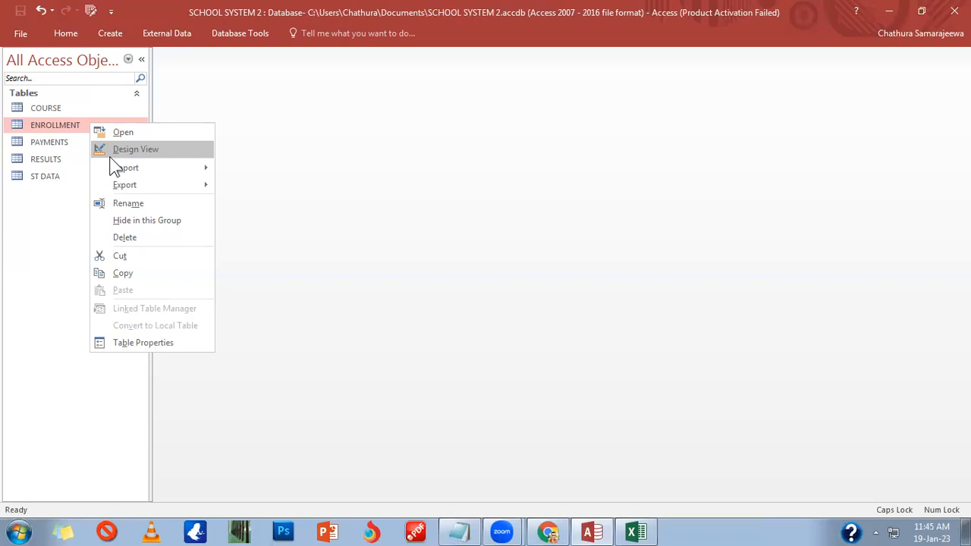
Step: Open ENROLLMENT in Design View and show the data type choices for ENROLLMENT NO
left_click(135, 152)
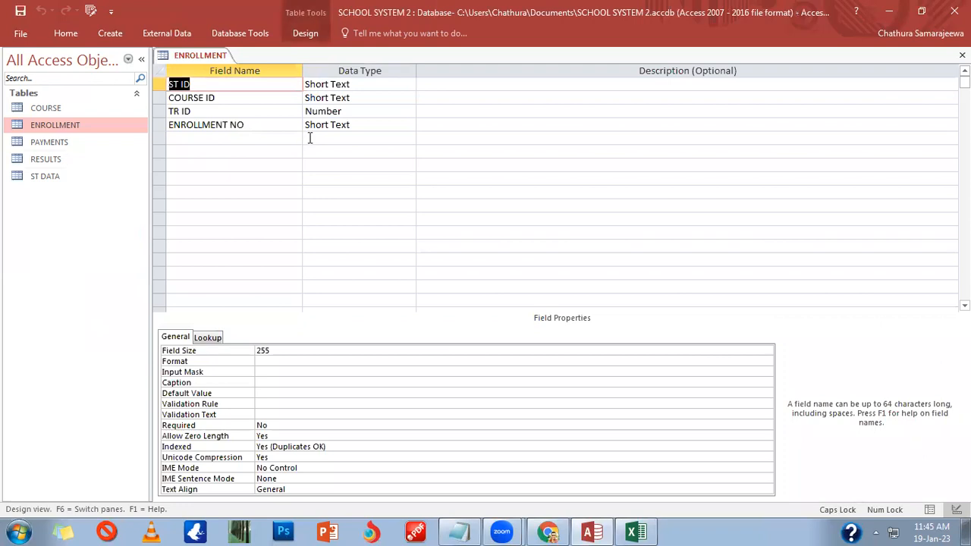
left_click(278, 139)
left_click(394, 125)
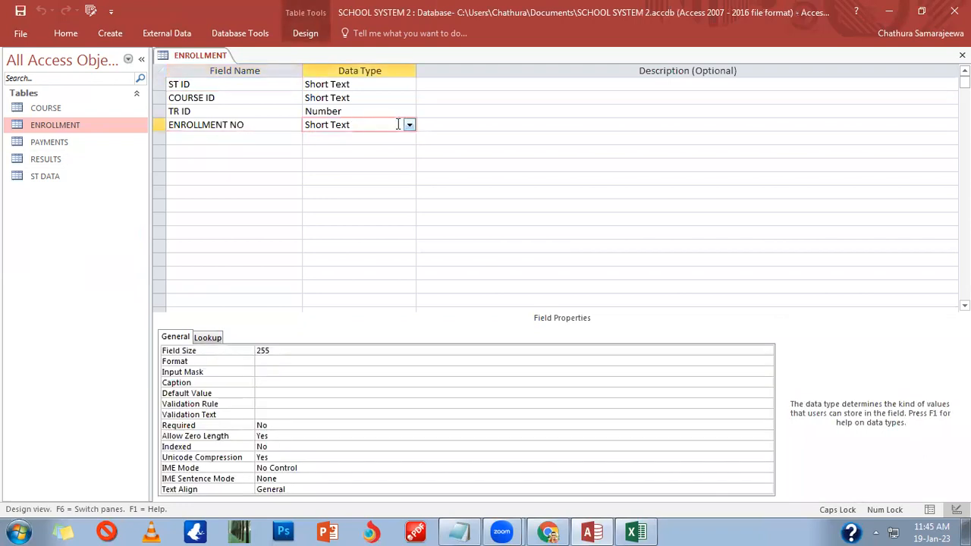
left_click(409, 126)
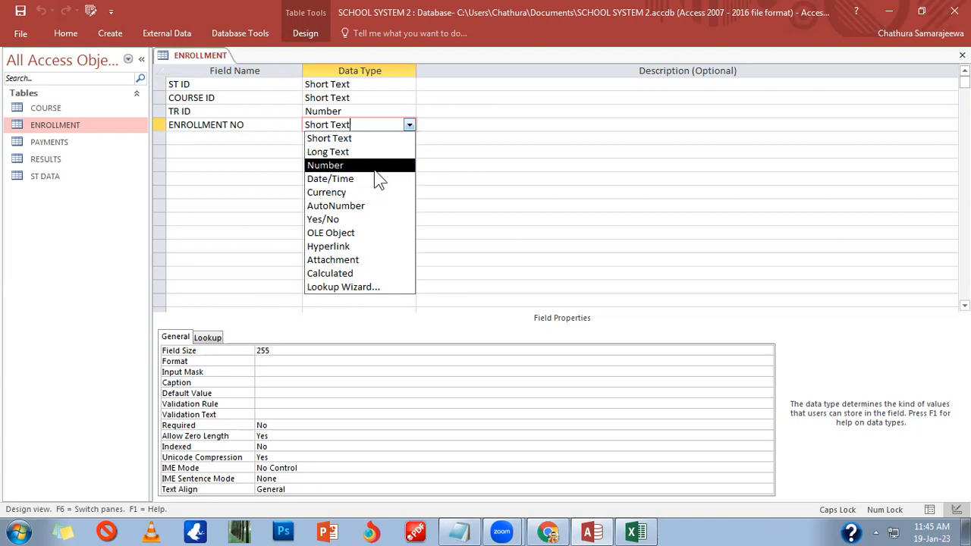
left_click(380, 275)
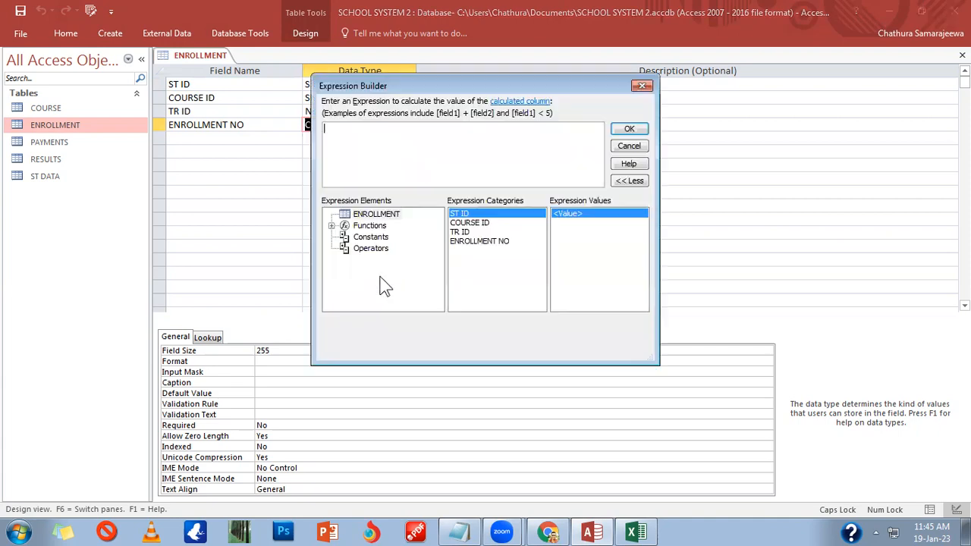
left_click(363, 216)
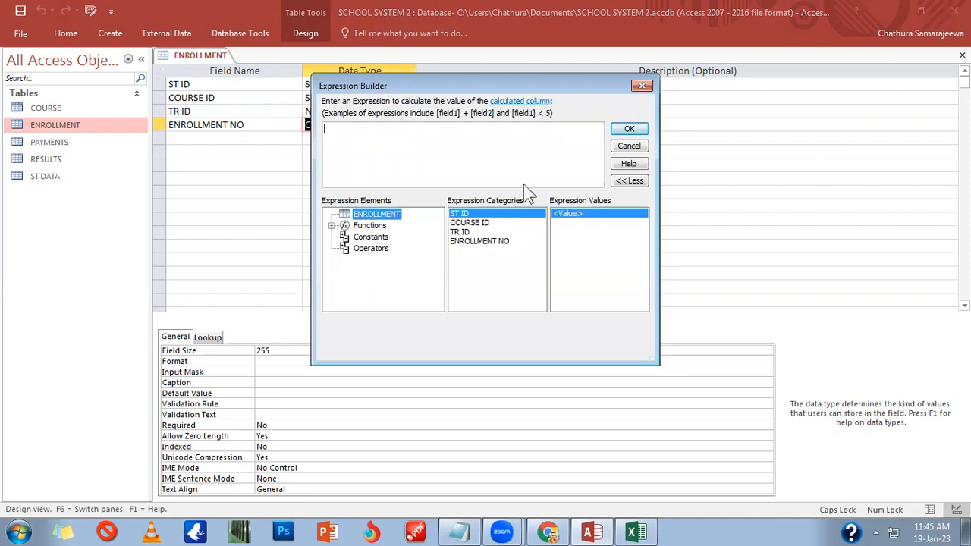
left_click(331, 132)
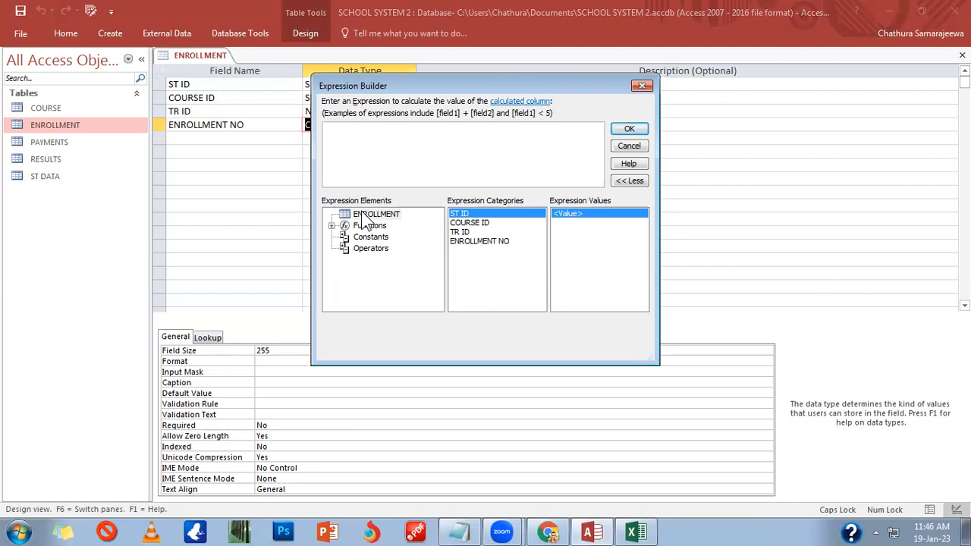
left_click(393, 228)
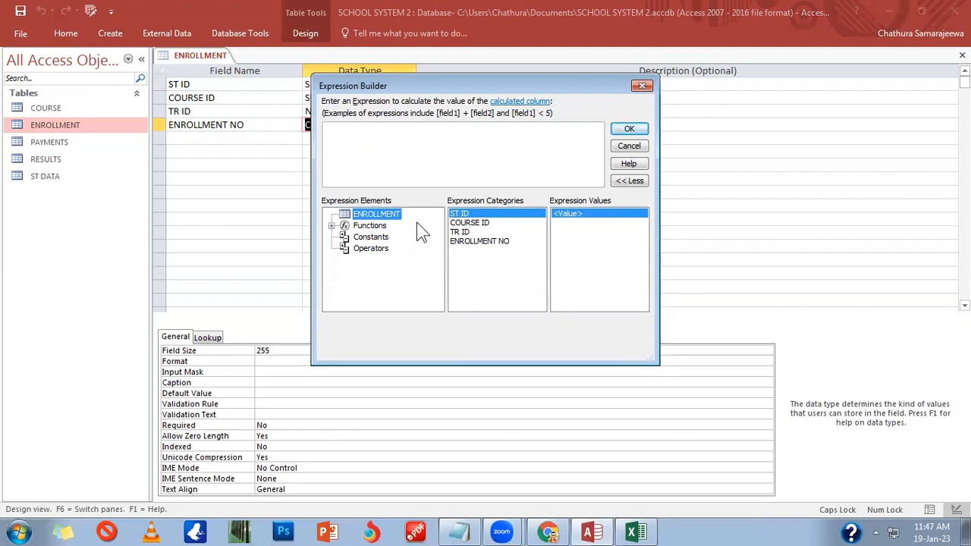
left_click(469, 223)
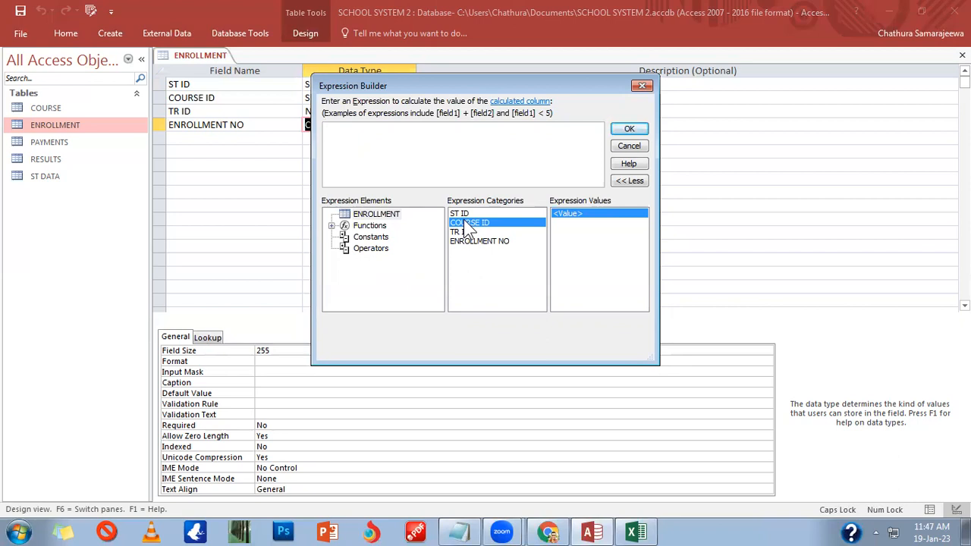
double_click(468, 223)
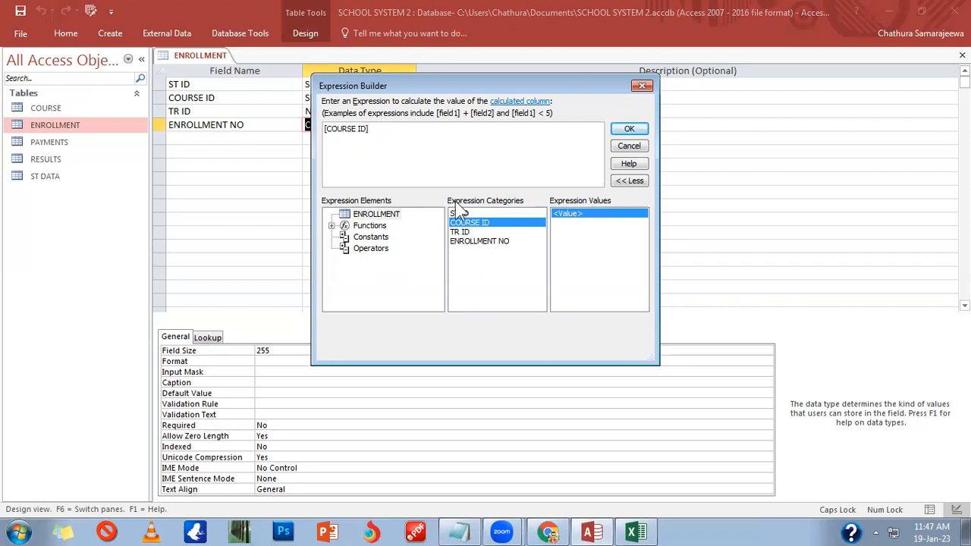
type("AND")
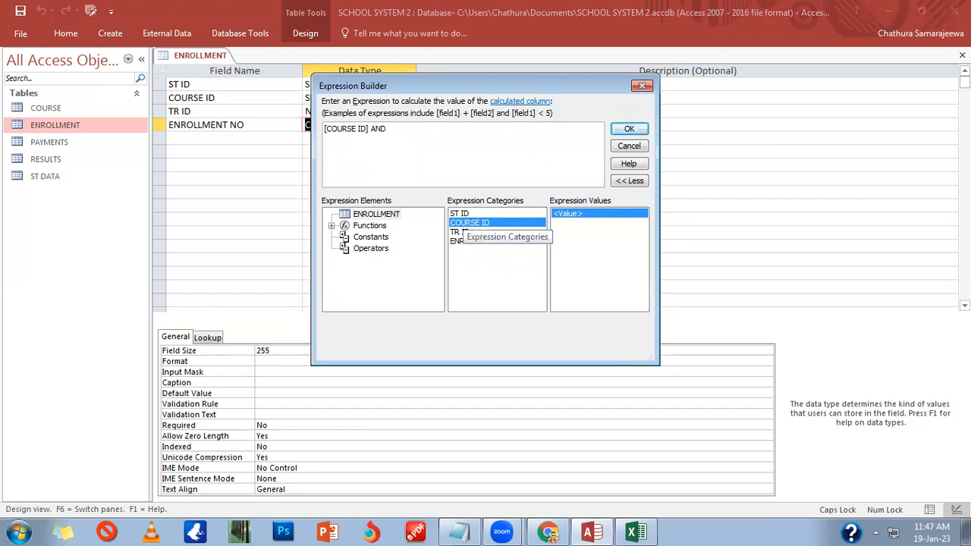
double_click(477, 214)
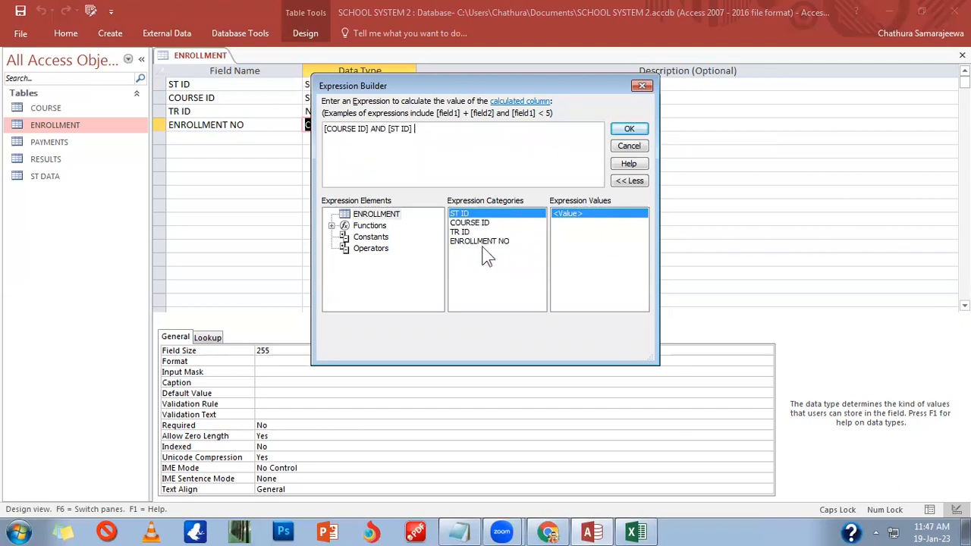
left_click(629, 129)
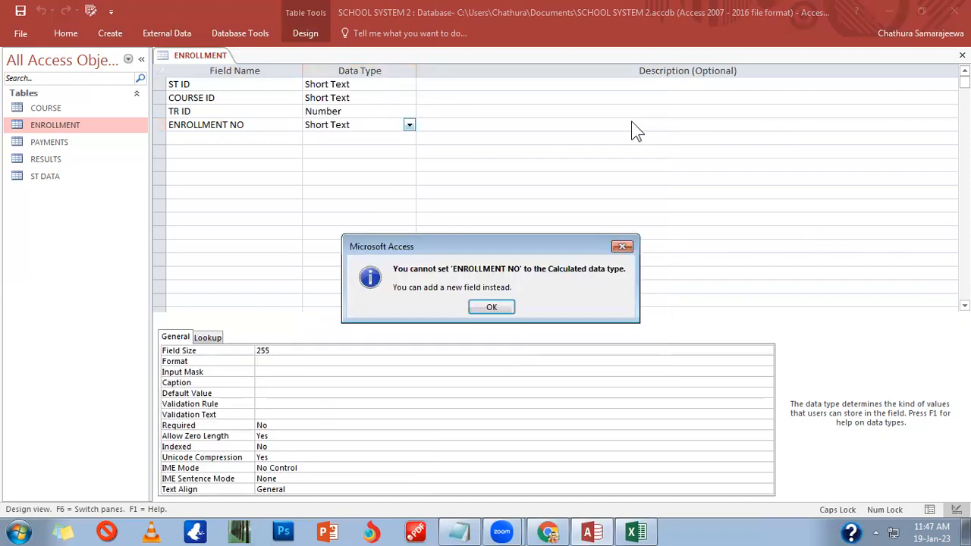
left_click(492, 307)
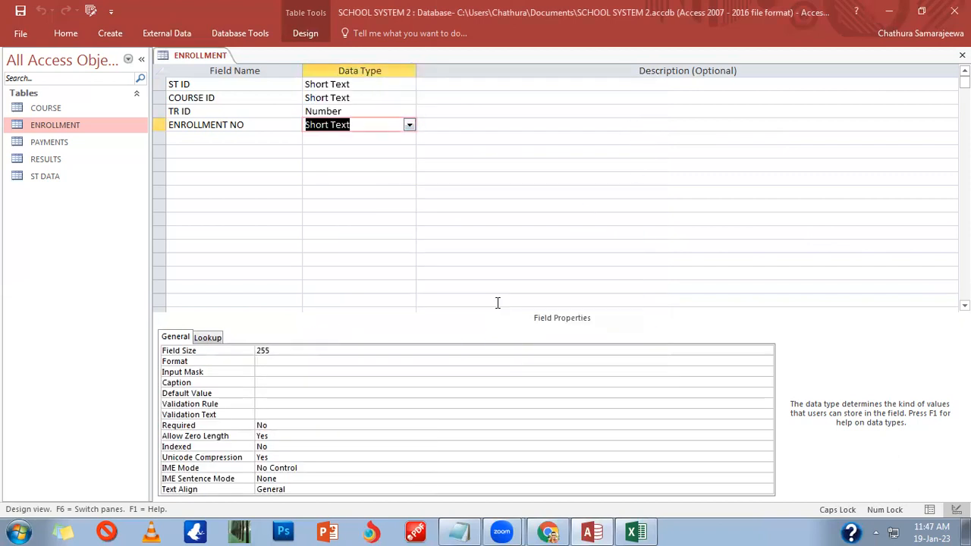
Step: Set ENROLLMENT NO to Calculated and browse the built-in functions in Expression Builder
left_click(410, 125)
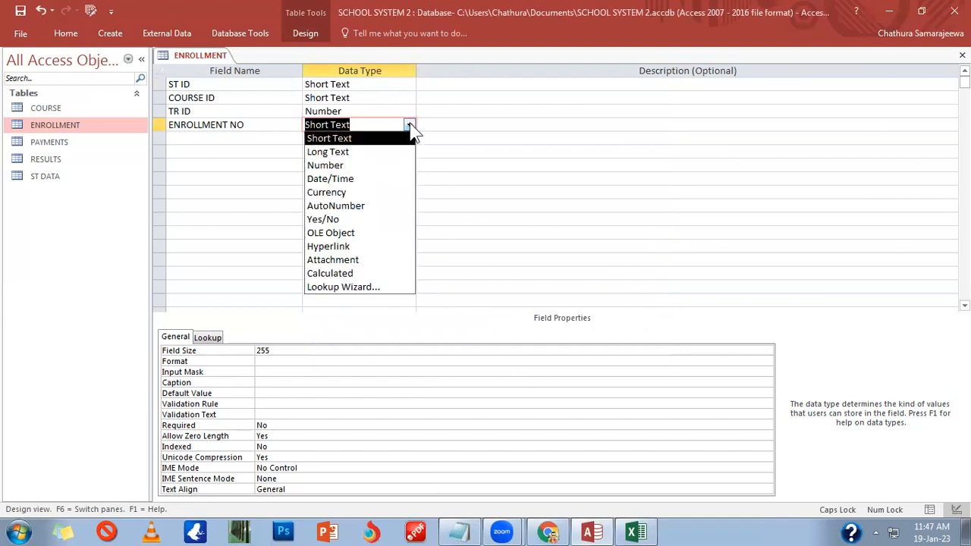
left_click(339, 275)
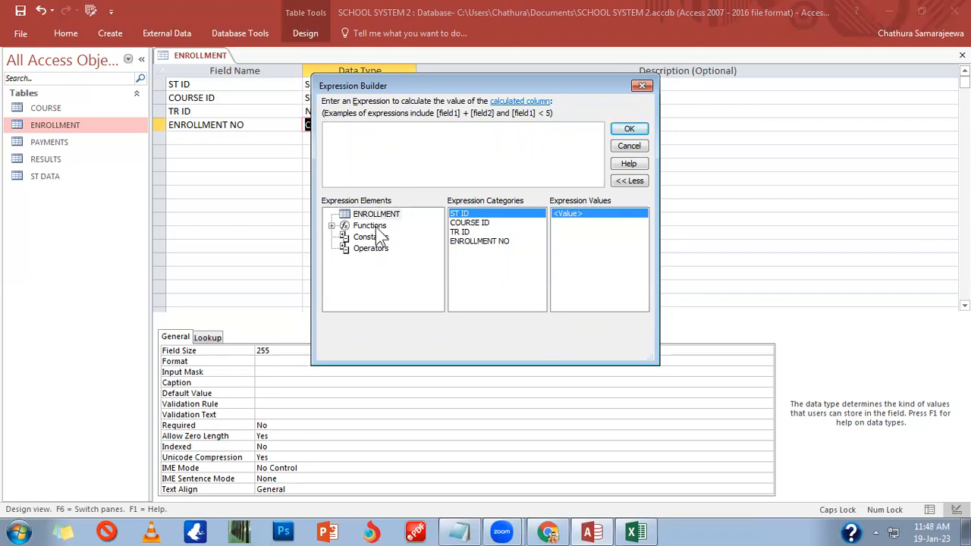
left_click(369, 226)
left_click(331, 226)
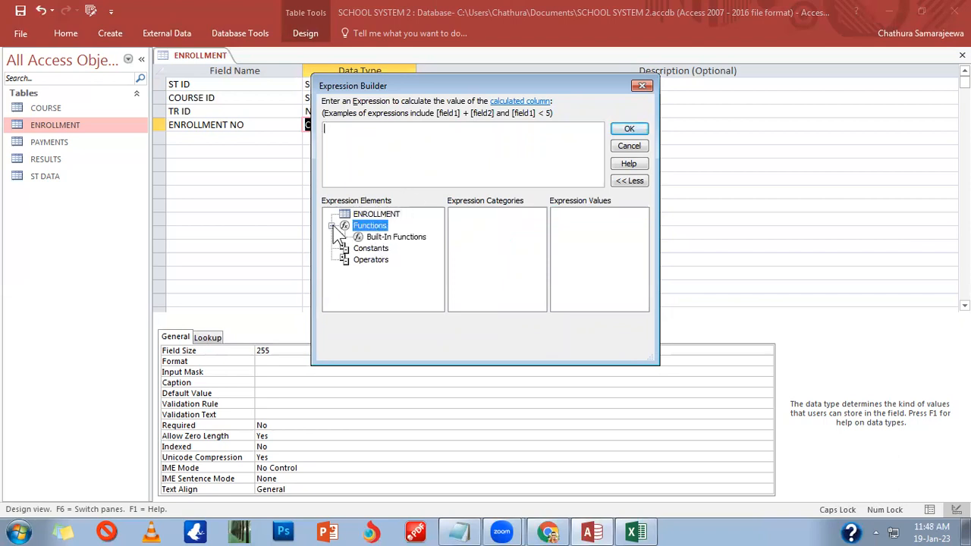
left_click(369, 238)
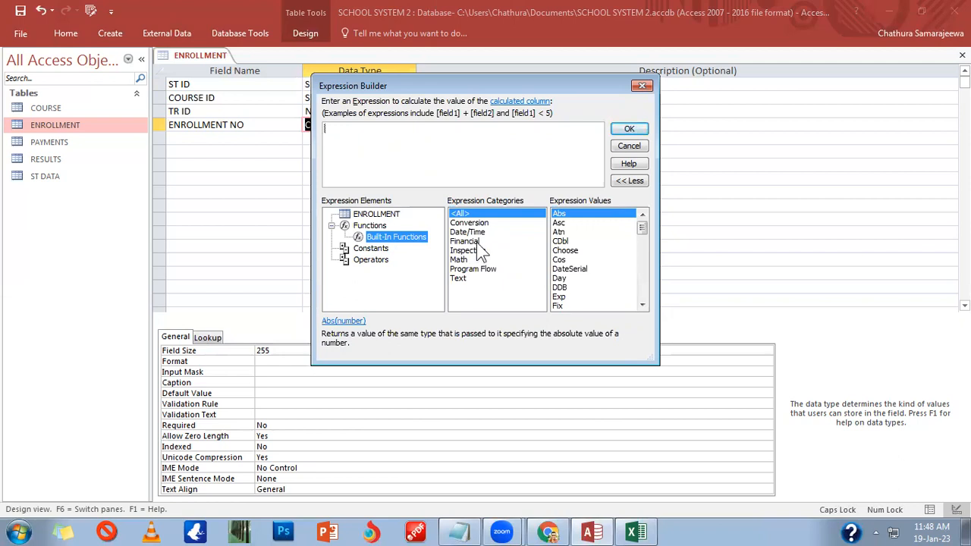
left_click(476, 269)
left_click(474, 278)
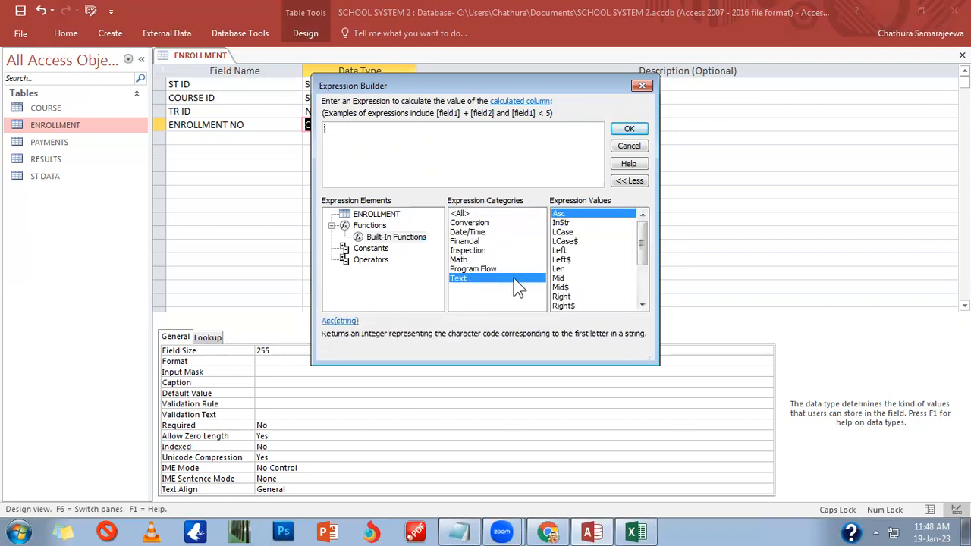
left_click_drag(642, 243, 641, 292)
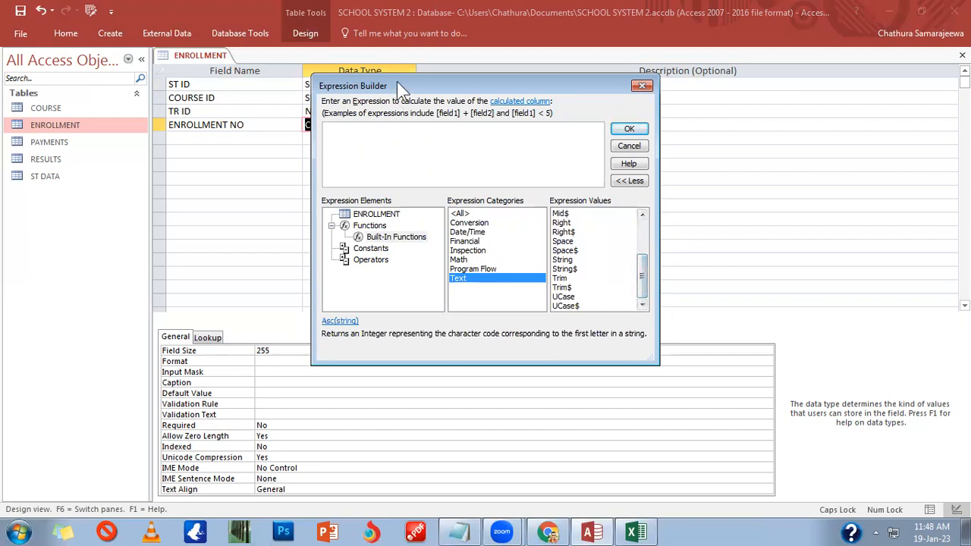
left_click_drag(397, 82, 492, 104)
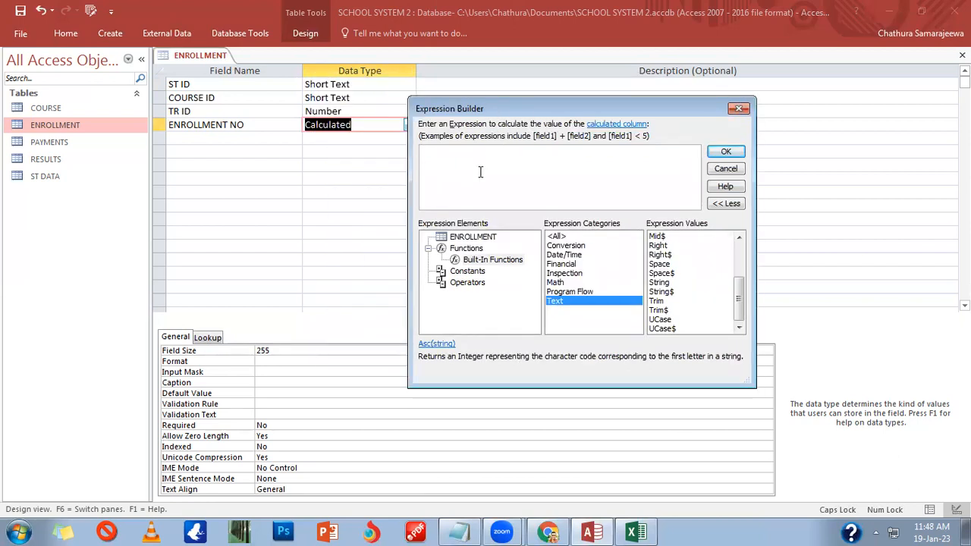
Step: Build an expression from COURSE ID and ST ID, confirm it, and dismiss the Calculated-type error
left_click(473, 238)
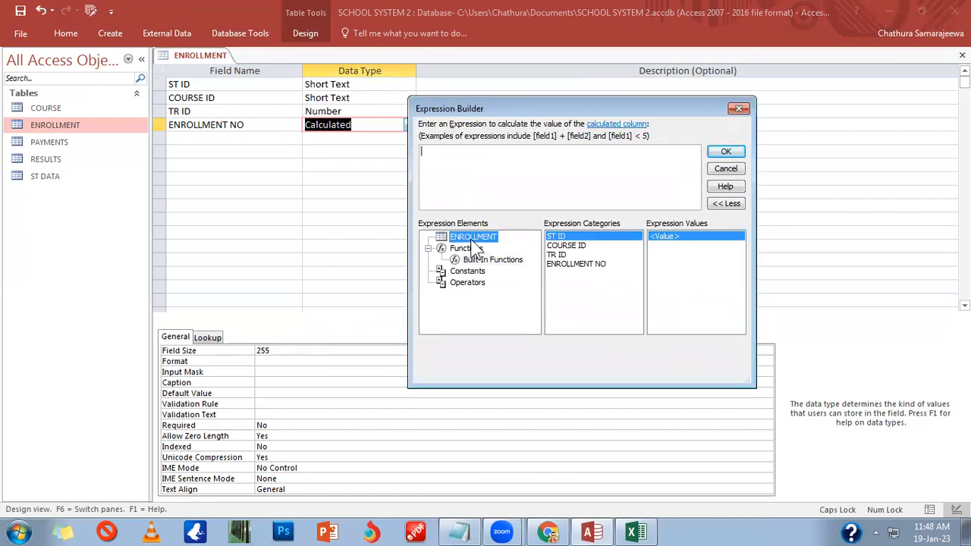
left_click(568, 247)
double_click(568, 246)
type("+")
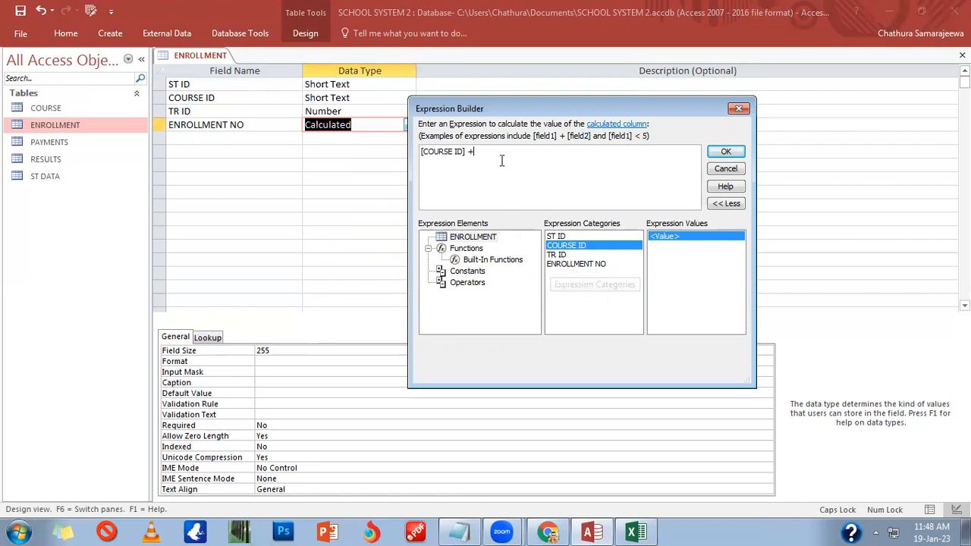
key("BackSpace")
key("BackSpace")
type(",")
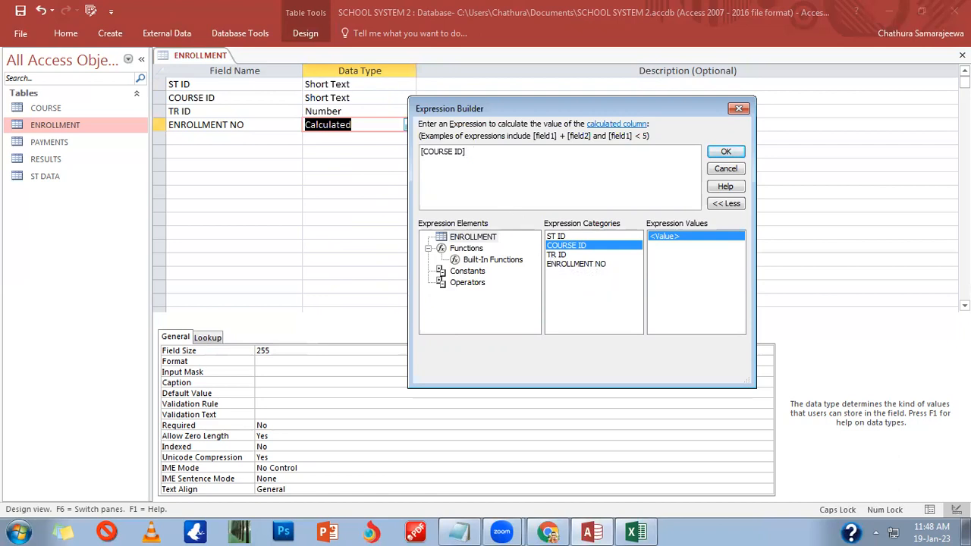
left_click(574, 237)
double_click(578, 241)
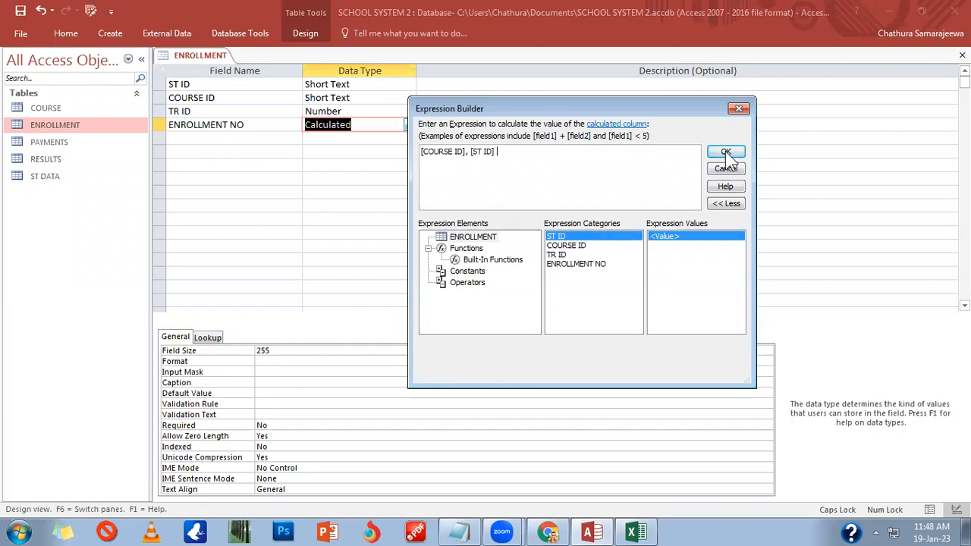
left_click(726, 151)
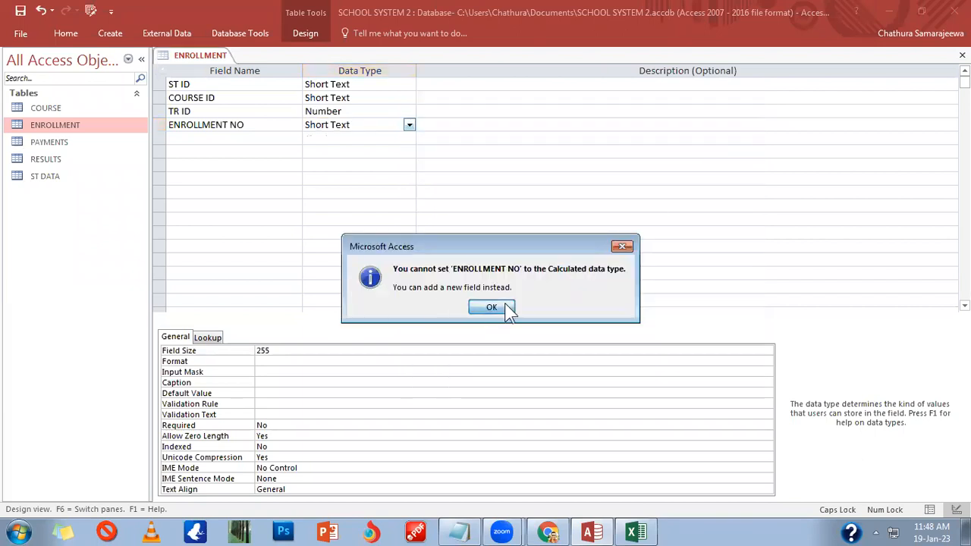
left_click(491, 307)
left_click(157, 127)
Step: Delete the ENROLLMENT NO row and add a new field named ENROLLMENT ID
right_click(155, 130)
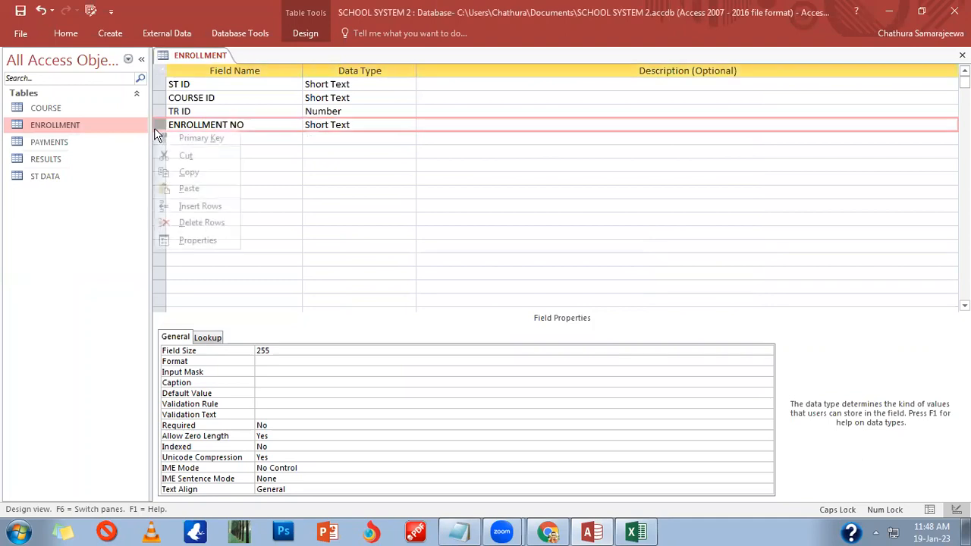
left_click(191, 222)
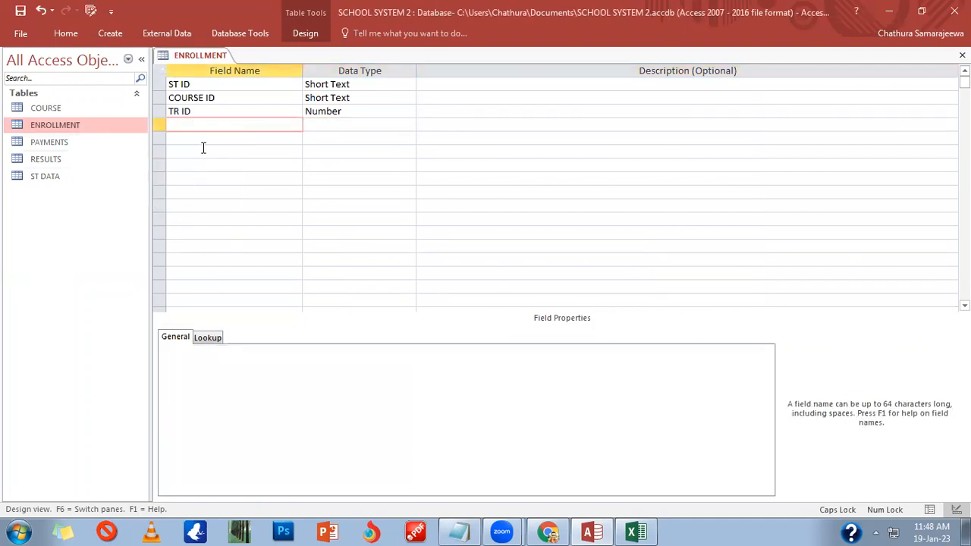
type("ENROLLMENT ID")
key("Tab")
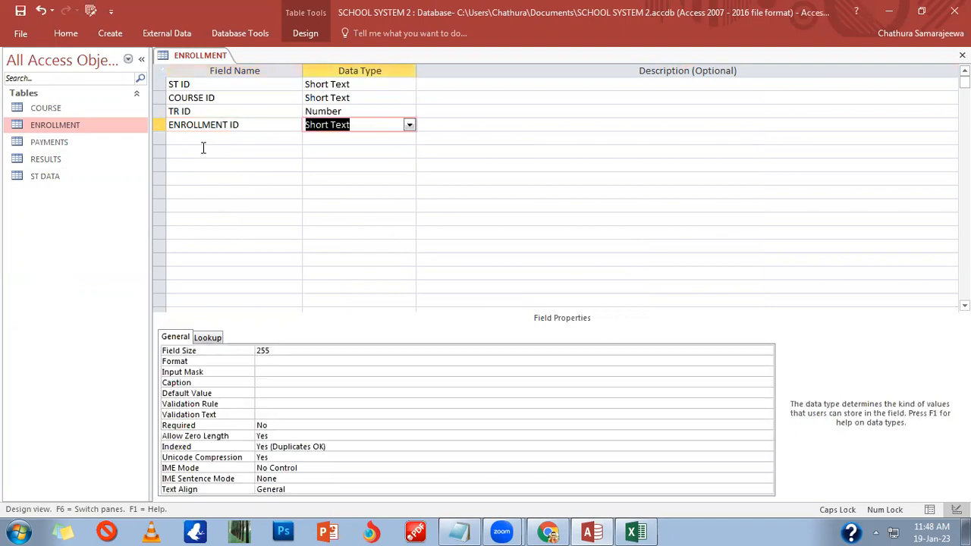
Step: Make ENROLLMENT ID a Calculated field of [COURSE ID]+[ST ID] and save the design
type("ca")
key("Return")
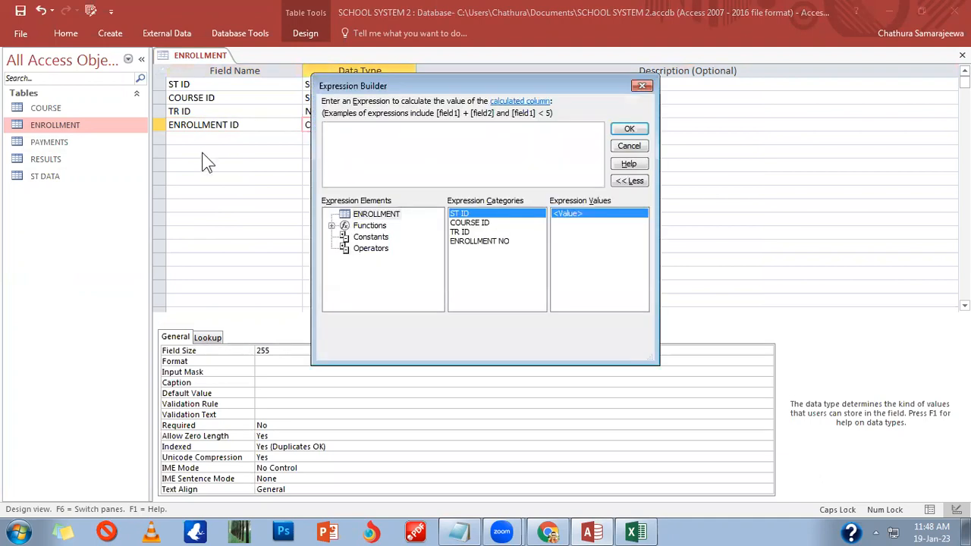
left_click(484, 224)
double_click(484, 224)
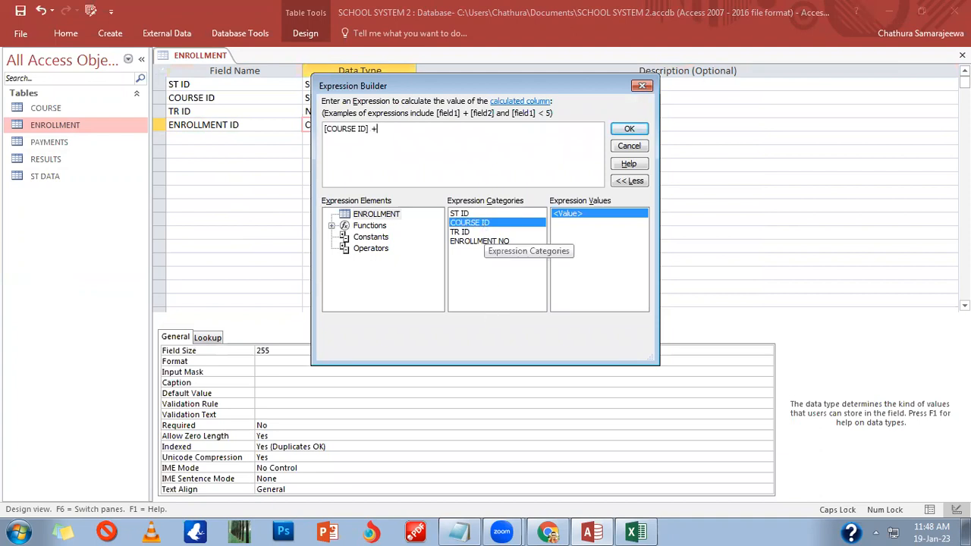
double_click(488, 216)
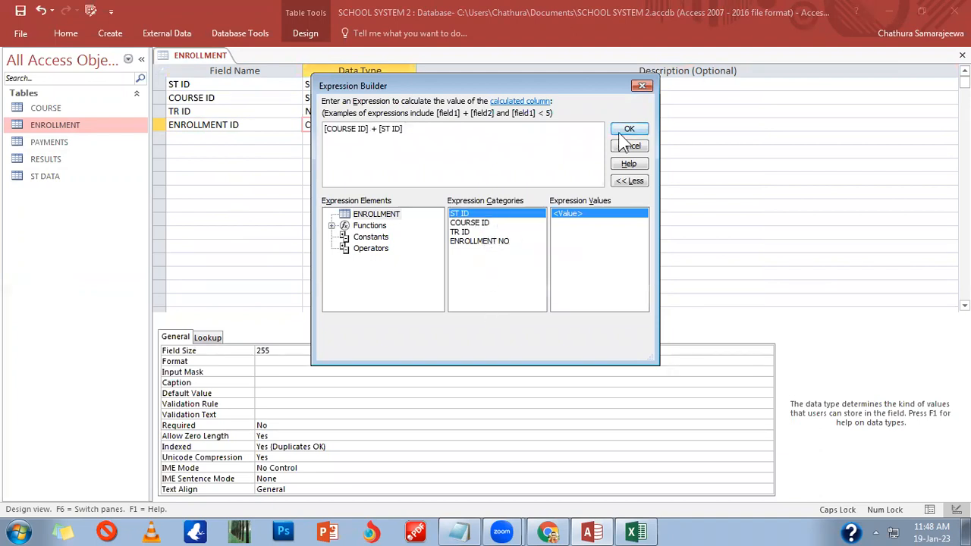
left_click(627, 130)
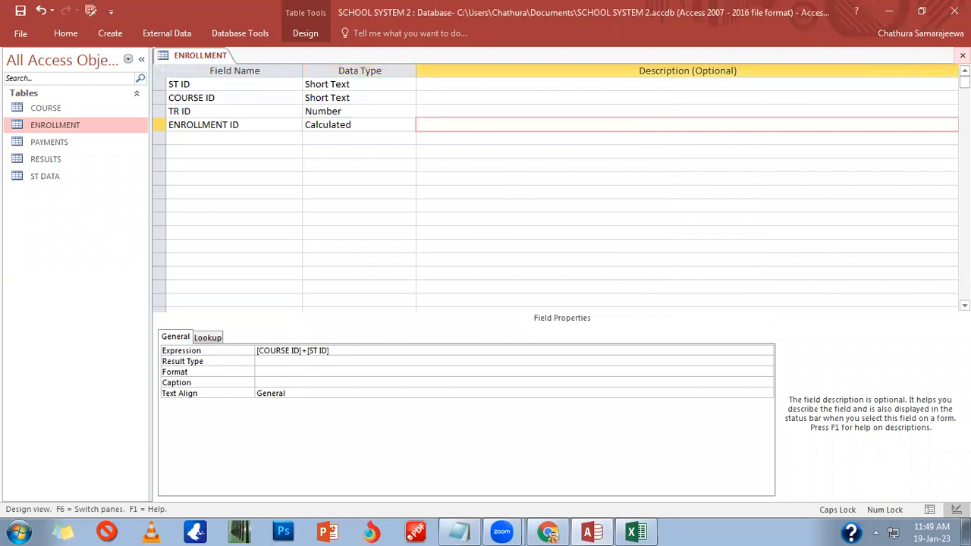
left_click(962, 56)
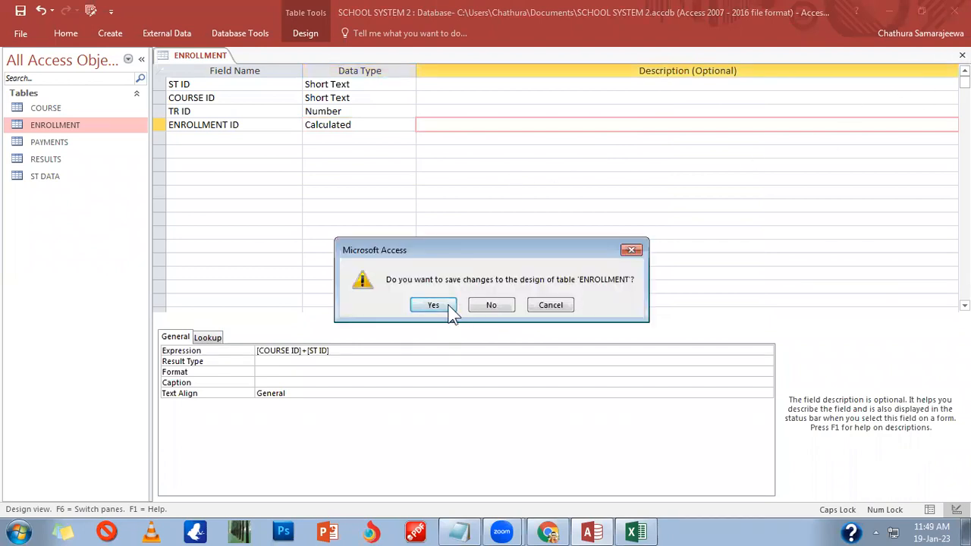
left_click(433, 306)
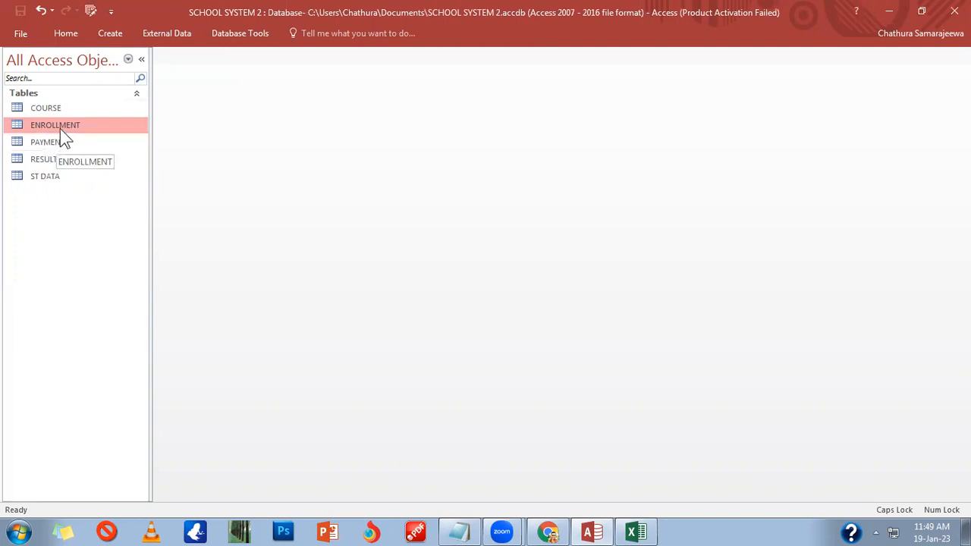
Step: Open the ENROLLMENT and ST DATA datasheets and type S001 as the first ST ID
double_click(68, 128)
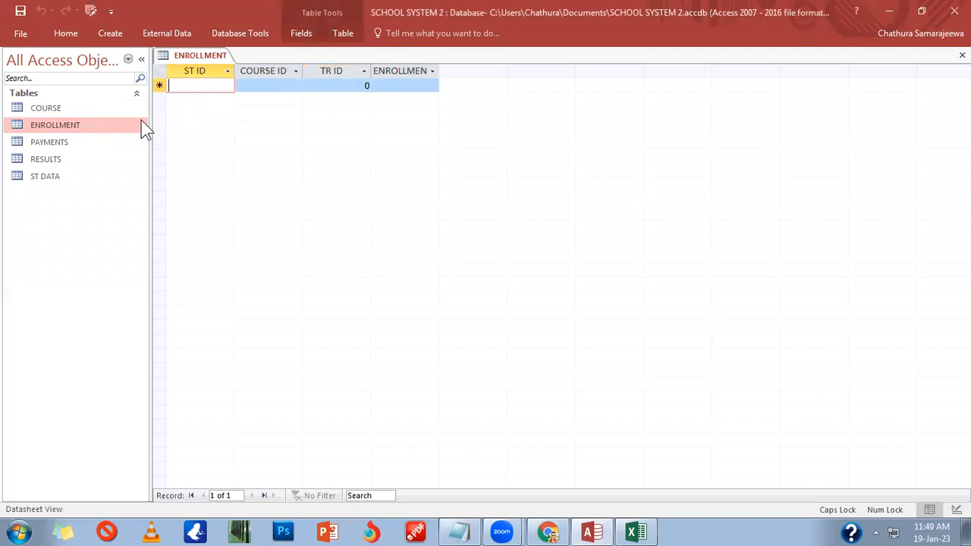
double_click(43, 175)
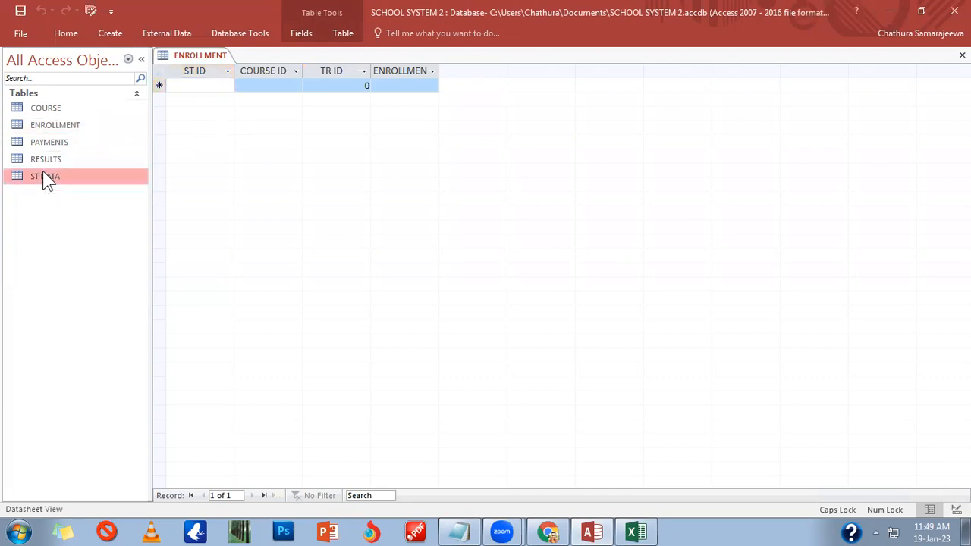
type("s")
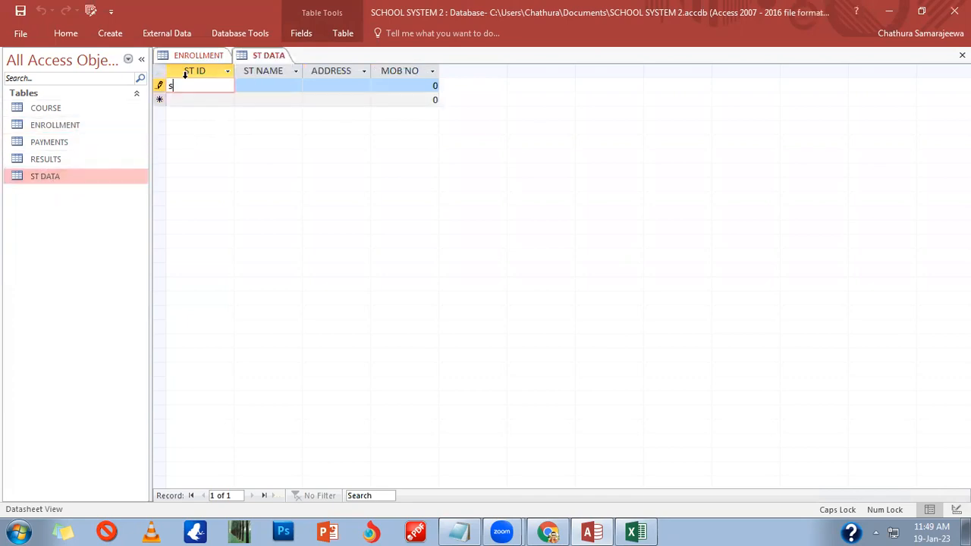
key("BackSpace")
type("D")
key("BackSpace")
type("S001")
Step: Commit the S001 record by moving to the new-record row
left_click(185, 104)
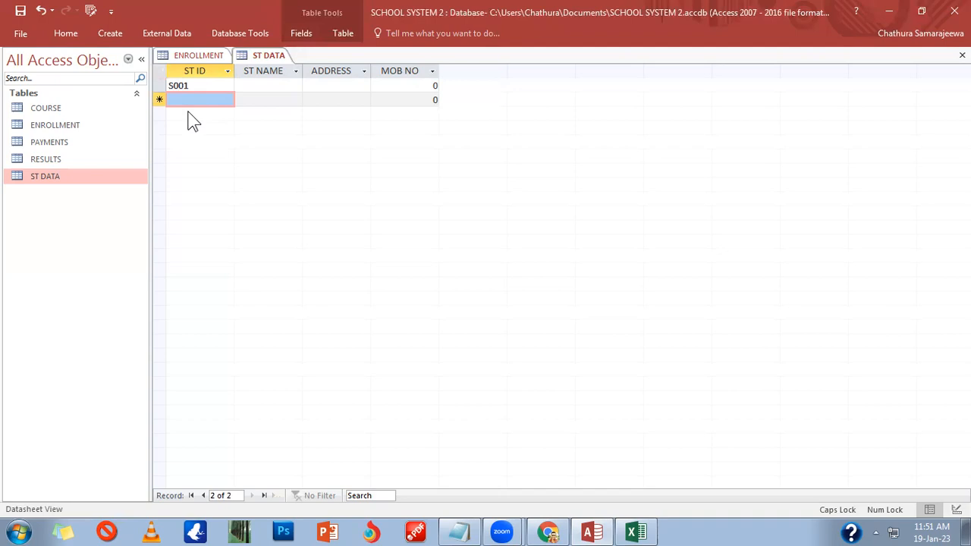
Step: Enter S01, S02, S03, S04, S05 and S06 down the ST ID column
left_click(192, 103)
type("s02")
key("Up")
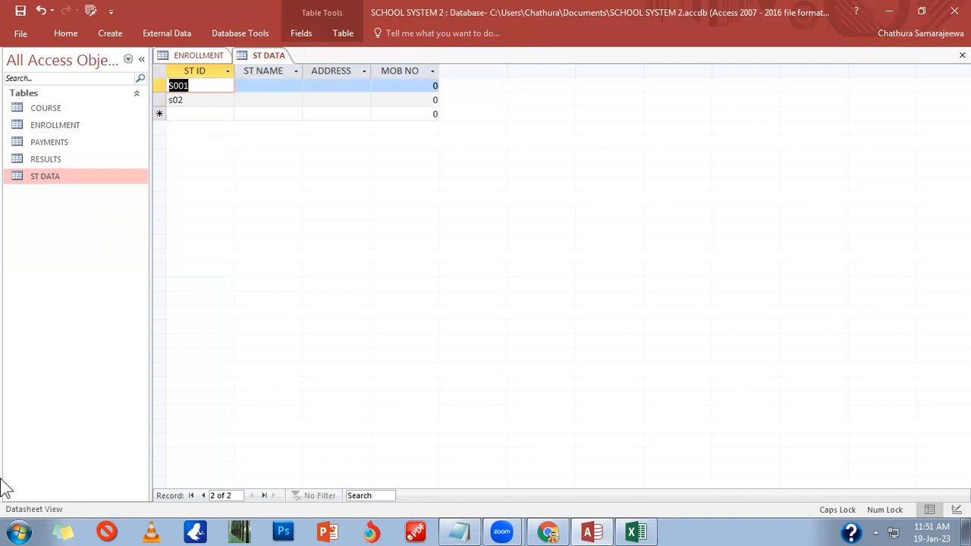
type("S01")
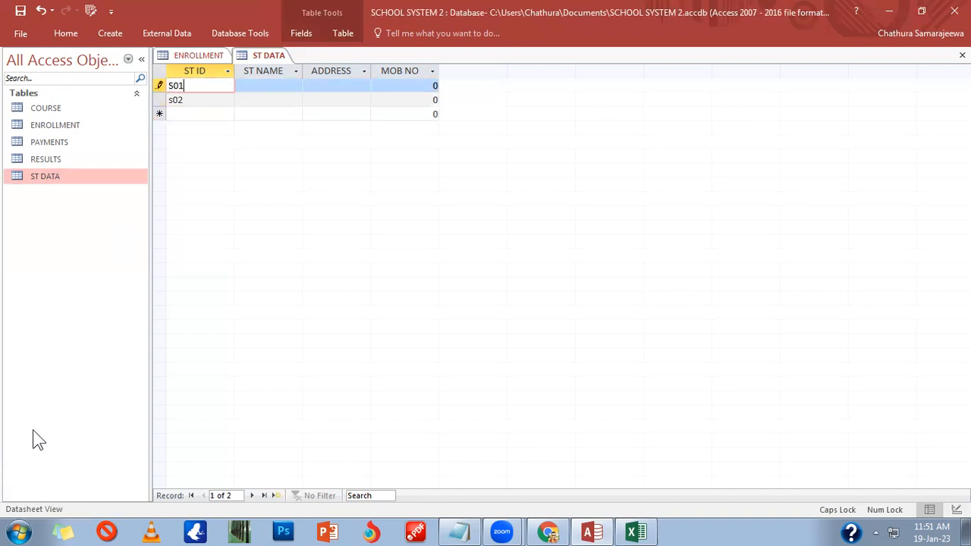
key("Down")
type("S02")
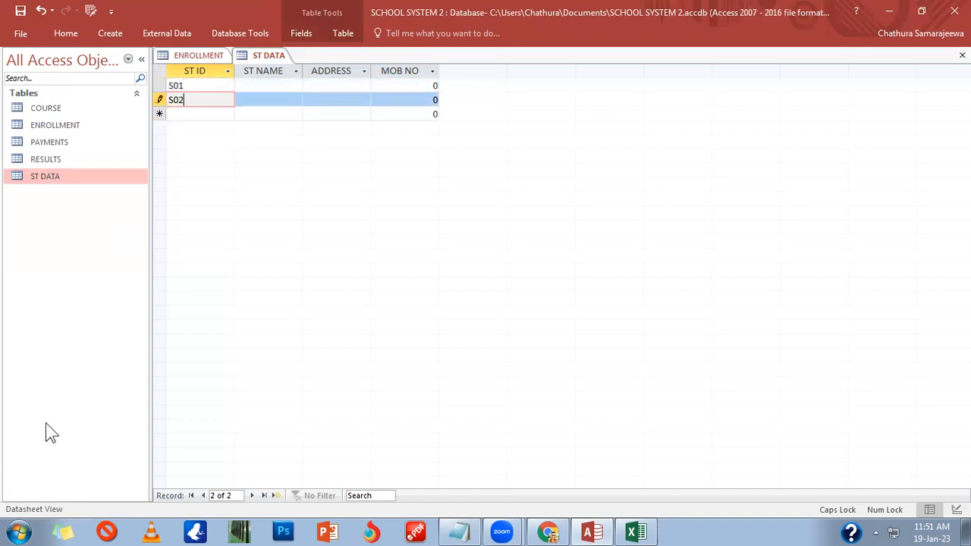
key("Down")
type("S03")
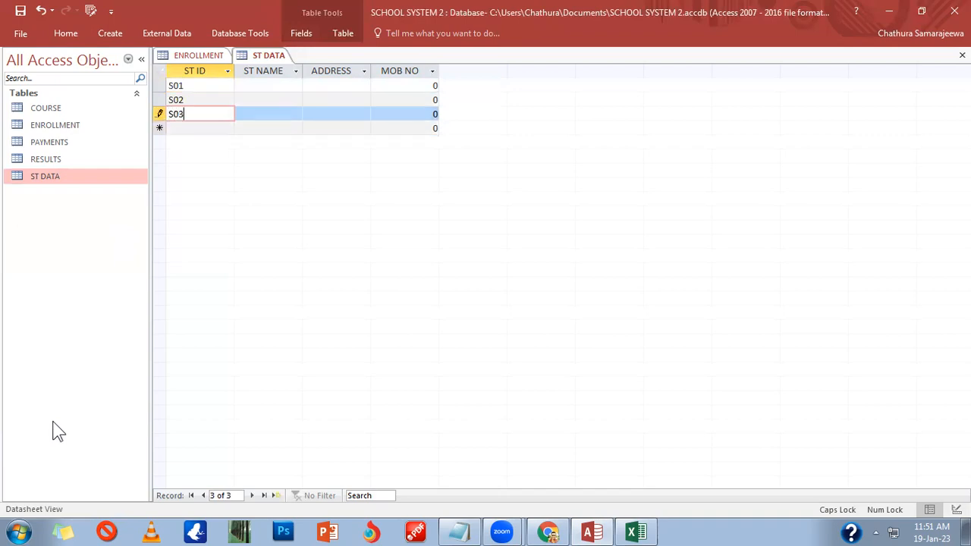
key("Down")
type("S04")
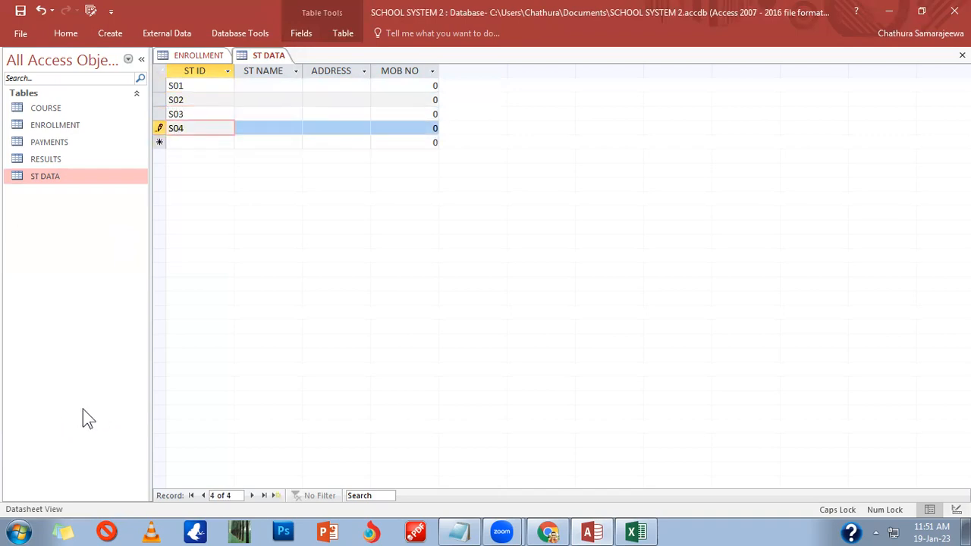
key("Down")
type("S05")
key("Down")
type("S036")
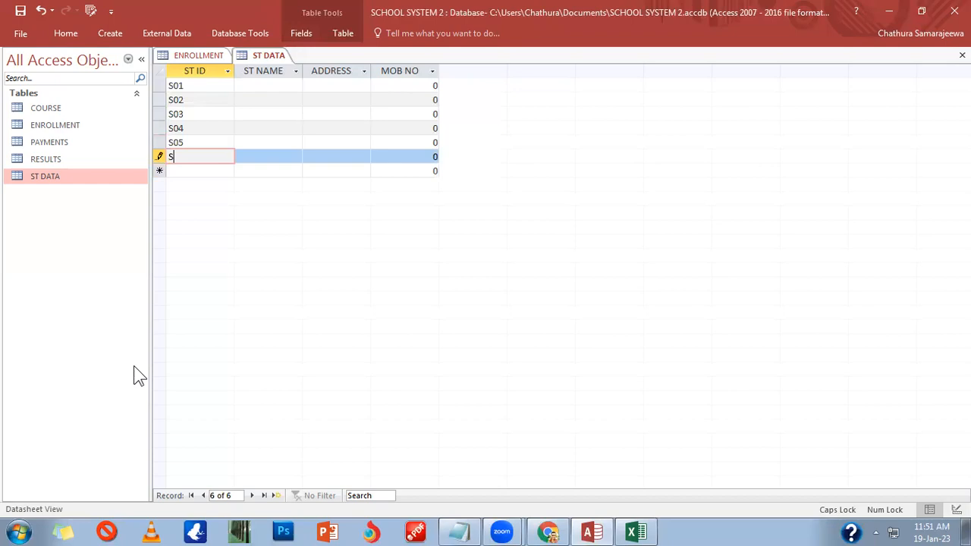
key("BackSpace")
key("BackSpace")
type("6")
key("Tab")
key("Up")
key("Up")
key("Up")
key("Up")
key("Up")
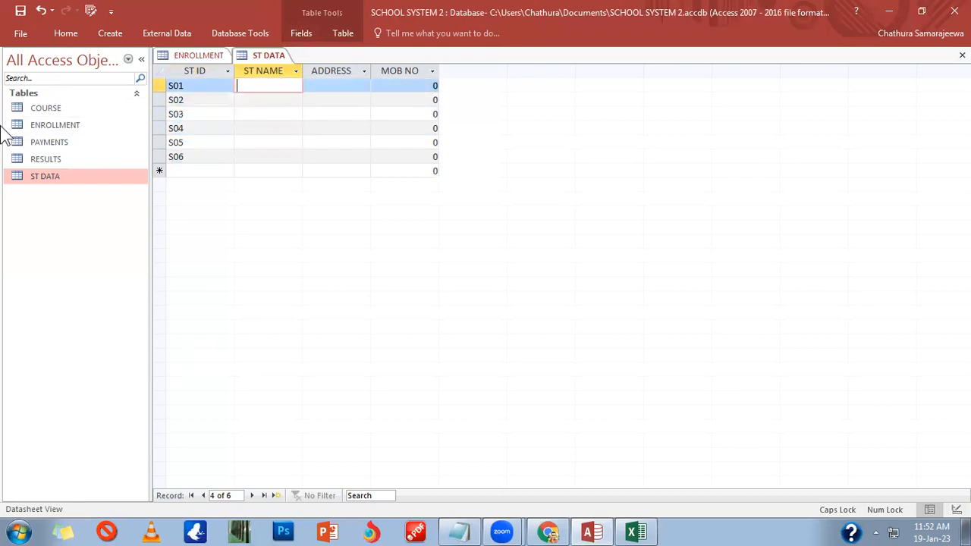
Step: Enter the names NALAKA, ARUNI, SAMANTHA, AMEER, NEETA and ASHEN in the ST NAME column
type("NA")
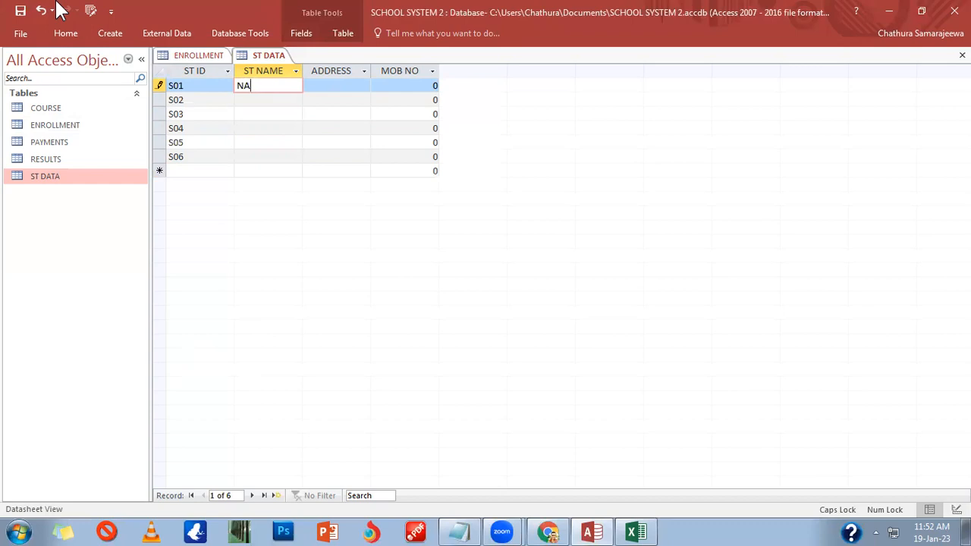
type("LAKA")
key("Down")
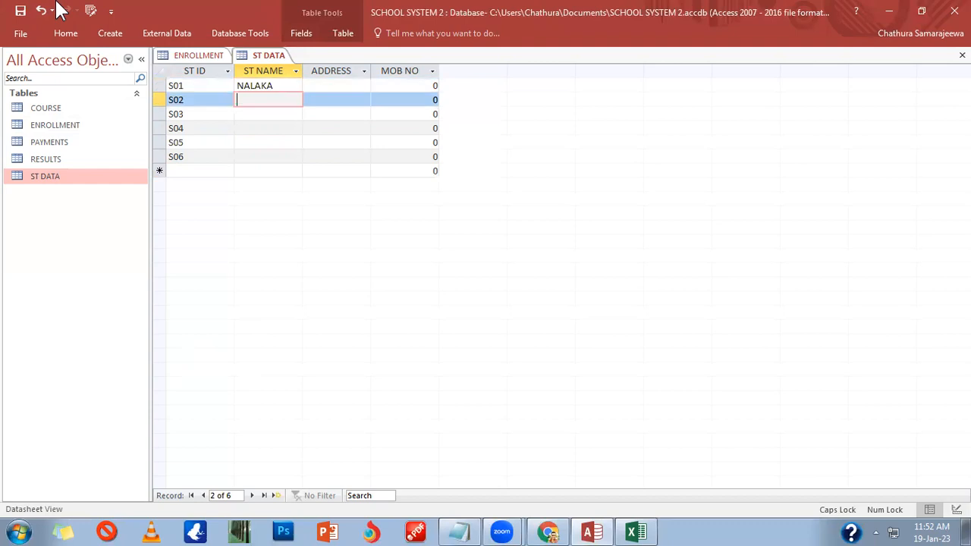
type("UNI")
key("Down")
type("SAMANTHA")
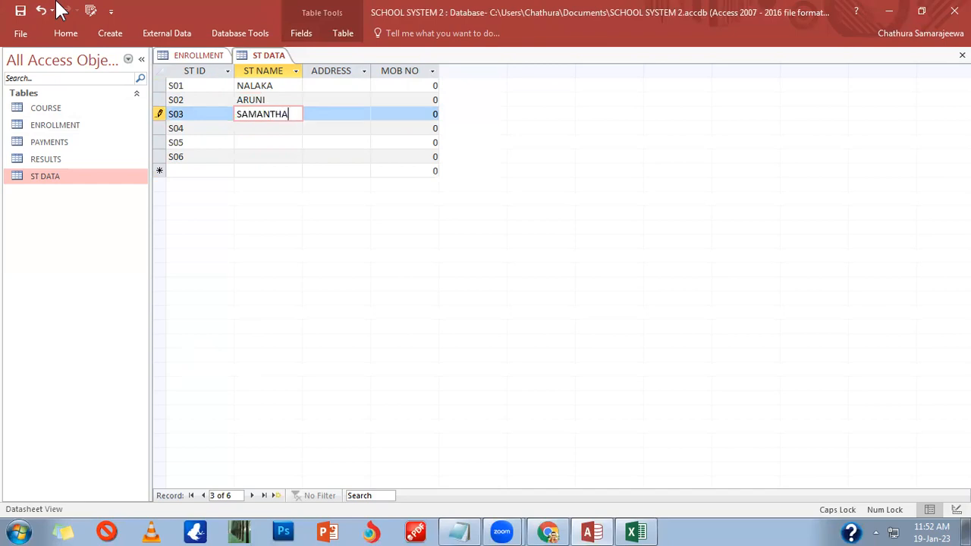
key("Down")
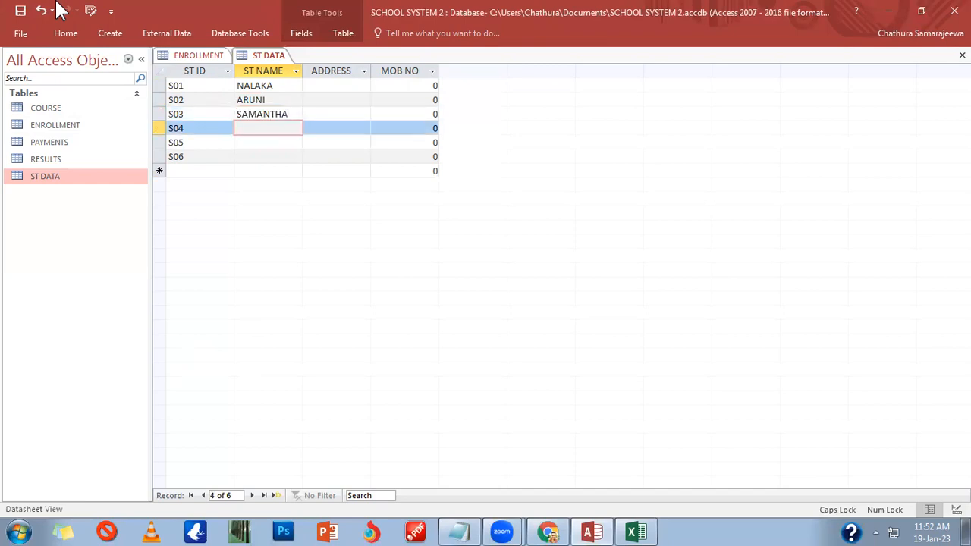
type("AMEER")
key("Down")
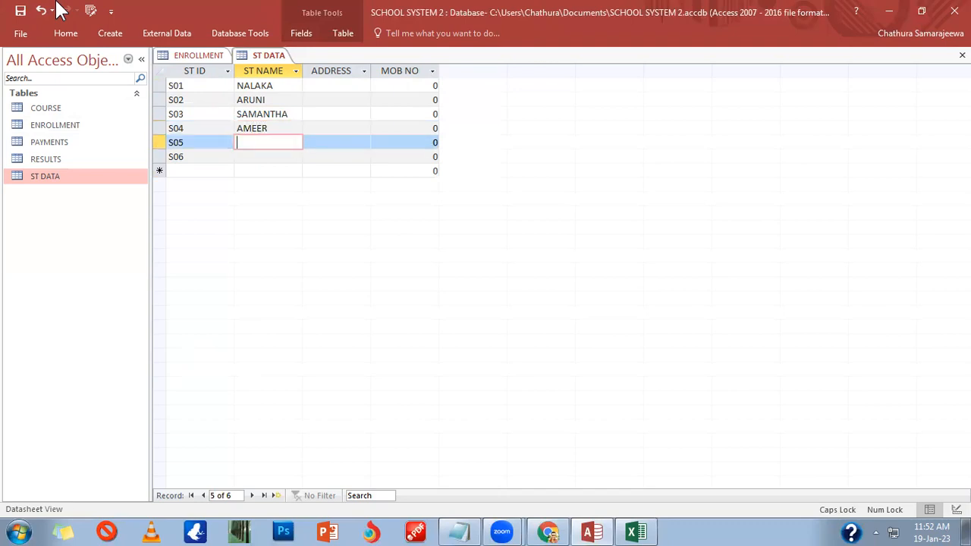
type("NEETA")
key("Down")
type("ASHEN")
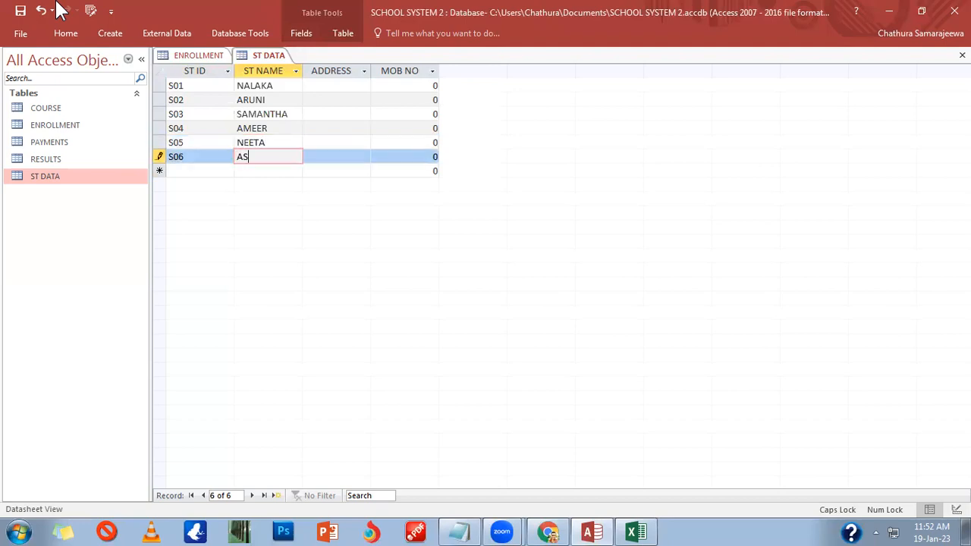
key("Tab")
key("Up")
key("Up")
key("Up")
key("Up")
key("Up")
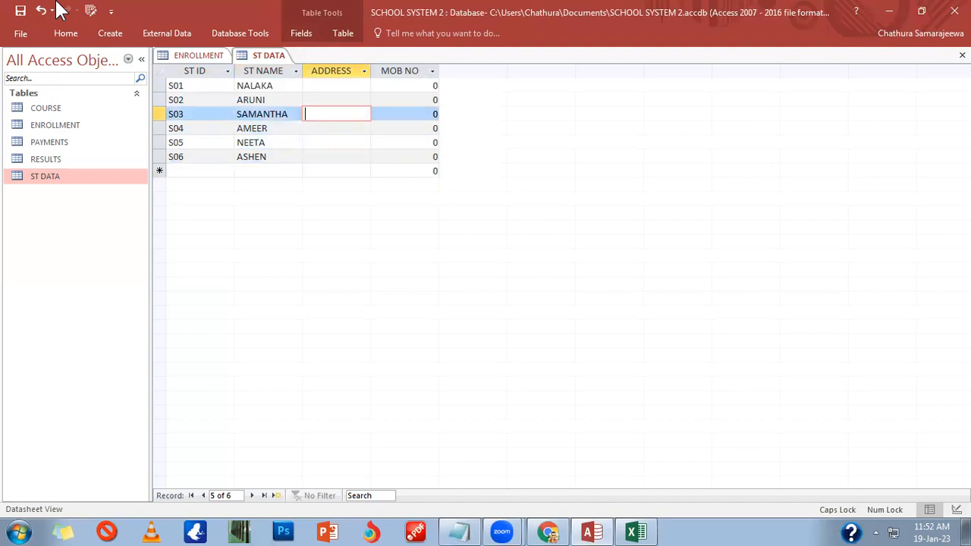
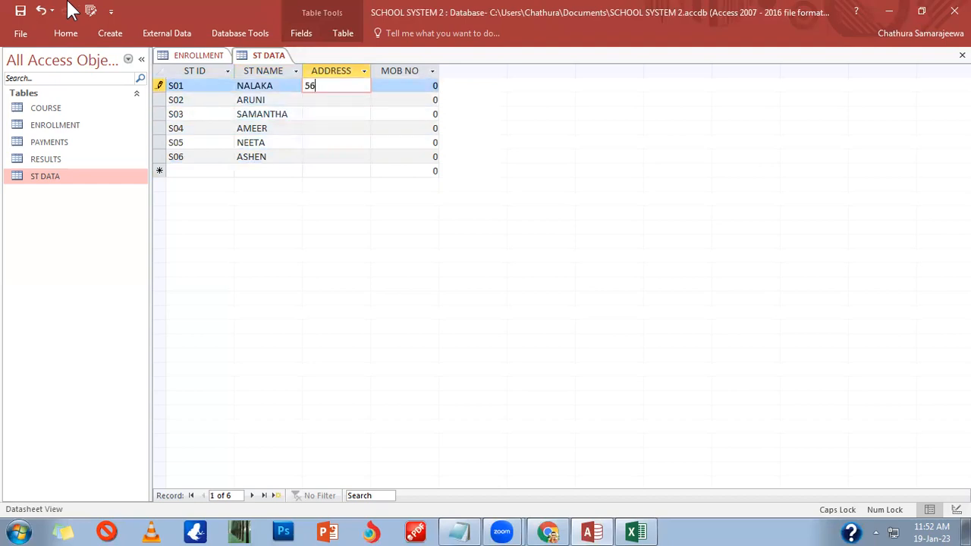
Step: Fill in the house-number-and-town address for each student S01 through S06 in the ADDRESS column
key("Down")
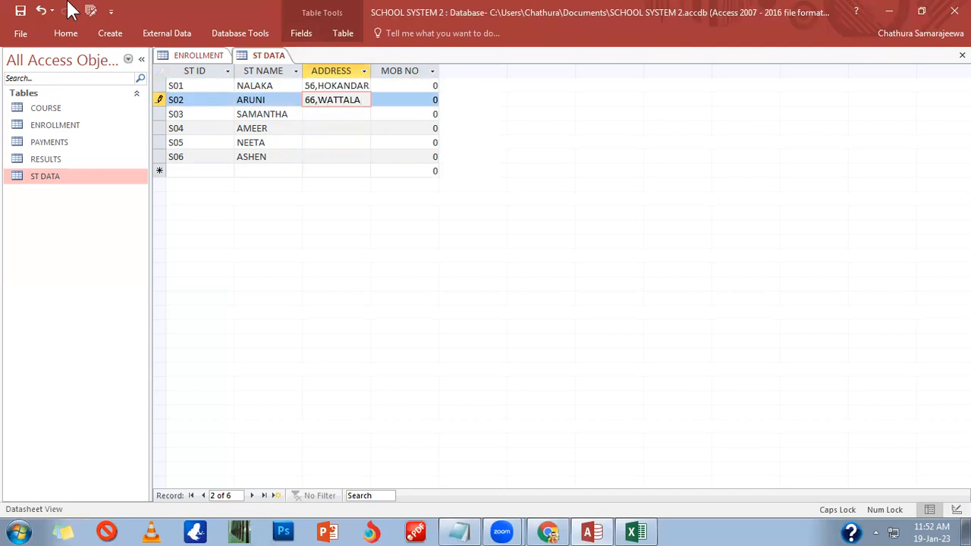
key("Down")
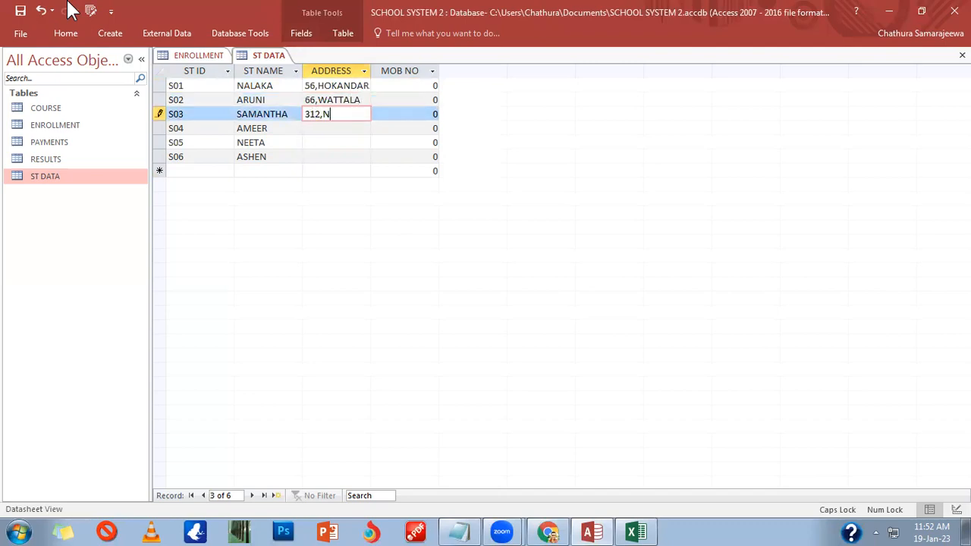
key("Down")
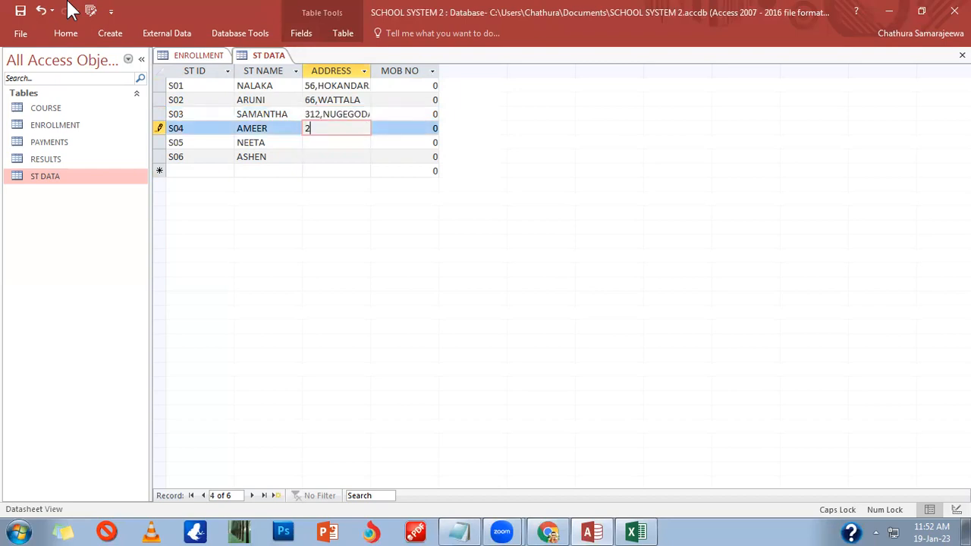
key("Down")
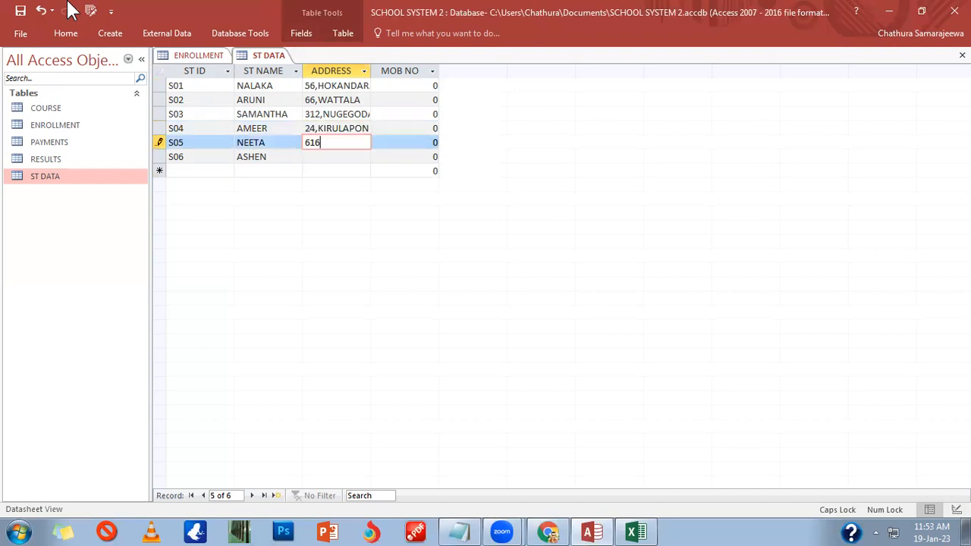
key("Down")
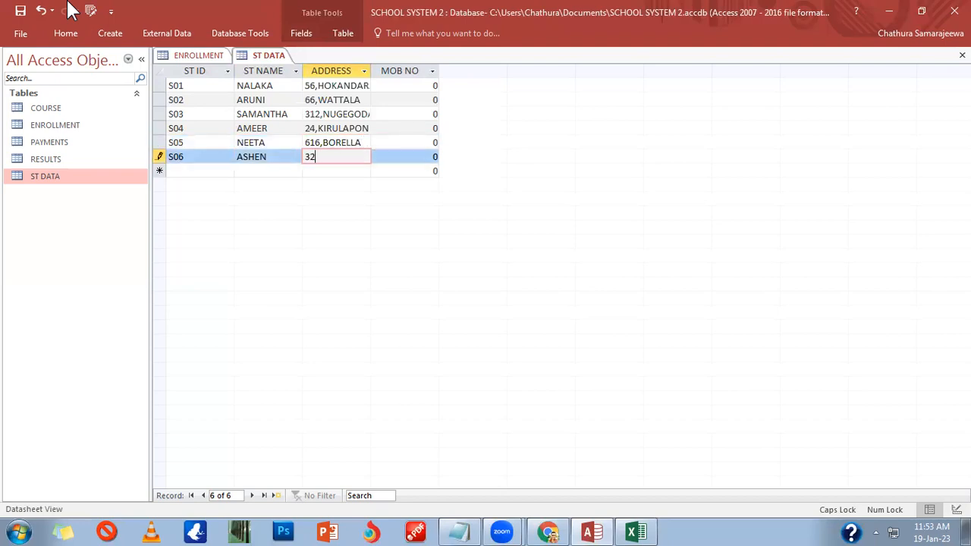
Step: Replace the 0 in MOB NO with mobile numbers for students S01 and S02
key("Tab")
key("Up")
key("Up")
key("Up")
key("Up")
key("Up")
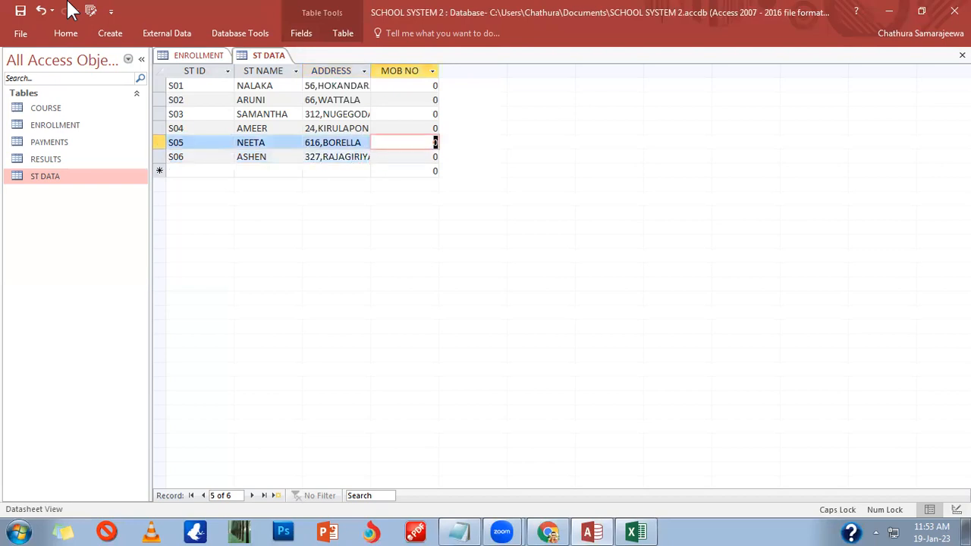
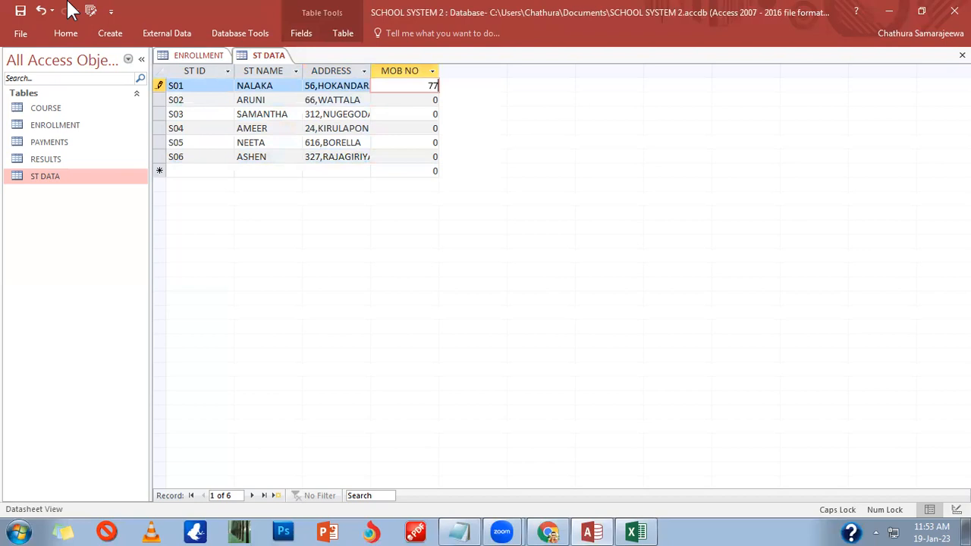
key("Tab")
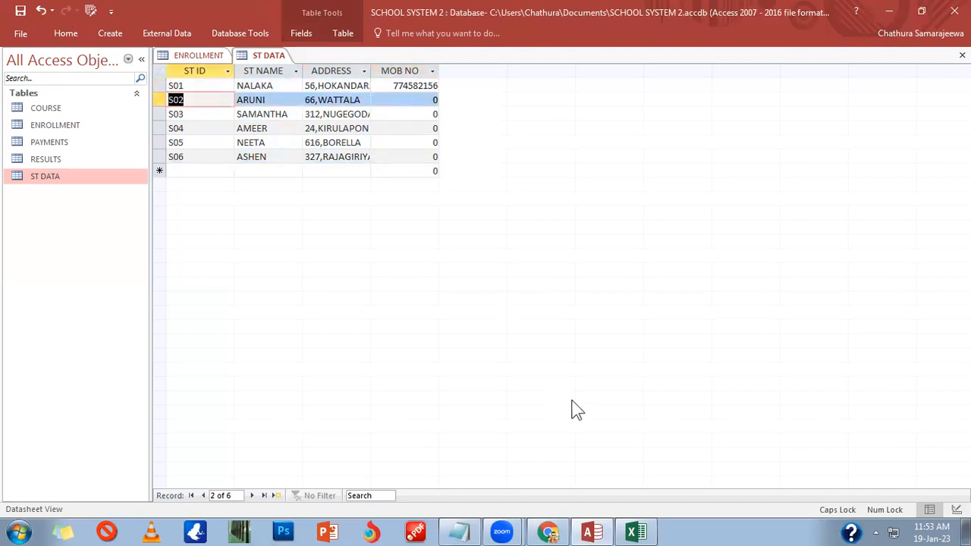
left_click(400, 105)
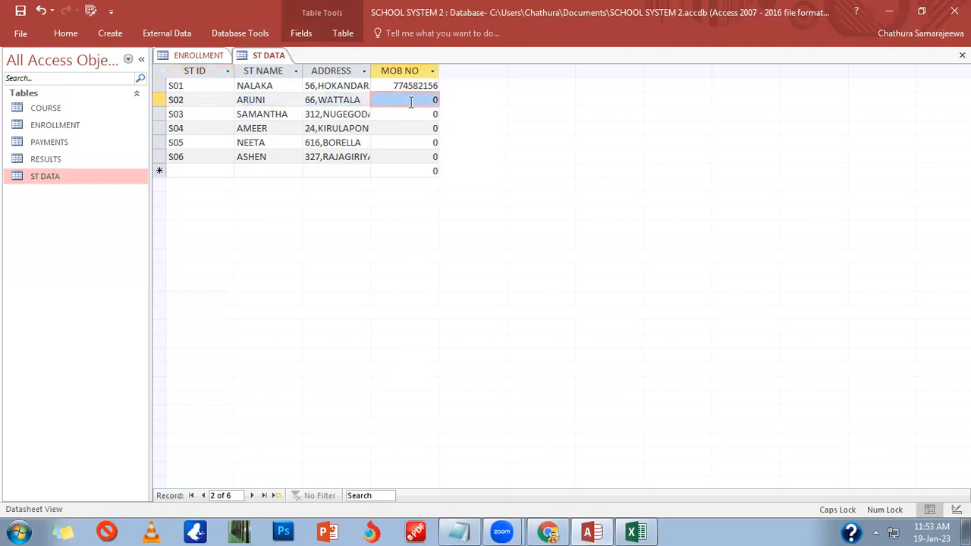
type("771459159")
key("Down")
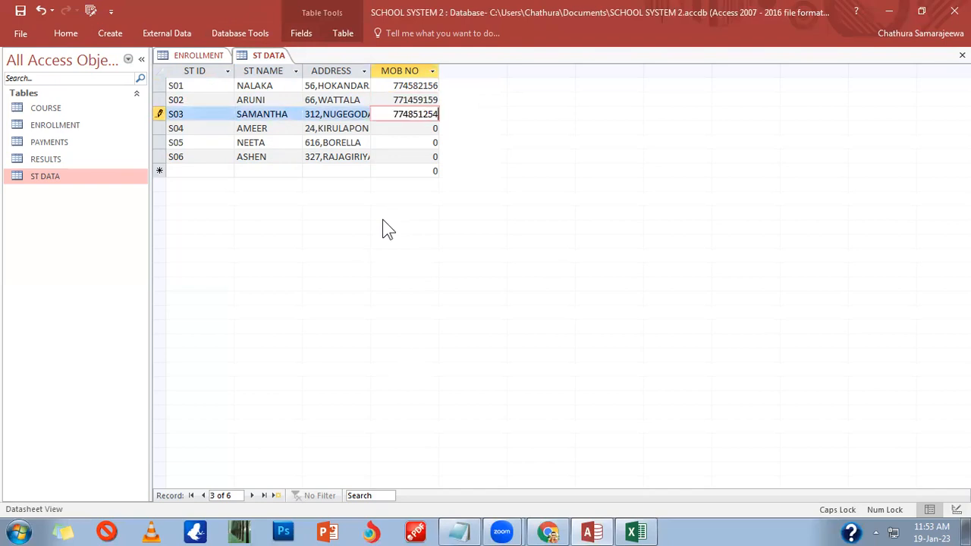
Step: Enter the mobile numbers for students S03 through S06 in MOB NO
key("Down")
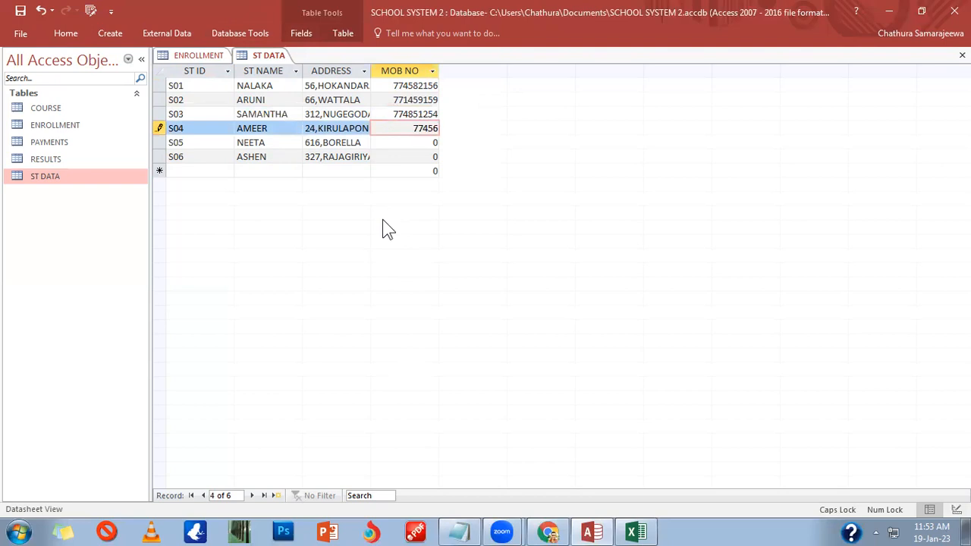
key("Down")
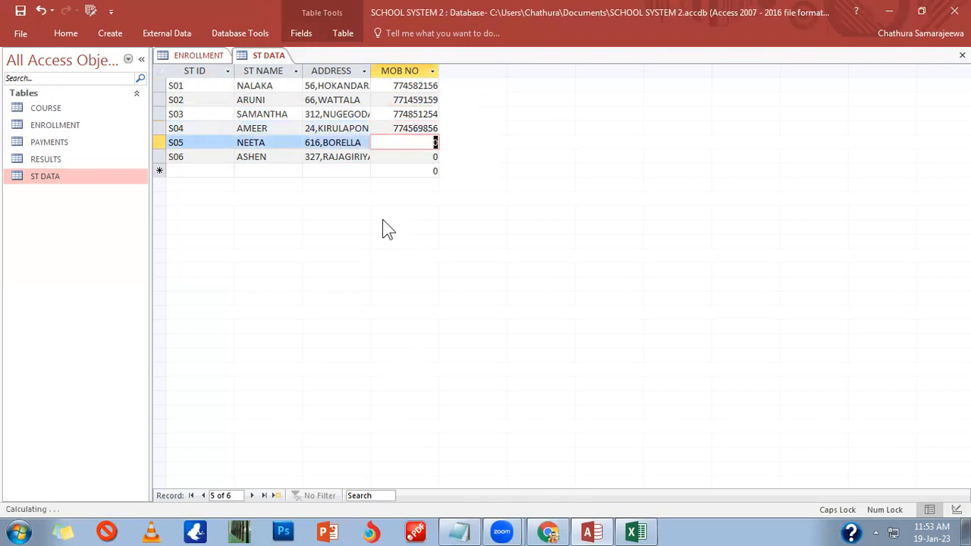
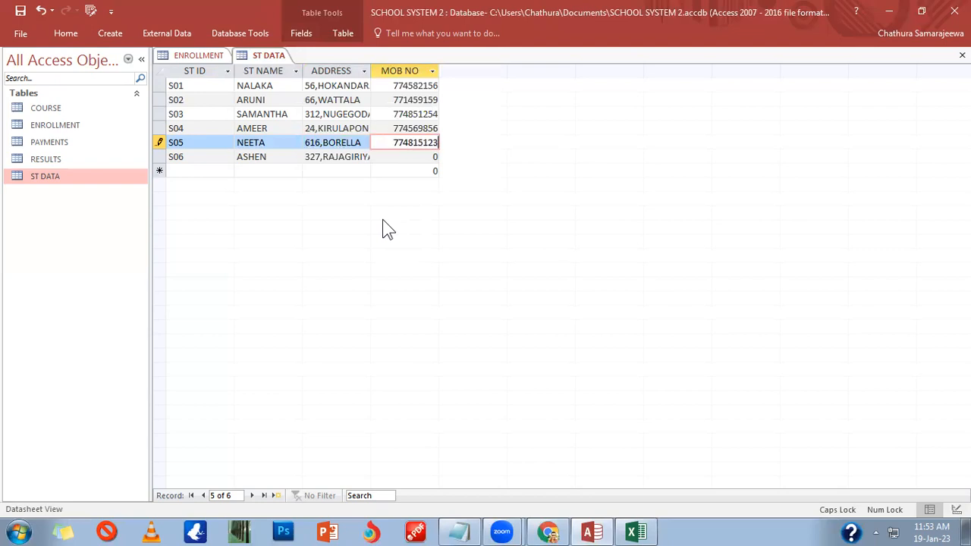
key("Down")
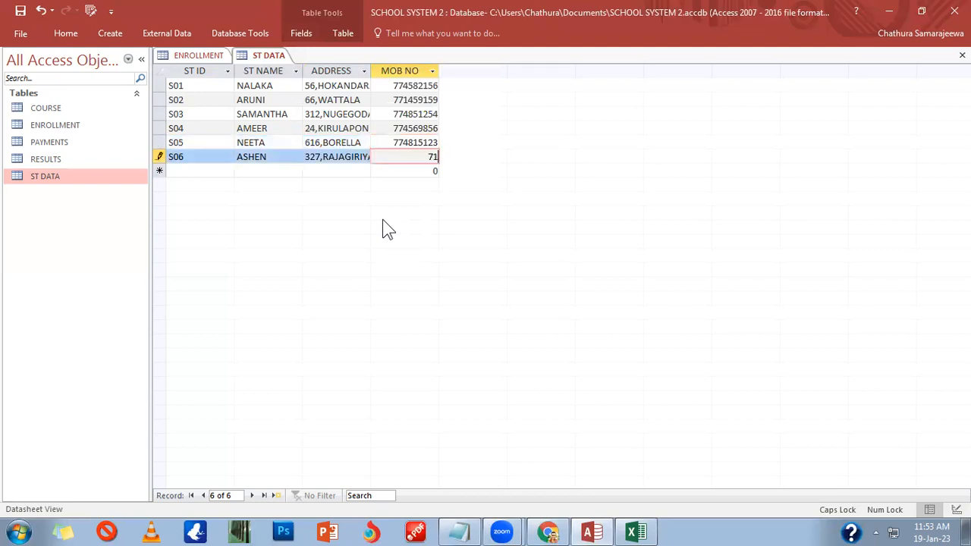
Step: Copy the whole ST ID column from the ST DATA table
left_click(182, 72)
right_click(183, 71)
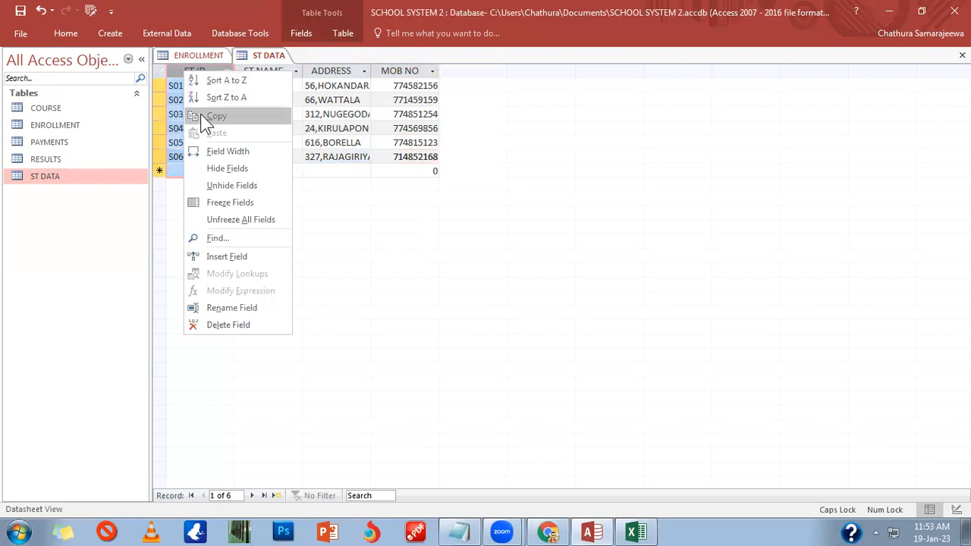
left_click(199, 116)
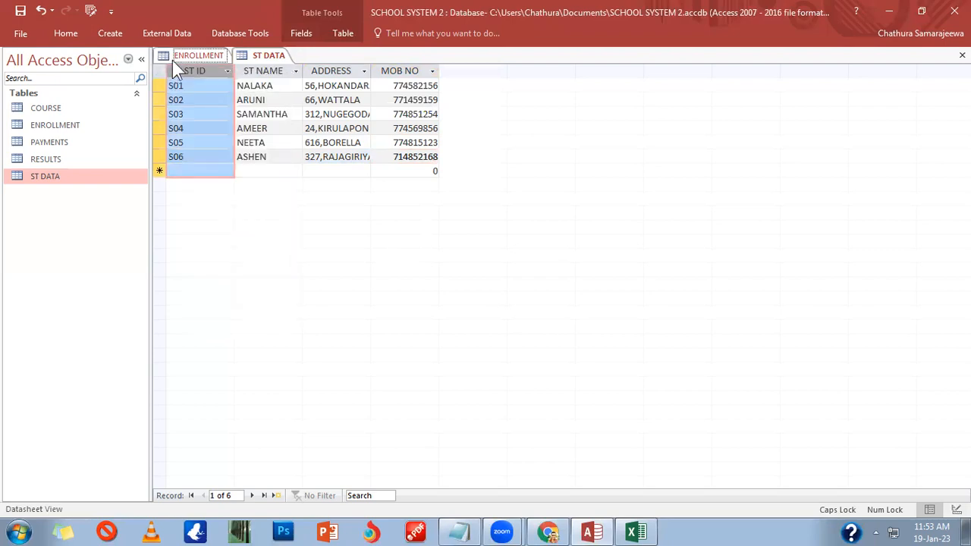
left_click(174, 58)
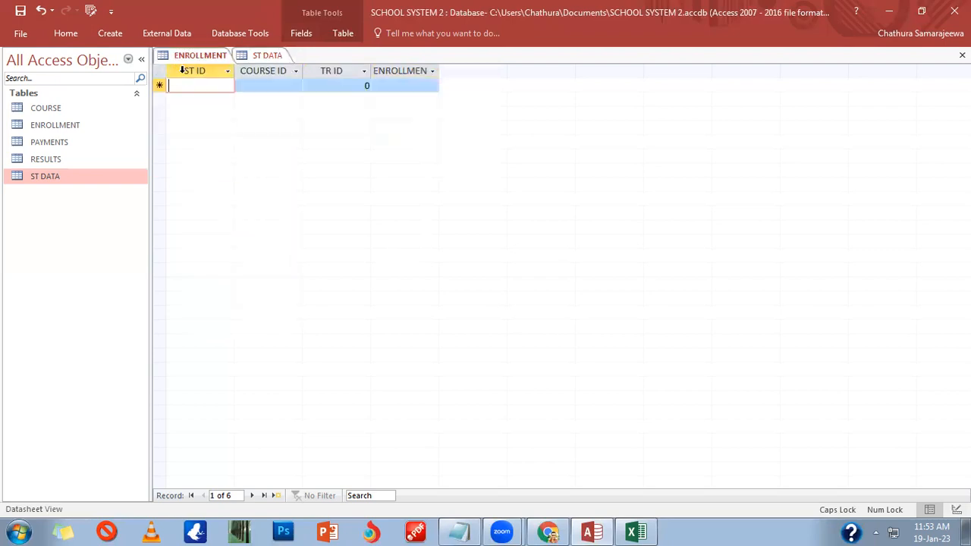
left_click(262, 55)
right_click(198, 70)
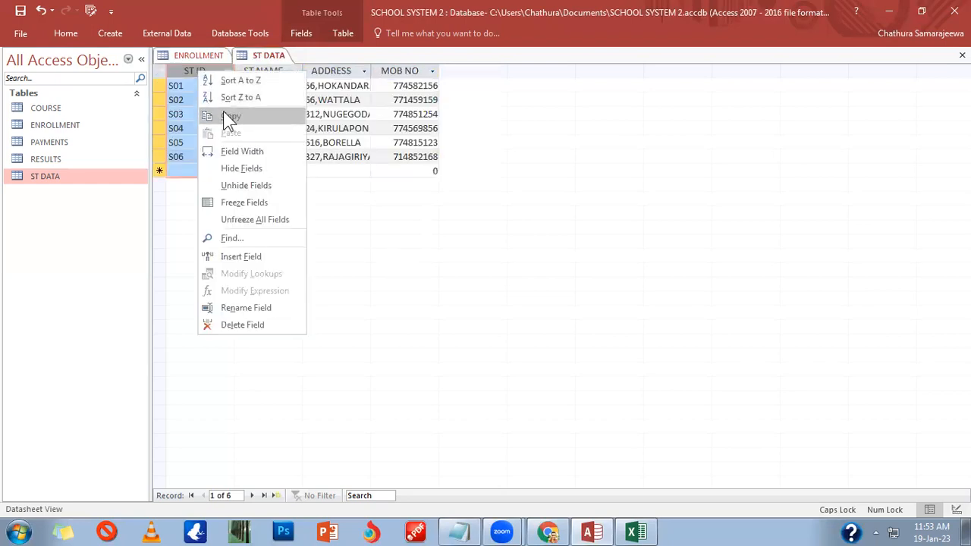
left_click(231, 116)
Step: Paste the six student IDs into ENROLLMENT's ST ID column and confirm
left_click(200, 57)
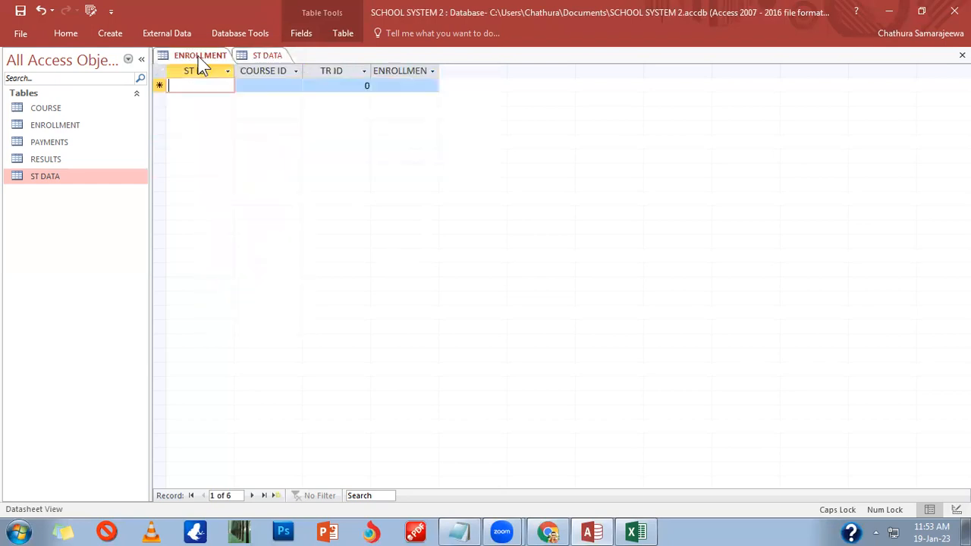
right_click(195, 71)
left_click(217, 124)
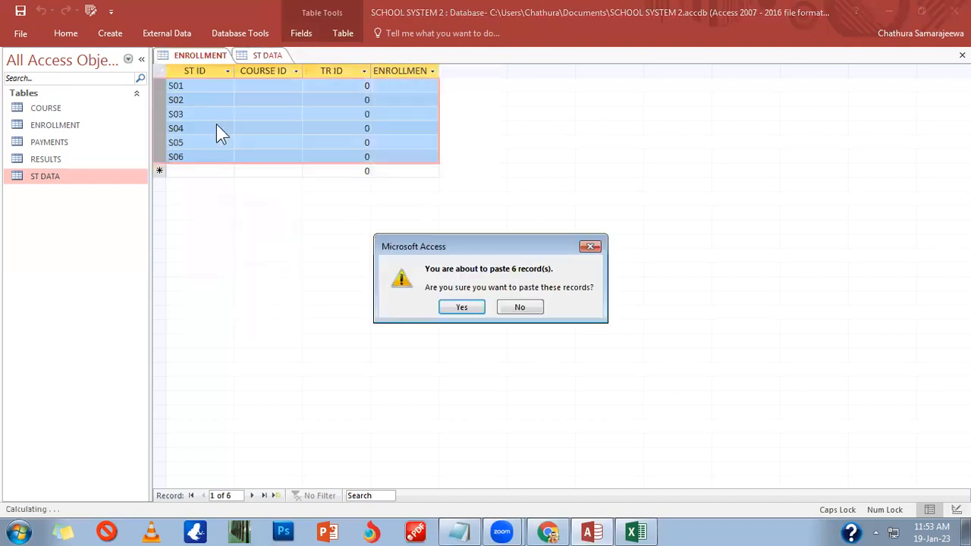
left_click(457, 307)
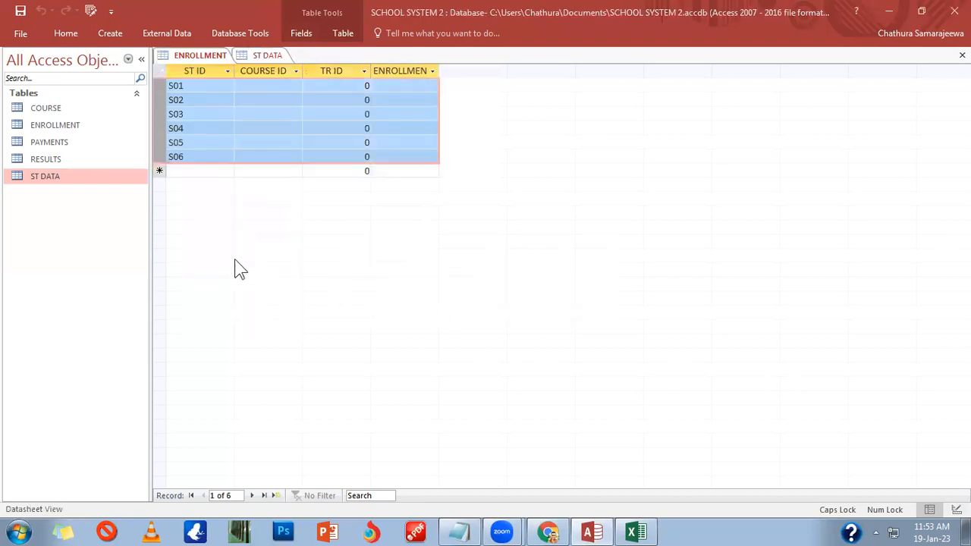
Step: Paste the six student IDs into the PAYMENTS table's ST ID column and confirm
double_click(57, 141)
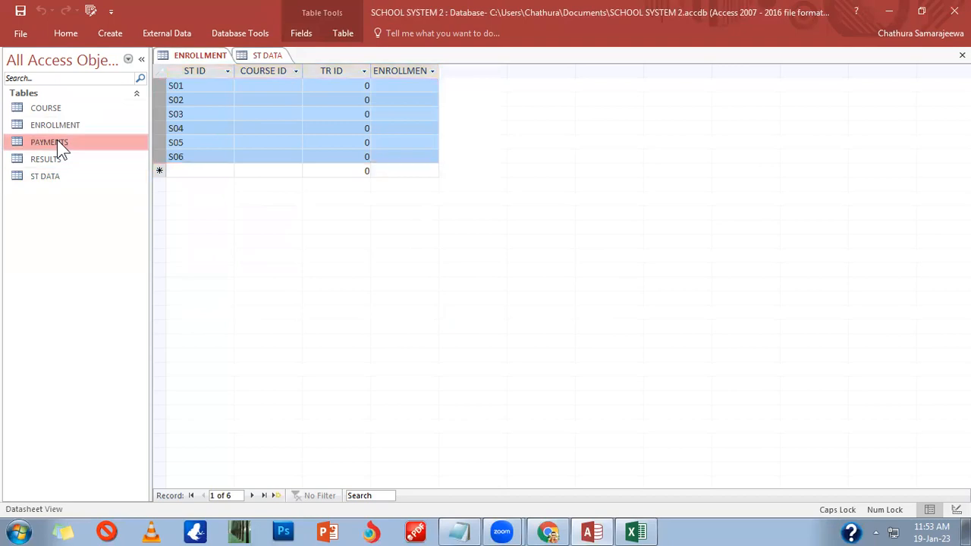
right_click(186, 73)
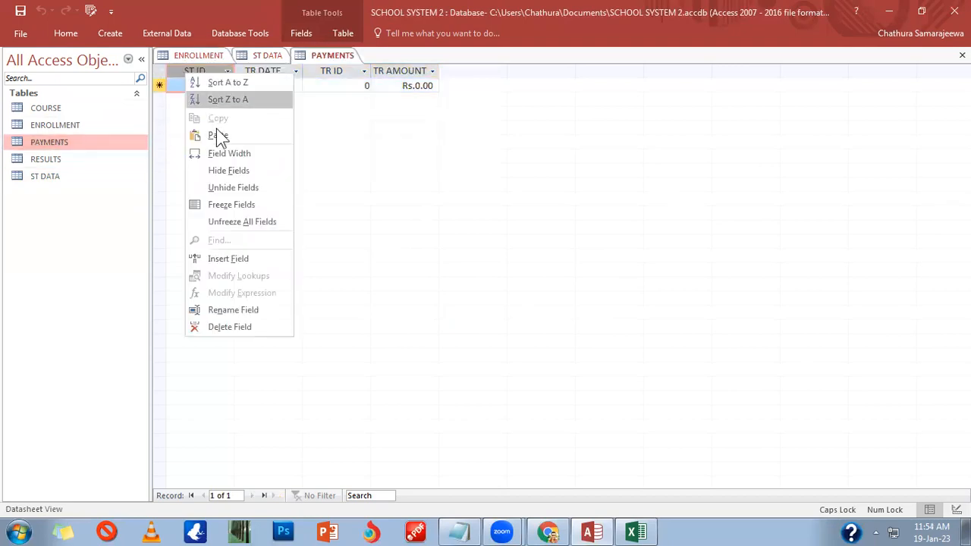
left_click(217, 134)
left_click(460, 309)
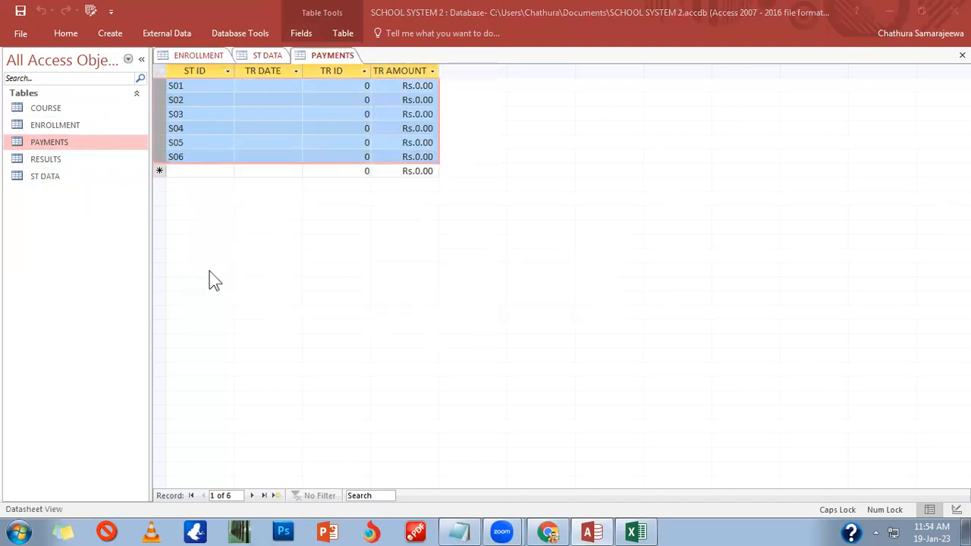
left_click(61, 160)
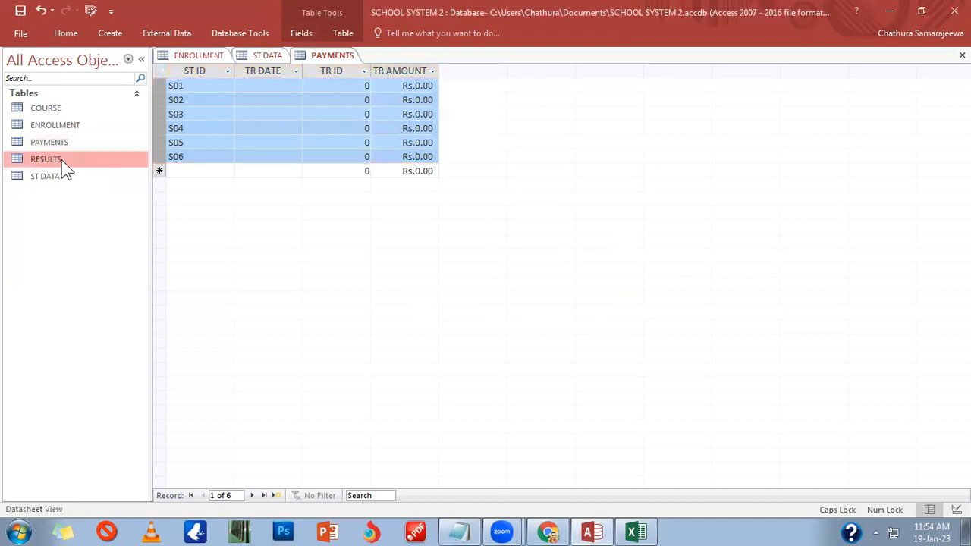
Step: In the COURSE table, add MOA: Ms Office Applications, 16weeks, fee 14000
double_click(68, 110)
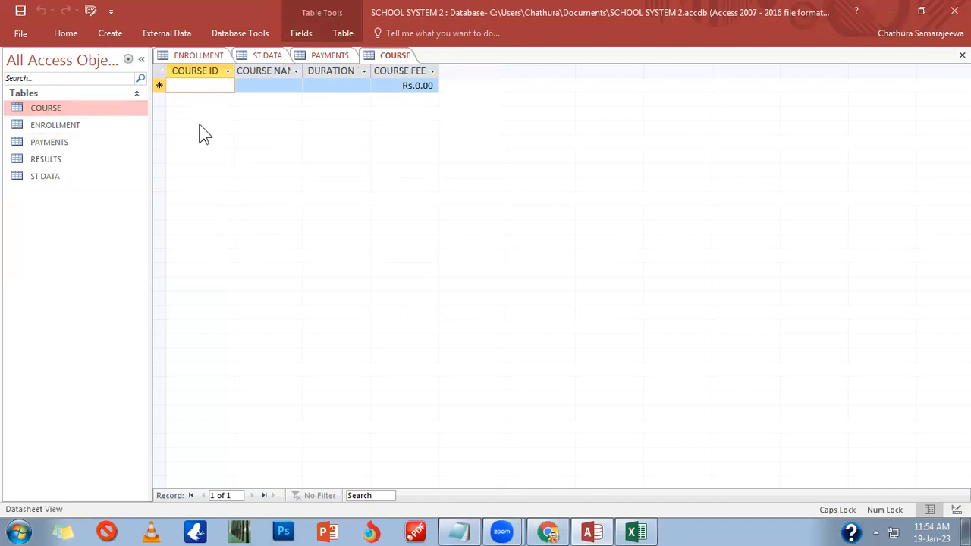
type("mat")
key("BackSpace")
key("BackSpace")
key("BackSpace")
type("MOA")
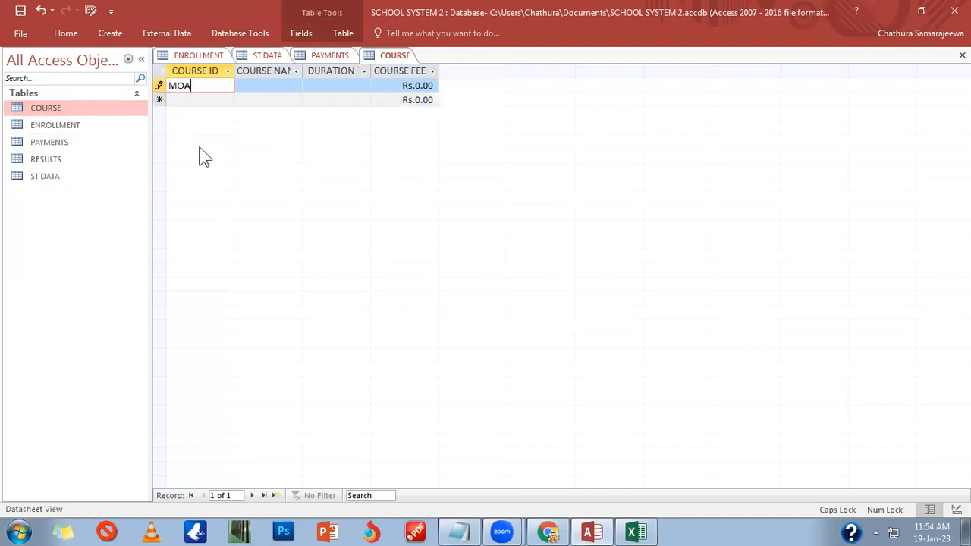
key("Tab")
type("Ms Office ")
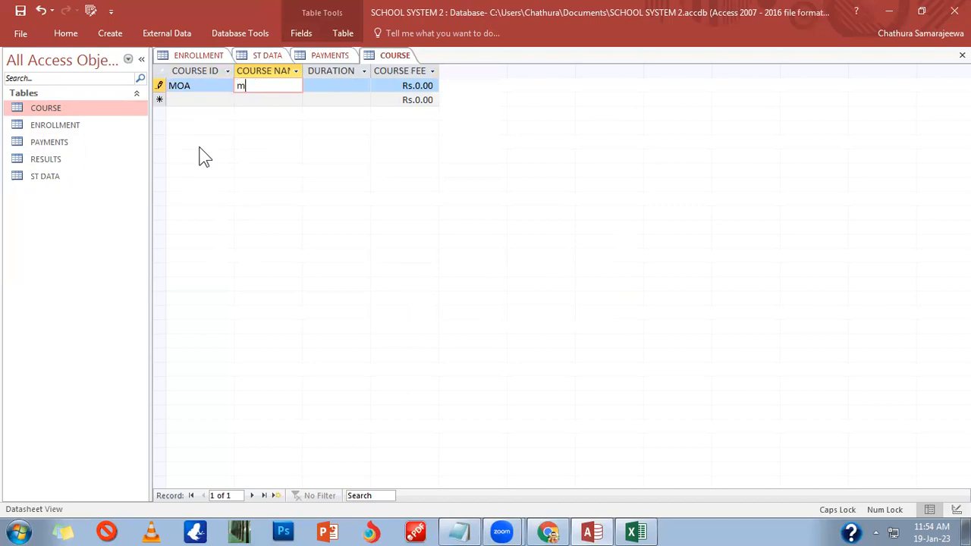
type("Appli")
key("BackSpace")
key("BackSpace")
type("lications")
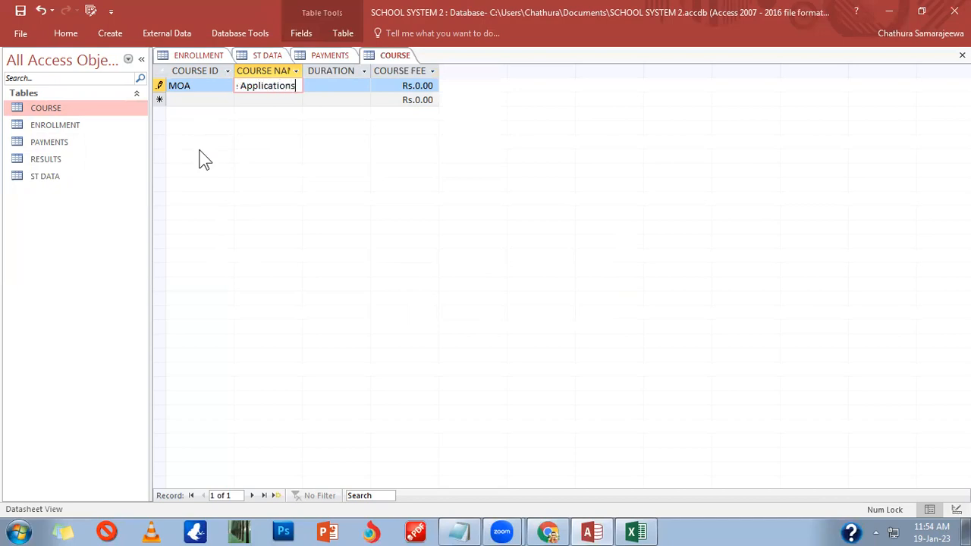
key("Down")
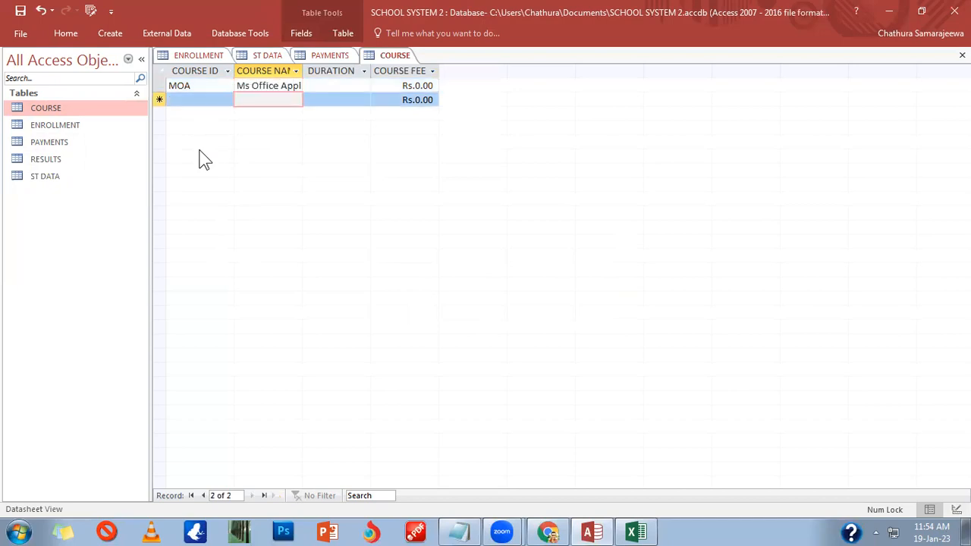
key("Up")
key("Tab")
type("16weeks")
key("Tab")
type("14000")
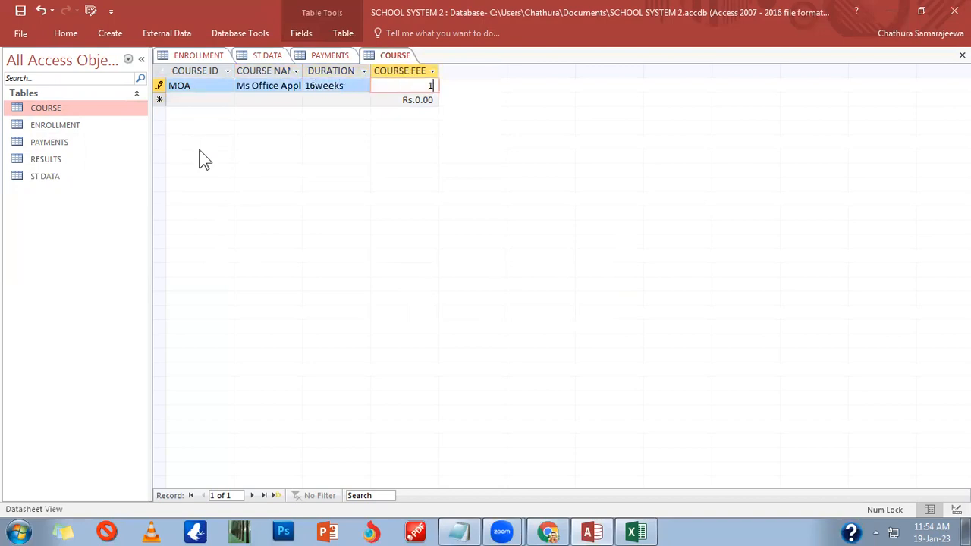
key("Down")
Step: Add the CAS record: Computerized Acounting, 12weeks, fee 18000
key("shift+Tab")
key("shift+Tab")
key("shift+Tab")
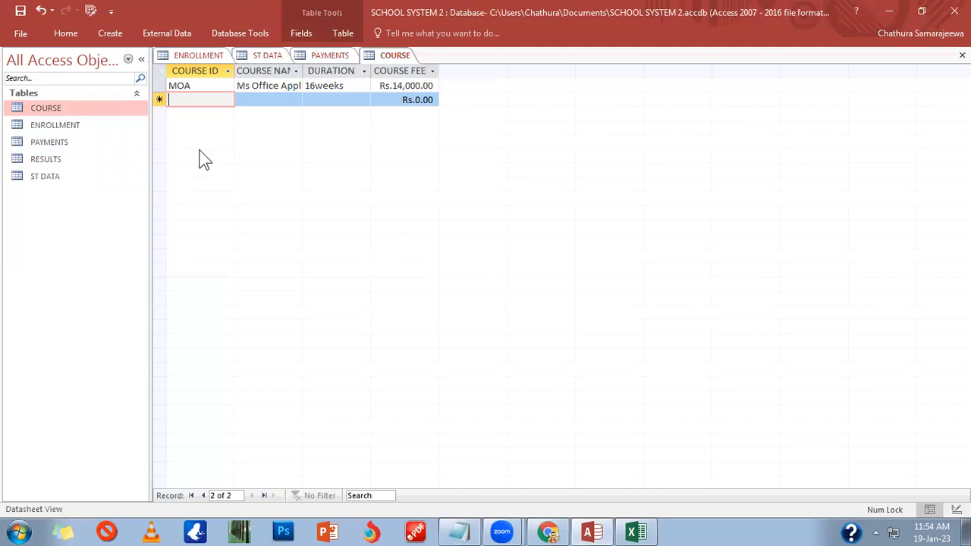
type("c")
type("CAS")
key("Tab")
type("Co")
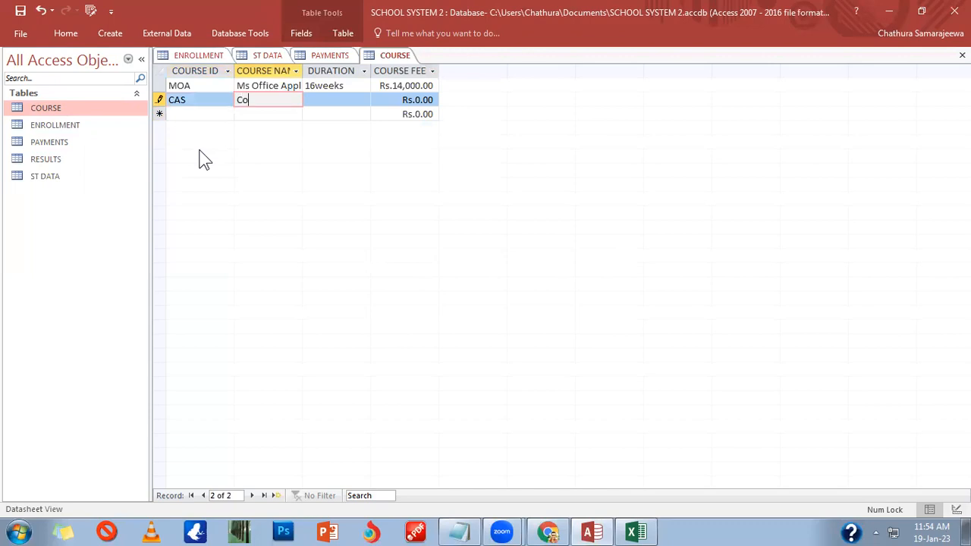
type("mputeri")
type("zed Ac")
type("ounting")
key("Tab")
type("12")
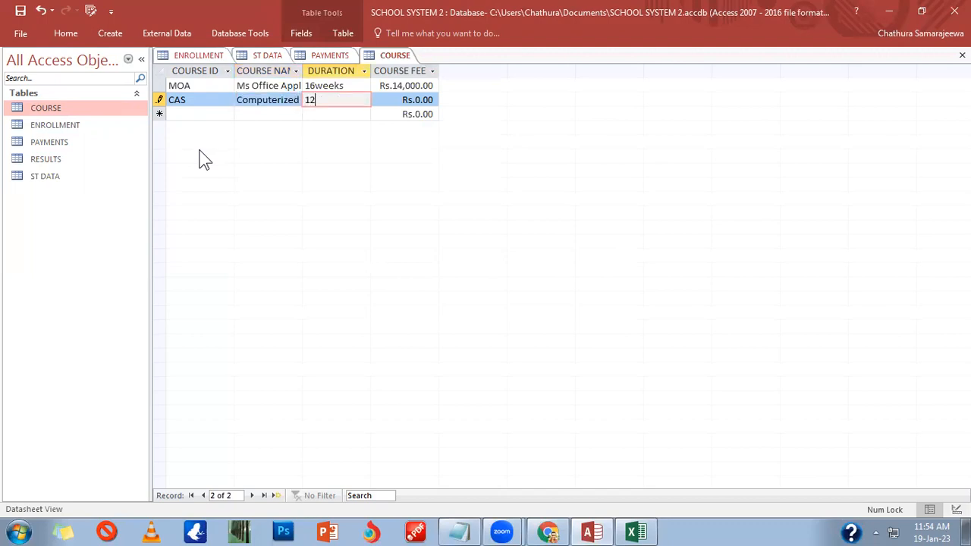
type("weeks")
key("Tab")
type("18000")
key("Down")
Step: Enter the TAX record: COURSE IN TAXATION, 12WEEKS, fee 210000
key("Left")
key("Left")
key("Left")
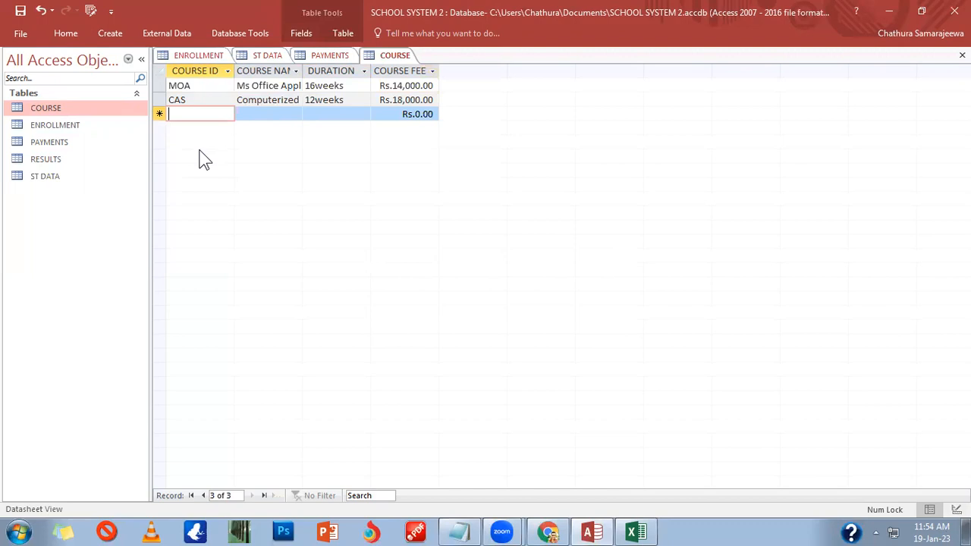
type("tax")
key("Tab")
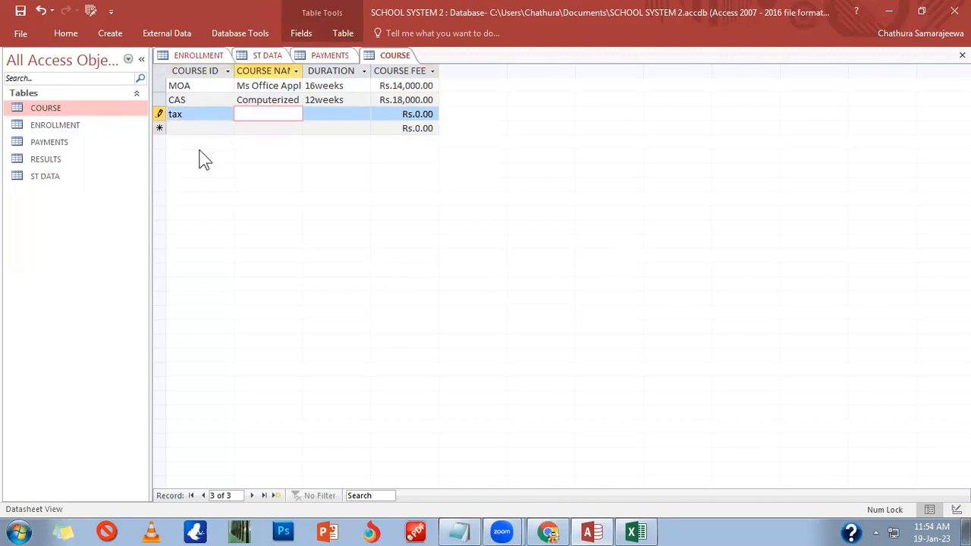
key("shift+Tab")
type("r")
key("Caps_Lock")
type("RA")
key("BackSpace")
key("BackSpace")
type("TAX")
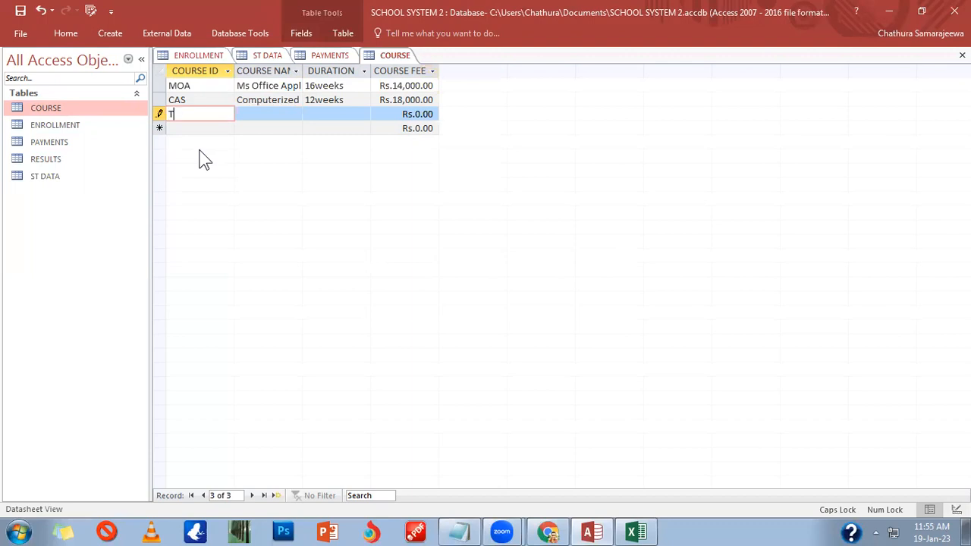
key("Tab")
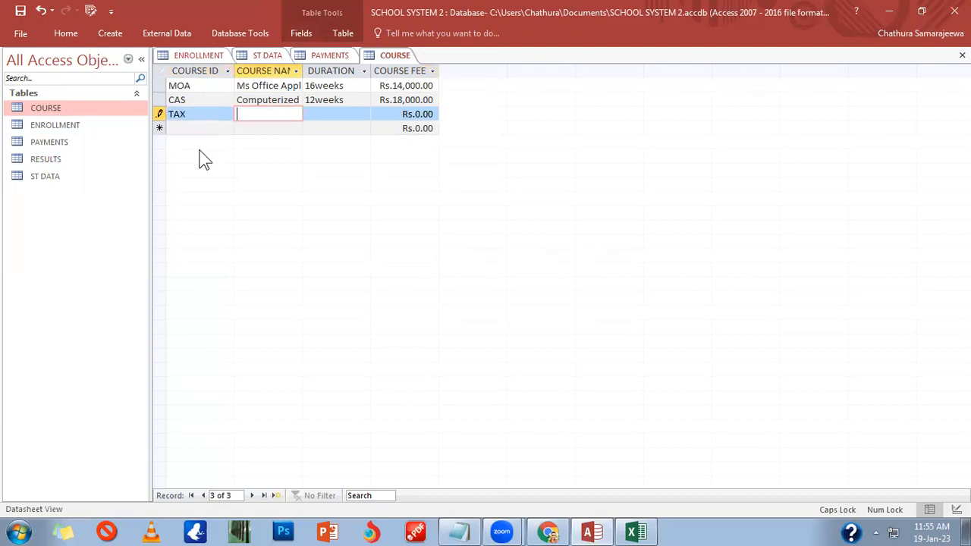
type("COURSE IN")
type(" TAXATION")
key("Tab")
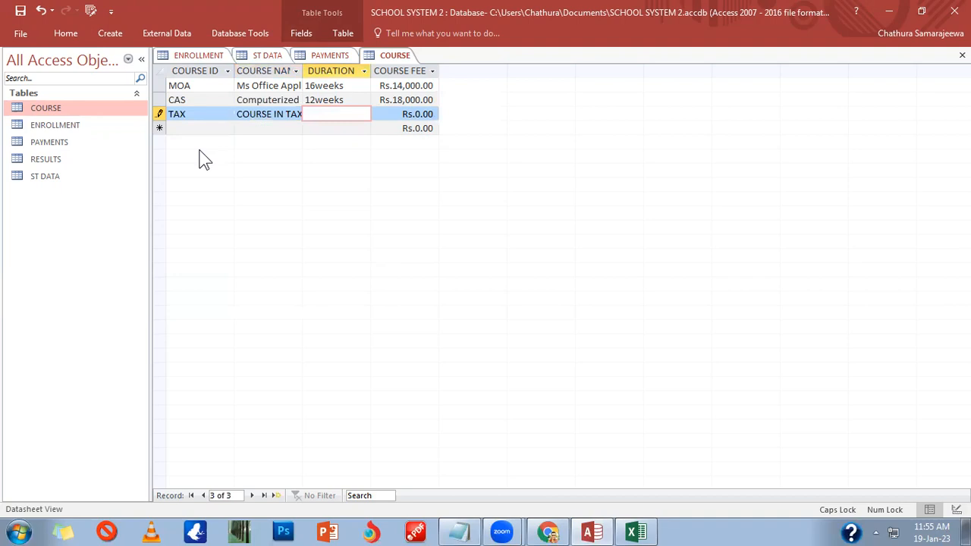
type("12WEEKS")
key("Tab")
type("210000")
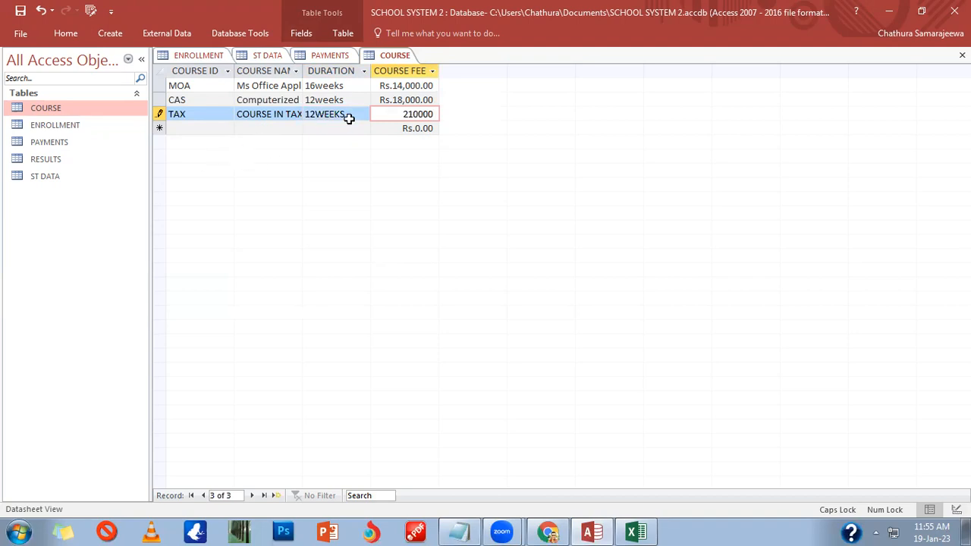
Step: Correct the TAX course fee from 210000 to 21000
left_click(400, 126)
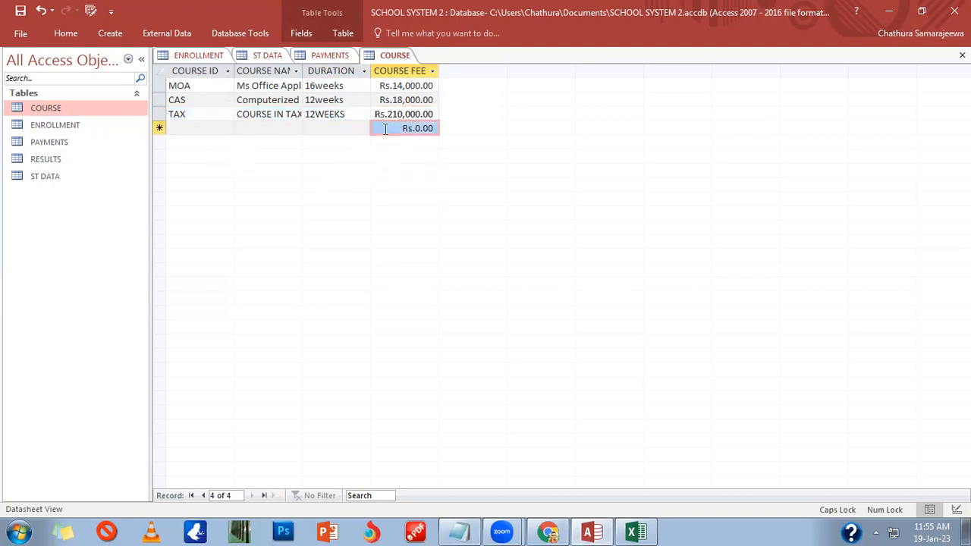
left_click(414, 116)
key("BackSpace")
left_click(406, 131)
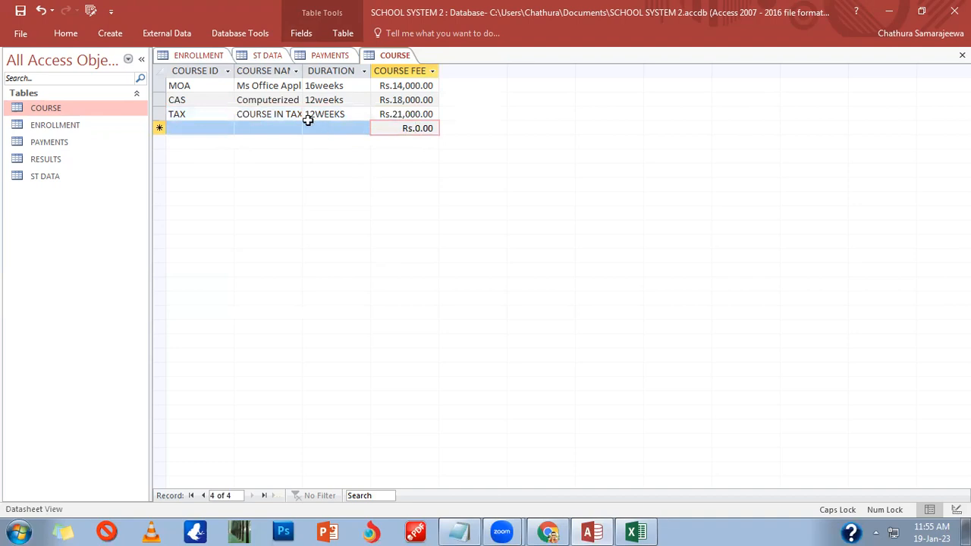
Step: Retype the TAX course name as 'Course in Taxation' and save the record
left_click(249, 99)
left_click_drag(237, 100, 311, 99)
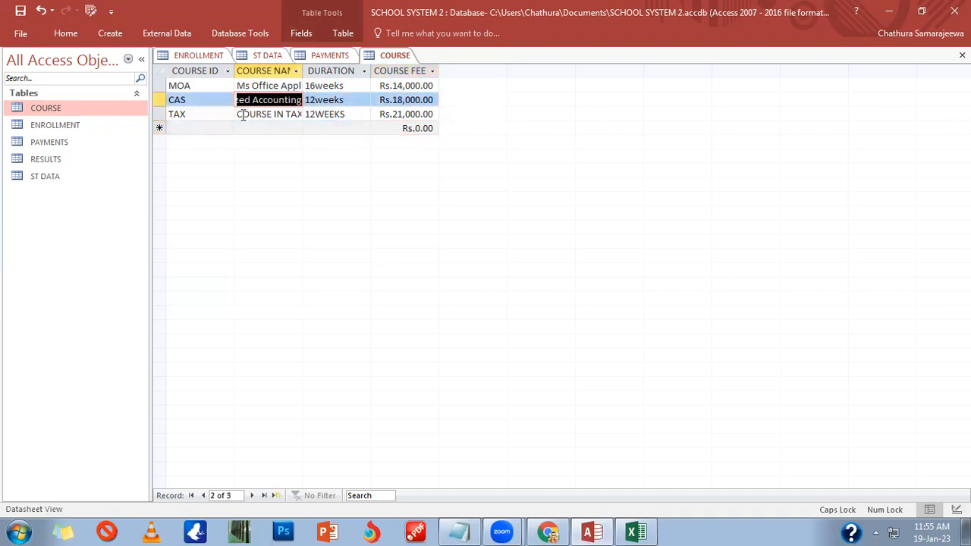
left_click_drag(236, 114, 338, 115)
type("COU")
key("BackSpace")
key("BackSpace")
type("ou")
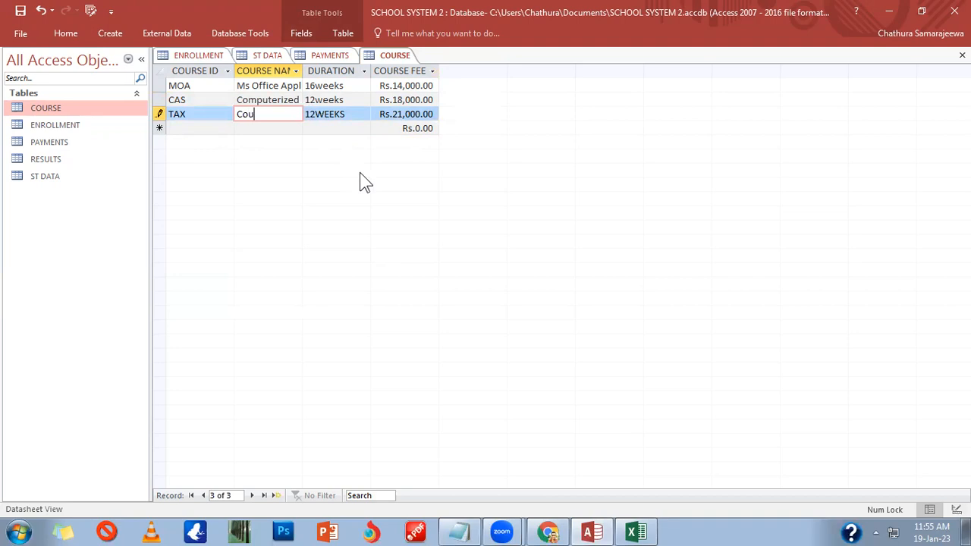
type("rse in taxation")
key("BackSpace")
key("Tab")
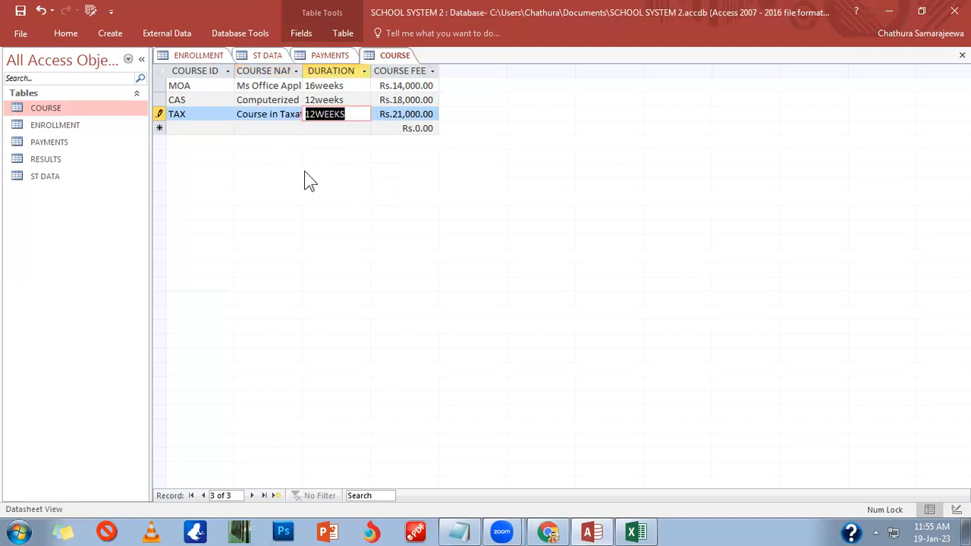
key("Tab")
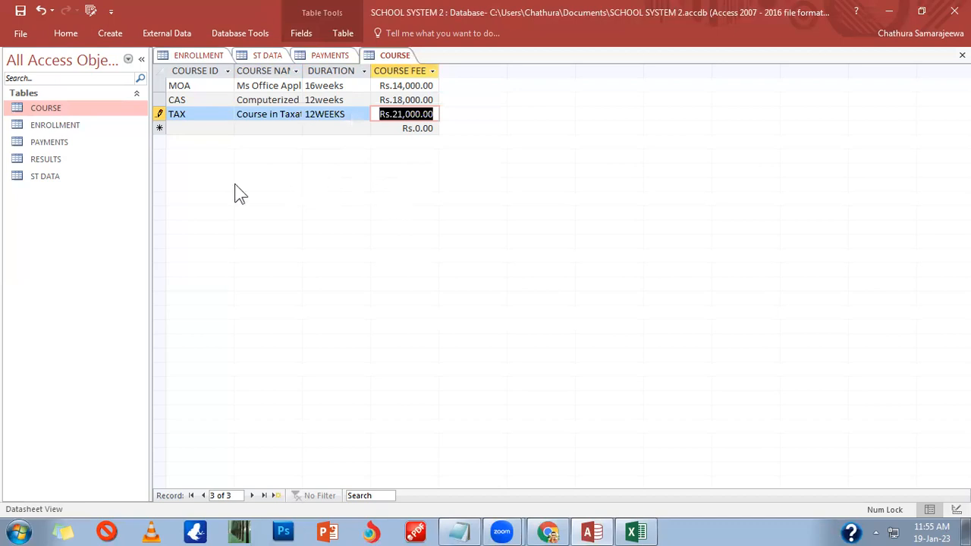
left_click(205, 128)
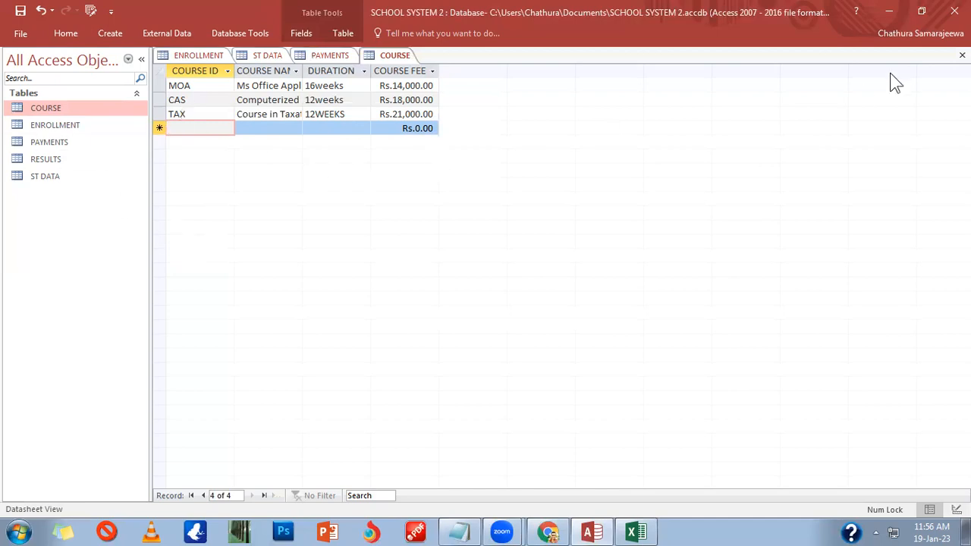
Step: Close COURSE and open ENROLLMENT, selecting S01's COURSE ID cell
left_click(962, 55)
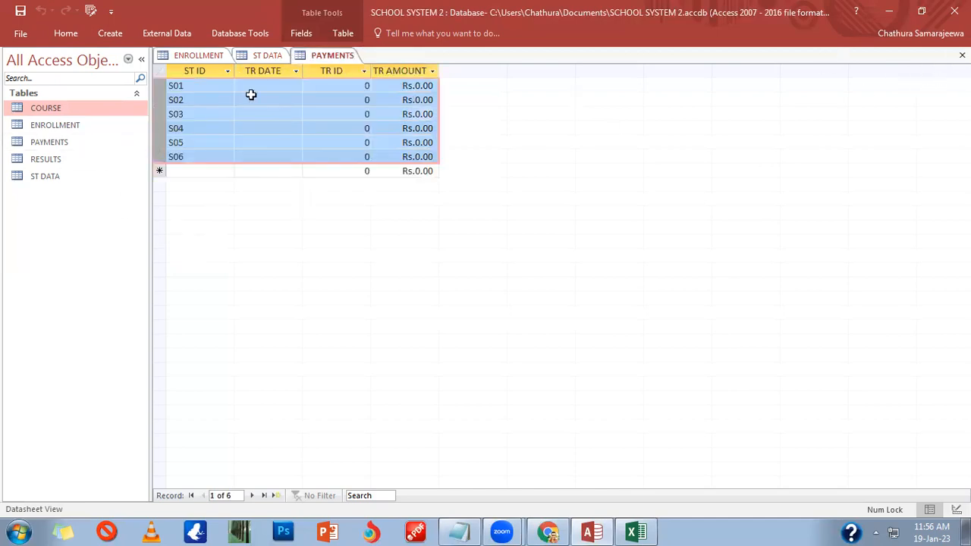
double_click(84, 126)
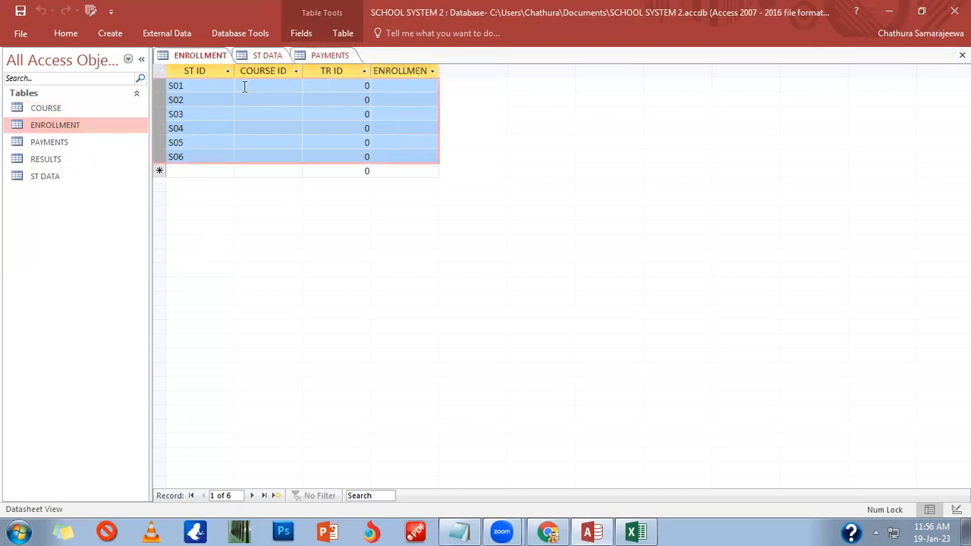
left_click(244, 87)
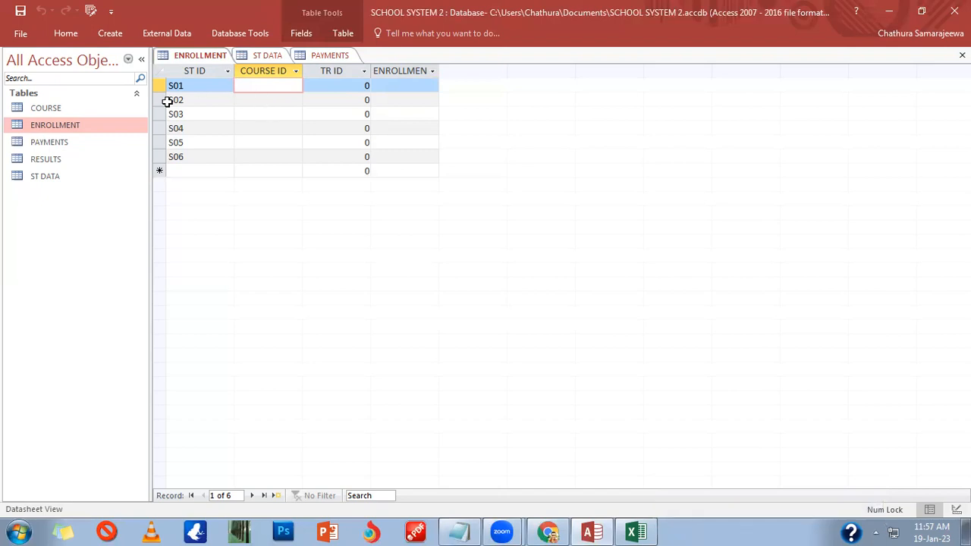
Step: Set S01's COURSE ID to MOA, generating enrollment ID MOAS01
type("moa")
key("BackSpace")
key("BackSpace")
key("BackSpace")
type("MOA")
key("Tab")
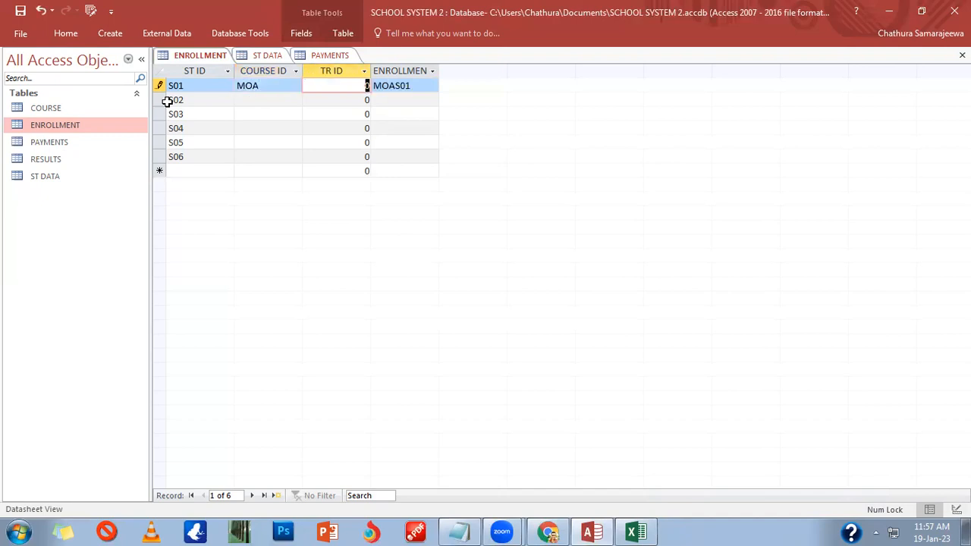
left_click_drag(411, 87, 345, 91)
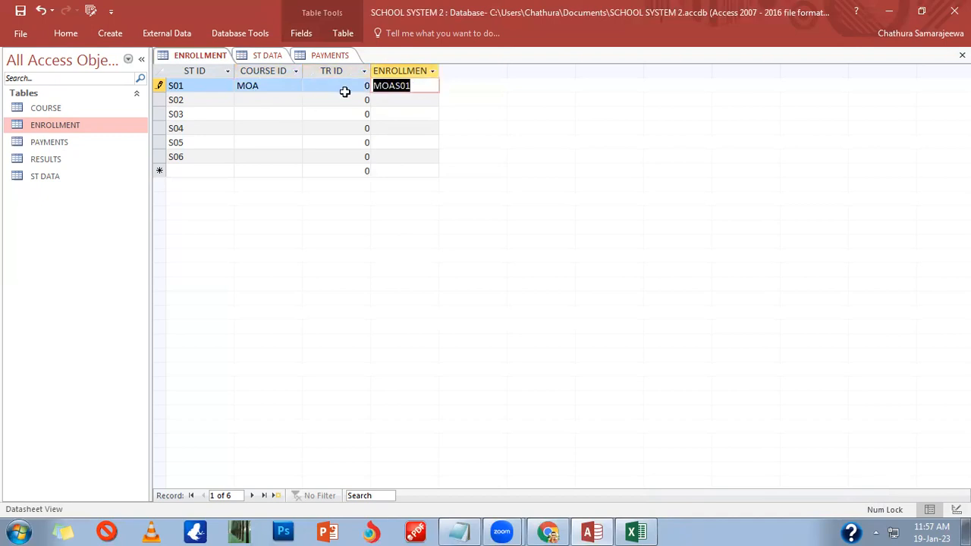
left_click(348, 85)
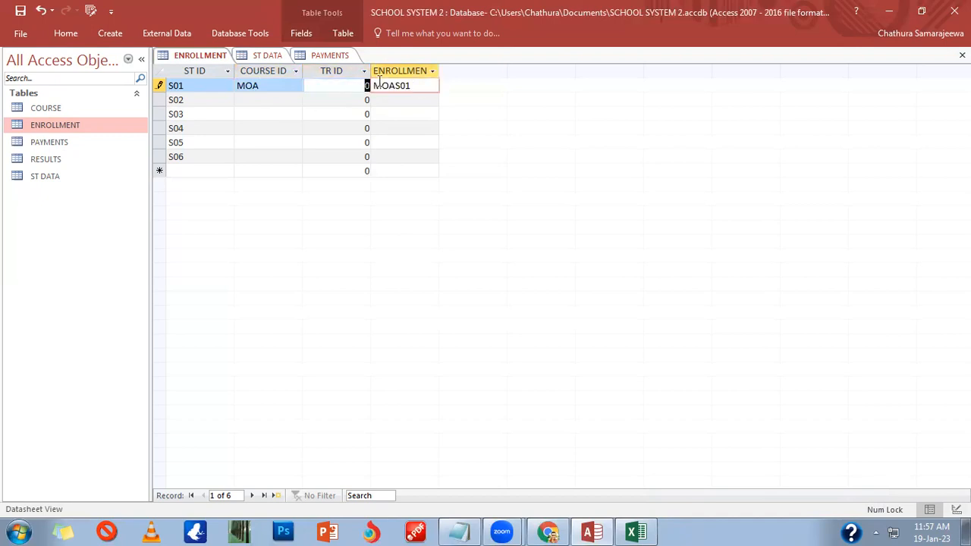
left_click(365, 85)
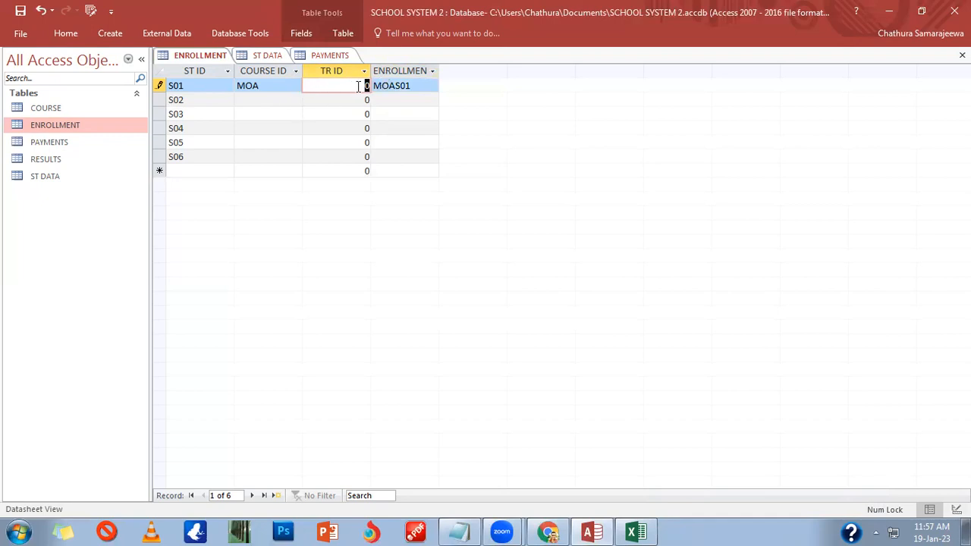
Step: Enter MOA as the course ID for S02 and S03
left_click(266, 100)
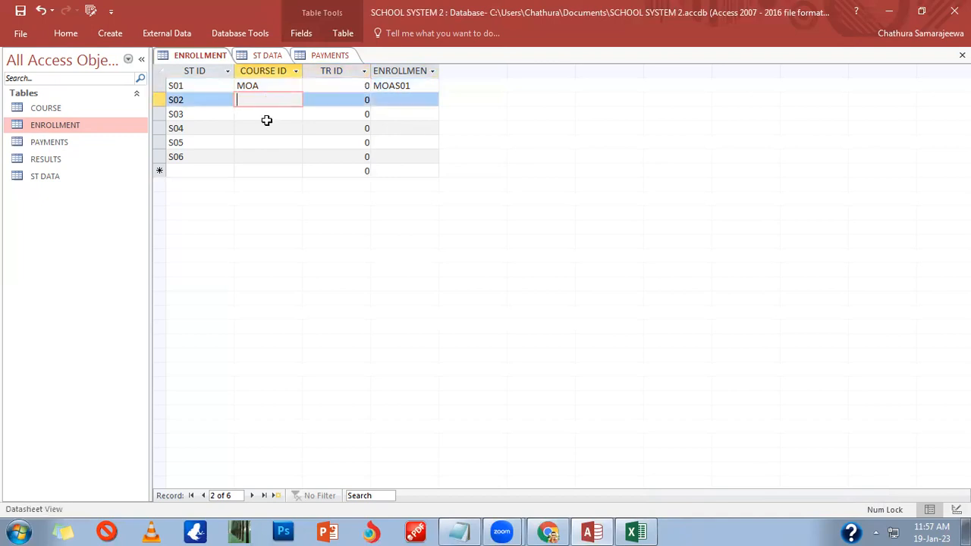
type("MOA")
left_click(267, 120)
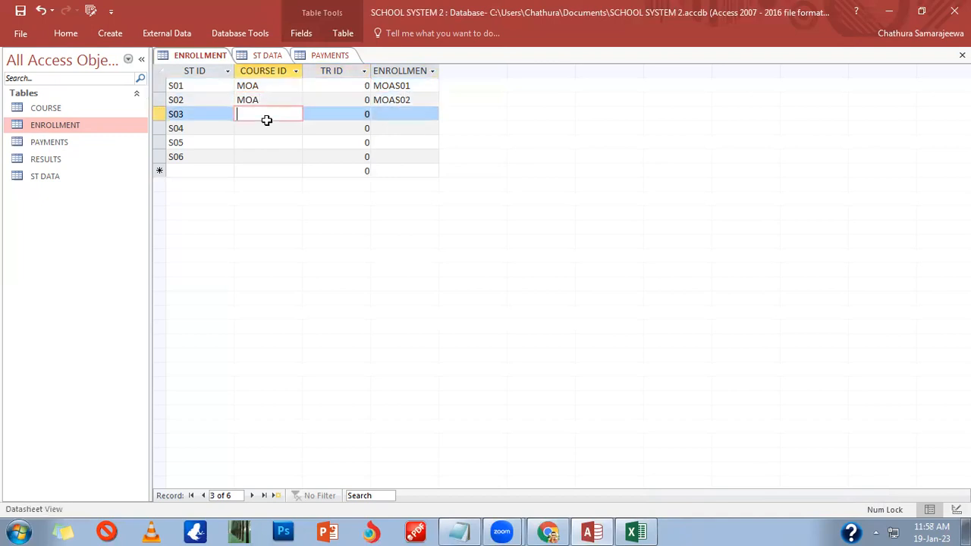
type("MOA")
key("Down")
Step: Enter CAS for S04 and S05 and TAX for S06, then close ENROLLMENT
type("S")
key("BackSpace")
type("CAS")
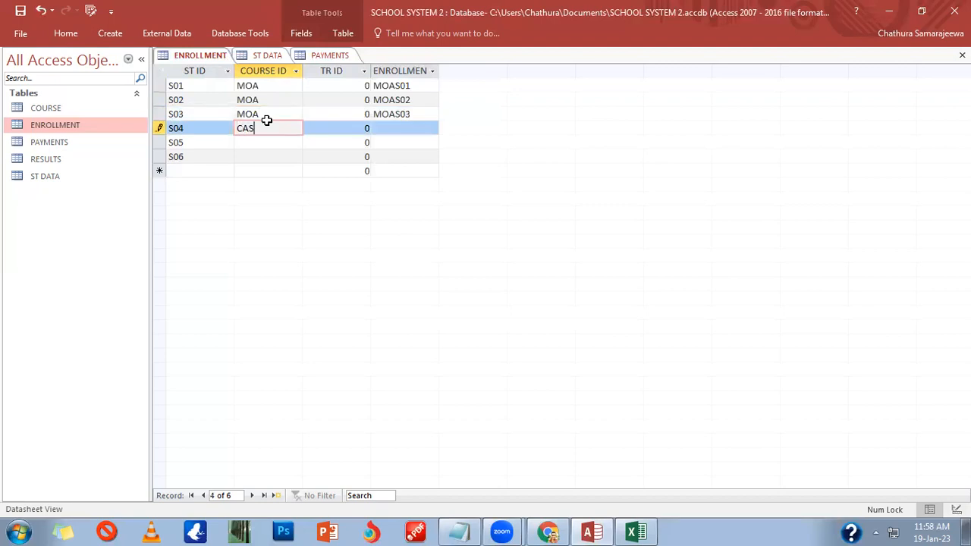
key("Down")
type("CAS")
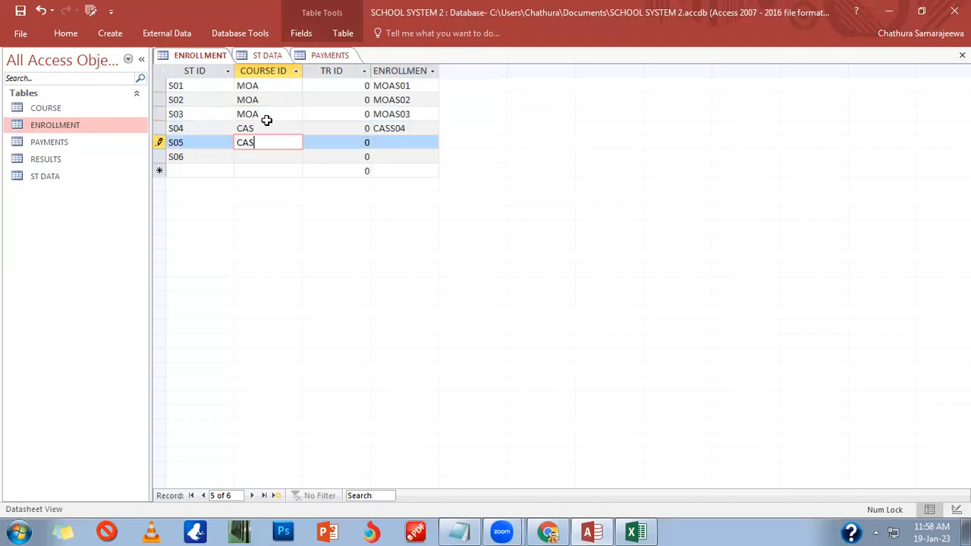
key("Down")
type("TAX")
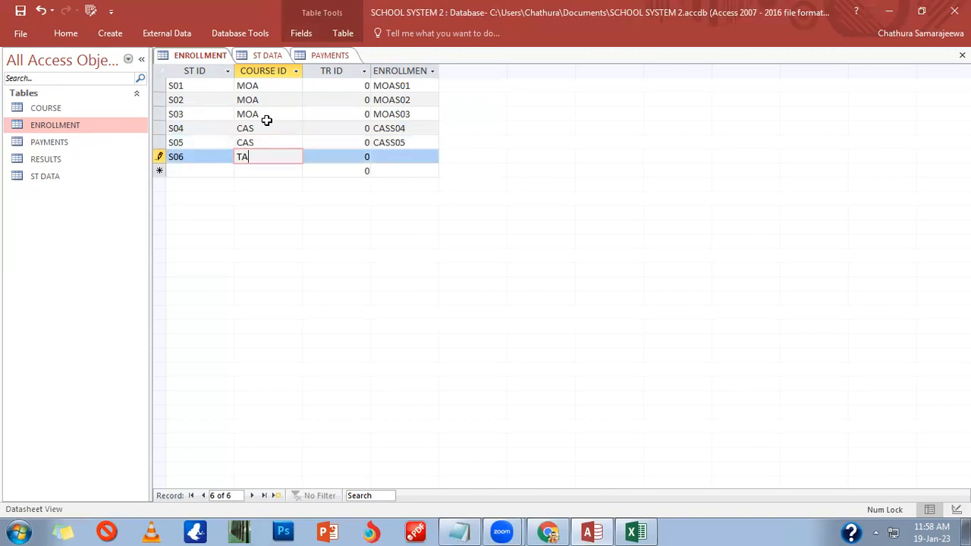
key("Tab")
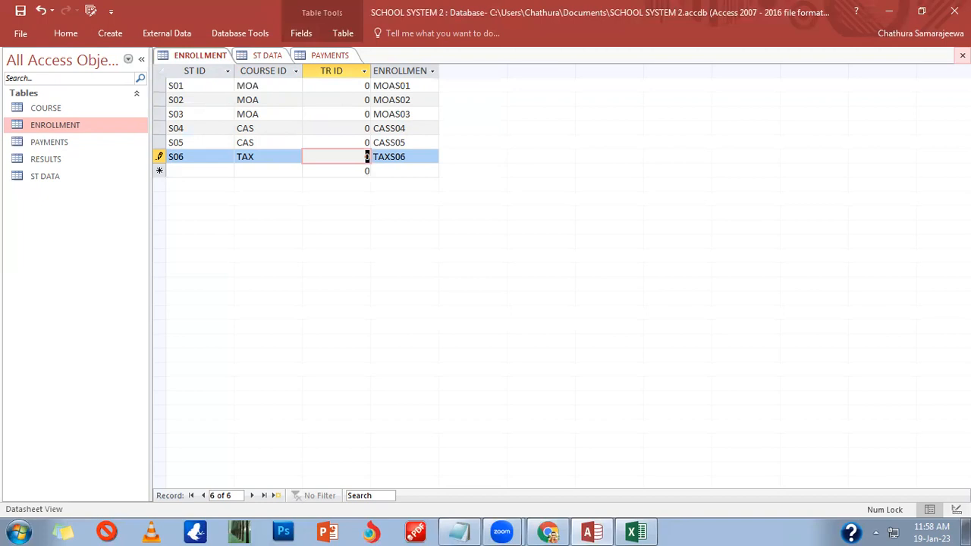
left_click(962, 54)
Step: Set PAYMENTS TR DATE for S01–S03 to 10-Jan-23, 02-Jan-23 and 03-Jan-23
left_click(262, 85)
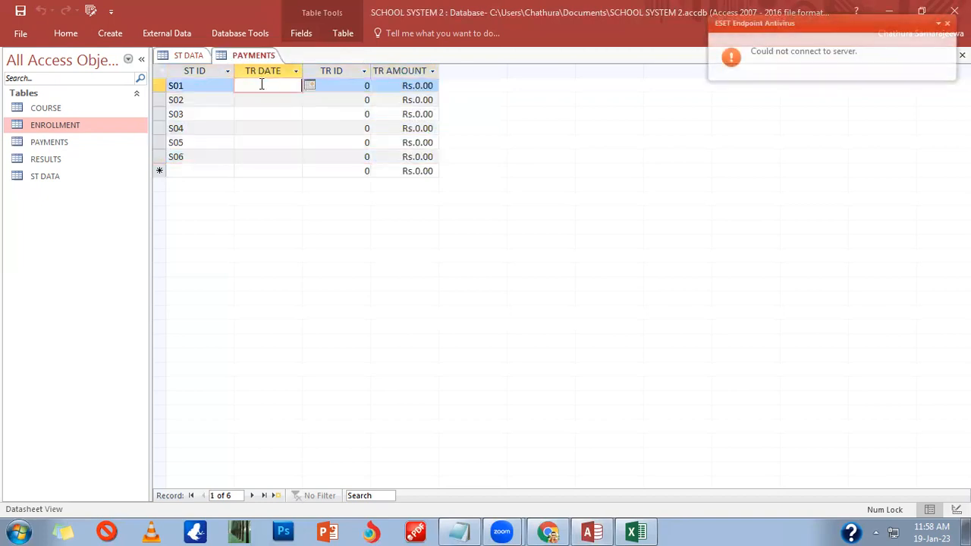
left_click(310, 85)
left_click(228, 138)
left_click(289, 101)
left_click(310, 100)
left_click(216, 140)
left_click(273, 118)
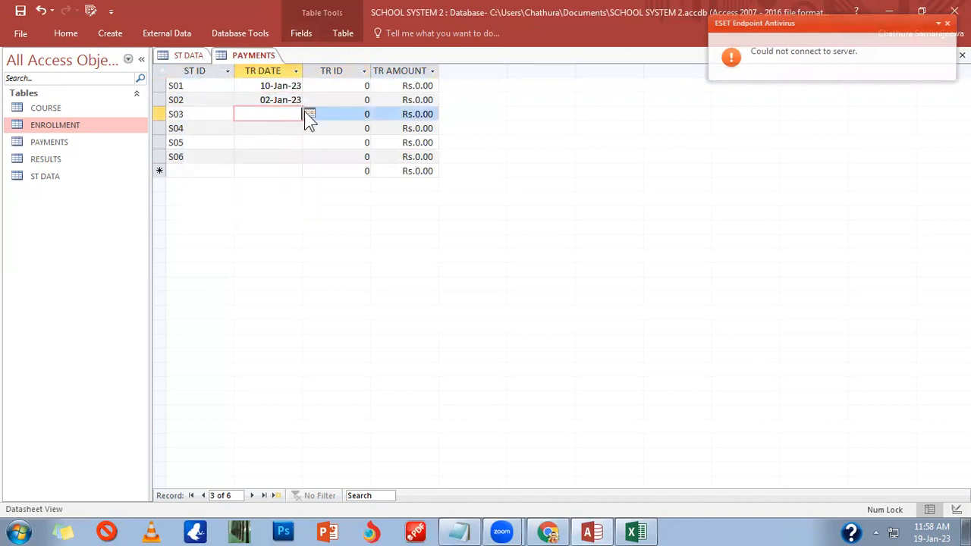
left_click(309, 114)
left_click(234, 154)
Step: Set TR DATE for S04–S06 to 16-Jan-23, 03-Jan-23 and 17-Jan-23
left_click(273, 129)
left_click(307, 131)
left_click(287, 130)
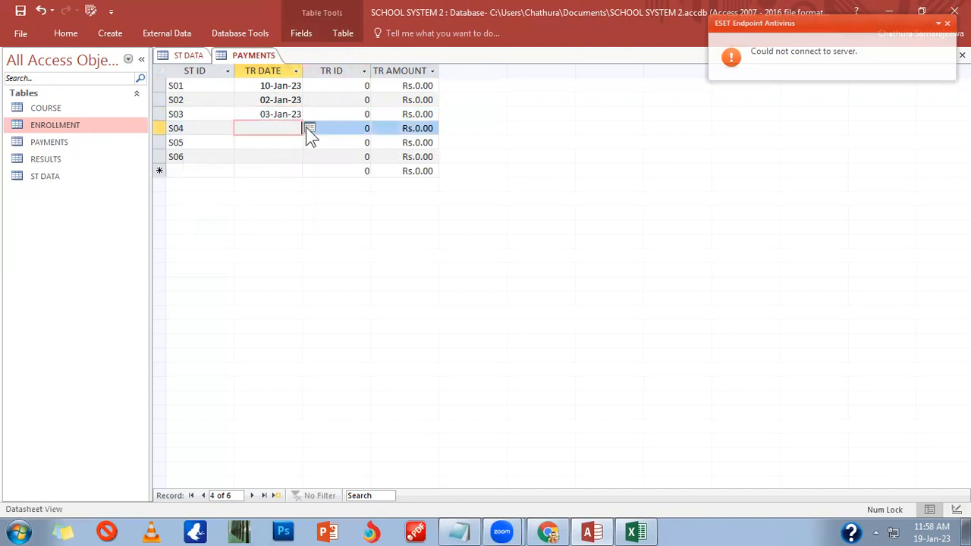
left_click(307, 128)
left_click(217, 190)
left_click(276, 143)
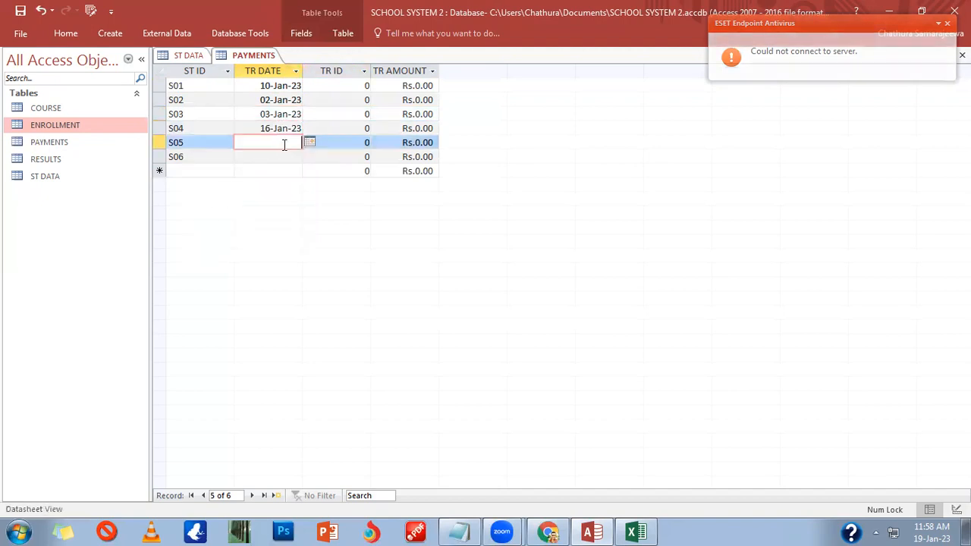
left_click(308, 142)
left_click(237, 185)
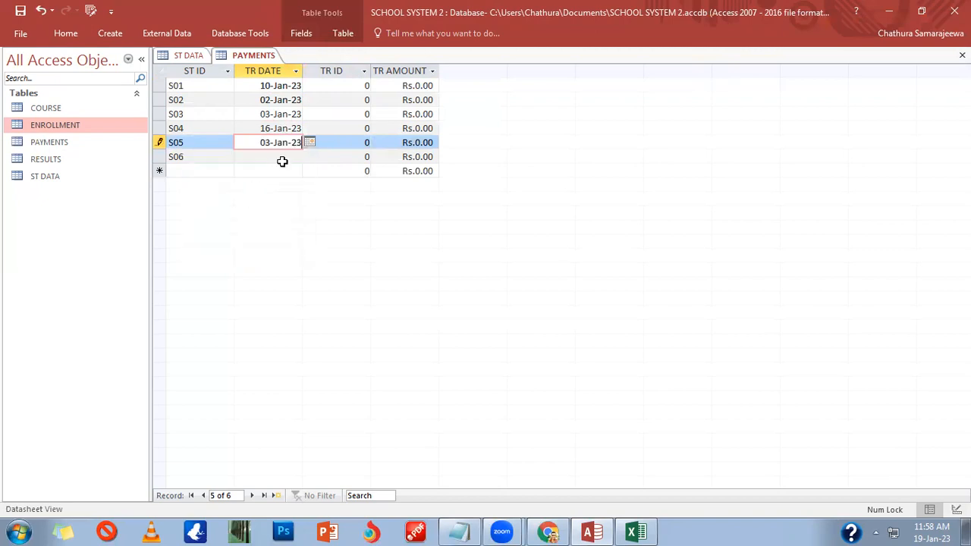
left_click(280, 156)
left_click(308, 156)
left_click(241, 220)
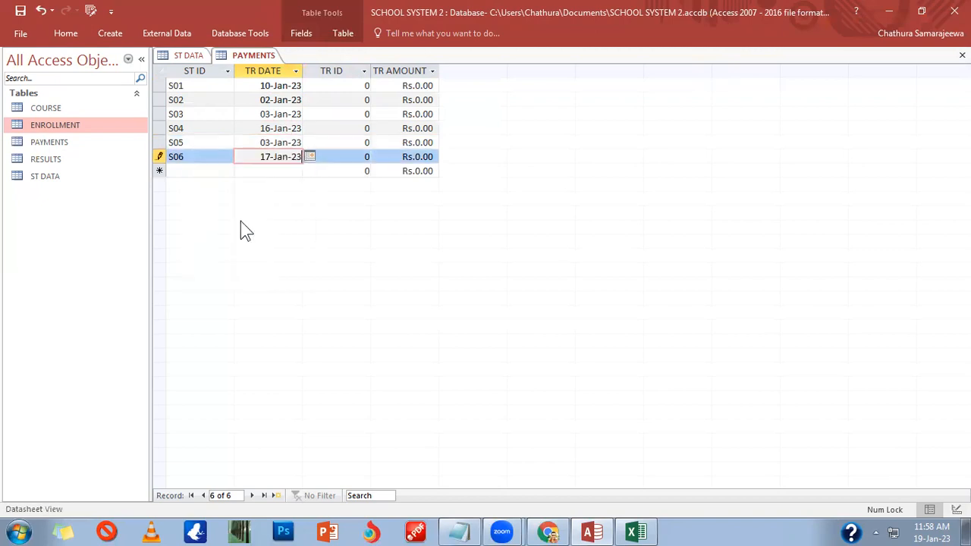
Step: Enter TR IDs 1112, 1124, 1123, 1122, 1121 and 1154 for S01–S06
double_click(358, 86)
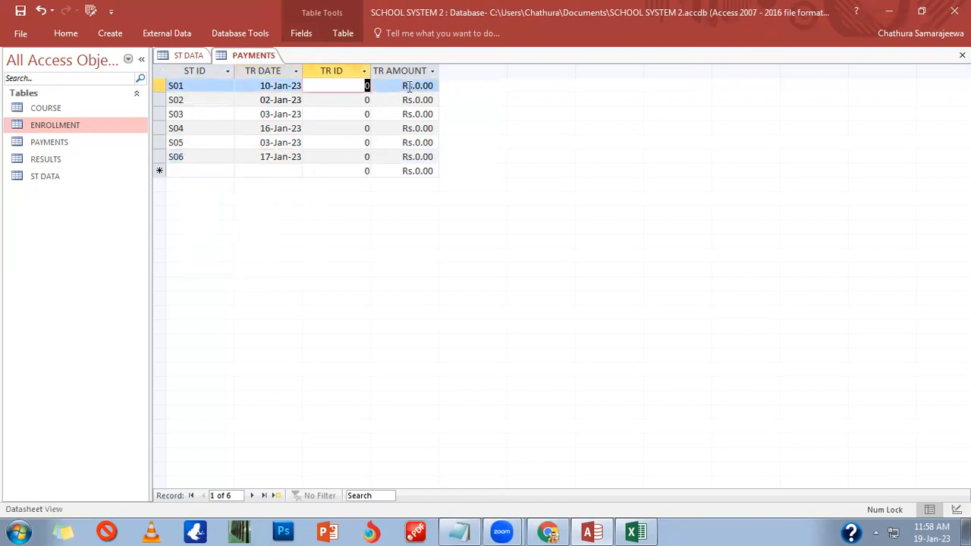
type("1112")
key("Down")
type("1124")
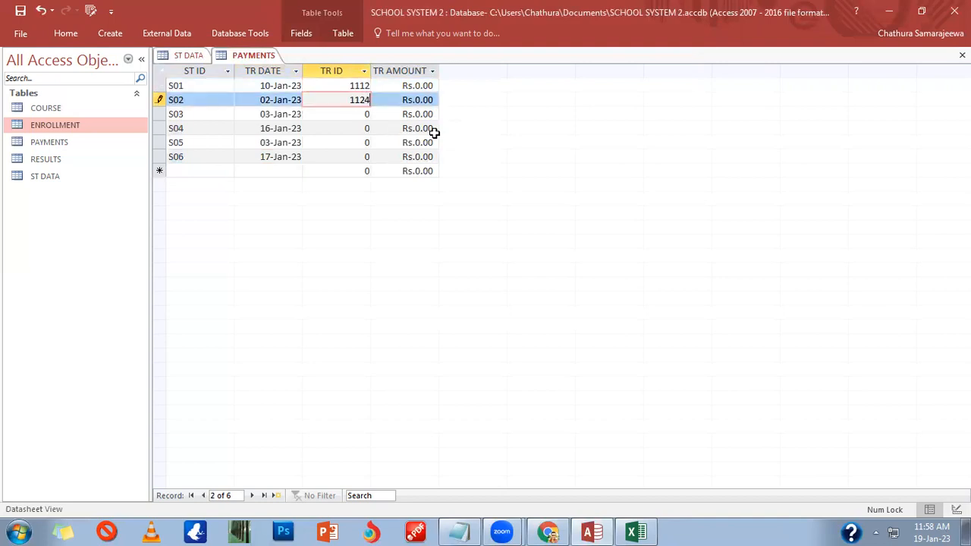
key("Down")
type("1123")
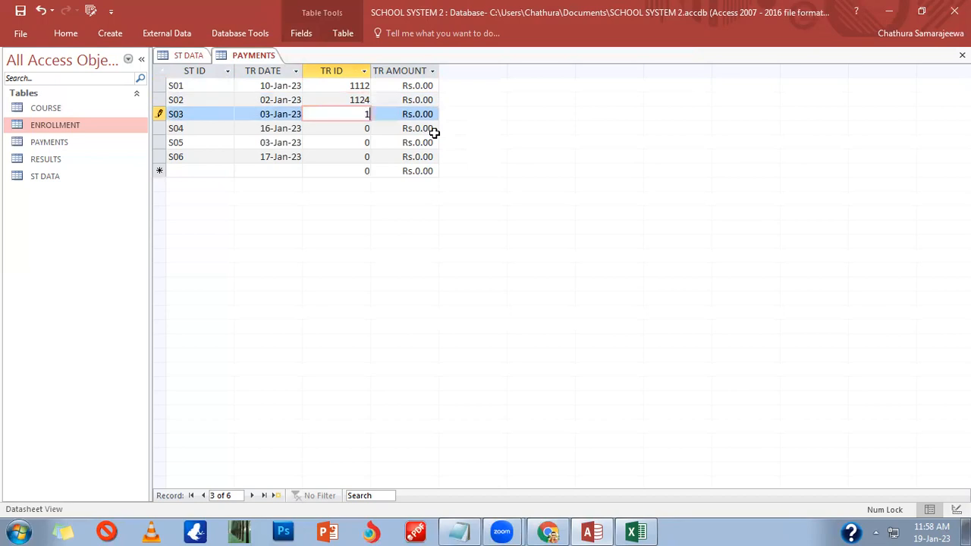
key("Down")
type("1122")
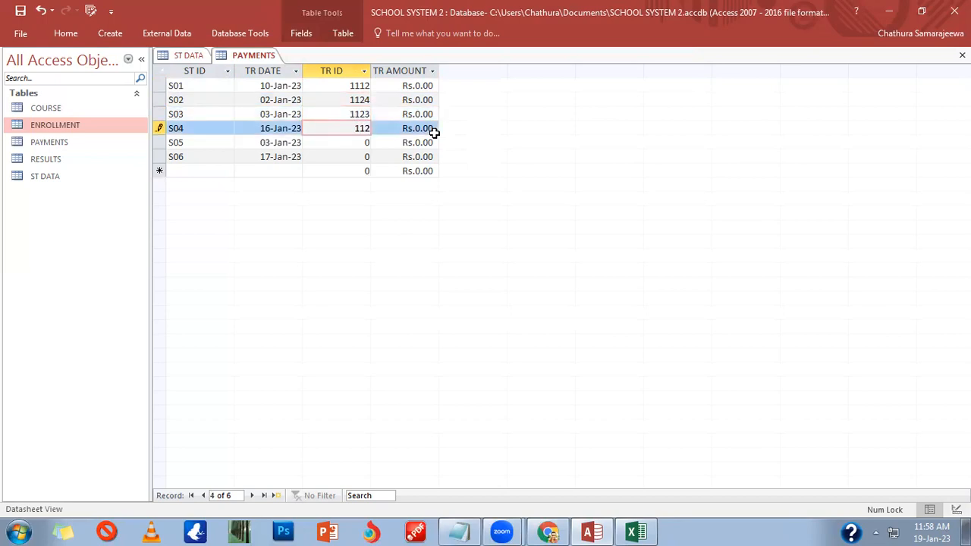
key("Down")
type("112")
type("1")
key("Down")
type("1154")
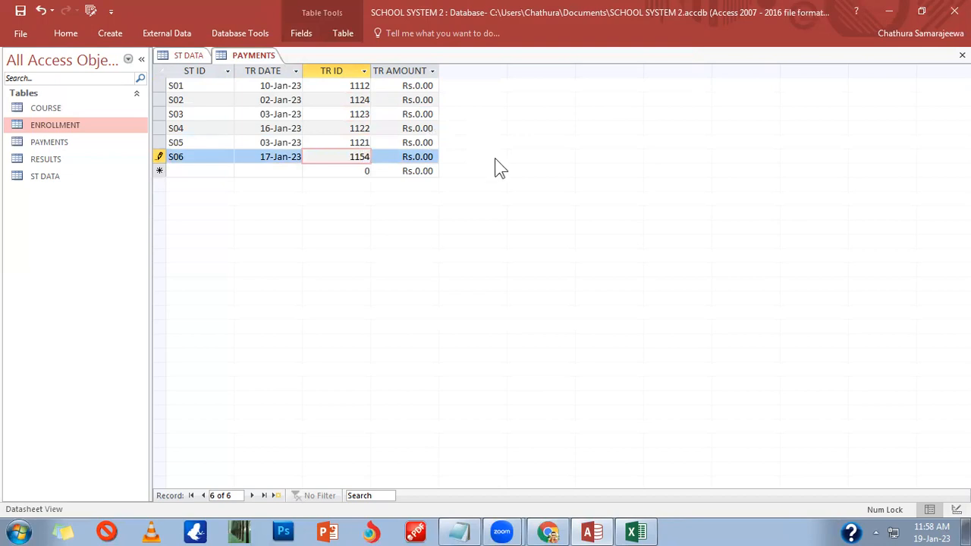
Step: Enter TR AMOUNTs 12000, 12000, 14000, 20000, 18000 and 15000 for S01–S06
left_click(413, 86)
type("12000")
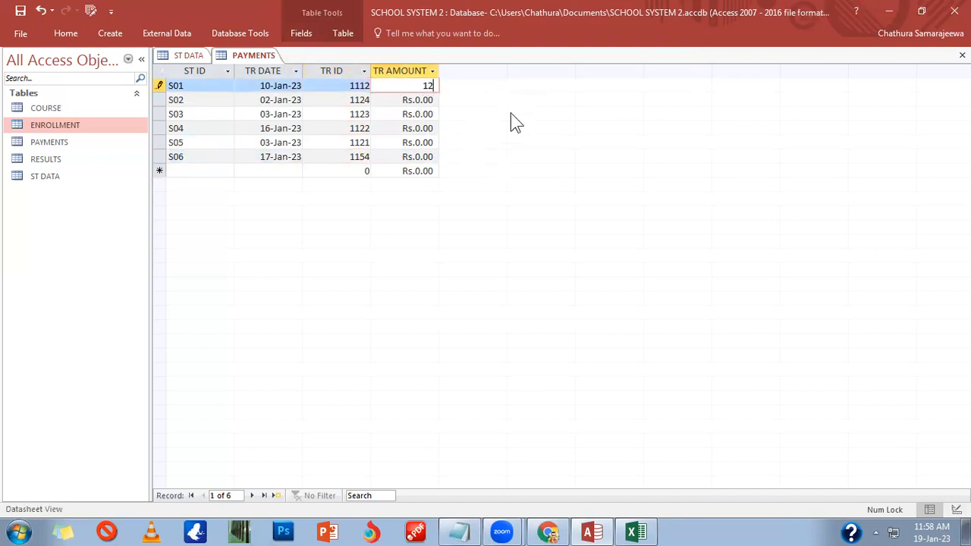
key("Down")
type("12,000")
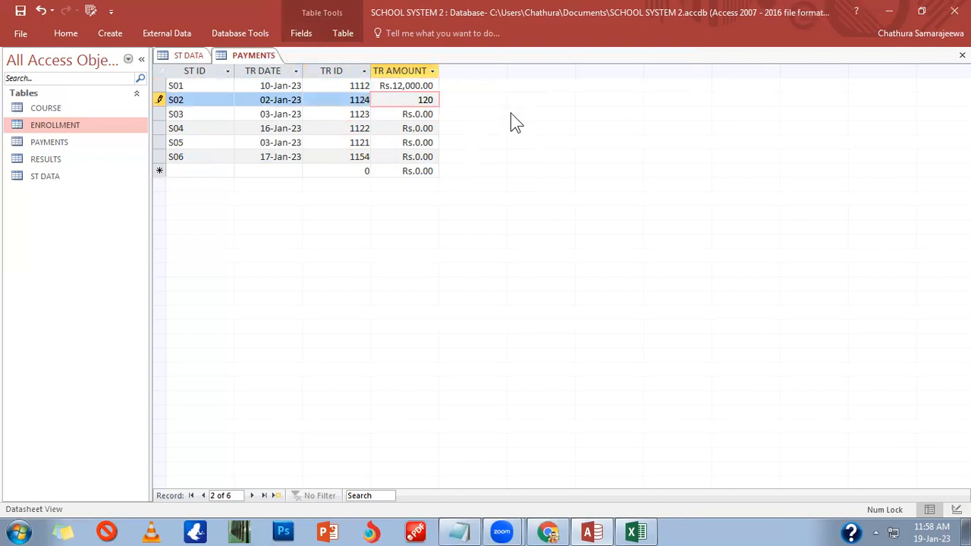
key("Down")
type("14,0")
type("000")
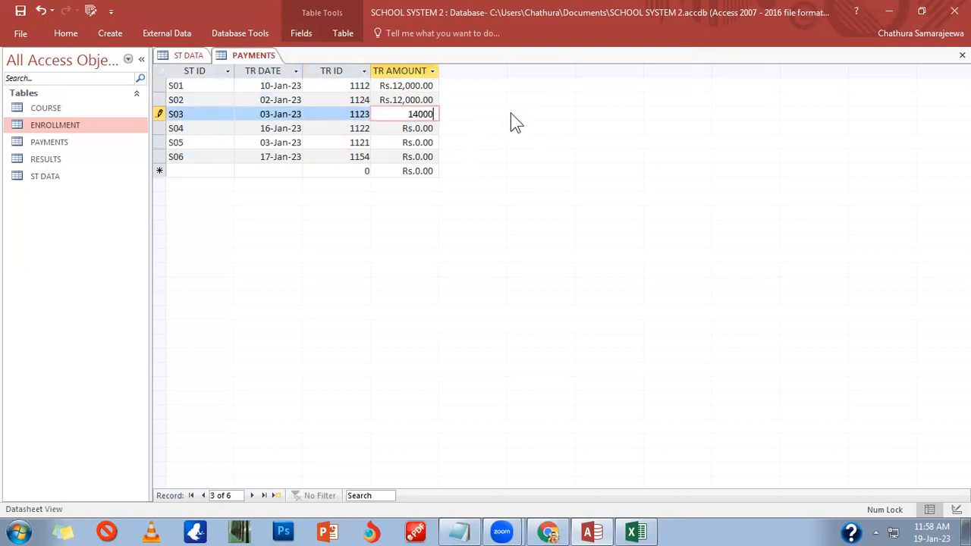
key("Down")
type("20000")
key("Down")
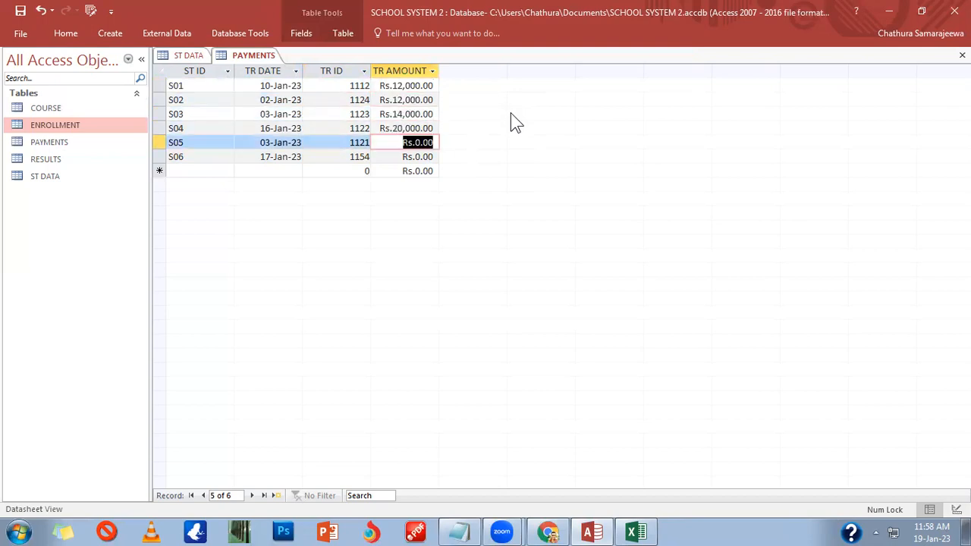
type("30")
key("BackSpace")
key("BackSpace")
type("18000")
key("Down")
type("15000")
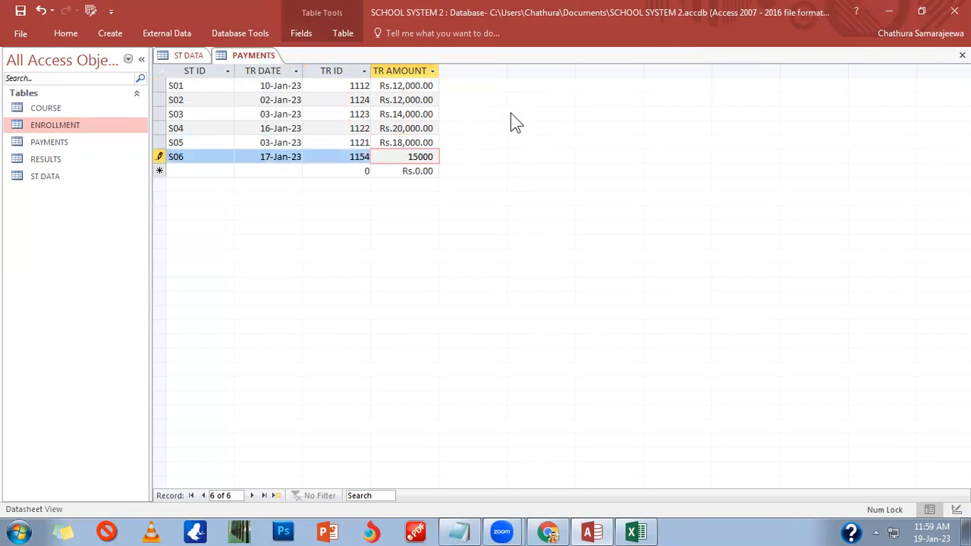
Step: Add an S01 payment dated 10-Jan-23 with TR ID 1140 and amount 18000
left_click(183, 172)
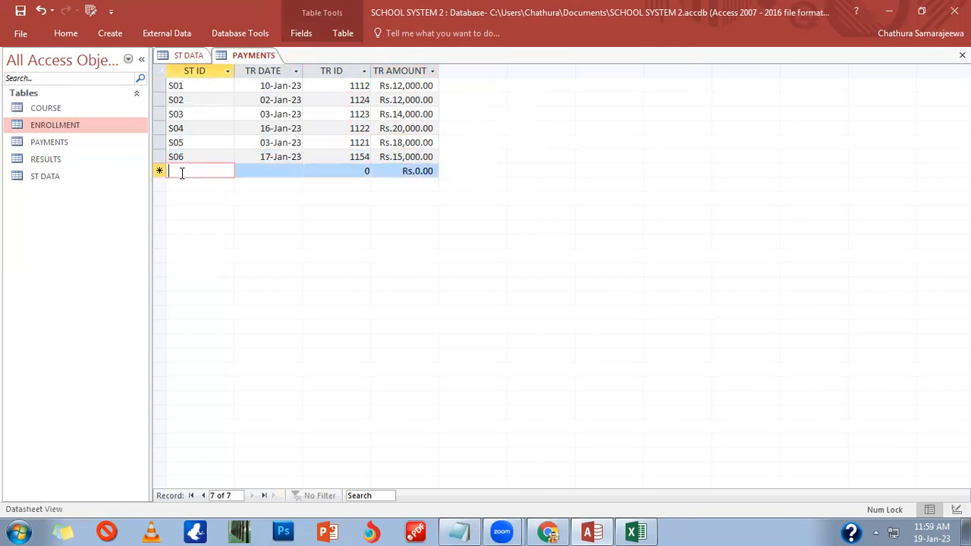
type("S01")
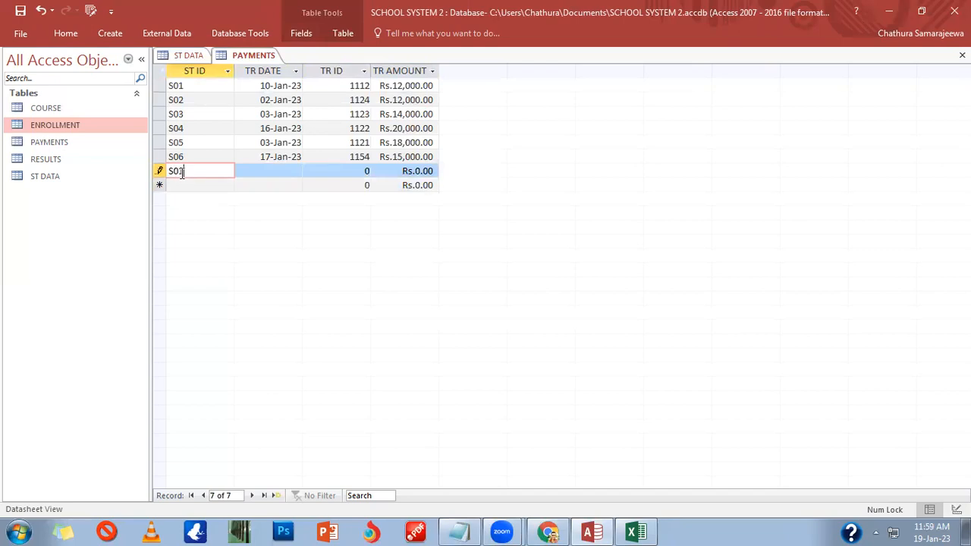
key("Tab")
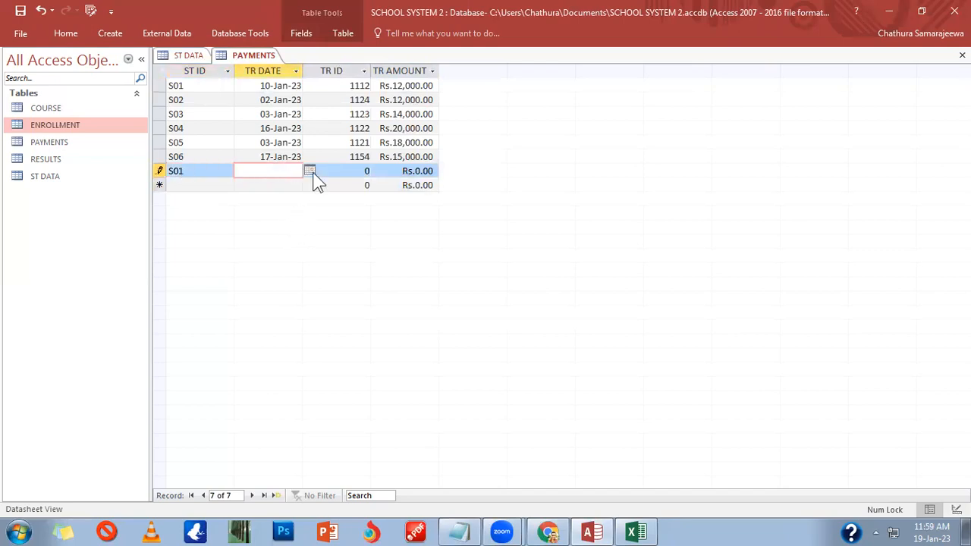
left_click(310, 172)
left_click(235, 223)
key("Tab")
type("1140")
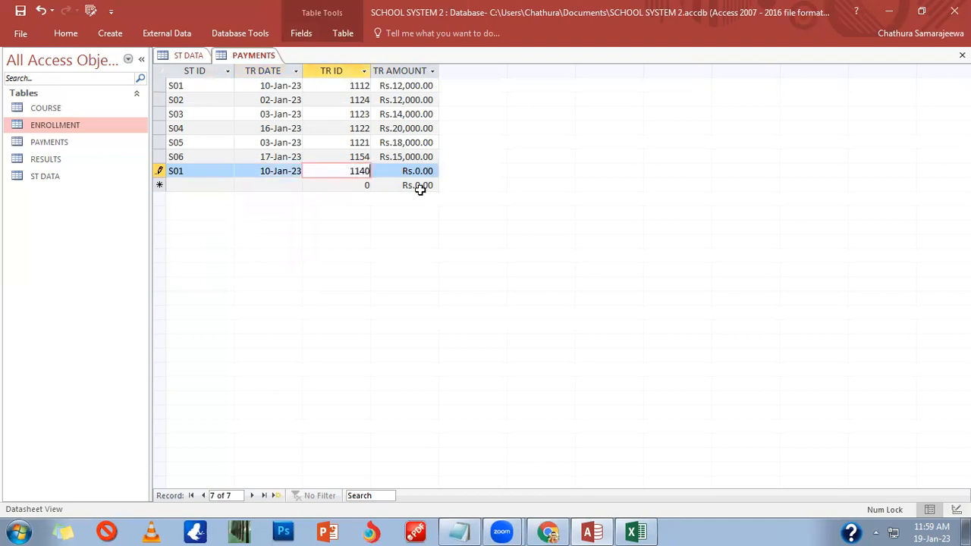
key("Tab")
type("18000")
key("Tab")
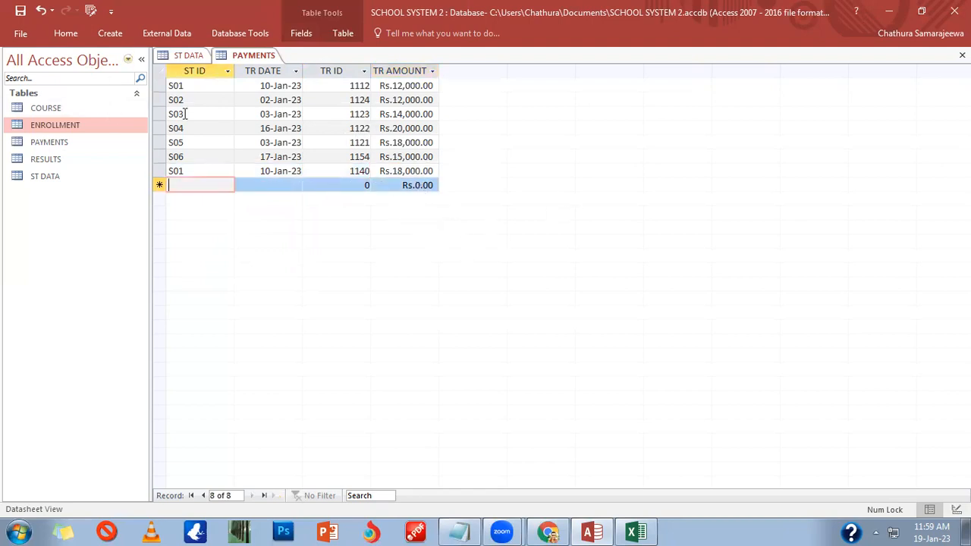
Step: Add an S02 payment dated 13-Jan-23 with TR ID 1145 and amount 18000, then close PAYMENTS
type("S021")
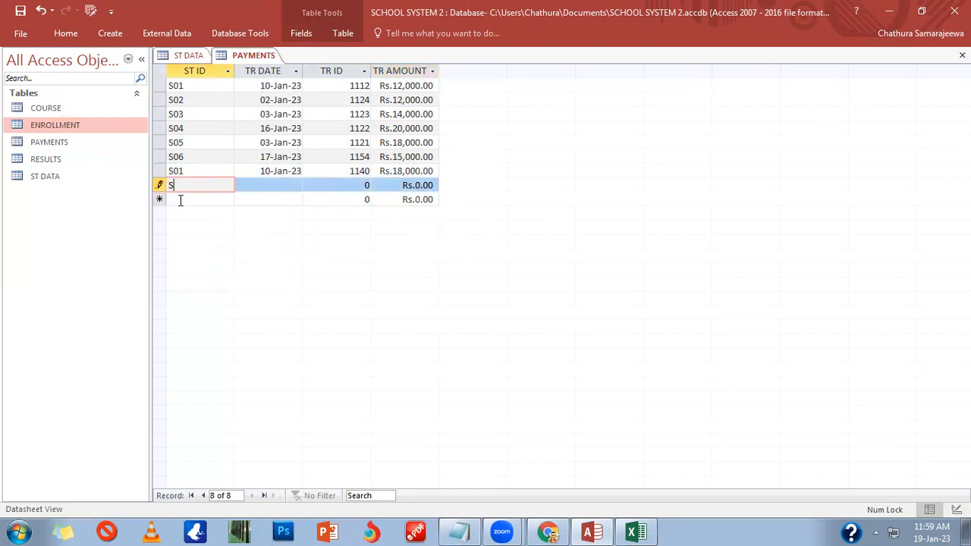
key("BackSpace")
key("Tab")
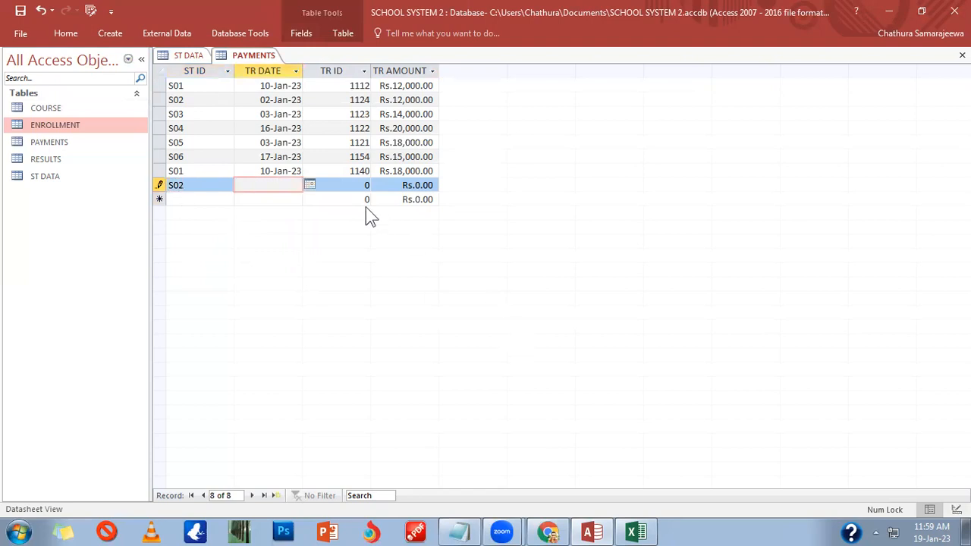
left_click(320, 197)
left_click(300, 184)
left_click(309, 185)
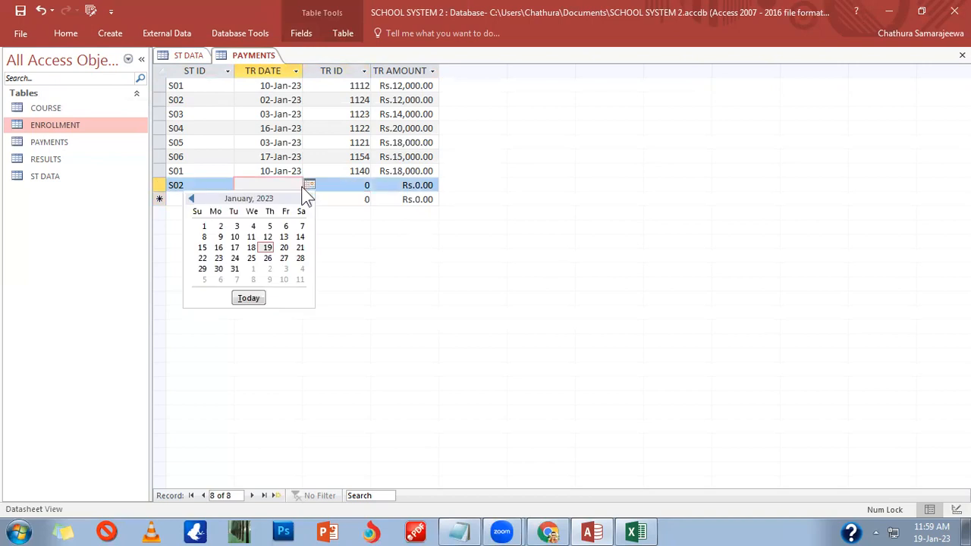
left_click(284, 238)
key("Tab")
type("1145")
key("Tab")
type("18000")
key("Tab")
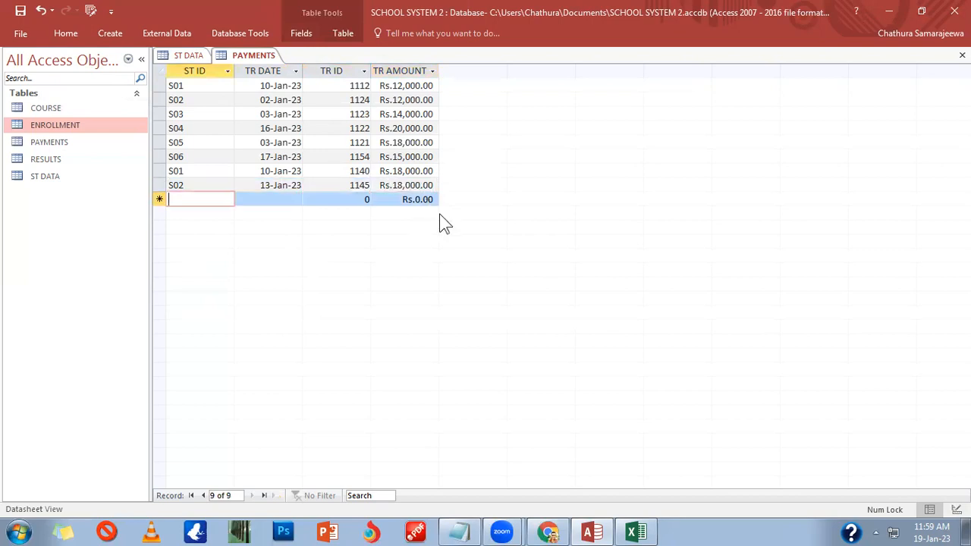
left_click(962, 54)
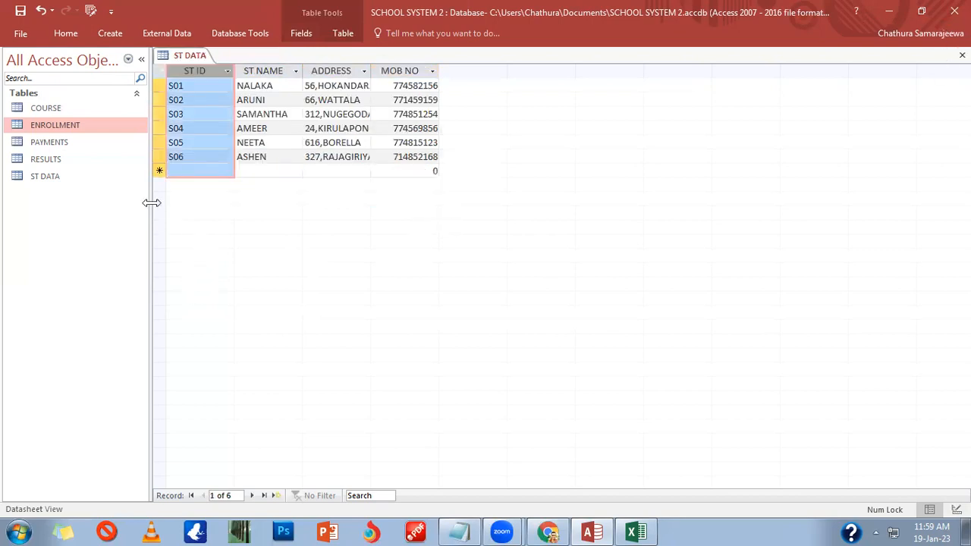
Step: Close ST DATA, open ENROLLMENT, and add an S01 record with course CAS
left_click(962, 54)
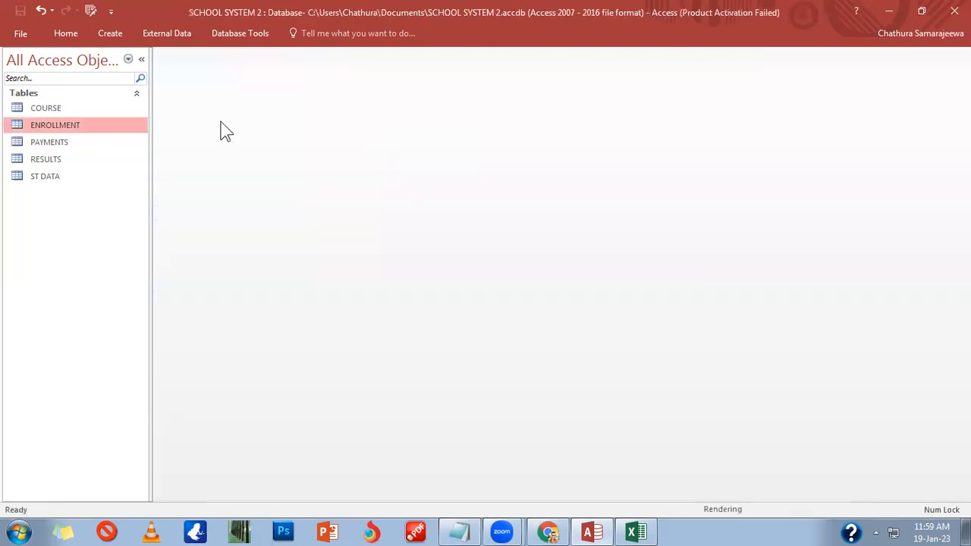
double_click(66, 123)
left_click(176, 170)
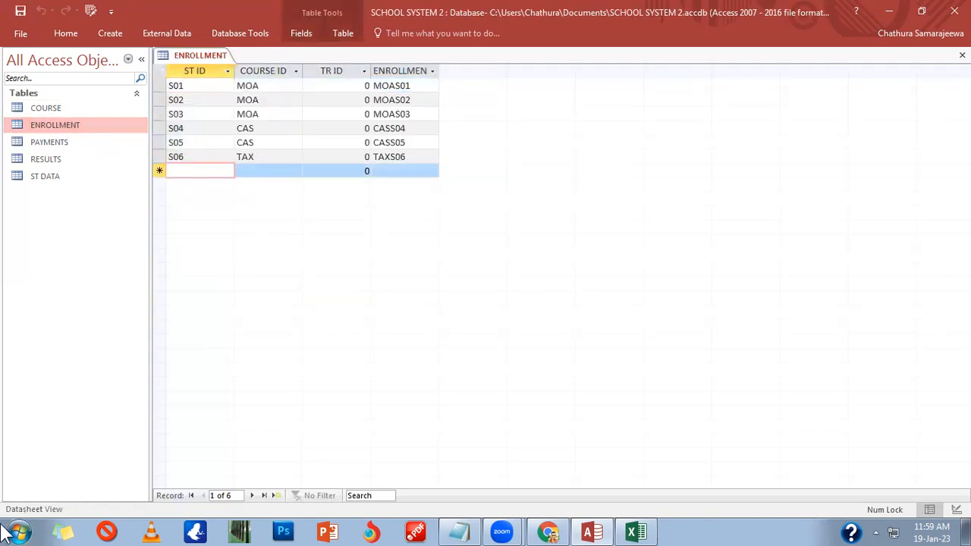
type("s01")
key("Tab")
key("shift+Tab")
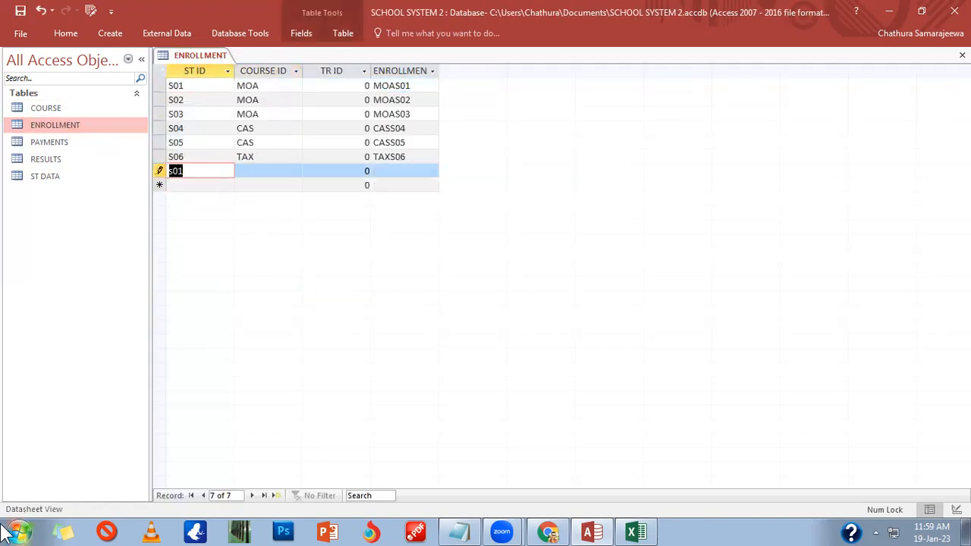
type("S01")
key("Tab")
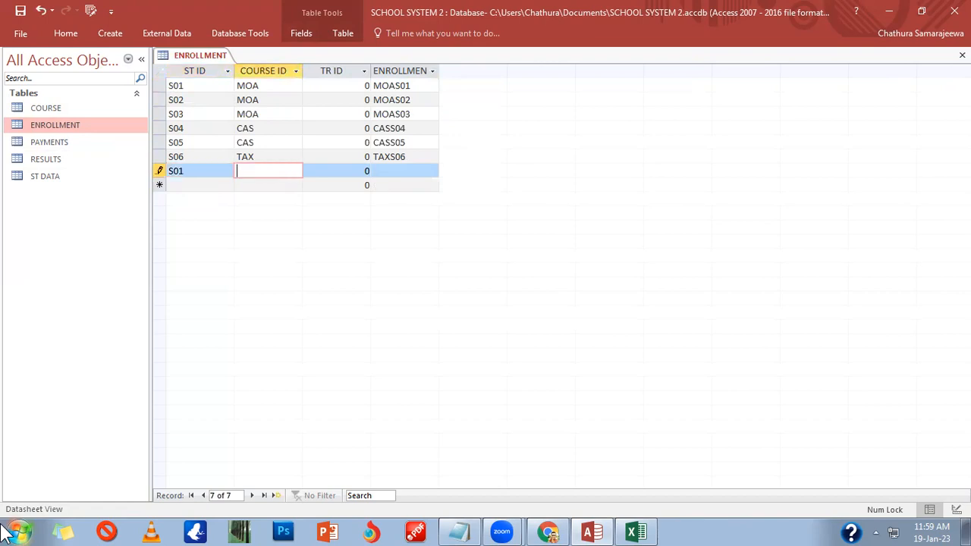
type("cas")
key("Tab")
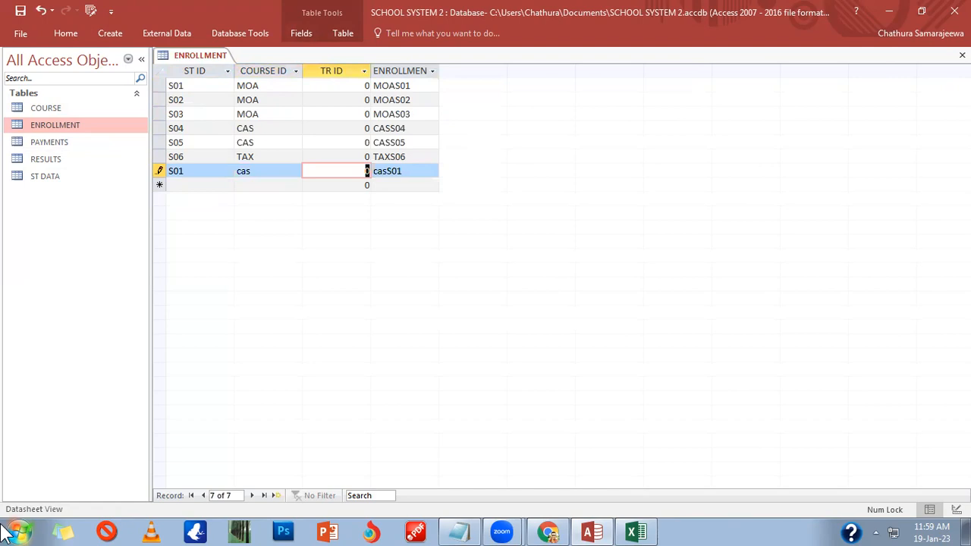
key("shift+Tab")
type("CAS")
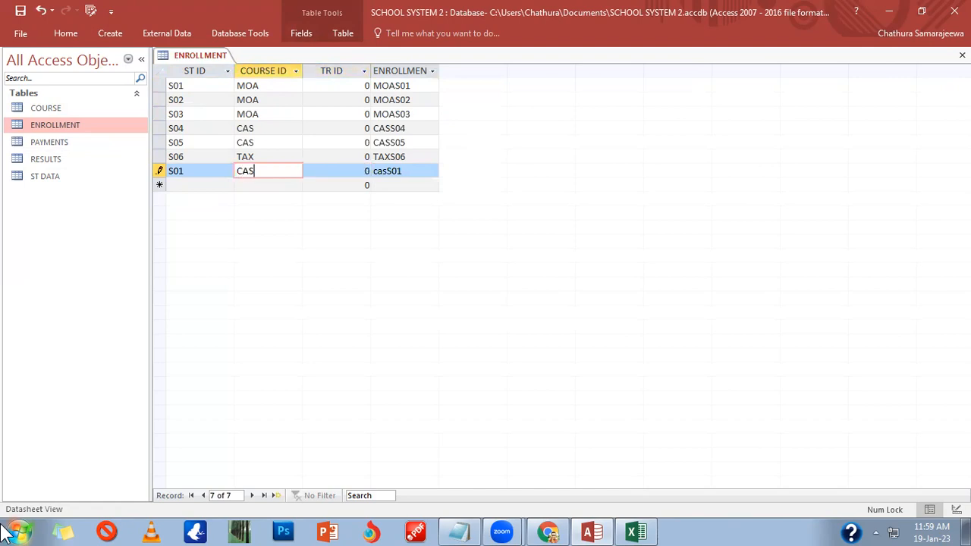
key("Tab")
Step: Add an S02 enrollment with course CAS, generating CASS02
key("Tab")
key("Tab")
type("S02")
key("Tab")
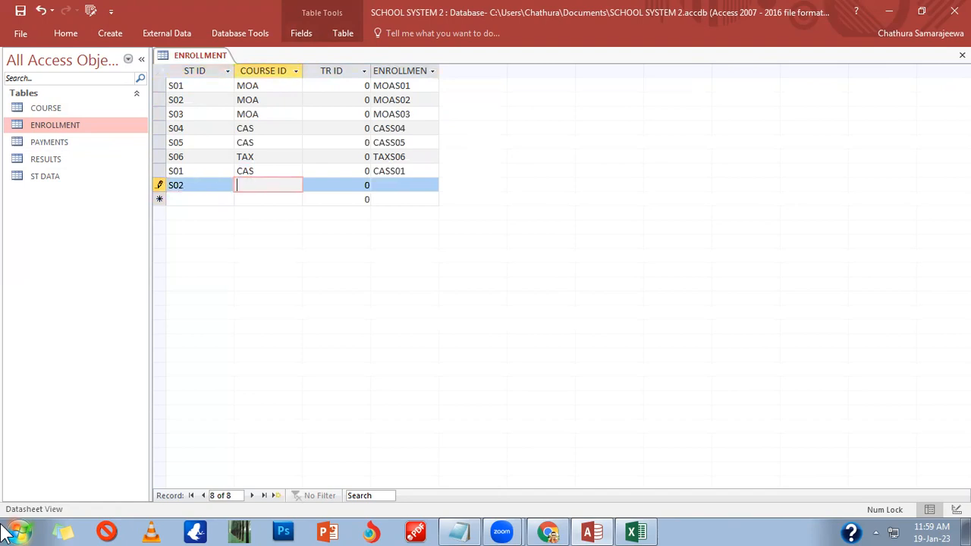
type("CAS")
key("Tab")
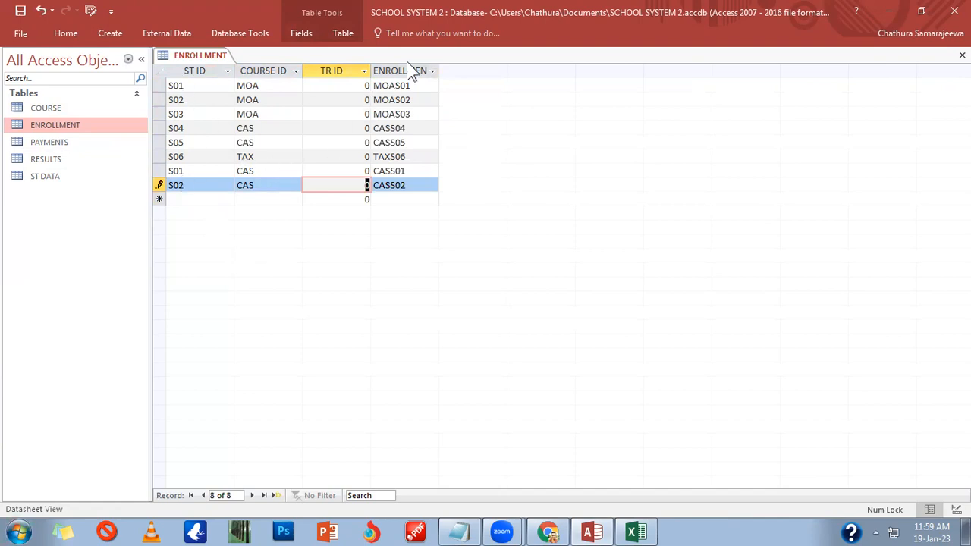
Step: Widen the ENROLLMENT ID column and close ENROLLMENT, saving the layout
left_click_drag(439, 71, 481, 73)
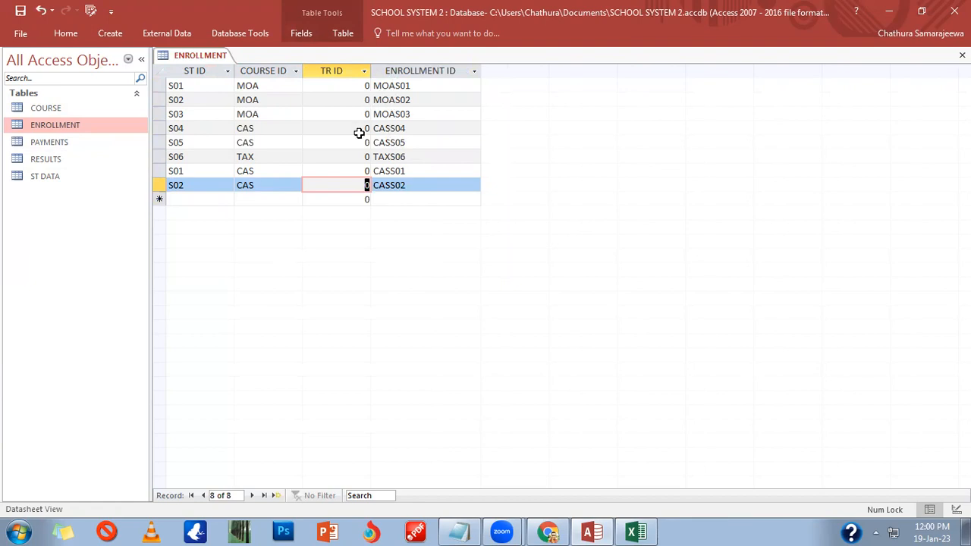
left_click(379, 186)
double_click(379, 187)
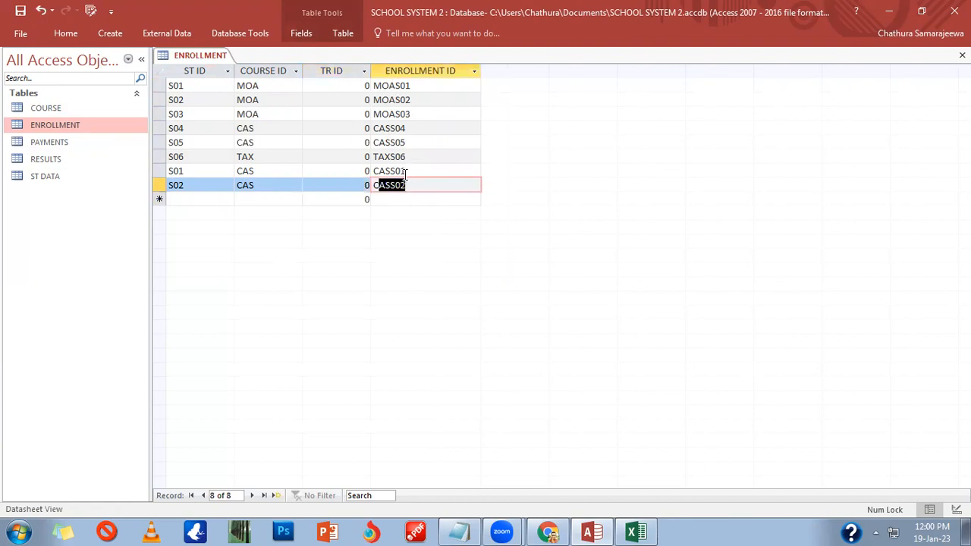
left_click(366, 171)
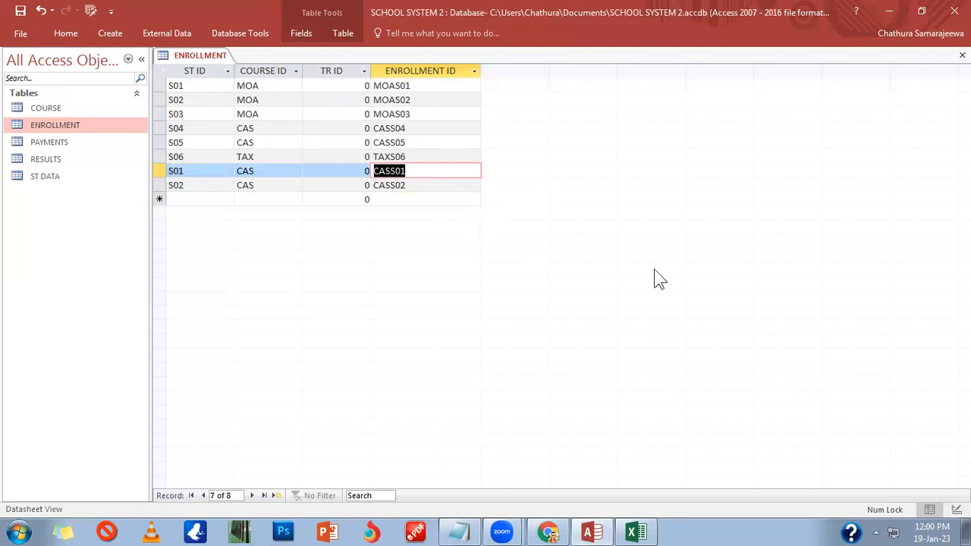
double_click(397, 86)
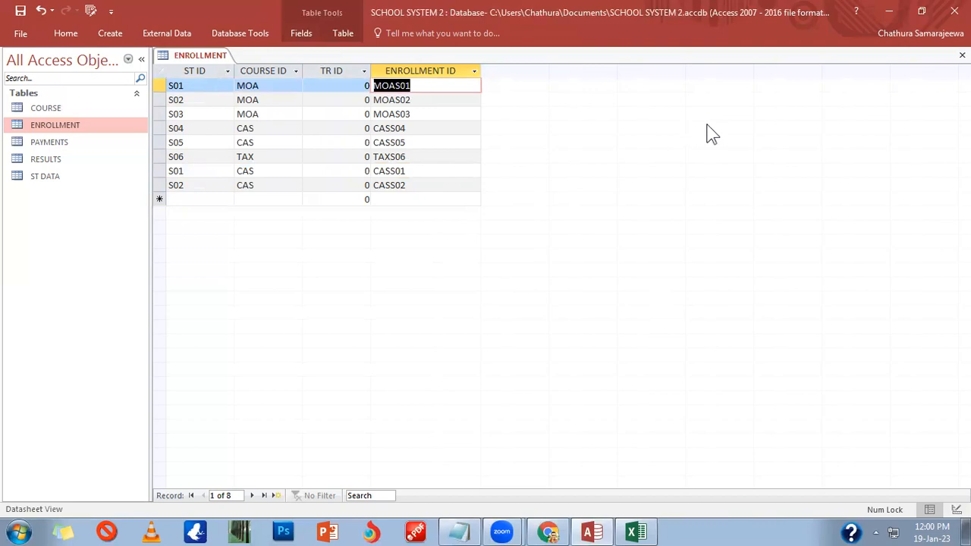
left_click(962, 55)
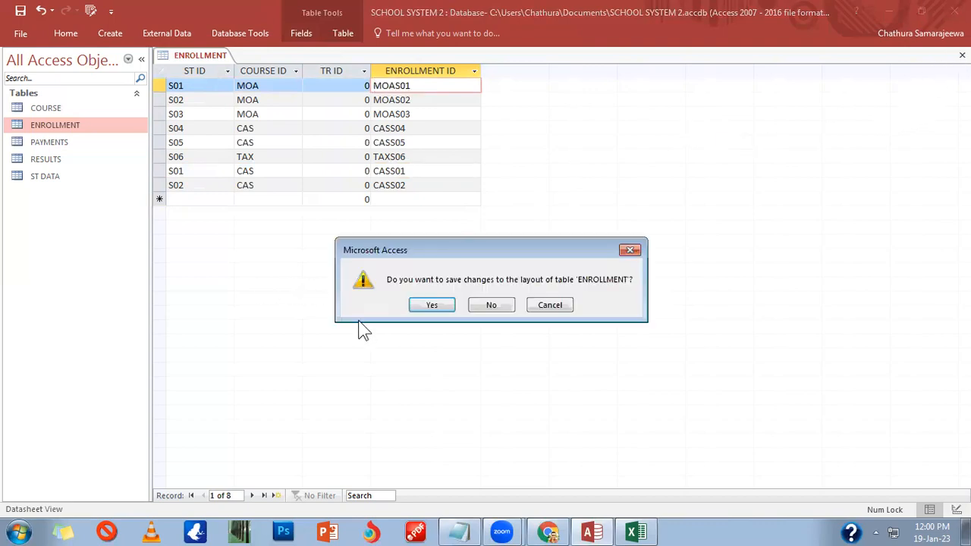
left_click(432, 305)
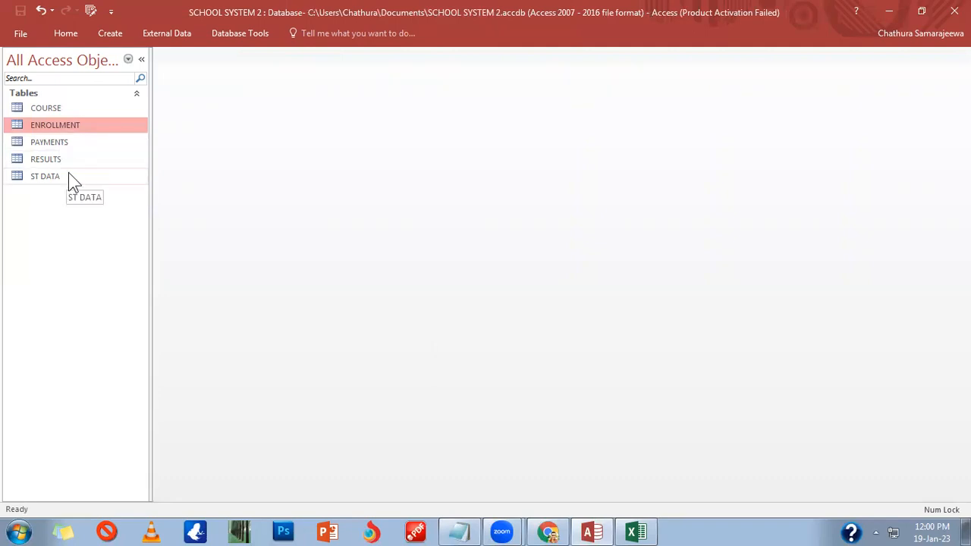
Step: Open and close COURSE, then view the still-empty RESULTS table and close it
double_click(78, 108)
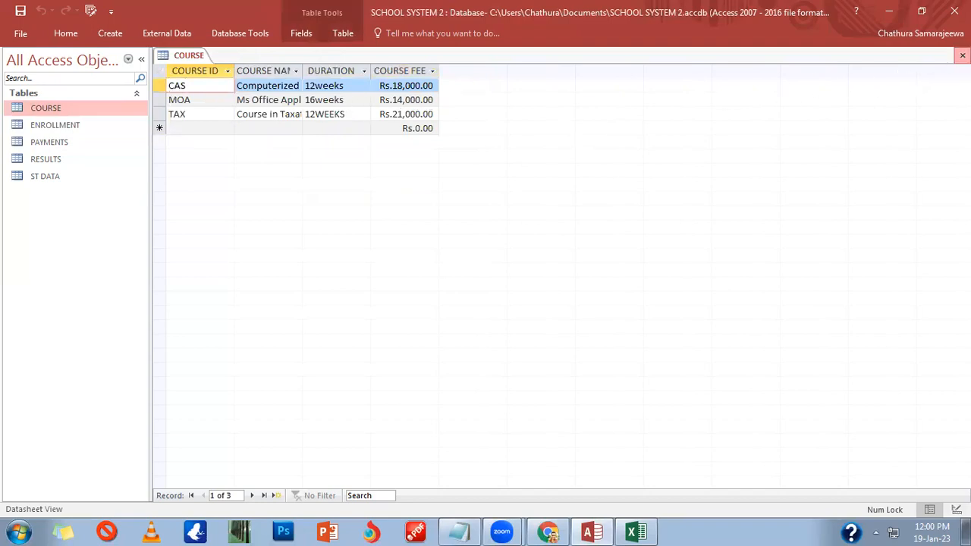
left_click(962, 55)
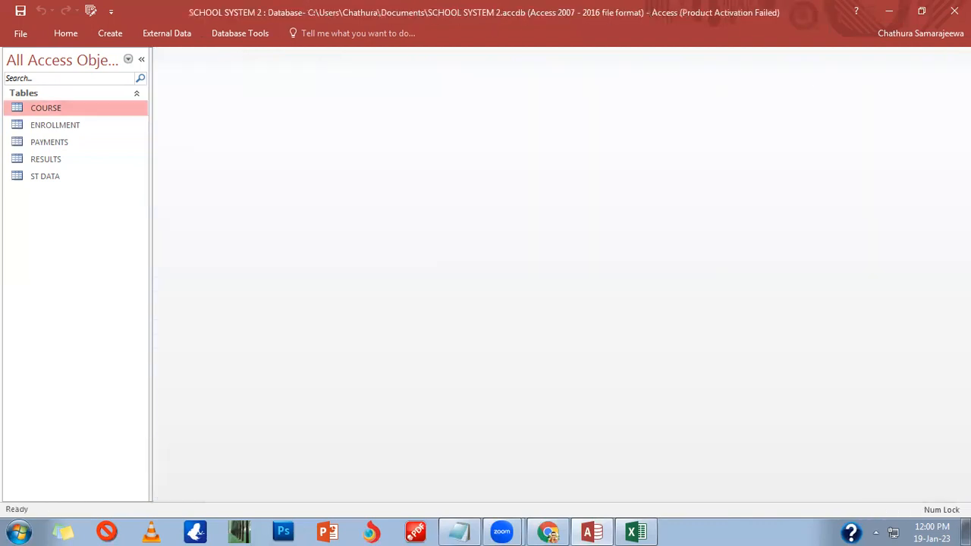
left_click(55, 181)
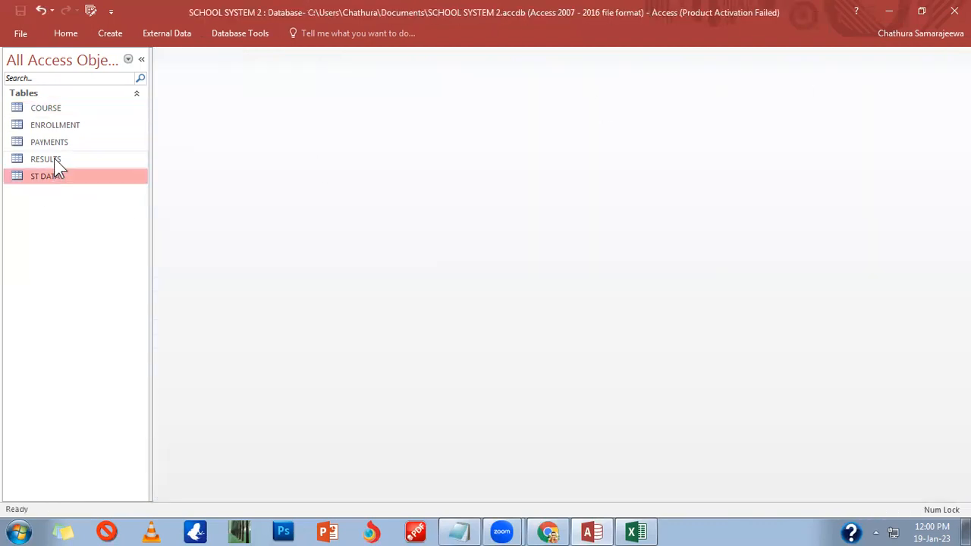
double_click(55, 159)
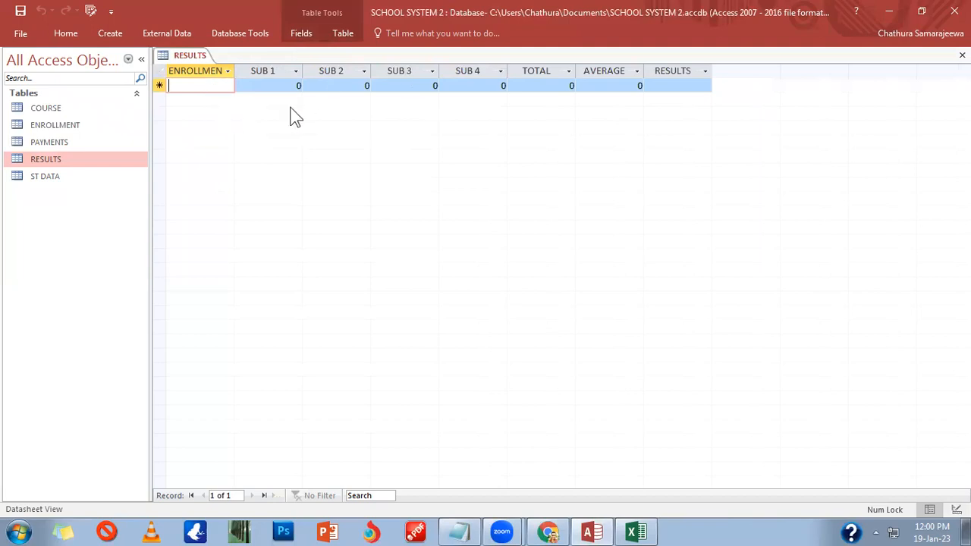
left_click(962, 55)
Step: Open RESULTS in Design view and start the Lookup Wizard for its ENROLLMENT ID field
right_click(37, 158)
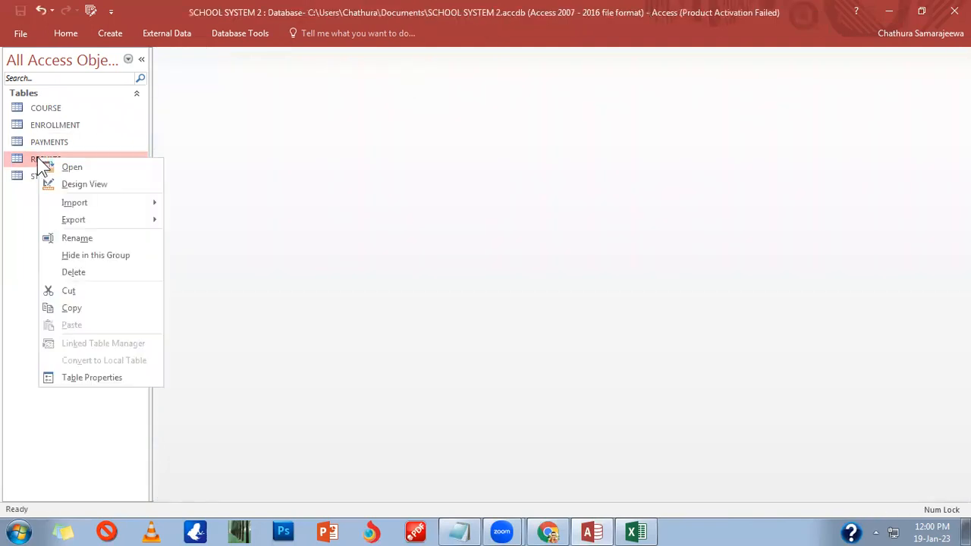
left_click(68, 187)
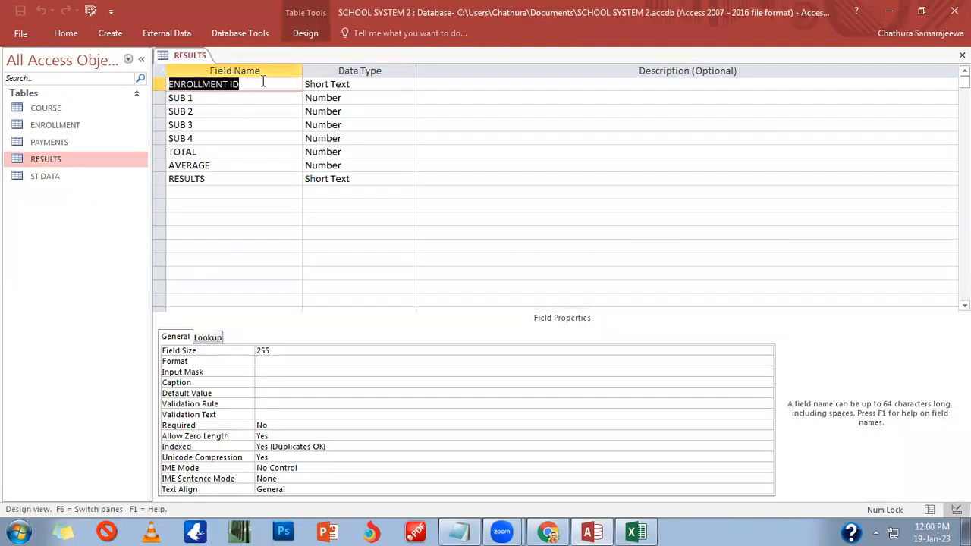
left_click(377, 85)
left_click(410, 84)
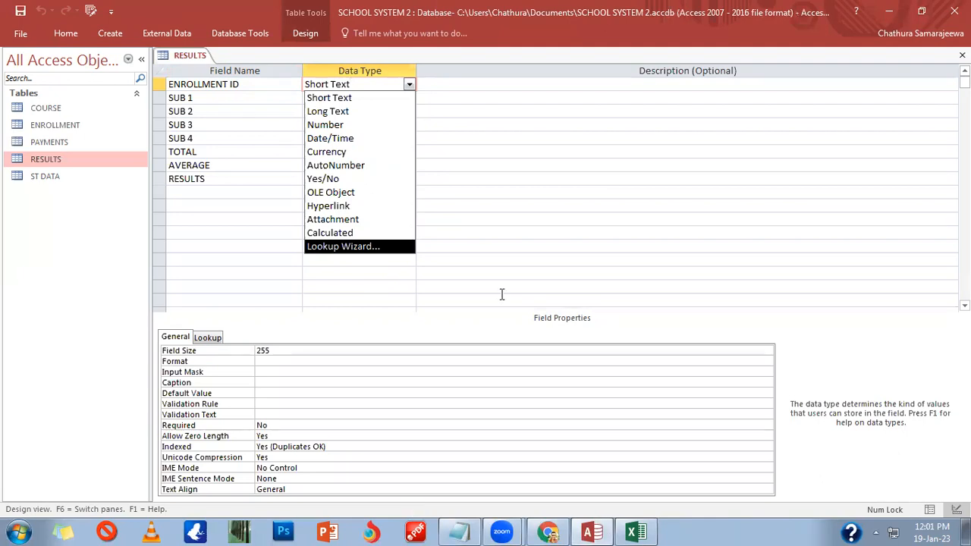
left_click(363, 248)
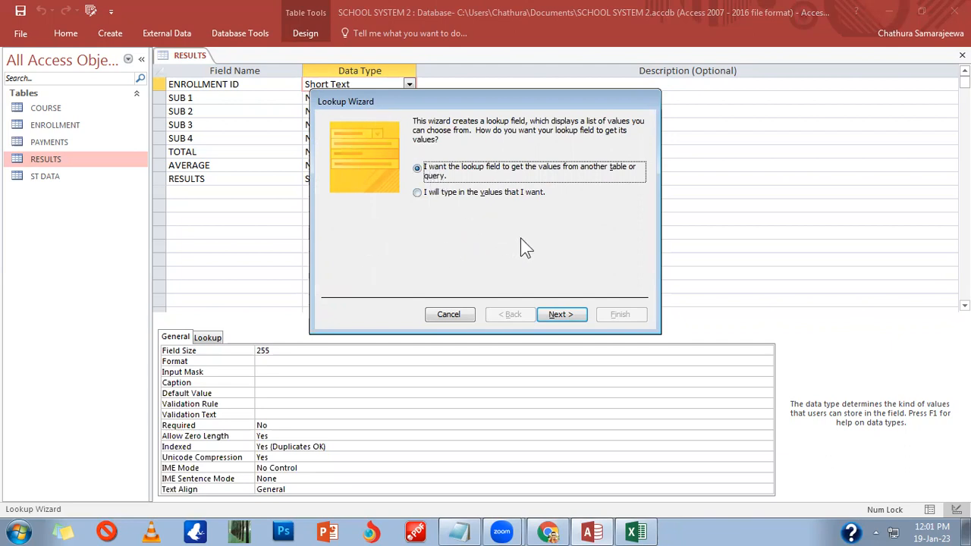
Step: In the Lookup Wizard, choose the ENROLLMENT table and add its ENROLLMENT ID field
left_click(571, 320)
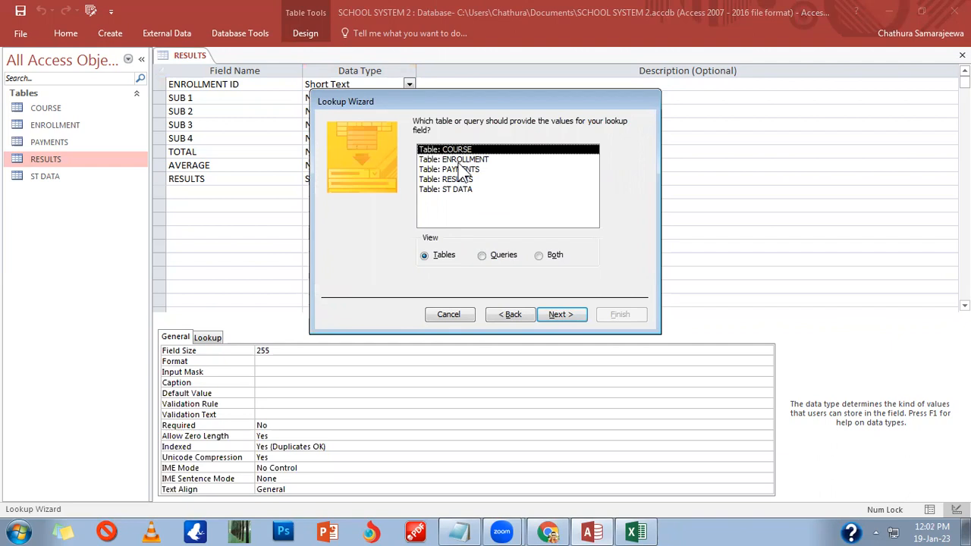
left_click(455, 160)
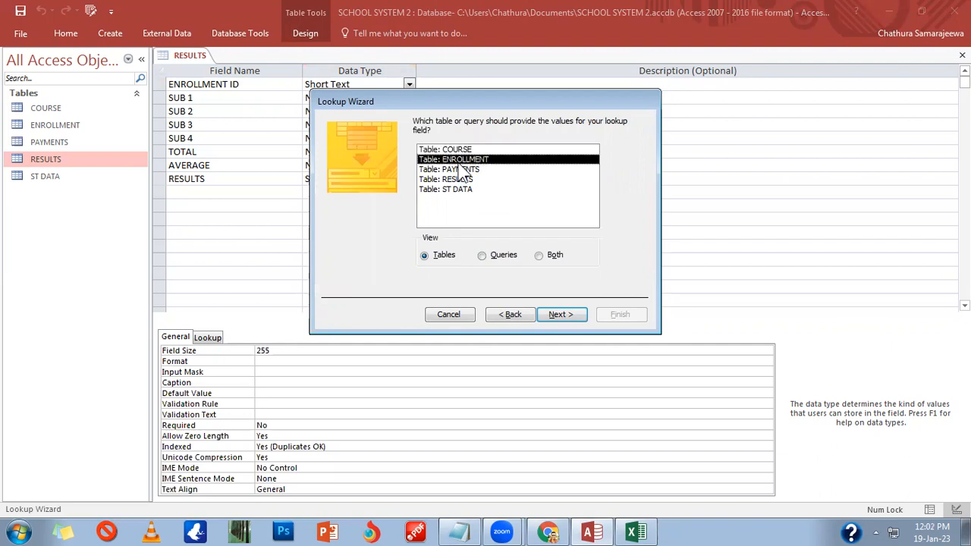
left_click(561, 315)
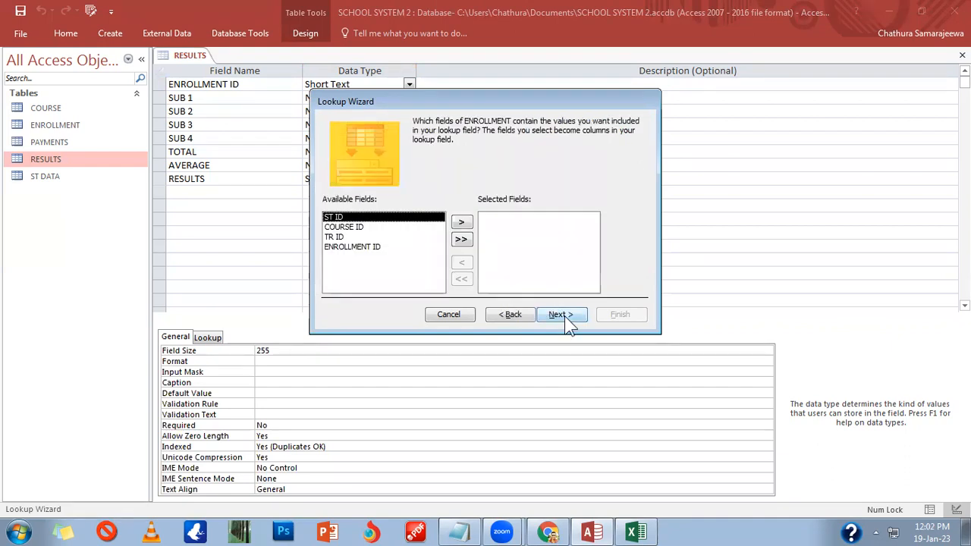
left_click(371, 248)
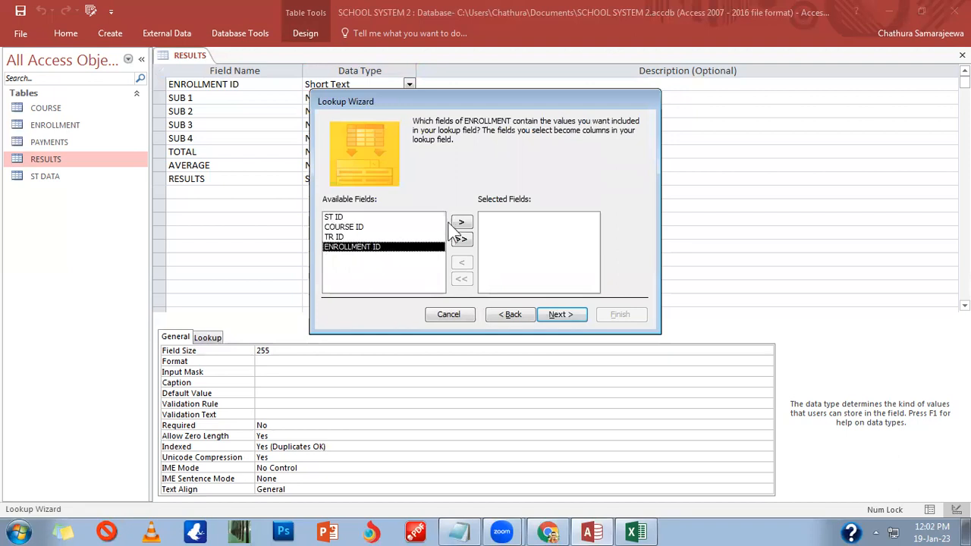
left_click(359, 248)
left_click(501, 314)
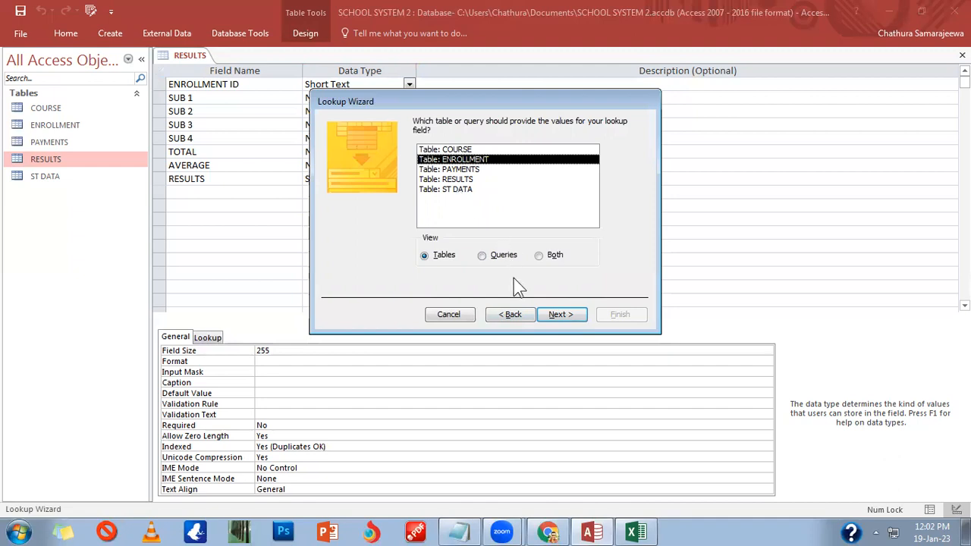
left_click(558, 314)
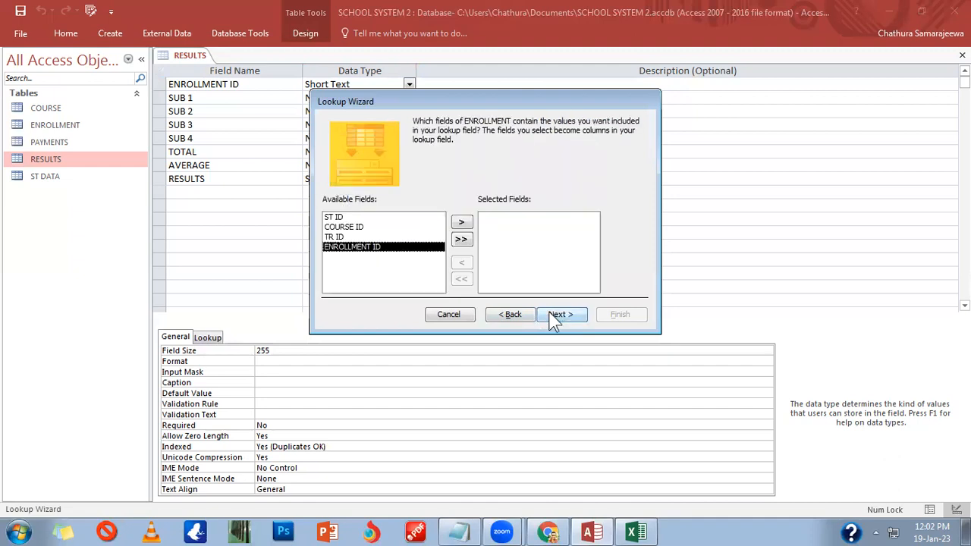
left_click(353, 228)
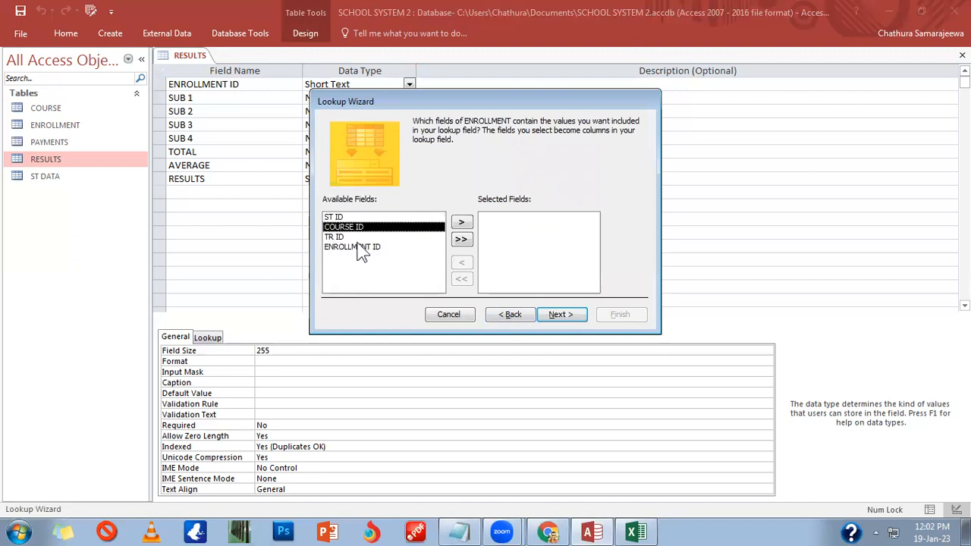
left_click(362, 249)
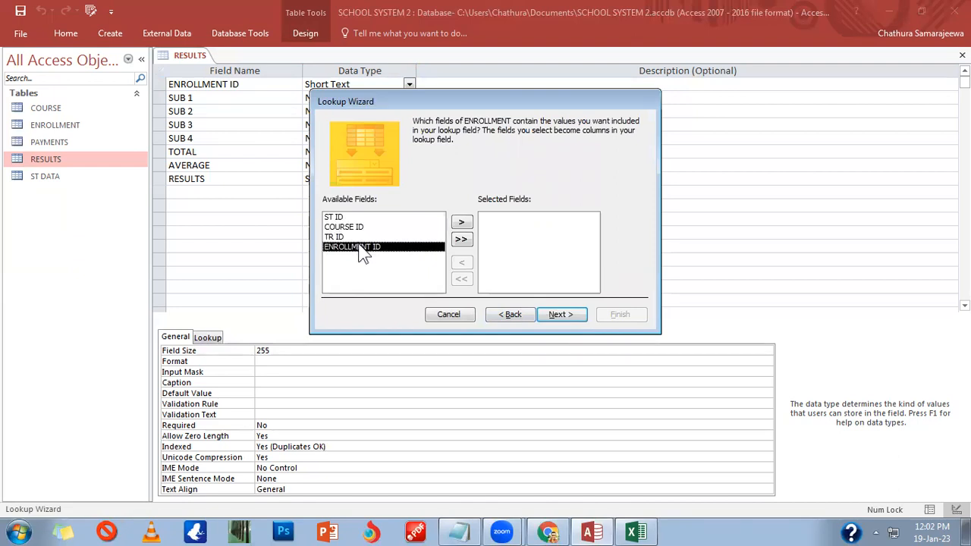
left_click(462, 222)
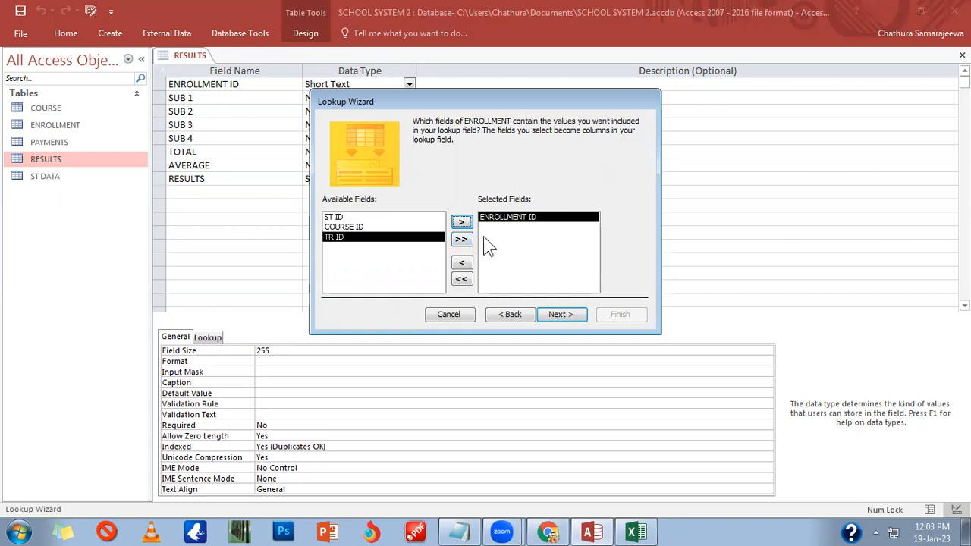
Step: Sort the lookup by ENROLLMENT ID and finish the wizard
left_click(573, 315)
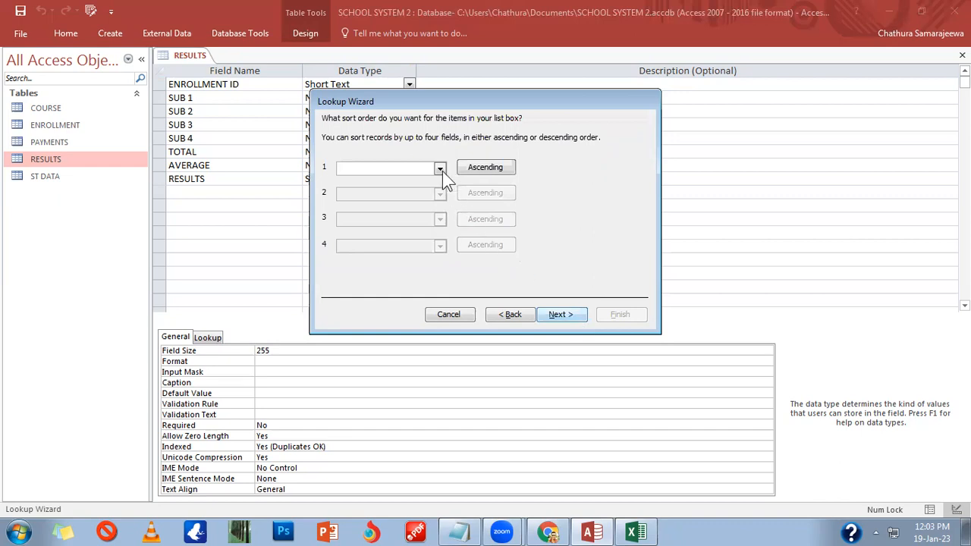
left_click(440, 167)
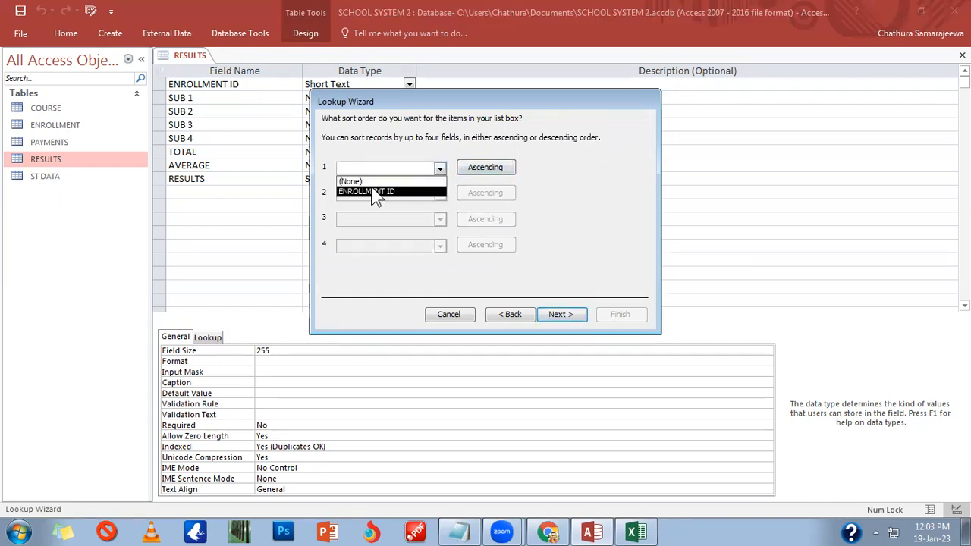
left_click(403, 191)
left_click(558, 318)
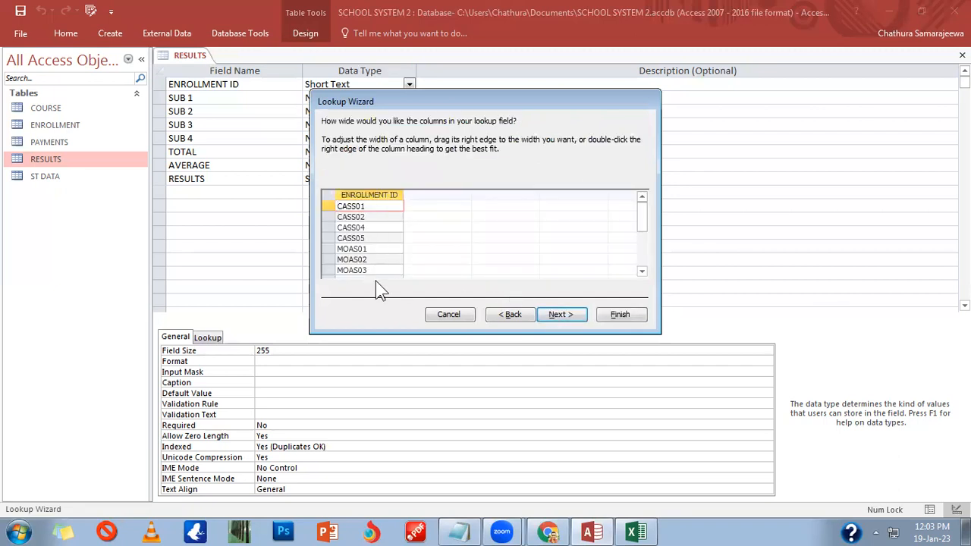
left_click(561, 315)
left_click(615, 315)
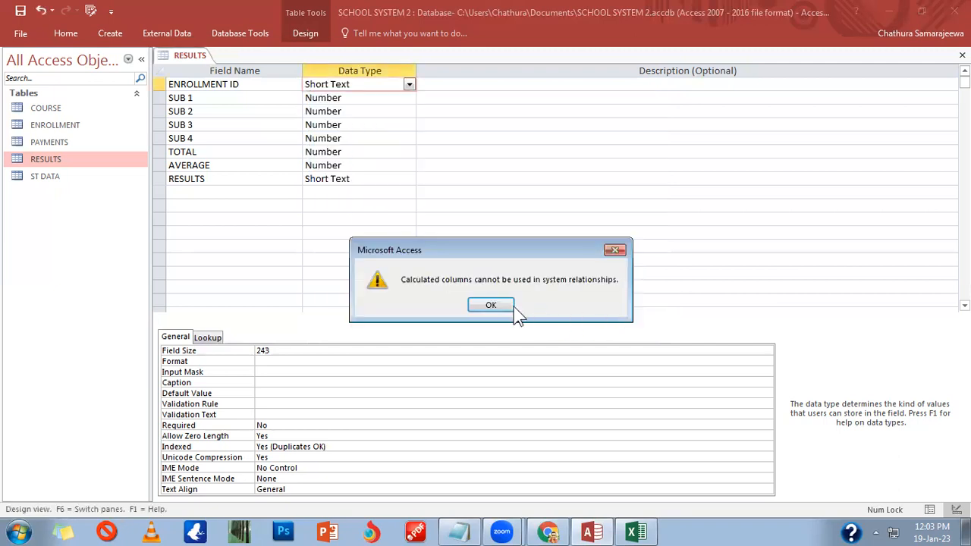
Step: Dismiss the calculated-column warning, keep ENROLLMENT ID as Short Text, and save the RESULTS design
left_click(497, 303)
left_click(493, 306)
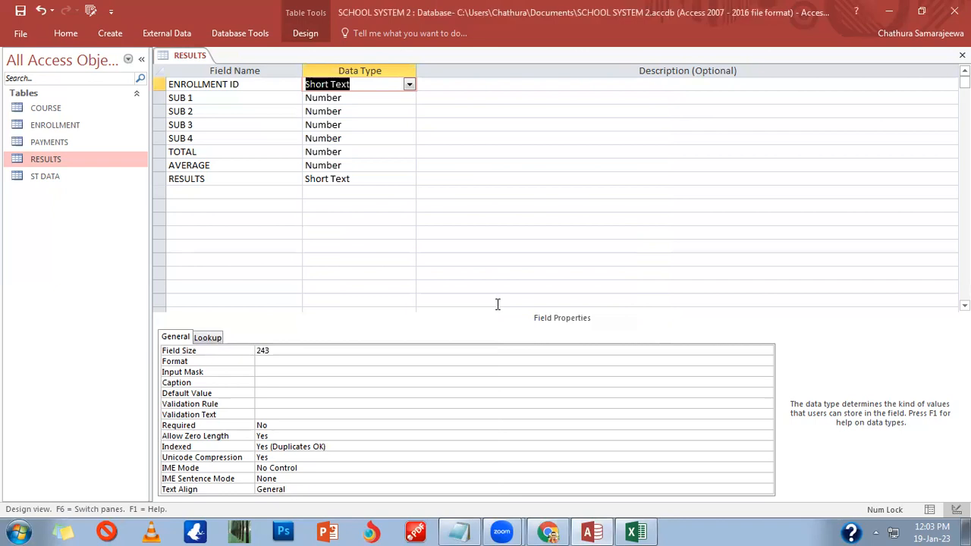
left_click(423, 193)
left_click(409, 85)
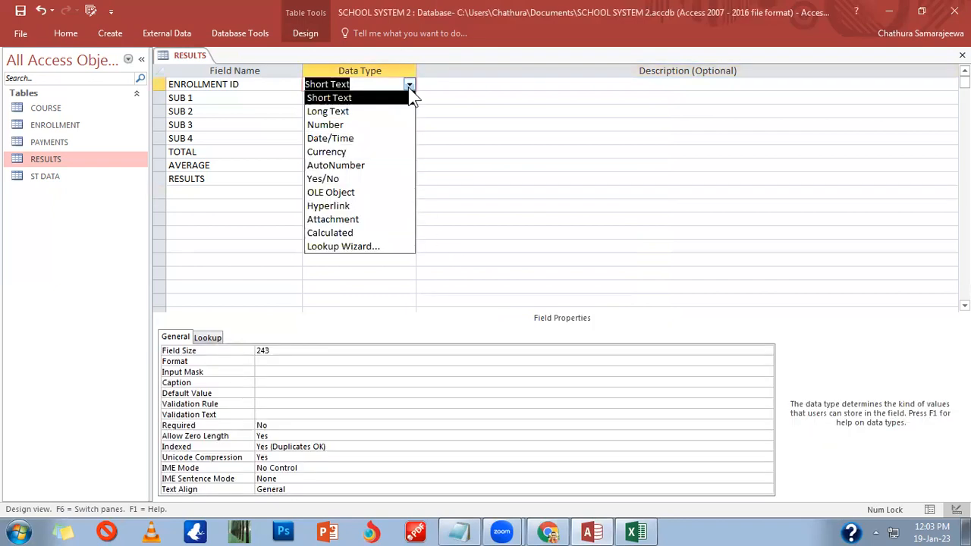
left_click(466, 86)
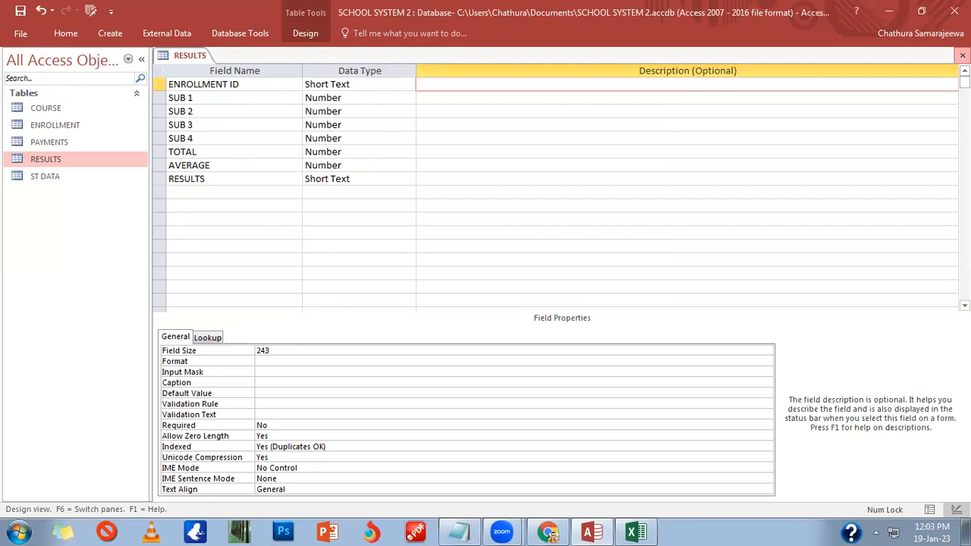
left_click(962, 55)
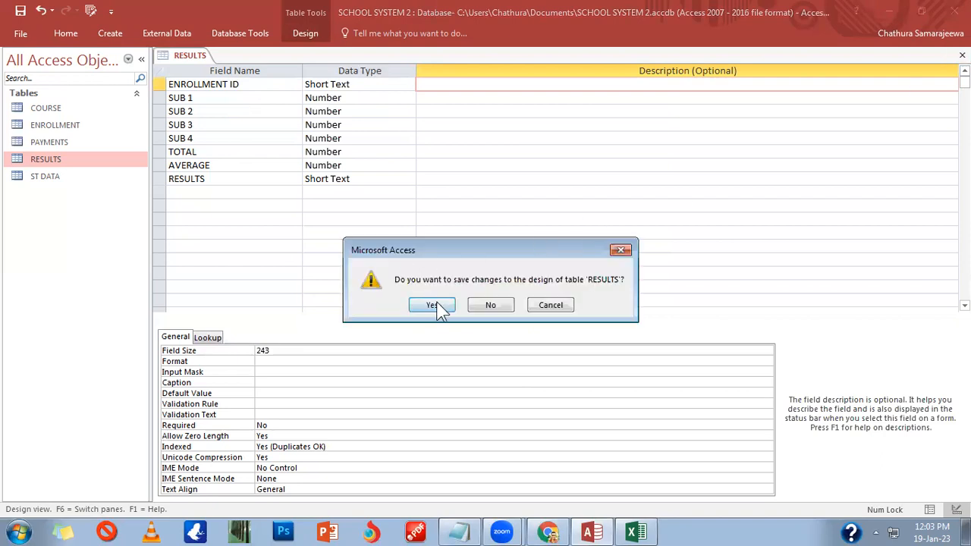
left_click(432, 305)
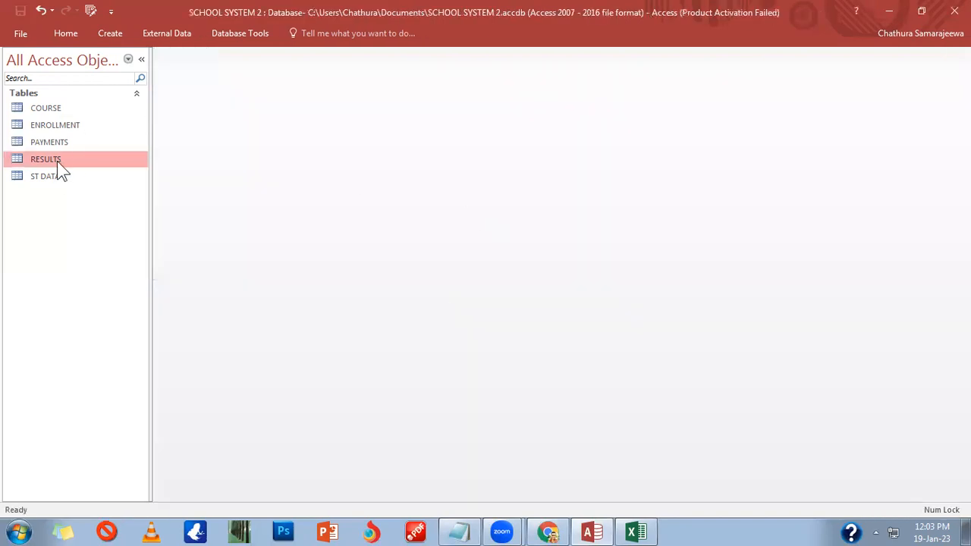
Step: Copy ENROLLMENT's ENROLLMENT ID column and paste the 8 IDs into the RESULTS enrollment column
double_click(57, 127)
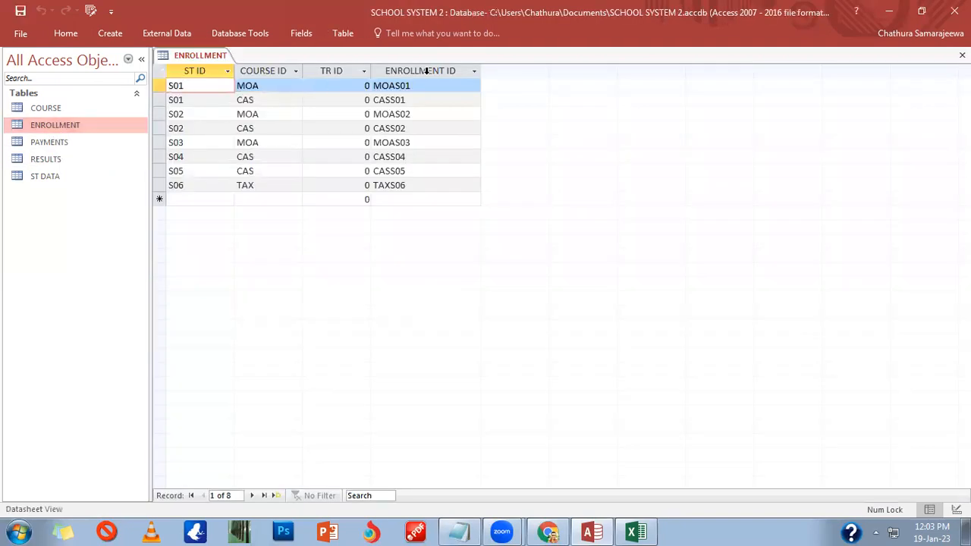
right_click(426, 71)
left_click(449, 118)
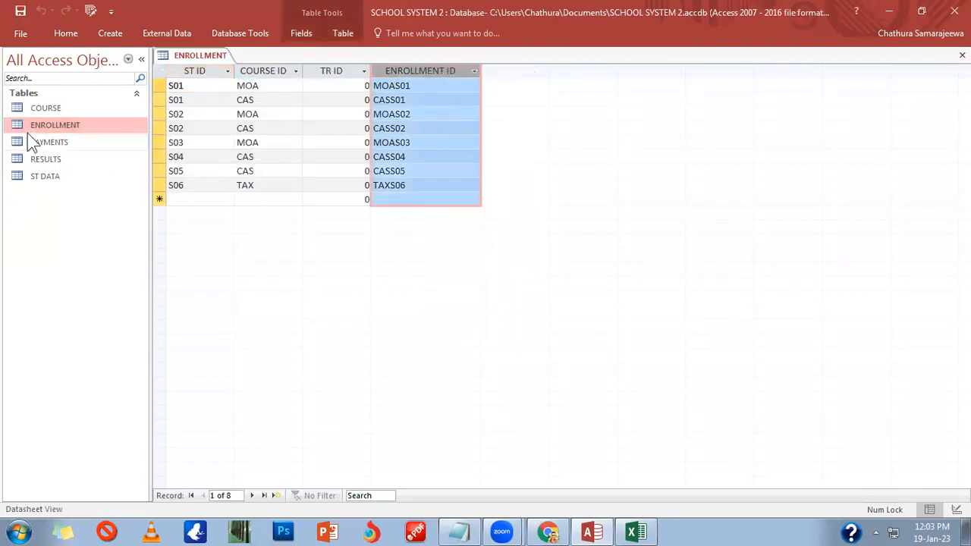
double_click(59, 157)
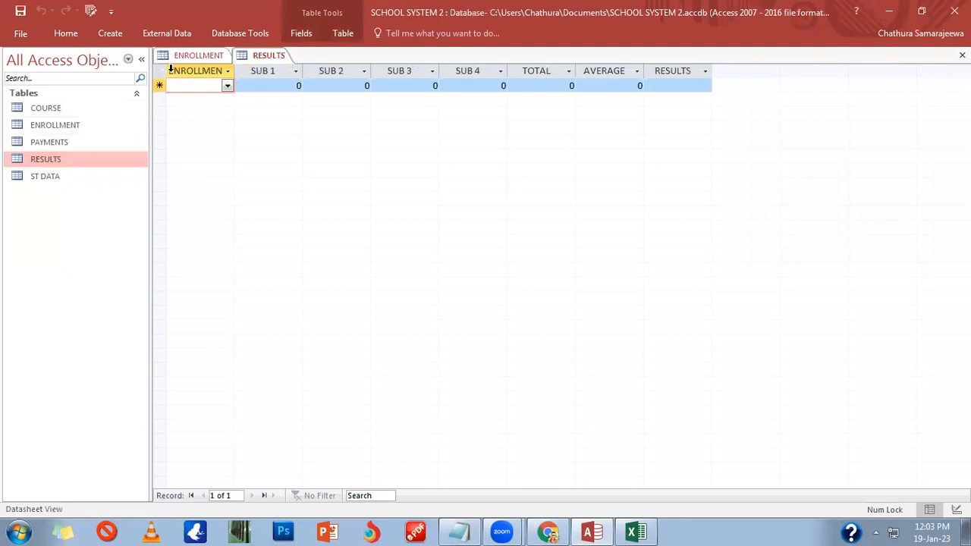
left_click(187, 73)
right_click(186, 74)
left_click(217, 135)
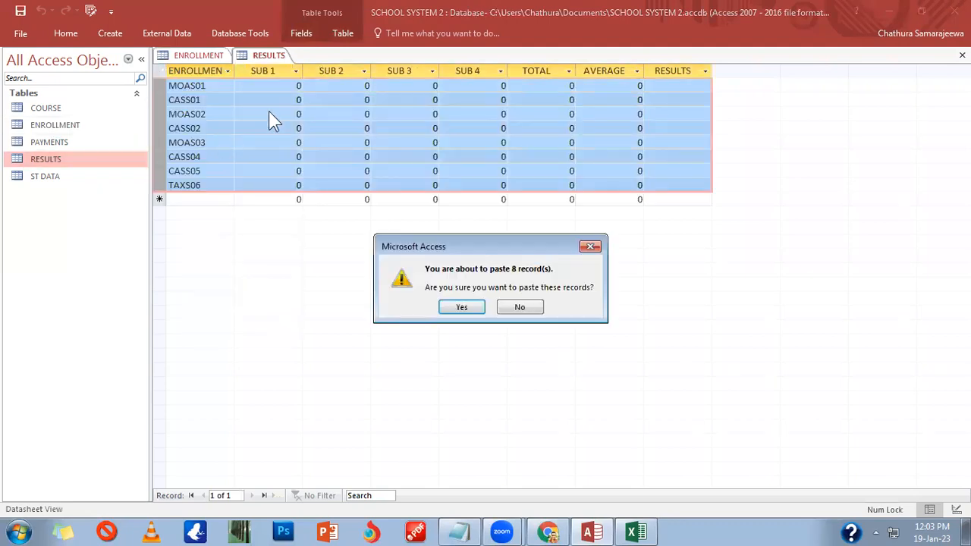
left_click(463, 308)
Step: Enter SUB 1 marks 45, 15, 45, 78, 48, 79, 89, 79 down the column
left_click(277, 85)
left_click_drag(276, 85, 347, 88)
type("4")
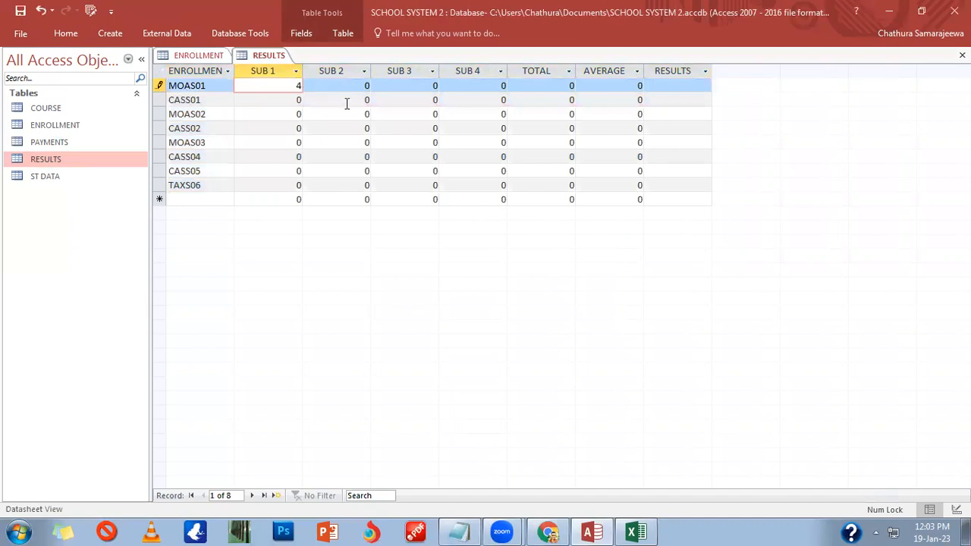
type("5")
key("Down")
type("15")
key("Down")
type("4")
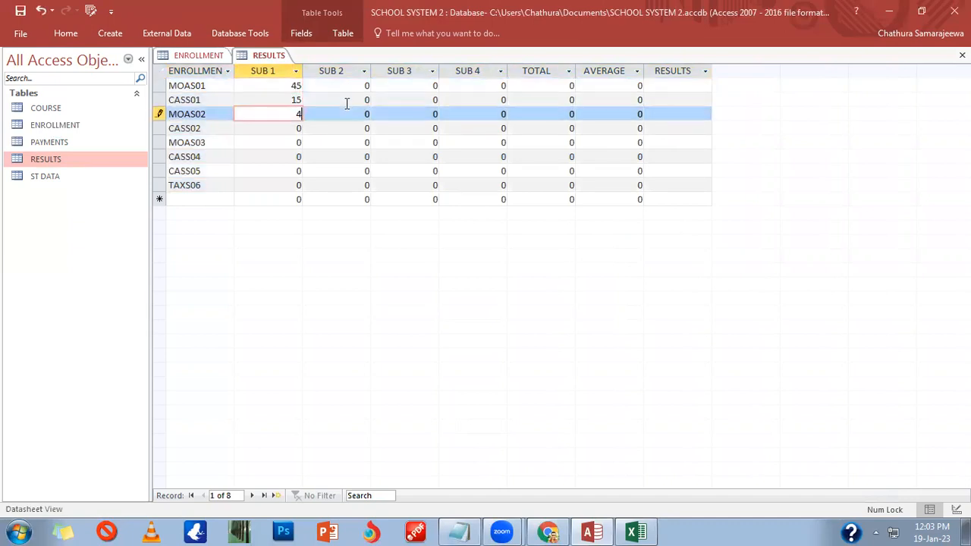
type("5")
key("Down")
type("78")
key("Down")
type("456")
key("Down")
key("Up")
type("48")
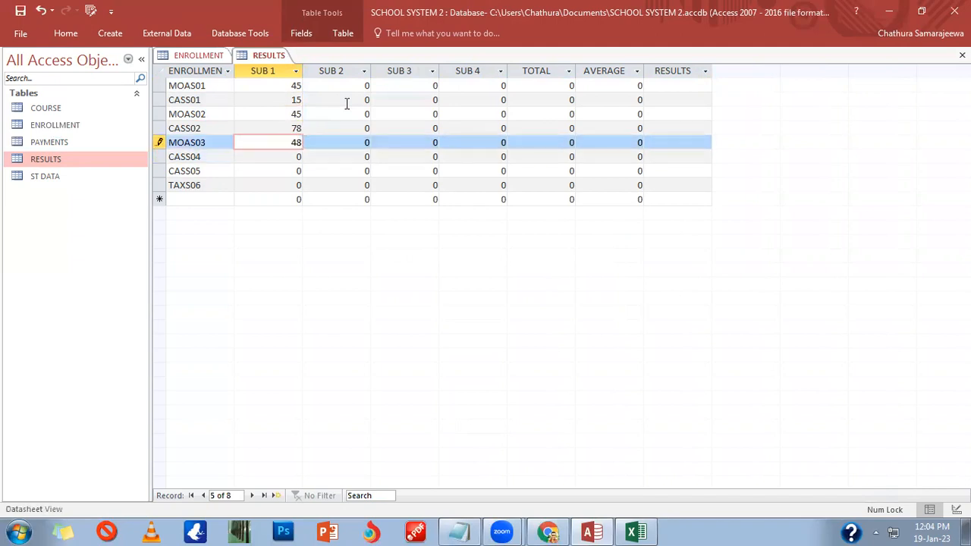
key("Down")
type("79")
key("Down")
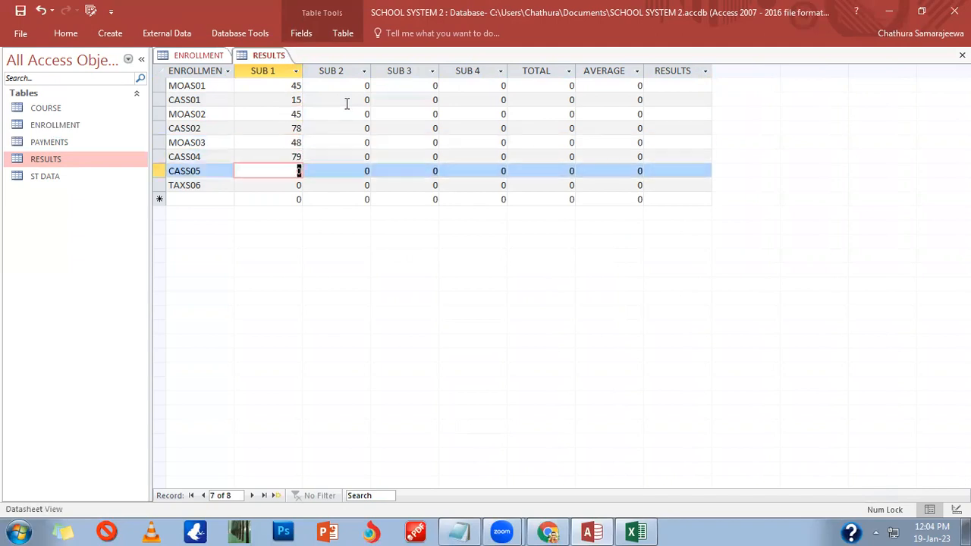
type("89")
key("Down")
type("79")
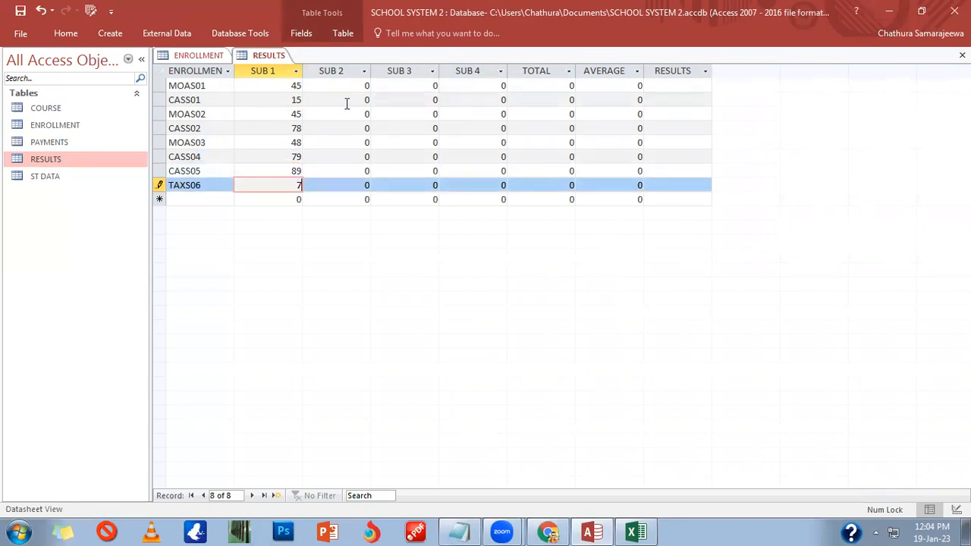
key("Tab")
Step: Enter SUB 2 marks 45, 12, 45, 78, 98, 78, 45, 45 down the column
key("Up")
key("Up")
key("Up")
key("Up")
key("Up")
key("Up")
key("Up")
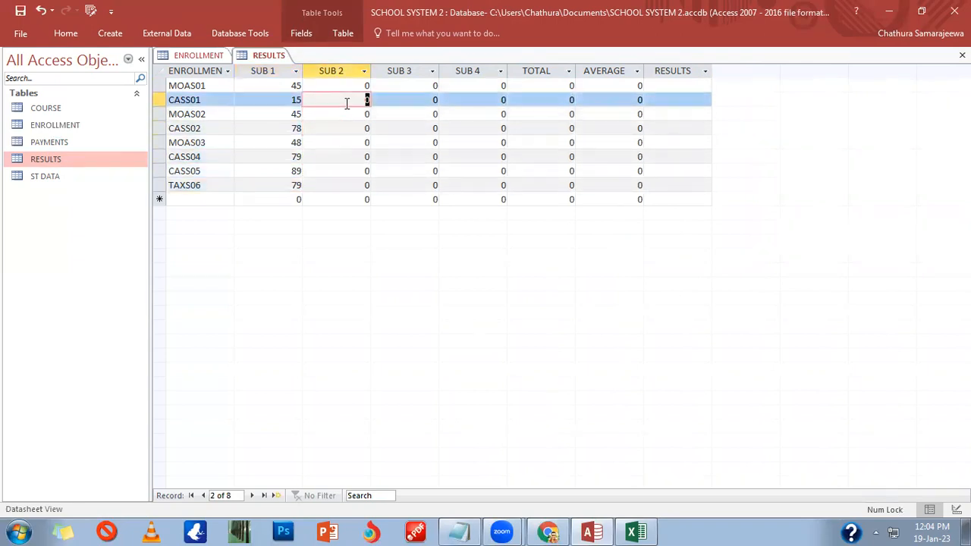
type("45")
key("Down")
type("12")
key("Down")
type("45")
key("Down")
type("78")
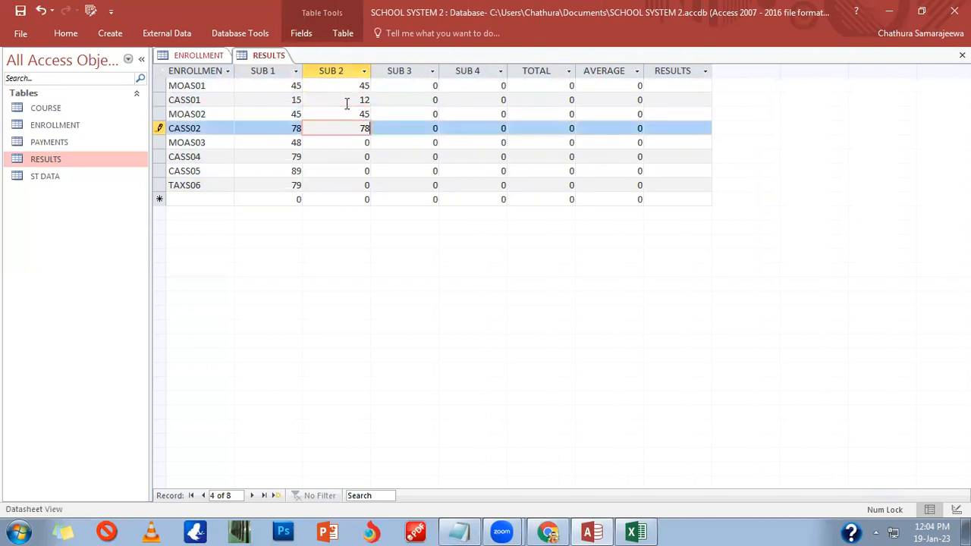
key("Down")
type("98")
key("Down")
type("78")
key("Down")
type("45")
key("Down")
type("45")
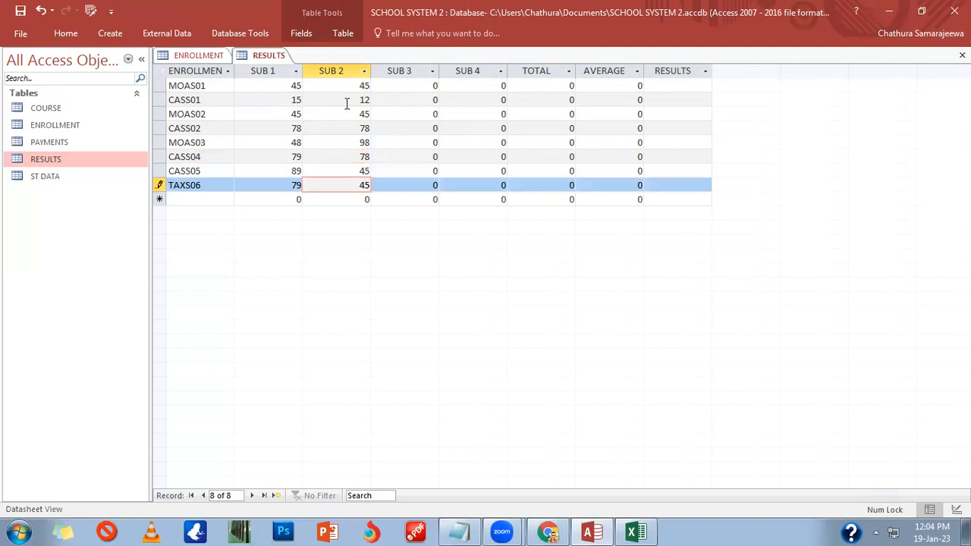
key("Tab")
Step: Enter SUB 3 marks 95, 85, 79, 62, 65, 65, 48, 48 down the column
key("Up")
key("Up")
key("Up")
key("Up")
key("Up")
key("Up")
key("Up")
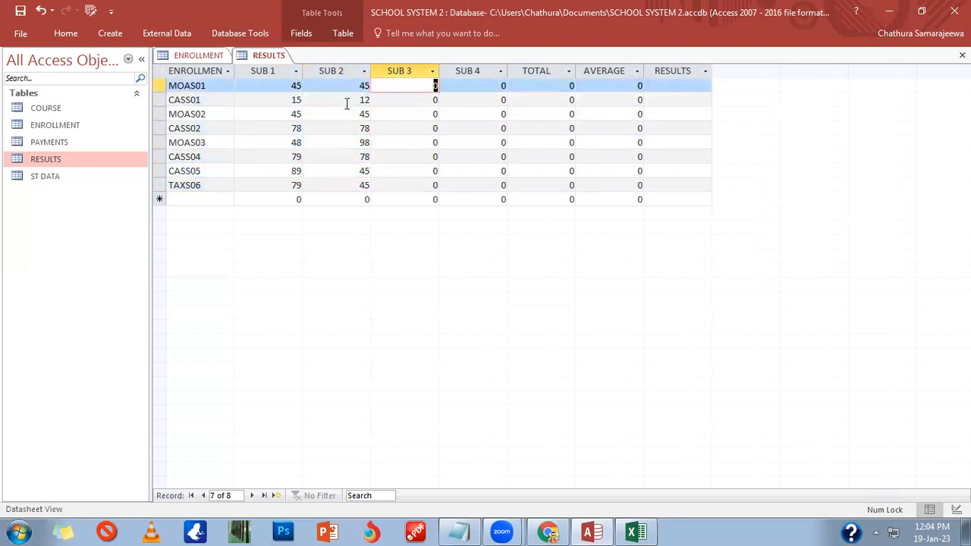
type("95")
key("Down")
type("85")
key("Down")
type("79")
key("Down")
type("62")
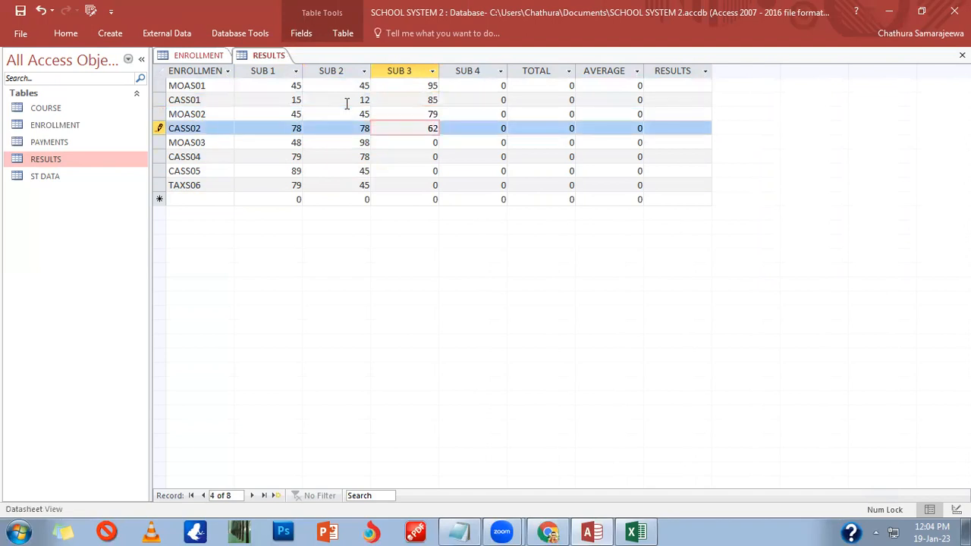
key("Down")
type("65")
key("Down")
type("65")
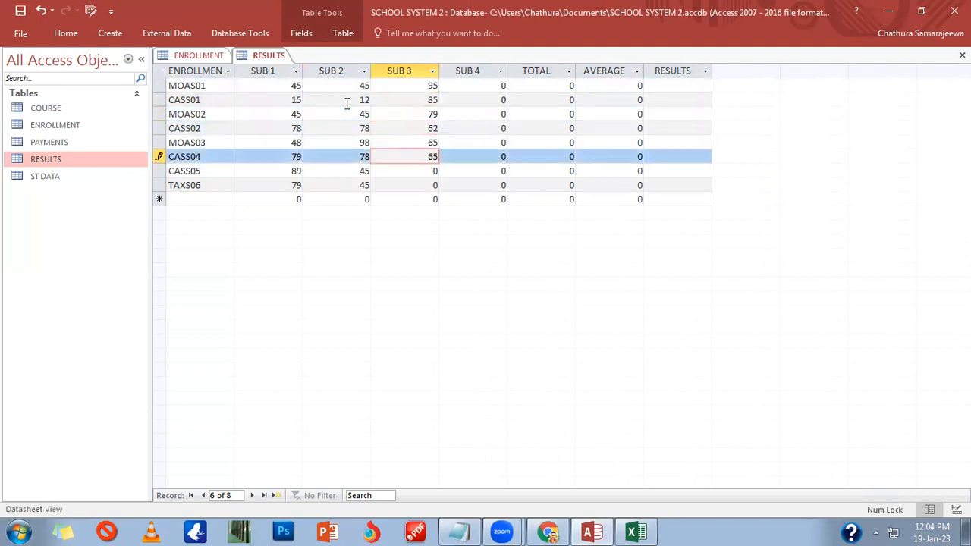
key("Down")
type("48")
key("Down")
type("48")
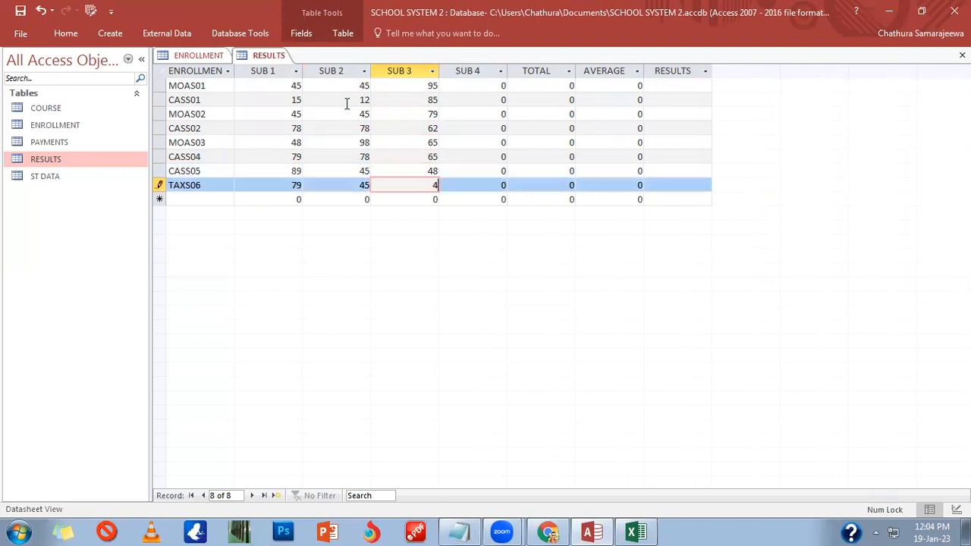
key("Tab")
Step: Enter SUB 4 marks 87, 87, 45, 98, 56, 45, 78, 45 down the column
key("Up")
key("Up")
key("Up")
key("Up")
key("Up")
key("Up")
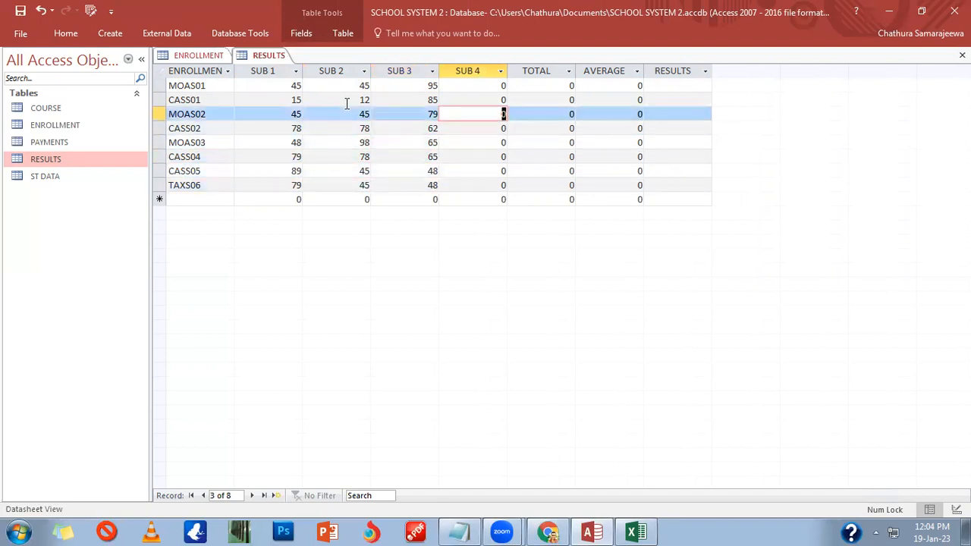
key("Up")
type("87")
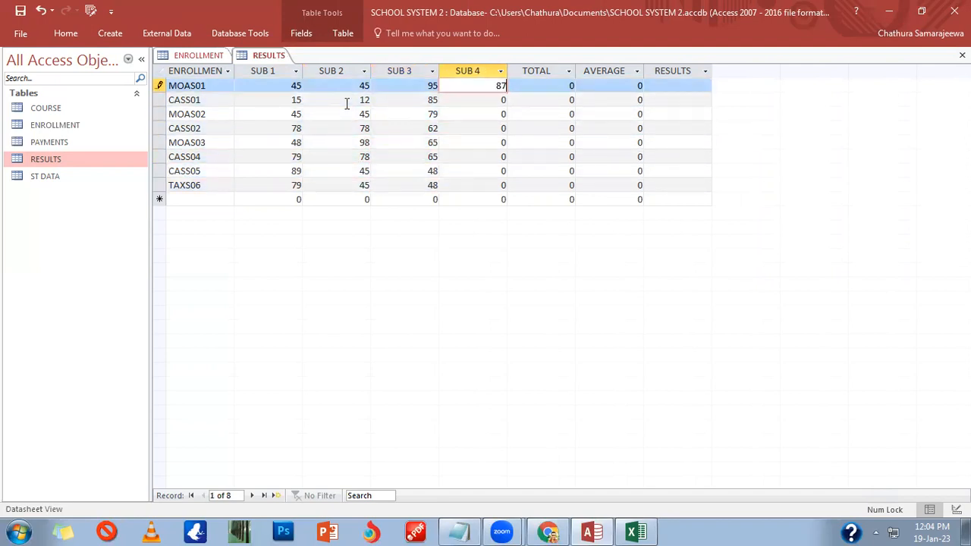
key("Down")
type("87")
key("Down")
type("45")
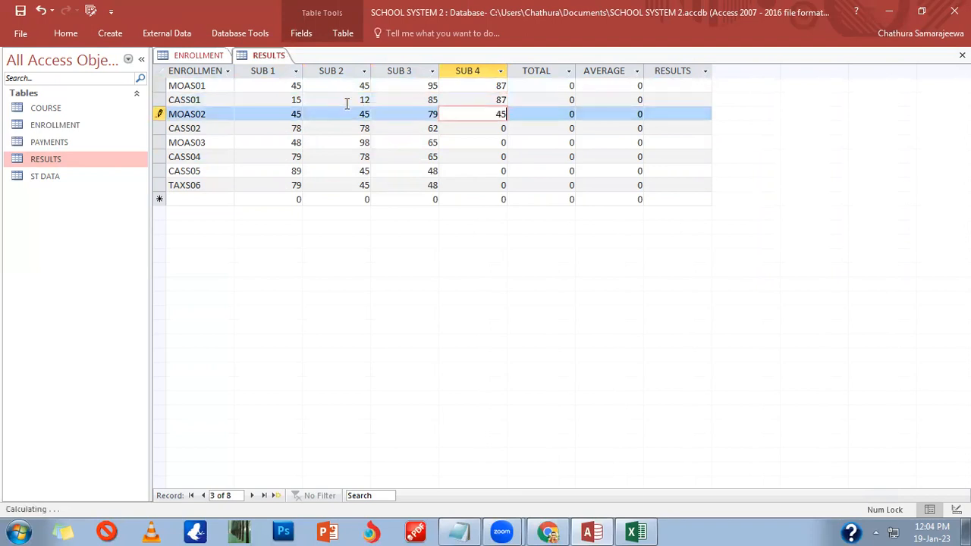
key("Down")
type("98")
key("Down")
type("56")
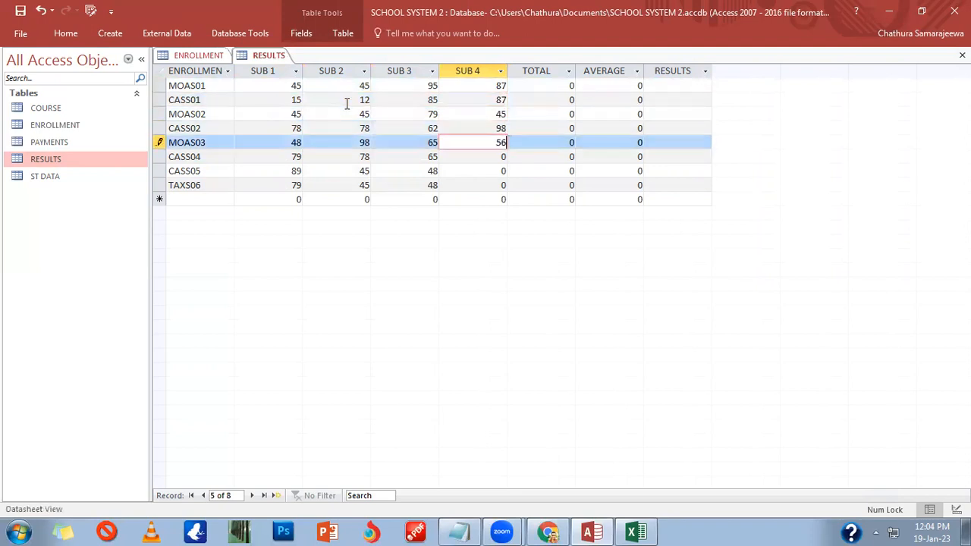
key("Down")
type("45")
key("Down")
type("78")
key("Down")
type("45")
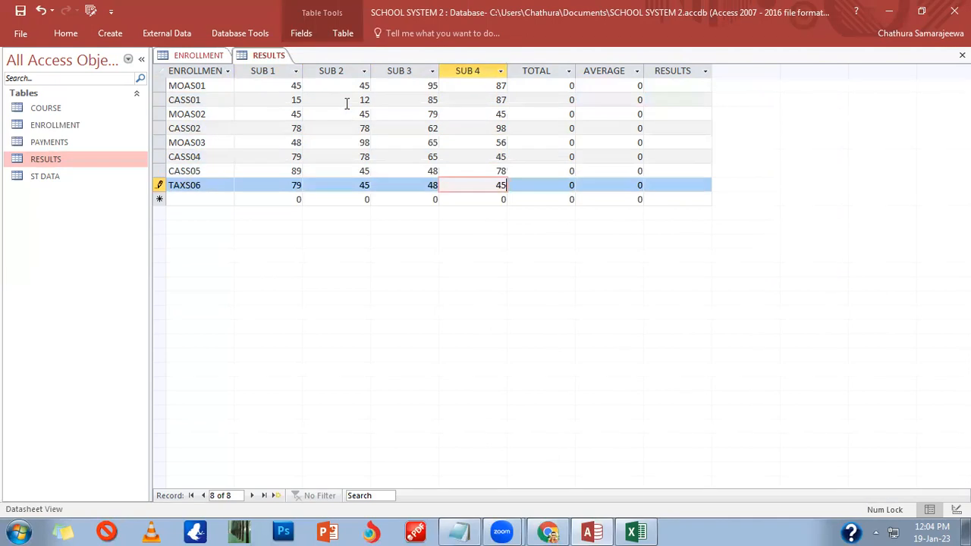
key("Tab")
key("Up")
key("Up")
key("Up")
key("Up")
key("Up")
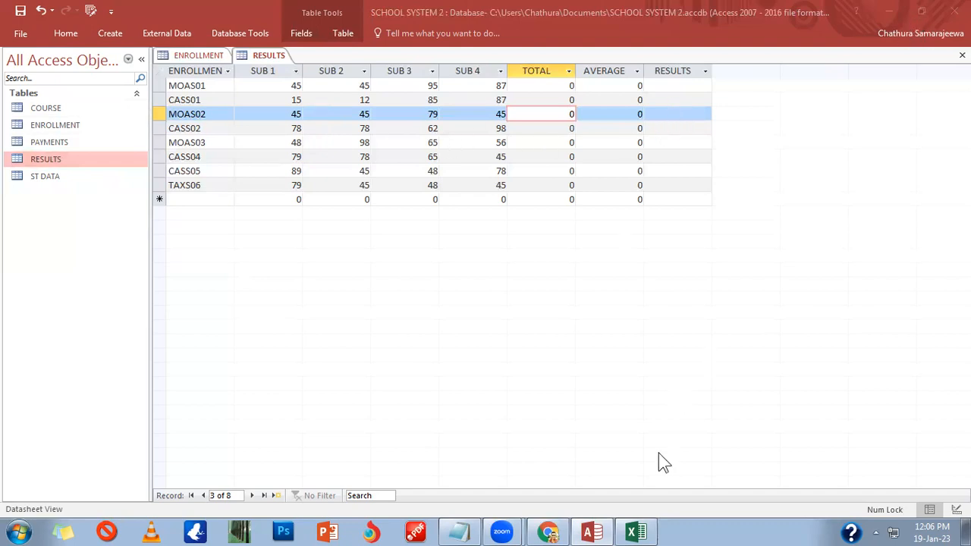
left_click(550, 533)
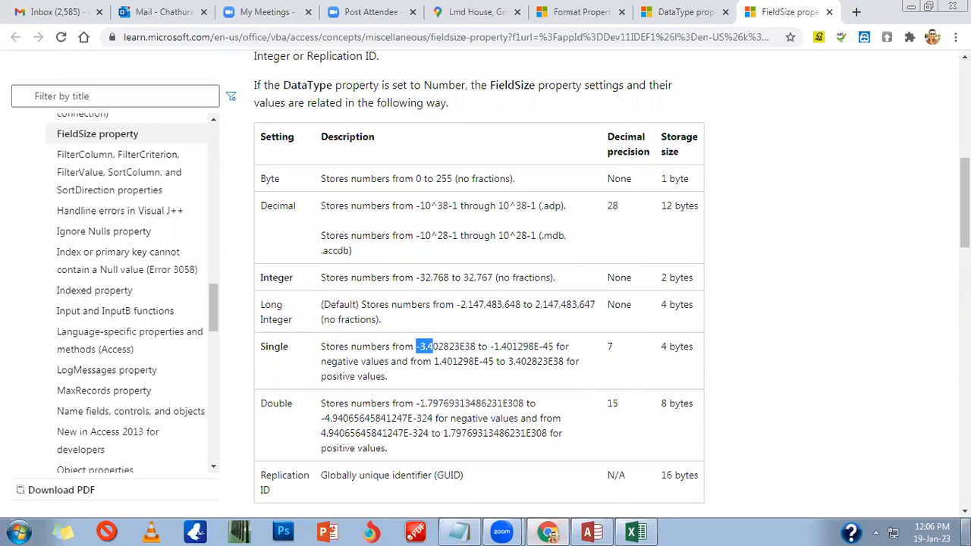
left_click(945, 533)
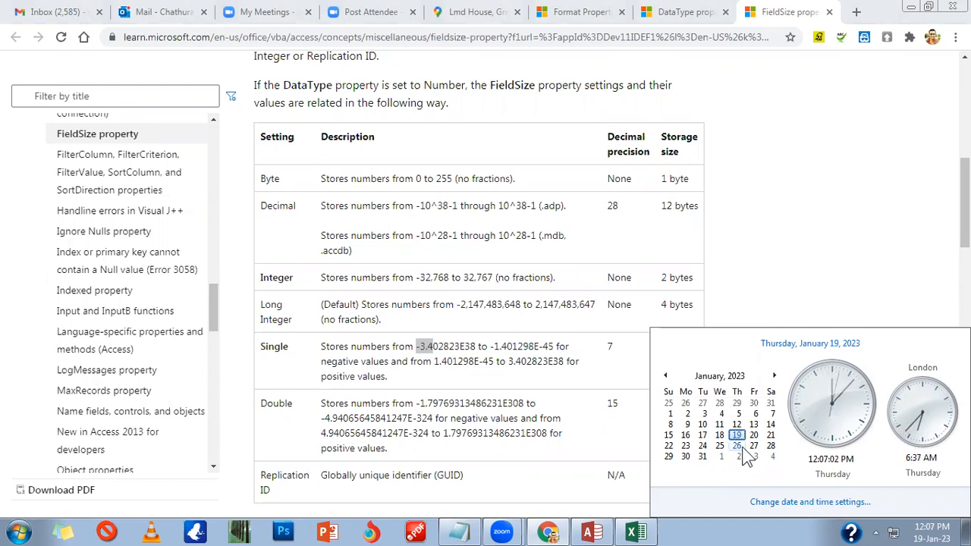
left_click(769, 297)
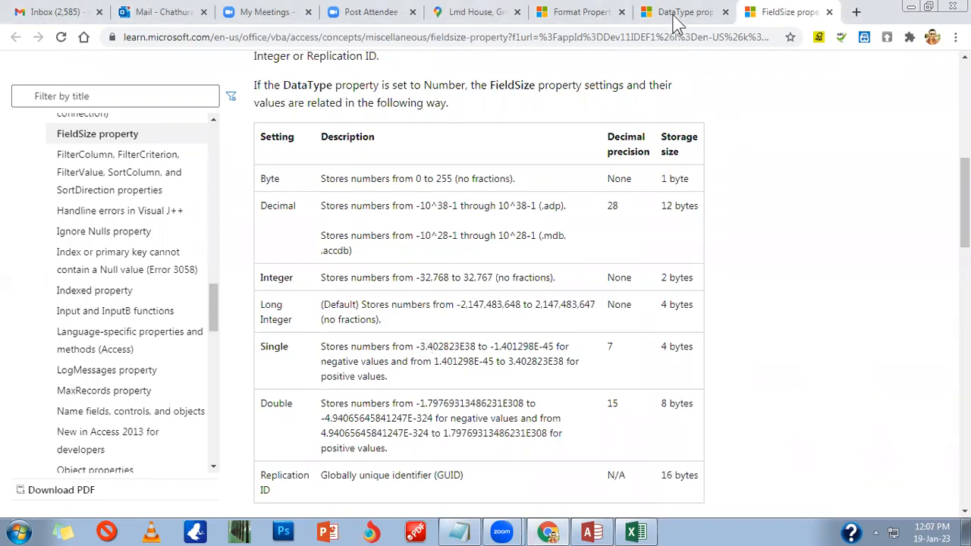